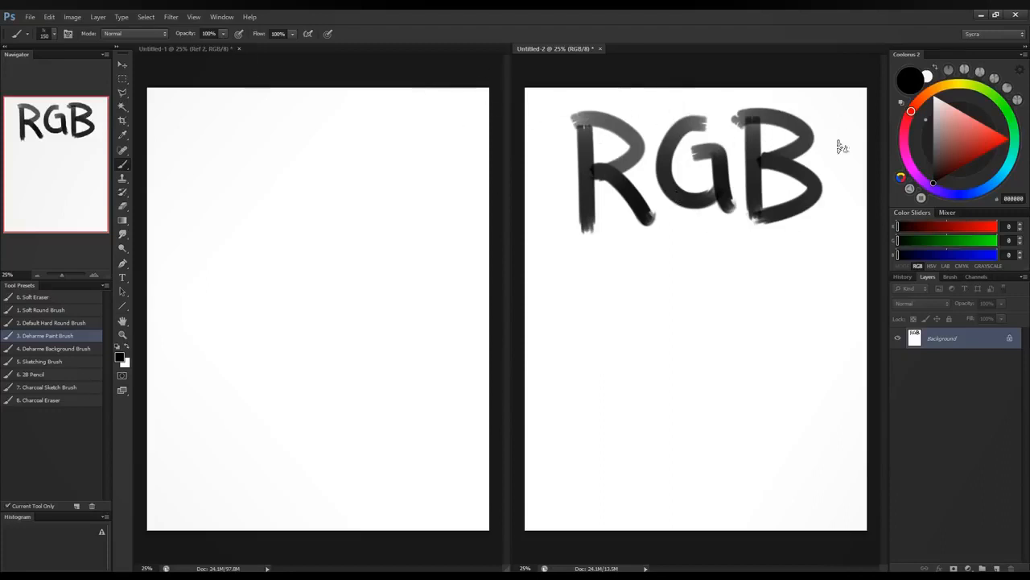
Step: Show the Color panel and place it over the document with the RGB lettering
{"action": "left_click", "coordinate": [223, 17]}
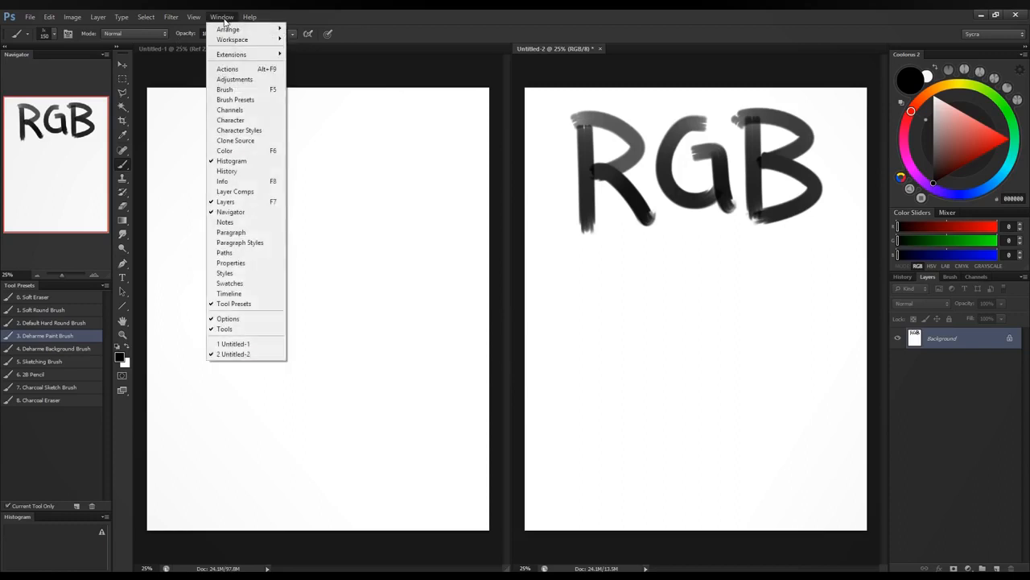
{"action": "left_click", "coordinate": [241, 153]}
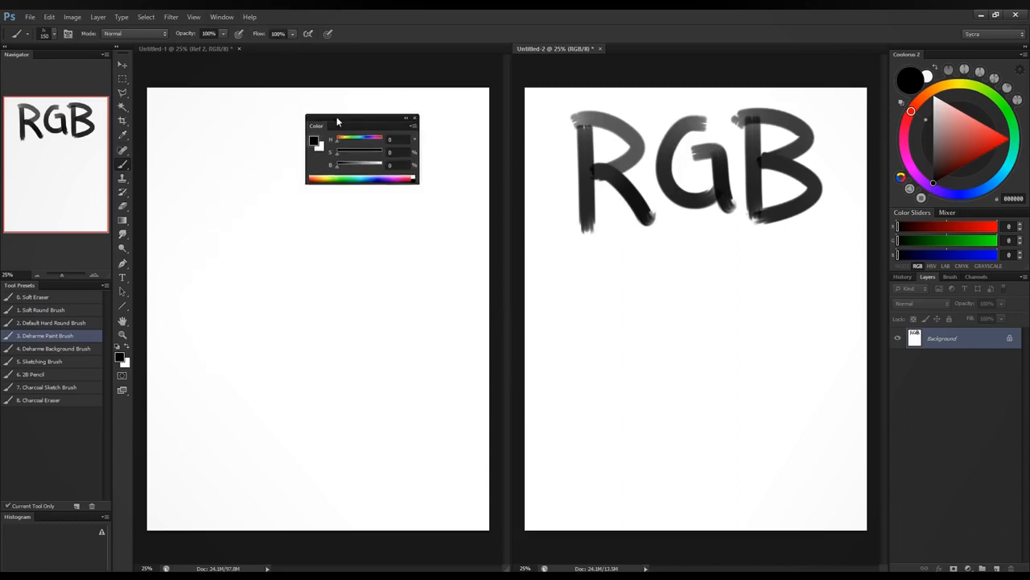
{"action": "left_click_drag", "start_coordinate": [332, 118], "coordinate": [563, 194]}
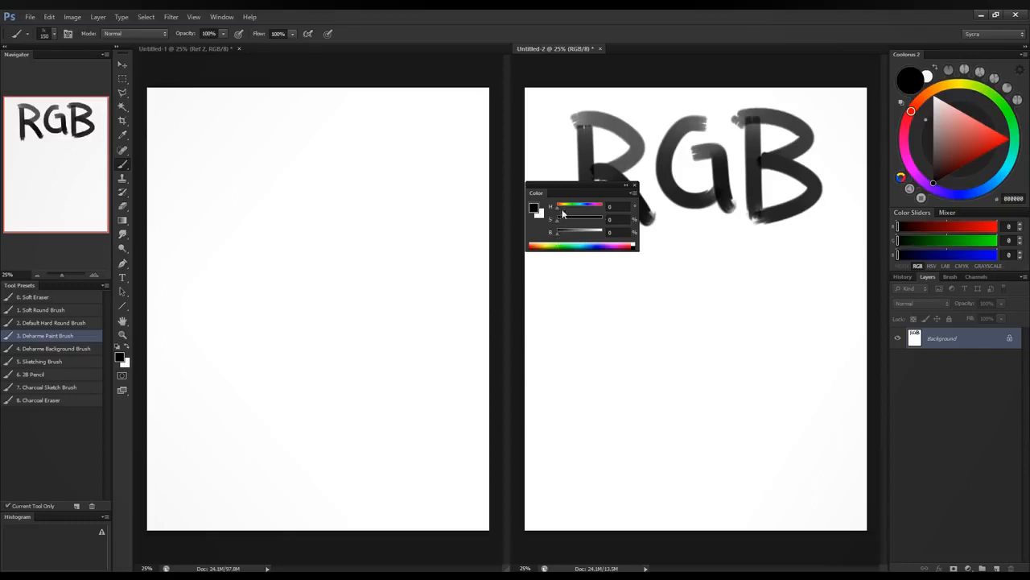
Step: Mix a very dark green foreground color with hue 150, saturation 55 and brightness 11
{"action": "left_click_drag", "start_coordinate": [558, 209], "coordinate": [613, 219]}
{"action": "left_click", "coordinate": [577, 233]}
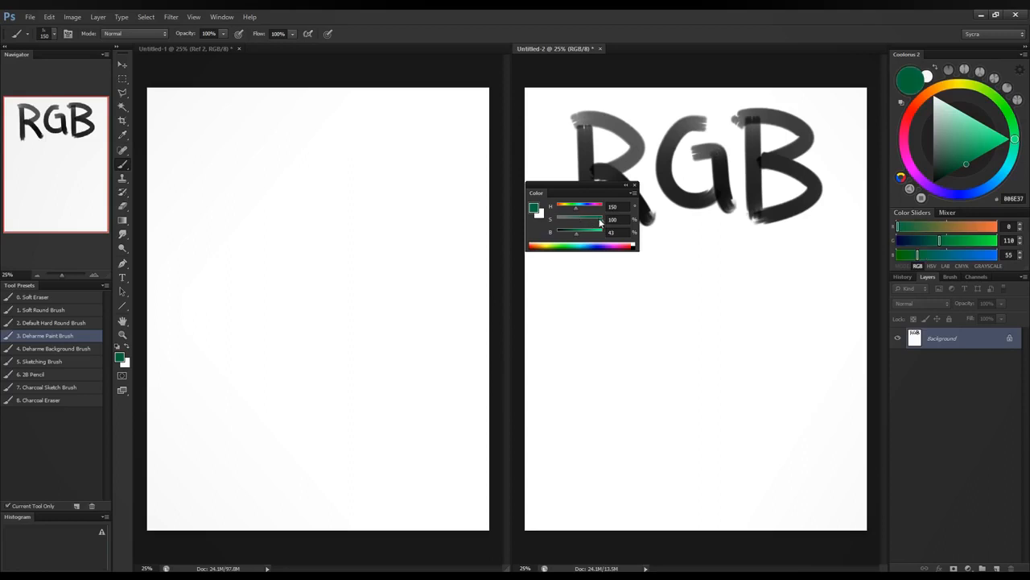
{"action": "left_click_drag", "start_coordinate": [601, 221], "coordinate": [564, 233]}
{"action": "left_click", "coordinate": [582, 221]}
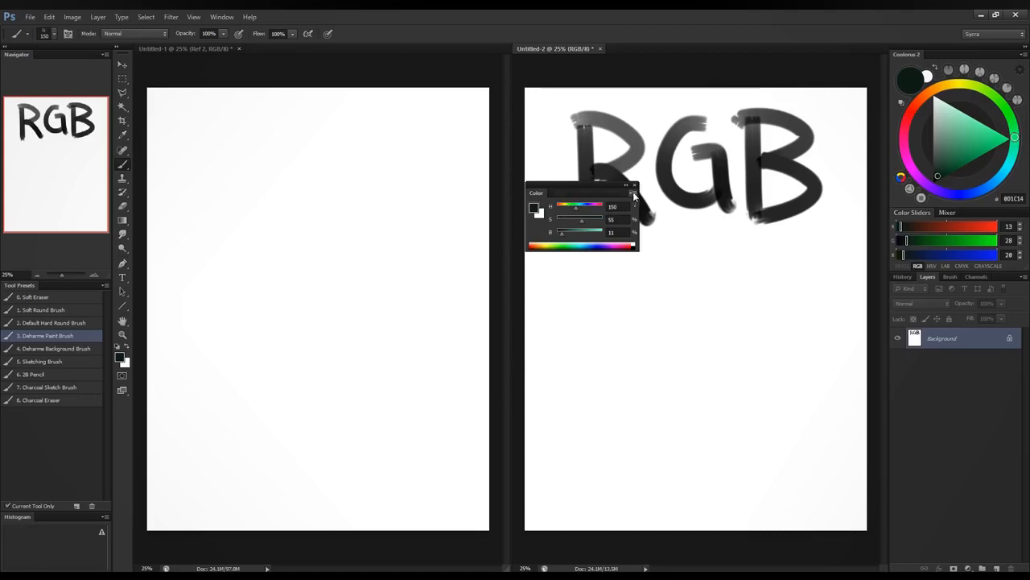
Step: Change the floating Color panel from HSB to RGB sliders
{"action": "left_click", "coordinate": [633, 192]}
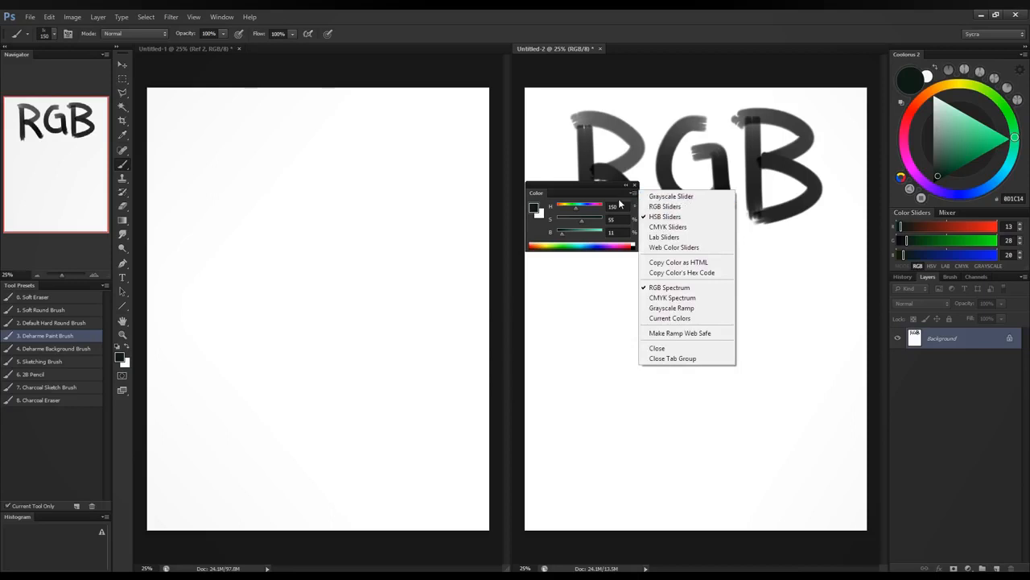
{"action": "left_click", "coordinate": [618, 199]}
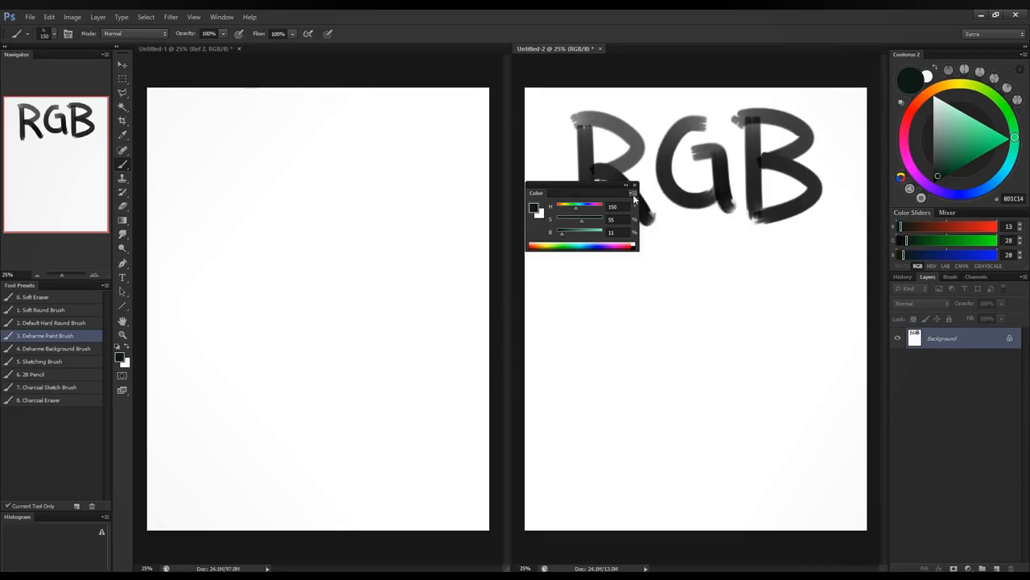
{"action": "left_click", "coordinate": [633, 194]}
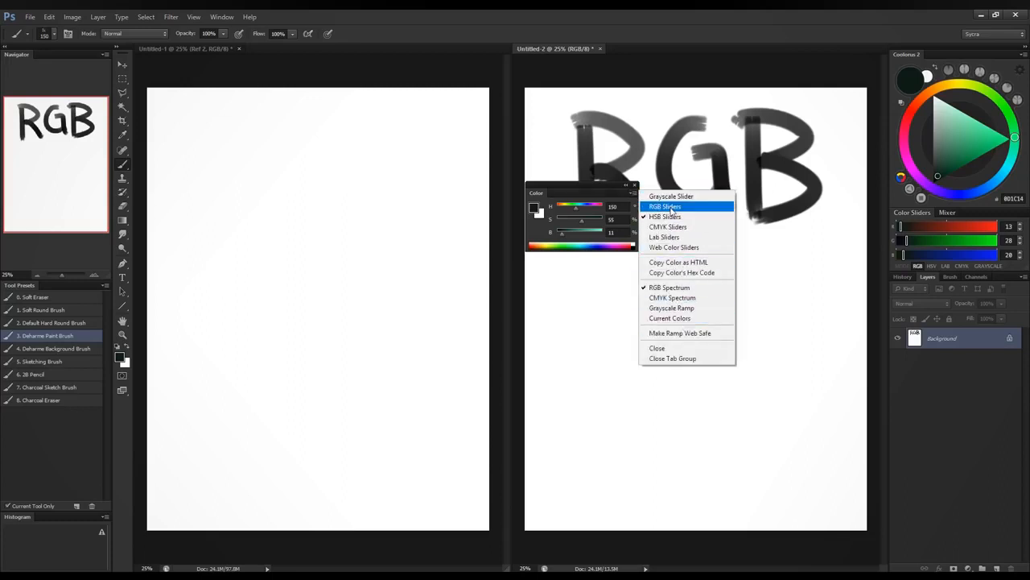
{"action": "left_click", "coordinate": [666, 207]}
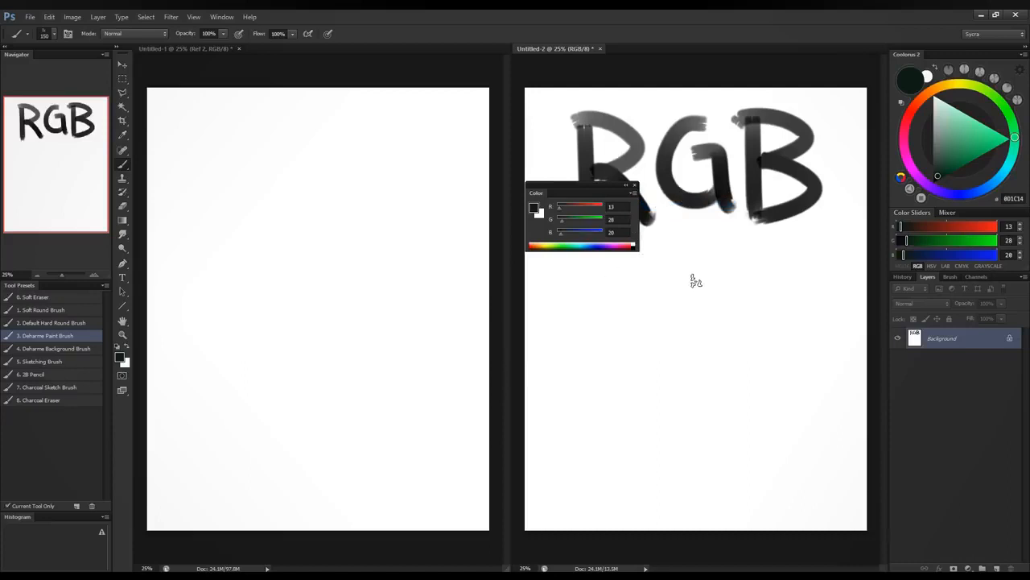
Step: Paint an arrow pointing right below the RGB lettering with a smaller brush
{"action": "left_click", "coordinate": [721, 250]}
{"action": "key", "text": "bracketleft"}
{"action": "key", "text": "bracketleft"}
{"action": "key", "text": "bracketleft"}
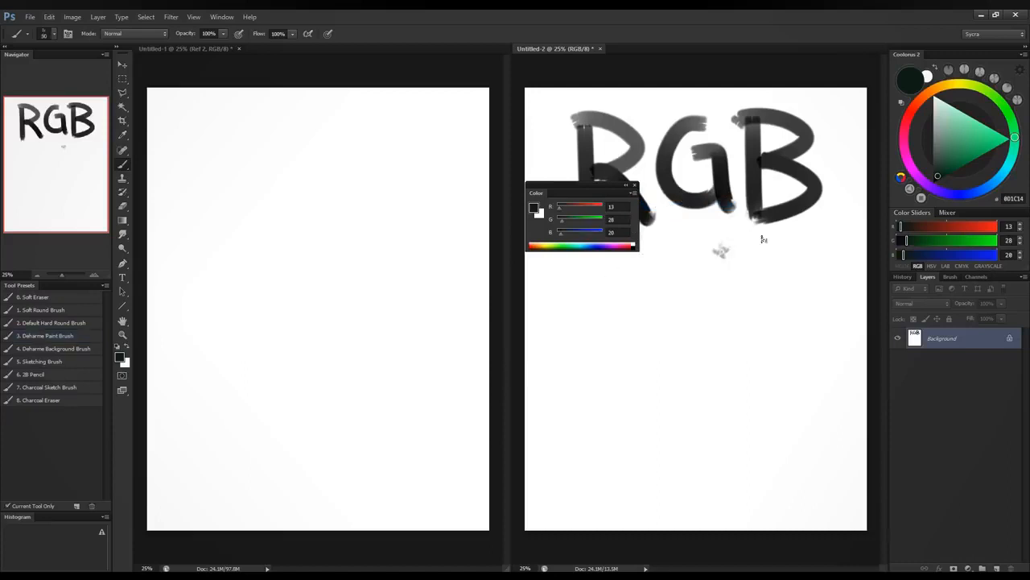
{"action": "mouse_move", "coordinate": [714, 250]}
{"action": "left_mouse_down"}
{"action": "mouse_move", "coordinate": [838, 245]}
{"action": "mouse_move", "coordinate": [822, 260]}
{"action": "mouse_move", "coordinate": [816, 230]}
{"action": "mouse_move", "coordinate": [820, 261]}
{"action": "mouse_move", "coordinate": [817, 232]}
{"action": "left_mouse_up"}
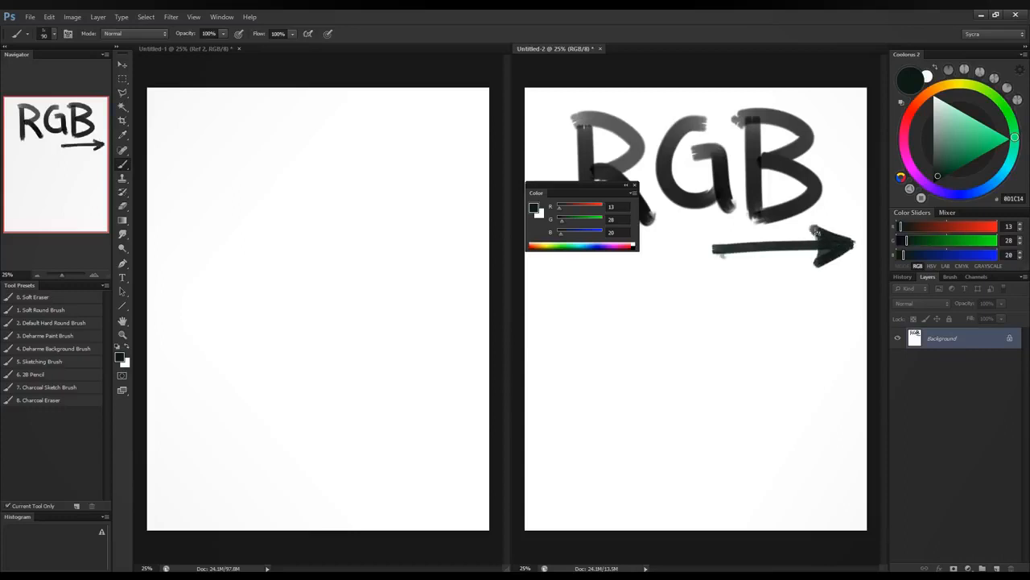
Step: Switch the Color Sliders to HSV and back to RGB, and mix a tan foreground color of RGB 188, 155, 140
{"action": "left_click", "coordinate": [932, 267]}
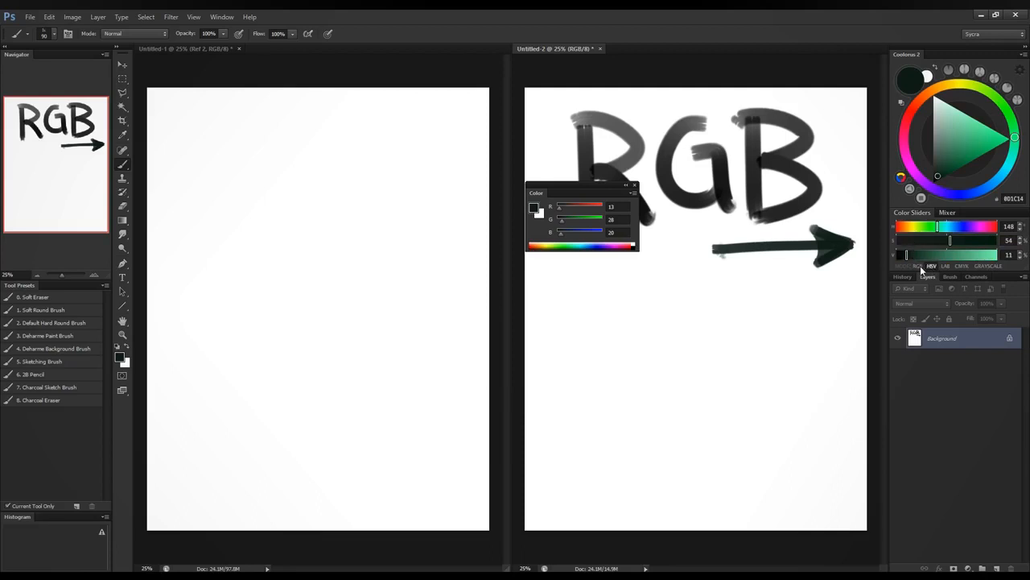
{"action": "left_click", "coordinate": [918, 267]}
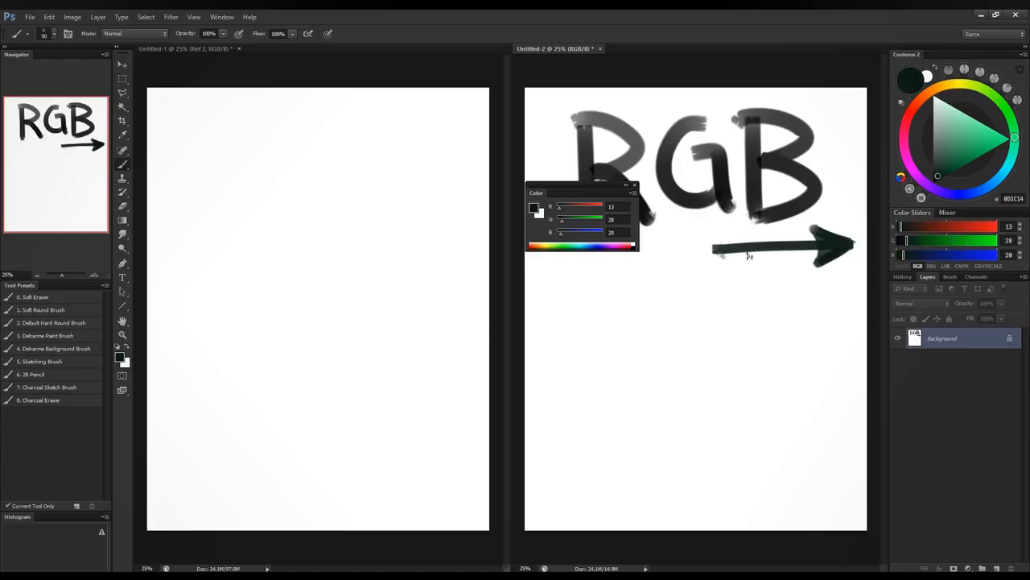
{"action": "left_click_drag", "start_coordinate": [567, 208], "coordinate": [592, 233]}
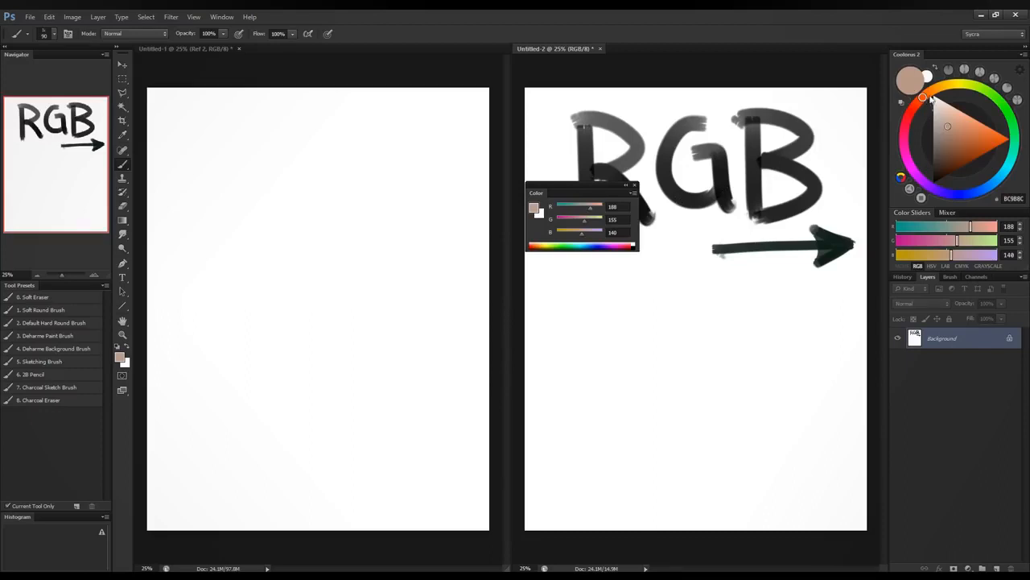
Step: Pick a yellow-green on the color wheel and vary its red value to 121 and back up to 197
{"action": "left_click_drag", "start_coordinate": [931, 96], "coordinate": [973, 84]}
{"action": "left_click", "coordinate": [969, 126]}
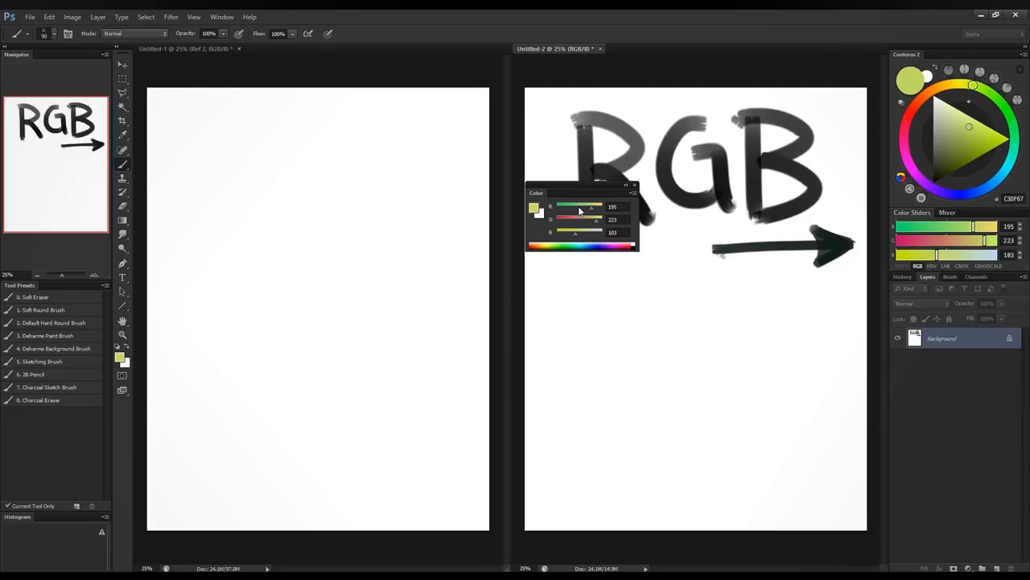
{"action": "left_click", "coordinate": [578, 207]}
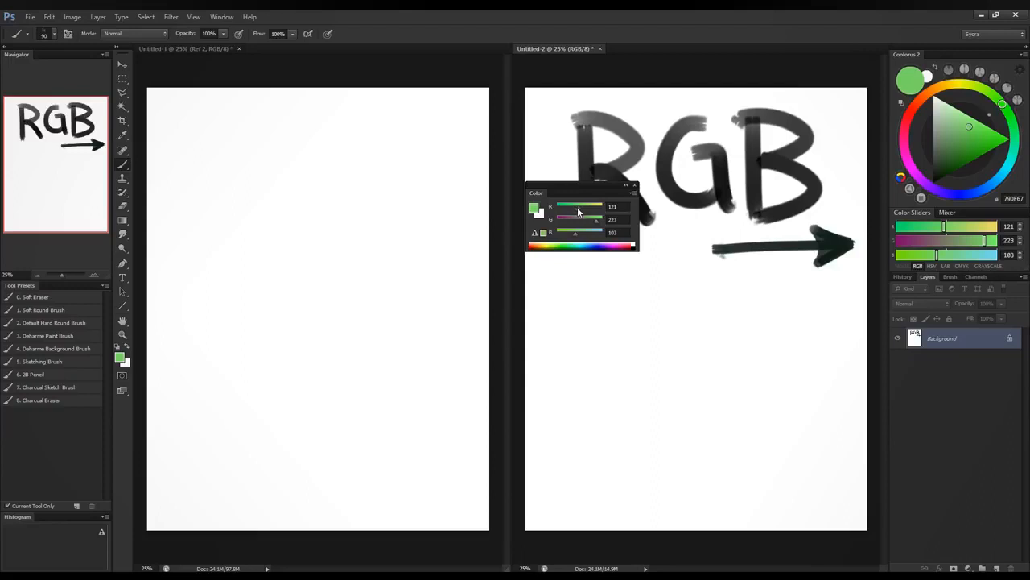
{"action": "left_click_drag", "start_coordinate": [578, 207], "coordinate": [590, 216]}
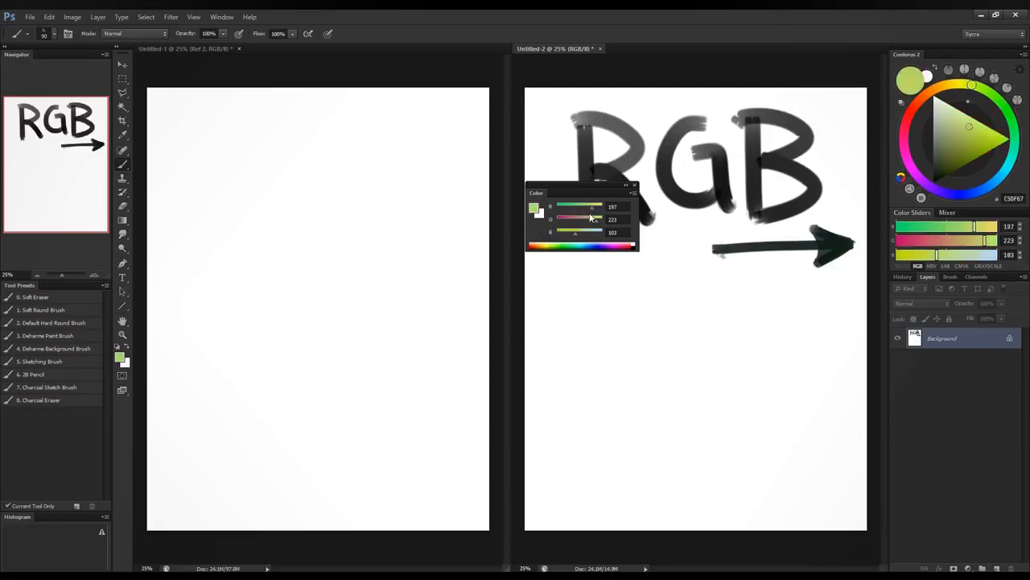
Step: Handwrite ADDITIVE in default black with a smaller brush below the RGB lettering, and sketch three overlapping circles beneath it
{"action": "key", "text": "d"}
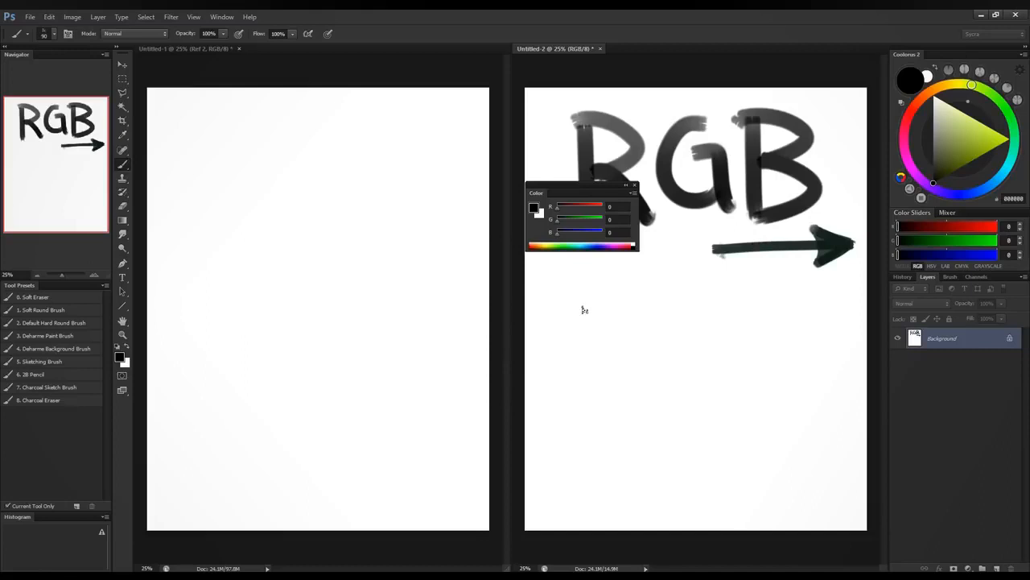
{"action": "key", "text": "bracketleft"}
{"action": "key", "text": "bracketleft"}
{"action": "mouse_move", "coordinate": [567, 285]}
{"action": "left_mouse_down"}
{"action": "mouse_move", "coordinate": [554, 327]}
{"action": "mouse_move", "coordinate": [583, 326]}
{"action": "left_mouse_up"}
{"action": "mouse_move", "coordinate": [556, 306]}
{"action": "left_mouse_down"}
{"action": "mouse_move", "coordinate": [580, 304]}
{"action": "mouse_move", "coordinate": [580, 322]}
{"action": "left_mouse_up"}
{"action": "mouse_move", "coordinate": [583, 285]}
{"action": "left_mouse_down"}
{"action": "mouse_move", "coordinate": [584, 324]}
{"action": "mouse_move", "coordinate": [612, 321]}
{"action": "left_mouse_up"}
{"action": "mouse_move", "coordinate": [612, 285]}
{"action": "left_mouse_down"}
{"action": "mouse_move", "coordinate": [631, 302]}
{"action": "mouse_move", "coordinate": [613, 324]}
{"action": "left_mouse_up"}
{"action": "left_click_drag", "start_coordinate": [644, 285], "coordinate": [643, 322]}
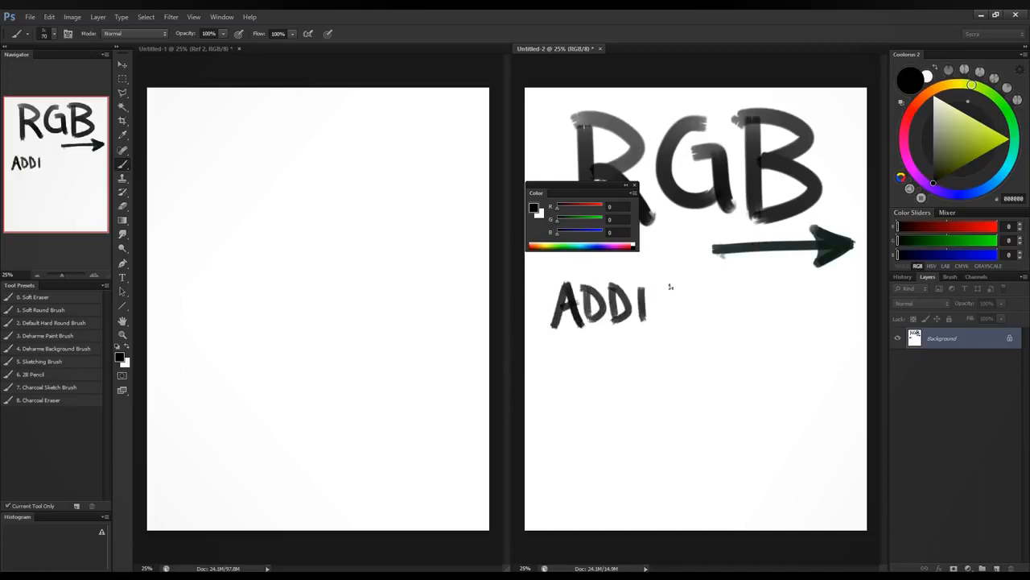
{"action": "left_click_drag", "start_coordinate": [653, 286], "coordinate": [686, 283]}
{"action": "mouse_move", "coordinate": [670, 286]}
{"action": "left_mouse_down"}
{"action": "mouse_move", "coordinate": [670, 323]}
{"action": "mouse_move", "coordinate": [697, 316]}
{"action": "left_mouse_up"}
{"action": "mouse_move", "coordinate": [707, 277]}
{"action": "left_mouse_down"}
{"action": "mouse_move", "coordinate": [734, 282]}
{"action": "mouse_move", "coordinate": [739, 317]}
{"action": "left_mouse_up"}
{"action": "left_click_drag", "start_coordinate": [739, 299], "coordinate": [762, 298]}
{"action": "mouse_move", "coordinate": [739, 315]}
{"action": "left_mouse_down"}
{"action": "mouse_move", "coordinate": [763, 313]}
{"action": "mouse_move", "coordinate": [771, 278]}
{"action": "left_mouse_up"}
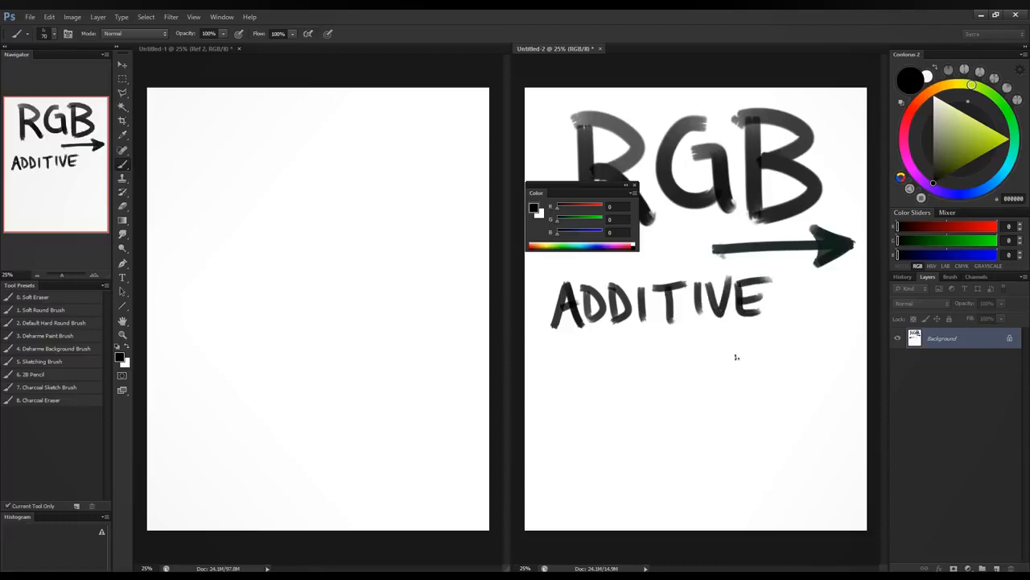
{"action": "mouse_move", "coordinate": [690, 327]}
{"action": "left_mouse_down"}
{"action": "mouse_move", "coordinate": [710, 338]}
{"action": "mouse_move", "coordinate": [694, 326]}
{"action": "mouse_move", "coordinate": [721, 325]}
{"action": "mouse_move", "coordinate": [691, 385]}
{"action": "mouse_move", "coordinate": [694, 364]}
{"action": "left_mouse_up"}
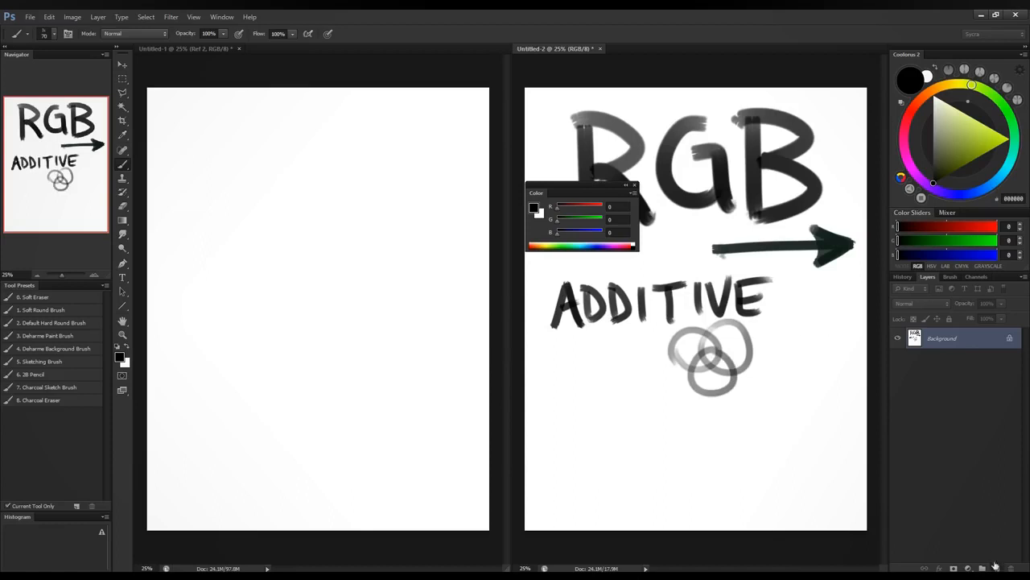
Step: Add a new layer in Screen blend mode and try painting bright green inside the upper-left circle
{"action": "left_click", "coordinate": [997, 567]}
{"action": "left_click", "coordinate": [922, 303]}
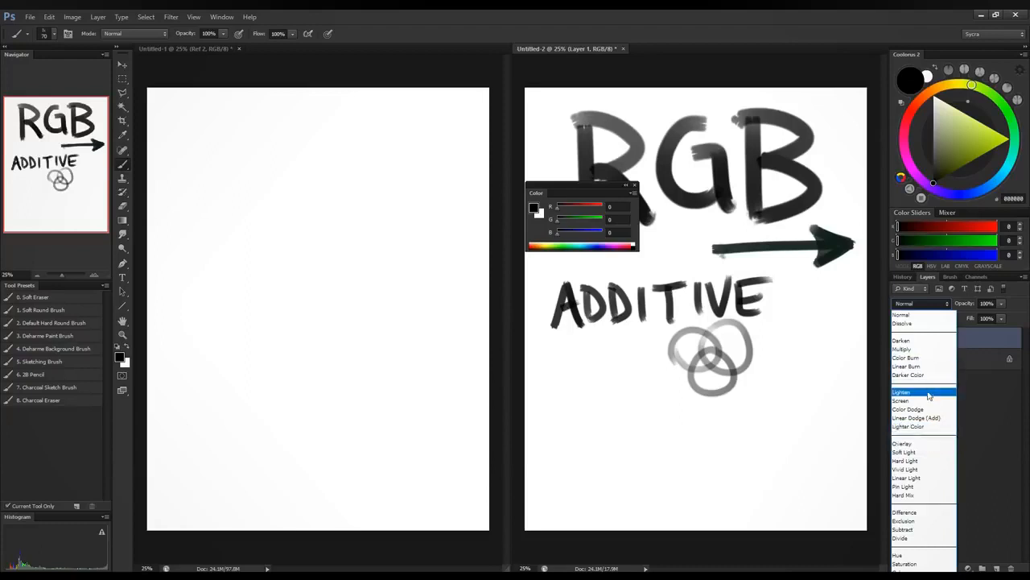
{"action": "left_click", "coordinate": [928, 400]}
{"action": "left_click", "coordinate": [1004, 142]}
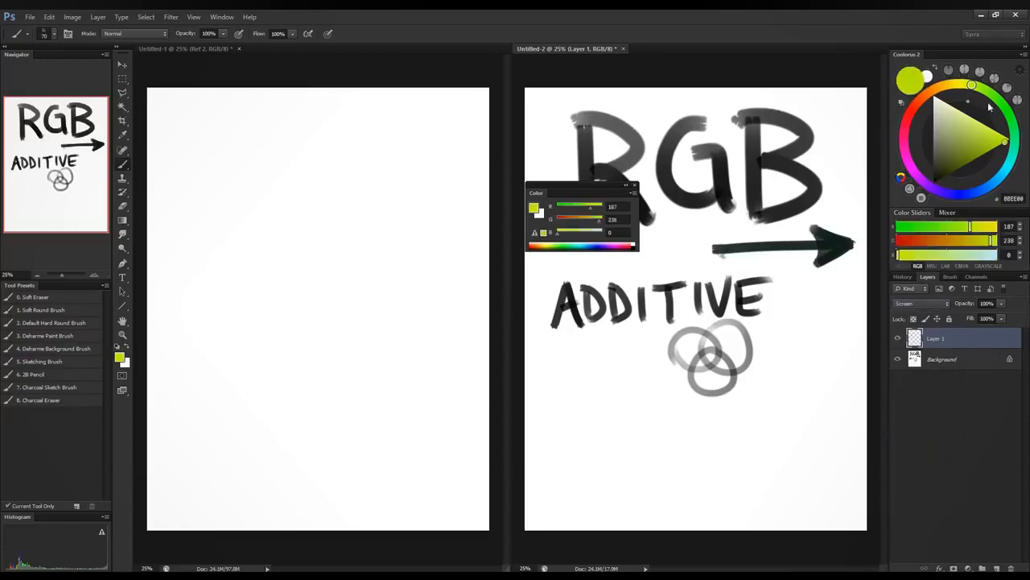
{"action": "left_click", "coordinate": [992, 107]}
{"action": "mouse_move", "coordinate": [684, 360]}
{"action": "left_mouse_down"}
{"action": "mouse_move", "coordinate": [707, 336]}
{"action": "mouse_move", "coordinate": [691, 348]}
{"action": "mouse_move", "coordinate": [702, 356]}
{"action": "left_mouse_up"}
Step: Add a layer directly above Background and paint a large gray 6E6E6E patch over the circles with a much larger brush
{"action": "left_click", "coordinate": [940, 359]}
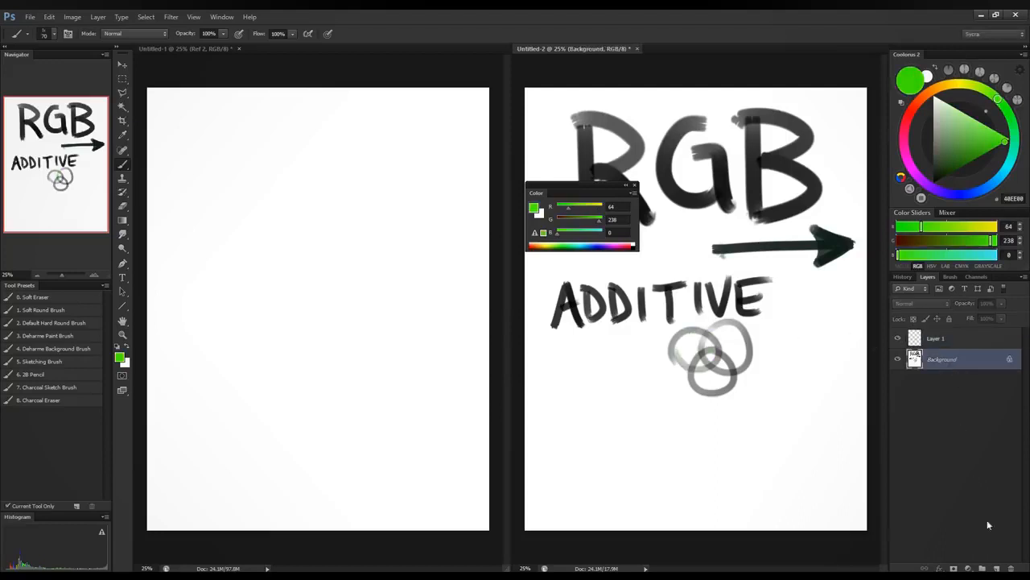
{"action": "left_click", "coordinate": [997, 568]}
{"action": "left_click", "coordinate": [916, 142]}
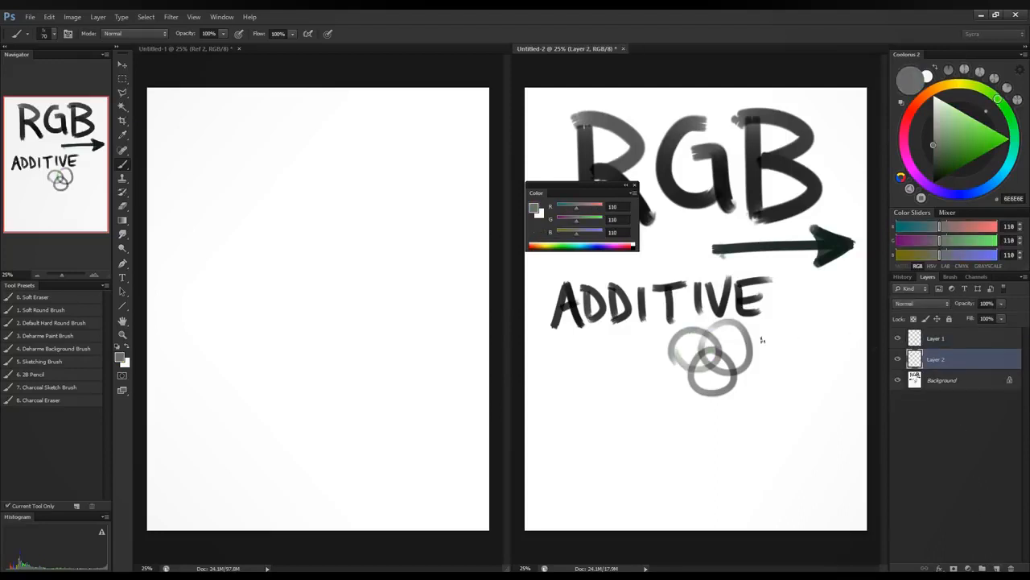
{"action": "key", "text": "bracketright"}
{"action": "key", "text": "bracketright"}
{"action": "key", "text": "bracketright"}
{"action": "key", "text": "bracketright"}
{"action": "key", "text": "bracketright"}
{"action": "key", "text": "bracketright"}
{"action": "key", "text": "bracketright"}
{"action": "key", "text": "bracketright"}
{"action": "mouse_move", "coordinate": [762, 330]}
{"action": "left_mouse_down"}
{"action": "mouse_move", "coordinate": [682, 332]}
{"action": "mouse_move", "coordinate": [770, 361]}
{"action": "mouse_move", "coordinate": [742, 396]}
{"action": "mouse_move", "coordinate": [676, 402]}
{"action": "mouse_move", "coordinate": [769, 422]}
{"action": "left_mouse_up"}
Step: Stamp a green 45FF00 dot on Layer 1 over the gray patch with a reduced brush size
{"action": "left_click", "coordinate": [962, 338]}
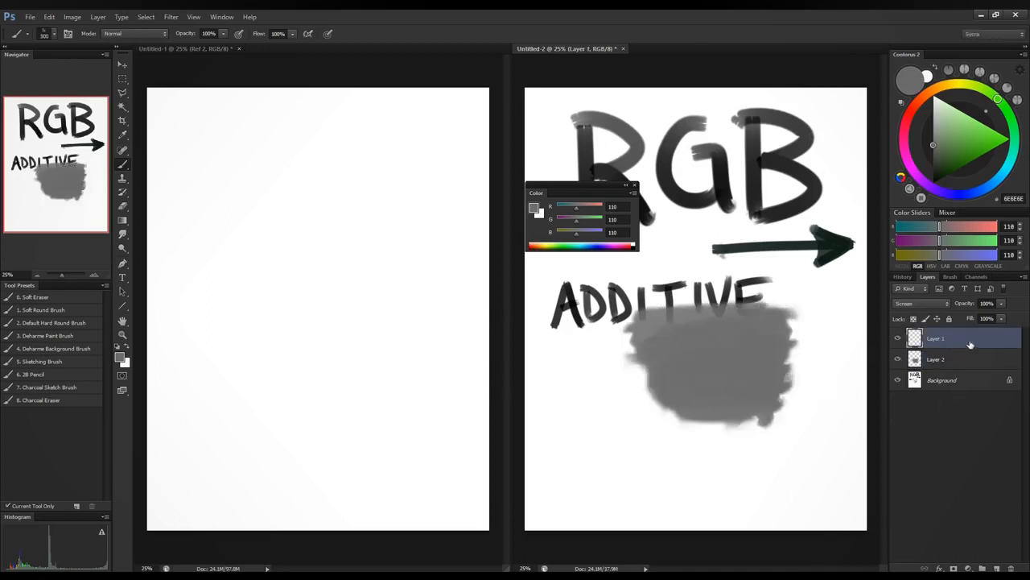
{"action": "left_click", "coordinate": [1009, 139]}
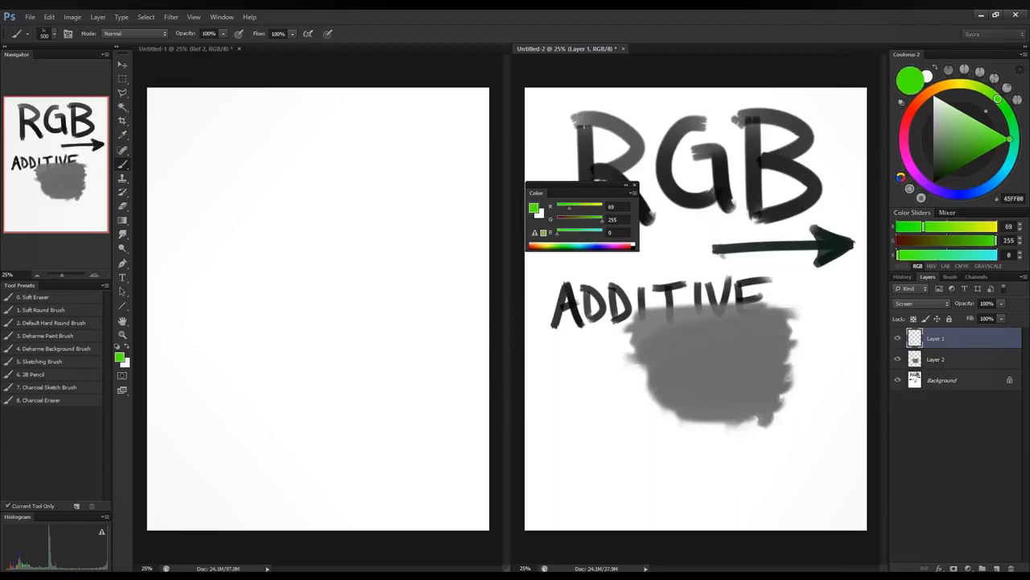
{"action": "key", "text": "bracketleft"}
{"action": "key", "text": "bracketleft"}
{"action": "key", "text": "bracketleft"}
{"action": "key", "text": "bracketleft"}
{"action": "key", "text": "bracketleft"}
{"action": "left_click", "coordinate": [699, 345]}
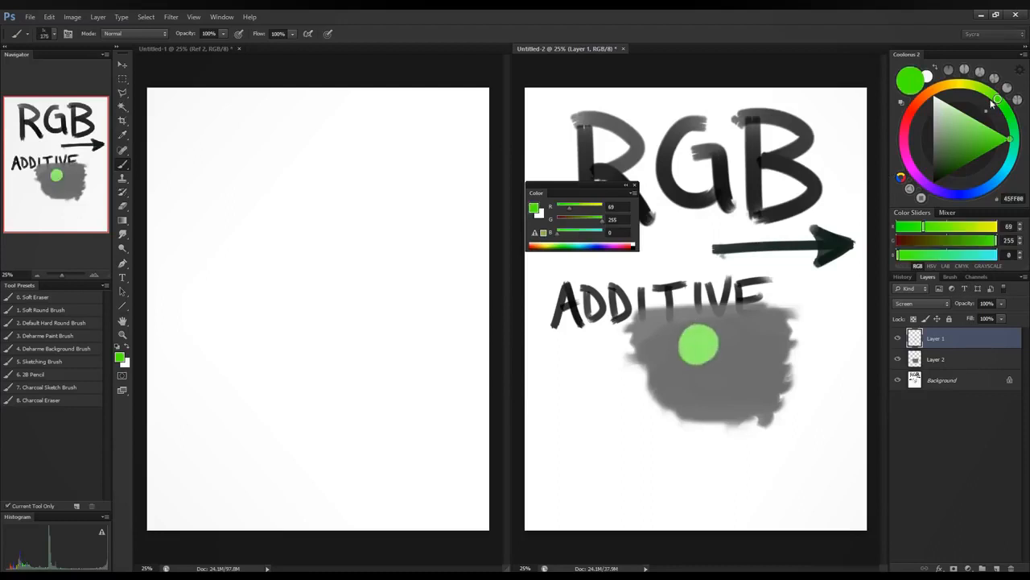
Step: Set the foreground color to blue 2700FF, try a dot overlapping the green one on the same layer, and undo it
{"action": "left_click", "coordinate": [969, 195]}
{"action": "left_click", "coordinate": [950, 194]}
{"action": "left_click", "coordinate": [724, 347]}
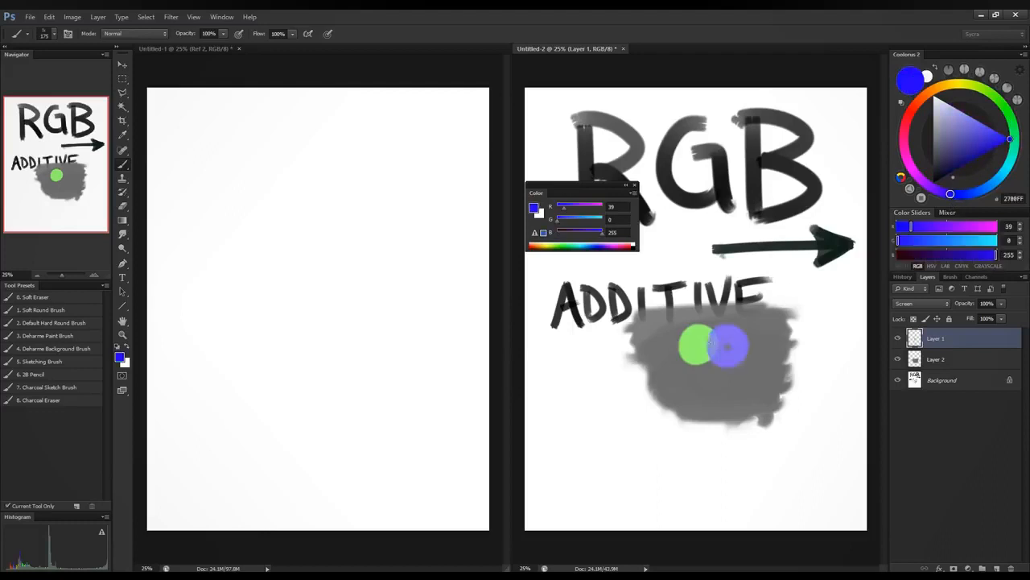
{"action": "key", "text": "ctrl+z"}
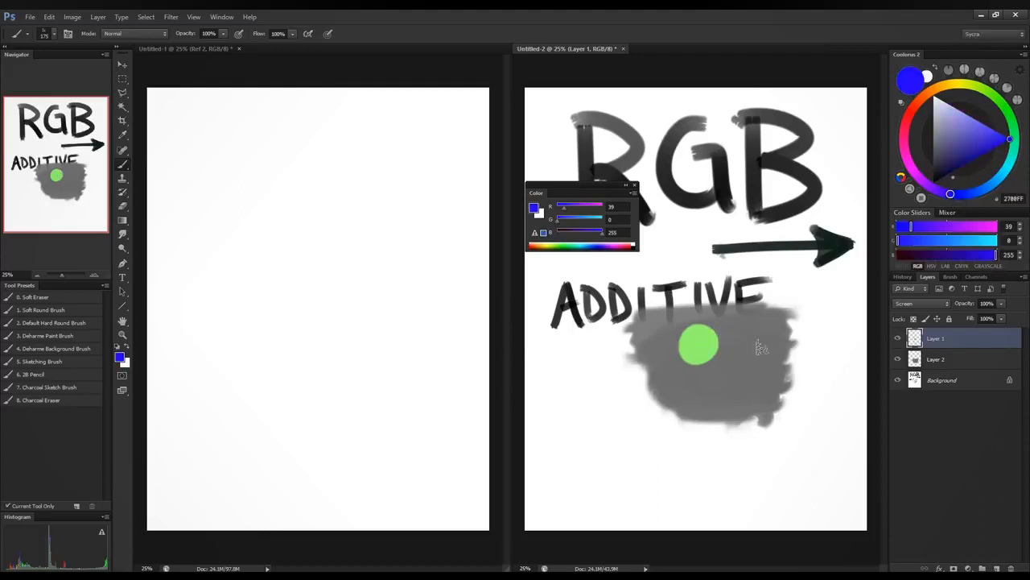
Step: Add a new Screen layer and paint a blue dot on it that partly overlaps the green one
{"action": "left_click", "coordinate": [996, 567]}
{"action": "left_click", "coordinate": [922, 303]}
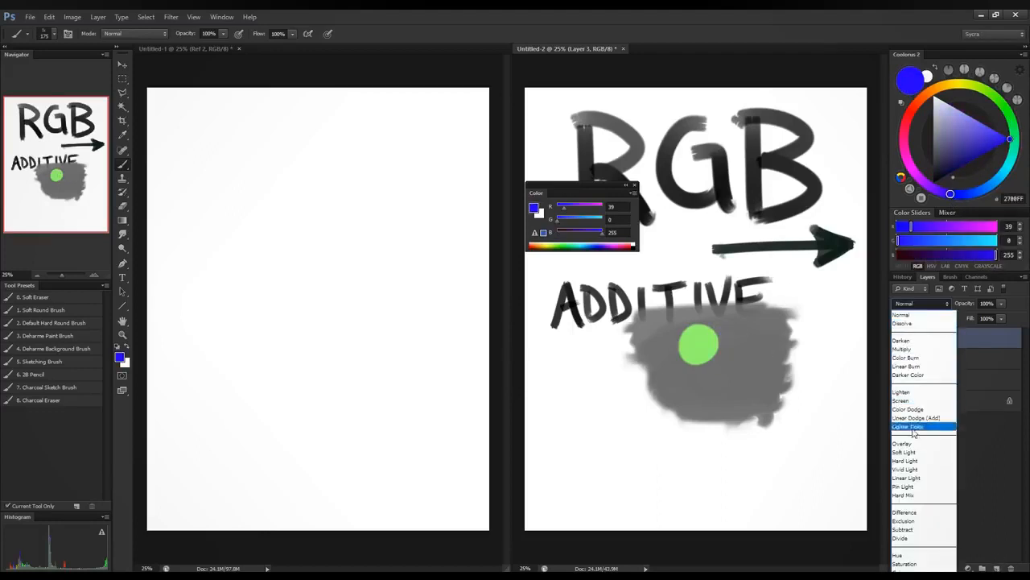
{"action": "left_click", "coordinate": [918, 400]}
{"action": "left_click_drag", "start_coordinate": [719, 336], "coordinate": [728, 345]}
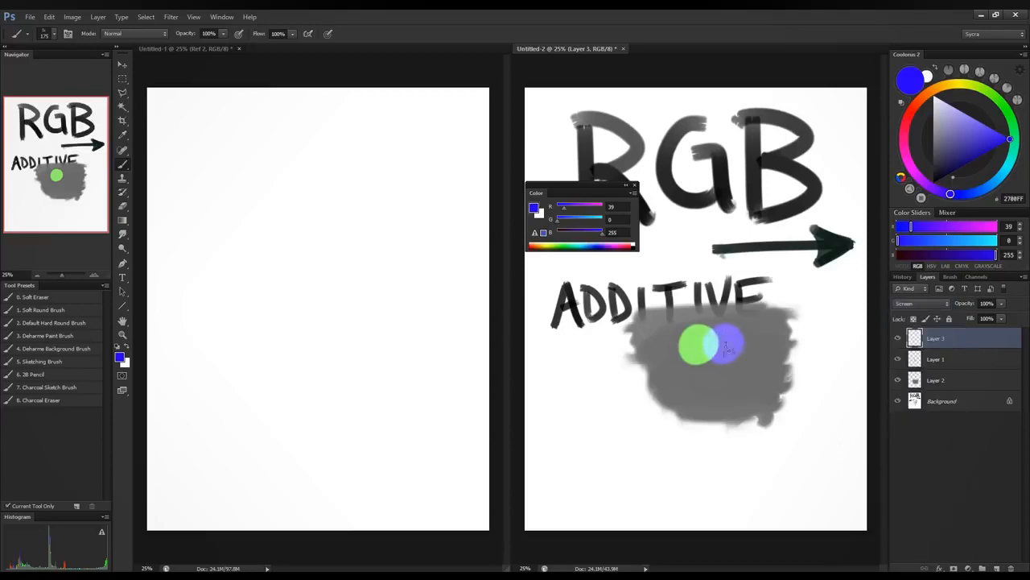
Step: Add another Screen layer and paint a red FF0007 dot overlapping the green and blue dots from below
{"action": "left_click", "coordinate": [996, 568]}
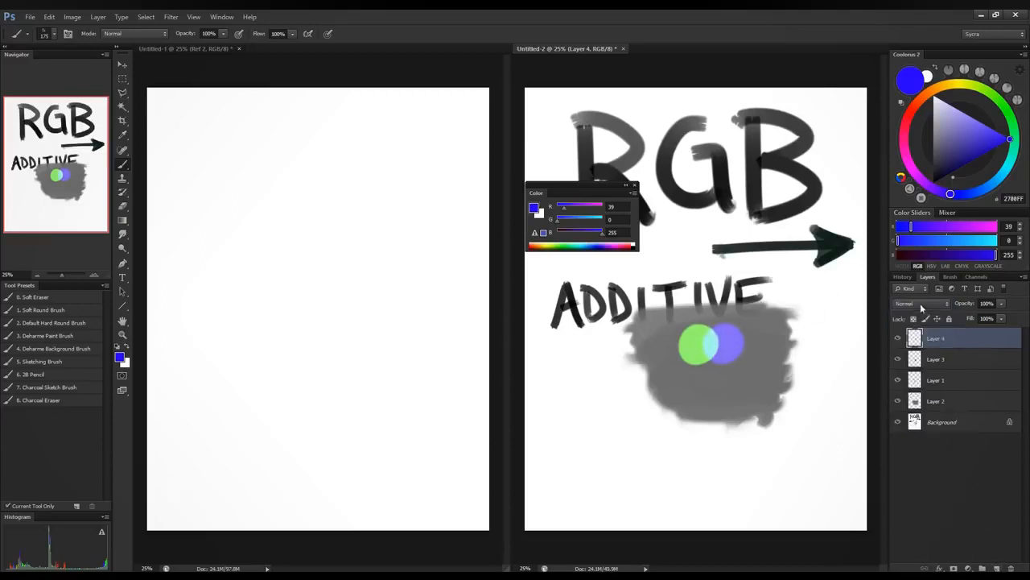
{"action": "left_click", "coordinate": [922, 303]}
{"action": "left_click", "coordinate": [912, 401]}
{"action": "left_click", "coordinate": [911, 112]}
{"action": "mouse_move", "coordinate": [716, 359]}
{"action": "left_mouse_down"}
{"action": "mouse_move", "coordinate": [707, 377]}
{"action": "mouse_move", "coordinate": [726, 354]}
{"action": "left_mouse_up"}
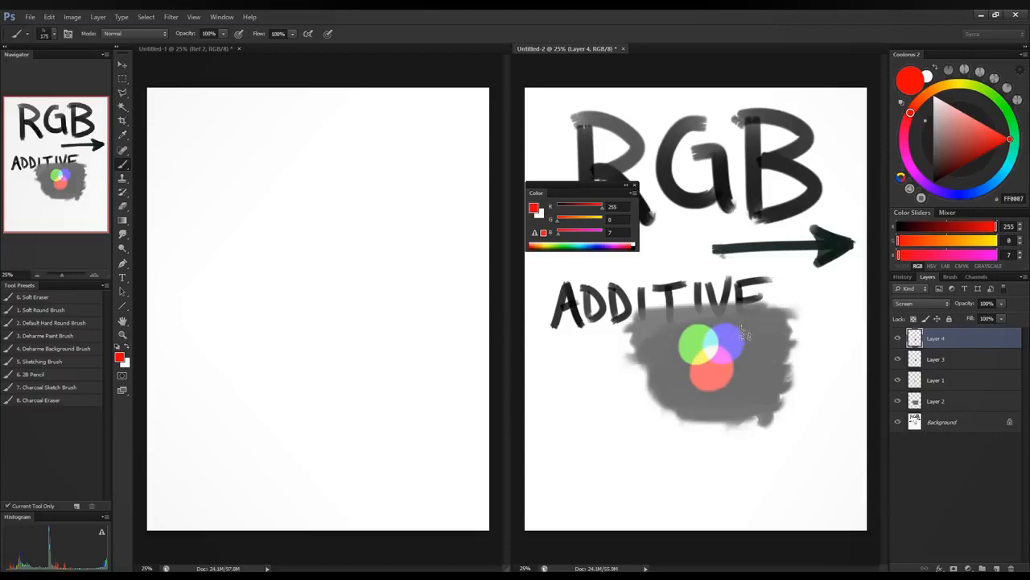
Step: Reduce the brush size to 50 and add a new top layer set to Multiply
{"action": "key", "text": "bracketleft"}
{"action": "key", "text": "bracketleft"}
{"action": "key", "text": "bracketleft"}
{"action": "key", "text": "bracketleft"}
{"action": "key", "text": "bracketleft"}
{"action": "key", "text": "bracketleft"}
{"action": "key", "text": "bracketleft"}
{"action": "key", "text": "bracketleft"}
{"action": "left_click", "coordinate": [997, 568]}
{"action": "left_click", "coordinate": [922, 304]}
{"action": "left_click", "coordinate": [916, 343]}
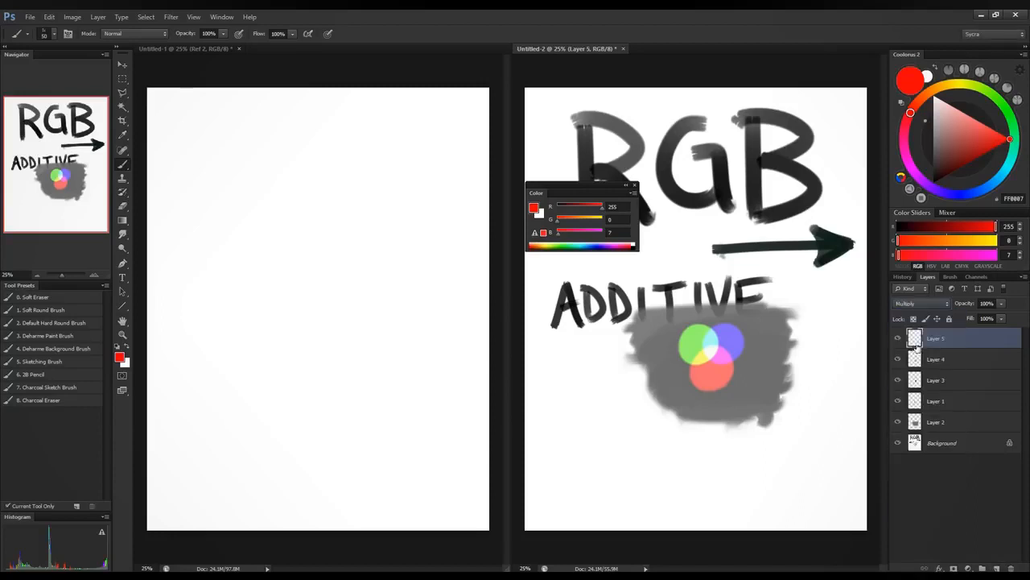
Step: Add two more layers at the top of the stack, both with the Multiply blend mode
{"action": "left_click", "coordinate": [997, 568]}
{"action": "left_click", "coordinate": [925, 303]}
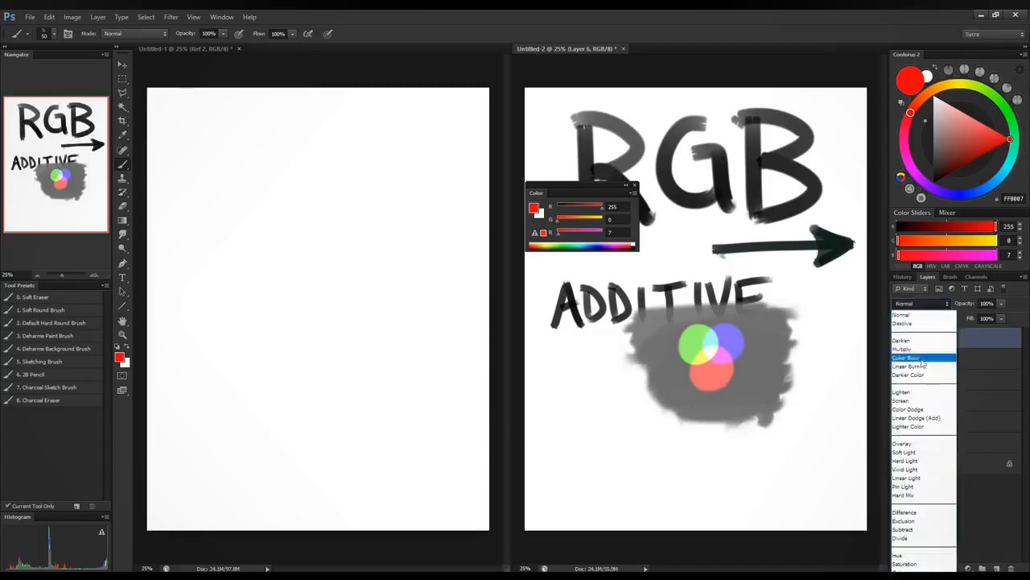
{"action": "left_click", "coordinate": [919, 354]}
{"action": "left_click", "coordinate": [996, 566]}
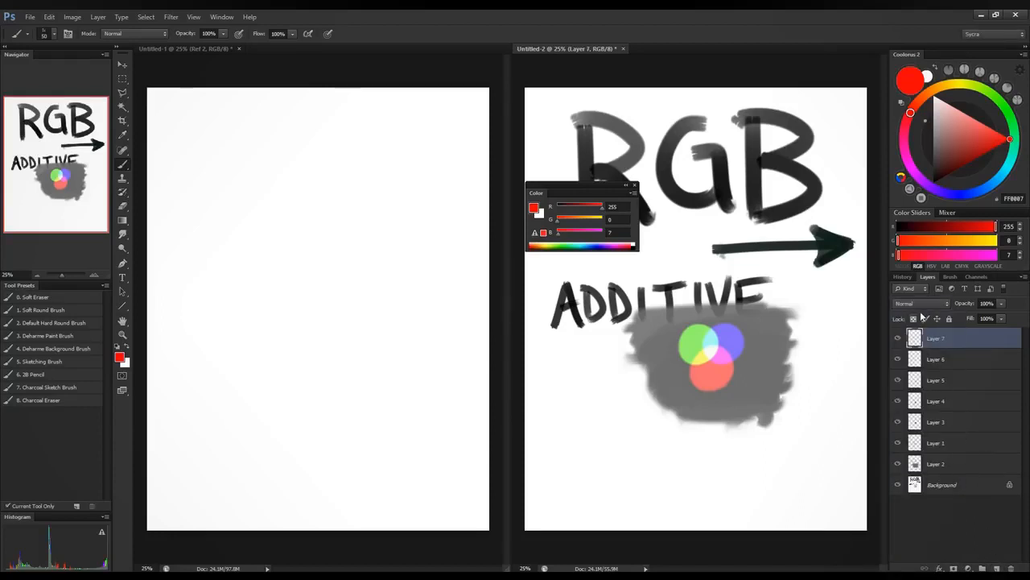
{"action": "left_click", "coordinate": [922, 303]}
{"action": "left_click", "coordinate": [934, 354]}
Step: On the lowest of the three Multiply layers, paint a yellow FFFA00 dot with a size 300 brush below the word ADDITIVE
{"action": "left_click", "coordinate": [952, 379]}
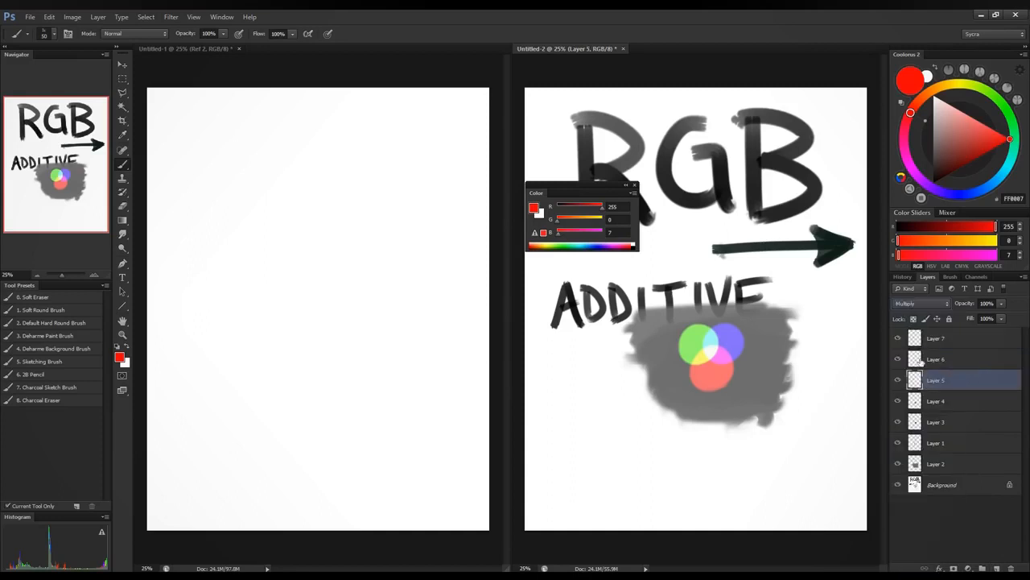
{"action": "left_click", "coordinate": [964, 84]}
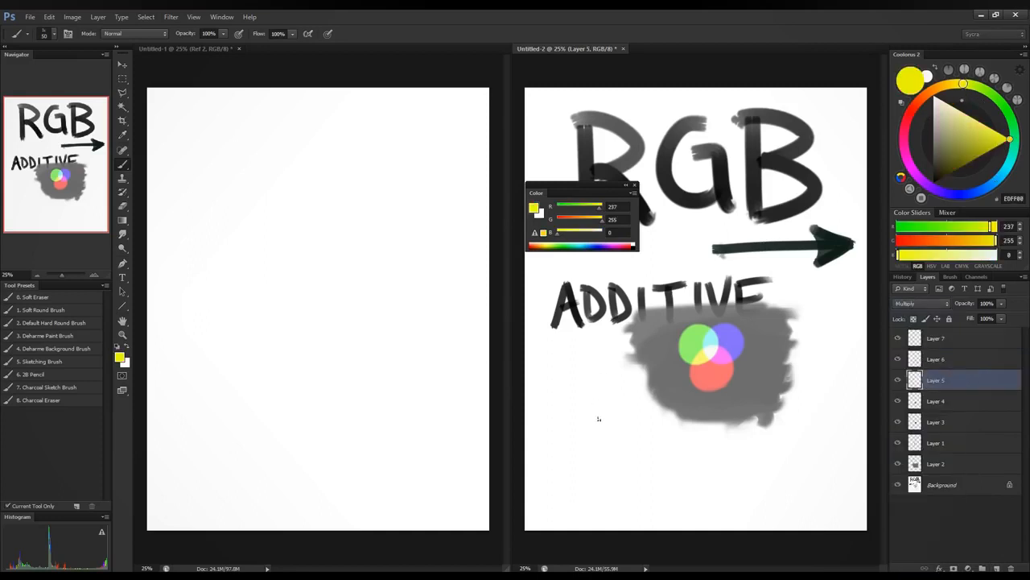
{"action": "key", "text": "bracketright"}
{"action": "key", "text": "bracketright"}
{"action": "key", "text": "bracketright"}
{"action": "key", "text": "bracketright"}
{"action": "key", "text": "bracketright"}
{"action": "key", "text": "bracketright"}
{"action": "key", "text": "bracketright"}
{"action": "key", "text": "bracketright"}
{"action": "key", "text": "bracketright"}
{"action": "key", "text": "bracketright"}
{"action": "key", "text": "bracketright"}
{"action": "left_click_drag", "start_coordinate": [567, 406], "coordinate": [572, 409]}
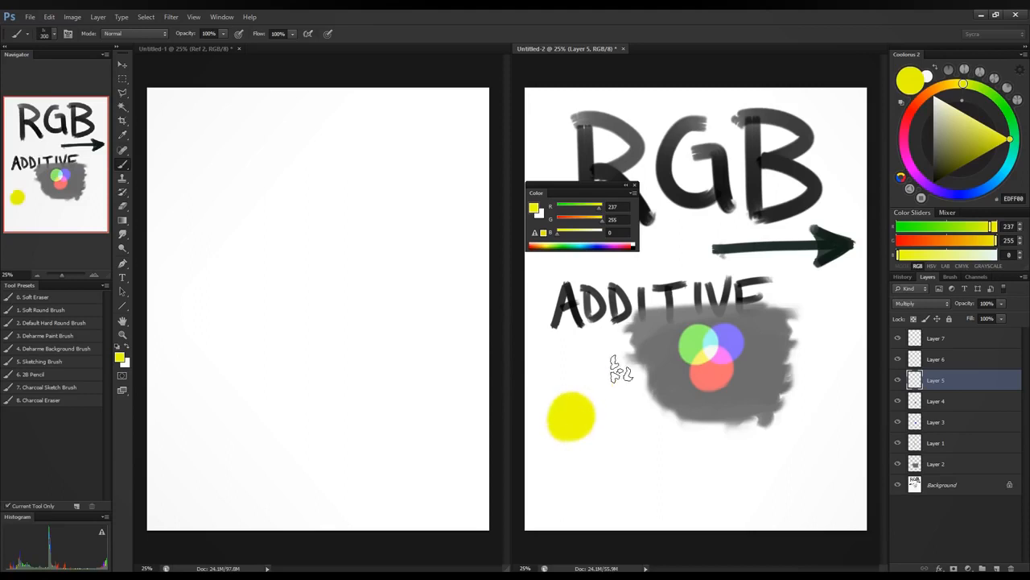
{"action": "left_click_drag", "start_coordinate": [964, 84], "coordinate": [958, 84]}
{"action": "left_click_drag", "start_coordinate": [577, 416], "coordinate": [559, 411]}
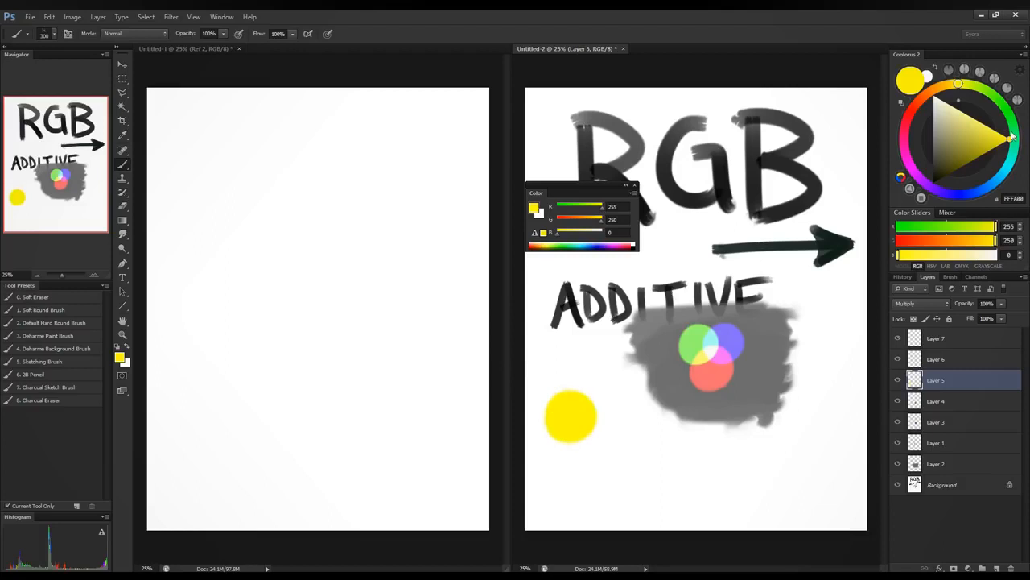
Step: Paint a blue 003DFF dot partly overlapping the yellow one on the middle Multiply layer
{"action": "left_click_drag", "start_coordinate": [995, 188], "coordinate": [975, 194]}
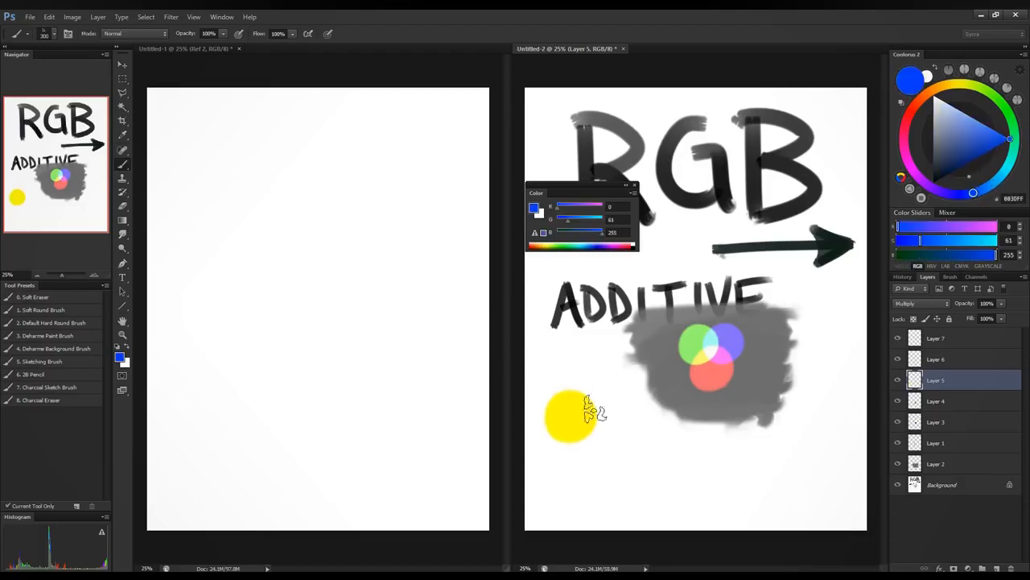
{"action": "left_click", "coordinate": [947, 359]}
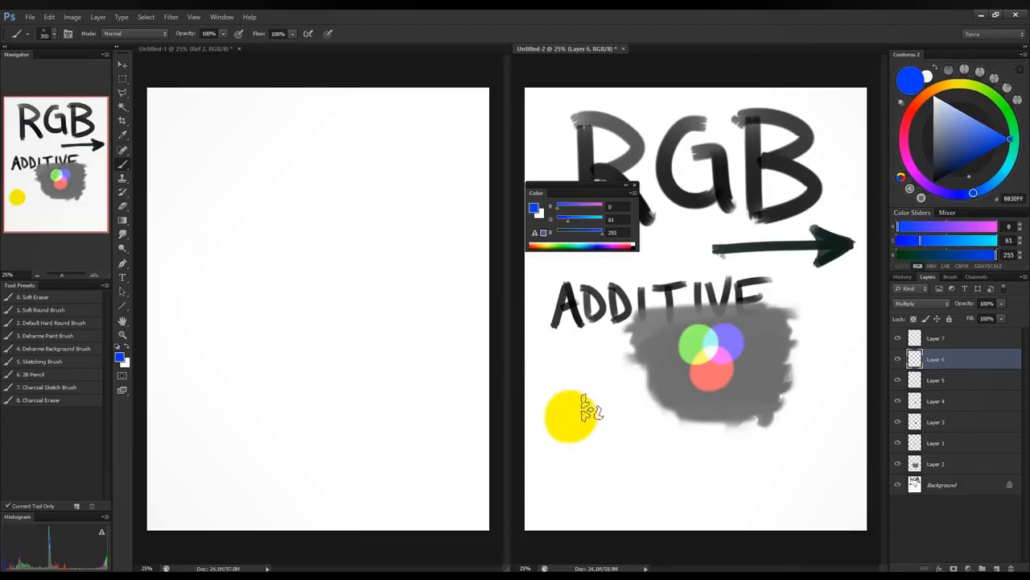
{"action": "mouse_move", "coordinate": [586, 410]}
{"action": "left_mouse_down"}
{"action": "mouse_move", "coordinate": [608, 414]}
{"action": "mouse_move", "coordinate": [600, 396]}
{"action": "left_mouse_up"}
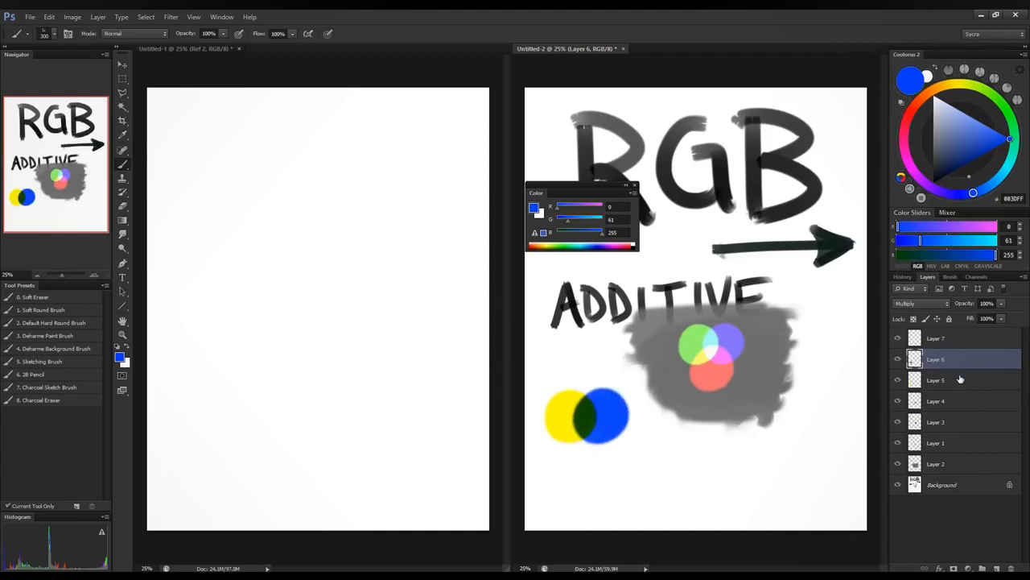
Step: Paint a red FF0017 dot overlapping the yellow and blue dots from below on the top Multiply layer
{"action": "left_click", "coordinate": [952, 340]}
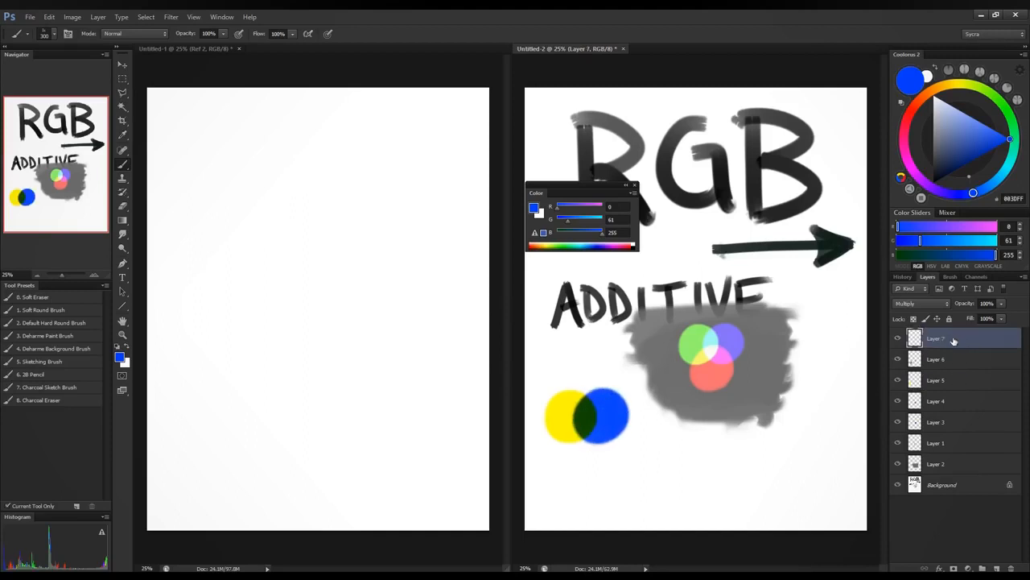
{"action": "left_click", "coordinate": [909, 117]}
{"action": "mouse_move", "coordinate": [589, 434]}
{"action": "left_mouse_down"}
{"action": "mouse_move", "coordinate": [583, 453]}
{"action": "mouse_move", "coordinate": [597, 459]}
{"action": "mouse_move", "coordinate": [574, 456]}
{"action": "mouse_move", "coordinate": [586, 435]}
{"action": "left_mouse_up"}
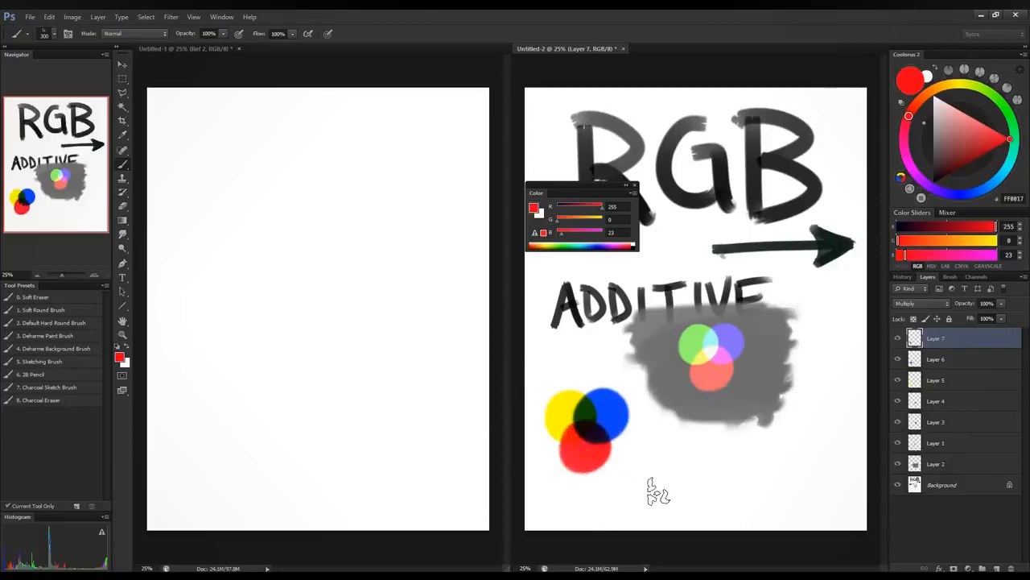
Step: Add a new Normal layer on top and retrace the letters ITIV of ADDITIVE in black with a size 80 brush
{"action": "key", "text": "d"}
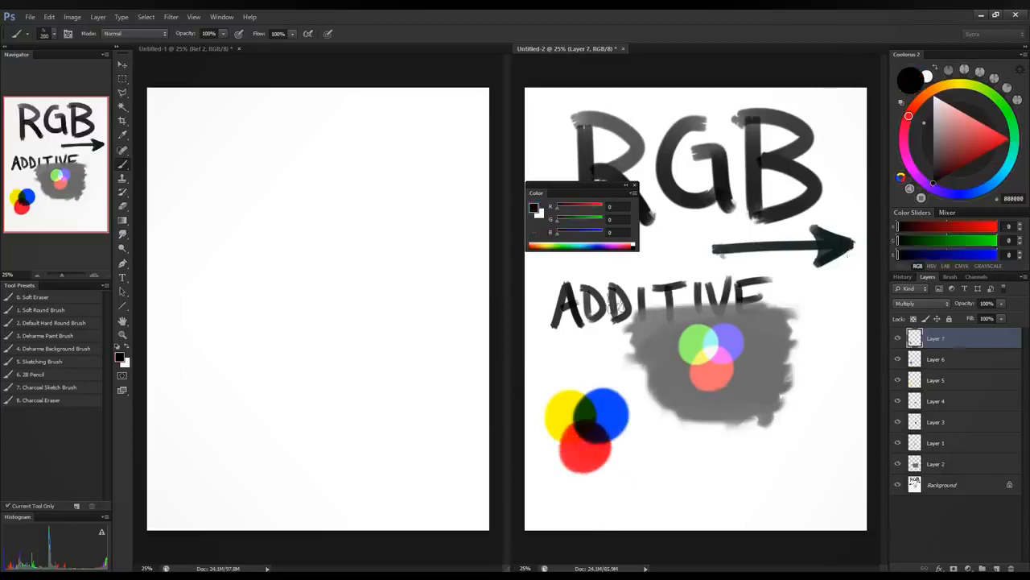
{"action": "left_click", "coordinate": [997, 568]}
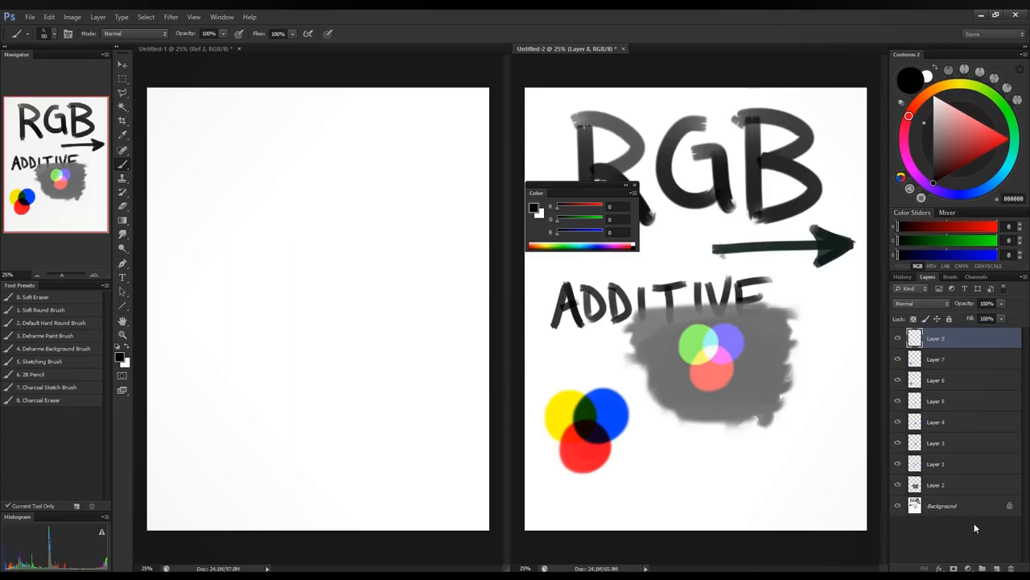
{"action": "mouse_move", "coordinate": [640, 288]}
{"action": "left_mouse_down"}
{"action": "mouse_move", "coordinate": [643, 320]}
{"action": "mouse_move", "coordinate": [688, 281]}
{"action": "mouse_move", "coordinate": [670, 320]}
{"action": "left_mouse_up"}
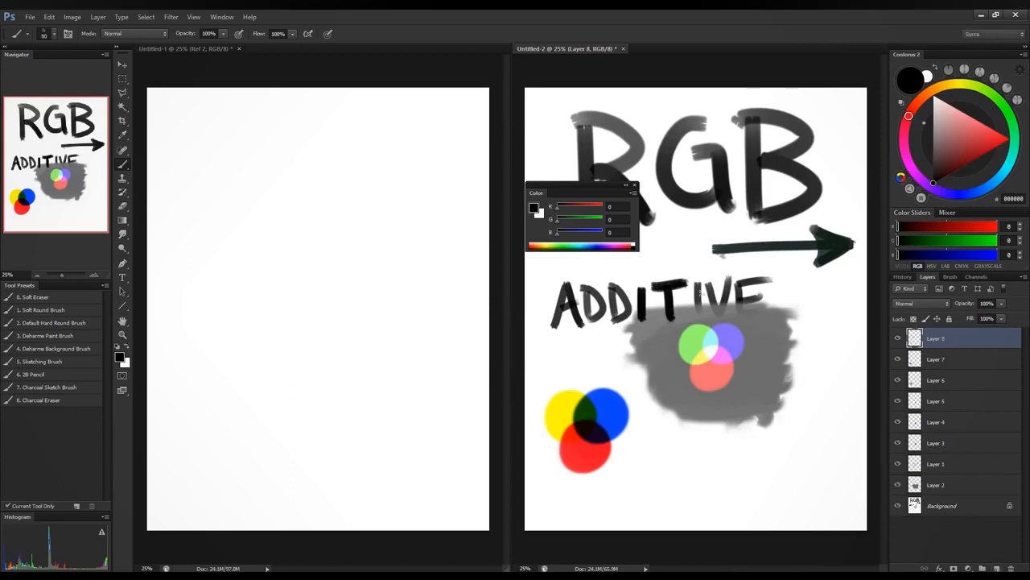
{"action": "mouse_move", "coordinate": [701, 282]}
{"action": "left_mouse_down"}
{"action": "mouse_move", "coordinate": [702, 314]}
{"action": "mouse_move", "coordinate": [717, 314]}
{"action": "left_mouse_up"}
{"action": "left_click_drag", "start_coordinate": [717, 314], "coordinate": [733, 274]}
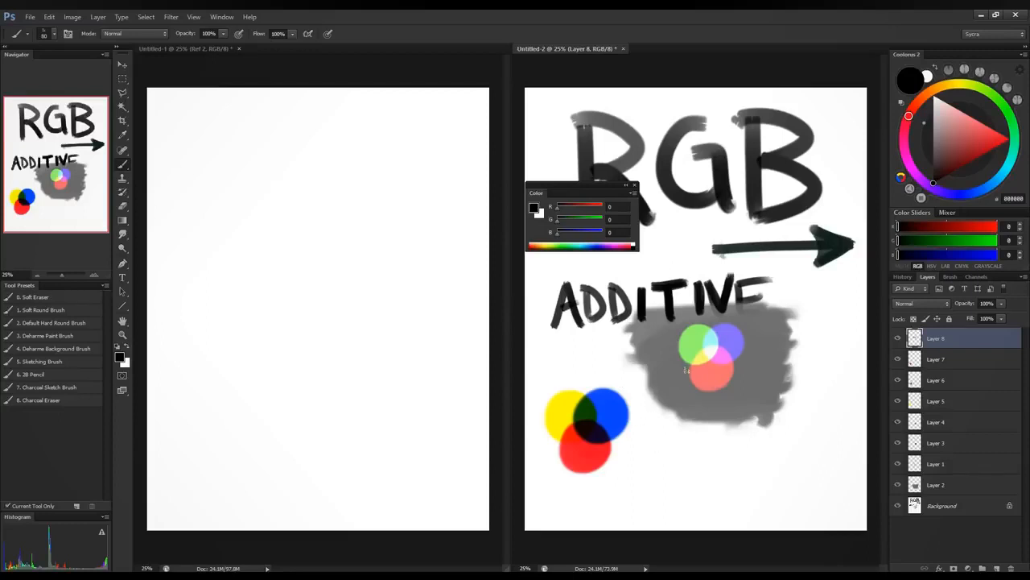
Step: Handwrite SUBTRACTIVE below the grey patch and draw arrows from both words to their matching dot diagrams
{"action": "mouse_move", "coordinate": [659, 454]}
{"action": "left_mouse_down"}
{"action": "mouse_move", "coordinate": [644, 467]}
{"action": "mouse_move", "coordinate": [699, 472]}
{"action": "mouse_move", "coordinate": [691, 481]}
{"action": "left_mouse_up"}
{"action": "mouse_move", "coordinate": [600, 338]}
{"action": "left_mouse_down"}
{"action": "mouse_move", "coordinate": [649, 348]}
{"action": "mouse_move", "coordinate": [642, 366]}
{"action": "left_mouse_up"}
{"action": "mouse_move", "coordinate": [705, 461]}
{"action": "left_mouse_down"}
{"action": "mouse_move", "coordinate": [729, 450]}
{"action": "mouse_move", "coordinate": [739, 479]}
{"action": "mouse_move", "coordinate": [766, 460]}
{"action": "mouse_move", "coordinate": [824, 473]}
{"action": "left_mouse_up"}
{"action": "mouse_move", "coordinate": [829, 448]}
{"action": "left_mouse_down"}
{"action": "mouse_move", "coordinate": [842, 473]}
{"action": "mouse_move", "coordinate": [850, 449]}
{"action": "left_mouse_up"}
{"action": "mouse_move", "coordinate": [854, 449]}
{"action": "left_mouse_down"}
{"action": "mouse_move", "coordinate": [856, 476]}
{"action": "mouse_move", "coordinate": [868, 444]}
{"action": "left_mouse_up"}
{"action": "mouse_move", "coordinate": [581, 478]}
{"action": "left_mouse_down"}
{"action": "mouse_move", "coordinate": [632, 493]}
{"action": "mouse_move", "coordinate": [583, 474]}
{"action": "mouse_move", "coordinate": [592, 485]}
{"action": "left_mouse_up"}
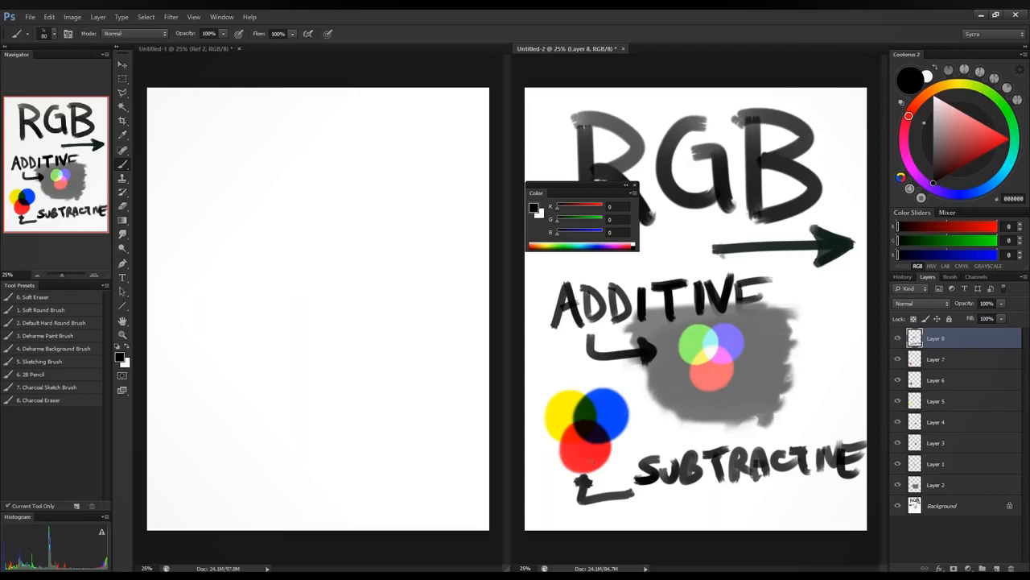
Step: Raise the Lightness of the blue Multiply dot with a Hue/Saturation adjustment
{"action": "left_click", "coordinate": [938, 380]}
{"action": "key", "text": "ctrl+u"}
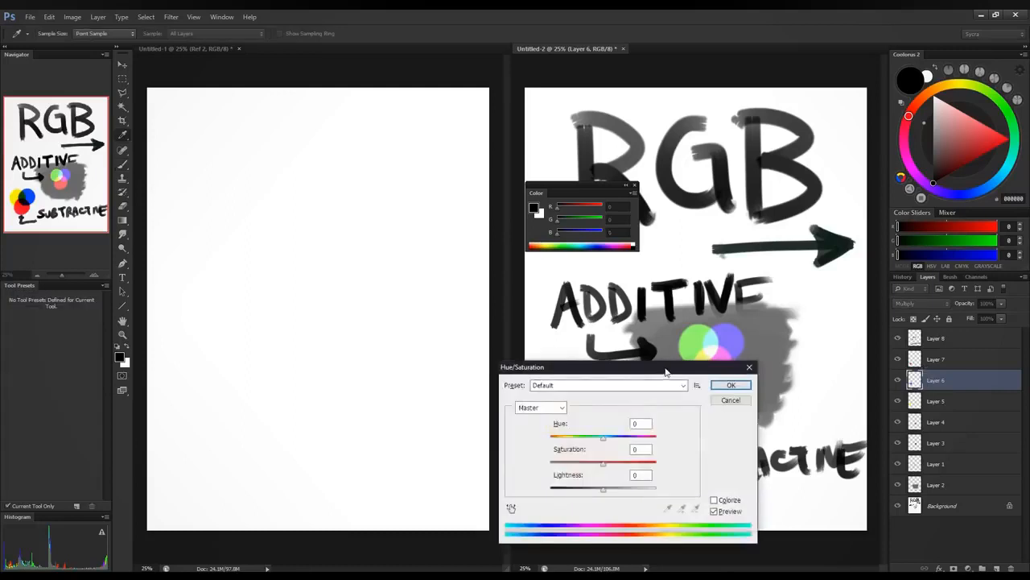
{"action": "left_click_drag", "start_coordinate": [667, 372], "coordinate": [847, 232]}
{"action": "mouse_move", "coordinate": [785, 348]}
{"action": "left_mouse_down"}
{"action": "mouse_move", "coordinate": [812, 348]}
{"action": "mouse_move", "coordinate": [803, 348]}
{"action": "left_mouse_up"}
{"action": "left_click", "coordinate": [914, 243]}
Step: Set the Lightness of the red Multiply dot to +47 with Hue/Saturation
{"action": "left_click", "coordinate": [946, 359]}
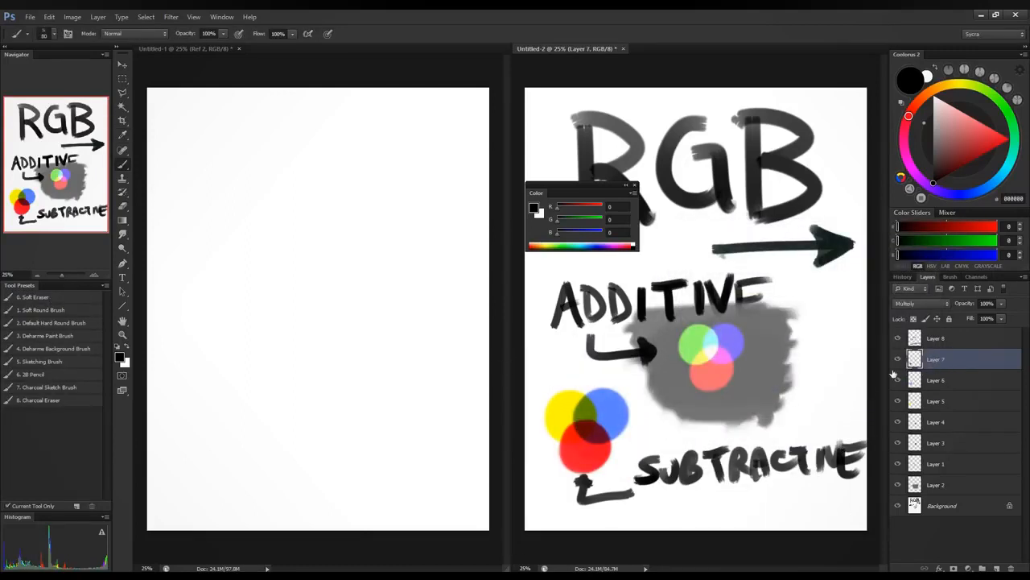
{"action": "key", "text": "ctrl+u"}
{"action": "left_click_drag", "start_coordinate": [788, 349], "coordinate": [812, 352]}
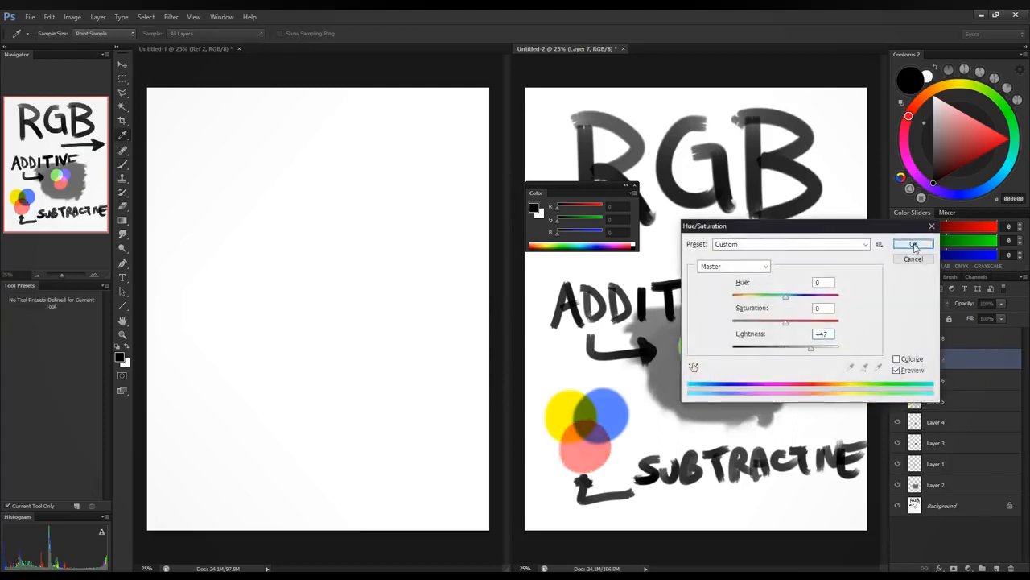
{"action": "left_click", "coordinate": [915, 243]}
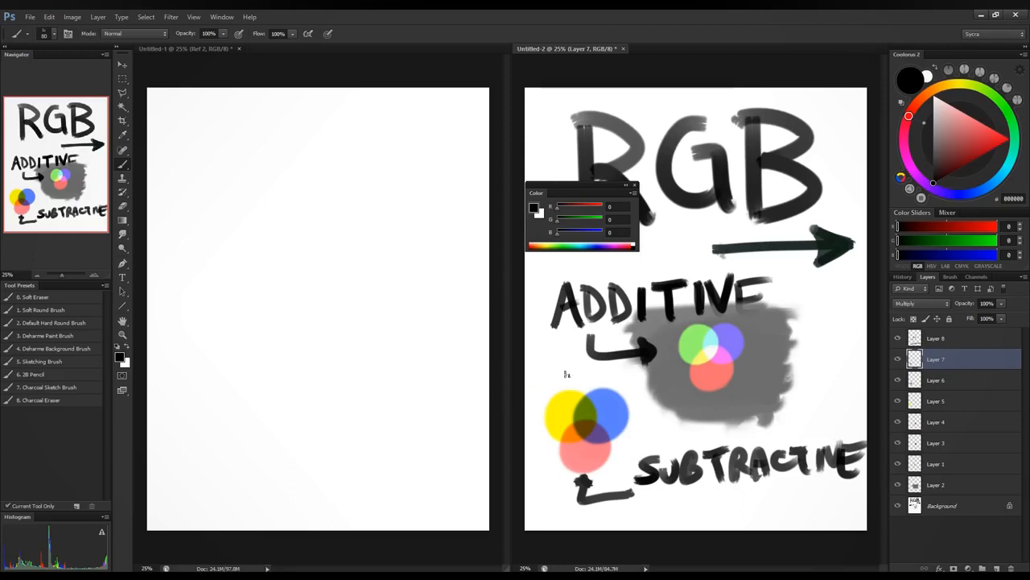
Step: Draw a black rounded monitor frame around the additive dots, and retrace the final E of ADDITIVE on the top layer with a size 45 brush
{"action": "mouse_move", "coordinate": [752, 315]}
{"action": "left_mouse_down"}
{"action": "mouse_move", "coordinate": [655, 348]}
{"action": "mouse_move", "coordinate": [776, 404]}
{"action": "mouse_move", "coordinate": [723, 321]}
{"action": "left_mouse_up"}
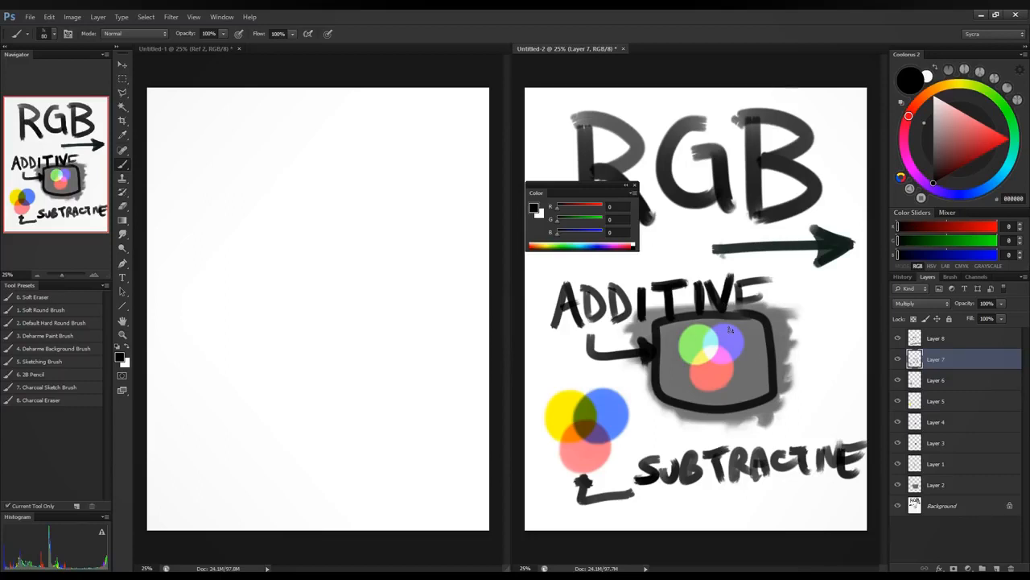
{"action": "key", "text": "alt+bracketright"}
{"action": "key", "text": "bracketleft"}
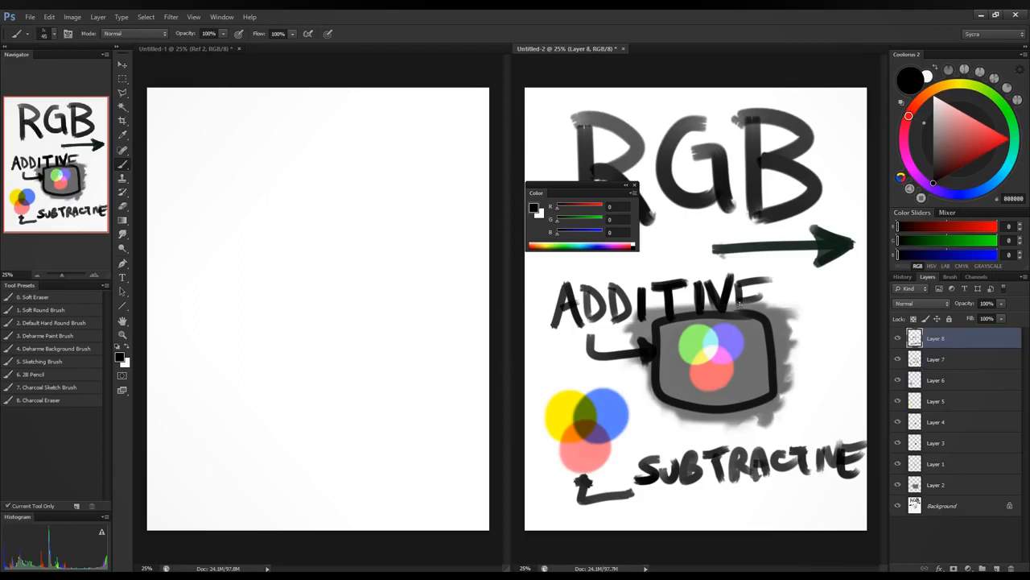
{"action": "mouse_move", "coordinate": [738, 293]}
{"action": "left_mouse_down"}
{"action": "mouse_move", "coordinate": [742, 315]}
{"action": "mouse_move", "coordinate": [777, 309]}
{"action": "mouse_move", "coordinate": [763, 299]}
{"action": "left_mouse_up"}
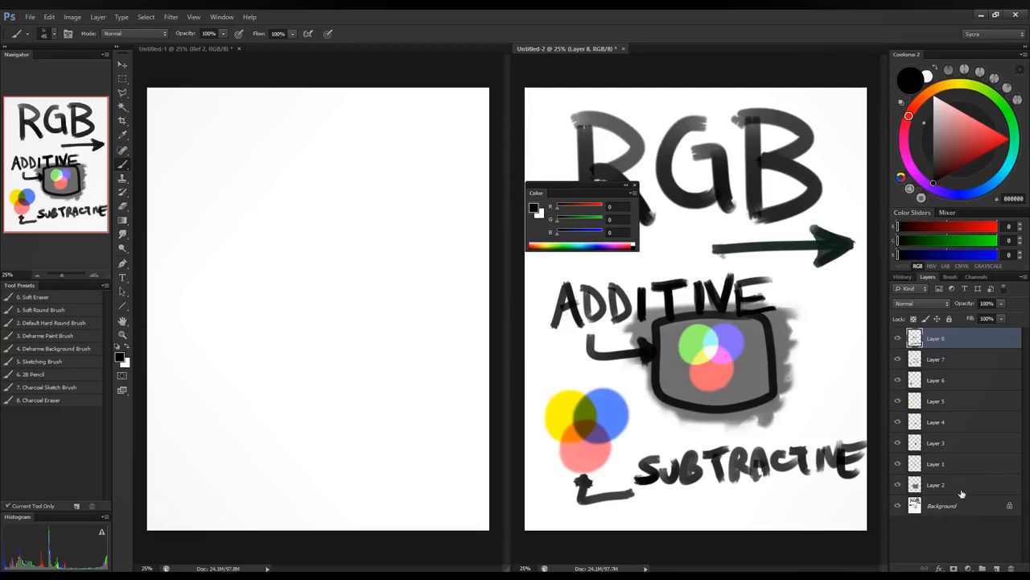
Step: Clear the canvas to plain white by deleting all layers above the background, and add a new empty layer
{"action": "left_click", "coordinate": [962, 485], "text": "shift"}
{"action": "key", "text": "Delete"}
{"action": "key", "text": "ctrl+BackSpace"}
{"action": "left_click_drag", "start_coordinate": [582, 186], "coordinate": [480, 133]}
{"action": "left_click", "coordinate": [996, 568]}
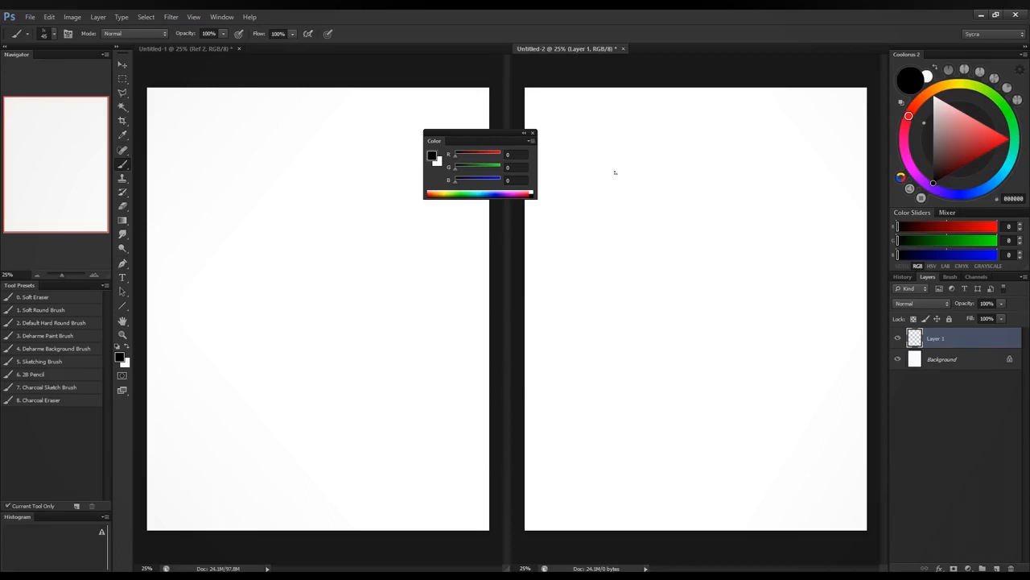
Step: Handwrite a name in black capitals across the upper part of the canvas and underline it
{"action": "mouse_move", "coordinate": [598, 145]}
{"action": "left_mouse_down"}
{"action": "mouse_move", "coordinate": [600, 182]}
{"action": "mouse_move", "coordinate": [631, 185]}
{"action": "left_mouse_up"}
{"action": "mouse_move", "coordinate": [641, 145]}
{"action": "left_mouse_down"}
{"action": "mouse_move", "coordinate": [642, 182]}
{"action": "mouse_move", "coordinate": [661, 151]}
{"action": "mouse_move", "coordinate": [685, 187]}
{"action": "left_mouse_up"}
{"action": "mouse_move", "coordinate": [685, 178]}
{"action": "left_mouse_down"}
{"action": "mouse_move", "coordinate": [686, 145]}
{"action": "mouse_move", "coordinate": [706, 186]}
{"action": "left_mouse_up"}
{"action": "mouse_move", "coordinate": [704, 145]}
{"action": "left_mouse_down"}
{"action": "mouse_move", "coordinate": [736, 186]}
{"action": "mouse_move", "coordinate": [765, 140]}
{"action": "left_mouse_up"}
{"action": "mouse_move", "coordinate": [766, 143]}
{"action": "left_mouse_down"}
{"action": "mouse_move", "coordinate": [779, 179]}
{"action": "mouse_move", "coordinate": [772, 164]}
{"action": "left_mouse_up"}
{"action": "mouse_move", "coordinate": [790, 187]}
{"action": "left_mouse_down"}
{"action": "mouse_move", "coordinate": [789, 156]}
{"action": "mouse_move", "coordinate": [821, 184]}
{"action": "left_mouse_up"}
{"action": "left_click_drag", "start_coordinate": [821, 182], "coordinate": [821, 138]}
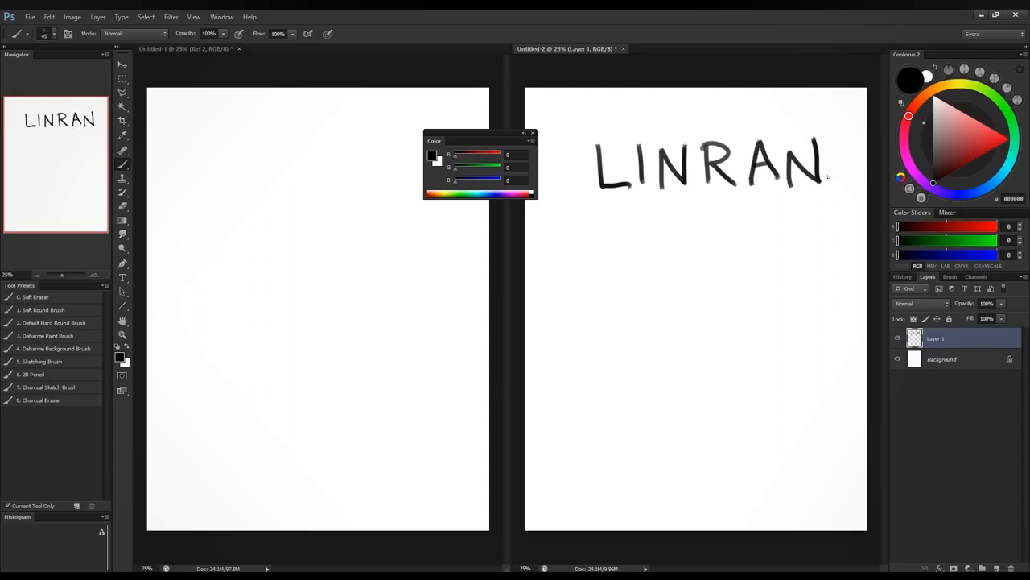
{"action": "left_click_drag", "start_coordinate": [600, 195], "coordinate": [845, 199]}
Step: Undo the handwritten name and its underline until the canvas is blank
{"action": "key", "text": "ctrl+z"}
{"action": "key", "text": "ctrl+alt+z"}
{"action": "key", "text": "ctrl+alt+z"}
{"action": "key", "text": "ctrl+alt+z"}
{"action": "key", "text": "ctrl+alt+z"}
{"action": "key", "text": "ctrl+alt+z"}
{"action": "key", "text": "ctrl+alt+z"}
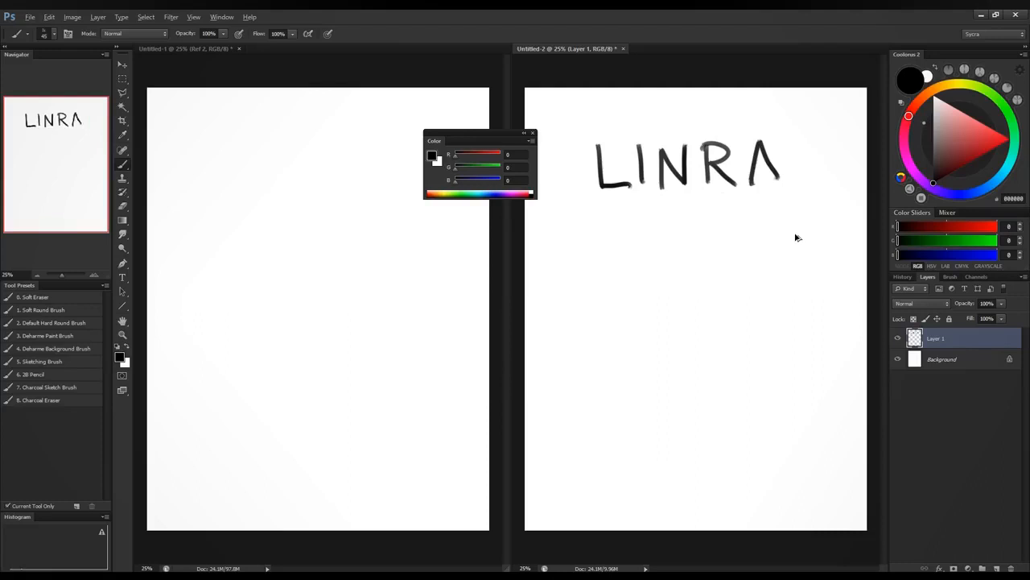
{"action": "key", "text": "ctrl+alt+z"}
{"action": "key", "text": "ctrl+alt+z"}
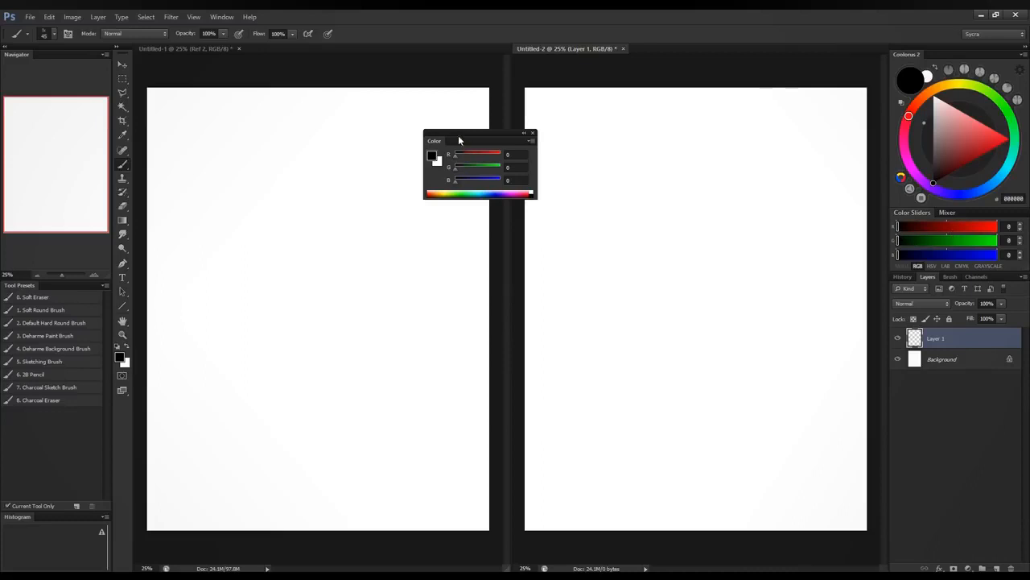
Step: Handwrite R, G and B in a column on the empty layer and draw a long slider bar beside the B
{"action": "left_click_drag", "start_coordinate": [497, 138], "coordinate": [463, 66]}
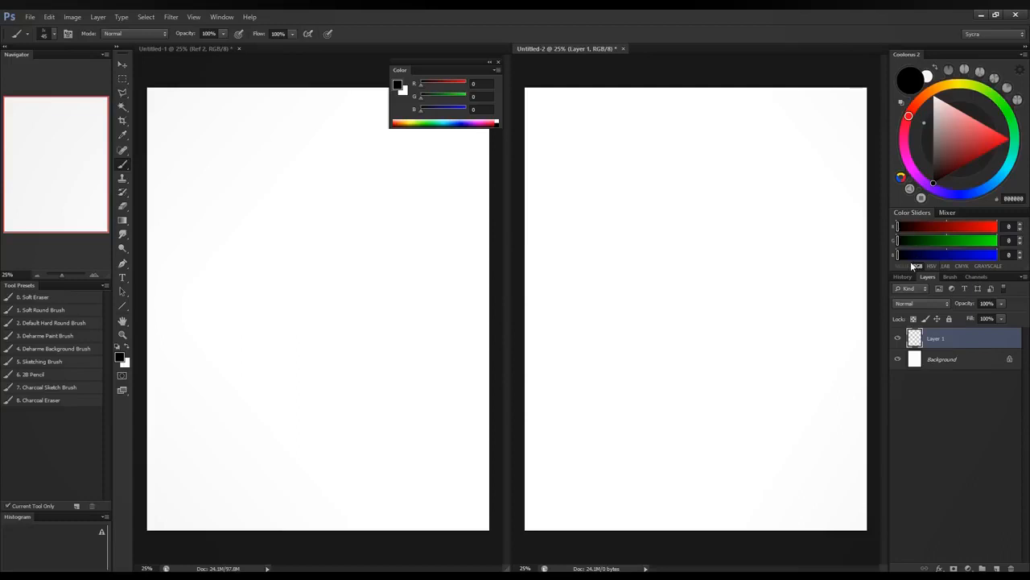
{"action": "left_click_drag", "start_coordinate": [556, 154], "coordinate": [556, 185]}
{"action": "mouse_move", "coordinate": [556, 156]}
{"action": "left_mouse_down"}
{"action": "mouse_move", "coordinate": [559, 172]}
{"action": "mouse_move", "coordinate": [586, 184]}
{"action": "mouse_move", "coordinate": [564, 260]}
{"action": "mouse_move", "coordinate": [593, 239]}
{"action": "mouse_move", "coordinate": [596, 274]}
{"action": "left_mouse_up"}
{"action": "left_click_drag", "start_coordinate": [595, 235], "coordinate": [802, 236]}
{"action": "left_click_drag", "start_coordinate": [596, 272], "coordinate": [804, 235]}
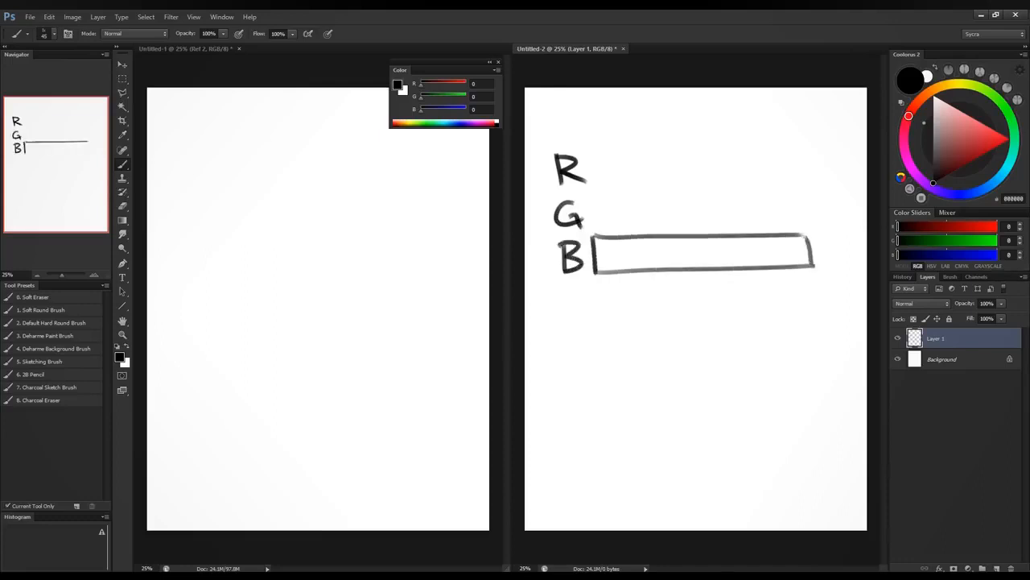
Step: Draw matching long slider bars beside the letters G and R
{"action": "mouse_move", "coordinate": [591, 200]}
{"action": "left_mouse_down"}
{"action": "mouse_move", "coordinate": [655, 226]}
{"action": "mouse_move", "coordinate": [806, 224]}
{"action": "mouse_move", "coordinate": [801, 194]}
{"action": "mouse_move", "coordinate": [590, 200]}
{"action": "left_mouse_up"}
{"action": "mouse_move", "coordinate": [591, 153]}
{"action": "left_mouse_down"}
{"action": "mouse_move", "coordinate": [593, 184]}
{"action": "mouse_move", "coordinate": [817, 176]}
{"action": "left_mouse_up"}
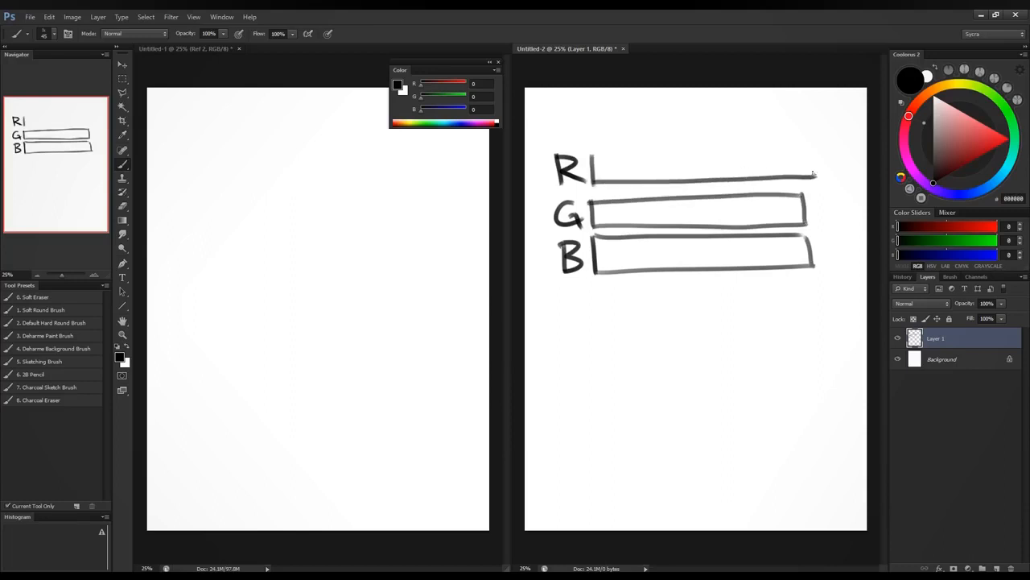
{"action": "mouse_move", "coordinate": [590, 150]}
{"action": "left_mouse_down"}
{"action": "mouse_move", "coordinate": [805, 154]}
{"action": "mouse_move", "coordinate": [803, 176]}
{"action": "mouse_move", "coordinate": [801, 146]}
{"action": "mouse_move", "coordinate": [586, 154]}
{"action": "left_mouse_up"}
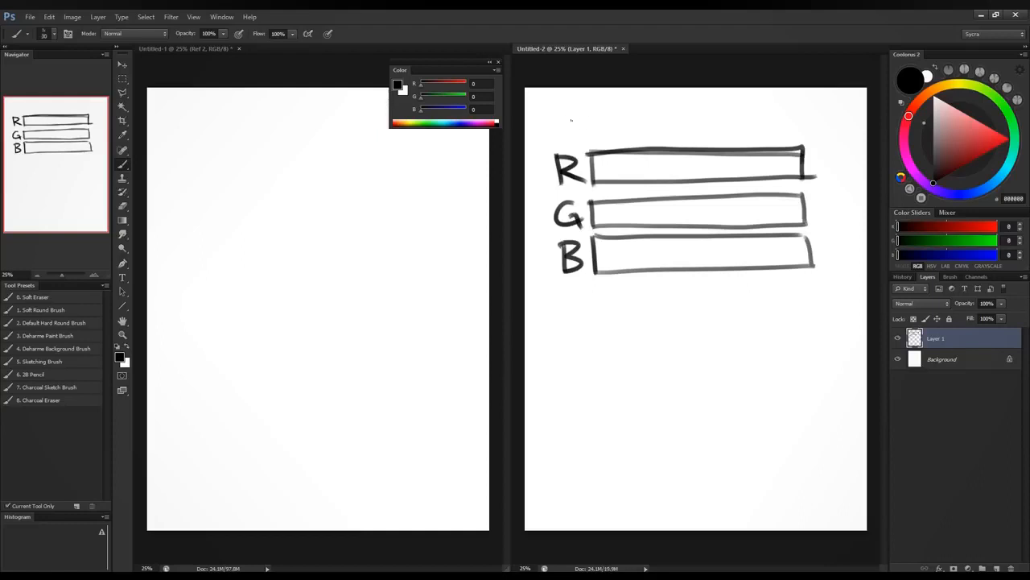
Step: Draw a small downward arrow above the left end of the R bar and label it DARK
{"action": "left_click_drag", "start_coordinate": [581, 106], "coordinate": [584, 143]}
{"action": "left_click_drag", "start_coordinate": [578, 130], "coordinate": [584, 143]}
{"action": "left_click_drag", "start_coordinate": [590, 130], "coordinate": [584, 143]}
{"action": "left_click_drag", "start_coordinate": [556, 95], "coordinate": [600, 106]}
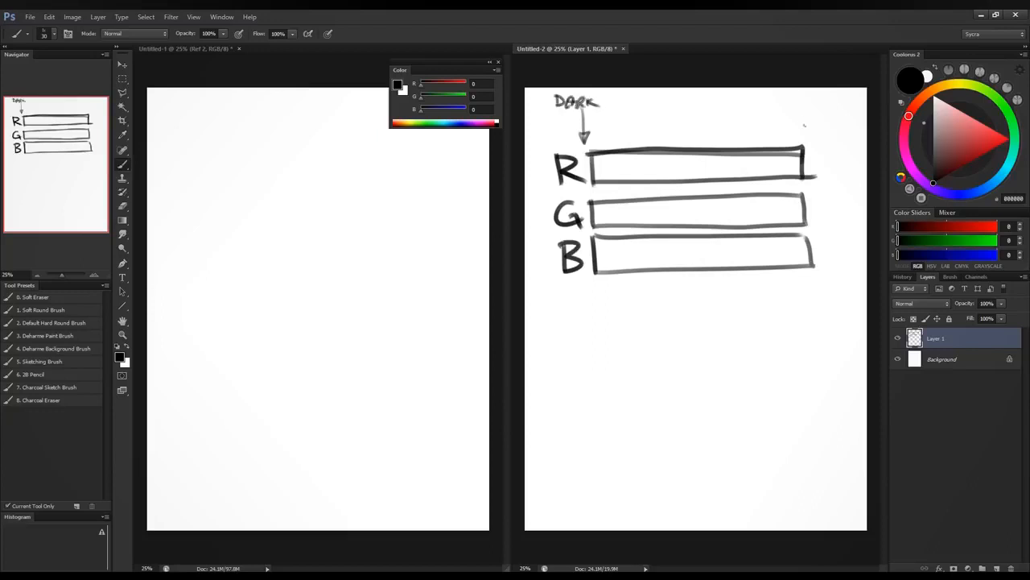
Step: Draw a small downward arrow above the right end of the R bar and label it LIGHT
{"action": "left_click_drag", "start_coordinate": [801, 114], "coordinate": [802, 141]}
{"action": "left_click_drag", "start_coordinate": [796, 130], "coordinate": [802, 143]}
{"action": "left_click_drag", "start_coordinate": [782, 96], "coordinate": [790, 108]}
{"action": "mouse_move", "coordinate": [795, 97]}
{"action": "left_mouse_down"}
{"action": "mouse_move", "coordinate": [795, 109]}
{"action": "mouse_move", "coordinate": [820, 109]}
{"action": "mouse_move", "coordinate": [831, 97]}
{"action": "left_mouse_up"}
{"action": "left_click_drag", "start_coordinate": [825, 99], "coordinate": [824, 111]}
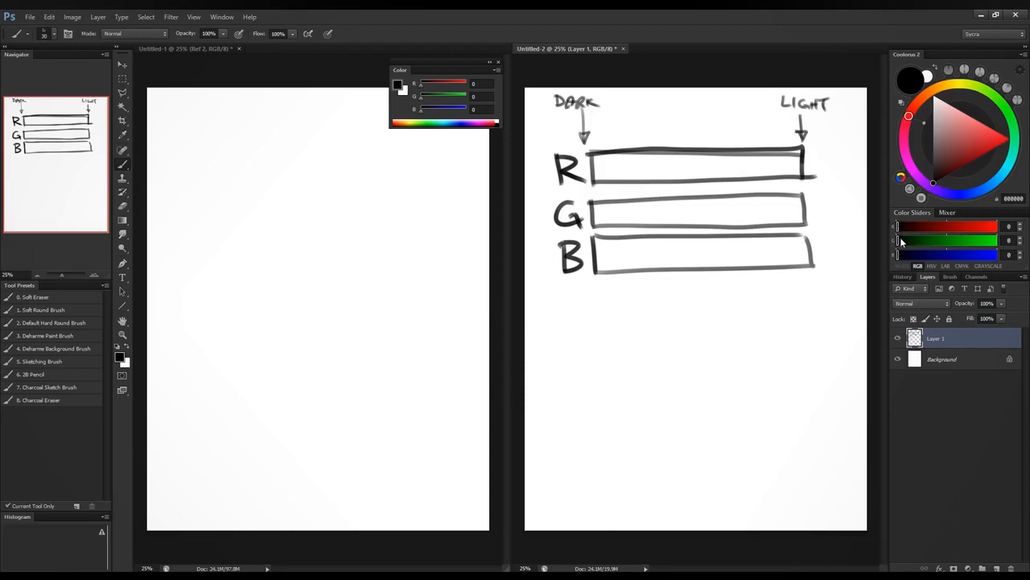
Step: Paint a thick black slider handle at the dark end of each of the three bars
{"action": "mouse_move", "coordinate": [900, 227]}
{"action": "left_mouse_down"}
{"action": "mouse_move", "coordinate": [929, 225]}
{"action": "mouse_move", "coordinate": [896, 225]}
{"action": "left_mouse_up"}
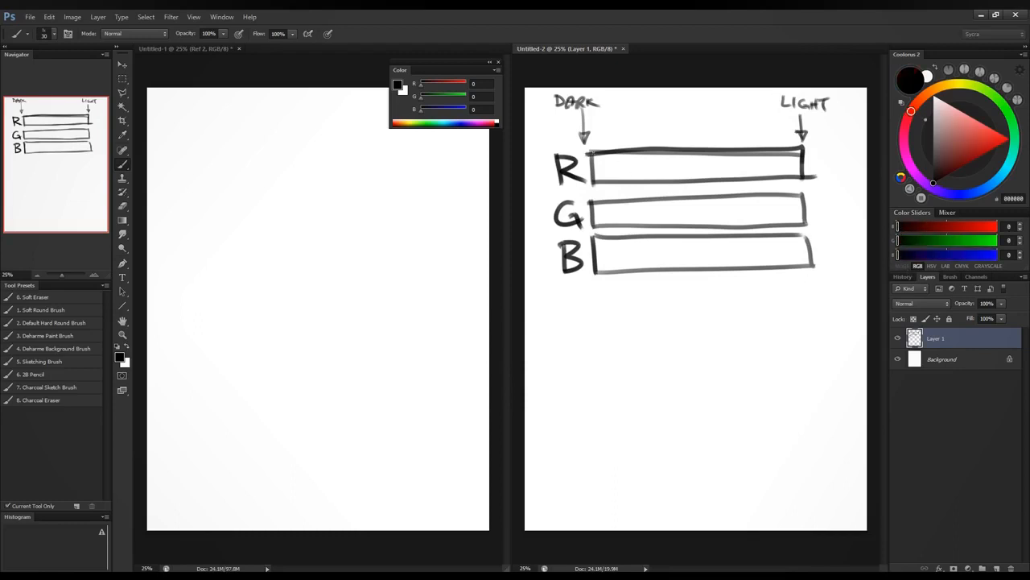
{"action": "mouse_move", "coordinate": [594, 151]}
{"action": "left_mouse_down"}
{"action": "mouse_move", "coordinate": [594, 182]}
{"action": "mouse_move", "coordinate": [592, 153]}
{"action": "left_mouse_up"}
{"action": "left_click_drag", "start_coordinate": [597, 199], "coordinate": [597, 275]}
{"action": "mouse_move", "coordinate": [596, 152]}
{"action": "left_mouse_down"}
{"action": "mouse_move", "coordinate": [595, 180]}
{"action": "mouse_move", "coordinate": [599, 165]}
{"action": "left_mouse_up"}
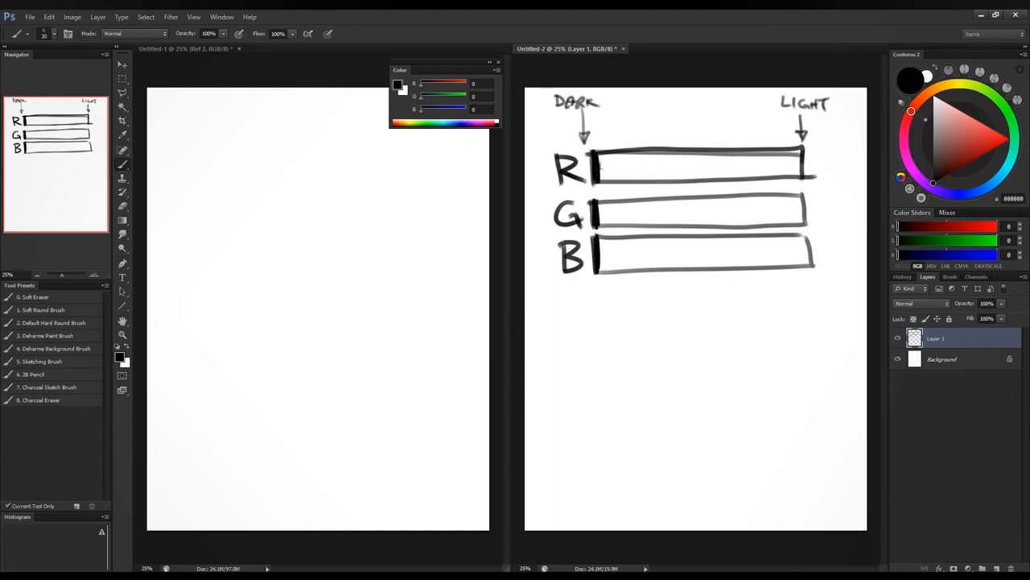
Step: Undo the black slider handles painted at the dark ends of the R, G and B bars
{"action": "key", "text": "ctrl+alt+z"}
{"action": "key", "text": "ctrl+alt+z"}
{"action": "key", "text": "ctrl+alt+z"}
{"action": "key", "text": "ctrl+alt+z"}
{"action": "key", "text": "ctrl+alt+z"}
{"action": "key", "text": "ctrl+alt+z"}
{"action": "key", "text": "ctrl+alt+z"}
{"action": "key", "text": "ctrl+alt+z"}
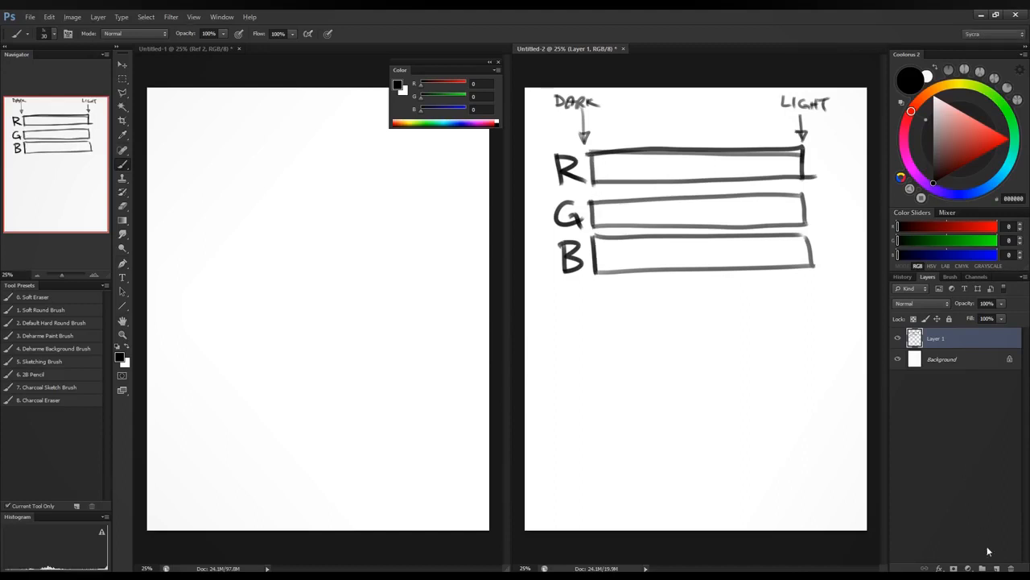
Step: On a new layer above the sketch, paint a bright red handle at the dark end of the R bar
{"action": "left_click", "coordinate": [997, 568]}
{"action": "left_click", "coordinate": [1006, 141]}
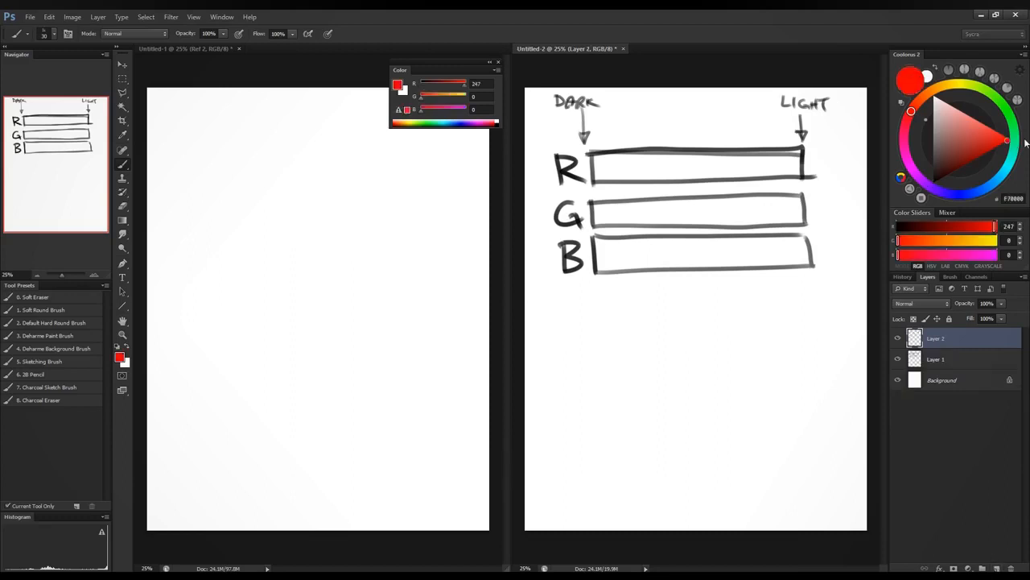
{"action": "left_click_drag", "start_coordinate": [596, 150], "coordinate": [596, 182]}
Step: Add another layer, return to Layer 2 and paint a bright green handle at the dark end of the G bar
{"action": "left_click", "coordinate": [996, 568]}
{"action": "left_click", "coordinate": [931, 361]}
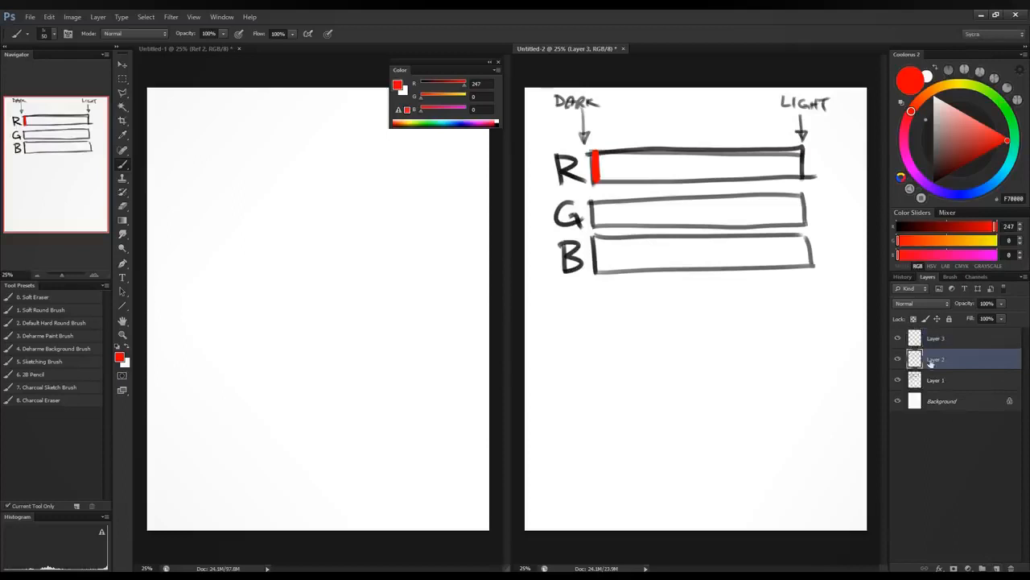
{"action": "left_click", "coordinate": [1007, 112]}
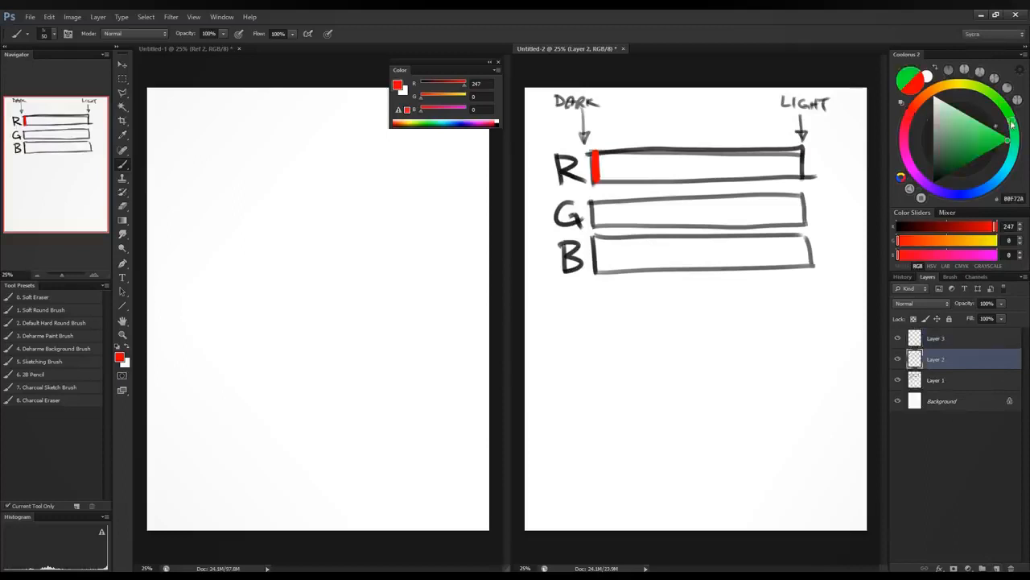
{"action": "left_click_drag", "start_coordinate": [595, 201], "coordinate": [596, 229]}
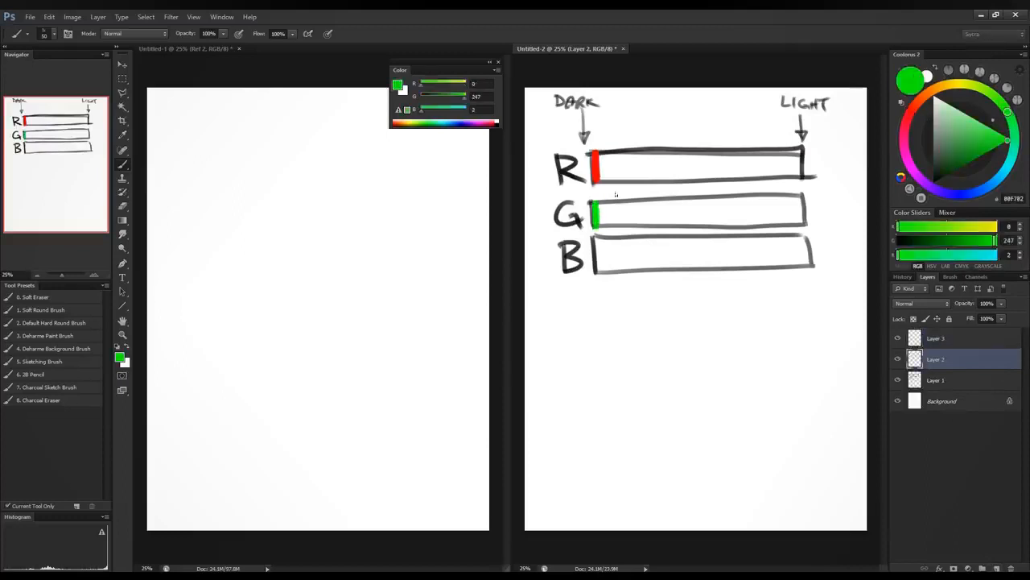
Step: On a new layer, paint a bright blue handle at the dark end of the B bar
{"action": "left_click", "coordinate": [997, 568]}
{"action": "left_click", "coordinate": [956, 196]}
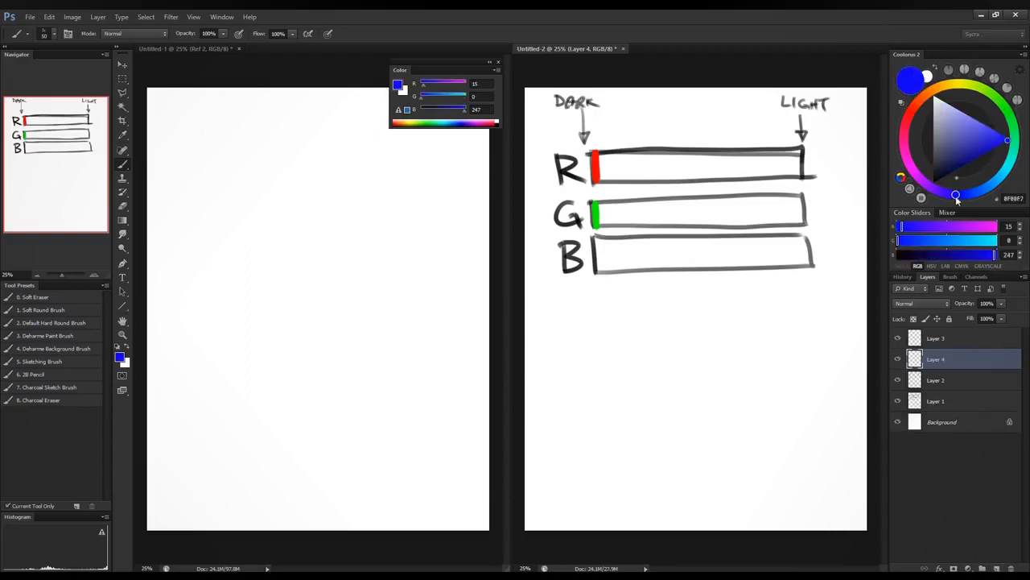
{"action": "left_click_drag", "start_coordinate": [596, 237], "coordinate": [599, 274]}
Step: Paint a solid black swatch below the dark ends of the three bars
{"action": "key", "text": "d"}
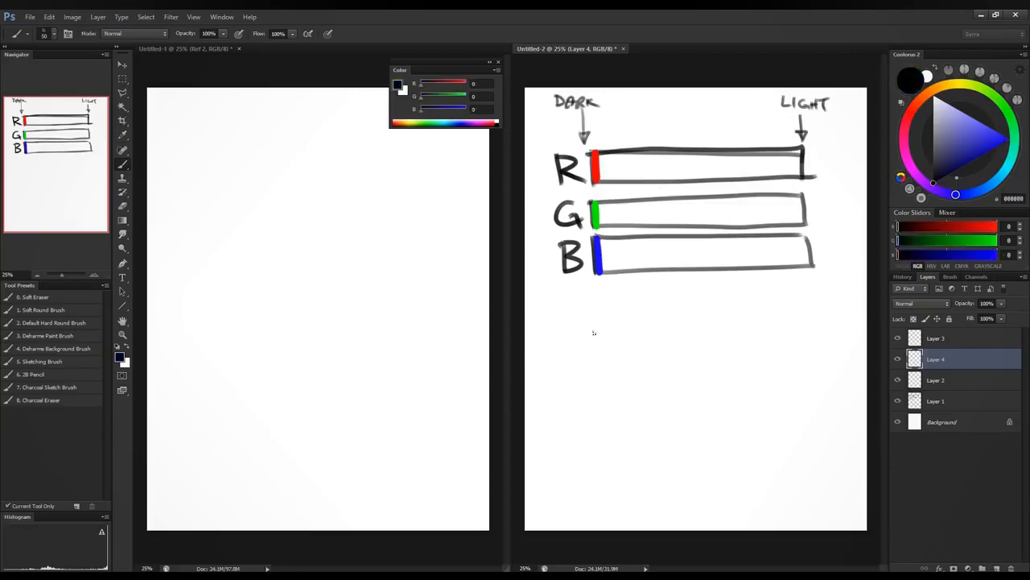
{"action": "mouse_move", "coordinate": [594, 311]}
{"action": "left_mouse_down"}
{"action": "mouse_move", "coordinate": [595, 358]}
{"action": "mouse_move", "coordinate": [588, 312]}
{"action": "left_mouse_up"}
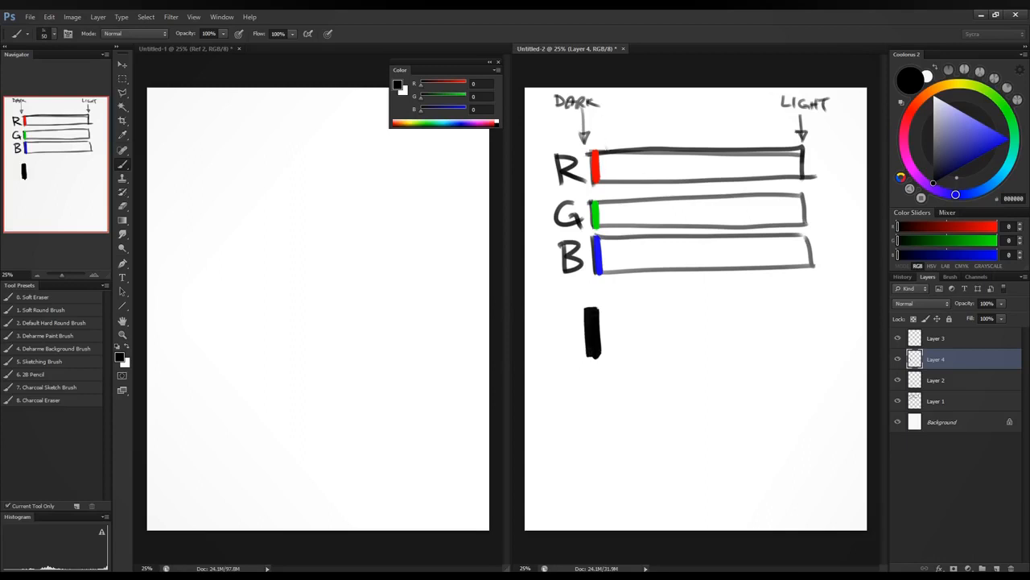
{"action": "mouse_move", "coordinate": [599, 142]}
{"action": "left_mouse_down"}
{"action": "mouse_move", "coordinate": [608, 184]}
{"action": "mouse_move", "coordinate": [603, 145]}
{"action": "left_mouse_up"}
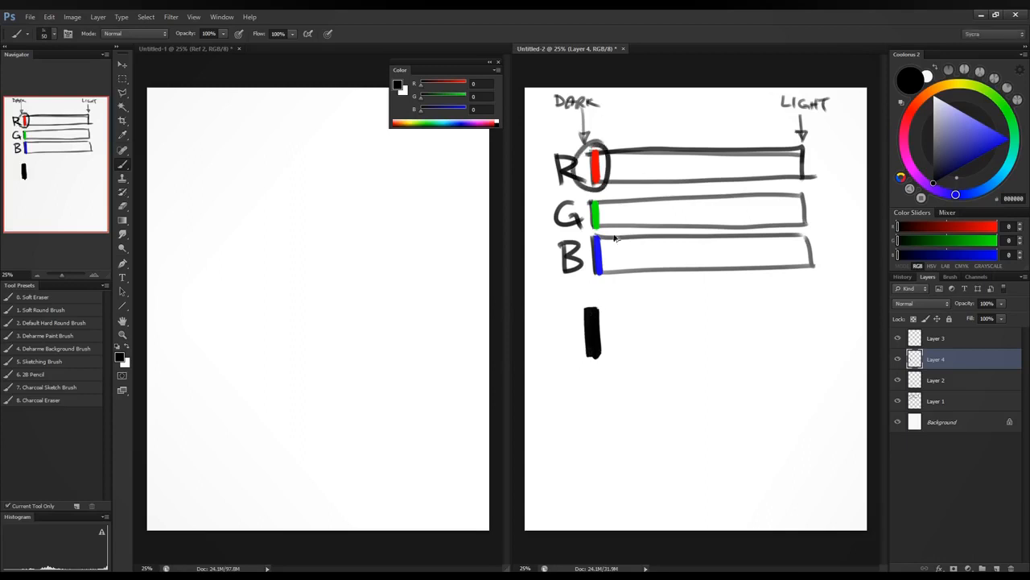
{"action": "key", "text": "ctrl+z"}
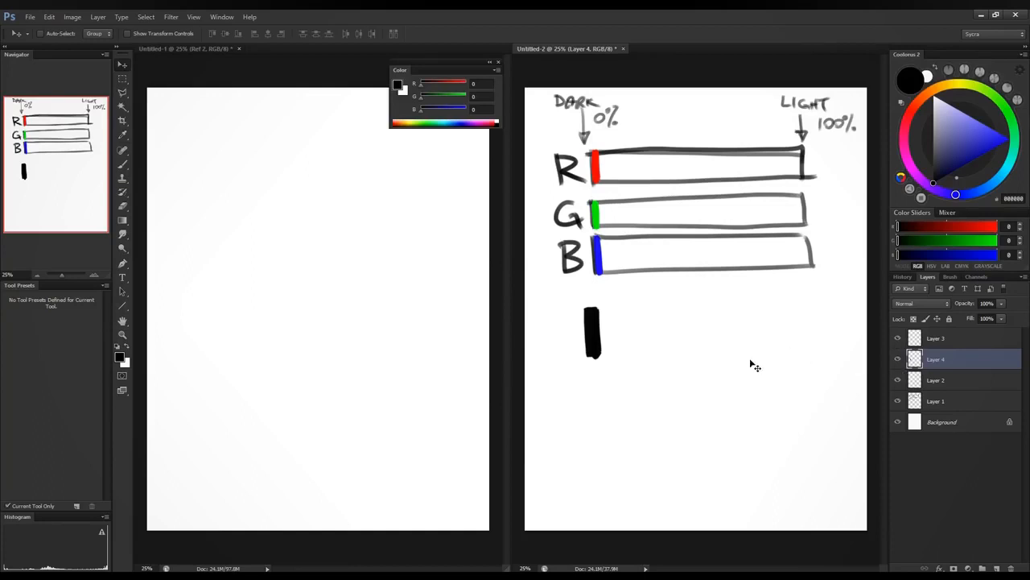
Step: Separate the red handle from Layer 2 onto its own layer and move it to the light end of the R bar
{"action": "left_click", "coordinate": [897, 380]}
{"action": "left_click", "coordinate": [898, 380]}
{"action": "left_click", "coordinate": [933, 379]}
{"action": "key", "text": "m"}
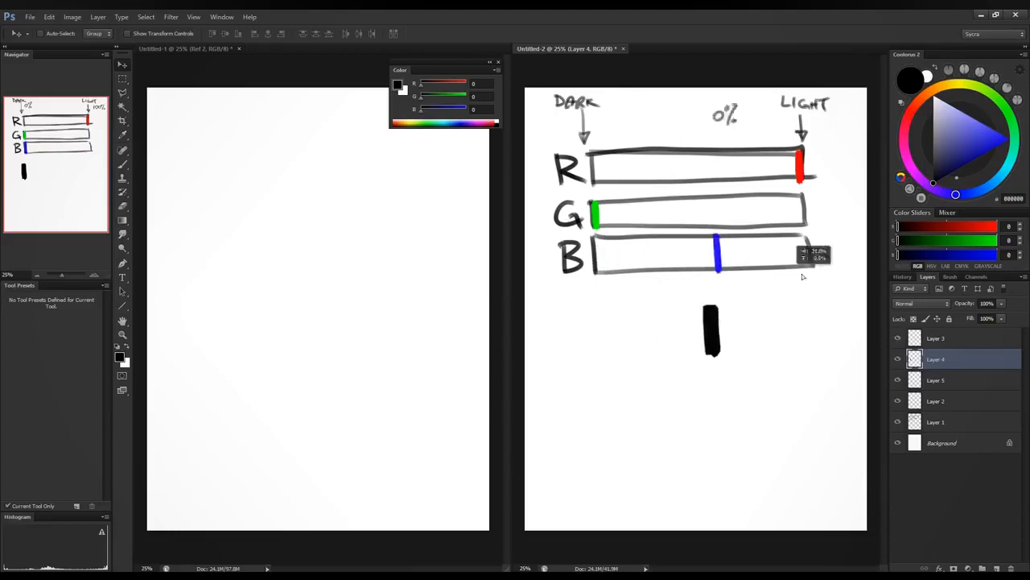
Step: Cut the blue handle from Layer 4 onto its own layer and move it to the light end of the B bar
{"action": "left_click_drag", "start_coordinate": [802, 276], "coordinate": [828, 272]}
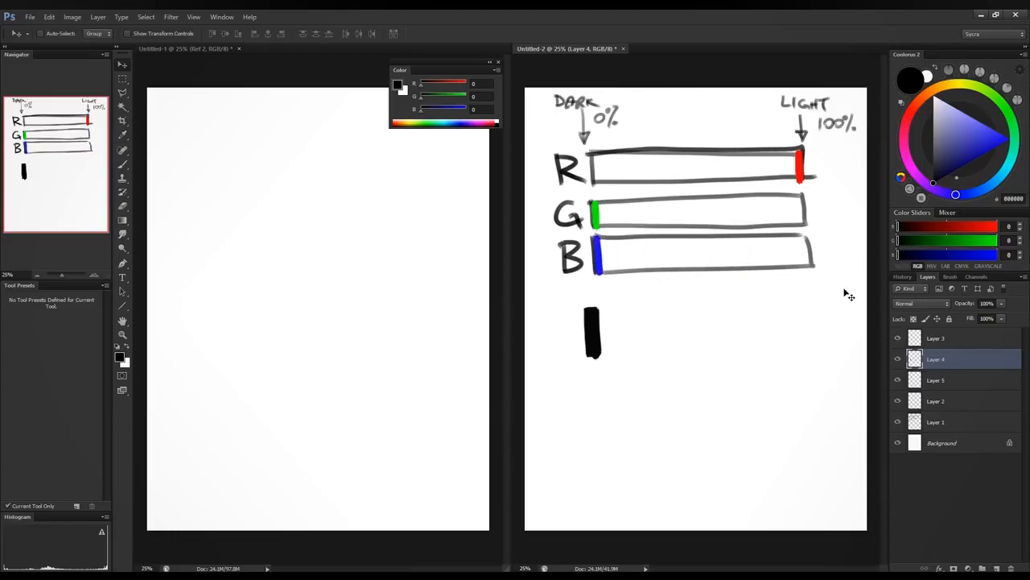
{"action": "key", "text": "m"}
{"action": "mouse_move", "coordinate": [578, 232]}
{"action": "left_mouse_down"}
{"action": "mouse_move", "coordinate": [649, 272]}
{"action": "mouse_move", "coordinate": [647, 281]}
{"action": "left_mouse_up"}
{"action": "key", "text": "ctrl+x"}
{"action": "key", "text": "ctrl+v"}
{"action": "key", "text": "v"}
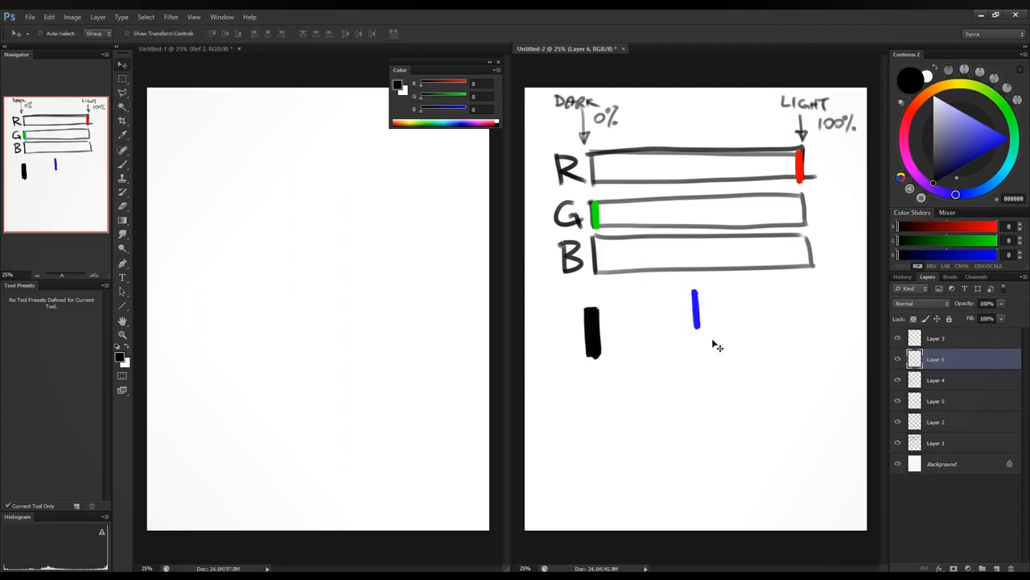
{"action": "left_click_drag", "start_coordinate": [706, 324], "coordinate": [814, 268]}
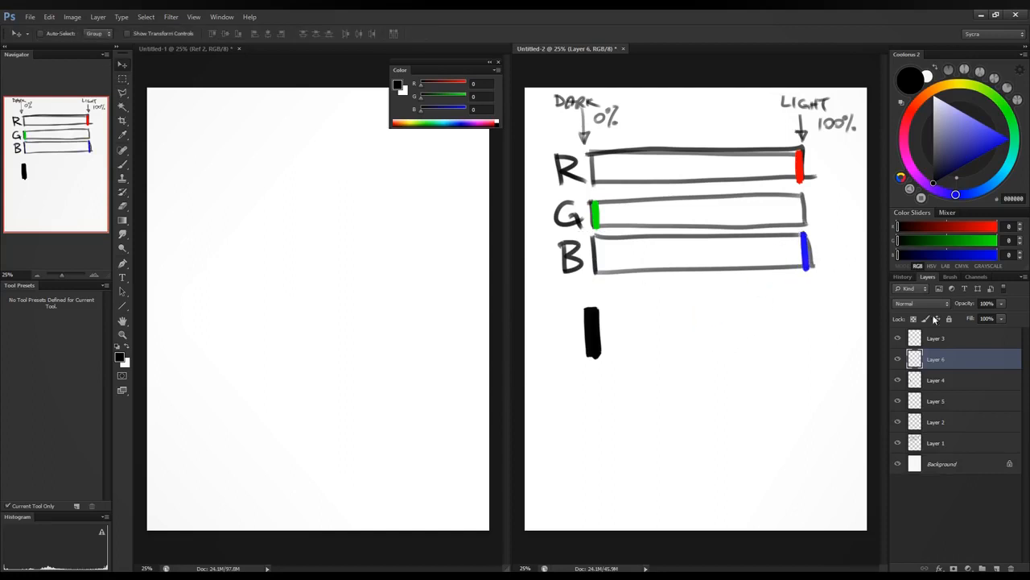
Step: Find the green handle's layer, raise it to just below Layer 6, and move the handle to the light end of the G bar
{"action": "left_click", "coordinate": [934, 380]}
{"action": "left_click", "coordinate": [898, 401]}
{"action": "left_click", "coordinate": [899, 401]}
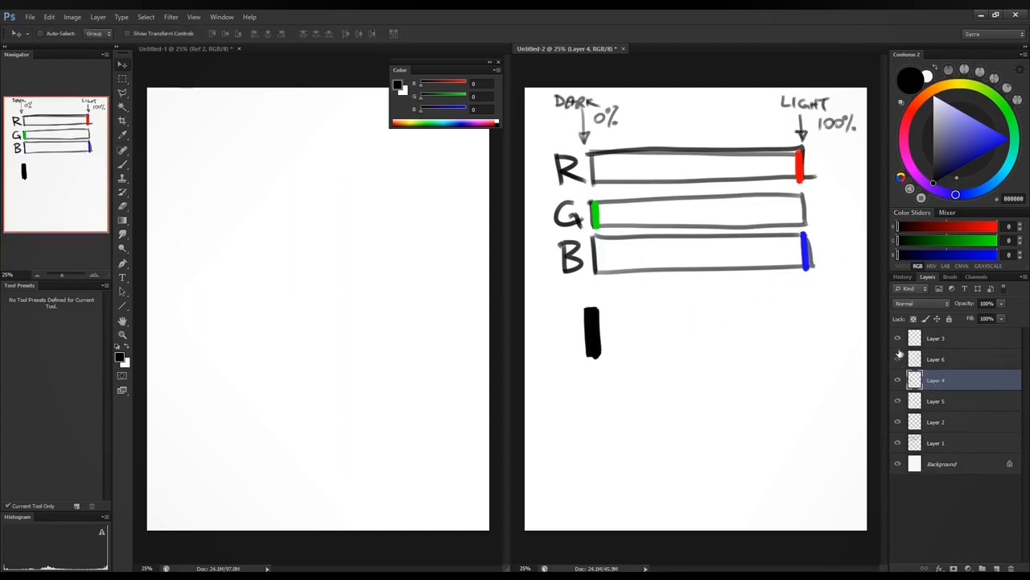
{"action": "left_click", "coordinate": [898, 359]}
{"action": "left_click", "coordinate": [899, 359]}
{"action": "left_click", "coordinate": [899, 421]}
{"action": "left_click", "coordinate": [898, 422]}
{"action": "left_click", "coordinate": [946, 421]}
{"action": "left_click_drag", "start_coordinate": [946, 420], "coordinate": [945, 374]}
{"action": "left_click_drag", "start_coordinate": [623, 223], "coordinate": [829, 211]}
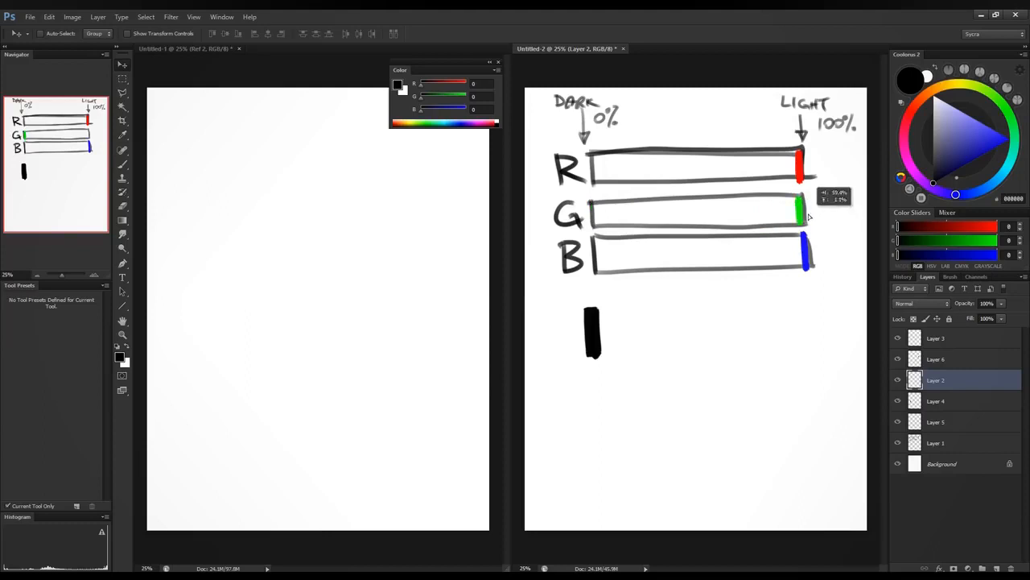
Step: Select Layer 4 and set the brush to pure white for a swatch below the light ends of the bars
{"action": "left_click", "coordinate": [897, 344]}
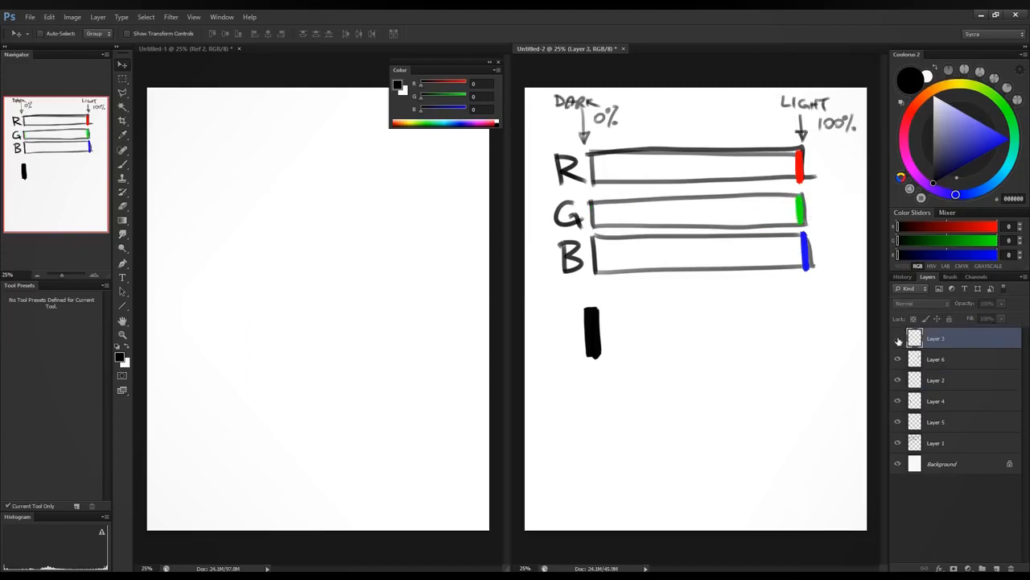
{"action": "left_click", "coordinate": [909, 400]}
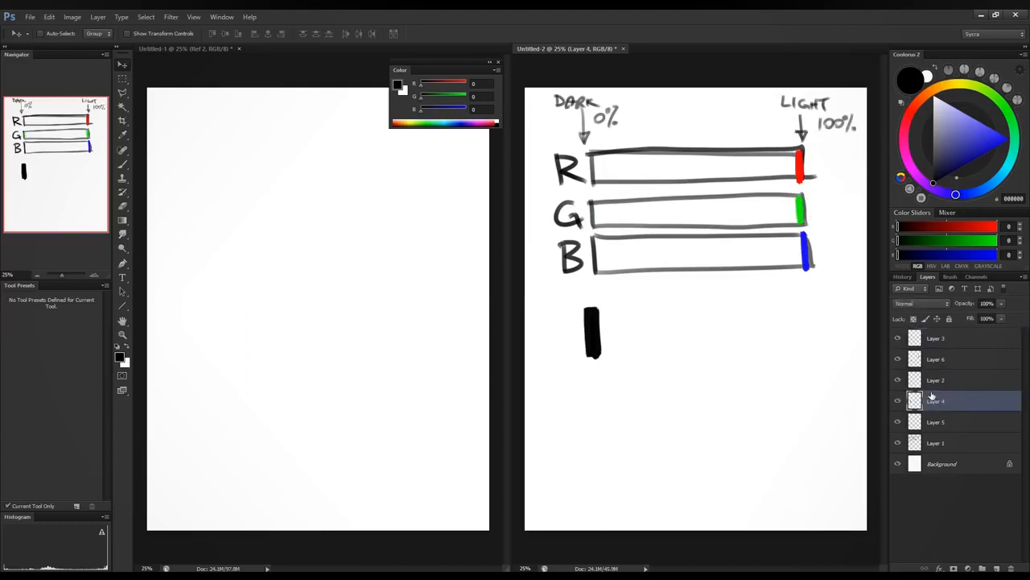
{"action": "key", "text": "b"}
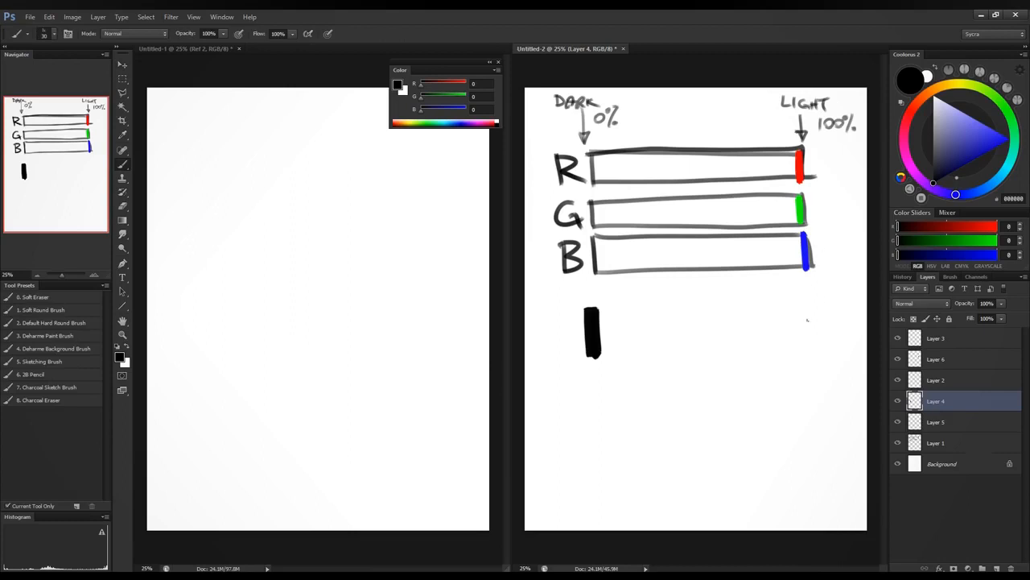
{"action": "left_click_drag", "start_coordinate": [945, 135], "coordinate": [932, 94]}
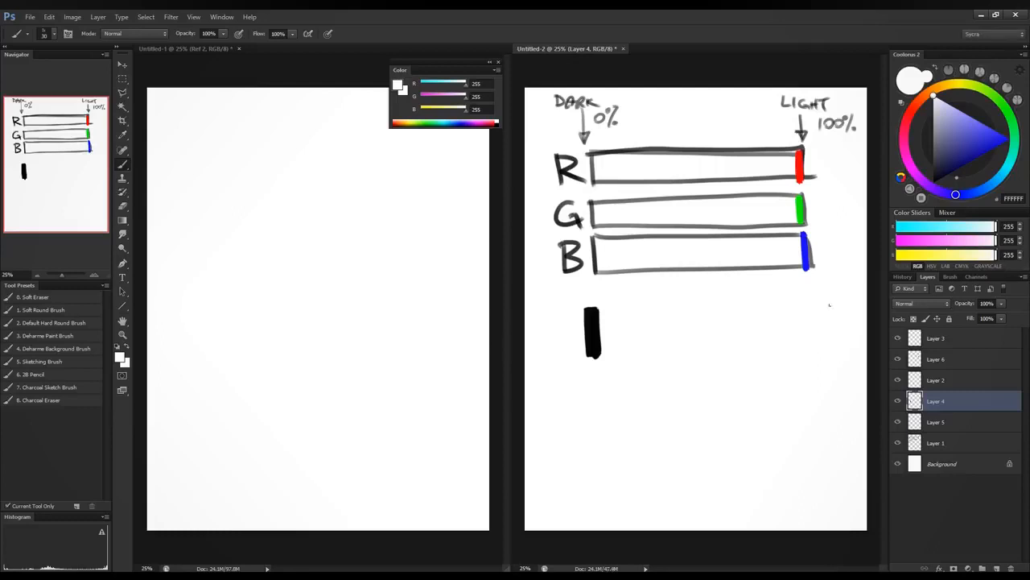
Step: Fill the Background layer with a light grey of RGB 181, 181, 181
{"action": "left_click", "coordinate": [934, 463]}
{"action": "left_click", "coordinate": [934, 120]}
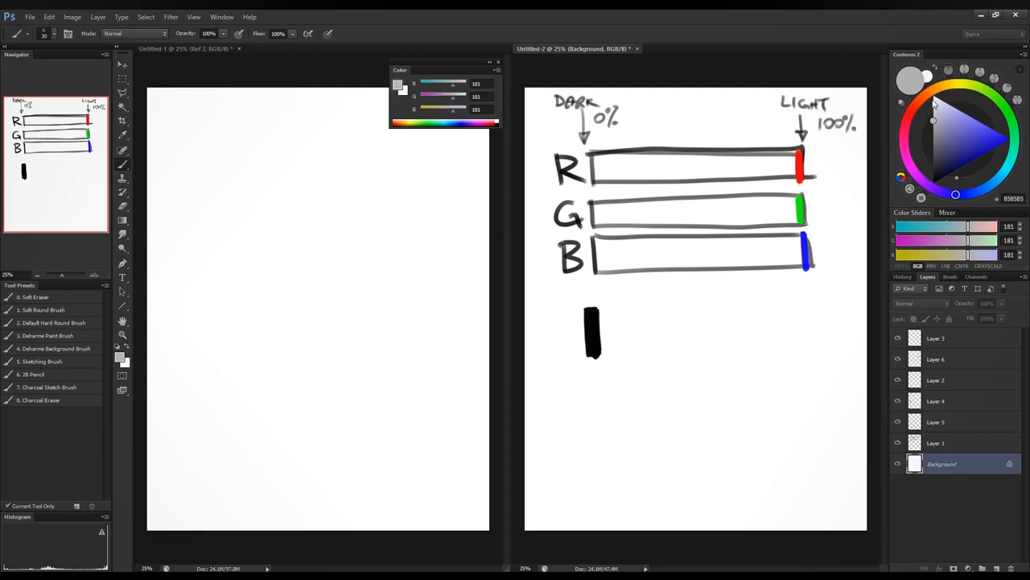
{"action": "key", "text": "alt+BackSpace"}
Step: On Layer 3, sample the white from the swatch below the light ends and fill in its gaps
{"action": "left_click", "coordinate": [940, 339]}
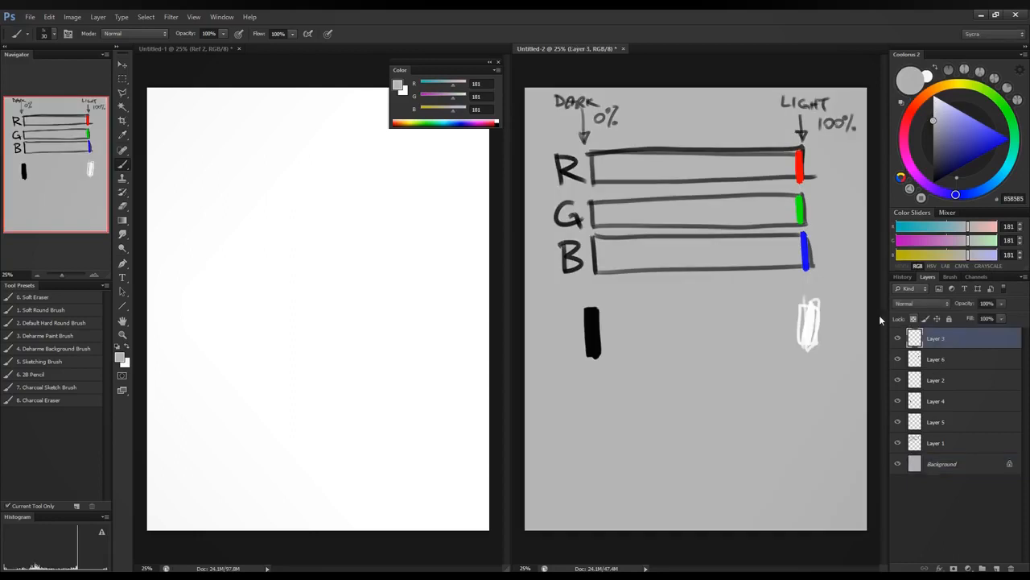
{"action": "left_click", "coordinate": [807, 324], "text": "alt"}
{"action": "mouse_move", "coordinate": [805, 305]}
{"action": "left_mouse_down"}
{"action": "mouse_move", "coordinate": [801, 344]}
{"action": "mouse_move", "coordinate": [814, 314]}
{"action": "mouse_move", "coordinate": [820, 348]}
{"action": "left_mouse_up"}
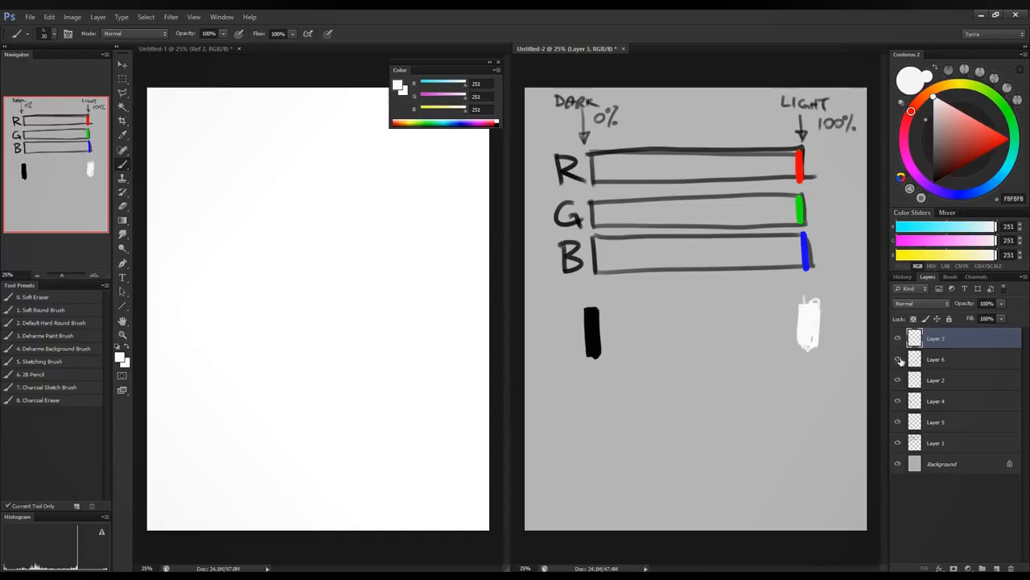
Step: Rename Layer 6 as blue, Layer 2 as green and Layer 4 as red
{"action": "type", "text": "blue"}
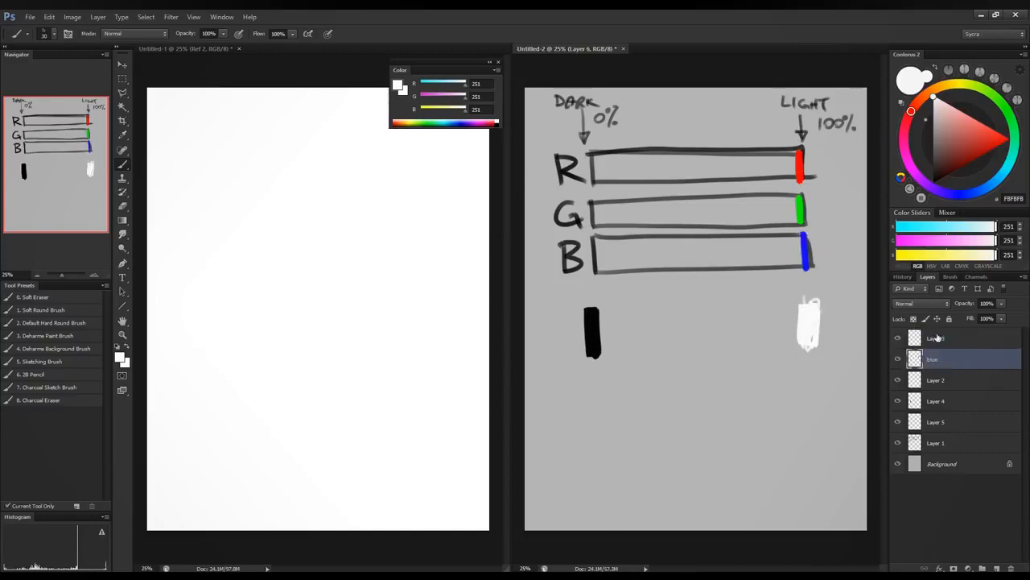
{"action": "key", "text": "Return"}
{"action": "double_click", "coordinate": [937, 381]}
{"action": "type", "text": "green"}
{"action": "key", "text": "Return"}
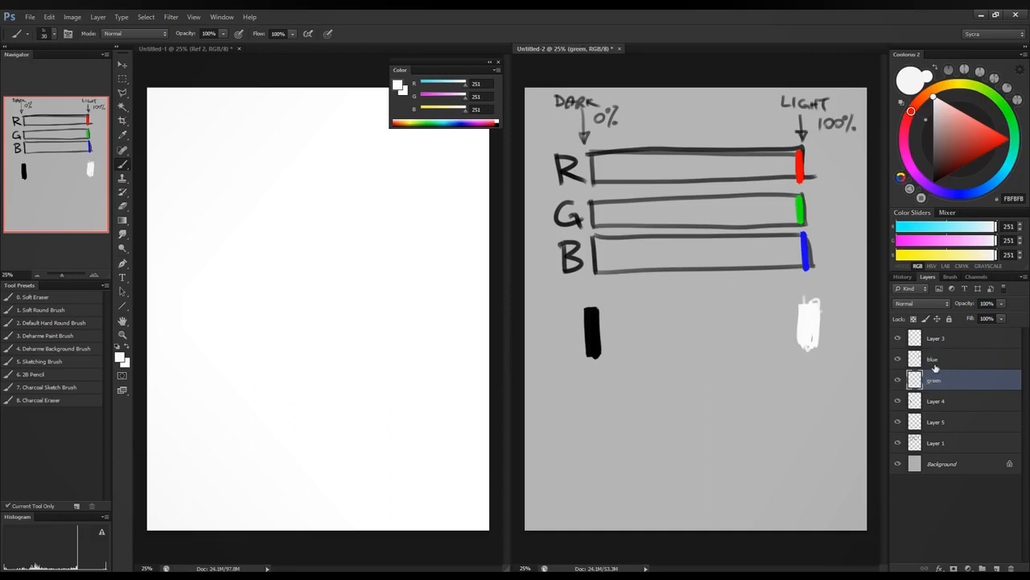
{"action": "double_click", "coordinate": [942, 400]}
{"action": "type", "text": "red"}
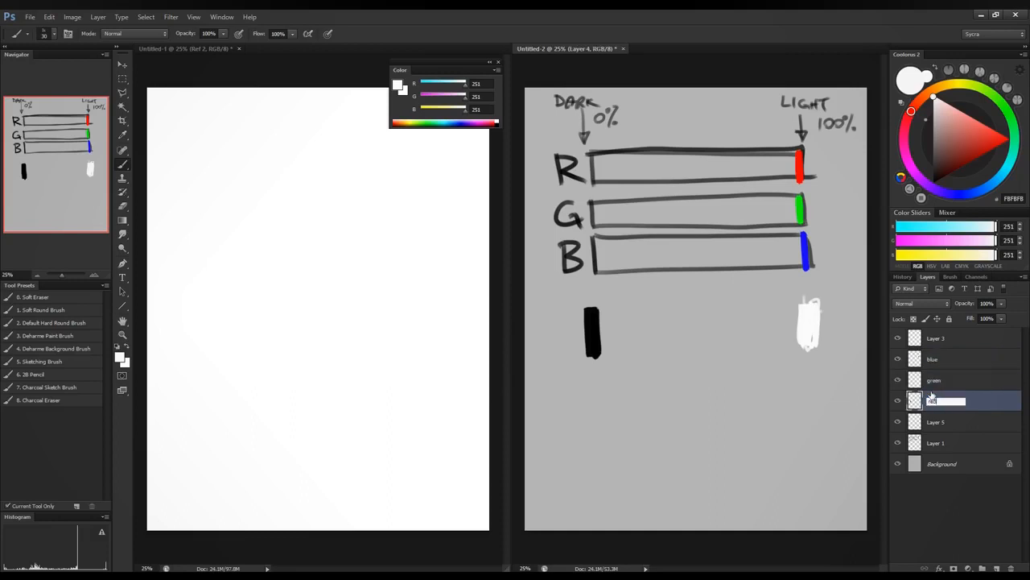
{"action": "key", "text": "Return"}
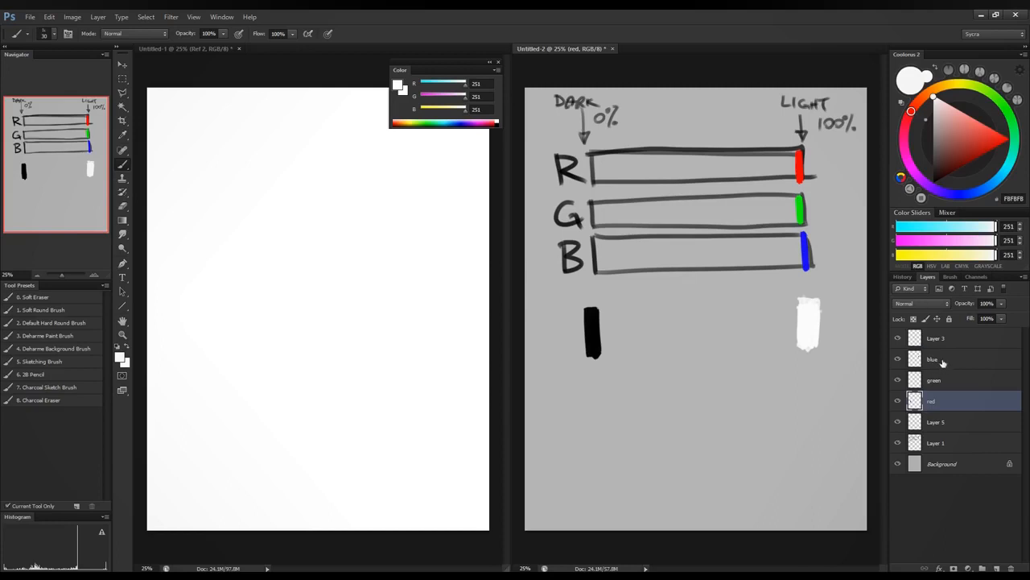
Step: Try to move the red handle toward the middle of its bar, and check what the red layer contains
{"action": "key", "text": "v"}
{"action": "left_click_drag", "start_coordinate": [801, 166], "coordinate": [715, 164]}
{"action": "key", "text": "ctrl+z"}
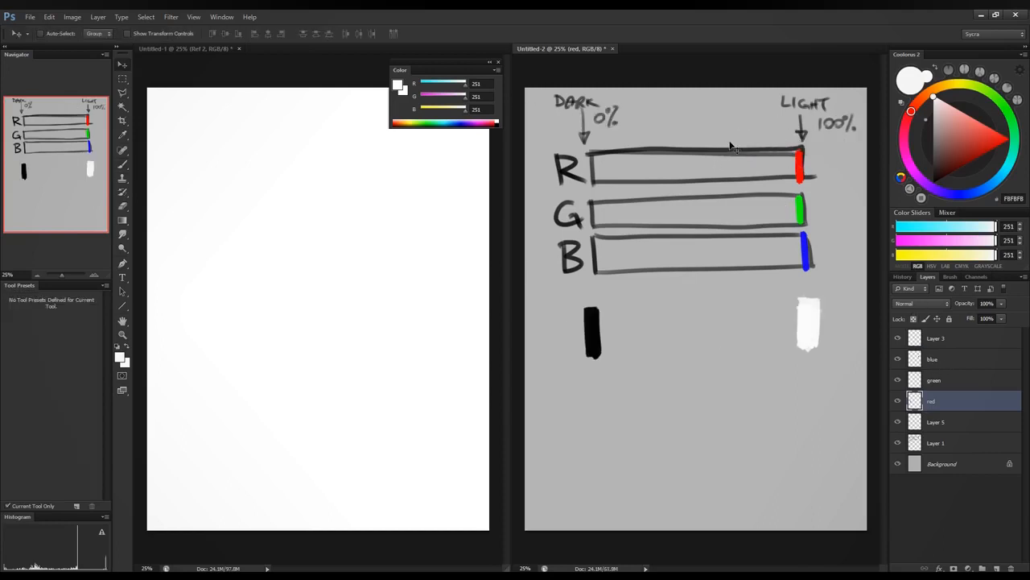
{"action": "left_click", "coordinate": [898, 400]}
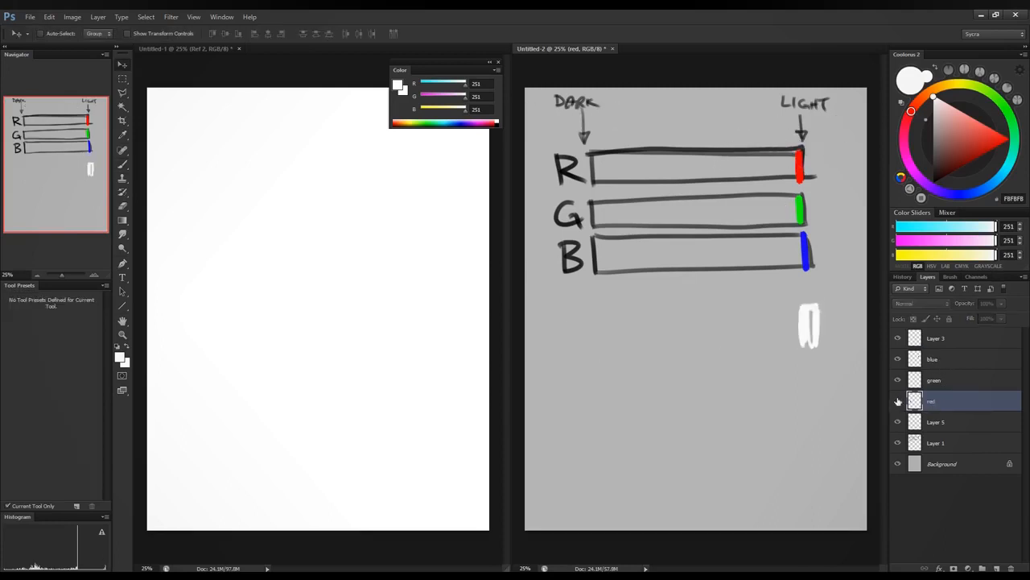
{"action": "left_click", "coordinate": [898, 400]}
Step: Cut the white swatch out of the red layer onto a new layer and place it at the top of the stack
{"action": "key", "text": "m"}
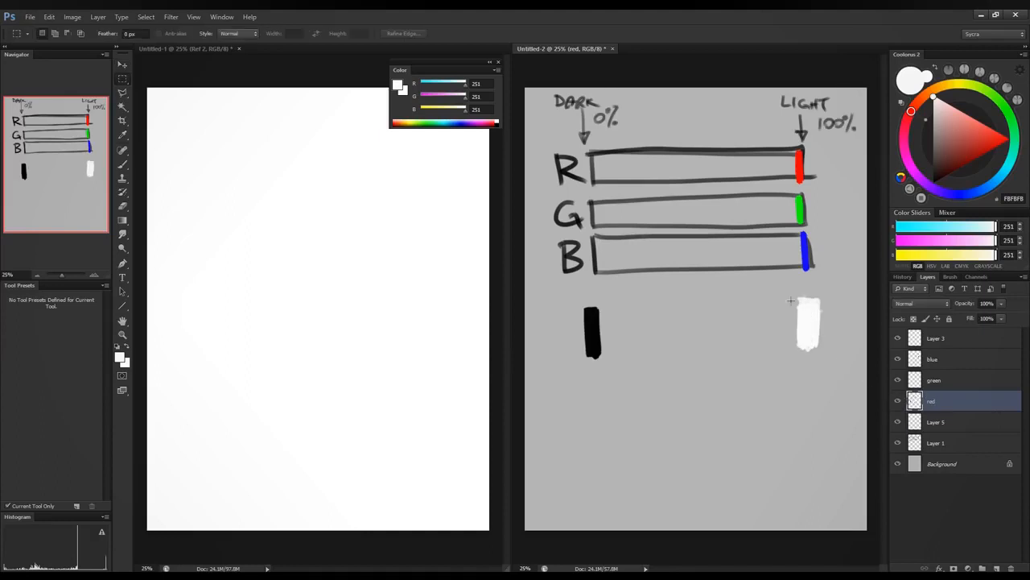
{"action": "mouse_move", "coordinate": [790, 300]}
{"action": "left_mouse_down"}
{"action": "mouse_move", "coordinate": [837, 339]}
{"action": "mouse_move", "coordinate": [833, 363]}
{"action": "left_mouse_up"}
{"action": "key", "text": "ctrl+c"}
{"action": "key", "text": "ctrl+v"}
{"action": "left_click_drag", "start_coordinate": [955, 399], "coordinate": [959, 332]}
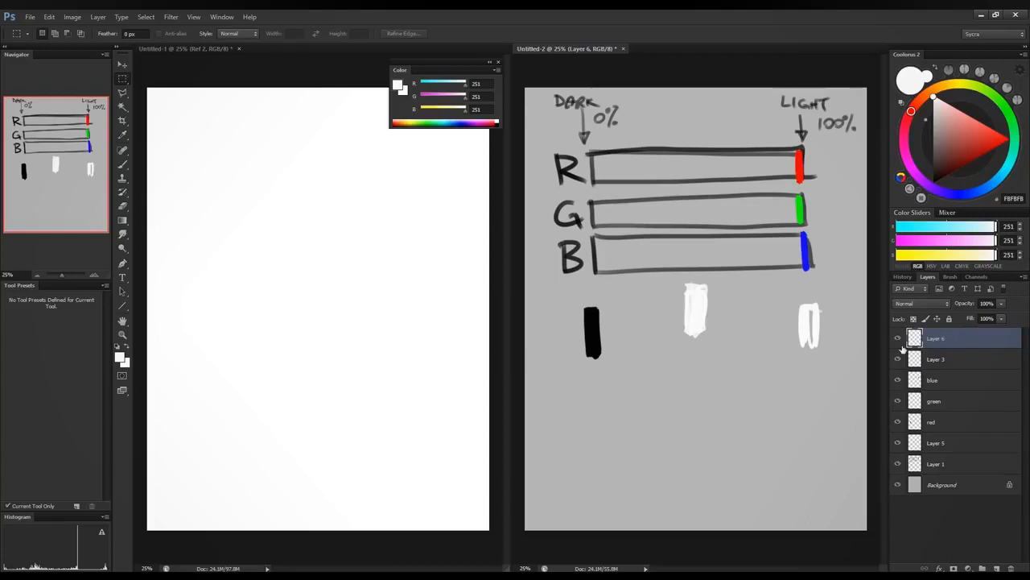
Step: Move the separated white piece over the swatch below the light ends and merge it into Layer 3
{"action": "key", "text": "v"}
{"action": "left_click_drag", "start_coordinate": [697, 314], "coordinate": [811, 334]}
{"action": "key", "text": "ctrl+e"}
Step: Try a black brush stroke beside the red handle and a shift of the red layer's contents, undoing both
{"action": "left_click", "coordinate": [946, 402]}
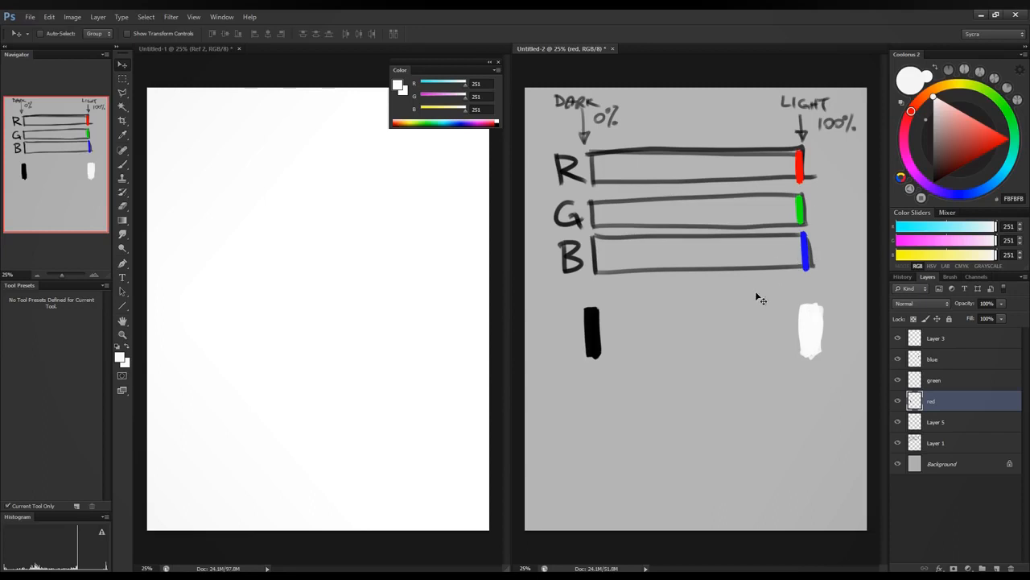
{"action": "key", "text": "b"}
{"action": "left_click_drag", "start_coordinate": [947, 152], "coordinate": [924, 230]}
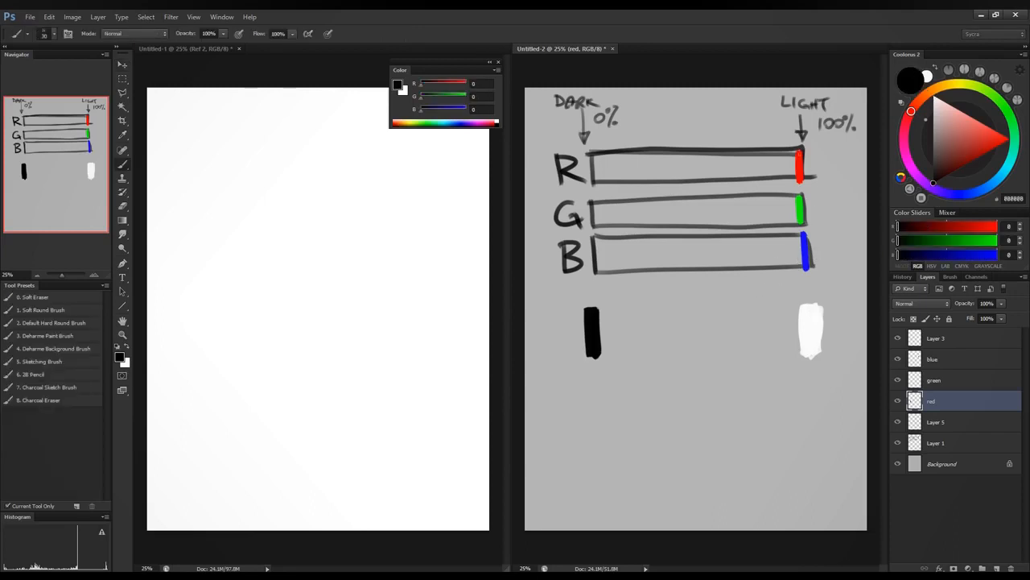
{"action": "mouse_move", "coordinate": [799, 150]}
{"action": "left_mouse_down"}
{"action": "mouse_move", "coordinate": [797, 167]}
{"action": "mouse_move", "coordinate": [797, 136]}
{"action": "mouse_move", "coordinate": [773, 160]}
{"action": "left_mouse_up"}
{"action": "key", "text": "ctrl+z"}
{"action": "key", "text": "v"}
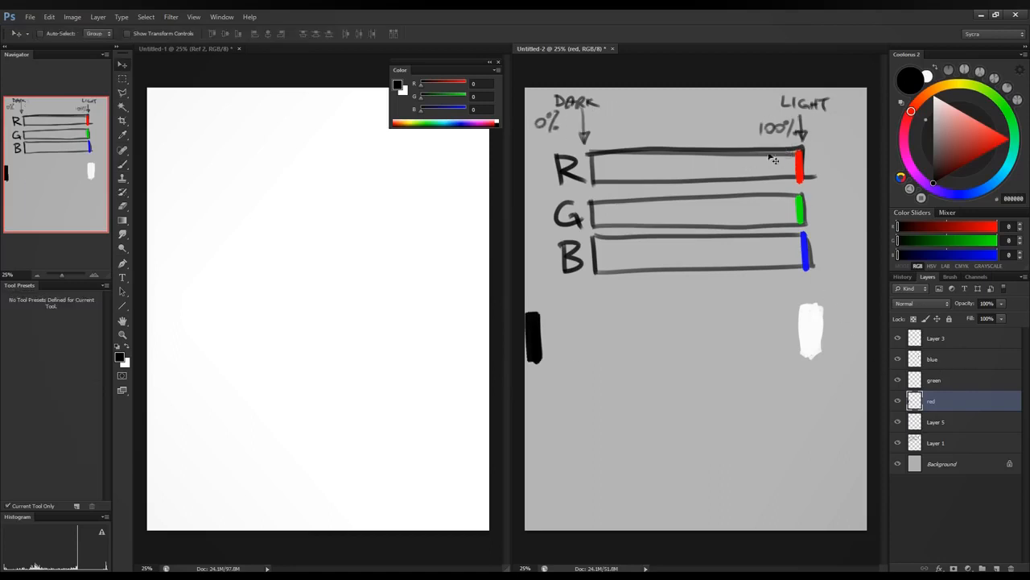
{"action": "key", "text": "ctrl+z"}
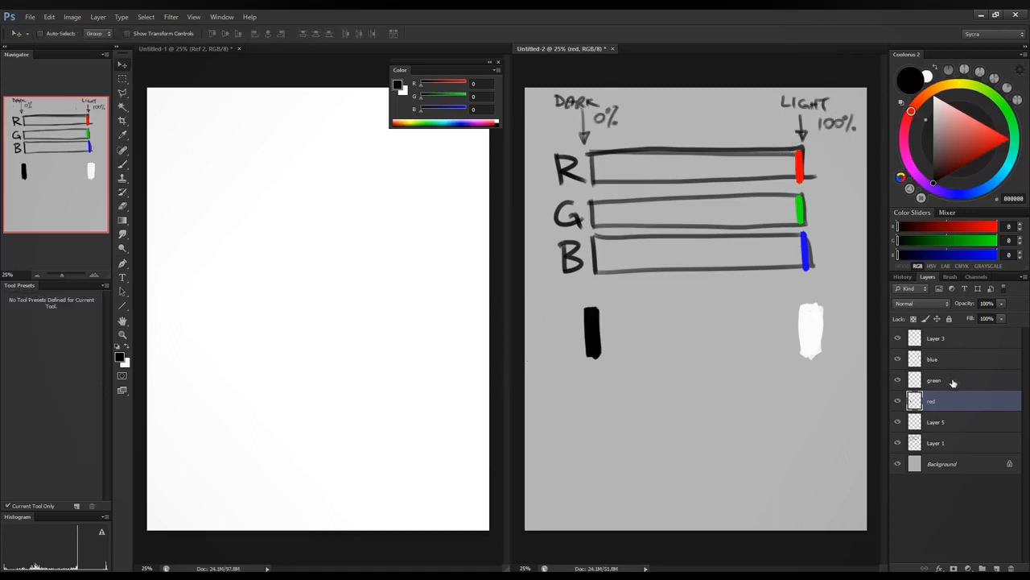
{"action": "key", "text": "m"}
{"action": "left_click_drag", "start_coordinate": [779, 143], "coordinate": [822, 180]}
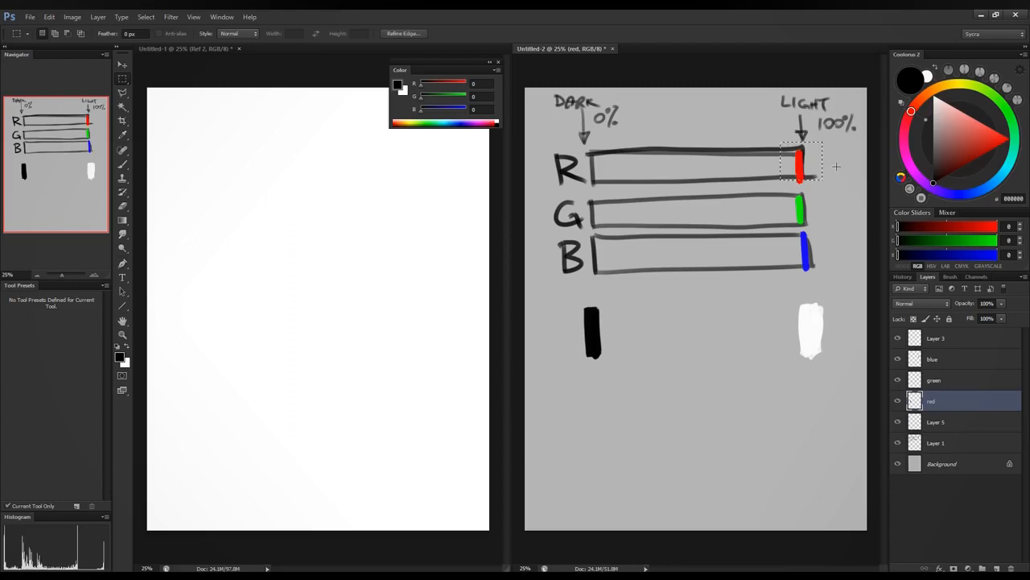
{"action": "key", "text": "ctrl+d"}
Step: Mix a light gray foreground color by setting the red, green and blue channels nearly equal, at 176, 175 and 174
{"action": "left_click", "coordinate": [987, 228]}
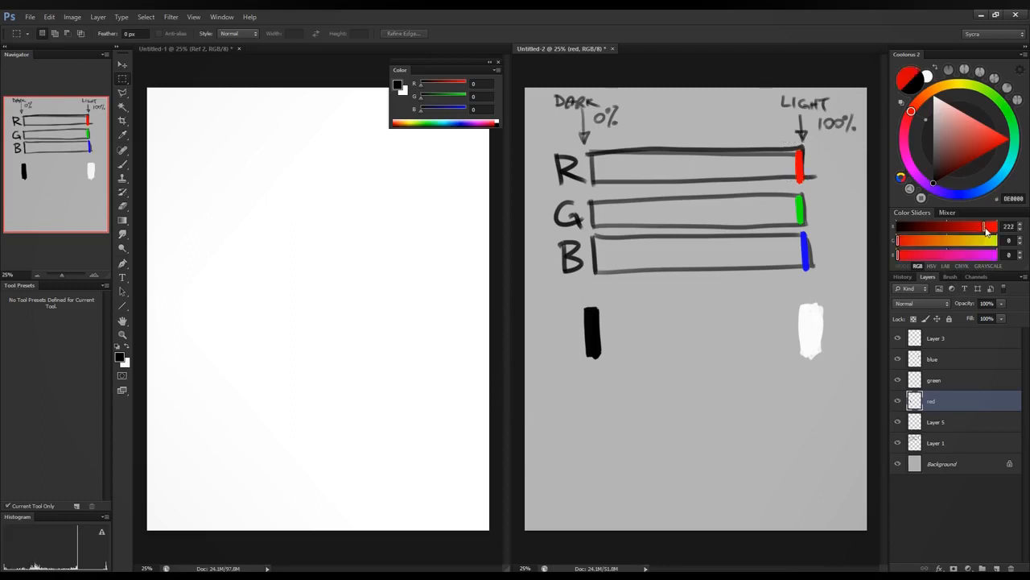
{"action": "left_click", "coordinate": [988, 230]}
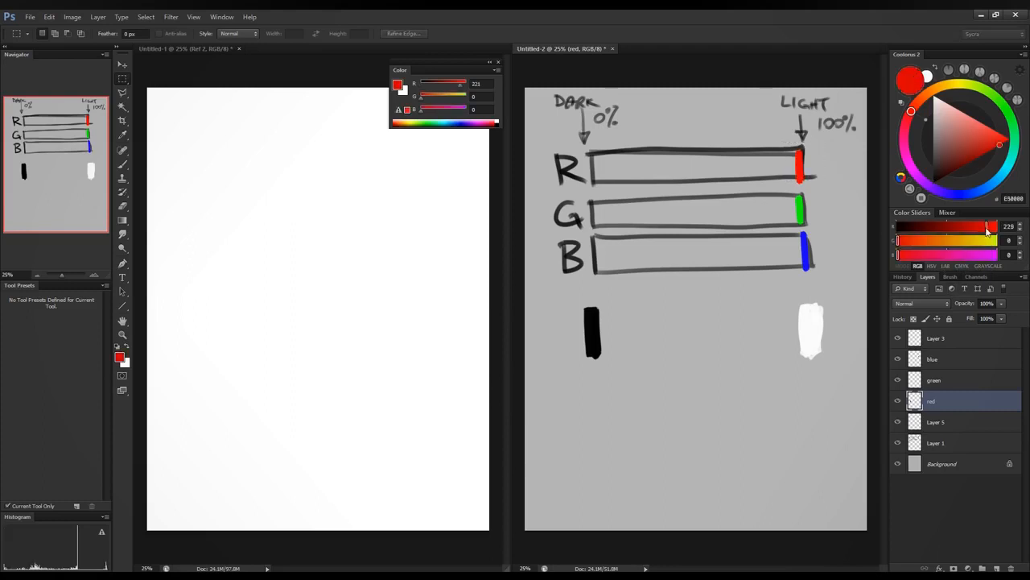
{"action": "left_click_drag", "start_coordinate": [988, 230], "coordinate": [967, 228]}
{"action": "left_click", "coordinate": [967, 242]}
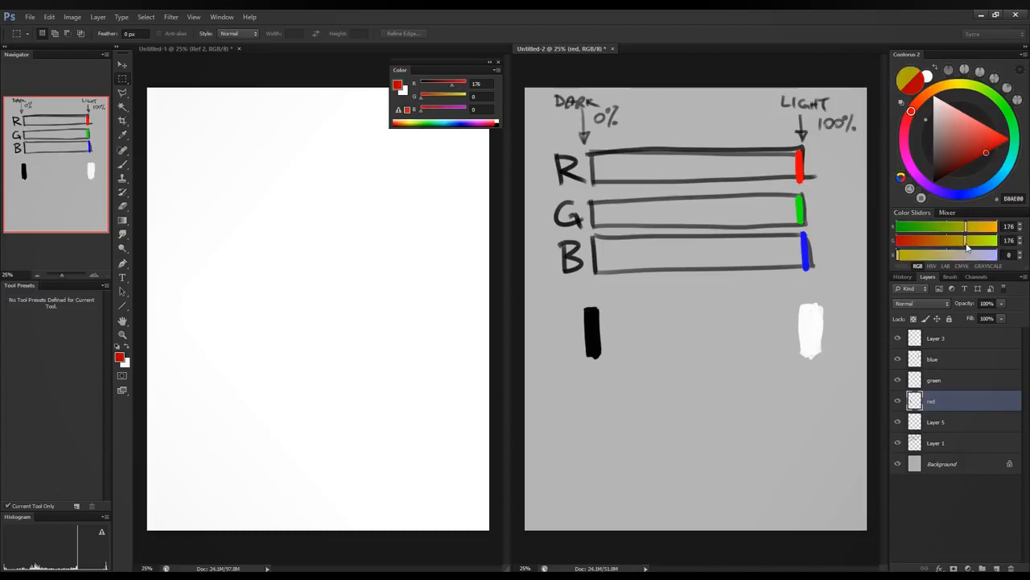
{"action": "left_click", "coordinate": [967, 255]}
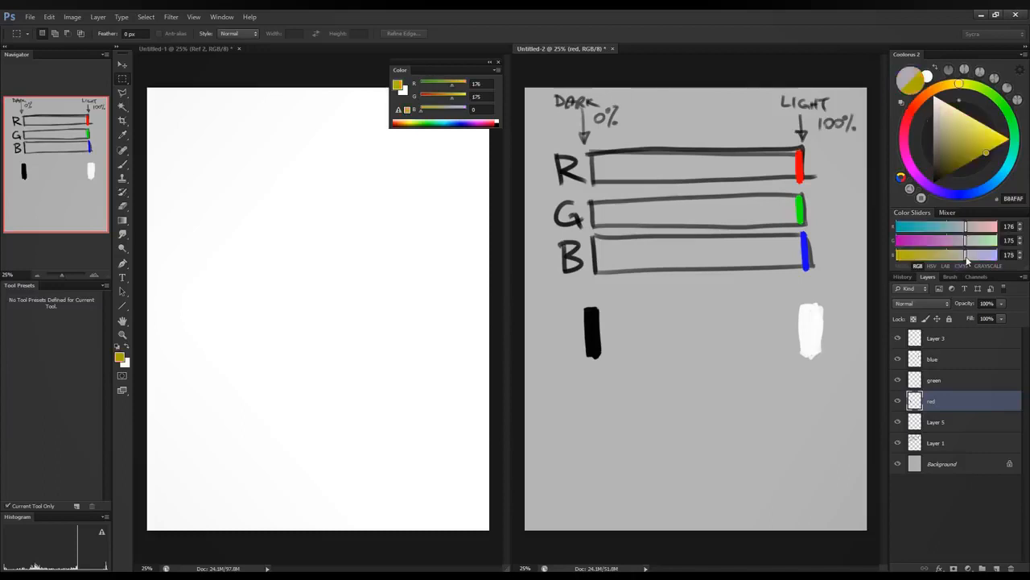
{"action": "left_click_drag", "start_coordinate": [967, 260], "coordinate": [966, 258]}
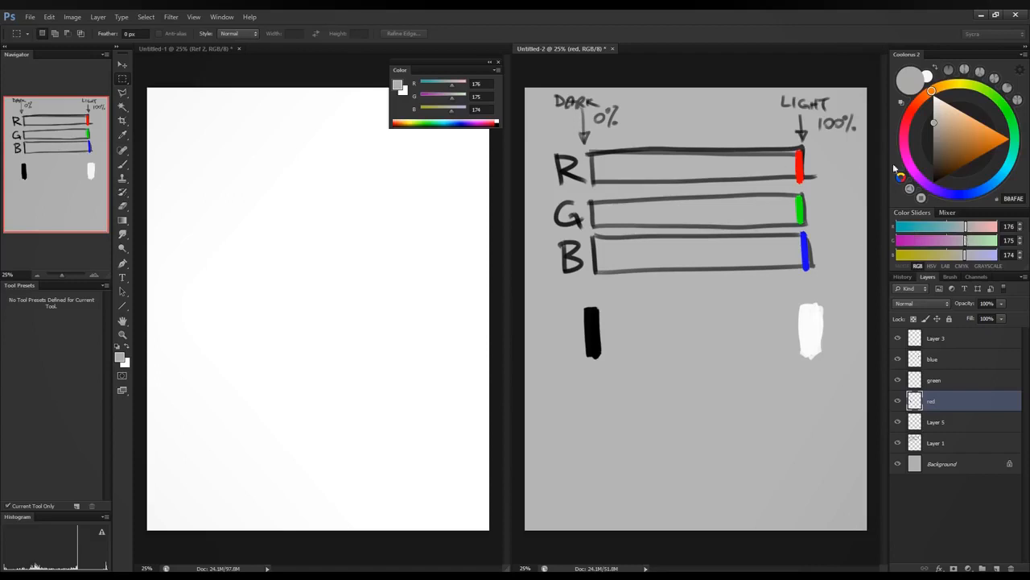
Step: Make Layer 3 active and ready the Brush with the default black foreground, leaving nothing selected
{"action": "left_click", "coordinate": [948, 342]}
{"action": "key", "text": "d"}
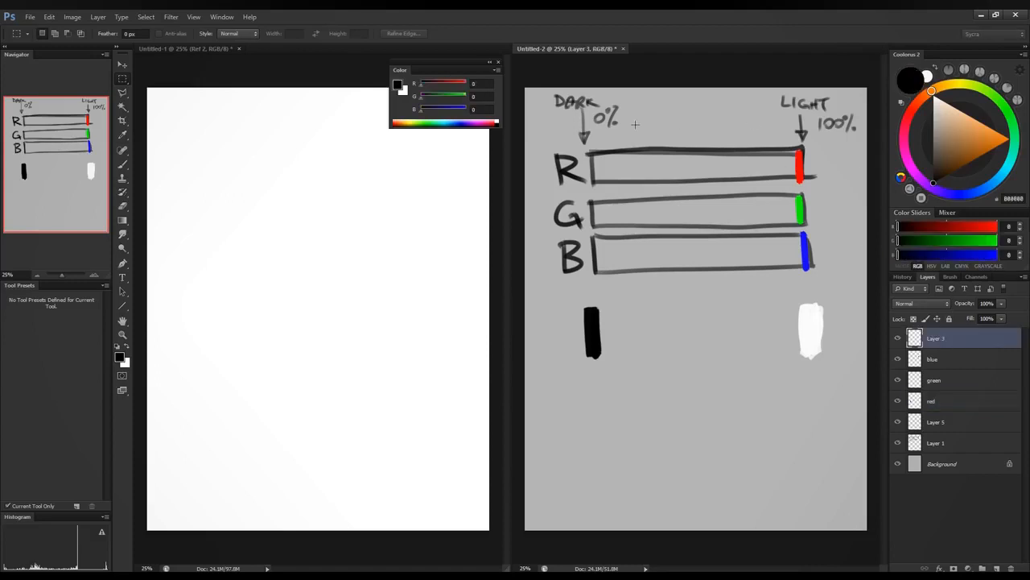
{"action": "left_click_drag", "start_coordinate": [635, 125], "coordinate": [709, 124]}
{"action": "key", "text": "ctrl+d"}
{"action": "key", "text": "b"}
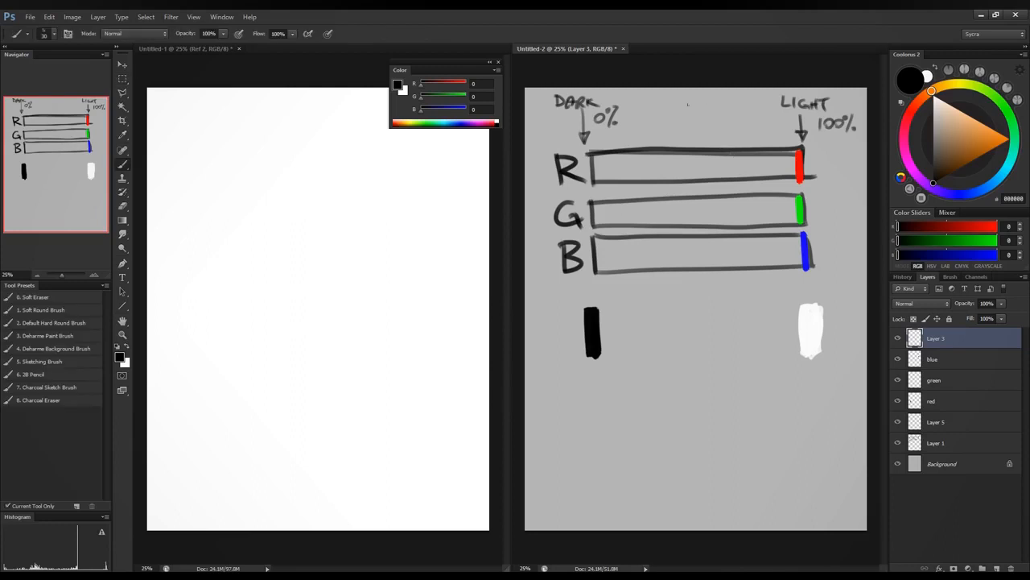
Step: Try black vertical lines across the three bars near the light and dark ends, and undo both
{"action": "left_click_drag", "start_coordinate": [782, 134], "coordinate": [785, 279]}
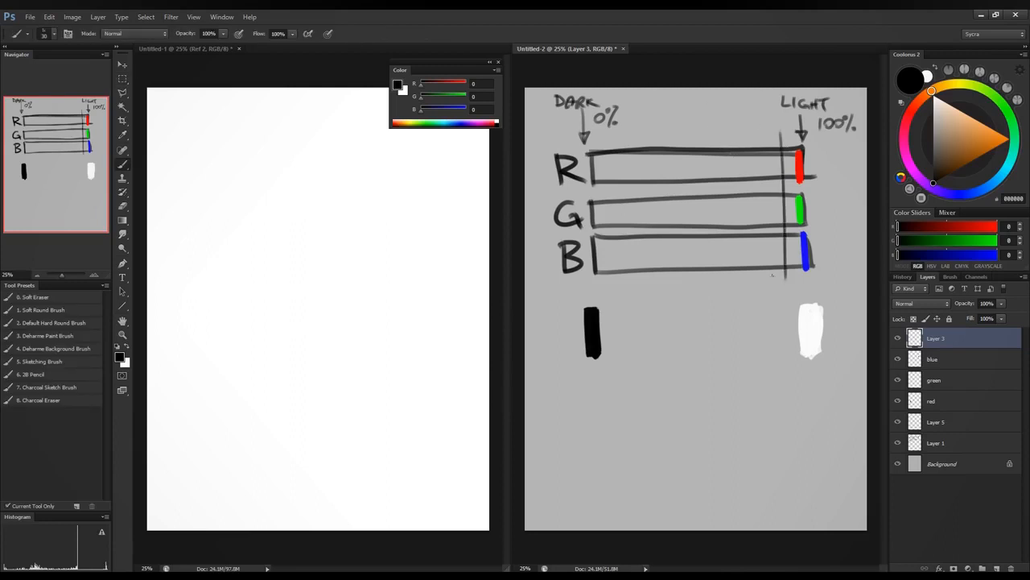
{"action": "left_click_drag", "start_coordinate": [625, 139], "coordinate": [629, 298]}
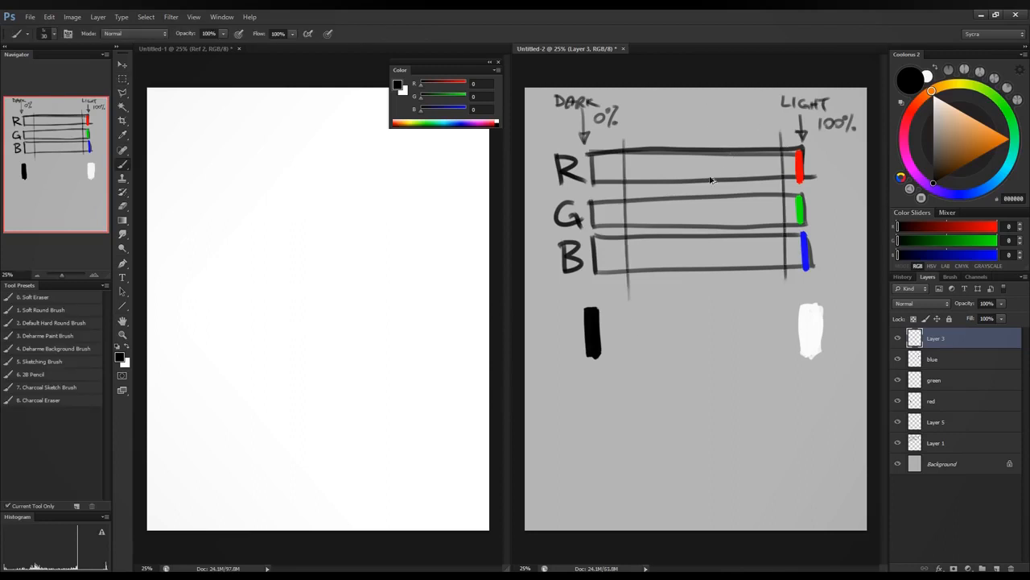
{"action": "key", "text": "ctrl+alt+z"}
{"action": "key", "text": "ctrl+alt+z"}
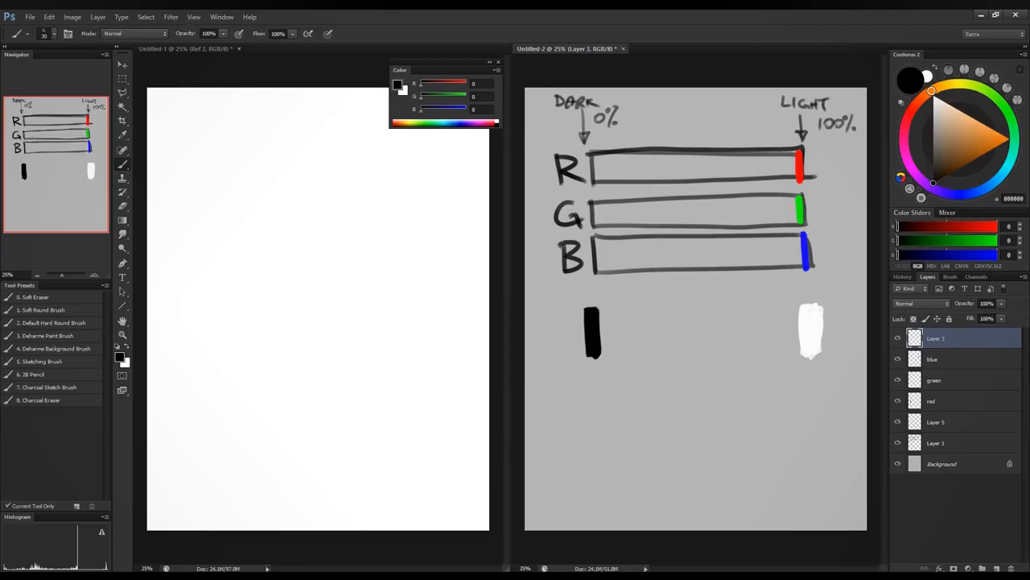
Step: Draw a black vertical line through the middle of all three bars and label it "50% gray" beside its upper end
{"action": "left_click_drag", "start_coordinate": [701, 149], "coordinate": [703, 315]}
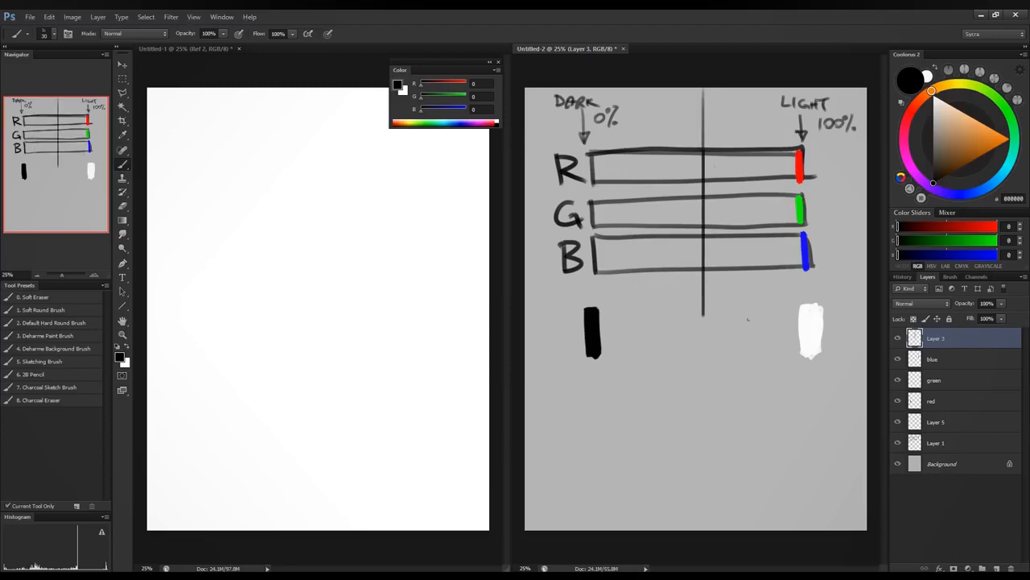
{"action": "mouse_move", "coordinate": [709, 104]}
{"action": "left_mouse_down"}
{"action": "mouse_move", "coordinate": [712, 120]}
{"action": "mouse_move", "coordinate": [721, 105]}
{"action": "mouse_move", "coordinate": [737, 116]}
{"action": "mouse_move", "coordinate": [710, 140]}
{"action": "mouse_move", "coordinate": [728, 135]}
{"action": "left_mouse_up"}
{"action": "left_click_drag", "start_coordinate": [730, 127], "coordinate": [732, 144]}
Step: Mix a middle gray foreground color with red 129, green 128 and blue 128
{"action": "left_click", "coordinate": [948, 230]}
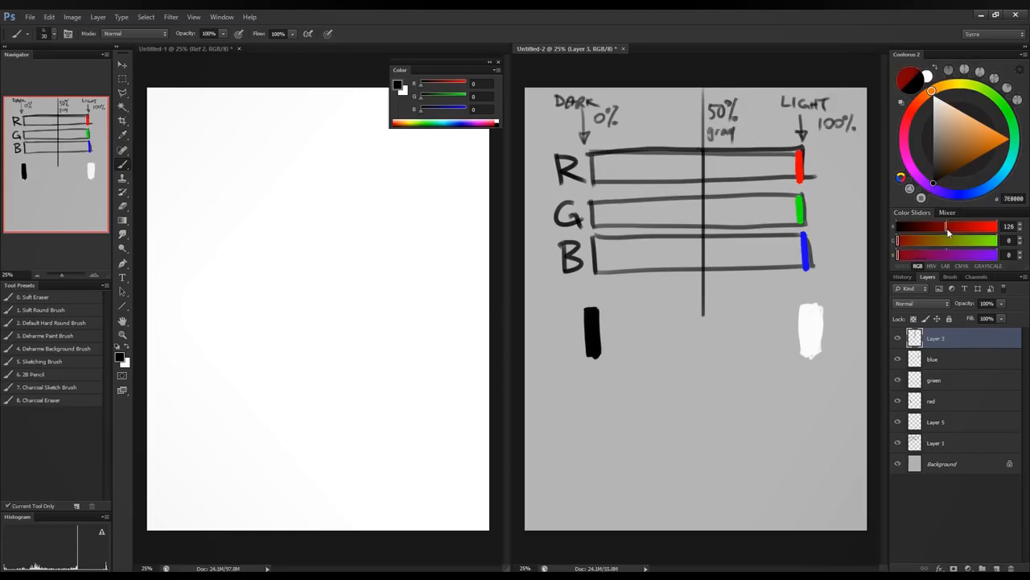
{"action": "left_click", "coordinate": [946, 241]}
{"action": "left_click_drag", "start_coordinate": [947, 246], "coordinate": [948, 244]}
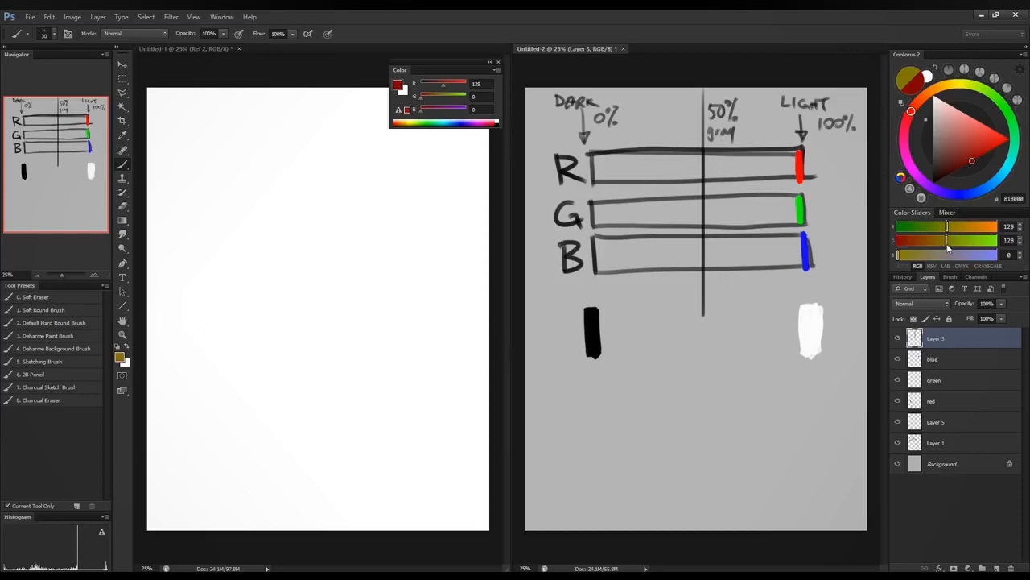
{"action": "left_click", "coordinate": [947, 255]}
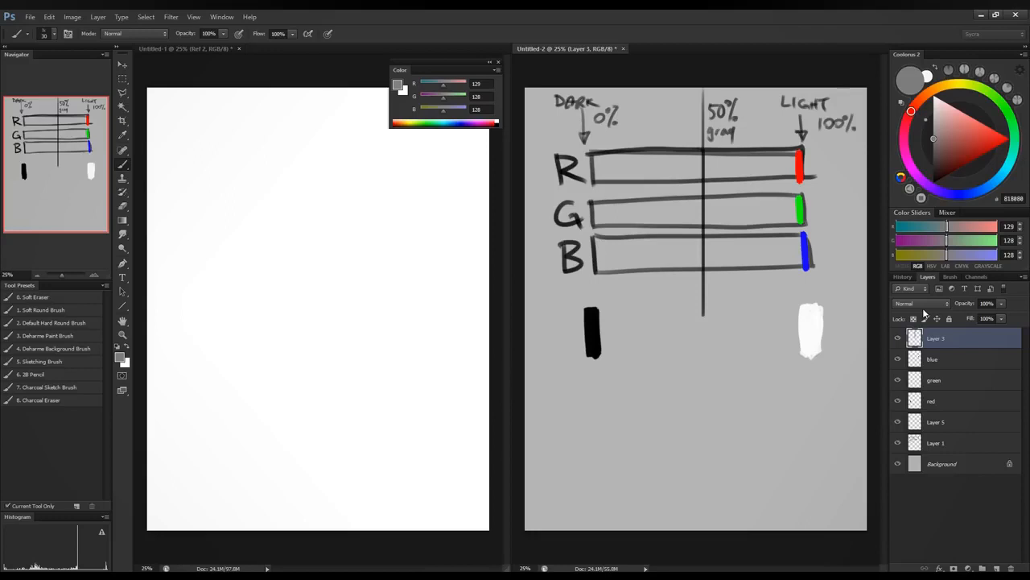
Step: Set the foreground color to a very light gray with red, green and blue all at 221
{"action": "left_click", "coordinate": [983, 235]}
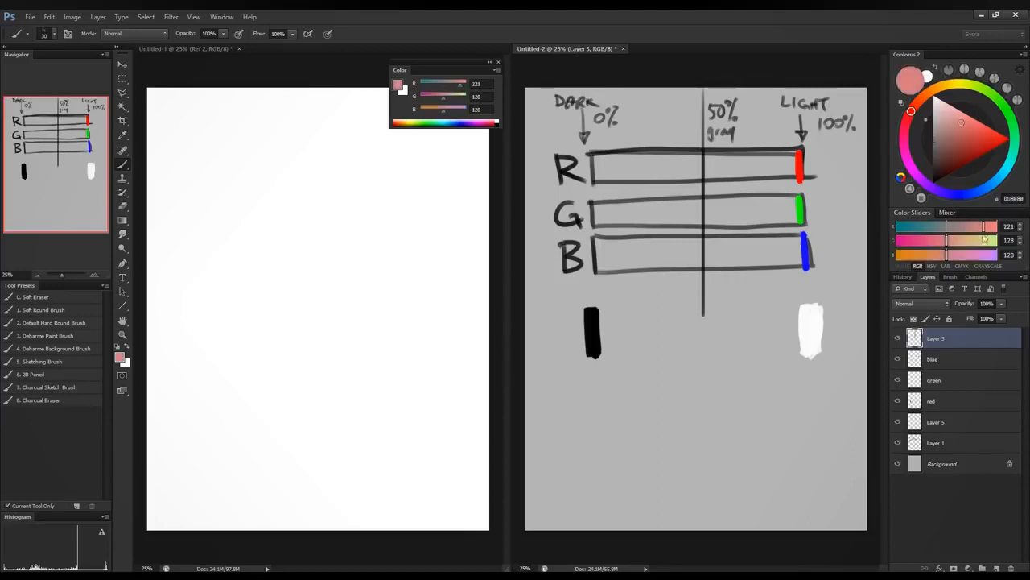
{"action": "left_click", "coordinate": [985, 240]}
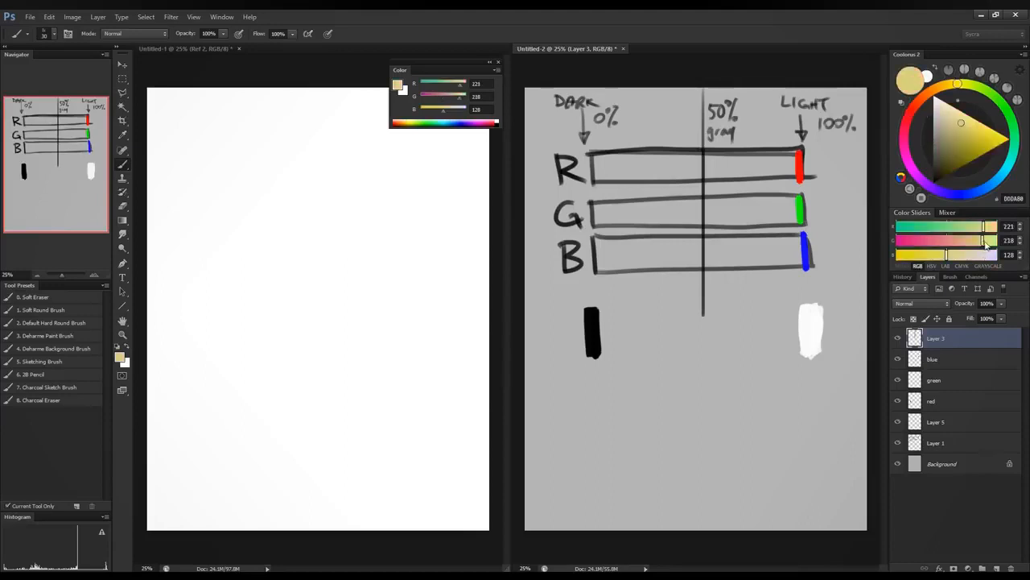
{"action": "left_click", "coordinate": [986, 240]}
{"action": "left_click", "coordinate": [985, 254]}
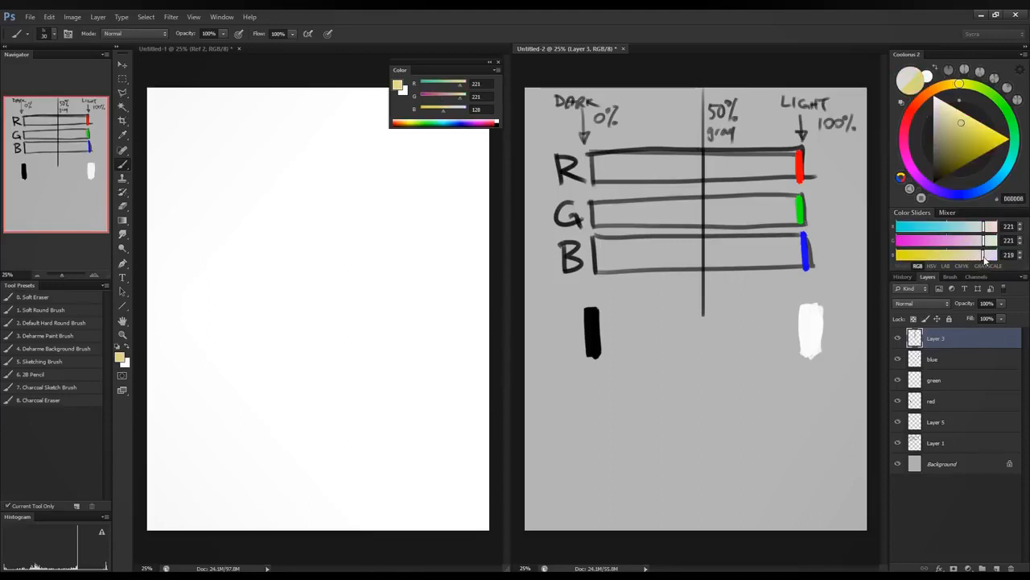
{"action": "left_click", "coordinate": [987, 256]}
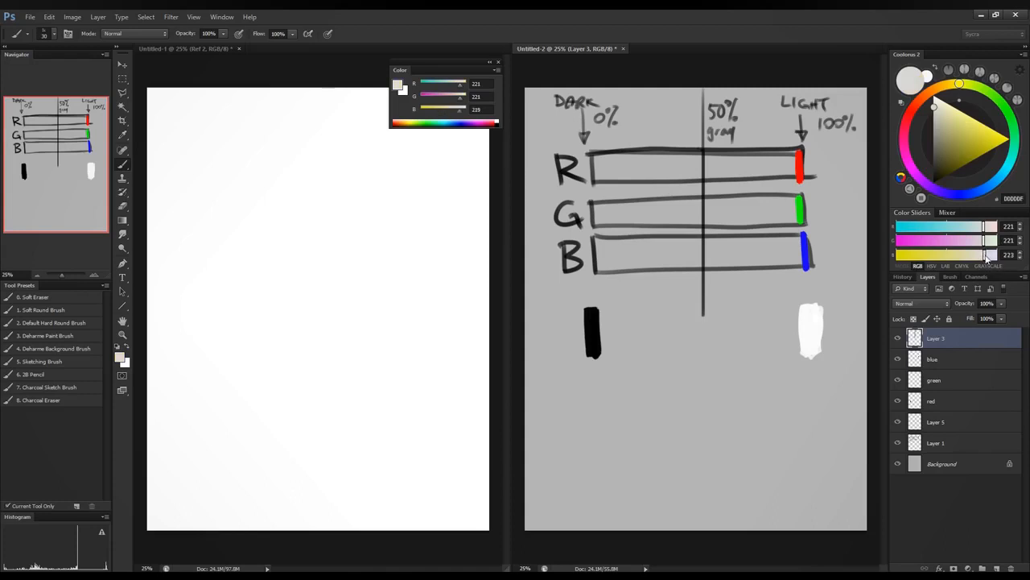
{"action": "left_click", "coordinate": [986, 255]}
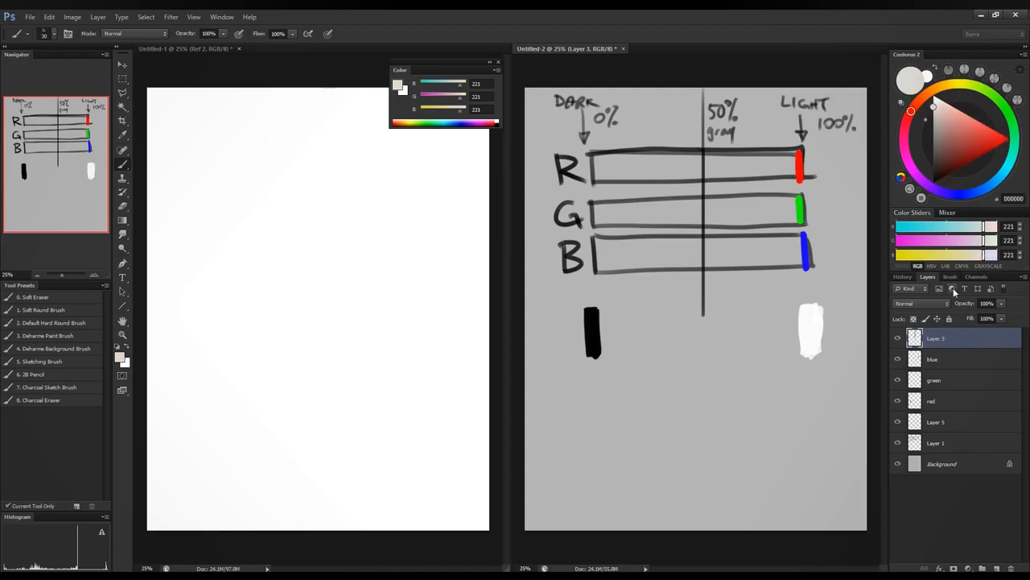
Step: Paint a light gray swatch between the middle line and the white swatch, enlarging the brush to 125 px
{"action": "mouse_move", "coordinate": [736, 309]}
{"action": "left_mouse_down"}
{"action": "mouse_move", "coordinate": [725, 370]}
{"action": "mouse_move", "coordinate": [744, 367]}
{"action": "mouse_move", "coordinate": [750, 320]}
{"action": "mouse_move", "coordinate": [738, 330]}
{"action": "mouse_move", "coordinate": [740, 358]}
{"action": "mouse_move", "coordinate": [749, 337]}
{"action": "mouse_move", "coordinate": [730, 315]}
{"action": "mouse_move", "coordinate": [749, 363]}
{"action": "mouse_move", "coordinate": [744, 312]}
{"action": "mouse_move", "coordinate": [725, 361]}
{"action": "mouse_move", "coordinate": [749, 367]}
{"action": "mouse_move", "coordinate": [734, 369]}
{"action": "mouse_move", "coordinate": [721, 319]}
{"action": "mouse_move", "coordinate": [736, 309]}
{"action": "mouse_move", "coordinate": [724, 310]}
{"action": "mouse_move", "coordinate": [730, 376]}
{"action": "mouse_move", "coordinate": [755, 357]}
{"action": "mouse_move", "coordinate": [769, 318]}
{"action": "left_mouse_up"}
{"action": "key", "text": "bracketright"}
{"action": "key", "text": "bracketright"}
{"action": "key", "text": "bracketright"}
{"action": "key", "text": "bracketright"}
{"action": "key", "text": "bracketright"}
{"action": "key", "text": "bracketright"}
{"action": "key", "text": "bracketright"}
{"action": "key", "text": "bracketright"}
{"action": "key", "text": "bracketright"}
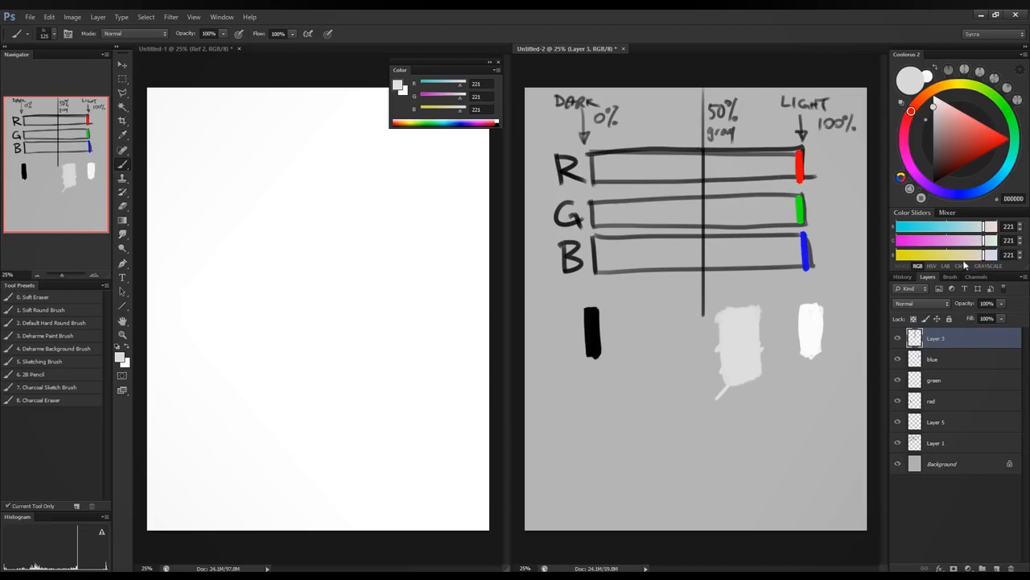
Step: Lower all three channels to 0, raise red alone to 255, and reset the foreground to black
{"action": "left_click_drag", "start_coordinate": [973, 228], "coordinate": [891, 247]}
{"action": "left_click_drag", "start_coordinate": [972, 258], "coordinate": [866, 259]}
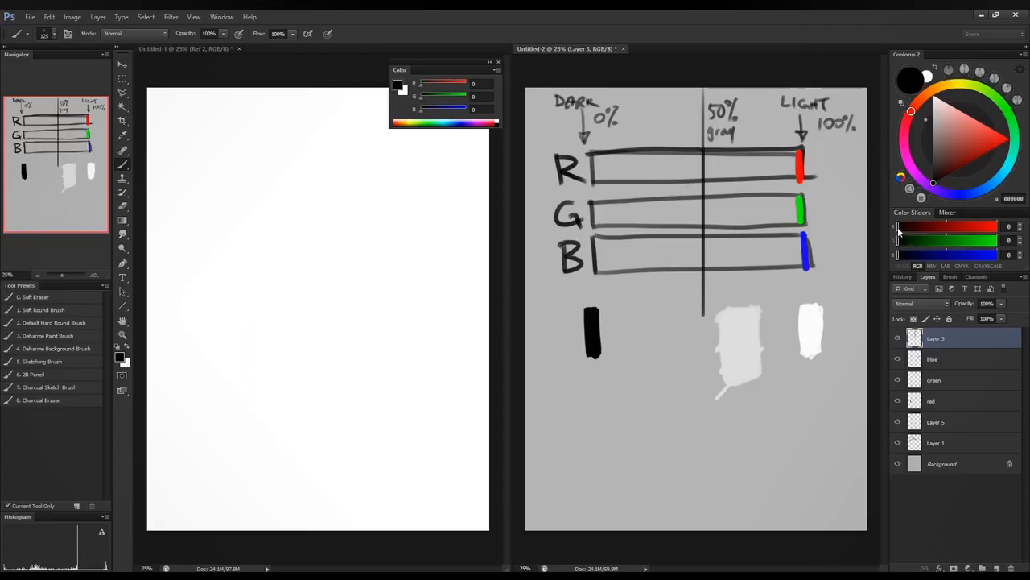
{"action": "left_click_drag", "start_coordinate": [899, 228], "coordinate": [1013, 233]}
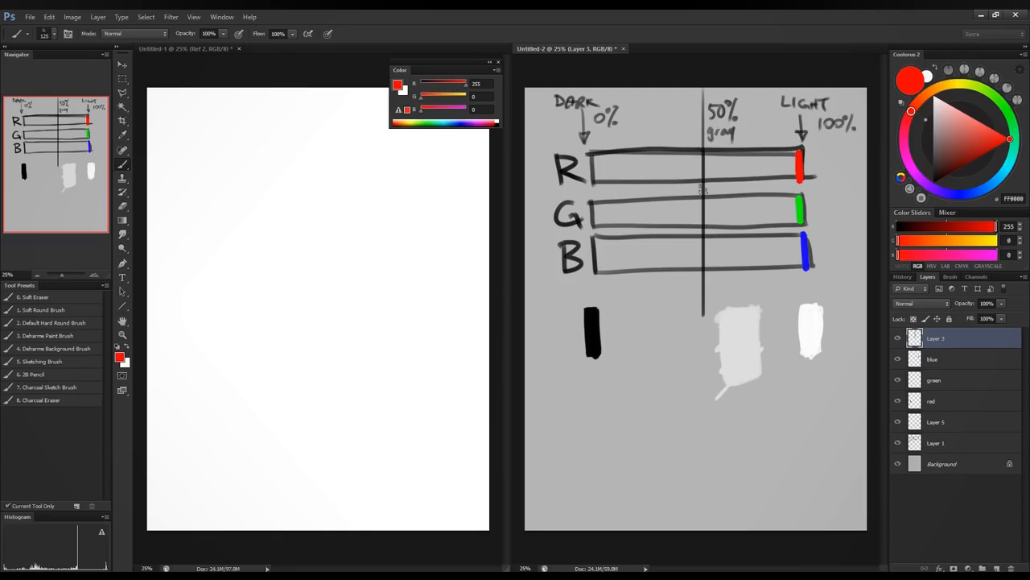
{"action": "key", "text": "d"}
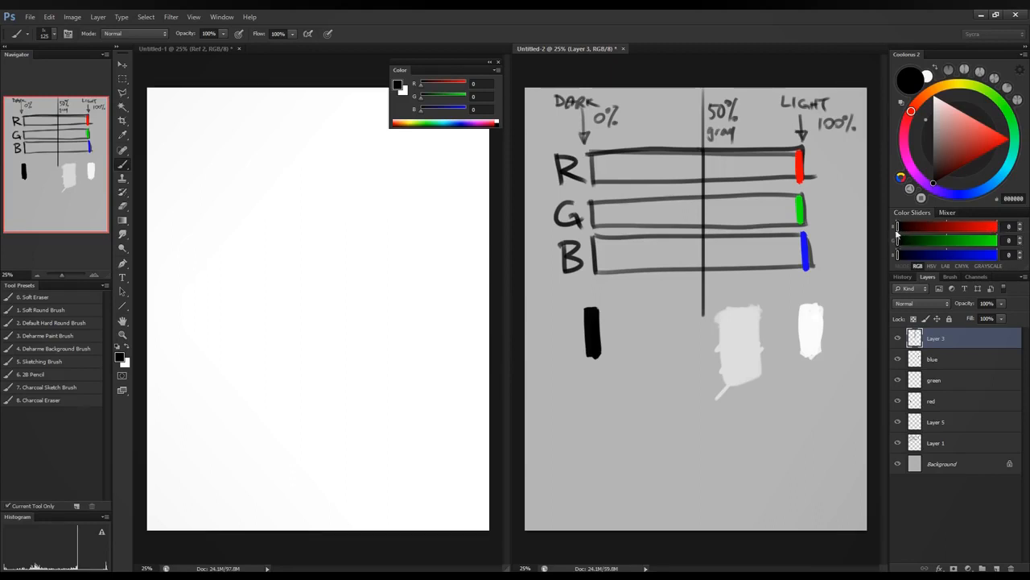
Step: Raise the red channel to 190 with green and blue at 0, and bring it back down to 0
{"action": "left_click_drag", "start_coordinate": [897, 230], "coordinate": [971, 233]}
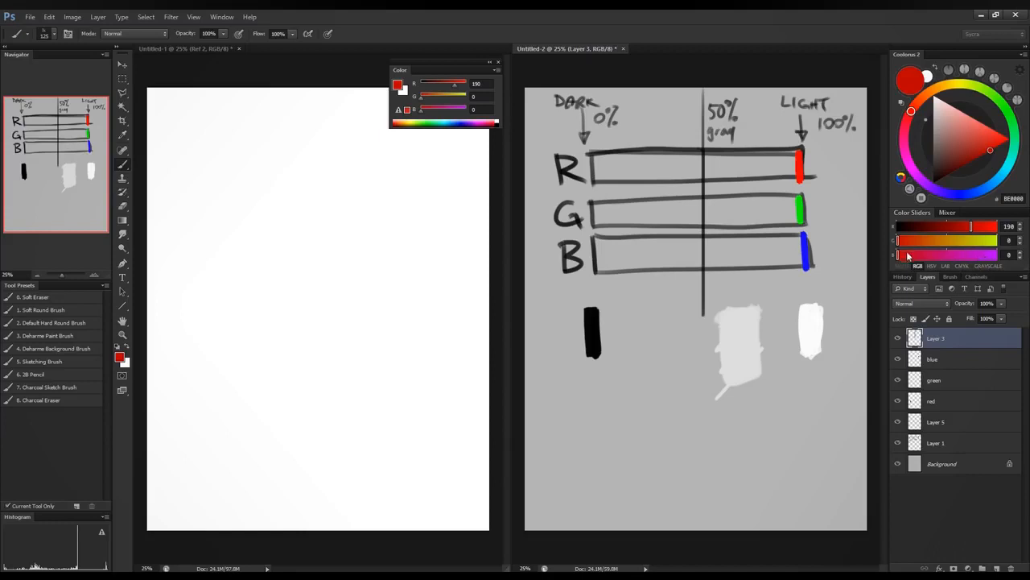
{"action": "mouse_move", "coordinate": [907, 258]}
{"action": "left_mouse_down"}
{"action": "mouse_move", "coordinate": [966, 264]}
{"action": "mouse_move", "coordinate": [969, 254]}
{"action": "mouse_move", "coordinate": [899, 250]}
{"action": "left_mouse_up"}
{"action": "left_click_drag", "start_coordinate": [971, 229], "coordinate": [895, 230]}
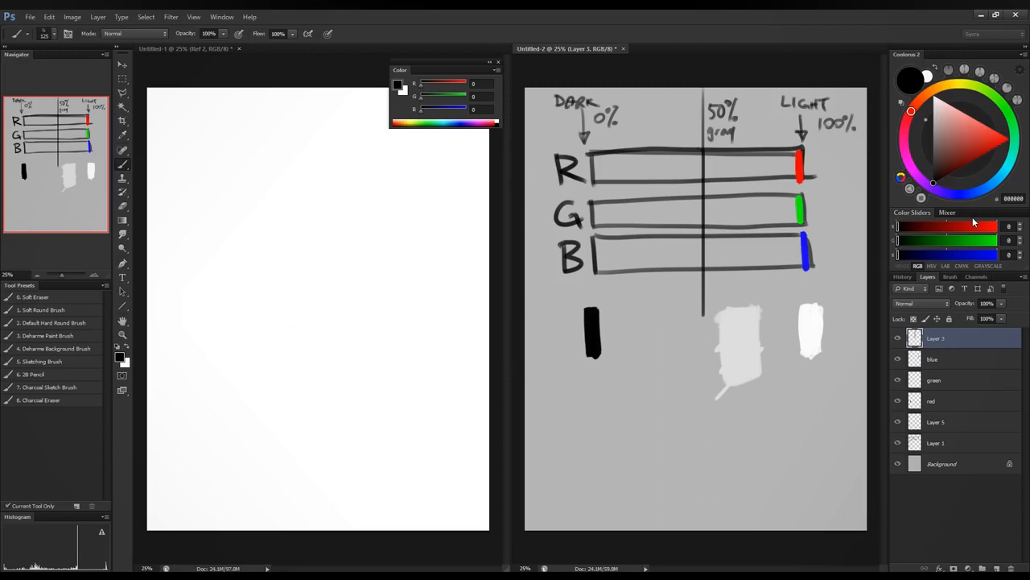
Step: Demonstrate single-channel colors by setting red alone and blue alone to 255, returning all channels to 0
{"action": "left_click_drag", "start_coordinate": [901, 228], "coordinate": [1015, 236]}
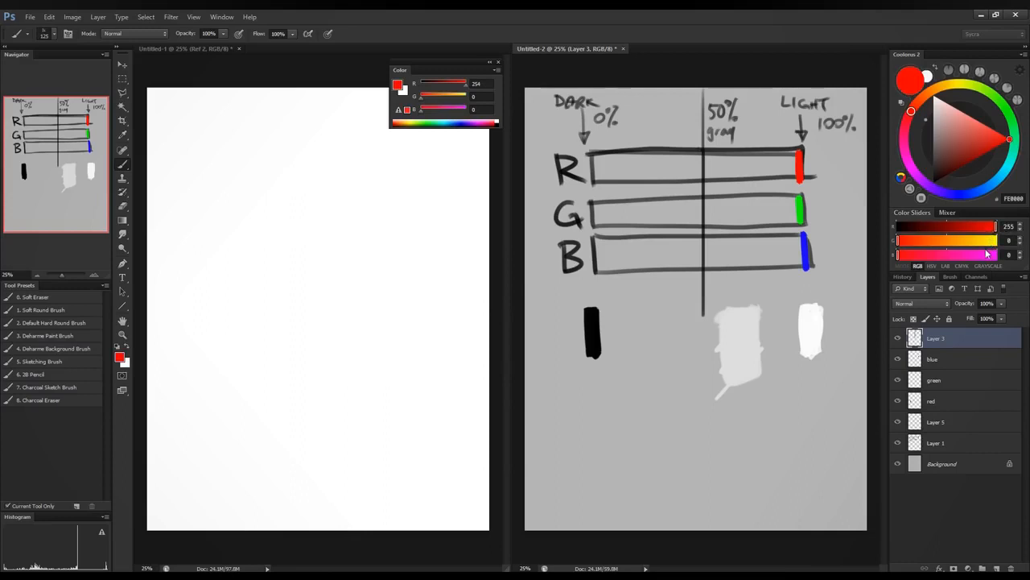
{"action": "left_click_drag", "start_coordinate": [979, 229], "coordinate": [981, 257]}
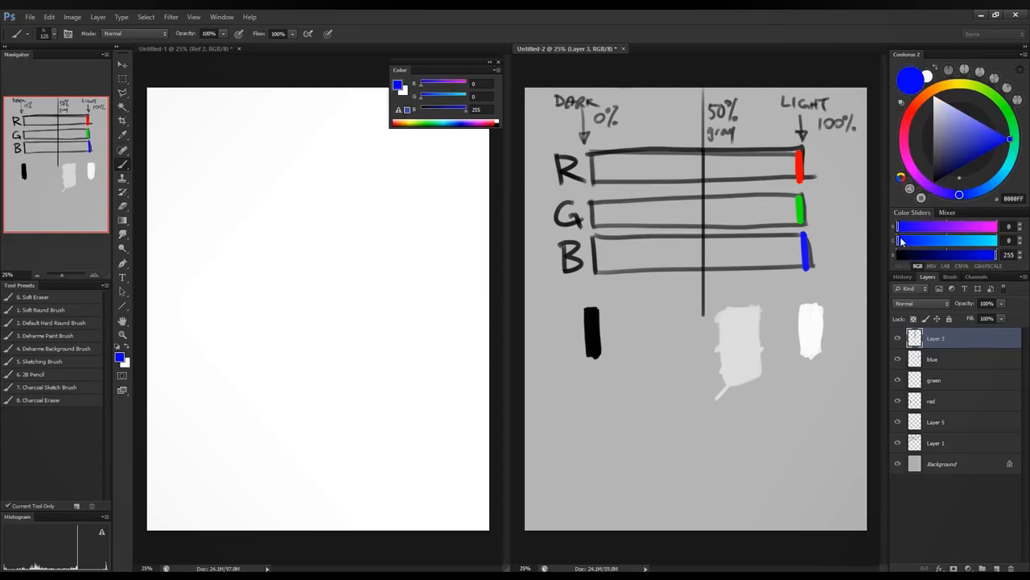
{"action": "mouse_move", "coordinate": [901, 241]}
{"action": "left_mouse_down"}
{"action": "mouse_move", "coordinate": [1008, 248]}
{"action": "mouse_move", "coordinate": [897, 256]}
{"action": "left_mouse_up"}
{"action": "mouse_move", "coordinate": [995, 242]}
{"action": "left_mouse_down"}
{"action": "mouse_move", "coordinate": [897, 241]}
{"action": "mouse_move", "coordinate": [909, 231]}
{"action": "mouse_move", "coordinate": [1003, 229]}
{"action": "left_mouse_up"}
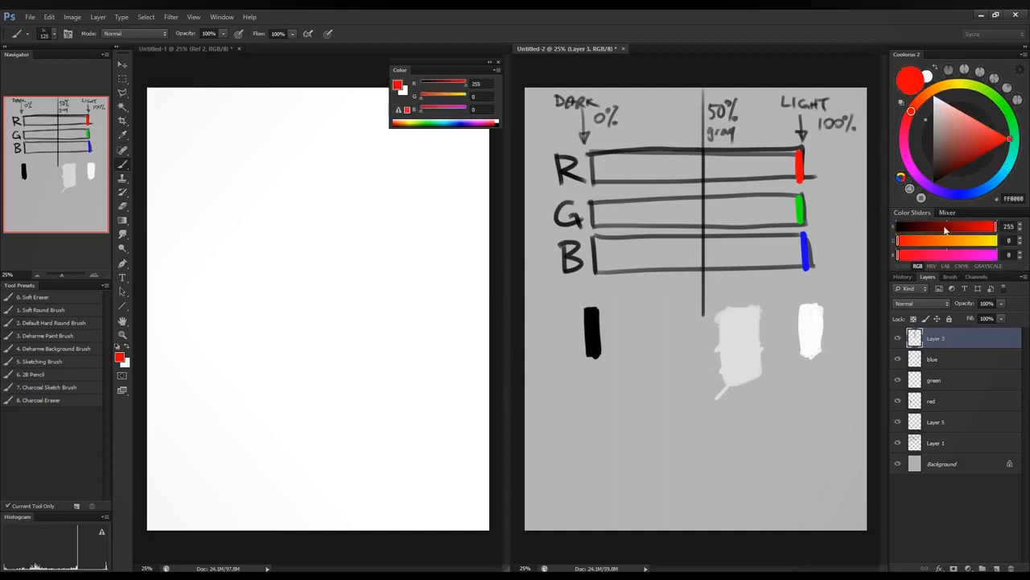
{"action": "left_click_drag", "start_coordinate": [924, 242], "coordinate": [896, 231]}
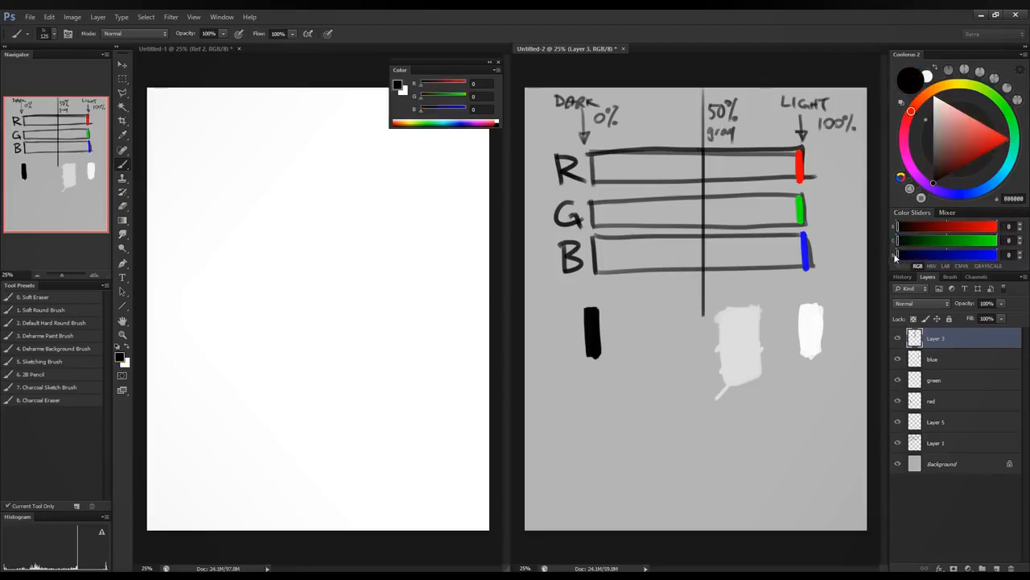
Step: Mix magenta from blue 255 and red 255 with green at 0, and lower every channel back to 0
{"action": "left_click_drag", "start_coordinate": [896, 256], "coordinate": [998, 256]}
{"action": "left_click_drag", "start_coordinate": [912, 227], "coordinate": [1025, 231]}
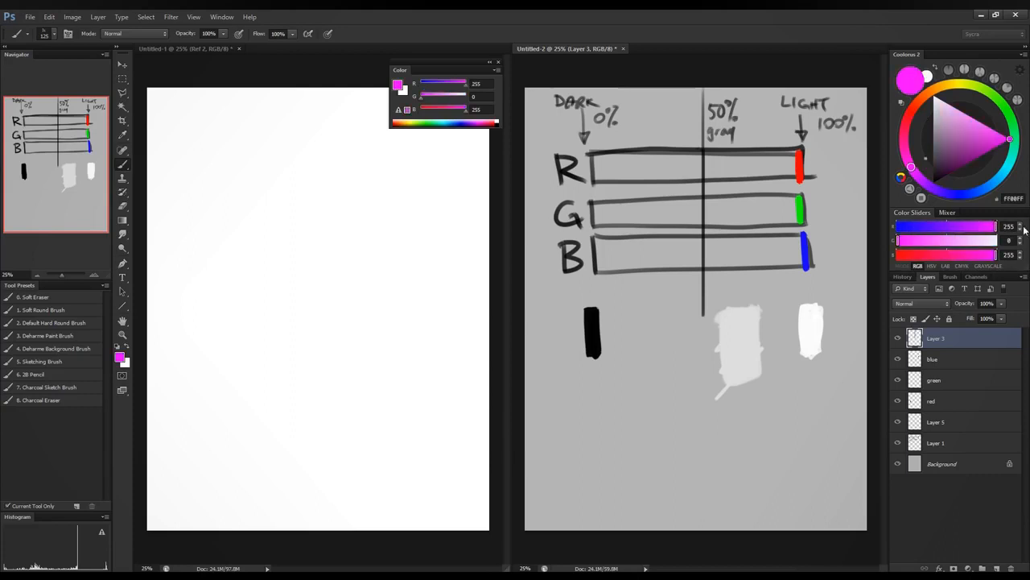
{"action": "left_click_drag", "start_coordinate": [925, 229], "coordinate": [868, 267]}
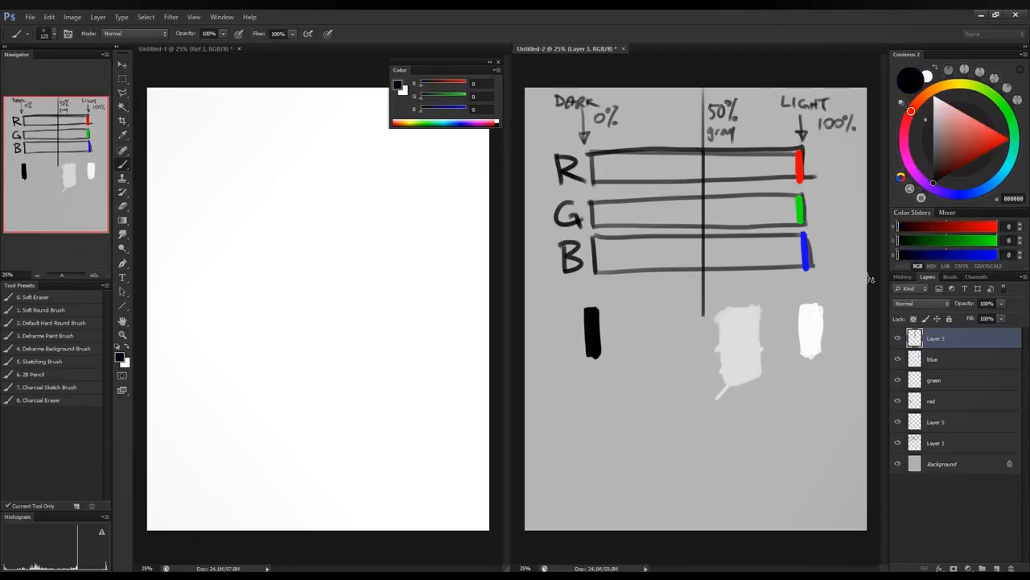
Step: Mix a dark gray foreground color with red 62, green 66 and blue 67
{"action": "left_click_drag", "start_coordinate": [911, 254], "coordinate": [922, 254]}
{"action": "left_click", "coordinate": [920, 242]}
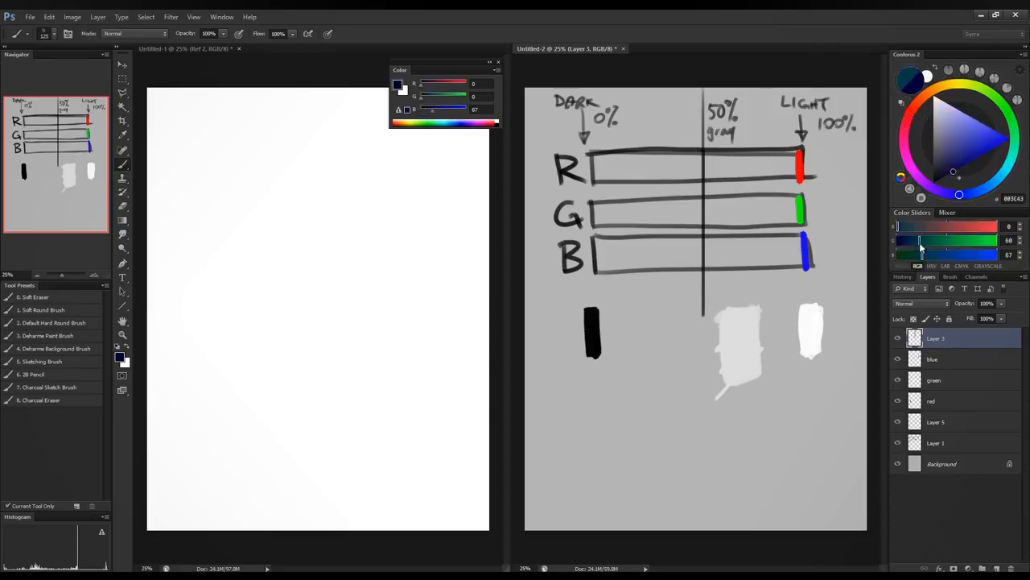
{"action": "left_click", "coordinate": [918, 226]}
{"action": "left_click", "coordinate": [923, 241]}
{"action": "left_click", "coordinate": [922, 240]}
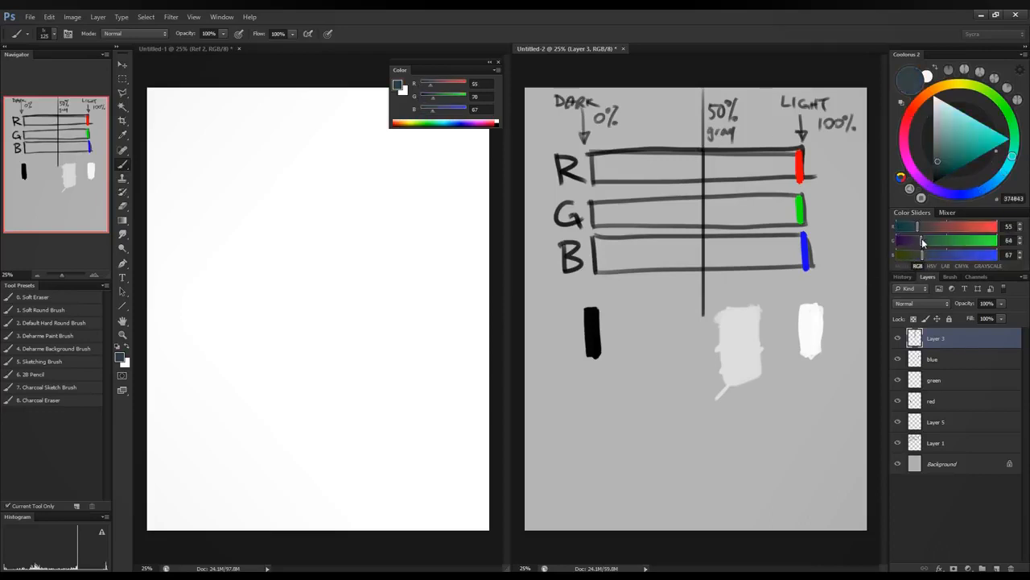
{"action": "left_click", "coordinate": [921, 226]}
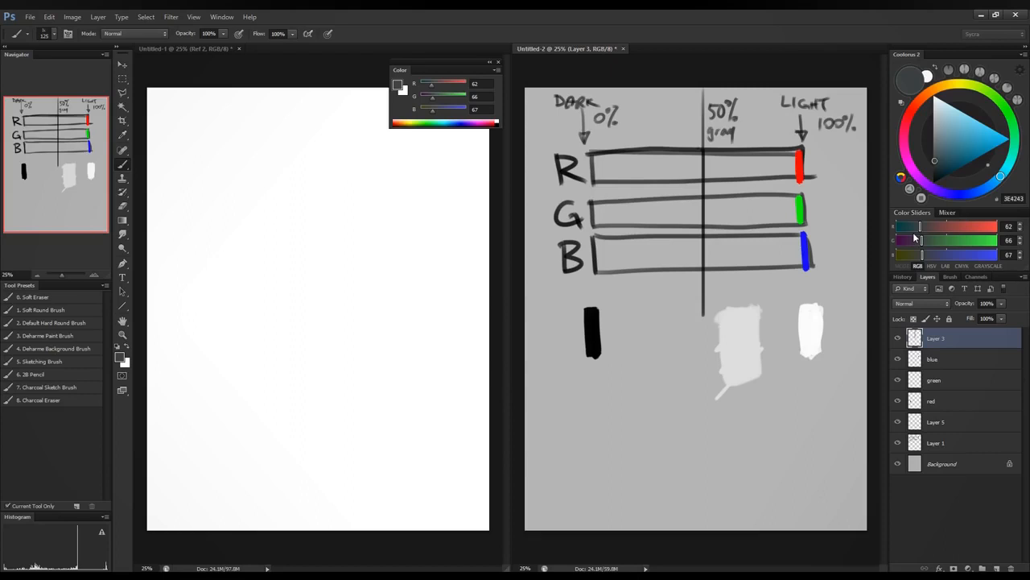
Step: Demonstrate mixing yellow (255, 255, 0), pure red (255, 0, 0) and magenta (255, 0, 255) with the RGB channel values
{"action": "left_click_drag", "start_coordinate": [921, 227], "coordinate": [1008, 243]}
{"action": "left_click_drag", "start_coordinate": [918, 258], "coordinate": [888, 254]}
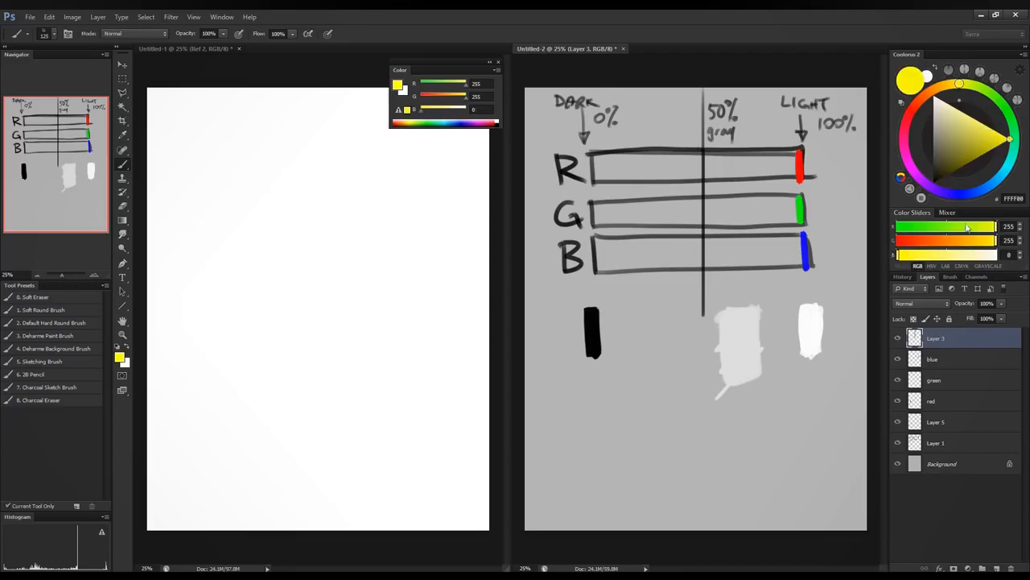
{"action": "left_click_drag", "start_coordinate": [992, 241], "coordinate": [871, 249]}
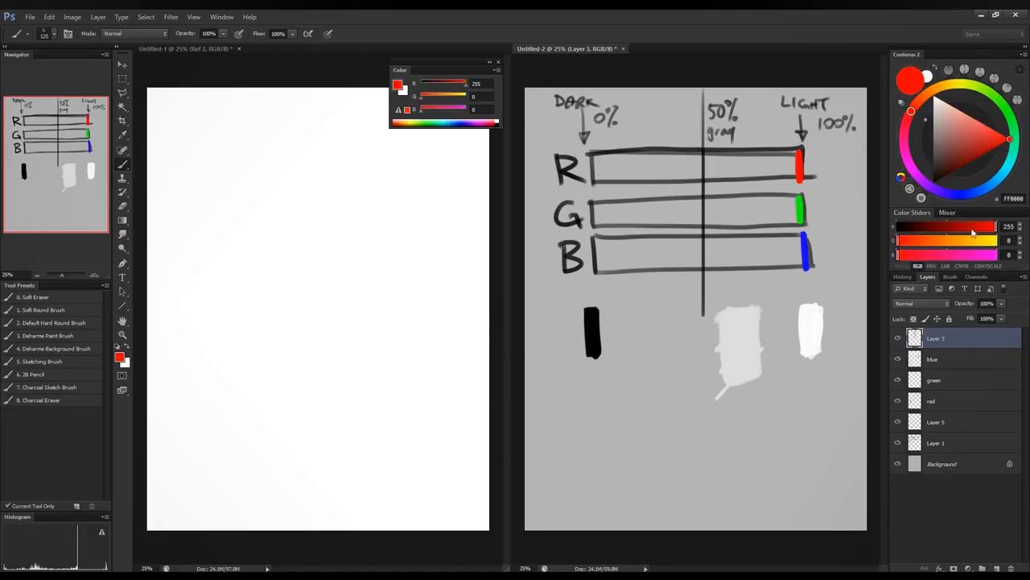
{"action": "left_click_drag", "start_coordinate": [972, 230], "coordinate": [1022, 232]}
{"action": "left_click_drag", "start_coordinate": [902, 240], "coordinate": [996, 255]}
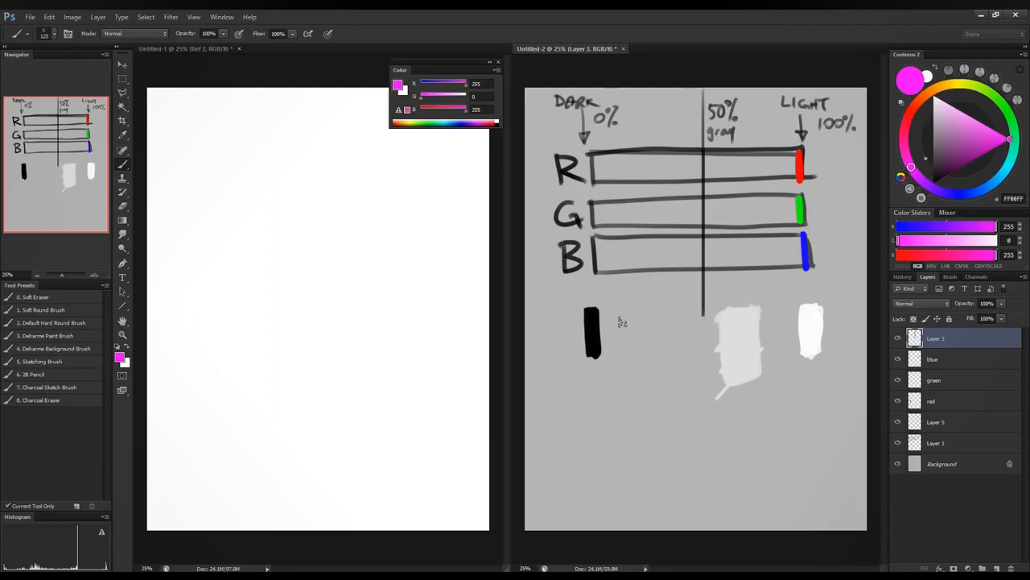
Step: Reduce the brush size and paint a yellow dot (255, 255, 0) between the black and light gray swatches
{"action": "left_click", "coordinate": [686, 322]}
{"action": "key", "text": "bracketleft"}
{"action": "key", "text": "bracketleft"}
{"action": "key", "text": "bracketleft"}
{"action": "key", "text": "bracketleft"}
{"action": "key", "text": "bracketleft"}
{"action": "key", "text": "bracketleft"}
{"action": "key", "text": "bracketleft"}
{"action": "mouse_move", "coordinate": [900, 242]}
{"action": "left_mouse_down"}
{"action": "mouse_move", "coordinate": [997, 243]}
{"action": "mouse_move", "coordinate": [897, 256]}
{"action": "left_mouse_up"}
{"action": "left_click", "coordinate": [685, 327]}
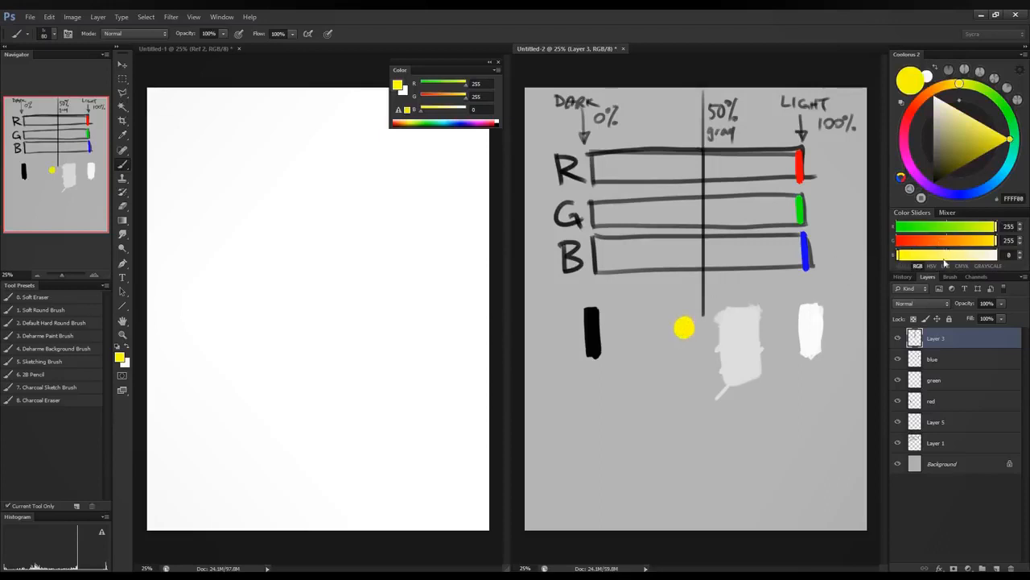
Step: Paint a red dot (255, 0, 0) and a magenta dot (255, 0, 255) in a column below the yellow dot
{"action": "left_click_drag", "start_coordinate": [953, 240], "coordinate": [870, 243]}
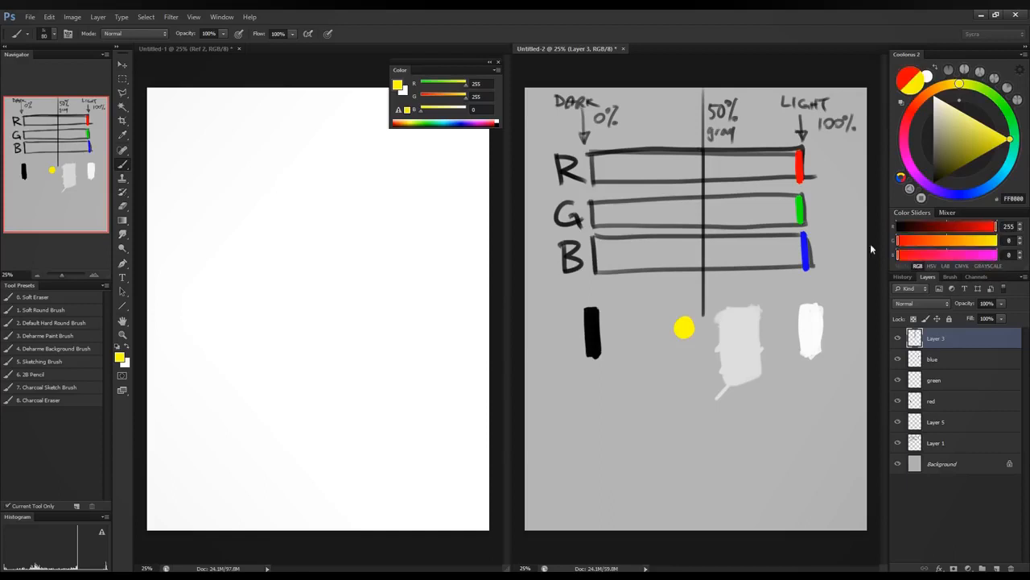
{"action": "left_click", "coordinate": [687, 351]}
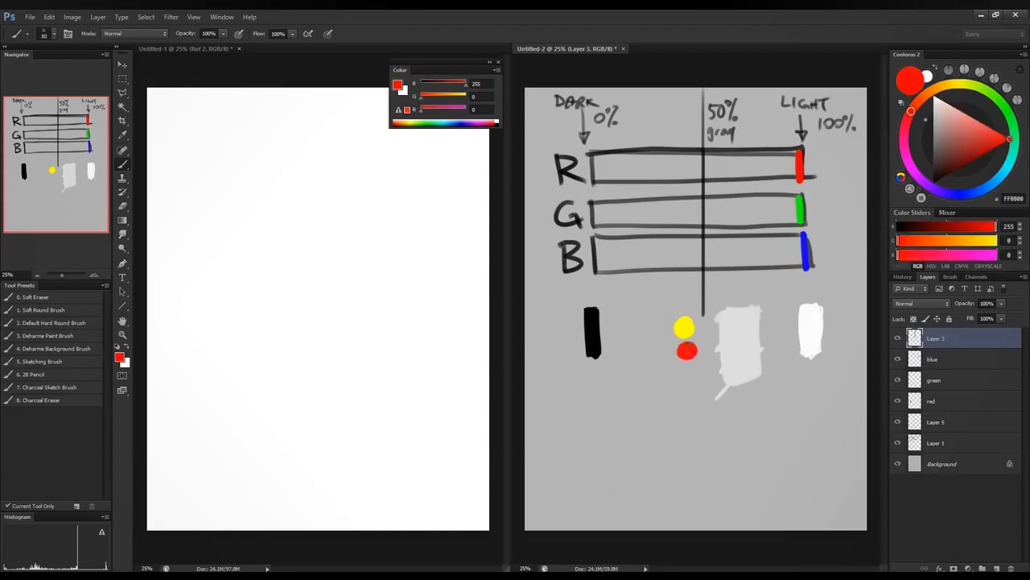
{"action": "left_click", "coordinate": [995, 254]}
{"action": "left_click", "coordinate": [689, 375]}
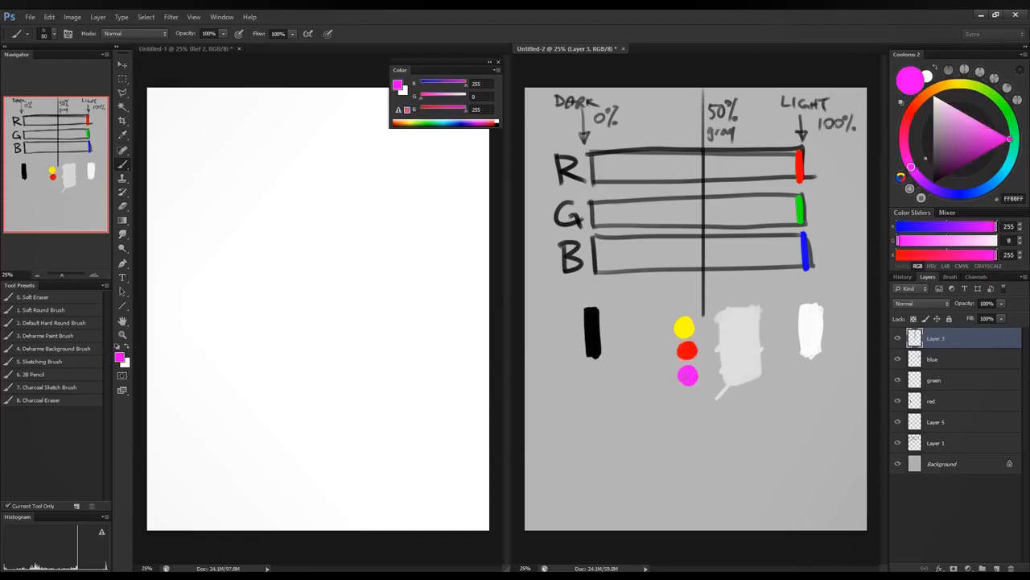
Step: Extend the dot column downward with a blue dot (0, 0, 255) and a green dot (0, 255, 0)
{"action": "left_click_drag", "start_coordinate": [996, 226], "coordinate": [875, 248]}
{"action": "left_click_drag", "start_coordinate": [686, 394], "coordinate": [690, 399]}
{"action": "left_click", "coordinate": [941, 254]}
{"action": "mouse_move", "coordinate": [939, 256]}
{"action": "left_mouse_down"}
{"action": "mouse_move", "coordinate": [893, 254]}
{"action": "mouse_move", "coordinate": [999, 240]}
{"action": "left_mouse_up"}
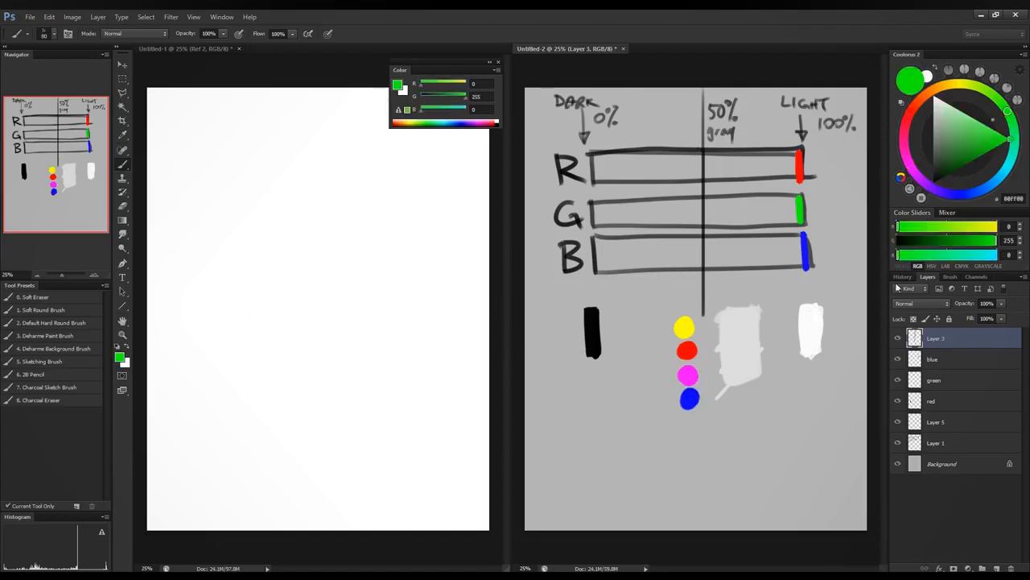
{"action": "left_click_drag", "start_coordinate": [692, 422], "coordinate": [693, 429]}
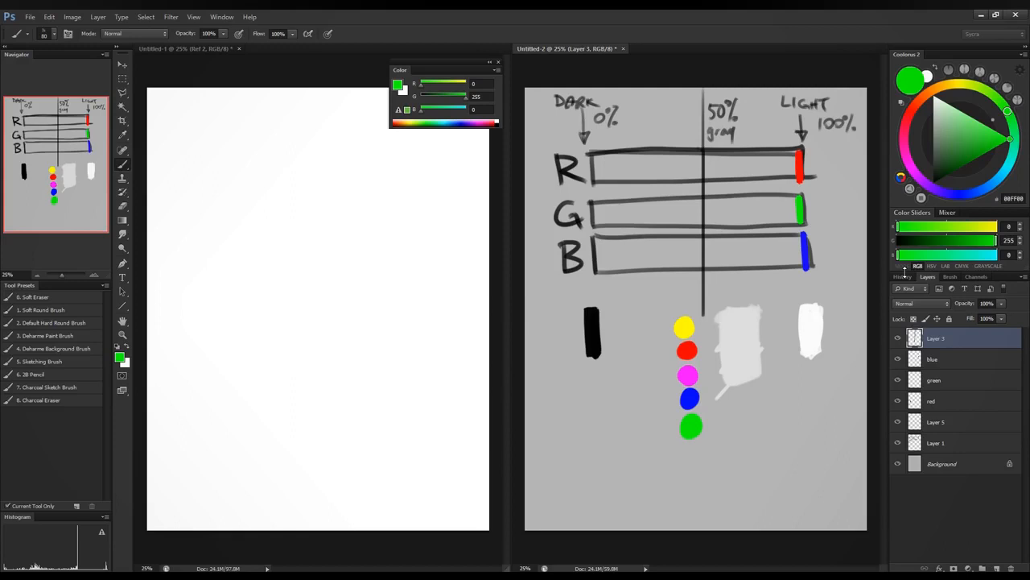
Step: Mix a near-neutral gray foreground color with red 97, green 101 and blue 98
{"action": "left_click", "coordinate": [935, 227]}
{"action": "left_click", "coordinate": [936, 240]}
{"action": "left_click", "coordinate": [934, 255]}
{"action": "left_click", "coordinate": [936, 242]}
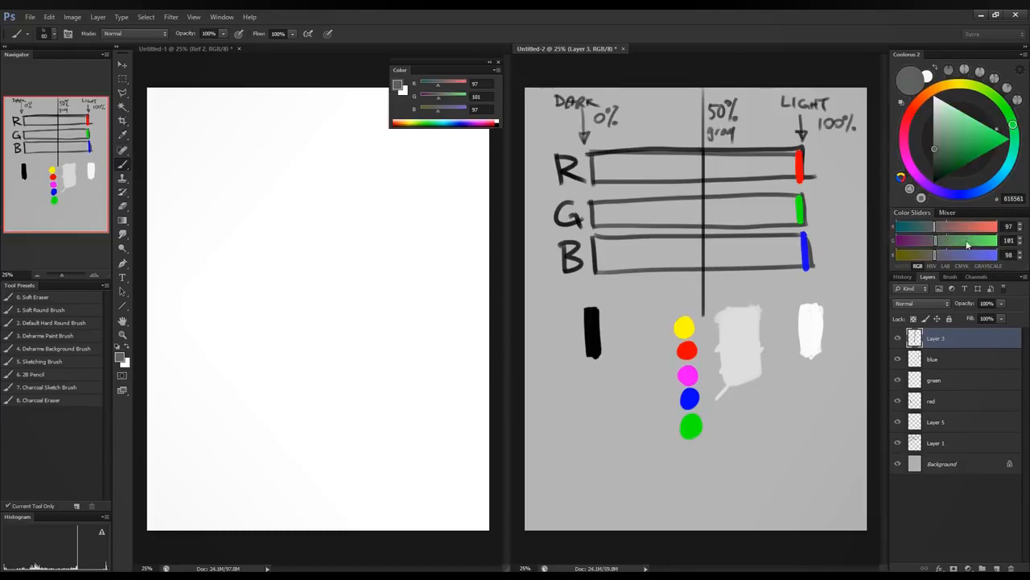
Step: Lower red to 66 and blue to 72, and raise green to 255 to shift the gray toward bright green
{"action": "left_click_drag", "start_coordinate": [935, 227], "coordinate": [923, 228]}
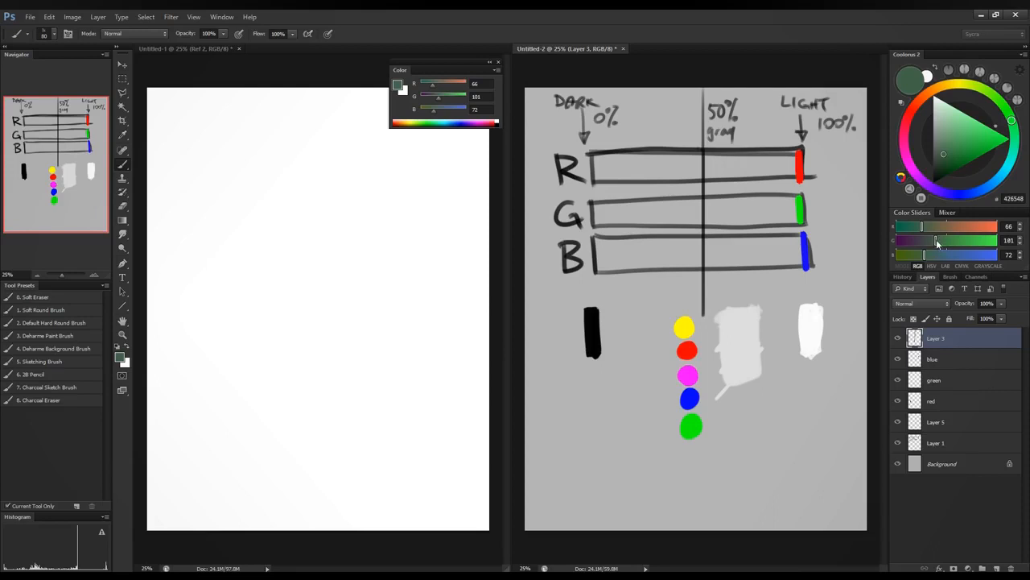
{"action": "left_click_drag", "start_coordinate": [937, 239], "coordinate": [966, 244]}
{"action": "left_click_drag", "start_coordinate": [972, 246], "coordinate": [1006, 250]}
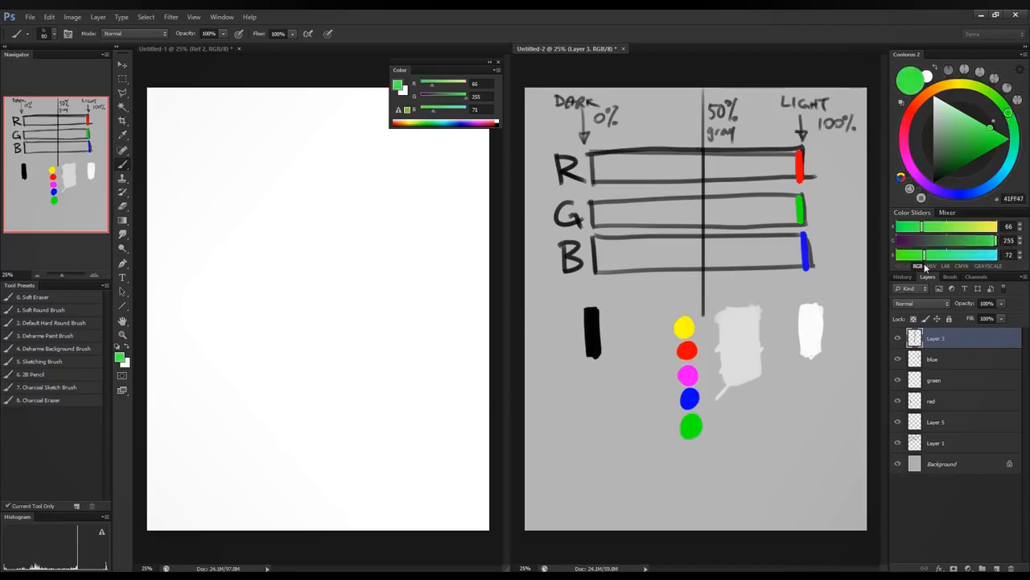
Step: Paint two dark green swatches beside the black stroke, using green 99 and green 51 with red and blue at 0
{"action": "left_click", "coordinate": [920, 231]}
{"action": "left_click", "coordinate": [935, 245]}
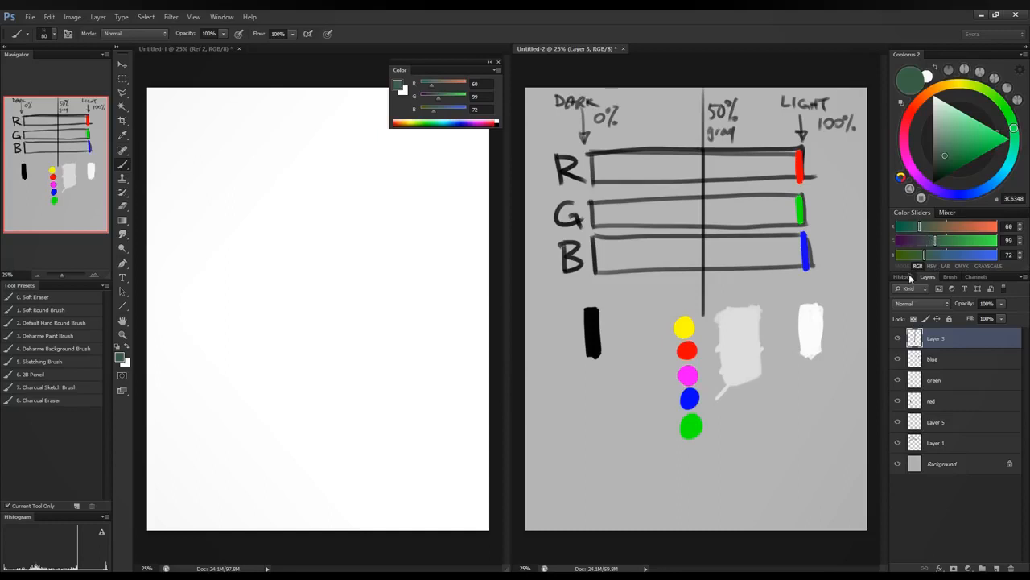
{"action": "left_click_drag", "start_coordinate": [920, 232], "coordinate": [886, 257]}
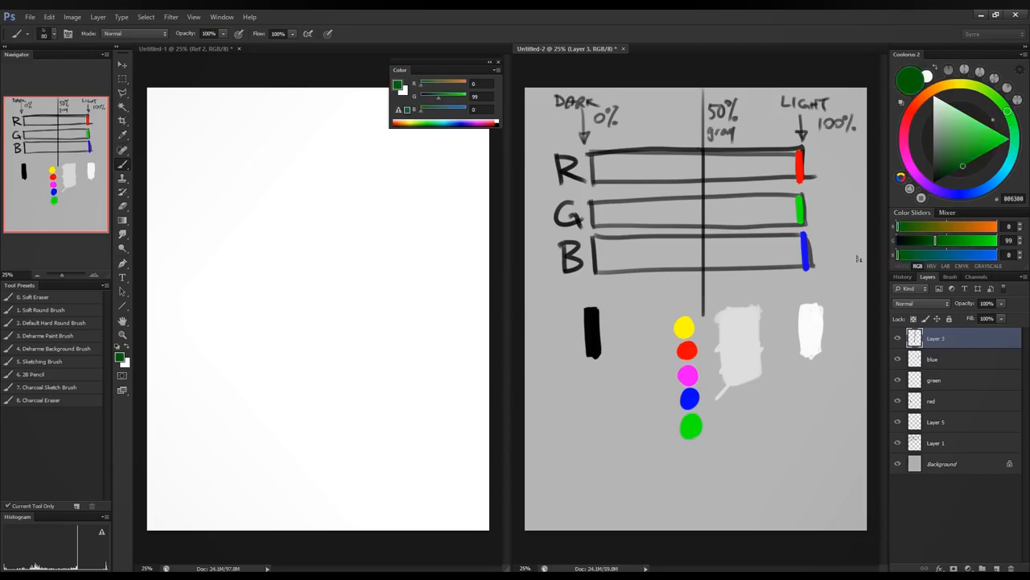
{"action": "mouse_move", "coordinate": [621, 291]}
{"action": "left_mouse_down"}
{"action": "mouse_move", "coordinate": [640, 285]}
{"action": "mouse_move", "coordinate": [636, 305]}
{"action": "mouse_move", "coordinate": [620, 294]}
{"action": "mouse_move", "coordinate": [640, 305]}
{"action": "left_mouse_up"}
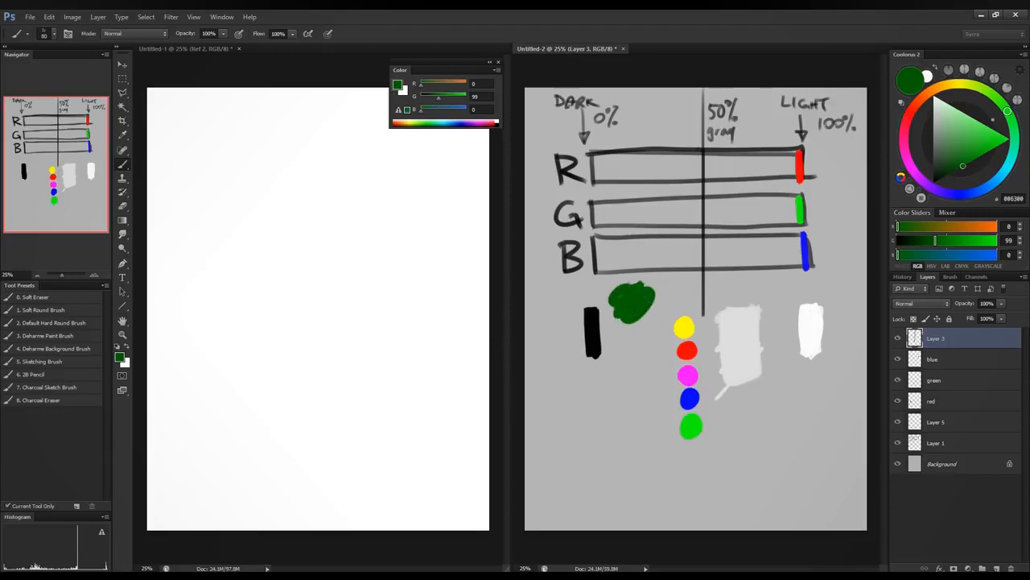
{"action": "left_click_drag", "start_coordinate": [933, 242], "coordinate": [917, 241]}
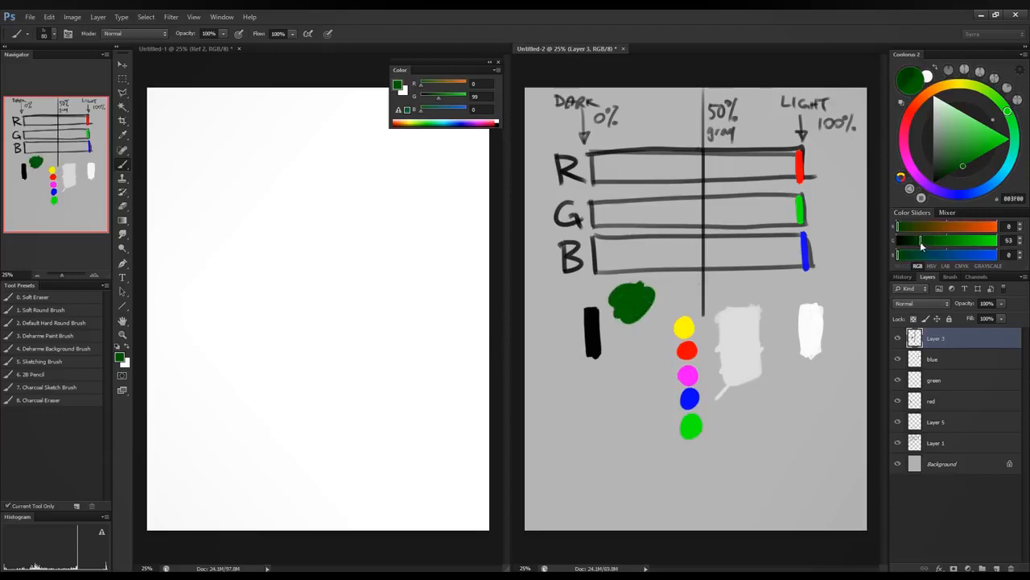
{"action": "mouse_move", "coordinate": [627, 338]}
{"action": "left_mouse_down"}
{"action": "mouse_move", "coordinate": [648, 354]}
{"action": "mouse_move", "coordinate": [620, 364]}
{"action": "mouse_move", "coordinate": [630, 362]}
{"action": "left_mouse_up"}
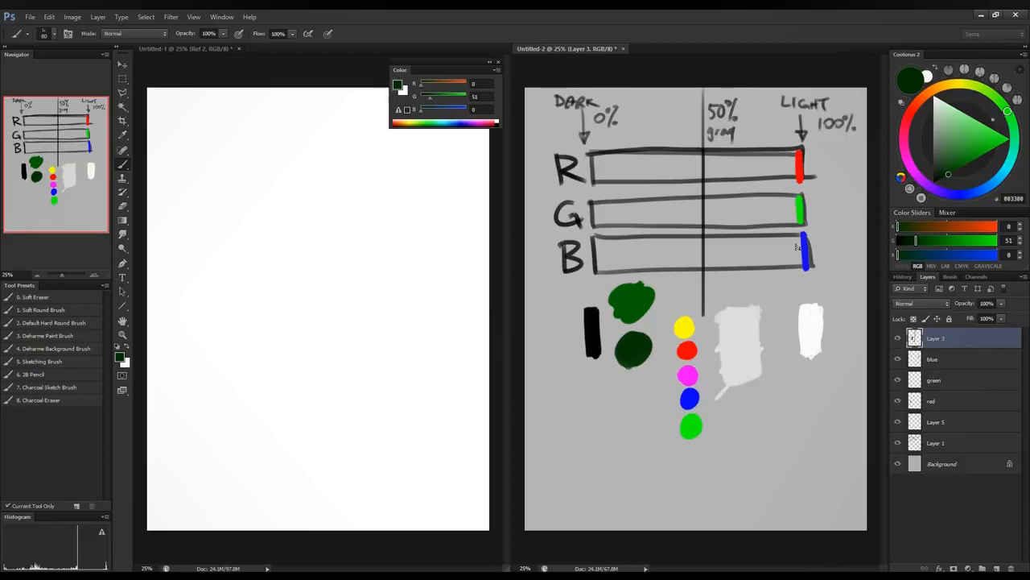
Step: Demonstrate picking hues on the color wheel, from dark brown through light blue-violet and purple to salmon (255, 134, 124)
{"action": "left_click", "coordinate": [935, 90]}
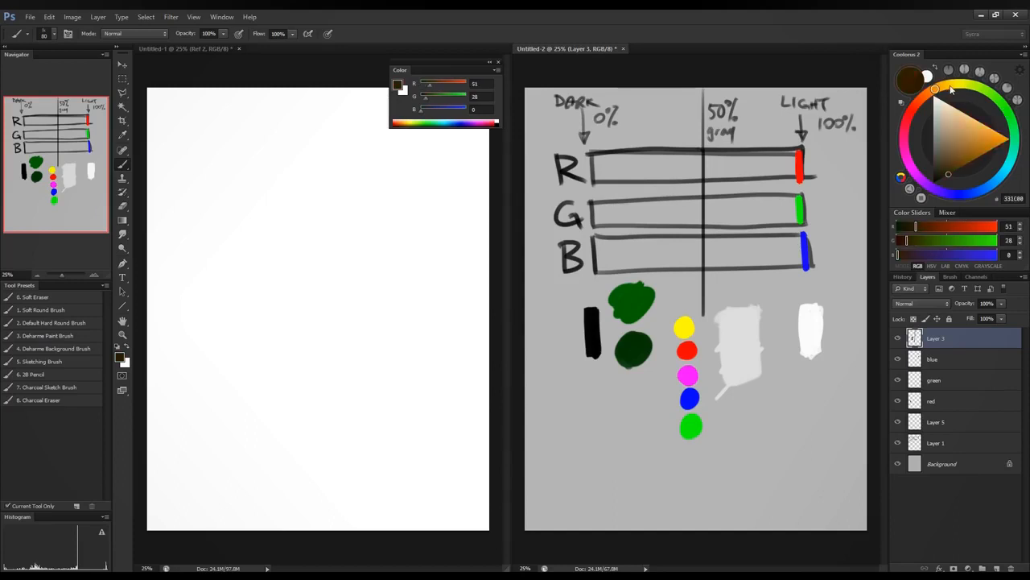
{"action": "left_click", "coordinate": [998, 180]}
{"action": "left_click", "coordinate": [979, 121]}
{"action": "left_click", "coordinate": [953, 194]}
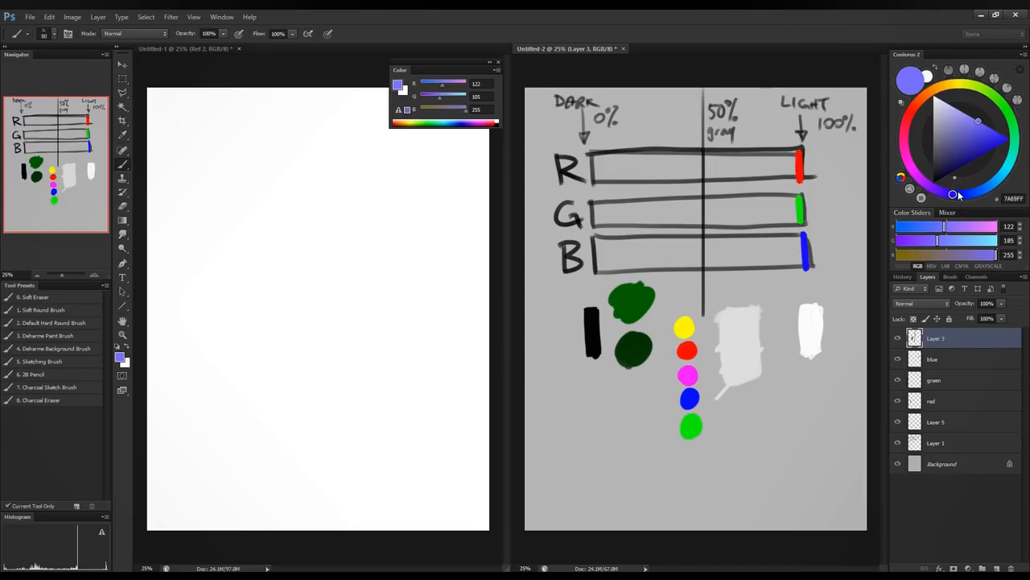
{"action": "left_click", "coordinate": [962, 102]}
{"action": "mouse_move", "coordinate": [937, 88]}
{"action": "left_mouse_down"}
{"action": "mouse_move", "coordinate": [1001, 101]}
{"action": "mouse_move", "coordinate": [952, 209]}
{"action": "mouse_move", "coordinate": [1004, 107]}
{"action": "mouse_move", "coordinate": [945, 190]}
{"action": "left_mouse_up"}
{"action": "left_click", "coordinate": [977, 113]}
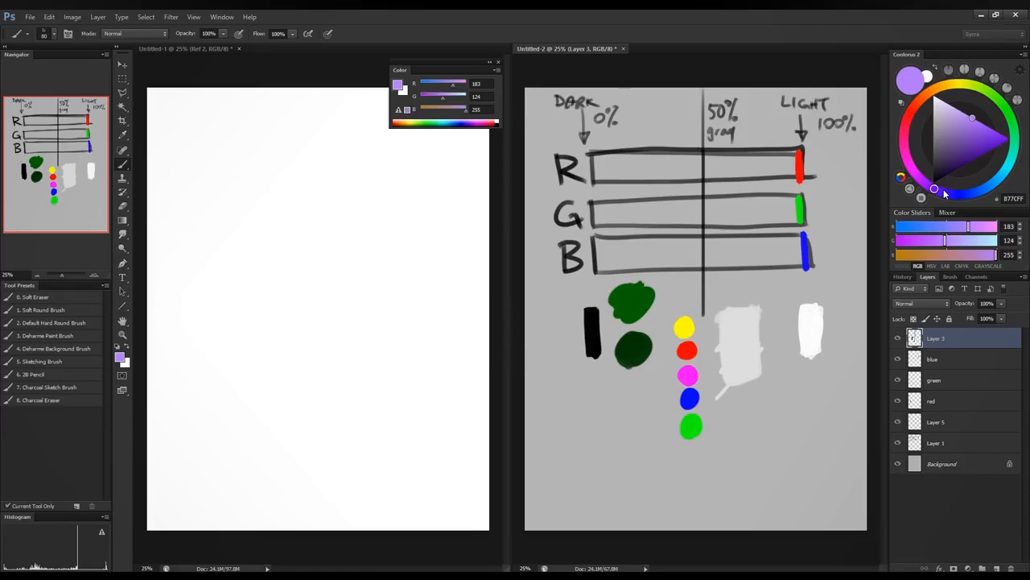
{"action": "left_click", "coordinate": [914, 107]}
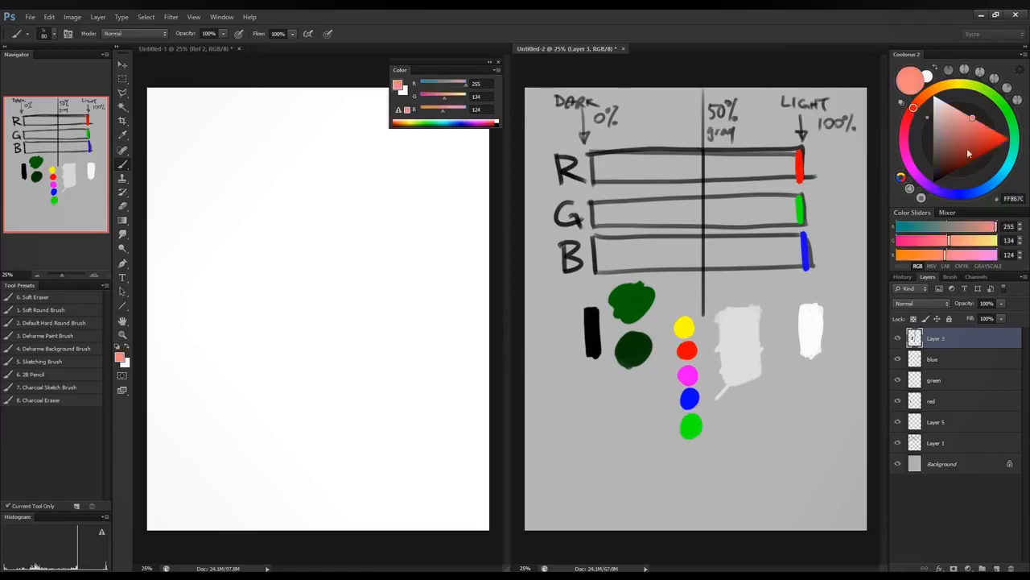
Step: Paint red, blue and yellow swatches around the area below the black stroke, sampling the yellow from the dot column
{"action": "left_click_drag", "start_coordinate": [970, 151], "coordinate": [1026, 155]}
{"action": "mouse_move", "coordinate": [576, 406]}
{"action": "left_mouse_down"}
{"action": "mouse_move", "coordinate": [602, 428]}
{"action": "mouse_move", "coordinate": [581, 401]}
{"action": "mouse_move", "coordinate": [566, 423]}
{"action": "mouse_move", "coordinate": [614, 409]}
{"action": "mouse_move", "coordinate": [631, 438]}
{"action": "mouse_move", "coordinate": [647, 424]}
{"action": "mouse_move", "coordinate": [646, 455]}
{"action": "left_mouse_up"}
{"action": "left_click", "coordinate": [959, 194]}
{"action": "left_click", "coordinate": [684, 327], "text": "alt"}
{"action": "mouse_move", "coordinate": [559, 362]}
{"action": "left_mouse_down"}
{"action": "mouse_move", "coordinate": [552, 378]}
{"action": "mouse_move", "coordinate": [575, 377]}
{"action": "mouse_move", "coordinate": [549, 352]}
{"action": "left_mouse_up"}
Step: Blend sampled yellow and red into an orange gradation below the red swatch, resampling the mixed tones
{"action": "left_click", "coordinate": [555, 366], "text": "alt"}
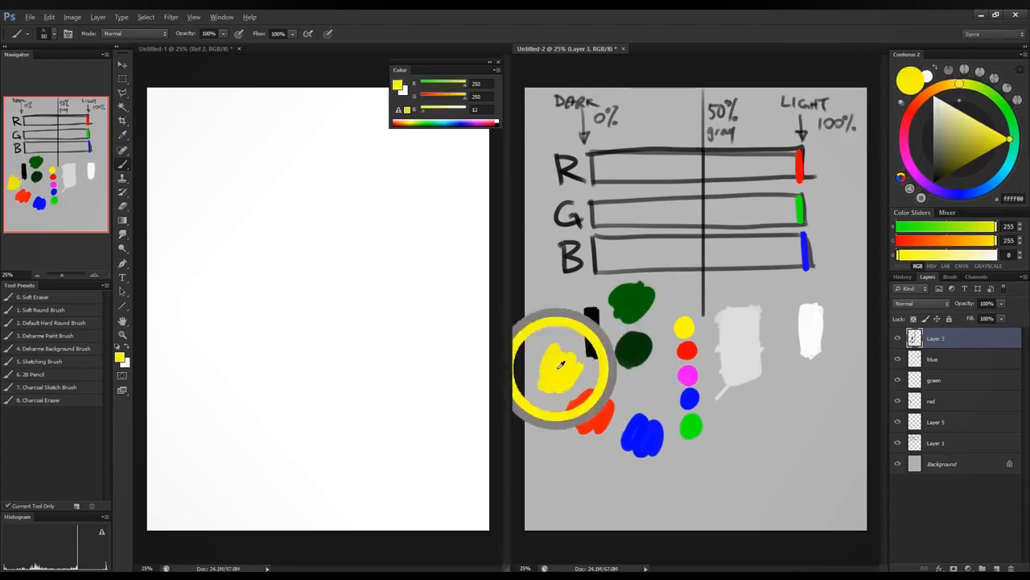
{"action": "mouse_move", "coordinate": [559, 441]}
{"action": "left_mouse_down"}
{"action": "mouse_move", "coordinate": [558, 474]}
{"action": "mouse_move", "coordinate": [590, 453]}
{"action": "mouse_move", "coordinate": [588, 475]}
{"action": "mouse_move", "coordinate": [592, 451]}
{"action": "mouse_move", "coordinate": [585, 476]}
{"action": "mouse_move", "coordinate": [597, 478]}
{"action": "mouse_move", "coordinate": [604, 469]}
{"action": "mouse_move", "coordinate": [578, 464]}
{"action": "mouse_move", "coordinate": [570, 475]}
{"action": "left_mouse_up"}
{"action": "left_click", "coordinate": [560, 370], "text": "alt"}
{"action": "left_click", "coordinate": [590, 405], "text": "alt"}
{"action": "left_click", "coordinate": [591, 454], "text": "alt"}
{"action": "left_click", "coordinate": [580, 454], "text": "alt"}
{"action": "left_click", "coordinate": [588, 458], "text": "alt"}
Step: Mix sampled blue into the orange to paint muted purple and tan patches, and resample the yellow-orange
{"action": "left_click", "coordinate": [642, 438], "text": "alt"}
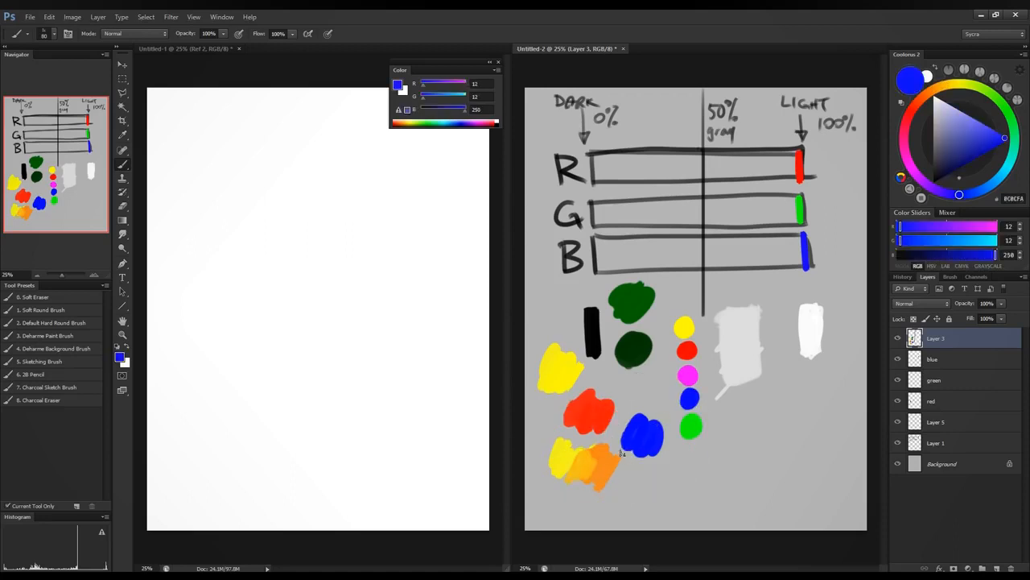
{"action": "mouse_move", "coordinate": [623, 453]}
{"action": "left_mouse_down"}
{"action": "mouse_move", "coordinate": [616, 464]}
{"action": "mouse_move", "coordinate": [640, 472]}
{"action": "mouse_move", "coordinate": [629, 459]}
{"action": "mouse_move", "coordinate": [583, 482]}
{"action": "mouse_move", "coordinate": [586, 470]}
{"action": "mouse_move", "coordinate": [570, 491]}
{"action": "left_mouse_up"}
{"action": "left_click", "coordinate": [619, 457], "text": "alt"}
{"action": "left_click", "coordinate": [624, 458], "text": "alt"}
{"action": "left_click", "coordinate": [586, 469], "text": "alt"}
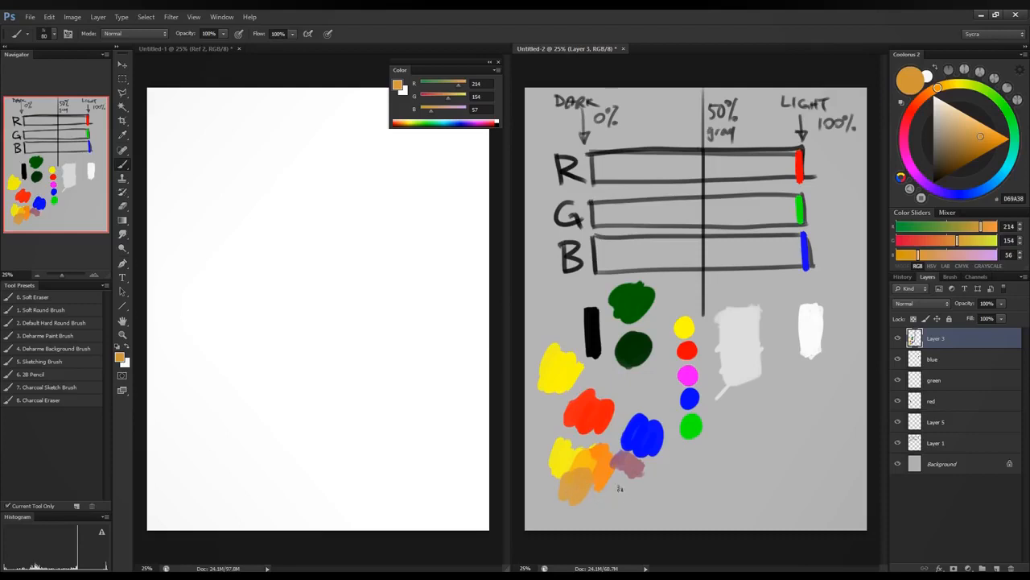
{"action": "left_click", "coordinate": [585, 458], "text": "alt"}
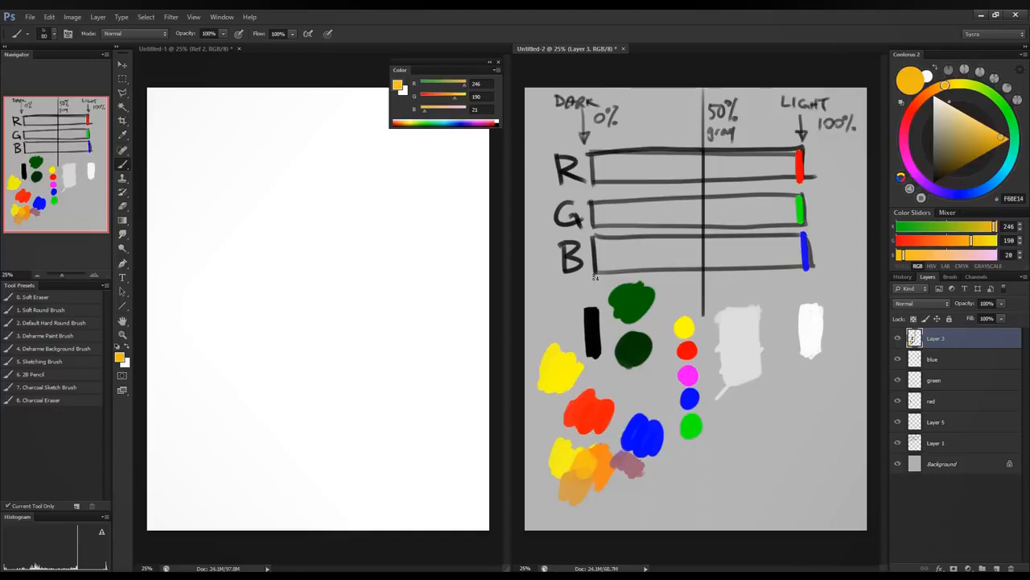
Step: Mix a dark blue-gray foreground color with red 44, green 66 and blue 74
{"action": "left_click", "coordinate": [914, 227]}
{"action": "left_click", "coordinate": [923, 240]}
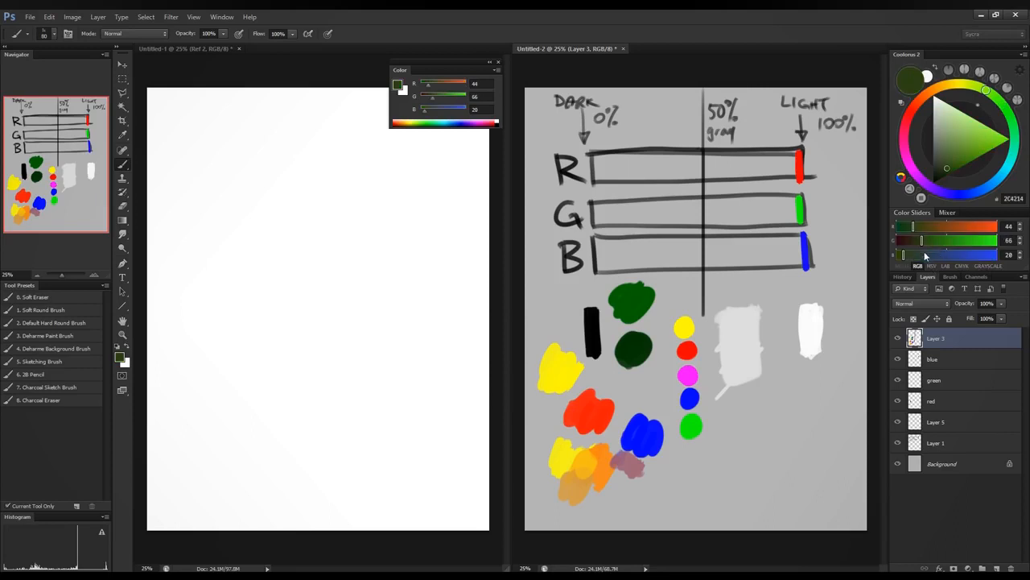
{"action": "left_click", "coordinate": [925, 254]}
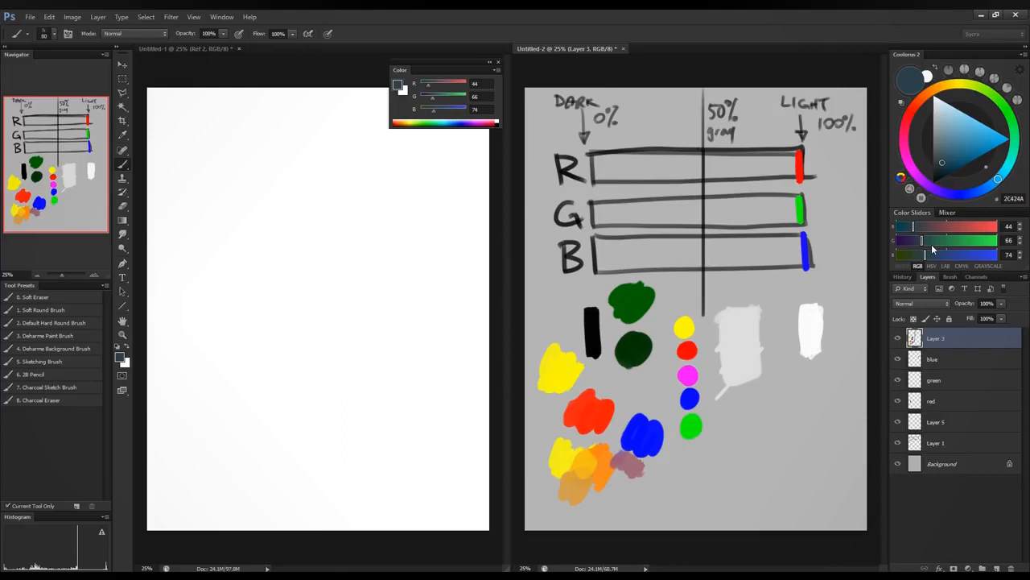
Step: Paint a hot pink swatch (255, 0, 156) and a coral pink swatch (255, 70, 109) near the white stroke
{"action": "left_click_drag", "start_coordinate": [940, 229], "coordinate": [958, 256]}
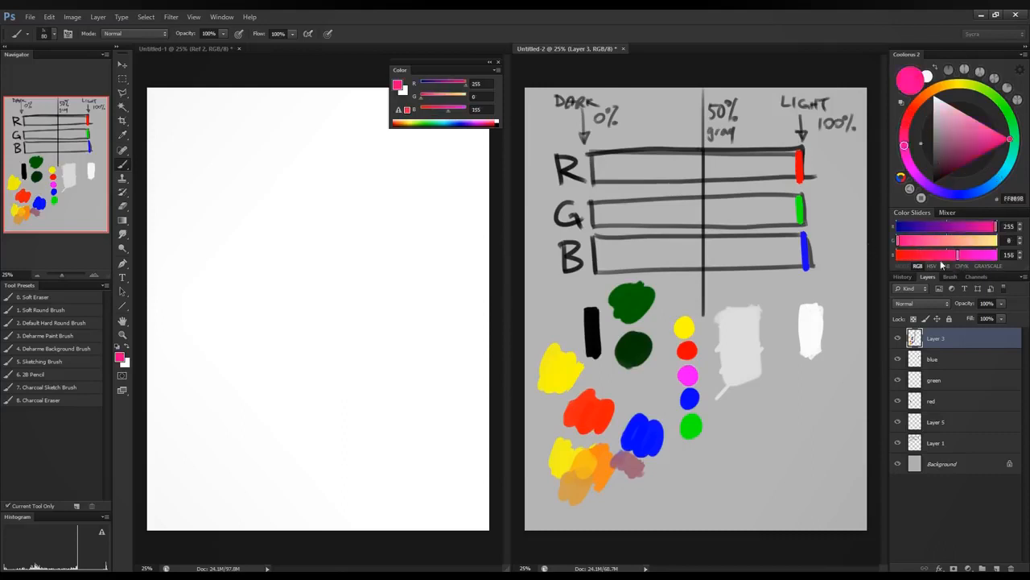
{"action": "mouse_move", "coordinate": [781, 352]}
{"action": "left_mouse_down"}
{"action": "mouse_move", "coordinate": [774, 359]}
{"action": "mouse_move", "coordinate": [785, 336]}
{"action": "left_mouse_up"}
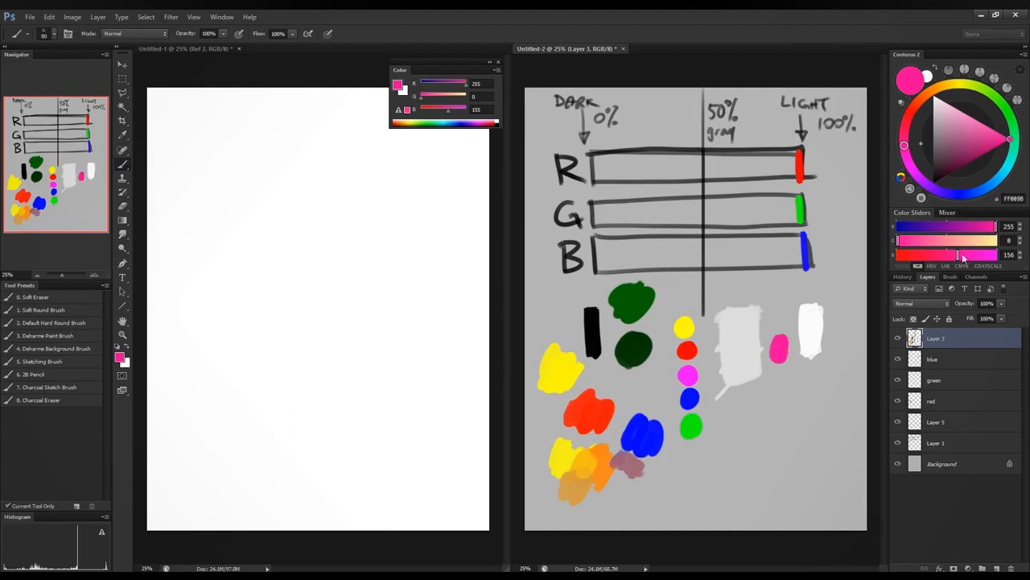
{"action": "mouse_move", "coordinate": [958, 256]}
{"action": "left_mouse_down"}
{"action": "mouse_move", "coordinate": [939, 256]}
{"action": "mouse_move", "coordinate": [980, 255]}
{"action": "left_mouse_up"}
{"action": "mouse_move", "coordinate": [901, 241]}
{"action": "left_mouse_down"}
{"action": "mouse_move", "coordinate": [946, 240]}
{"action": "mouse_move", "coordinate": [927, 241]}
{"action": "left_mouse_up"}
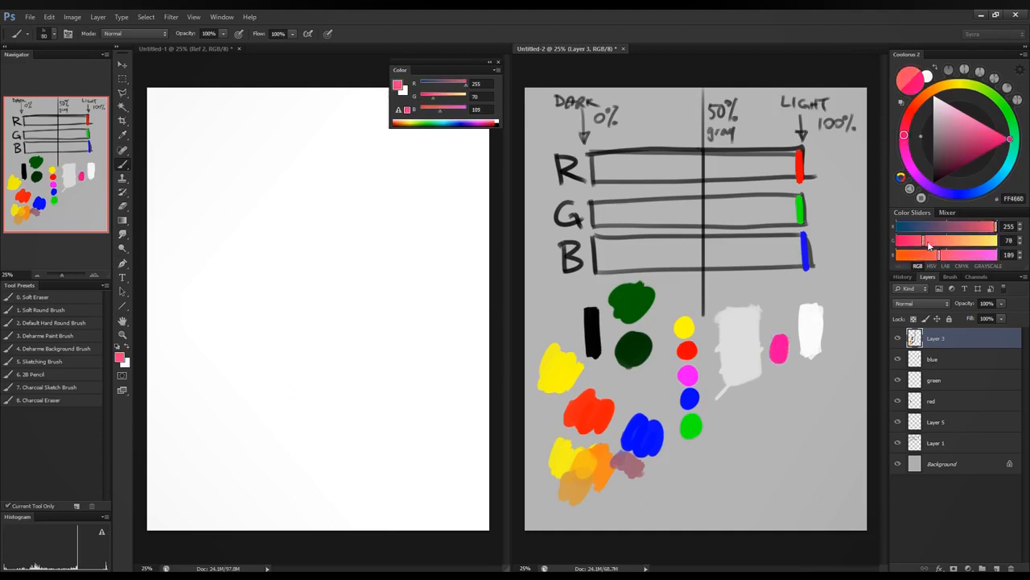
{"action": "left_click_drag", "start_coordinate": [803, 358], "coordinate": [797, 386]}
Step: Paint a yellow swatch (255, 255, 0) beside the white stroke and a green swatch (0, 255, 0) below the light gray one
{"action": "left_click_drag", "start_coordinate": [984, 241], "coordinate": [1003, 243]}
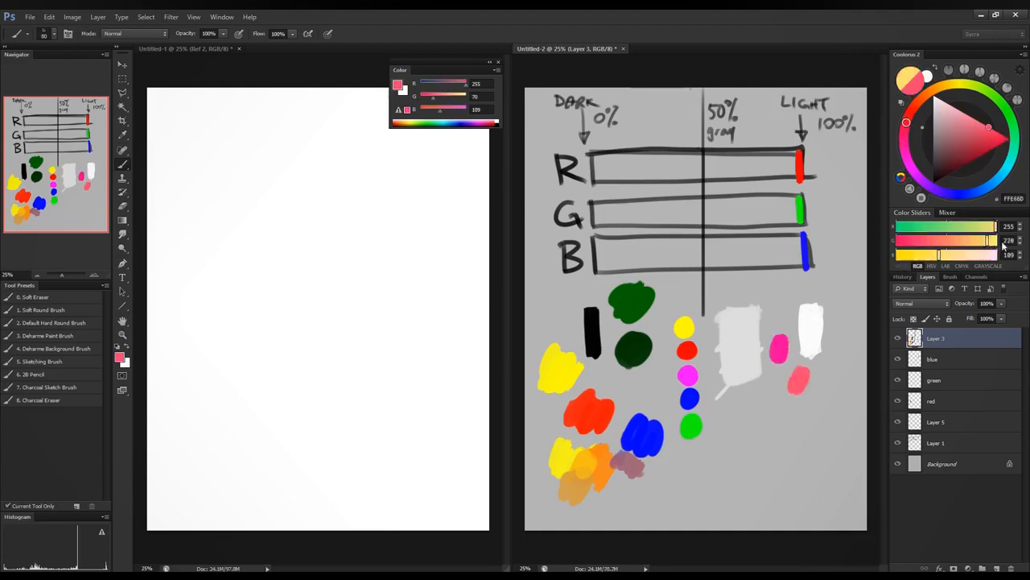
{"action": "left_click_drag", "start_coordinate": [935, 257], "coordinate": [895, 256]}
{"action": "mouse_move", "coordinate": [844, 377]}
{"action": "left_mouse_down"}
{"action": "mouse_move", "coordinate": [834, 358]}
{"action": "mouse_move", "coordinate": [846, 353]}
{"action": "left_mouse_up"}
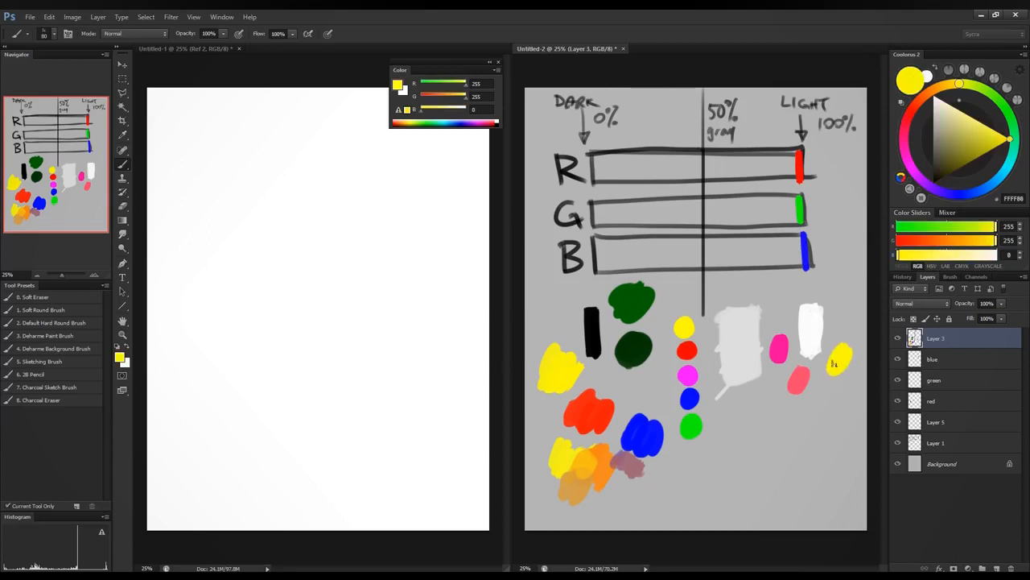
{"action": "left_click_drag", "start_coordinate": [995, 228], "coordinate": [867, 263]}
{"action": "mouse_move", "coordinate": [764, 385]}
{"action": "left_mouse_down"}
{"action": "mouse_move", "coordinate": [750, 414]}
{"action": "mouse_move", "coordinate": [771, 403]}
{"action": "mouse_move", "coordinate": [765, 418]}
{"action": "left_mouse_up"}
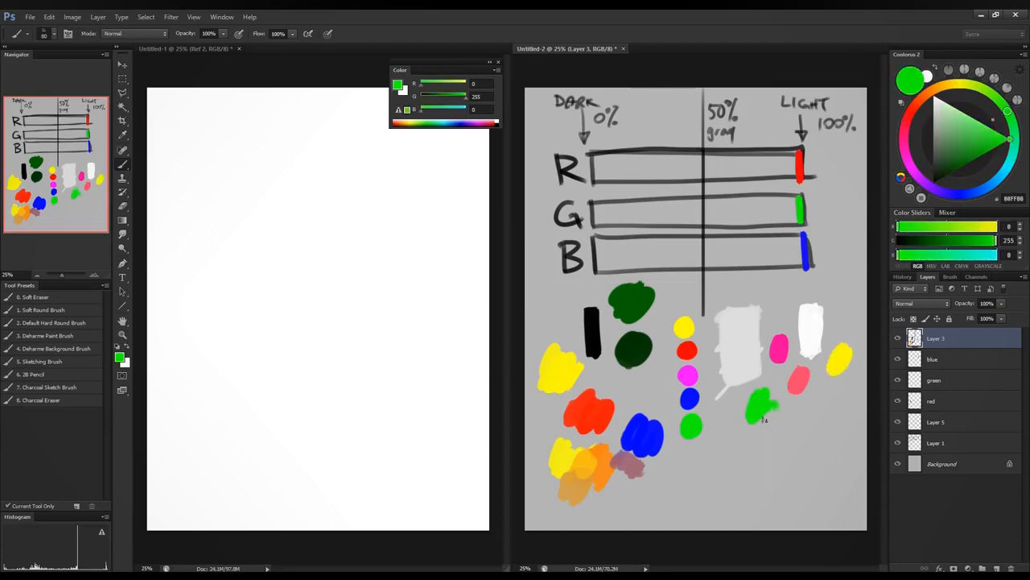
Step: Mix a grayish pink with red 172, green 153 and blue 153, and paint a swatch below the coral one
{"action": "left_click", "coordinate": [964, 227]}
{"action": "left_click", "coordinate": [958, 241]}
{"action": "left_click", "coordinate": [957, 254]}
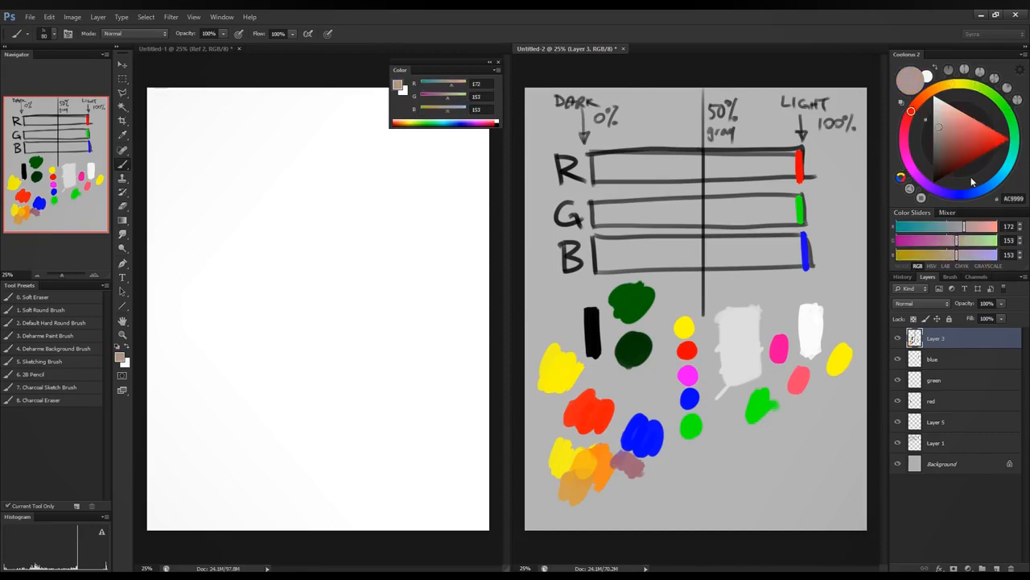
{"action": "mouse_move", "coordinate": [799, 425]}
{"action": "left_mouse_down"}
{"action": "mouse_move", "coordinate": [787, 439]}
{"action": "mouse_move", "coordinate": [797, 441]}
{"action": "mouse_move", "coordinate": [804, 416]}
{"action": "mouse_move", "coordinate": [808, 441]}
{"action": "left_mouse_up"}
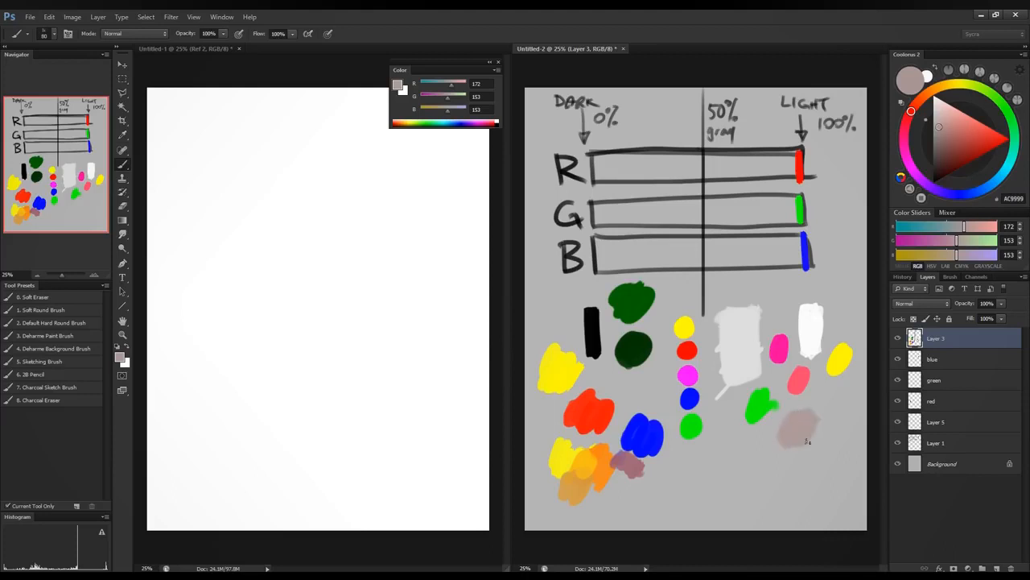
Step: Paint a tan swatch (182, 153, 133) beside the grayish pink one and a yellowish tan swatch (182, 163, 133) below them
{"action": "left_click", "coordinate": [954, 256]}
{"action": "left_click", "coordinate": [949, 256]}
{"action": "left_click", "coordinate": [969, 227]}
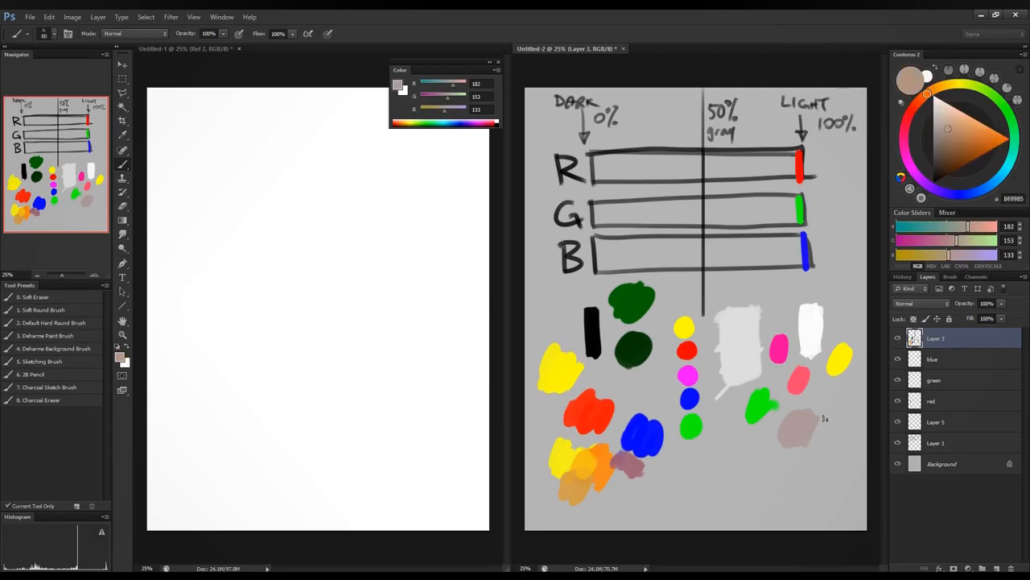
{"action": "mouse_move", "coordinate": [825, 419]}
{"action": "left_mouse_down"}
{"action": "mouse_move", "coordinate": [837, 435]}
{"action": "mouse_move", "coordinate": [827, 421]}
{"action": "left_mouse_up"}
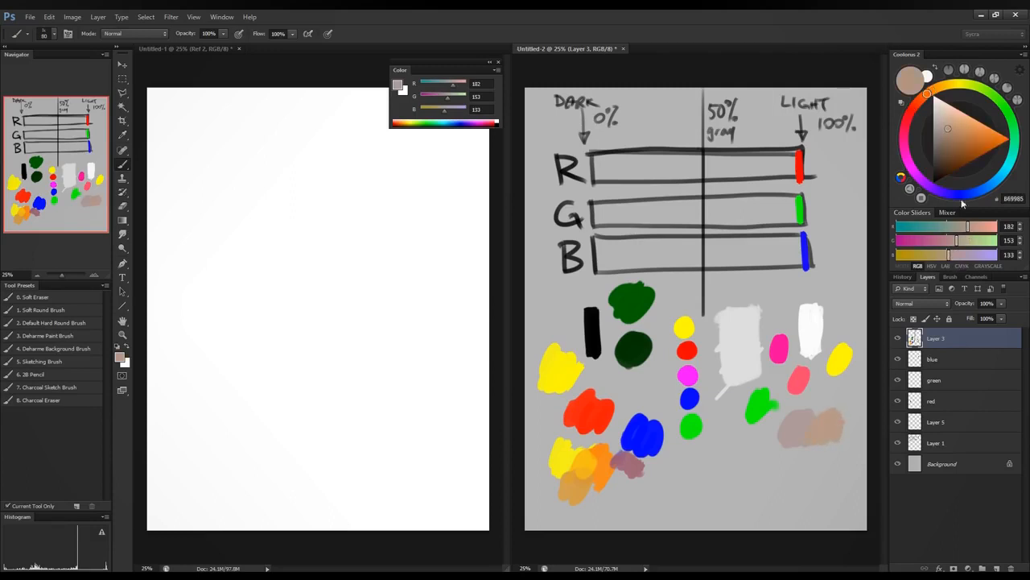
{"action": "left_click", "coordinate": [959, 240]}
{"action": "left_click", "coordinate": [960, 241]}
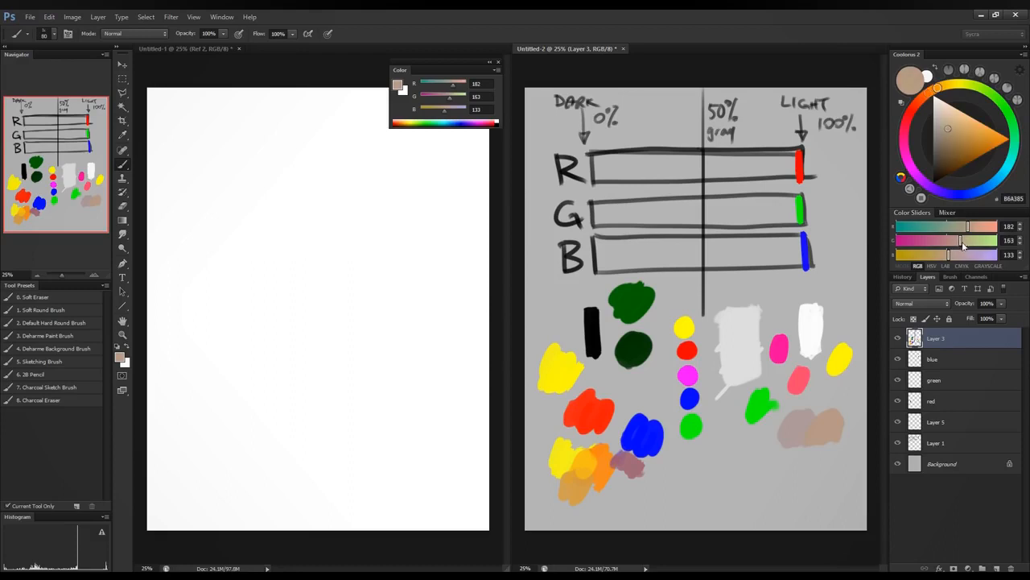
{"action": "mouse_move", "coordinate": [814, 441]}
{"action": "left_mouse_down"}
{"action": "mouse_move", "coordinate": [795, 469]}
{"action": "mouse_move", "coordinate": [809, 472]}
{"action": "mouse_move", "coordinate": [819, 444]}
{"action": "left_mouse_up"}
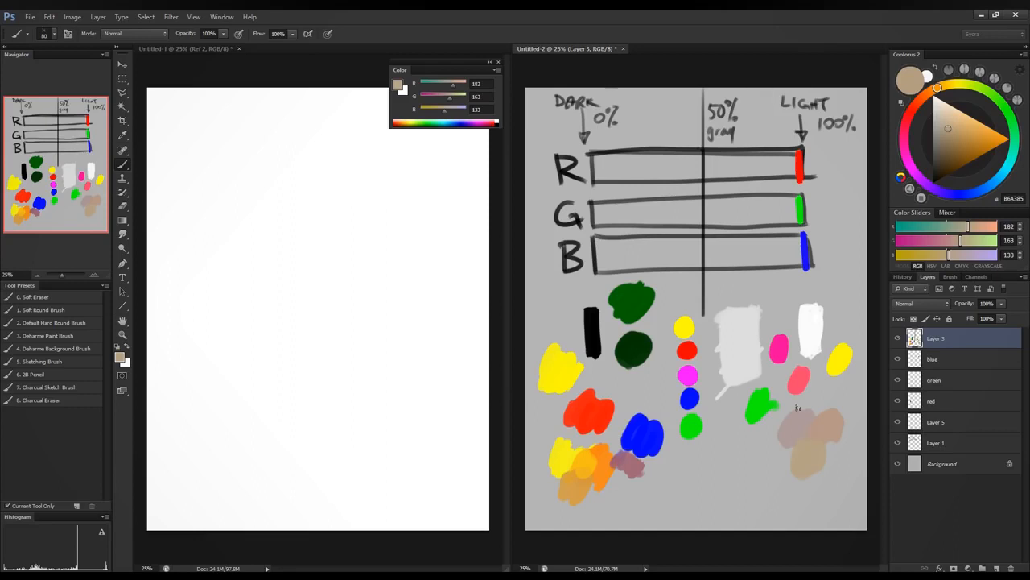
Step: Open the foreground color picker and place it over the blank white canvas, clear of the swatches
{"action": "left_click", "coordinate": [119, 357]}
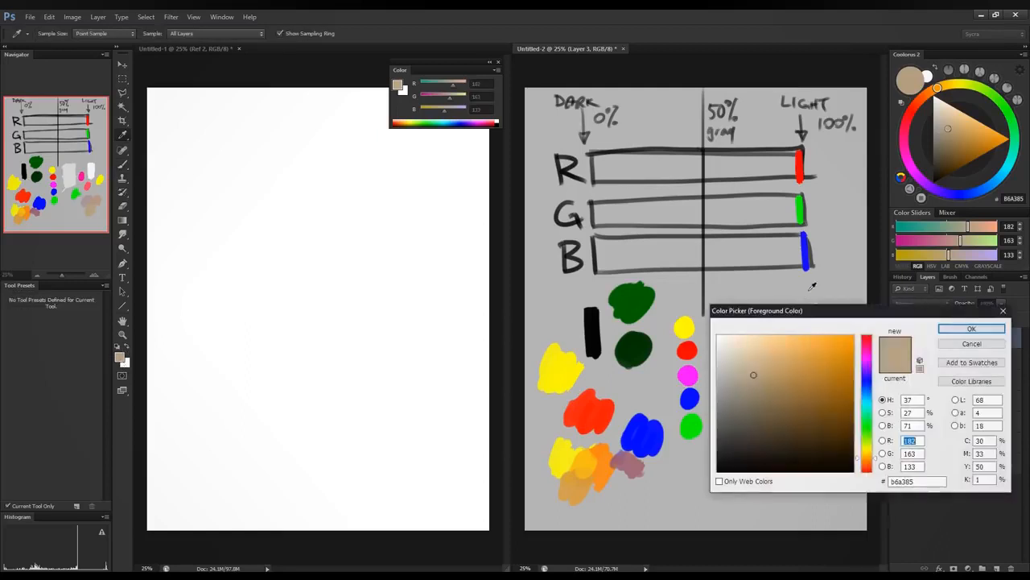
{"action": "left_click_drag", "start_coordinate": [810, 311], "coordinate": [276, 199]}
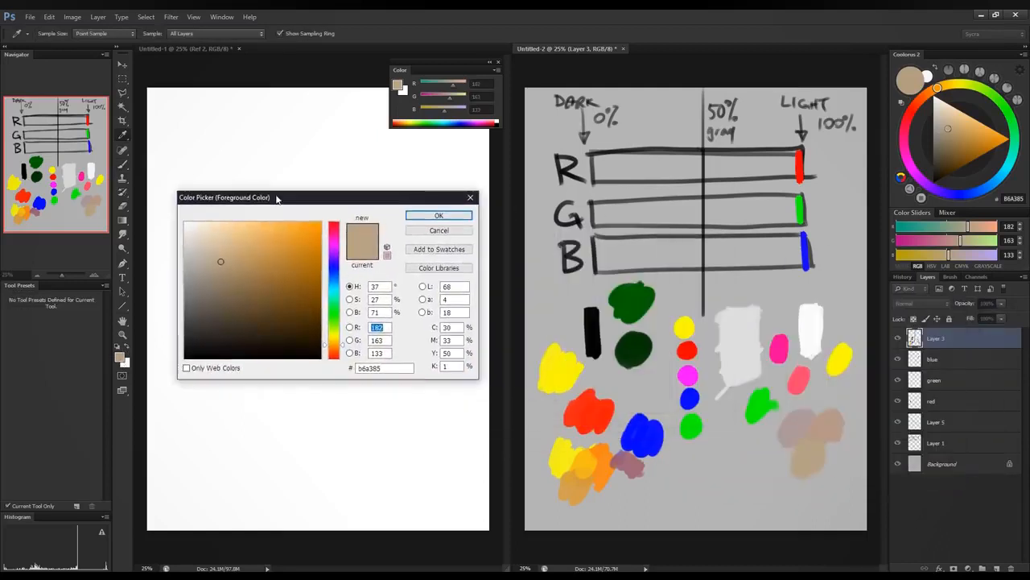
Step: Try a light orange, a saturated orange (255, 180, 0) and a dark brown in the color picker
{"action": "mouse_move", "coordinate": [226, 255]}
{"action": "left_mouse_down"}
{"action": "mouse_move", "coordinate": [301, 253]}
{"action": "mouse_move", "coordinate": [250, 332]}
{"action": "mouse_move", "coordinate": [254, 240]}
{"action": "left_mouse_up"}
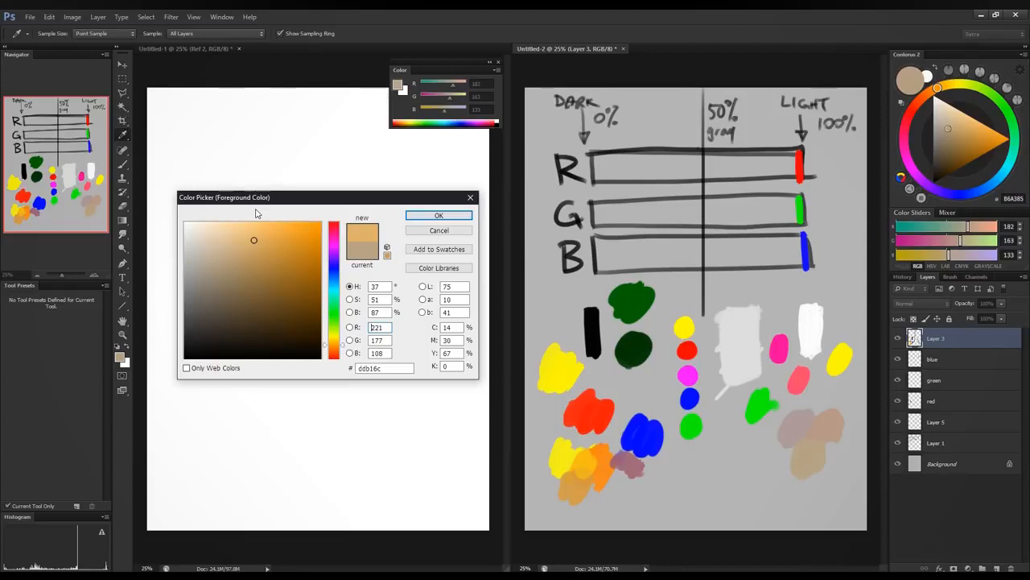
{"action": "left_click", "coordinate": [335, 344]}
{"action": "left_click_drag", "start_coordinate": [312, 274], "coordinate": [332, 204]}
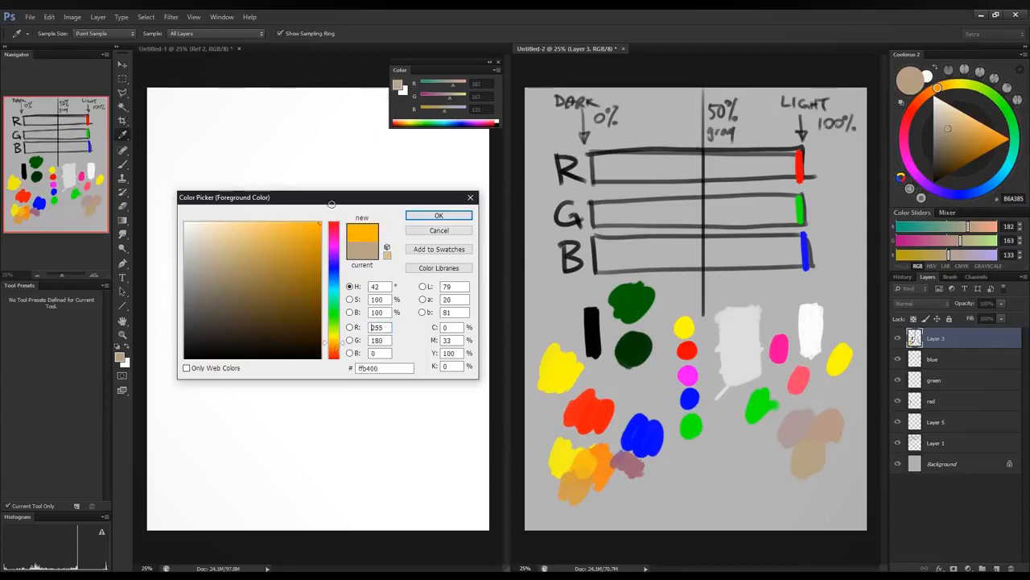
{"action": "left_click", "coordinate": [259, 307]}
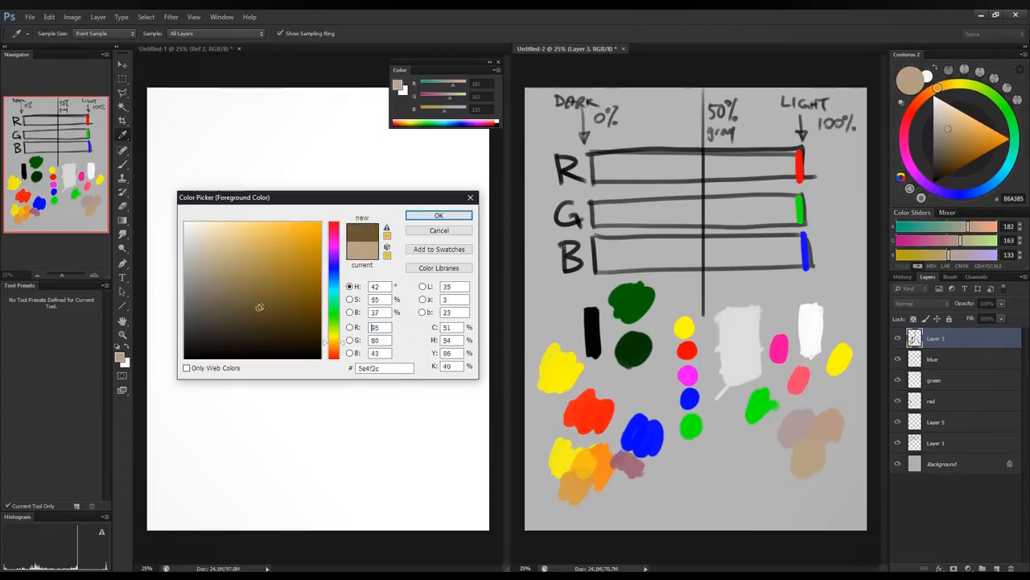
{"action": "mouse_move", "coordinate": [259, 307]}
{"action": "left_mouse_down"}
{"action": "mouse_move", "coordinate": [290, 285]}
{"action": "mouse_move", "coordinate": [202, 239]}
{"action": "mouse_move", "coordinate": [220, 253]}
{"action": "mouse_move", "coordinate": [283, 246]}
{"action": "mouse_move", "coordinate": [266, 300]}
{"action": "mouse_move", "coordinate": [230, 312]}
{"action": "mouse_move", "coordinate": [256, 317]}
{"action": "left_mouse_up"}
Step: Choose a vivid green foreground color (14, 251, 81) and paint a round swatch below the column of colored dots
{"action": "left_click", "coordinate": [337, 308]}
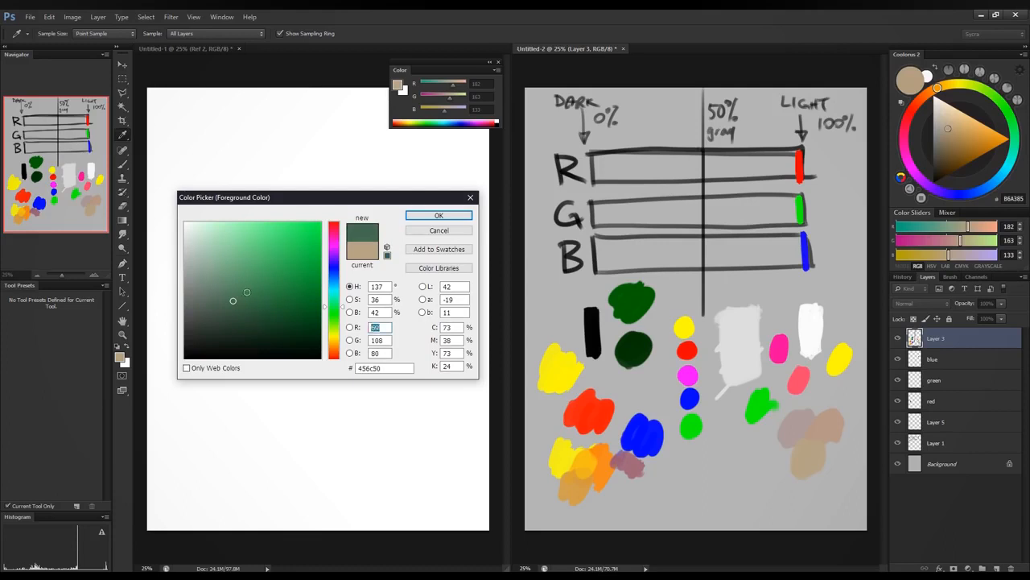
{"action": "left_click", "coordinate": [302, 228]}
{"action": "left_click_drag", "start_coordinate": [302, 229], "coordinate": [313, 224]}
{"action": "left_click", "coordinate": [439, 216]}
{"action": "mouse_move", "coordinate": [712, 481]}
{"action": "left_mouse_down"}
{"action": "mouse_move", "coordinate": [720, 454]}
{"action": "mouse_move", "coordinate": [708, 479]}
{"action": "mouse_move", "coordinate": [734, 455]}
{"action": "left_mouse_up"}
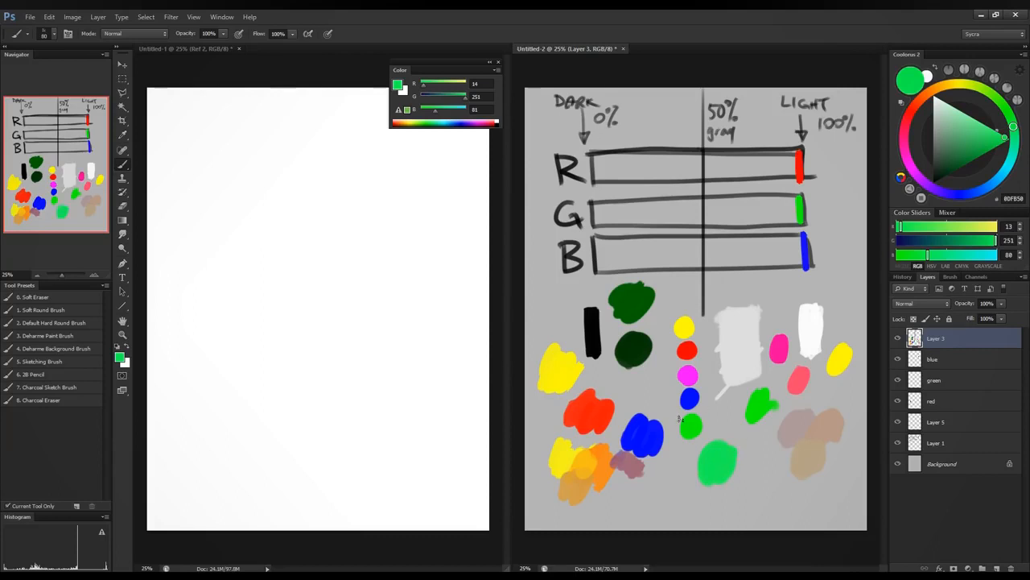
Step: Paint a dark green swatch (43, 88, 56) beside the vivid green one and outline the three muted swatches in the same color
{"action": "left_click", "coordinate": [119, 356]}
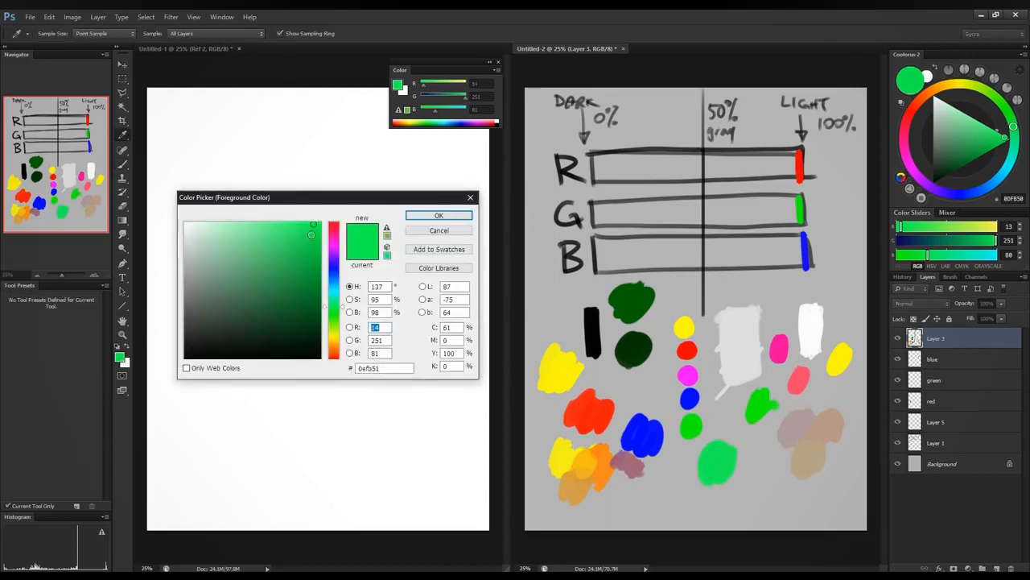
{"action": "left_click_drag", "start_coordinate": [311, 235], "coordinate": [255, 312]}
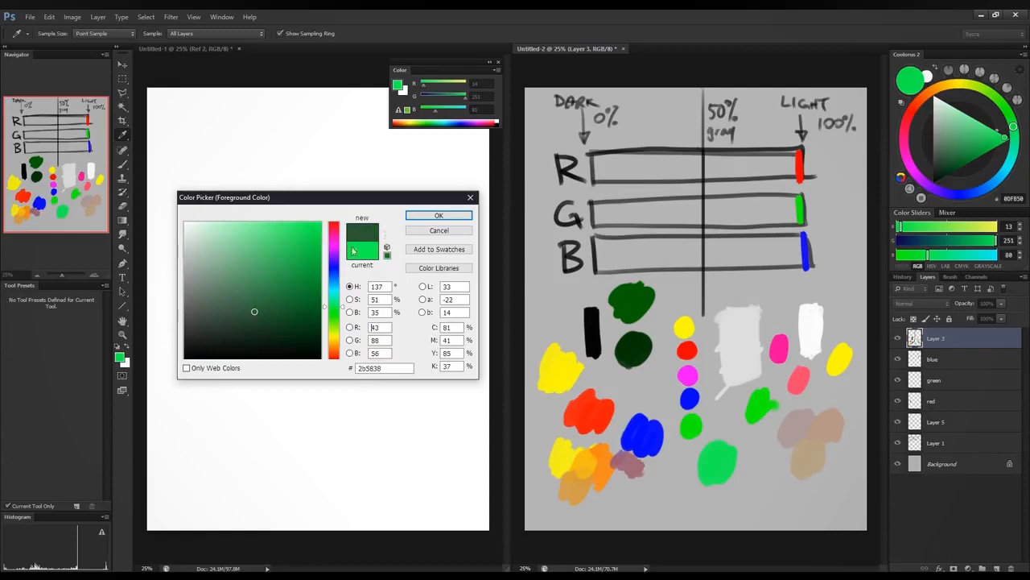
{"action": "left_click", "coordinate": [439, 215]}
{"action": "mouse_move", "coordinate": [739, 455]}
{"action": "left_mouse_down"}
{"action": "mouse_move", "coordinate": [745, 475]}
{"action": "mouse_move", "coordinate": [765, 447]}
{"action": "mouse_move", "coordinate": [737, 455]}
{"action": "mouse_move", "coordinate": [744, 483]}
{"action": "mouse_move", "coordinate": [753, 451]}
{"action": "mouse_move", "coordinate": [738, 474]}
{"action": "left_mouse_up"}
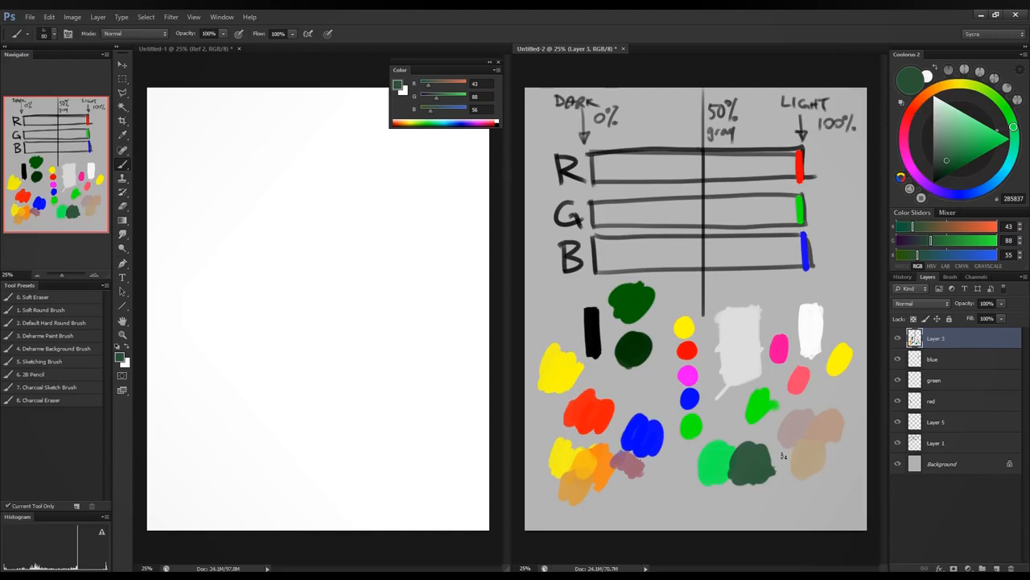
{"action": "mouse_move", "coordinate": [825, 394]}
{"action": "left_mouse_down"}
{"action": "mouse_move", "coordinate": [800, 475]}
{"action": "mouse_move", "coordinate": [841, 392]}
{"action": "left_mouse_up"}
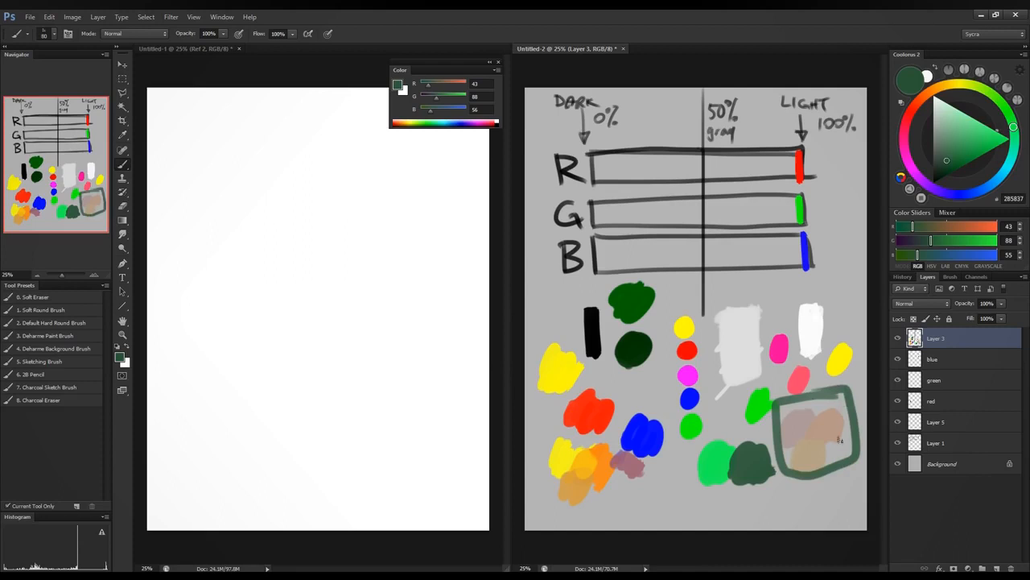
Step: Choose a muted warm gray (162, 155, 143) as the foreground color and paint a swatch near the canvas's lower edge
{"action": "left_click", "coordinate": [120, 357]}
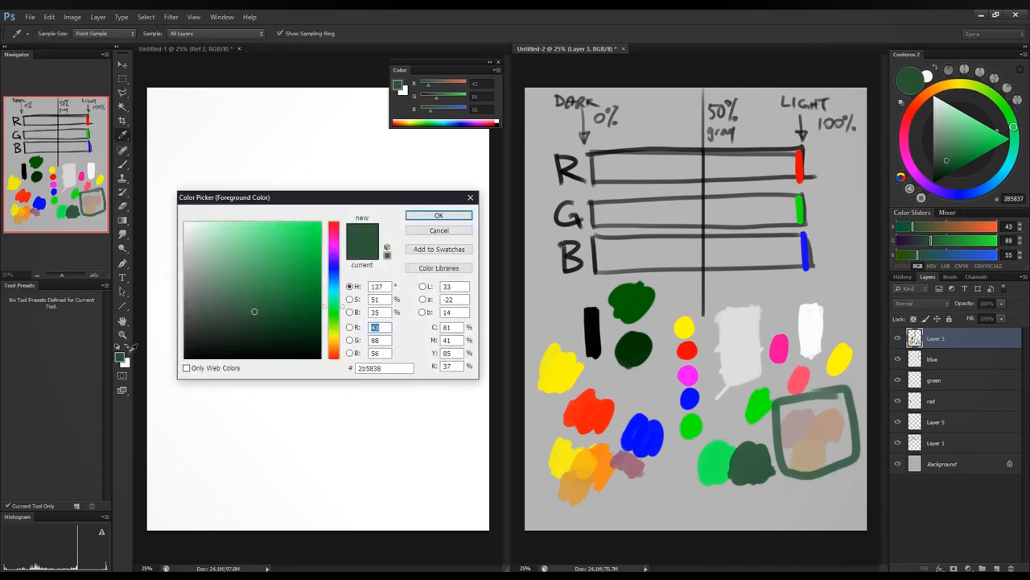
{"action": "left_click", "coordinate": [333, 343]}
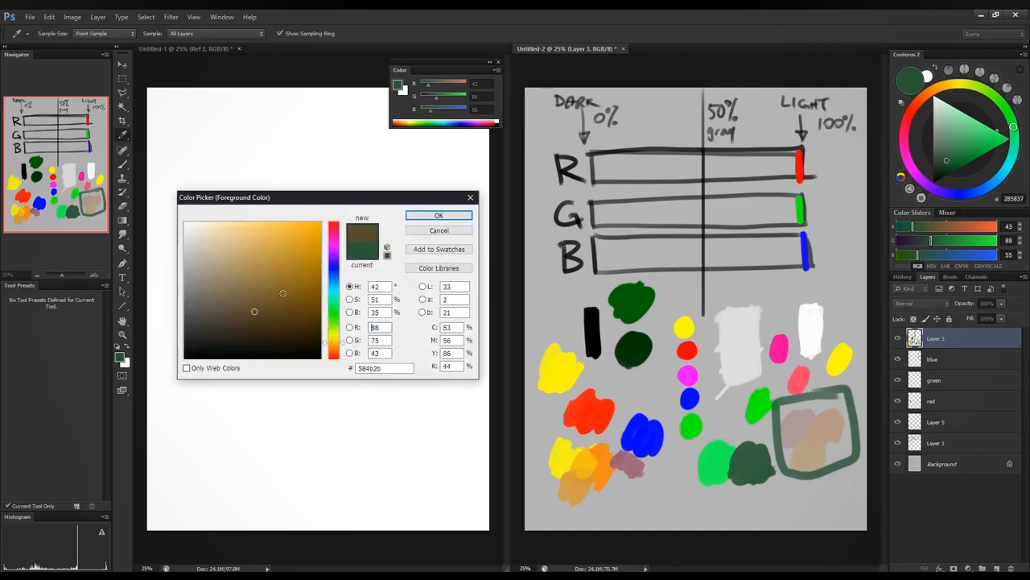
{"action": "left_click", "coordinate": [211, 247]}
{"action": "left_click_drag", "start_coordinate": [206, 252], "coordinate": [203, 259]}
{"action": "left_click", "coordinate": [853, 186]}
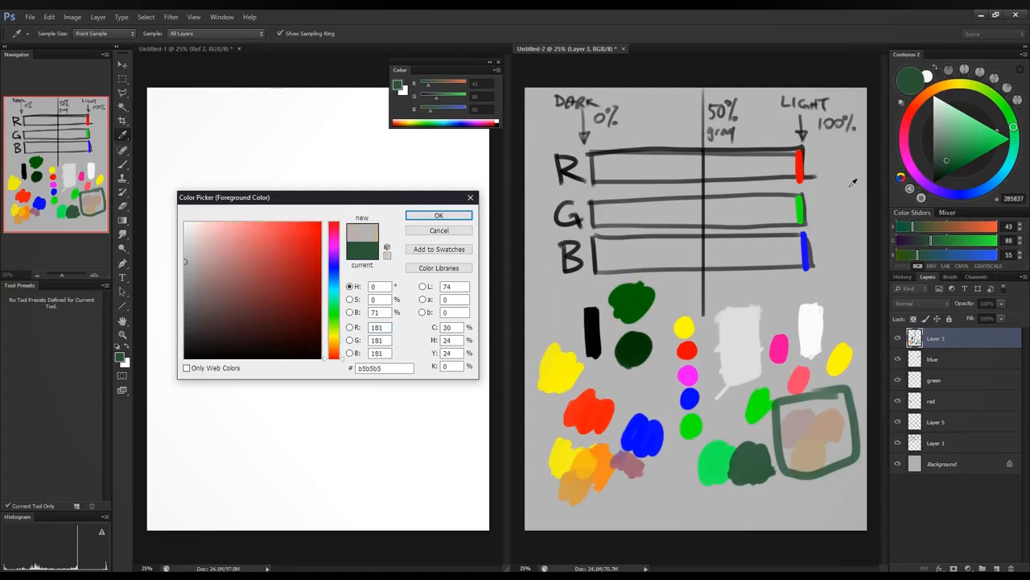
{"action": "left_click", "coordinate": [200, 271]}
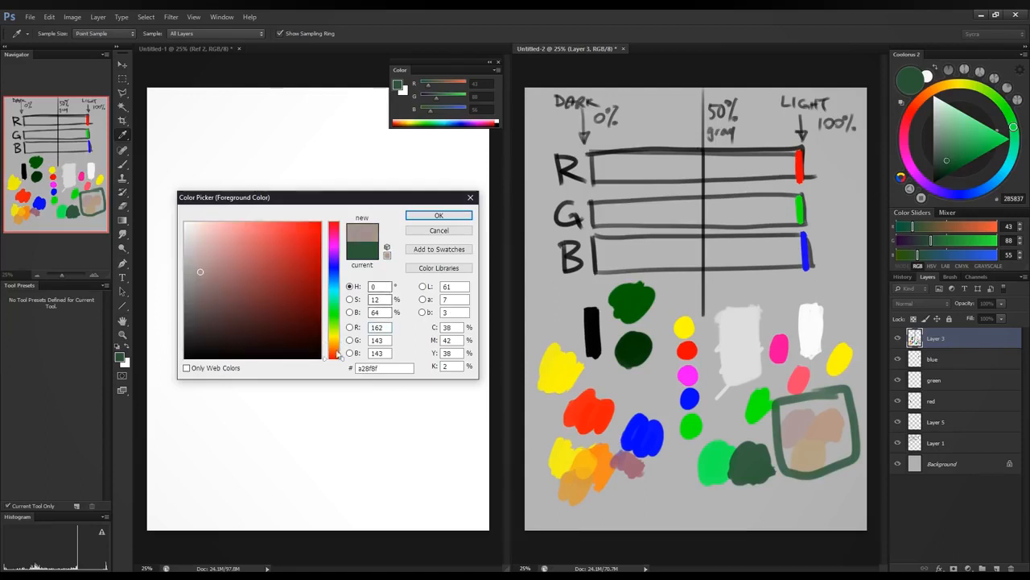
{"action": "left_click", "coordinate": [339, 344]}
{"action": "left_click", "coordinate": [439, 216]}
{"action": "mouse_move", "coordinate": [668, 478]}
{"action": "left_mouse_down"}
{"action": "mouse_move", "coordinate": [676, 491]}
{"action": "mouse_move", "coordinate": [666, 500]}
{"action": "left_mouse_up"}
Step: Shift the warm gray toward red (166, 147, 138) and paint a swatch directly above the previous gray one
{"action": "left_click", "coordinate": [119, 357]}
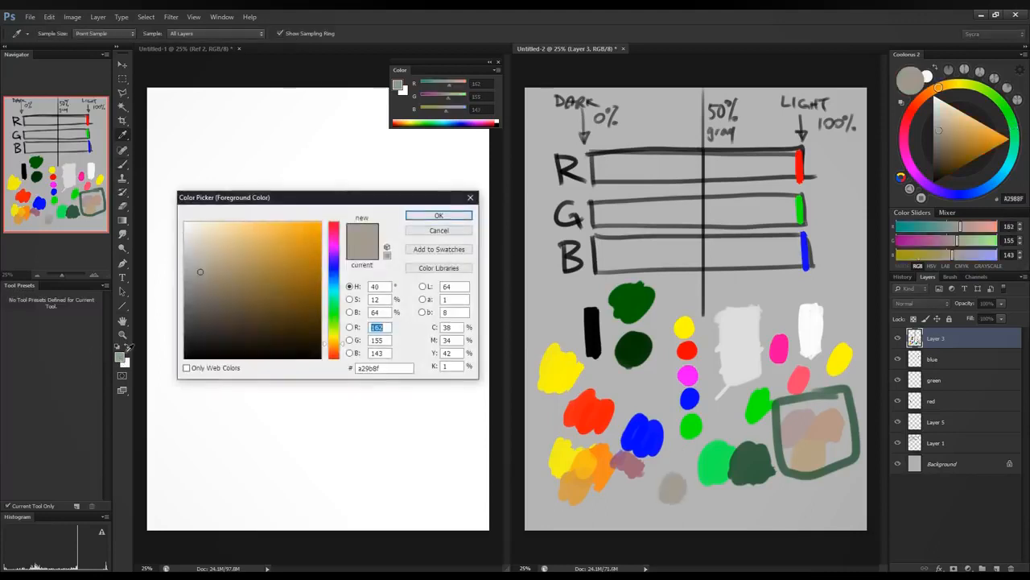
{"action": "left_click", "coordinate": [342, 347]}
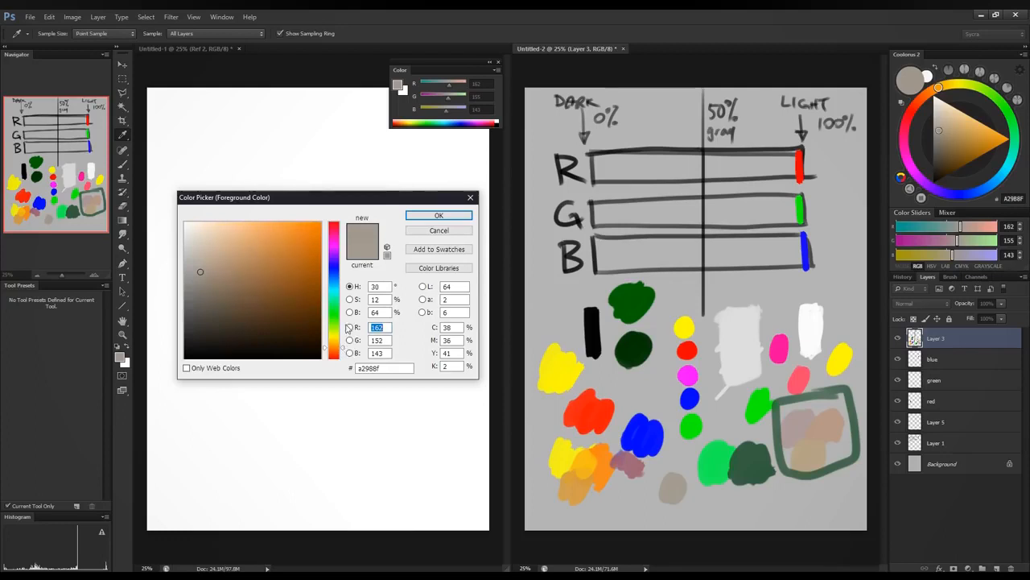
{"action": "left_click_drag", "start_coordinate": [200, 273], "coordinate": [207, 269]}
{"action": "left_click", "coordinate": [341, 351]}
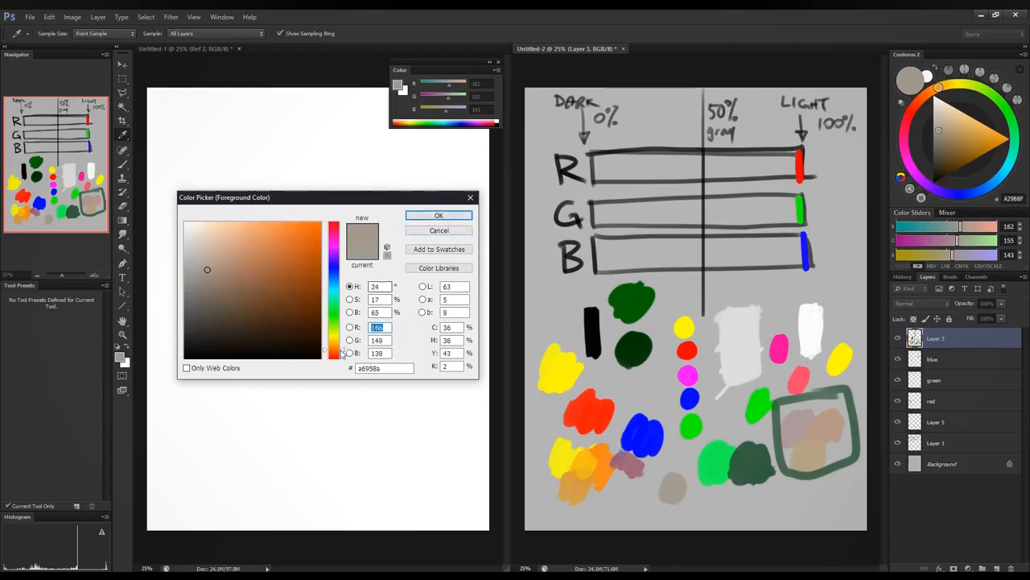
{"action": "left_click", "coordinate": [438, 217]}
{"action": "mouse_move", "coordinate": [671, 457]}
{"action": "left_mouse_down"}
{"action": "mouse_move", "coordinate": [680, 466]}
{"action": "mouse_move", "coordinate": [690, 443]}
{"action": "left_mouse_up"}
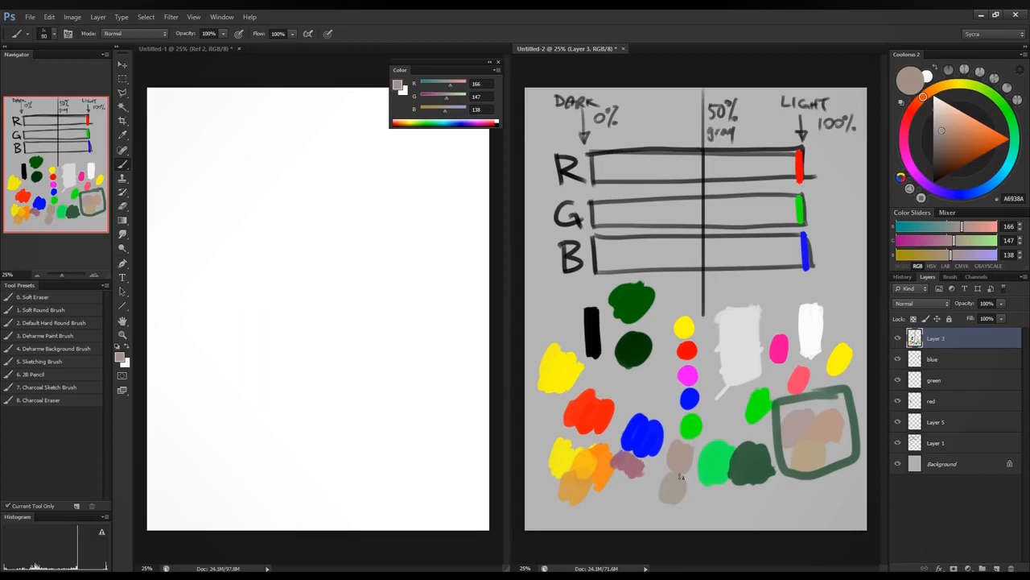
Step: Sample the lower warm gray swatch, darken it to 155, 143, 128, and paint a small swatch beside it
{"action": "left_click", "coordinate": [680, 477], "text": "alt"}
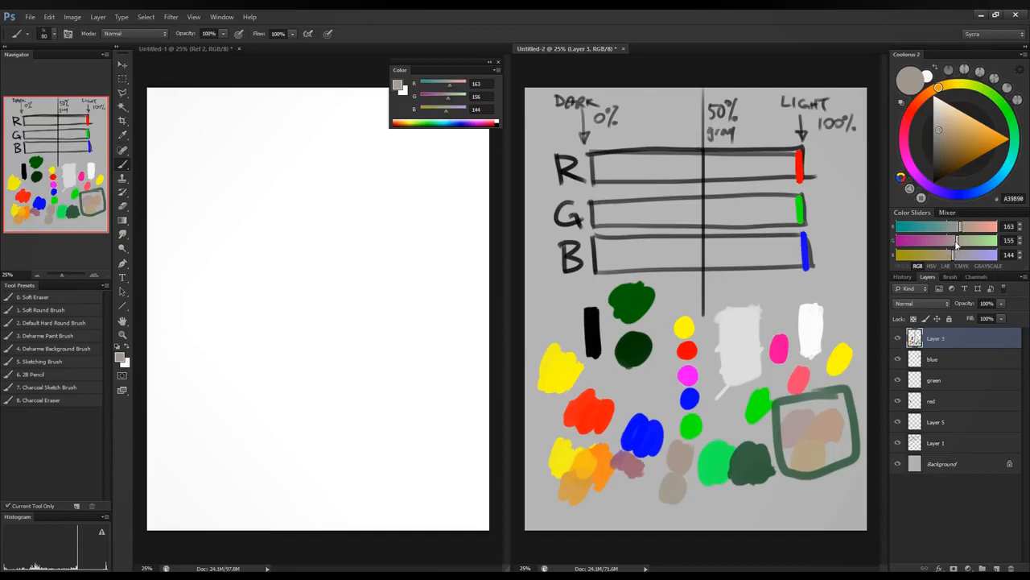
{"action": "left_click_drag", "start_coordinate": [952, 258], "coordinate": [958, 229]}
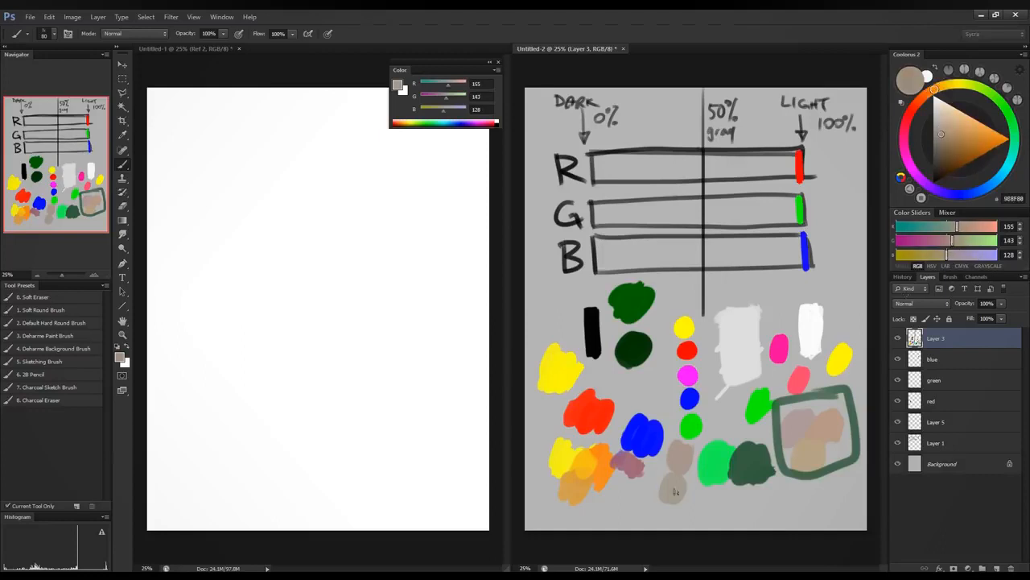
{"action": "mouse_move", "coordinate": [694, 497]}
{"action": "left_mouse_down"}
{"action": "mouse_move", "coordinate": [700, 487]}
{"action": "mouse_move", "coordinate": [695, 506]}
{"action": "mouse_move", "coordinate": [704, 491]}
{"action": "left_mouse_up"}
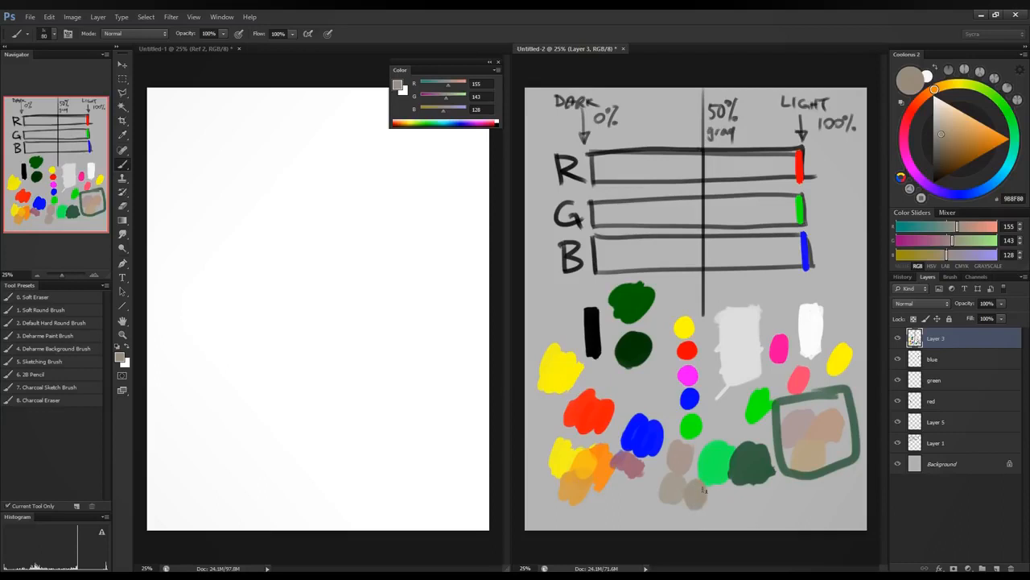
Step: Sample the vivid green to paint a dot beside the R slider, and paint a green swatch (9, 232, 66) below the light gray one
{"action": "left_click", "coordinate": [711, 444], "text": "alt"}
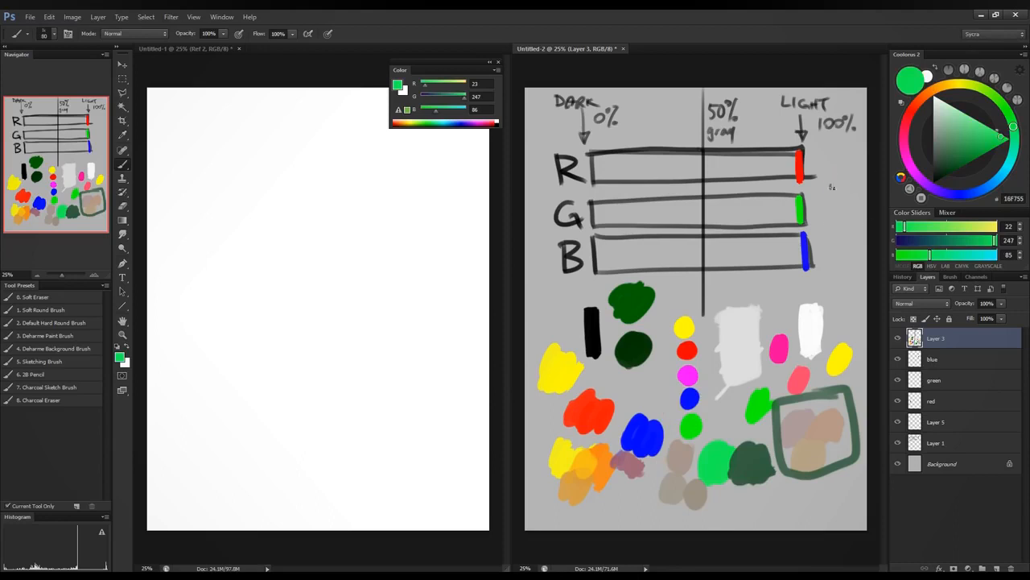
{"action": "left_click_drag", "start_coordinate": [833, 187], "coordinate": [846, 187]}
{"action": "left_click_drag", "start_coordinate": [904, 232], "coordinate": [899, 232]}
{"action": "left_click_drag", "start_coordinate": [931, 264], "coordinate": [922, 264]}
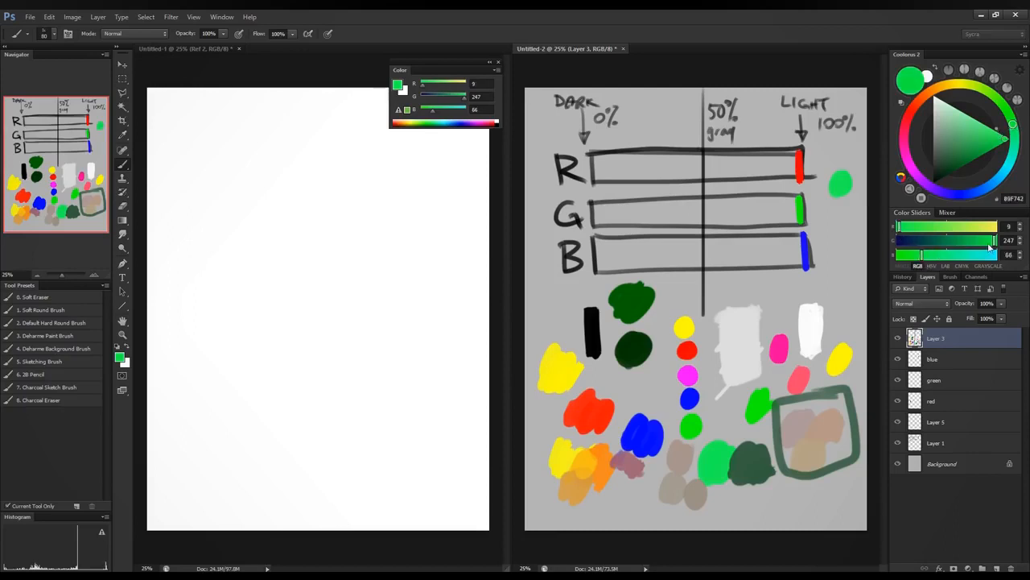
{"action": "left_click_drag", "start_coordinate": [990, 242], "coordinate": [989, 242]}
{"action": "mouse_move", "coordinate": [744, 391]}
{"action": "left_mouse_down"}
{"action": "mouse_move", "coordinate": [733, 406]}
{"action": "mouse_move", "coordinate": [727, 394]}
{"action": "left_mouse_up"}
{"action": "left_click_drag", "start_coordinate": [736, 411], "coordinate": [729, 390]}
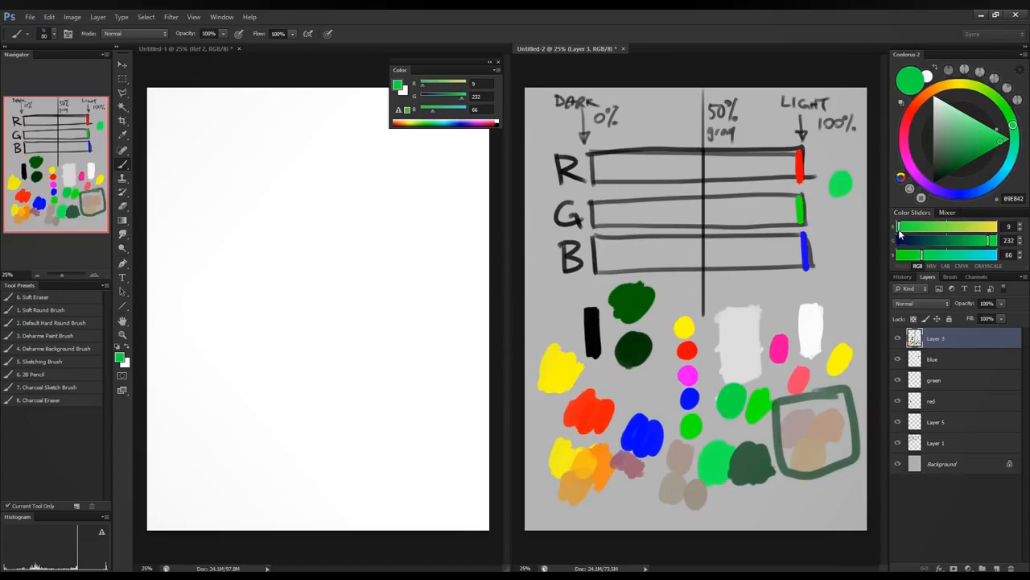
Step: Paint two darker greens up along the light gray swatch, one at 0, 202, 44 and one with red 0 and green 176
{"action": "left_click_drag", "start_coordinate": [900, 228], "coordinate": [913, 258]}
{"action": "left_click_drag", "start_coordinate": [988, 241], "coordinate": [976, 242]}
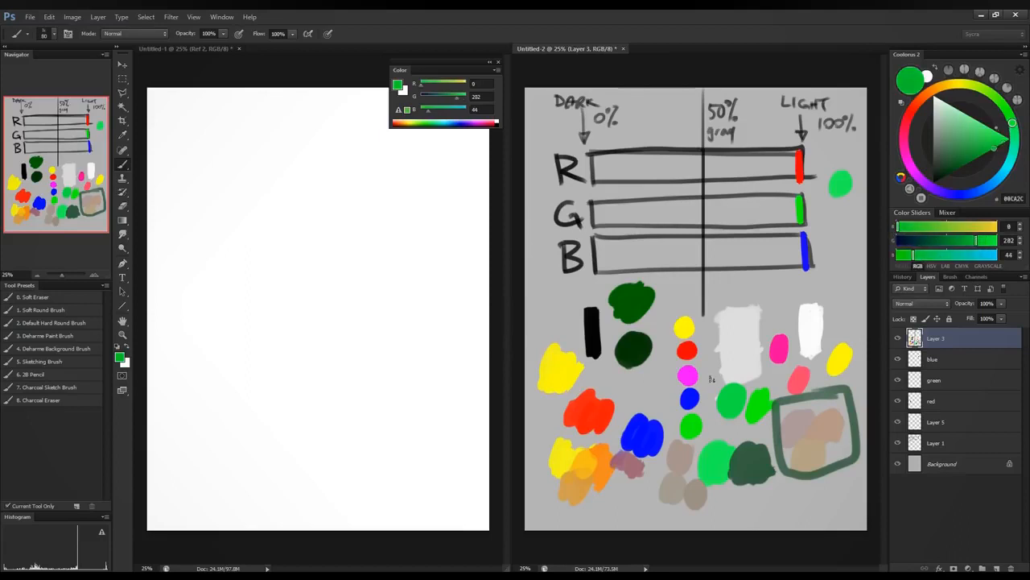
{"action": "mouse_move", "coordinate": [712, 378]}
{"action": "left_mouse_down"}
{"action": "mouse_move", "coordinate": [723, 364]}
{"action": "mouse_move", "coordinate": [715, 378]}
{"action": "left_mouse_up"}
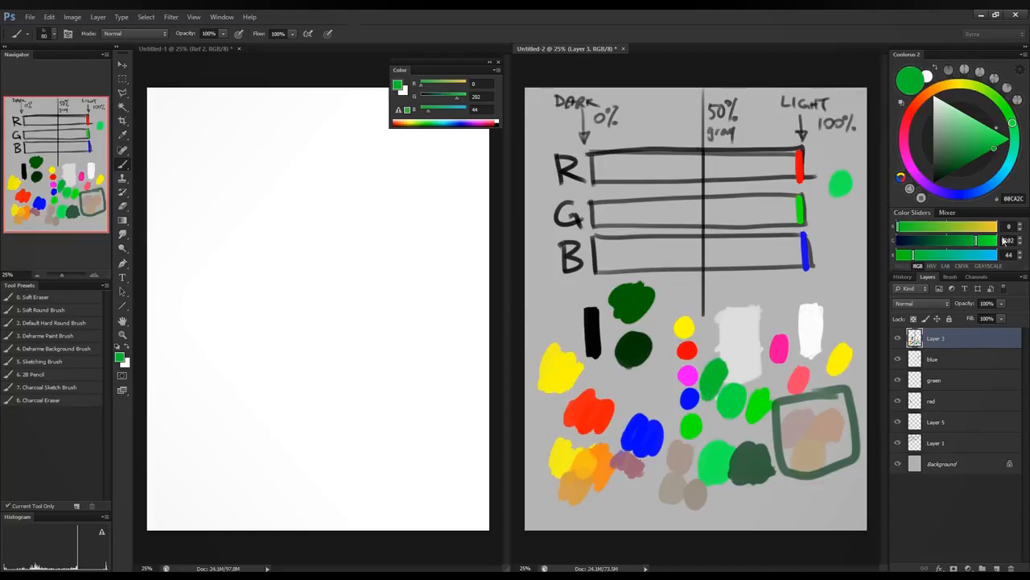
{"action": "left_click_drag", "start_coordinate": [914, 254], "coordinate": [914, 255]}
{"action": "left_click_drag", "start_coordinate": [972, 242], "coordinate": [966, 242]}
{"action": "mouse_move", "coordinate": [708, 342]}
{"action": "left_mouse_down"}
{"action": "mouse_move", "coordinate": [713, 355]}
{"action": "mouse_move", "coordinate": [713, 324]}
{"action": "left_mouse_up"}
Step: Extend the green arc over the light gray swatch with darker greens: (0, 152, 12), (0, 126, 0) and (0, 91, 0)
{"action": "left_click_drag", "start_coordinate": [907, 255], "coordinate": [901, 255]}
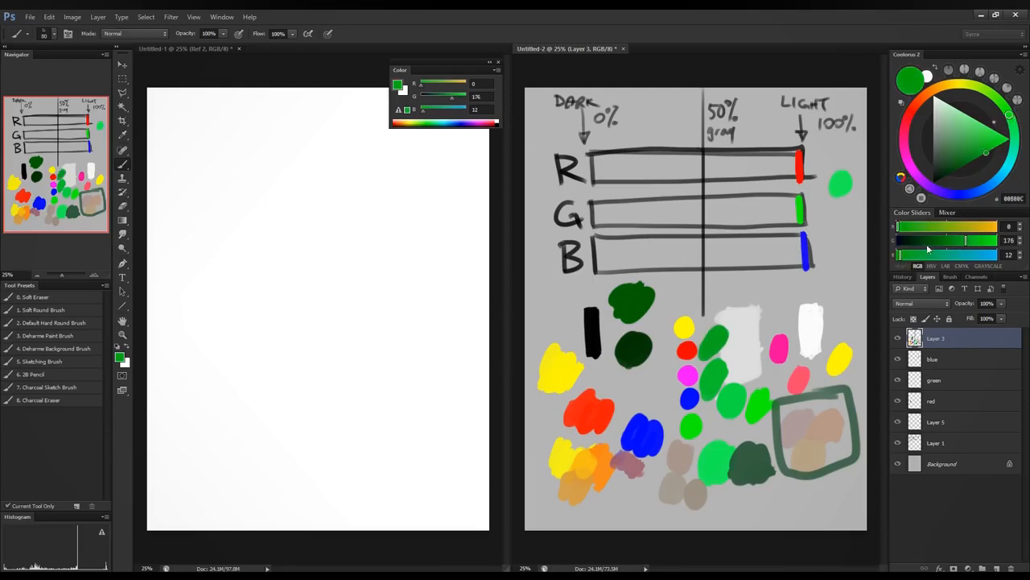
{"action": "left_click_drag", "start_coordinate": [966, 241], "coordinate": [957, 242]}
{"action": "mouse_move", "coordinate": [708, 330]}
{"action": "left_mouse_down"}
{"action": "mouse_move", "coordinate": [725, 306]}
{"action": "mouse_move", "coordinate": [717, 314]}
{"action": "left_mouse_up"}
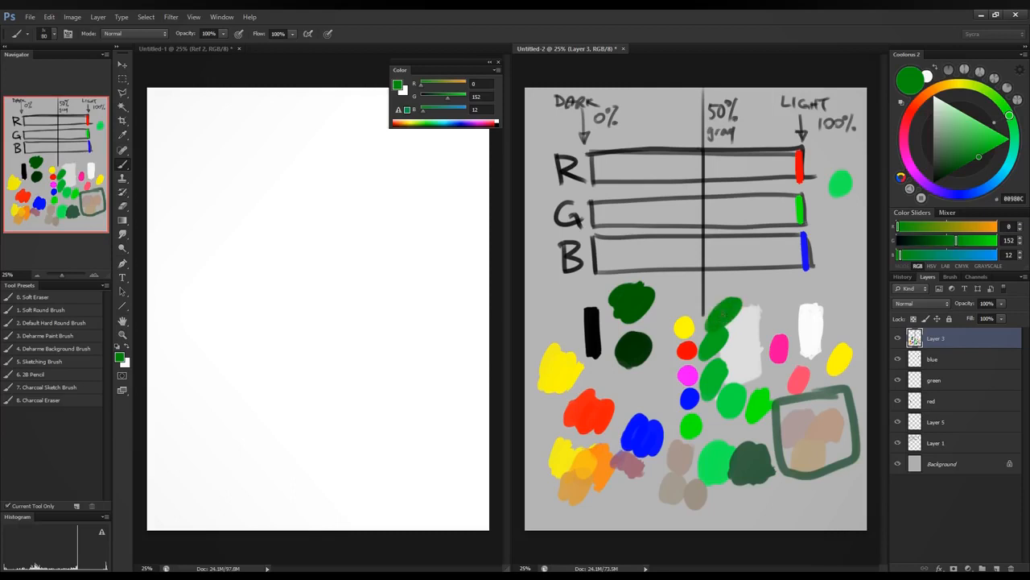
{"action": "left_click_drag", "start_coordinate": [900, 256], "coordinate": [897, 256]}
{"action": "left_click_drag", "start_coordinate": [957, 240], "coordinate": [947, 241]}
{"action": "mouse_move", "coordinate": [744, 280]}
{"action": "left_mouse_down"}
{"action": "mouse_move", "coordinate": [729, 292]}
{"action": "mouse_move", "coordinate": [759, 282]}
{"action": "left_mouse_up"}
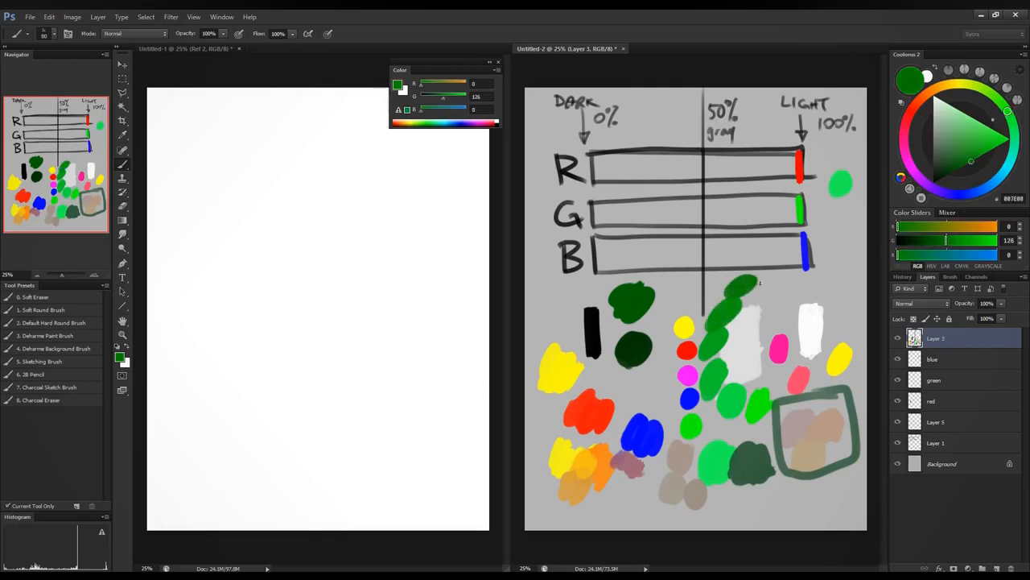
{"action": "left_click_drag", "start_coordinate": [946, 238], "coordinate": [932, 239]}
{"action": "mouse_move", "coordinate": [763, 282]}
{"action": "left_mouse_down"}
{"action": "mouse_move", "coordinate": [786, 272]}
{"action": "mouse_move", "coordinate": [769, 288]}
{"action": "left_mouse_up"}
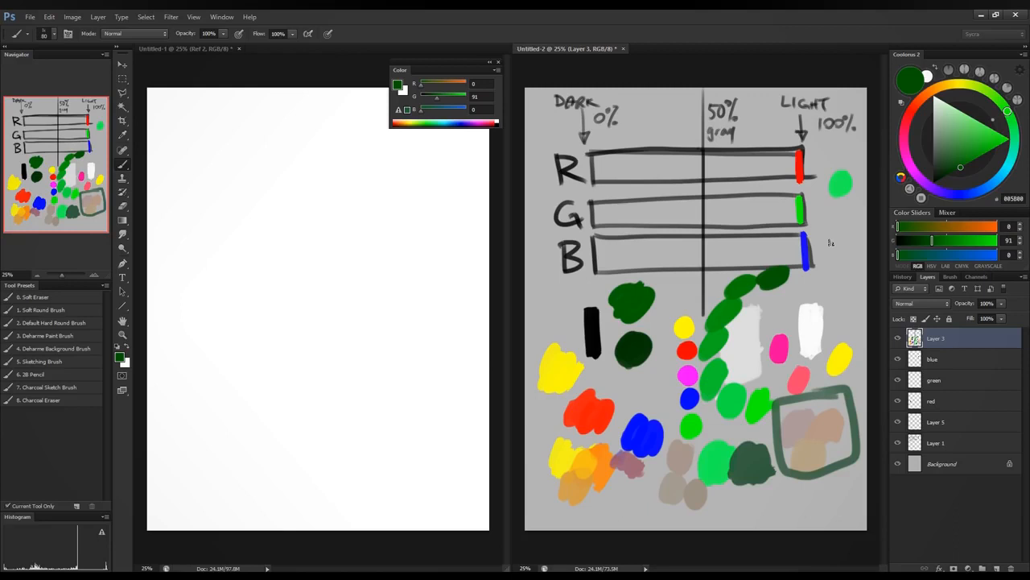
{"action": "left_click", "coordinate": [917, 230]}
{"action": "left_click_drag", "start_coordinate": [931, 258], "coordinate": [946, 258]}
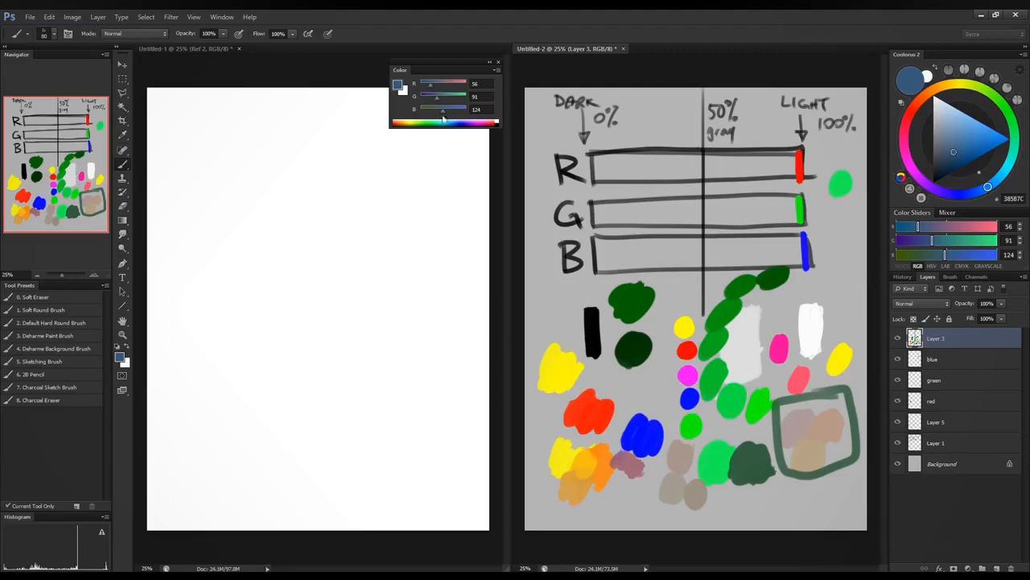
{"action": "left_click_drag", "start_coordinate": [636, 134], "coordinate": [637, 129]}
{"action": "key", "text": "ctrl+z"}
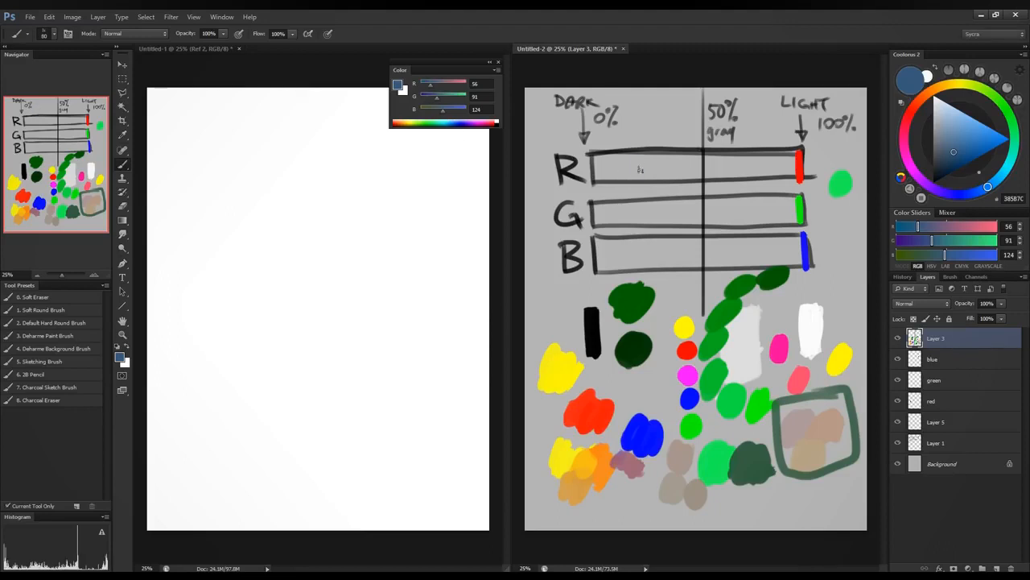
{"action": "left_click_drag", "start_coordinate": [640, 180], "coordinate": [641, 155]}
{"action": "key", "text": "ctrl+z"}
Step: Mix a blue of 49, 115, 161 and mark its channel positions inside the R, G and B slider bars
{"action": "key", "text": "d"}
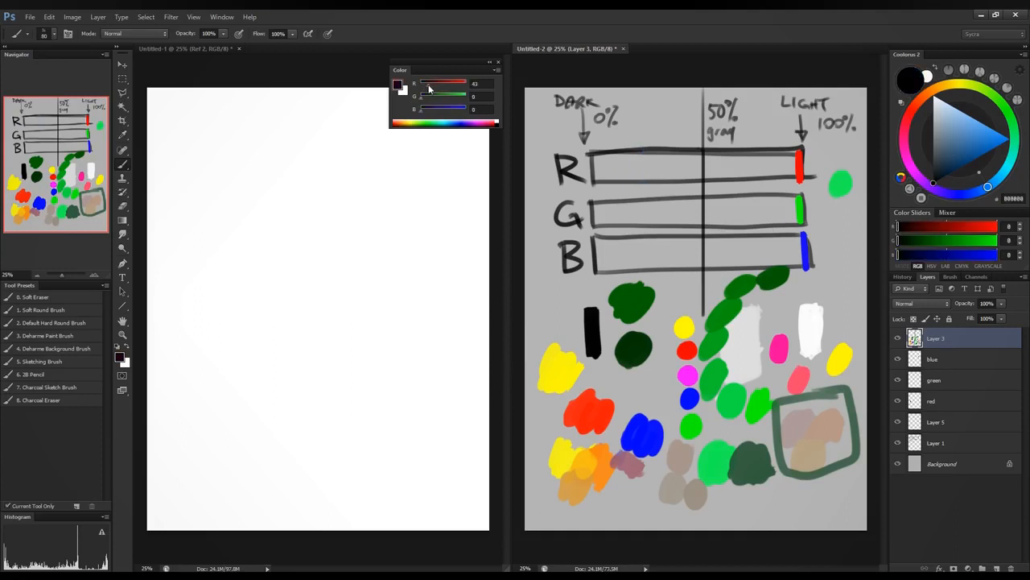
{"action": "left_click", "coordinate": [456, 120]}
{"action": "left_click", "coordinate": [456, 112]}
{"action": "left_click", "coordinate": [441, 98]}
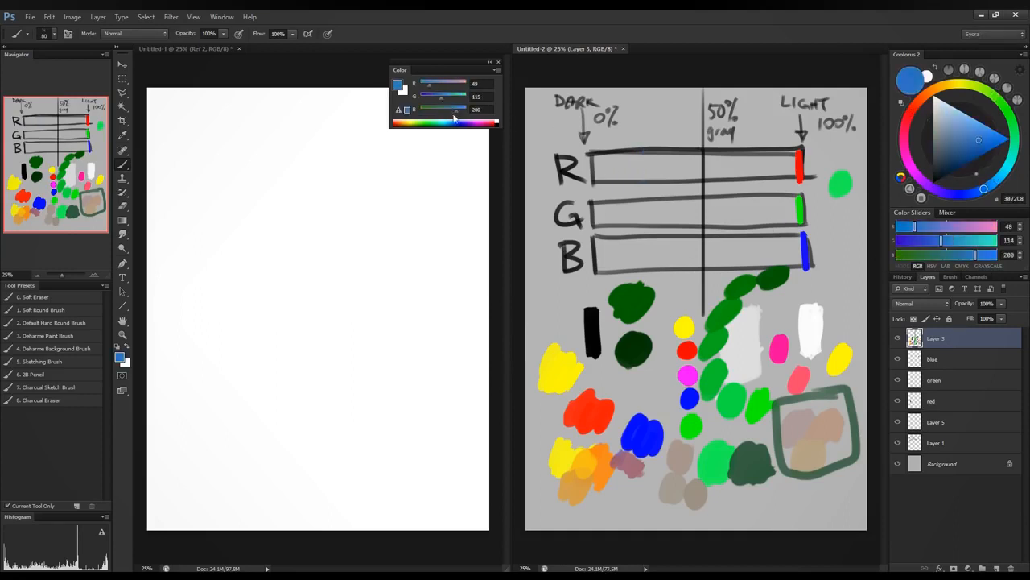
{"action": "left_click", "coordinate": [449, 111]}
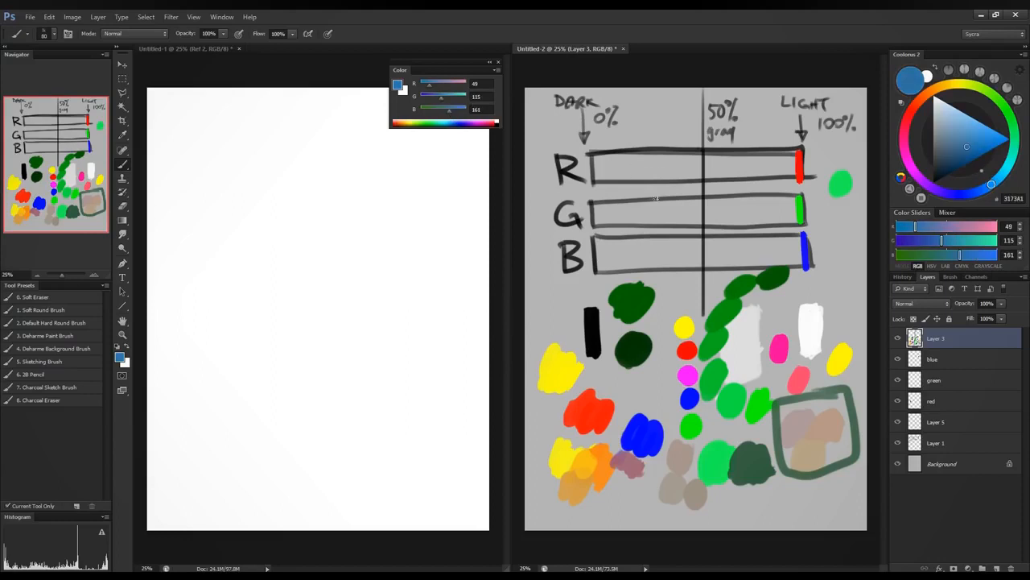
{"action": "mouse_move", "coordinate": [632, 156]}
{"action": "left_mouse_down"}
{"action": "mouse_move", "coordinate": [633, 181]}
{"action": "mouse_move", "coordinate": [674, 225]}
{"action": "mouse_move", "coordinate": [676, 200]}
{"action": "left_mouse_up"}
{"action": "left_click_drag", "start_coordinate": [729, 240], "coordinate": [729, 270]}
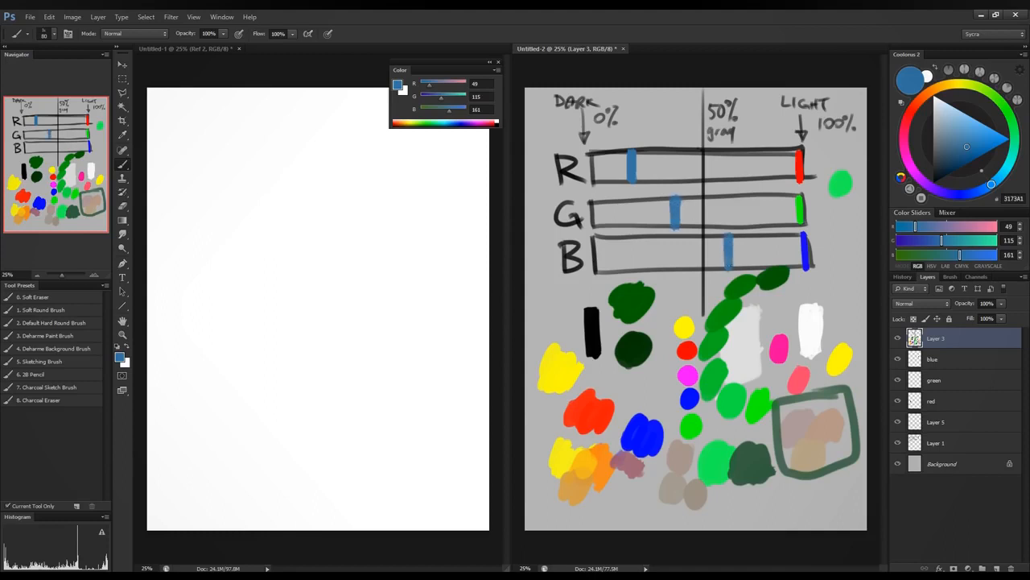
Step: Lasso the three blue slider marks, try shifting them together toward the light end, and undo the move
{"action": "key", "text": "l"}
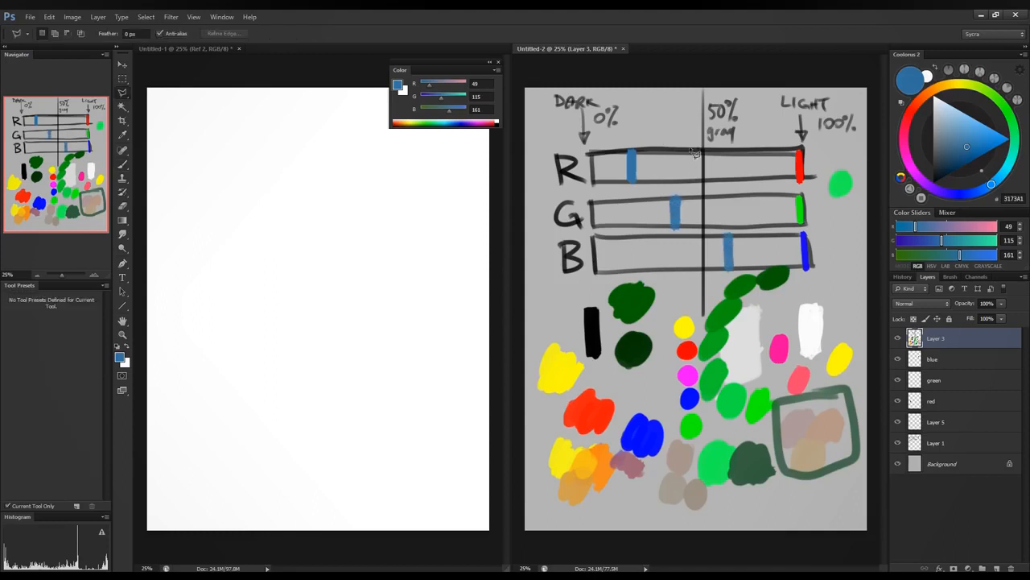
{"action": "left_click", "coordinate": [592, 161]}
{"action": "left_click", "coordinate": [656, 122]}
{"action": "left_click", "coordinate": [805, 246]}
{"action": "left_click", "coordinate": [673, 294]}
{"action": "left_click", "coordinate": [594, 162]}
{"action": "key", "text": "v"}
{"action": "mouse_move", "coordinate": [756, 248]}
{"action": "left_mouse_down"}
{"action": "mouse_move", "coordinate": [805, 243]}
{"action": "mouse_move", "coordinate": [699, 252]}
{"action": "mouse_move", "coordinate": [810, 252]}
{"action": "mouse_move", "coordinate": [718, 252]}
{"action": "mouse_move", "coordinate": [793, 253]}
{"action": "mouse_move", "coordinate": [760, 253]}
{"action": "left_mouse_up"}
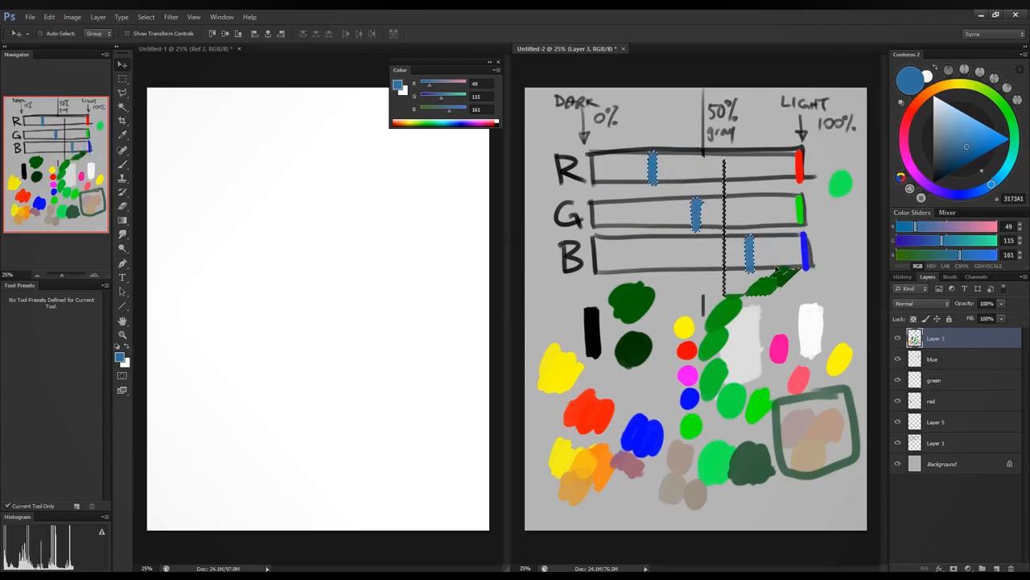
{"action": "key", "text": "ctrl+z"}
{"action": "key", "text": "ctrl+d"}
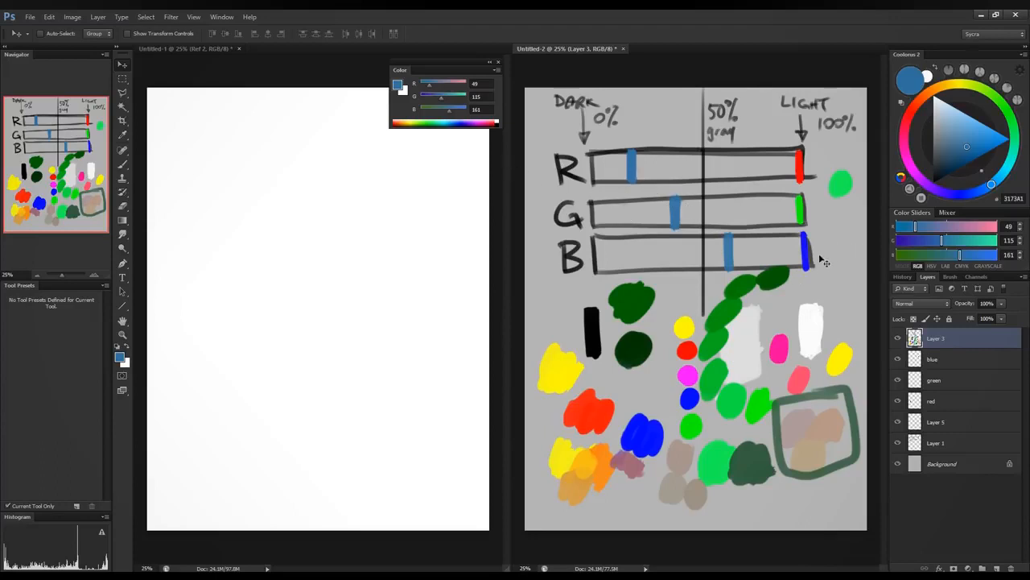
Step: Paint a blue dot (49, 115, 161) beside the G slider and a lighter one (70, 140, 198) directly below it
{"action": "key", "text": "b"}
{"action": "mouse_move", "coordinate": [835, 219]}
{"action": "left_mouse_down"}
{"action": "mouse_move", "coordinate": [843, 213]}
{"action": "mouse_move", "coordinate": [826, 230]}
{"action": "left_mouse_up"}
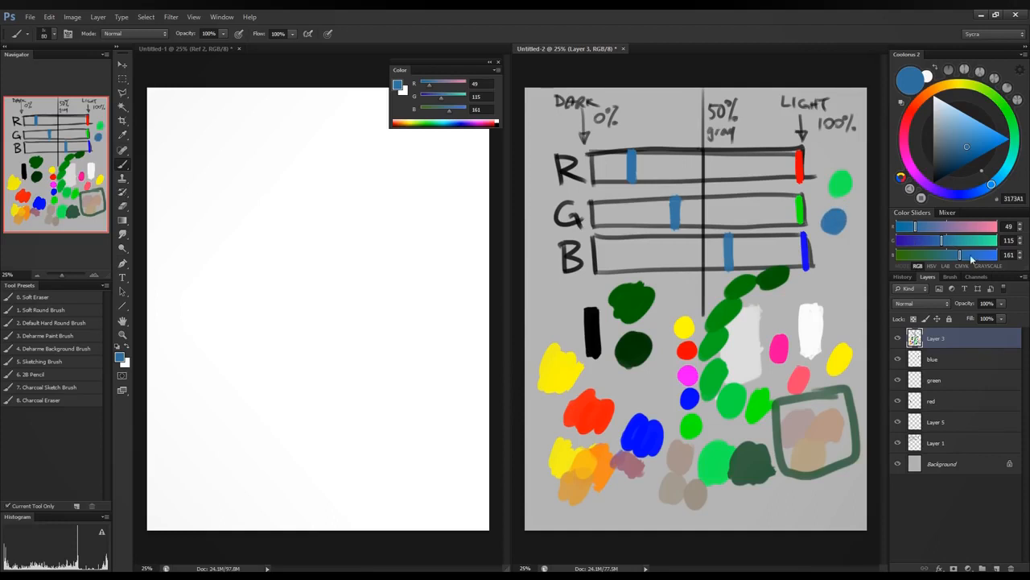
{"action": "mouse_move", "coordinate": [961, 256]}
{"action": "left_mouse_down"}
{"action": "mouse_move", "coordinate": [975, 257]}
{"action": "mouse_move", "coordinate": [925, 227]}
{"action": "left_mouse_up"}
{"action": "mouse_move", "coordinate": [832, 242]}
{"action": "left_mouse_down"}
{"action": "mouse_move", "coordinate": [837, 252]}
{"action": "mouse_move", "coordinate": [826, 247]}
{"action": "left_mouse_up"}
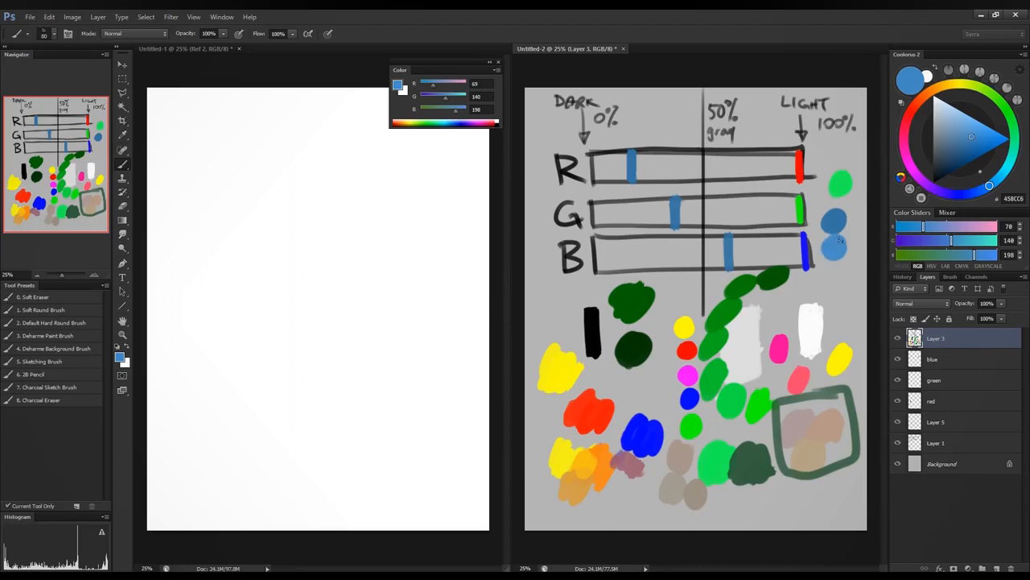
Step: Continue the column of blue dots downward with two lighter blues: (94, 174, 232) and (134, 217, 255)
{"action": "mouse_move", "coordinate": [975, 258]}
{"action": "left_mouse_down"}
{"action": "mouse_move", "coordinate": [990, 257]}
{"action": "mouse_move", "coordinate": [932, 229]}
{"action": "left_mouse_up"}
{"action": "left_click", "coordinate": [924, 230]}
{"action": "left_click_drag", "start_coordinate": [833, 265], "coordinate": [836, 278]}
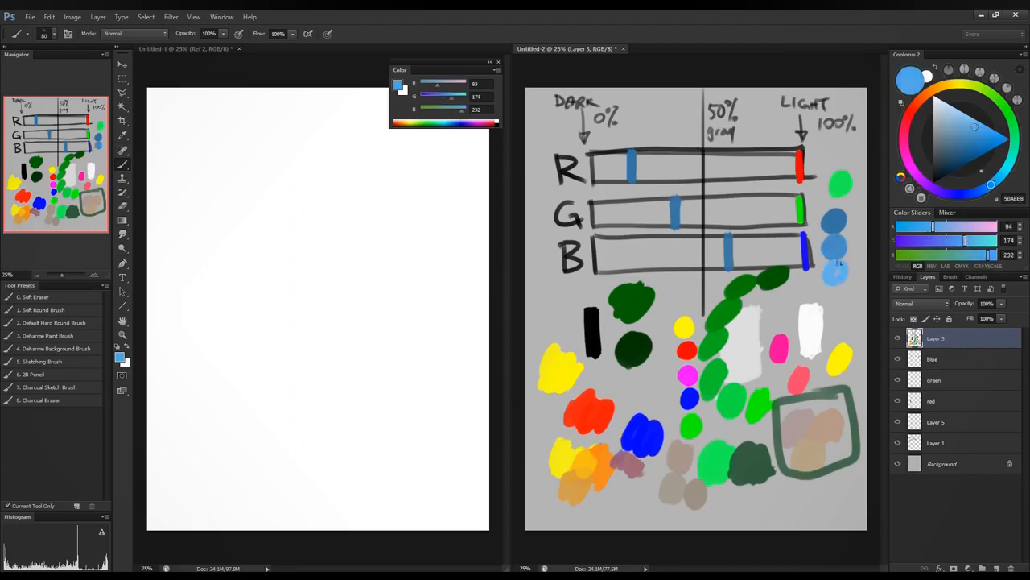
{"action": "left_click_drag", "start_coordinate": [988, 255], "coordinate": [953, 230]}
{"action": "left_click_drag", "start_coordinate": [829, 288], "coordinate": [837, 303]}
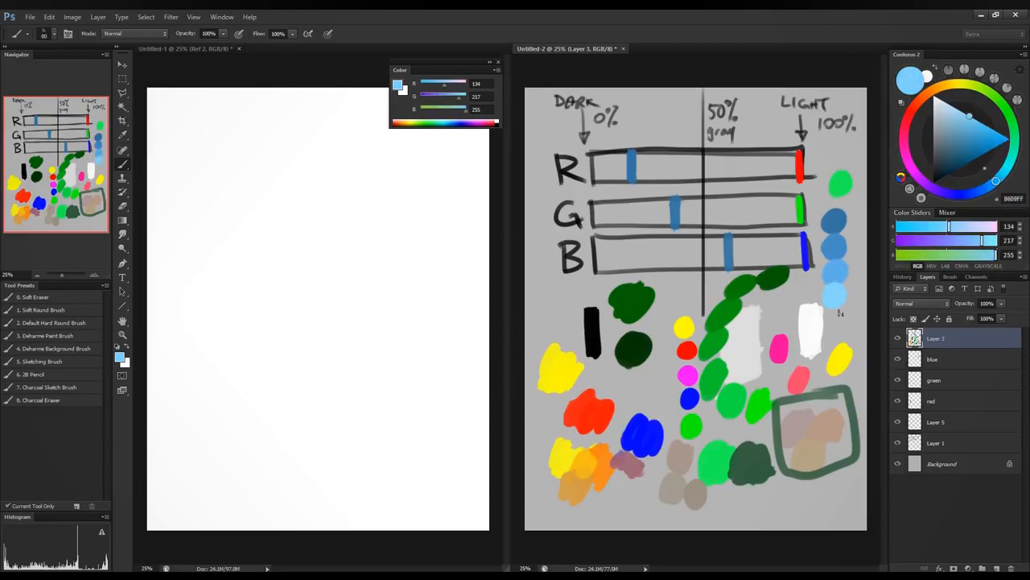
Step: Delete all layers above the gray background and add a new empty layer
{"action": "left_click", "coordinate": [961, 440], "text": "shift"}
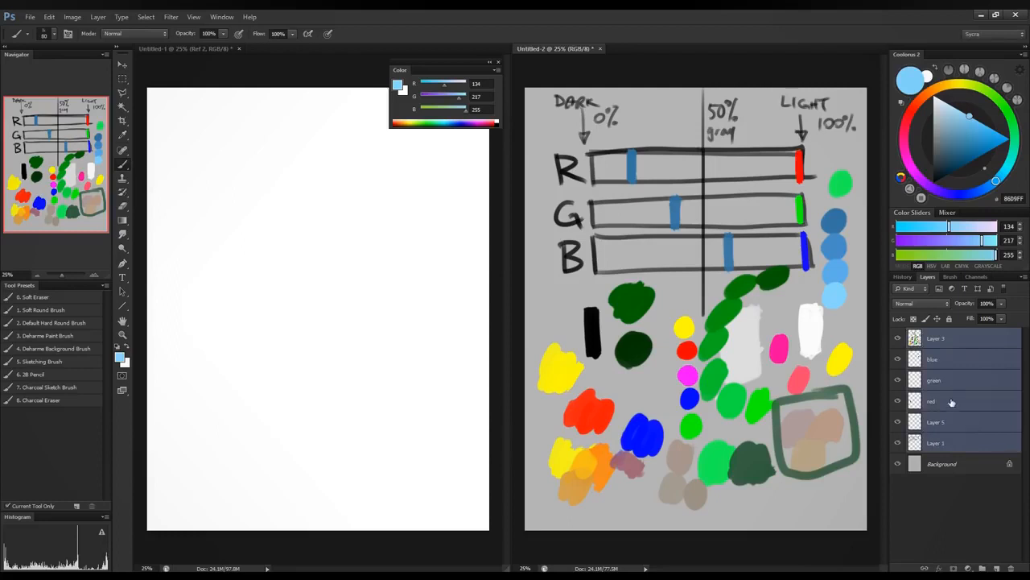
{"action": "key", "text": "Delete"}
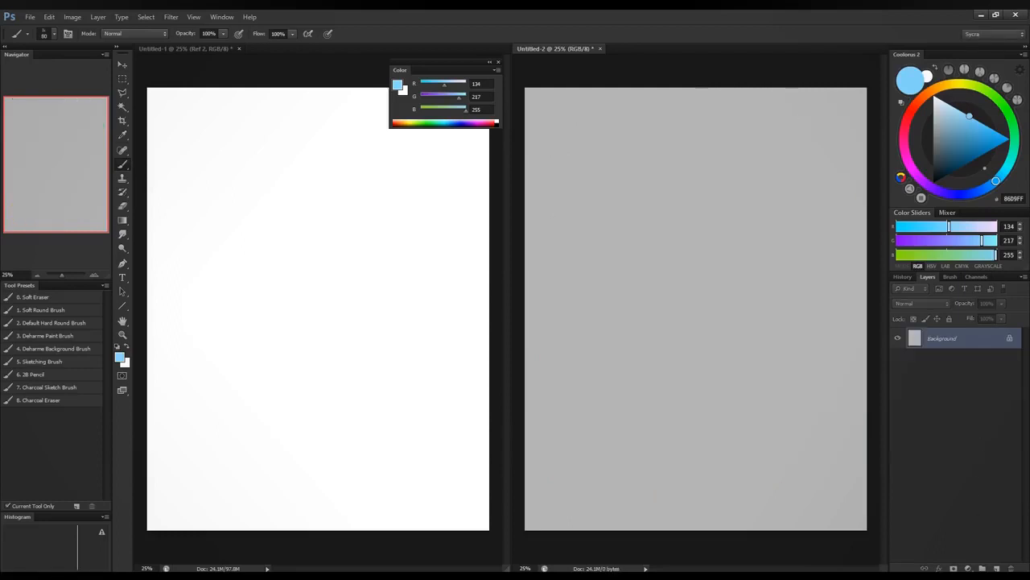
{"action": "left_click", "coordinate": [996, 569]}
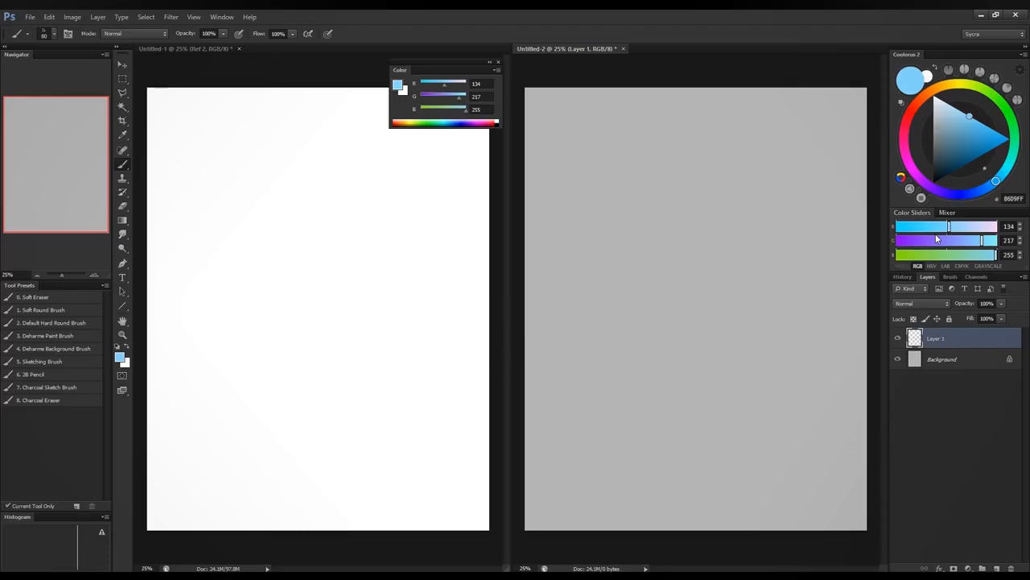
Step: Write "Red = warm" in black brush lettering near the upper edge of the gray canvas
{"action": "key", "text": "d"}
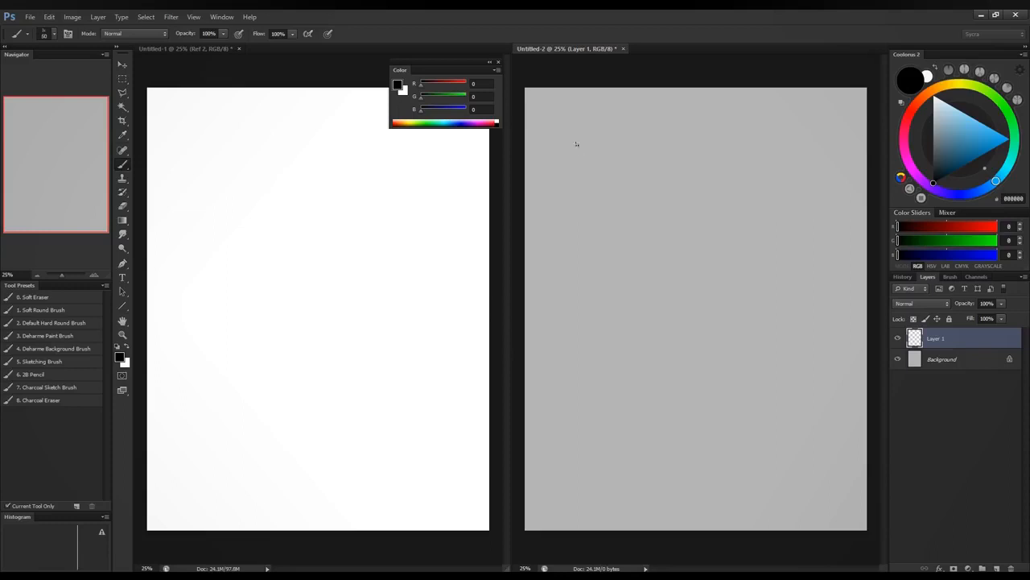
{"action": "left_click_drag", "start_coordinate": [560, 117], "coordinate": [561, 143]}
{"action": "mouse_move", "coordinate": [558, 114]}
{"action": "left_mouse_down"}
{"action": "mouse_move", "coordinate": [573, 119]}
{"action": "mouse_move", "coordinate": [576, 141]}
{"action": "mouse_move", "coordinate": [600, 136]}
{"action": "mouse_move", "coordinate": [609, 111]}
{"action": "left_mouse_up"}
{"action": "mouse_move", "coordinate": [609, 111]}
{"action": "left_mouse_down"}
{"action": "mouse_move", "coordinate": [610, 145]}
{"action": "mouse_move", "coordinate": [636, 134]}
{"action": "left_mouse_up"}
{"action": "mouse_move", "coordinate": [651, 124]}
{"action": "left_mouse_down"}
{"action": "mouse_move", "coordinate": [657, 137]}
{"action": "mouse_move", "coordinate": [672, 126]}
{"action": "left_mouse_up"}
{"action": "mouse_move", "coordinate": [686, 130]}
{"action": "left_mouse_down"}
{"action": "mouse_move", "coordinate": [683, 140]}
{"action": "mouse_move", "coordinate": [693, 139]}
{"action": "left_mouse_up"}
{"action": "mouse_move", "coordinate": [694, 140]}
{"action": "left_mouse_down"}
{"action": "mouse_move", "coordinate": [704, 127]}
{"action": "mouse_move", "coordinate": [747, 128]}
{"action": "left_mouse_up"}
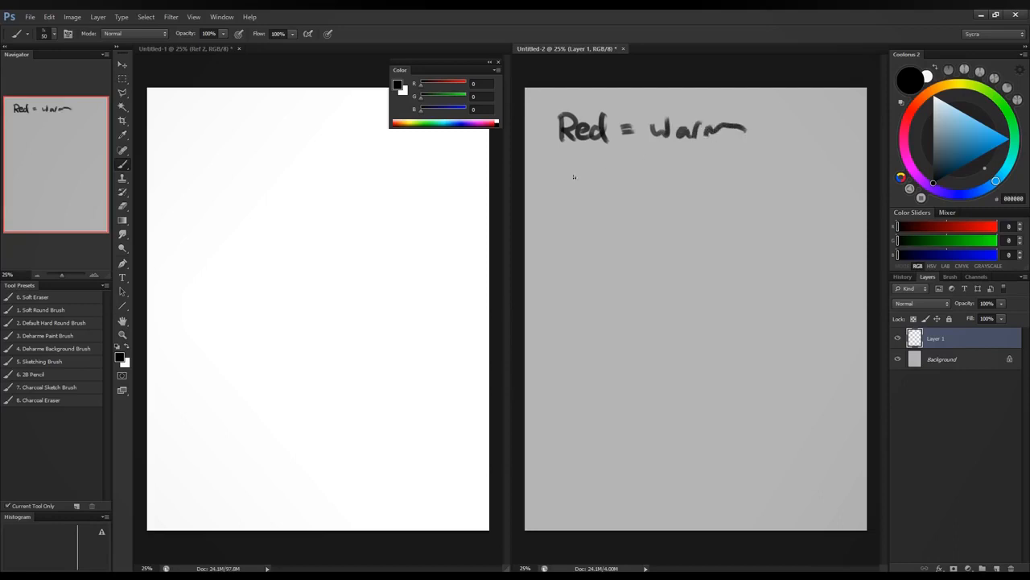
Step: Write "Blue = cool" on a second line below the red note
{"action": "left_click_drag", "start_coordinate": [555, 159], "coordinate": [563, 190]}
{"action": "mouse_move", "coordinate": [581, 165]}
{"action": "left_mouse_down"}
{"action": "mouse_move", "coordinate": [583, 188]}
{"action": "mouse_move", "coordinate": [639, 169]}
{"action": "left_mouse_up"}
{"action": "left_click_drag", "start_coordinate": [629, 176], "coordinate": [660, 177]}
{"action": "left_click_drag", "start_coordinate": [677, 166], "coordinate": [697, 179]}
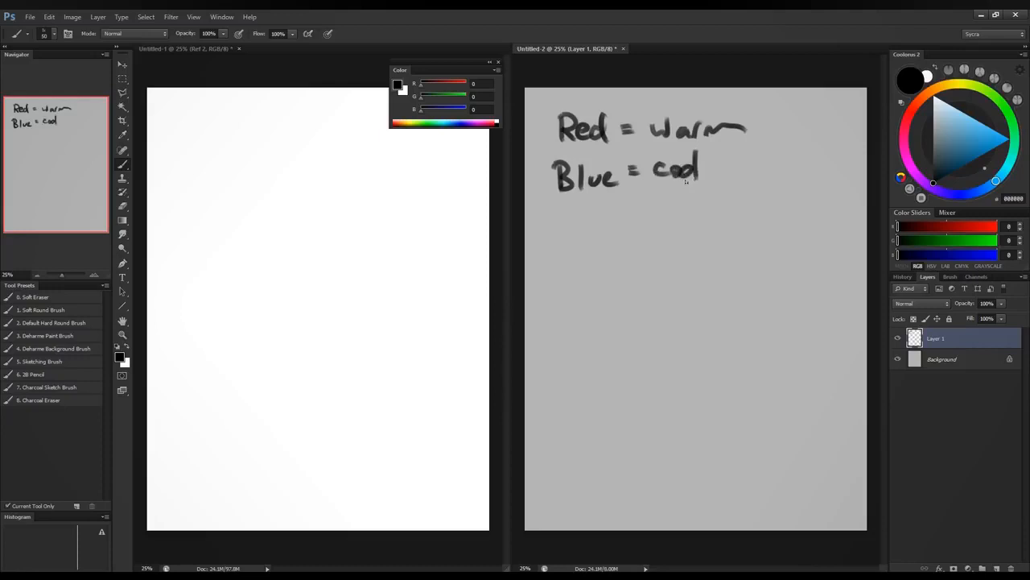
Step: Draw a box around each of the two notes, with a shared line between them
{"action": "left_click_drag", "start_coordinate": [558, 148], "coordinate": [760, 146]}
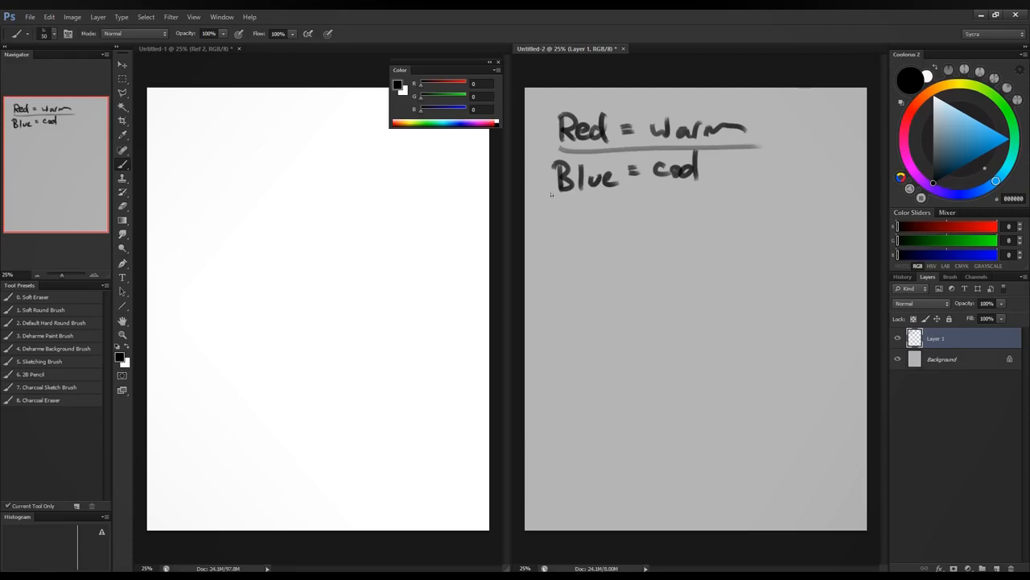
{"action": "left_click_drag", "start_coordinate": [548, 193], "coordinate": [736, 192]}
{"action": "mouse_move", "coordinate": [708, 106]}
{"action": "left_mouse_down"}
{"action": "mouse_move", "coordinate": [554, 138]}
{"action": "mouse_move", "coordinate": [679, 152]}
{"action": "mouse_move", "coordinate": [773, 135]}
{"action": "mouse_move", "coordinate": [691, 104]}
{"action": "mouse_move", "coordinate": [716, 101]}
{"action": "left_mouse_up"}
{"action": "mouse_move", "coordinate": [609, 149]}
{"action": "left_mouse_down"}
{"action": "mouse_move", "coordinate": [548, 197]}
{"action": "mouse_move", "coordinate": [769, 192]}
{"action": "mouse_move", "coordinate": [770, 149]}
{"action": "mouse_move", "coordinate": [565, 153]}
{"action": "left_mouse_up"}
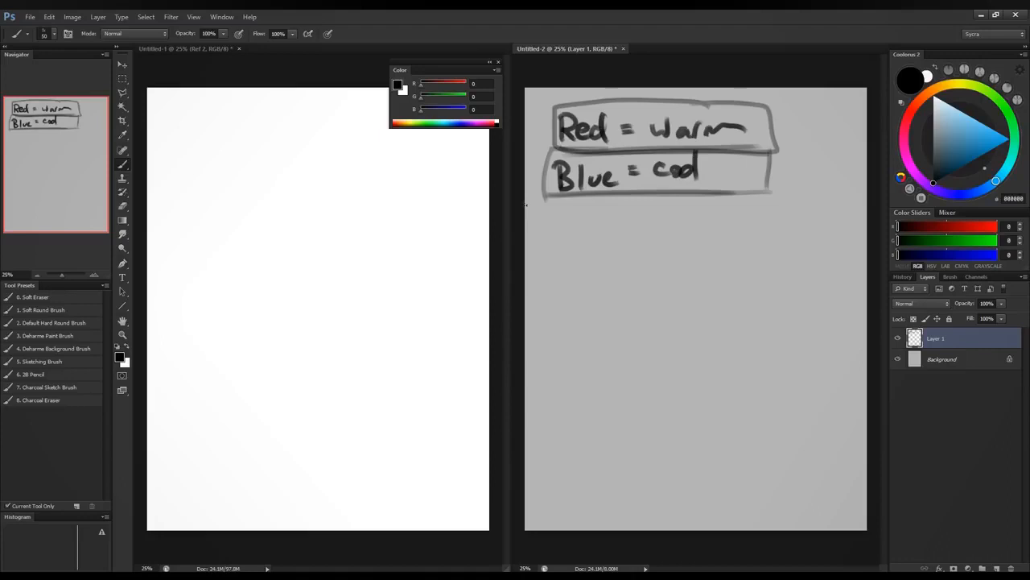
Step: Paint a row of three swatches below the boxed notes: blue (0, 0, 254), cyan, and white (255, 255, 254)
{"action": "left_click", "coordinate": [996, 255]}
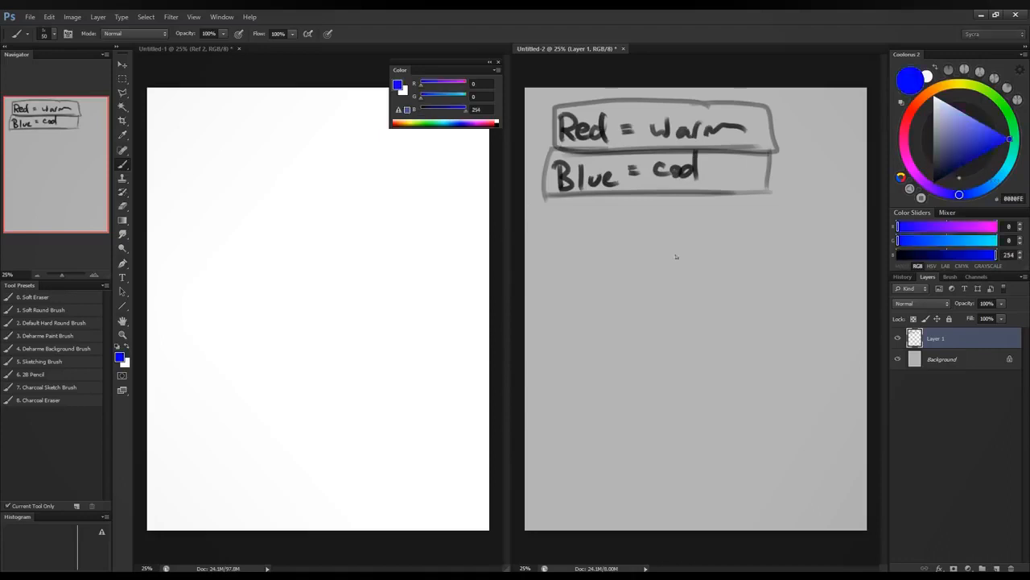
{"action": "mouse_move", "coordinate": [655, 241]}
{"action": "left_mouse_down"}
{"action": "mouse_move", "coordinate": [644, 254]}
{"action": "mouse_move", "coordinate": [668, 228]}
{"action": "left_mouse_up"}
{"action": "left_click_drag", "start_coordinate": [914, 240], "coordinate": [997, 240]}
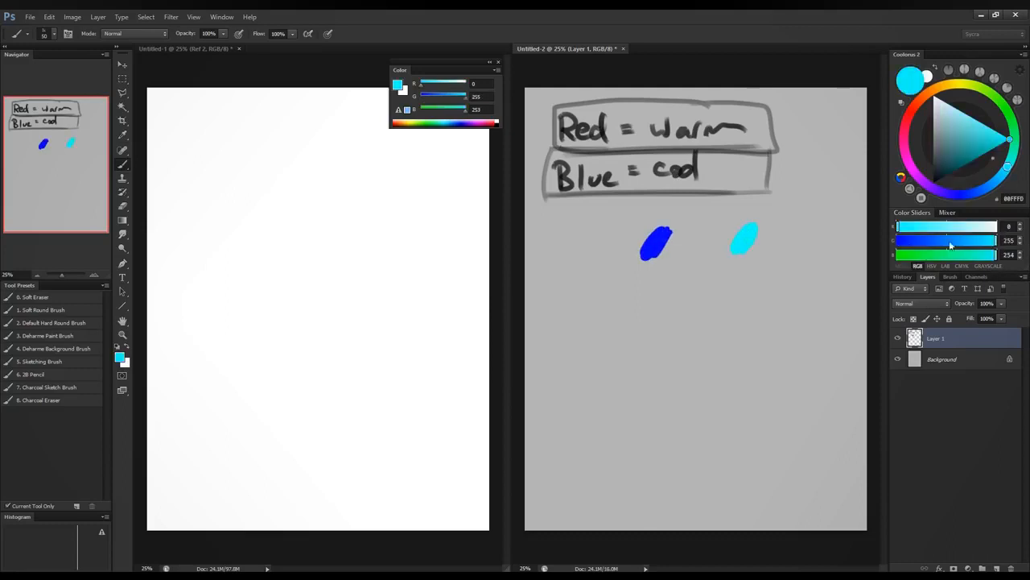
{"action": "left_click_drag", "start_coordinate": [914, 228], "coordinate": [997, 227]}
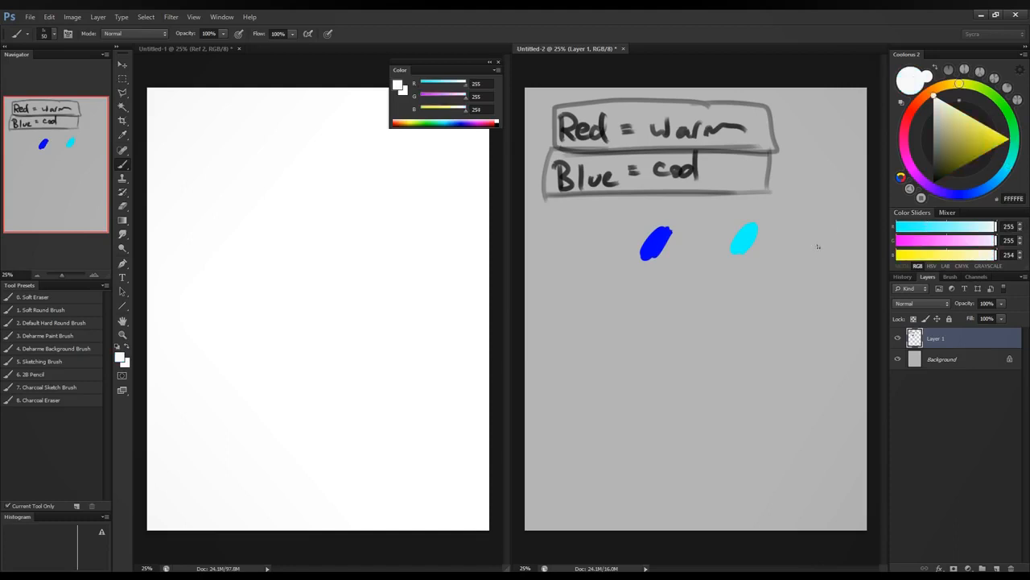
{"action": "mouse_move", "coordinate": [818, 246]}
{"action": "left_mouse_down"}
{"action": "mouse_move", "coordinate": [826, 228]}
{"action": "mouse_move", "coordinate": [834, 240]}
{"action": "left_mouse_up"}
Step: Sample the cyan swatch, lighten it to 192, 240, 248, and paint a pale blue swatch below it
{"action": "left_click", "coordinate": [751, 233], "text": "alt"}
{"action": "mouse_move", "coordinate": [912, 232]}
{"action": "left_mouse_down"}
{"action": "mouse_move", "coordinate": [972, 228]}
{"action": "mouse_move", "coordinate": [994, 254]}
{"action": "mouse_move", "coordinate": [994, 242]}
{"action": "left_mouse_up"}
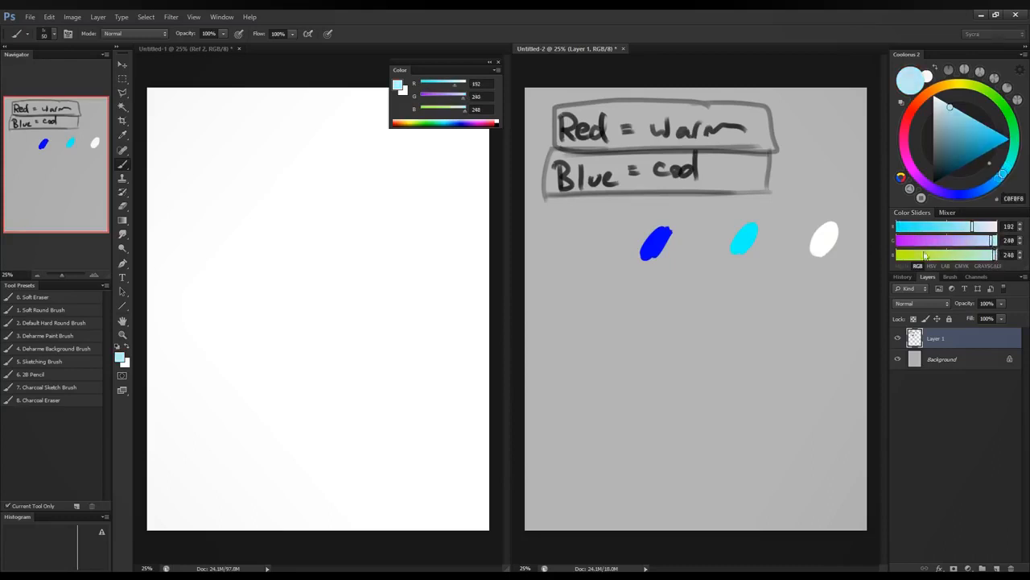
{"action": "mouse_move", "coordinate": [745, 267]}
{"action": "left_mouse_down"}
{"action": "mouse_move", "coordinate": [754, 278]}
{"action": "mouse_move", "coordinate": [758, 268]}
{"action": "mouse_move", "coordinate": [745, 290]}
{"action": "left_mouse_up"}
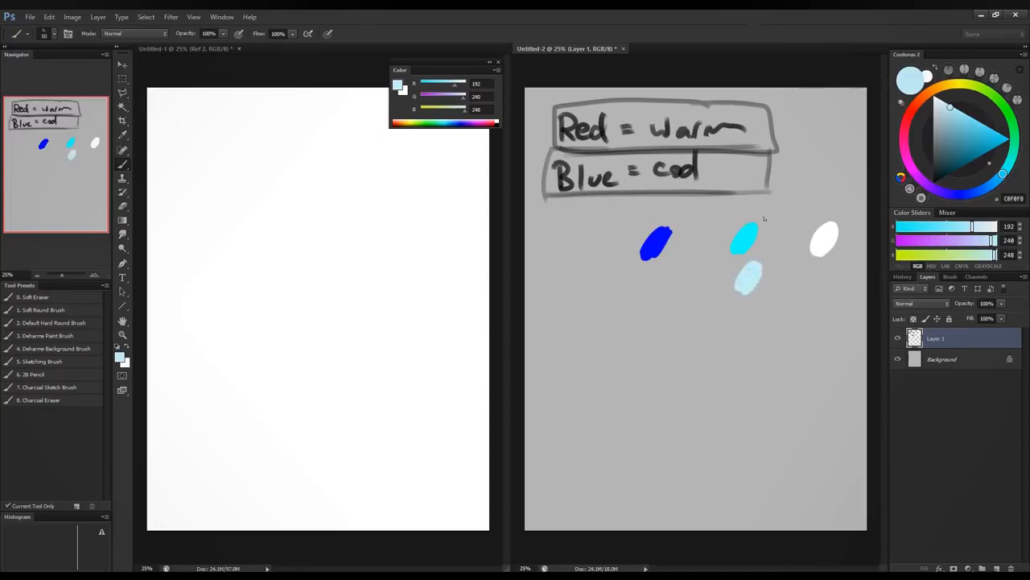
Step: Try shifting the sampled cyan through blue and muted blue-gray to a pinkish gray (185, 155, 179), then resample the blue swatch
{"action": "left_click", "coordinate": [743, 237], "text": "alt"}
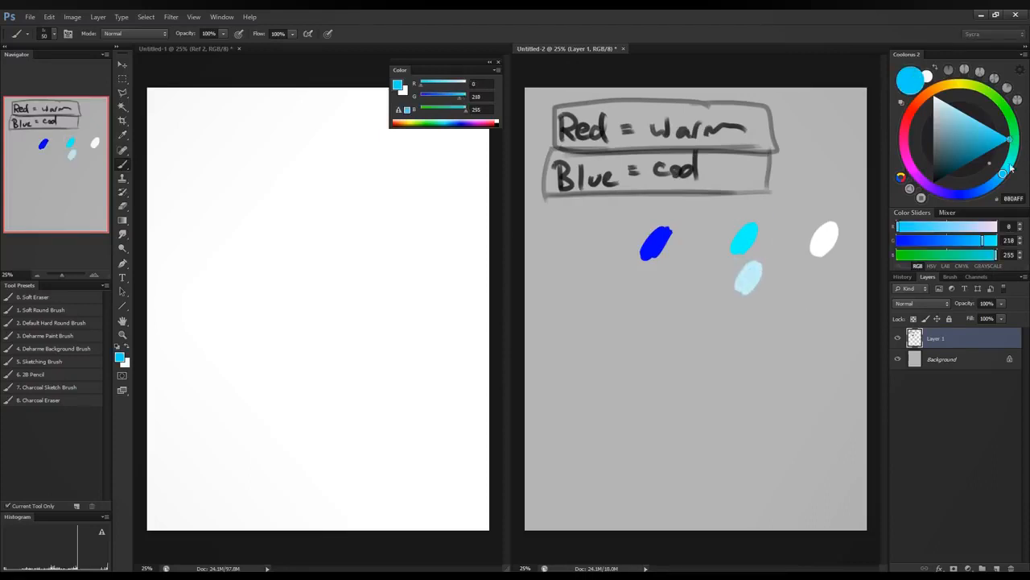
{"action": "mouse_move", "coordinate": [1012, 167]}
{"action": "left_mouse_down"}
{"action": "mouse_move", "coordinate": [1011, 121]}
{"action": "mouse_move", "coordinate": [913, 167]}
{"action": "mouse_move", "coordinate": [962, 181]}
{"action": "mouse_move", "coordinate": [958, 98]}
{"action": "mouse_move", "coordinate": [934, 173]}
{"action": "mouse_move", "coordinate": [966, 180]}
{"action": "left_mouse_up"}
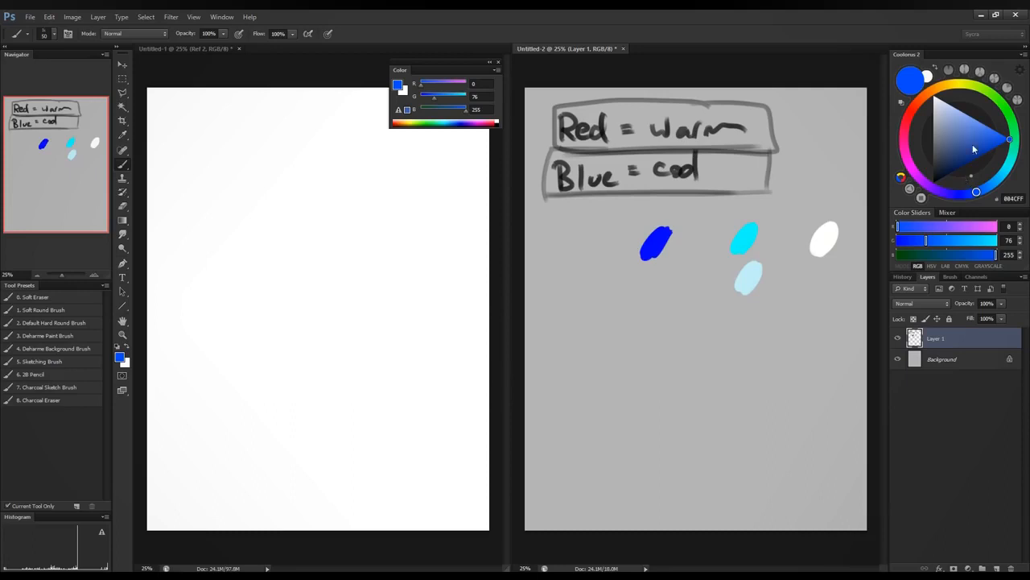
{"action": "left_click", "coordinate": [959, 143]}
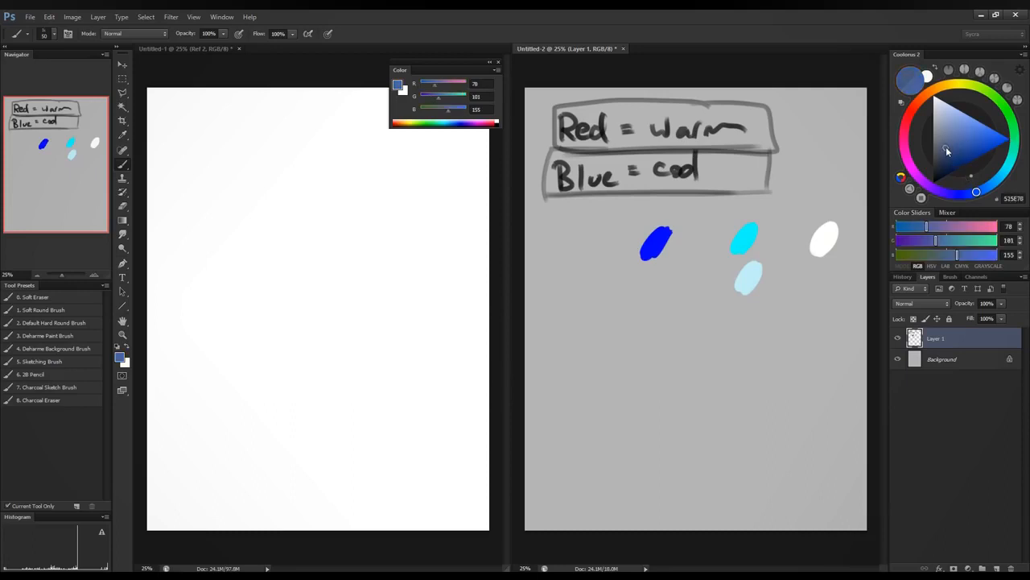
{"action": "left_click_drag", "start_coordinate": [945, 146], "coordinate": [945, 130]}
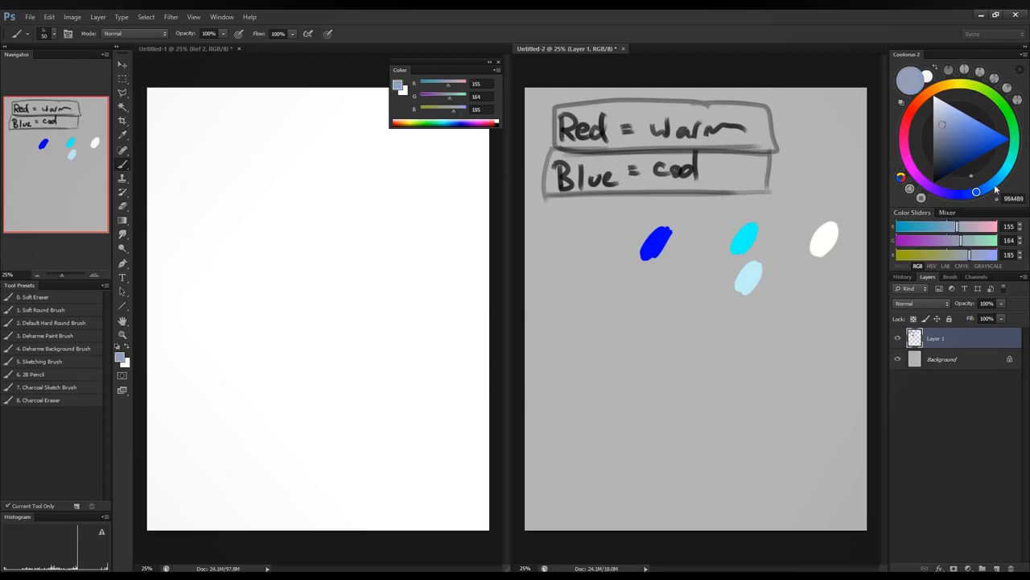
{"action": "mouse_move", "coordinate": [977, 192]}
{"action": "left_mouse_down"}
{"action": "mouse_move", "coordinate": [1008, 161]}
{"action": "mouse_move", "coordinate": [974, 91]}
{"action": "mouse_move", "coordinate": [907, 157]}
{"action": "left_mouse_up"}
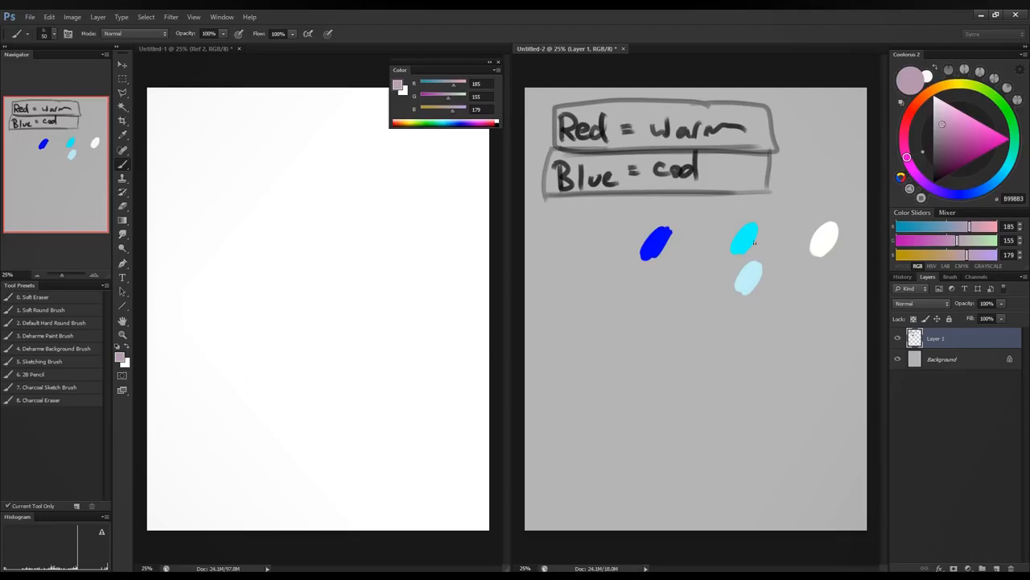
{"action": "left_click", "coordinate": [673, 238], "text": "alt"}
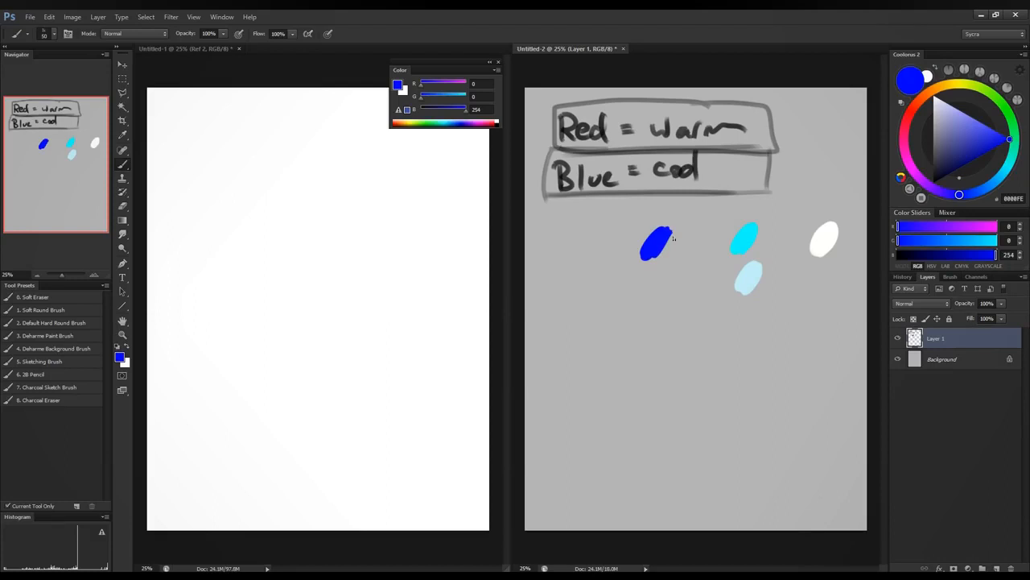
Step: Write "Richard Schmid" in black across the canvas below the swatches
{"action": "key", "text": "d"}
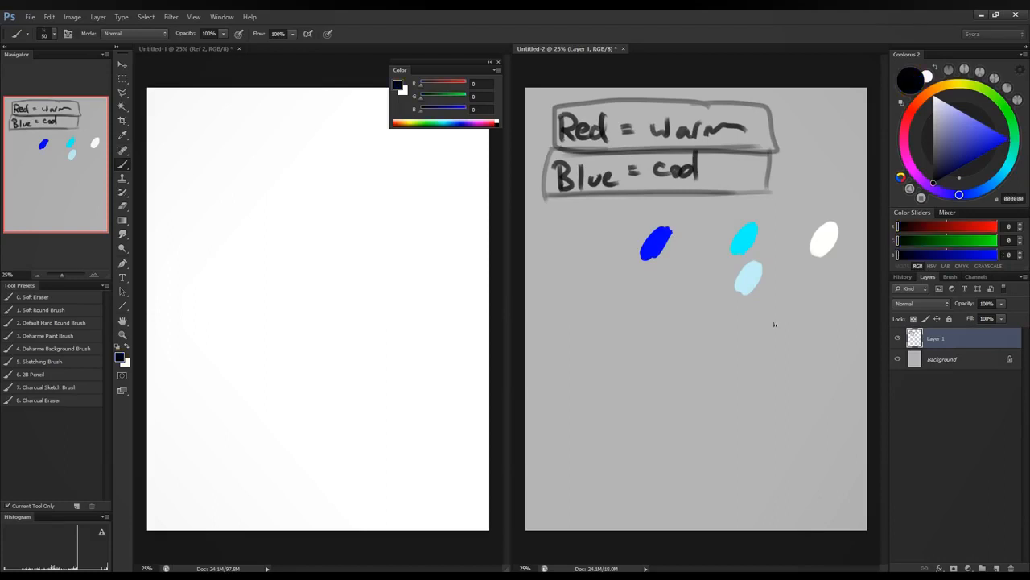
{"action": "mouse_move", "coordinate": [557, 301]}
{"action": "left_mouse_down"}
{"action": "mouse_move", "coordinate": [558, 335]}
{"action": "mouse_move", "coordinate": [591, 335]}
{"action": "left_mouse_up"}
{"action": "mouse_move", "coordinate": [606, 301]}
{"action": "left_mouse_down"}
{"action": "mouse_move", "coordinate": [618, 328]}
{"action": "mouse_move", "coordinate": [650, 320]}
{"action": "mouse_move", "coordinate": [662, 331]}
{"action": "mouse_move", "coordinate": [702, 329]}
{"action": "mouse_move", "coordinate": [726, 312]}
{"action": "mouse_move", "coordinate": [740, 332]}
{"action": "left_mouse_up"}
{"action": "mouse_move", "coordinate": [745, 330]}
{"action": "left_mouse_down"}
{"action": "mouse_move", "coordinate": [764, 321]}
{"action": "mouse_move", "coordinate": [770, 328]}
{"action": "left_mouse_up"}
{"action": "left_click", "coordinate": [776, 317]}
{"action": "left_click_drag", "start_coordinate": [778, 322], "coordinate": [797, 325]}
{"action": "left_click_drag", "start_coordinate": [798, 285], "coordinate": [802, 328]}
Step: Write the book title "Alla Prima" beneath the artist's name and underline it
{"action": "left_click_drag", "start_coordinate": [601, 385], "coordinate": [625, 384]}
{"action": "mouse_move", "coordinate": [633, 352]}
{"action": "left_mouse_down"}
{"action": "mouse_move", "coordinate": [635, 385]}
{"action": "mouse_move", "coordinate": [675, 381]}
{"action": "left_mouse_up"}
{"action": "left_click_drag", "start_coordinate": [676, 352], "coordinate": [697, 369]}
{"action": "mouse_move", "coordinate": [694, 369]}
{"action": "left_mouse_down"}
{"action": "mouse_move", "coordinate": [695, 380]}
{"action": "mouse_move", "coordinate": [750, 378]}
{"action": "left_mouse_up"}
{"action": "left_click", "coordinate": [694, 359]}
{"action": "left_click_drag", "start_coordinate": [584, 389], "coordinate": [758, 382]}
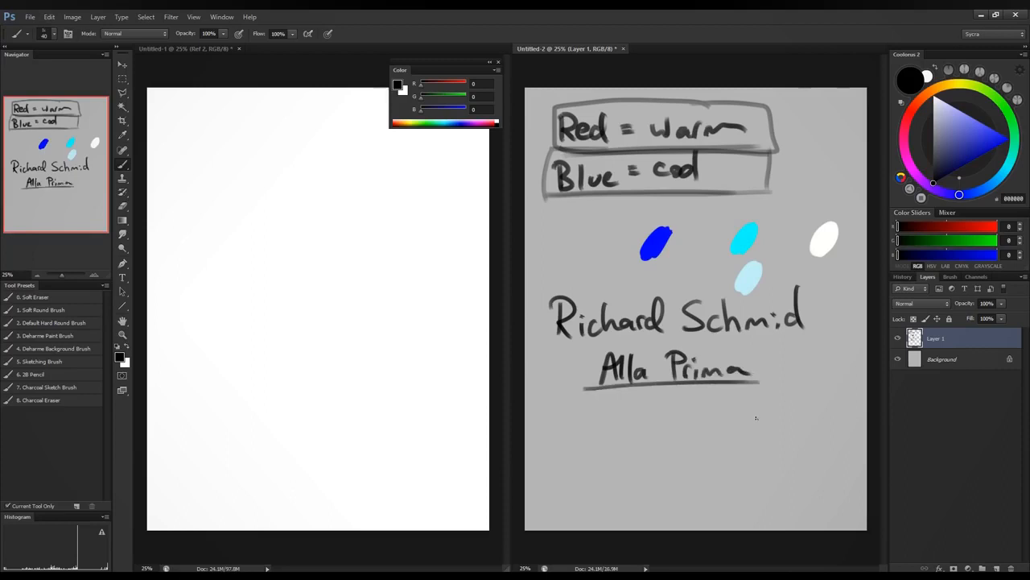
Step: Write "Warm Shadows" on two lines near the canvas's left edge, below the book title
{"action": "mouse_move", "coordinate": [548, 410]}
{"action": "left_mouse_down"}
{"action": "mouse_move", "coordinate": [549, 428]}
{"action": "mouse_move", "coordinate": [565, 412]}
{"action": "mouse_move", "coordinate": [578, 430]}
{"action": "left_mouse_up"}
{"action": "mouse_move", "coordinate": [581, 432]}
{"action": "left_mouse_down"}
{"action": "mouse_move", "coordinate": [589, 419]}
{"action": "mouse_move", "coordinate": [606, 428]}
{"action": "mouse_move", "coordinate": [551, 467]}
{"action": "mouse_move", "coordinate": [578, 462]}
{"action": "left_mouse_up"}
{"action": "mouse_move", "coordinate": [587, 454]}
{"action": "left_mouse_down"}
{"action": "mouse_move", "coordinate": [579, 462]}
{"action": "mouse_move", "coordinate": [602, 456]}
{"action": "mouse_move", "coordinate": [611, 436]}
{"action": "mouse_move", "coordinate": [633, 448]}
{"action": "mouse_move", "coordinate": [628, 462]}
{"action": "left_mouse_up"}
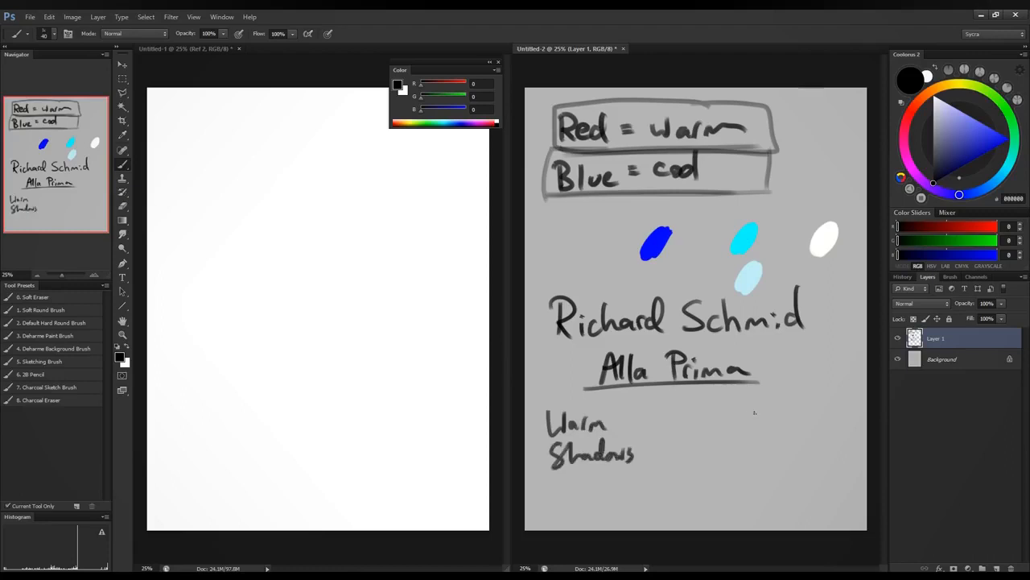
Step: Write "Cool Highlights" on two lines opposite the "Warm Shadows" note
{"action": "left_click_drag", "start_coordinate": [746, 407], "coordinate": [751, 435]}
{"action": "mouse_move", "coordinate": [757, 423]}
{"action": "left_mouse_down"}
{"action": "mouse_move", "coordinate": [780, 431]}
{"action": "mouse_move", "coordinate": [727, 465]}
{"action": "left_mouse_up"}
{"action": "mouse_move", "coordinate": [728, 451]}
{"action": "left_mouse_down"}
{"action": "mouse_move", "coordinate": [739, 448]}
{"action": "mouse_move", "coordinate": [739, 462]}
{"action": "left_mouse_up"}
{"action": "left_click_drag", "start_coordinate": [751, 451], "coordinate": [752, 461]}
{"action": "mouse_move", "coordinate": [750, 441]}
{"action": "left_mouse_down"}
{"action": "mouse_move", "coordinate": [760, 472]}
{"action": "mouse_move", "coordinate": [765, 462]}
{"action": "left_mouse_up"}
{"action": "left_click_drag", "start_coordinate": [766, 451], "coordinate": [784, 460]}
{"action": "left_click_drag", "start_coordinate": [791, 451], "coordinate": [798, 475]}
{"action": "left_click_drag", "start_coordinate": [808, 431], "coordinate": [805, 462]}
{"action": "mouse_move", "coordinate": [808, 451]}
{"action": "left_mouse_down"}
{"action": "mouse_move", "coordinate": [837, 439]}
{"action": "mouse_move", "coordinate": [824, 460]}
{"action": "left_mouse_up"}
{"action": "left_click_drag", "start_coordinate": [817, 442], "coordinate": [833, 441]}
{"action": "left_click_drag", "start_coordinate": [841, 441], "coordinate": [834, 460]}
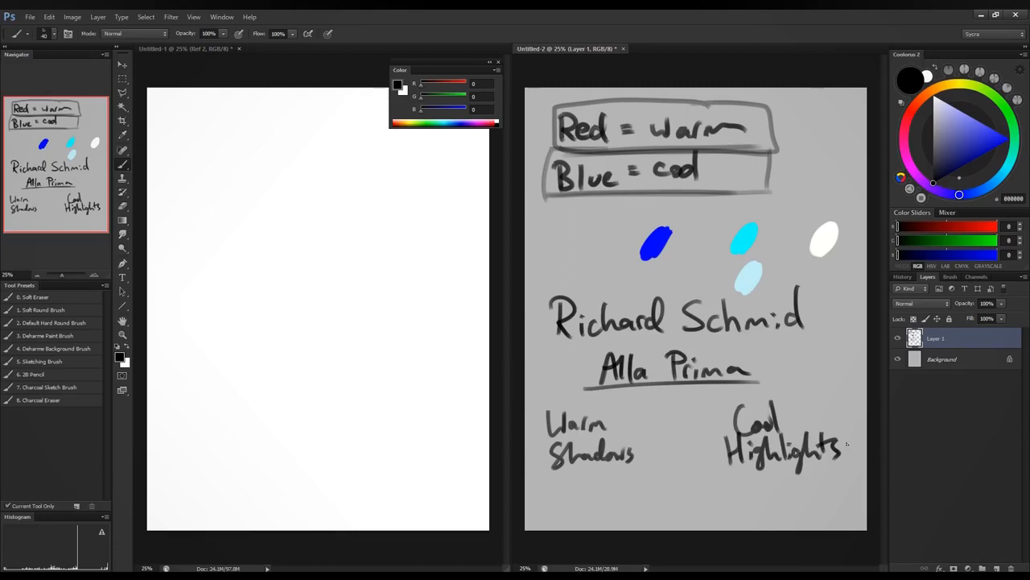
Step: Draw a downward arrow to the white swatch and label it "Cold" above
{"action": "left_click_drag", "start_coordinate": [826, 182], "coordinate": [827, 214]}
{"action": "left_click_drag", "start_coordinate": [818, 201], "coordinate": [836, 201]}
{"action": "mouse_move", "coordinate": [809, 147]}
{"action": "left_mouse_down"}
{"action": "mouse_move", "coordinate": [810, 165]}
{"action": "mouse_move", "coordinate": [832, 166]}
{"action": "left_mouse_up"}
{"action": "mouse_move", "coordinate": [842, 152]}
{"action": "left_mouse_down"}
{"action": "mouse_move", "coordinate": [834, 158]}
{"action": "mouse_move", "coordinate": [844, 164]}
{"action": "left_mouse_up"}
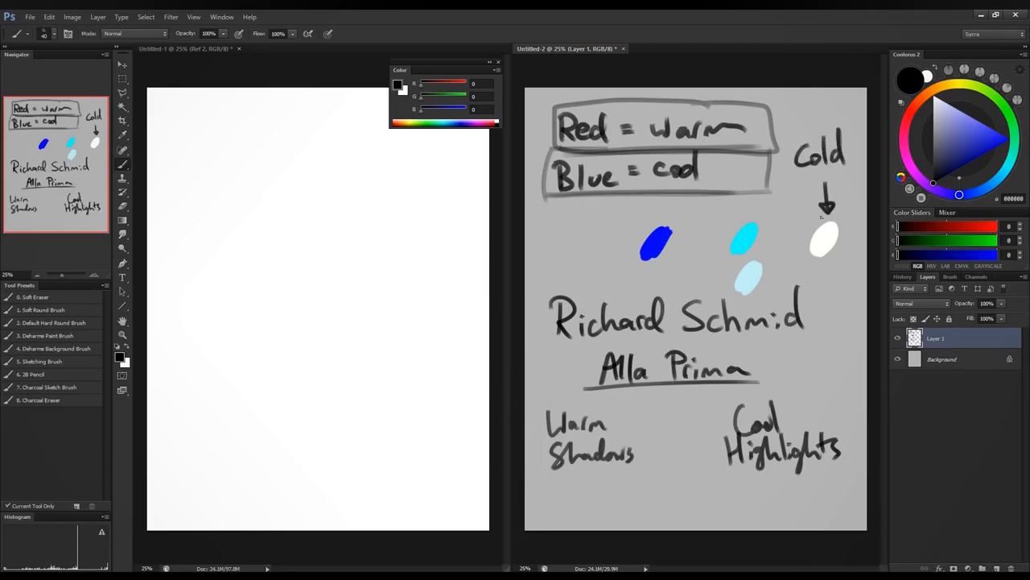
Step: Paint a black swatch at the start of the swatch row, then cover it with very dark red (22, 2, 3)
{"action": "mouse_move", "coordinate": [555, 231]}
{"action": "left_mouse_down"}
{"action": "mouse_move", "coordinate": [550, 251]}
{"action": "mouse_move", "coordinate": [559, 237]}
{"action": "left_mouse_up"}
{"action": "key", "text": "bracketright"}
{"action": "key", "text": "bracketright"}
{"action": "key", "text": "bracketright"}
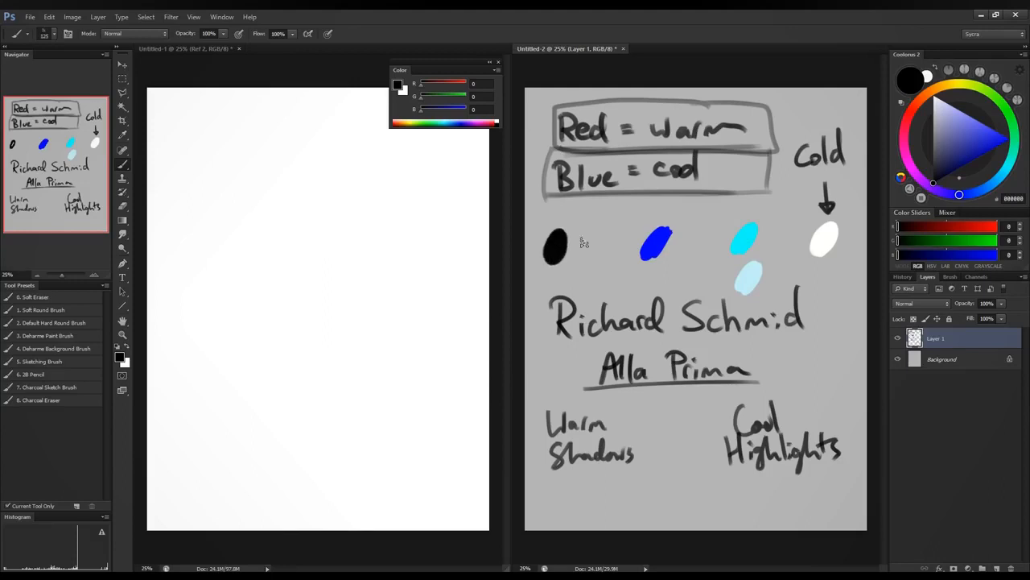
{"action": "left_click", "coordinate": [910, 113]}
{"action": "left_click", "coordinate": [939, 178]}
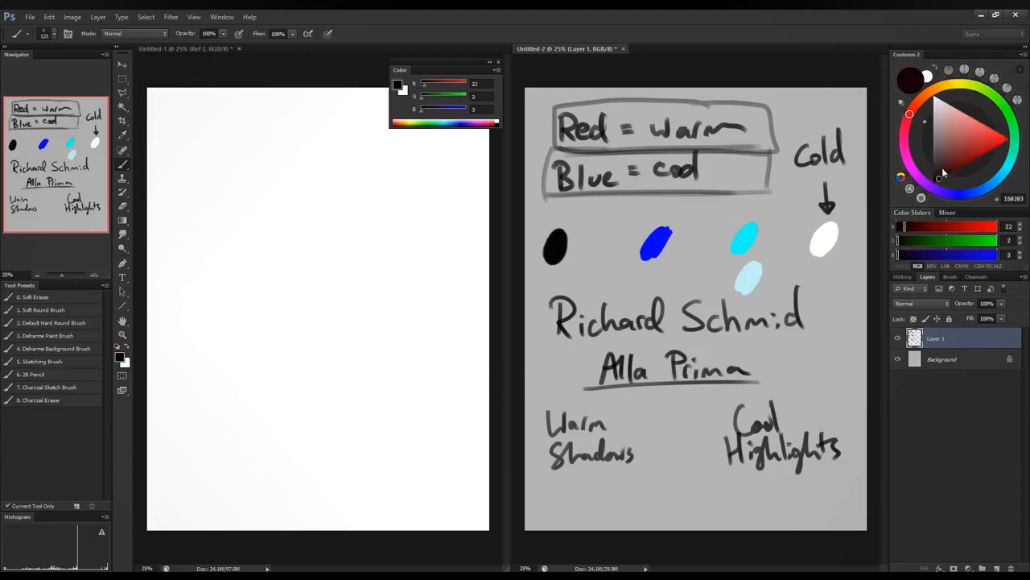
{"action": "mouse_move", "coordinate": [554, 236]}
{"action": "left_mouse_down"}
{"action": "mouse_move", "coordinate": [553, 258]}
{"action": "mouse_move", "coordinate": [562, 233]}
{"action": "mouse_move", "coordinate": [571, 250]}
{"action": "left_mouse_up"}
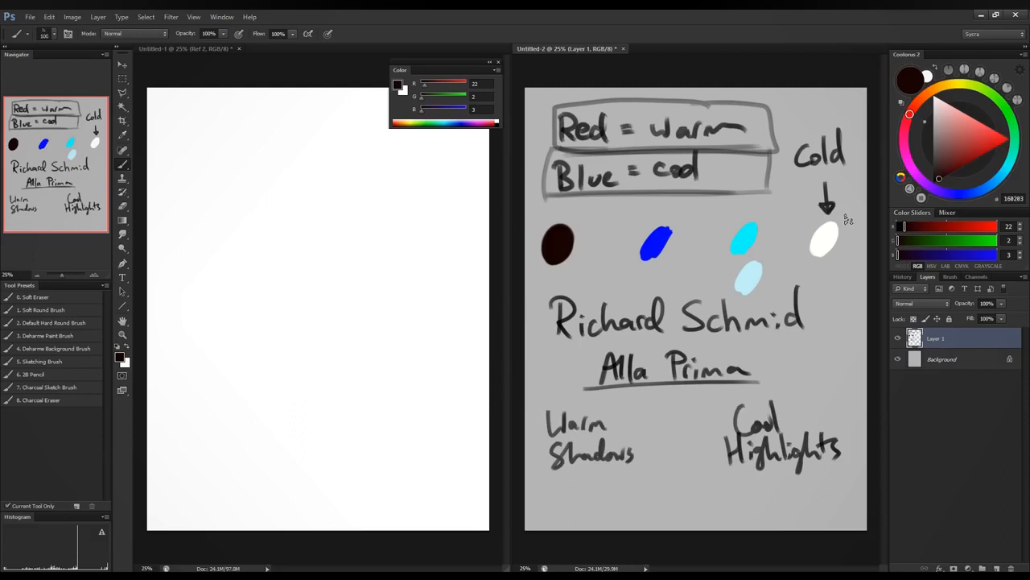
Step: Write "NORTH LIGHT" in small capitals above the blue and cyan swatches using a size 40 brush
{"action": "key", "text": "bracketleft"}
{"action": "key", "text": "bracketleft"}
{"action": "key", "text": "bracketleft"}
{"action": "mouse_move", "coordinate": [637, 218]}
{"action": "left_mouse_down"}
{"action": "mouse_move", "coordinate": [649, 203]}
{"action": "mouse_move", "coordinate": [729, 215]}
{"action": "left_mouse_up"}
{"action": "mouse_move", "coordinate": [733, 200]}
{"action": "left_mouse_down"}
{"action": "mouse_move", "coordinate": [733, 216]}
{"action": "mouse_move", "coordinate": [752, 216]}
{"action": "left_mouse_up"}
{"action": "left_click_drag", "start_coordinate": [762, 200], "coordinate": [763, 215]}
{"action": "left_click_drag", "start_coordinate": [767, 198], "coordinate": [784, 198]}
{"action": "left_click_drag", "start_coordinate": [775, 200], "coordinate": [774, 217]}
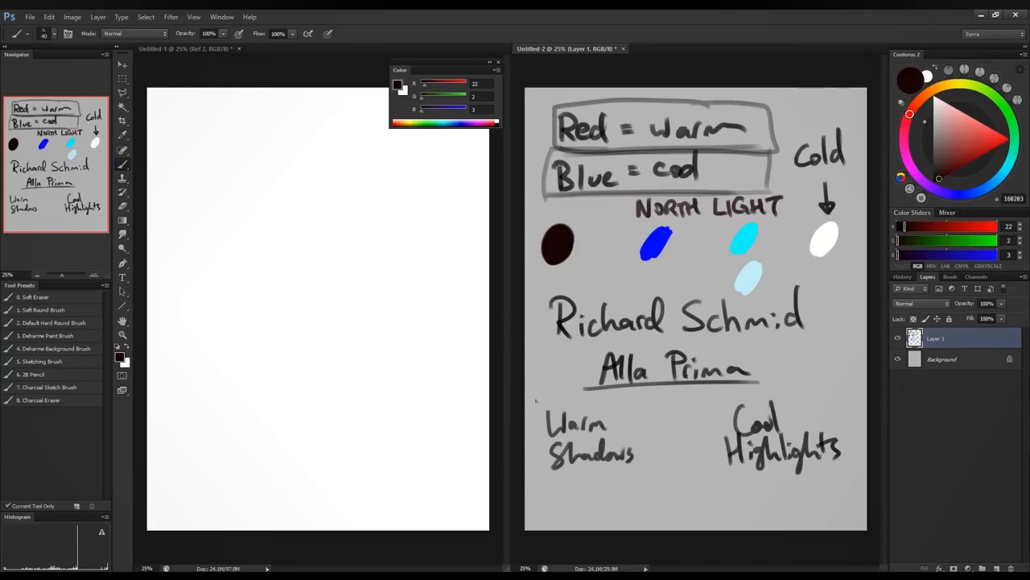
Step: Enclose the "Warm Shadows" and "Cool Highlights" notes between a pair of large square brackets
{"action": "mouse_move", "coordinate": [537, 395]}
{"action": "left_mouse_down"}
{"action": "mouse_move", "coordinate": [542, 478]}
{"action": "mouse_move", "coordinate": [567, 480]}
{"action": "left_mouse_up"}
{"action": "left_click_drag", "start_coordinate": [535, 397], "coordinate": [560, 396]}
{"action": "mouse_move", "coordinate": [815, 387]}
{"action": "left_mouse_down"}
{"action": "mouse_move", "coordinate": [855, 422]}
{"action": "mouse_move", "coordinate": [826, 479]}
{"action": "left_mouse_up"}
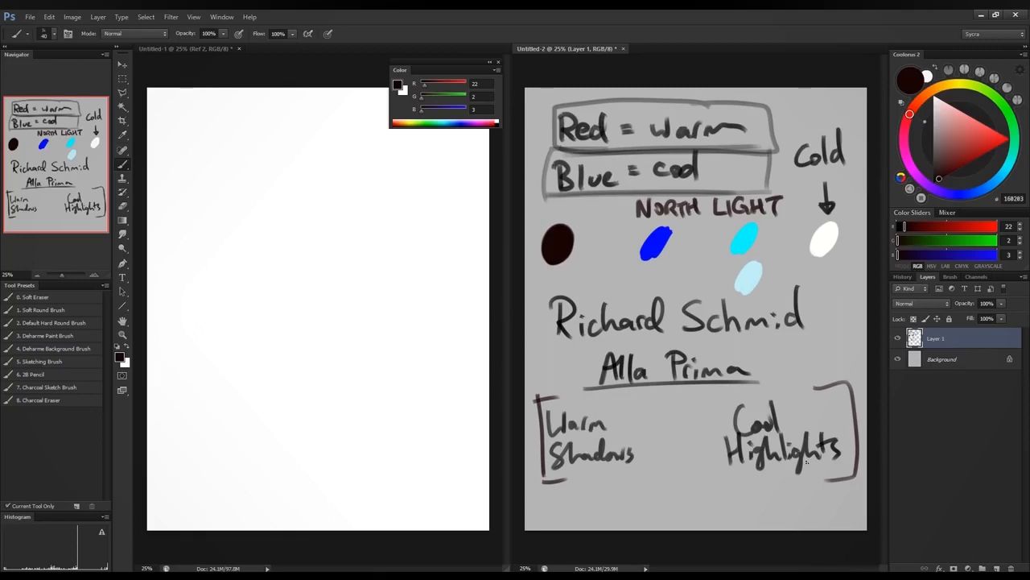
Step: Add a new layer and delete Layer 1 with the handwritten notes
{"action": "left_click", "coordinate": [996, 568]}
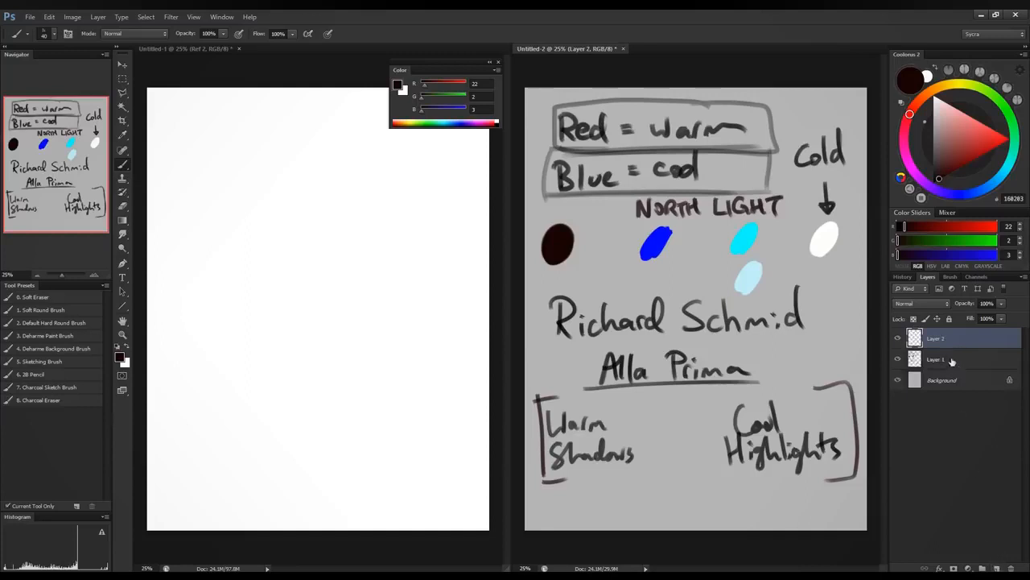
{"action": "left_click_drag", "start_coordinate": [951, 362], "coordinate": [1011, 568]}
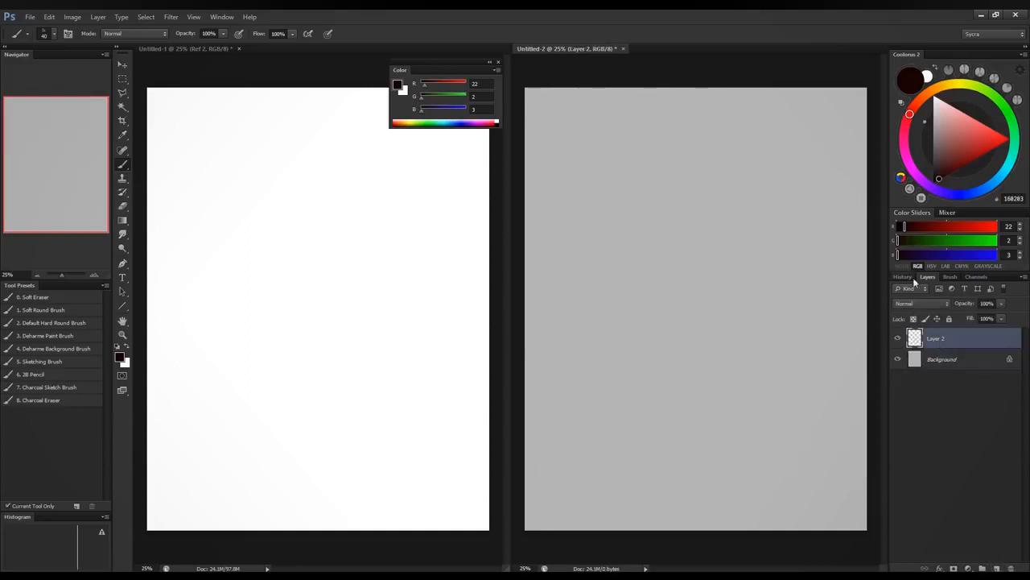
Step: Mix an orange-brown (179, 100, 76) and paint an oval swatch in the canvas's upper middle with a size 175 brush
{"action": "left_click", "coordinate": [444, 86]}
{"action": "left_click", "coordinate": [445, 98]}
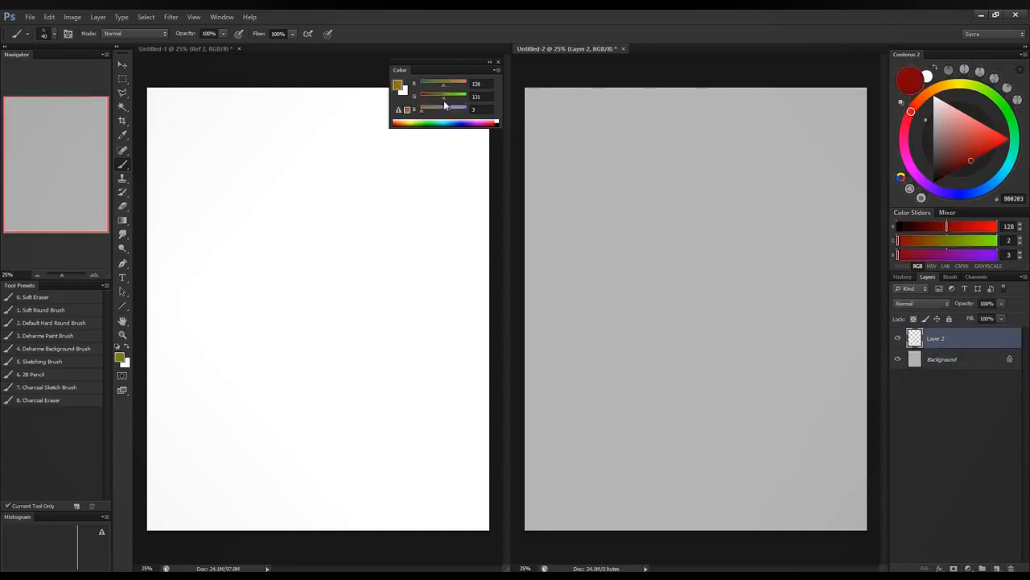
{"action": "left_click", "coordinate": [452, 86]}
{"action": "left_click", "coordinate": [438, 98]}
{"action": "left_click", "coordinate": [435, 111]}
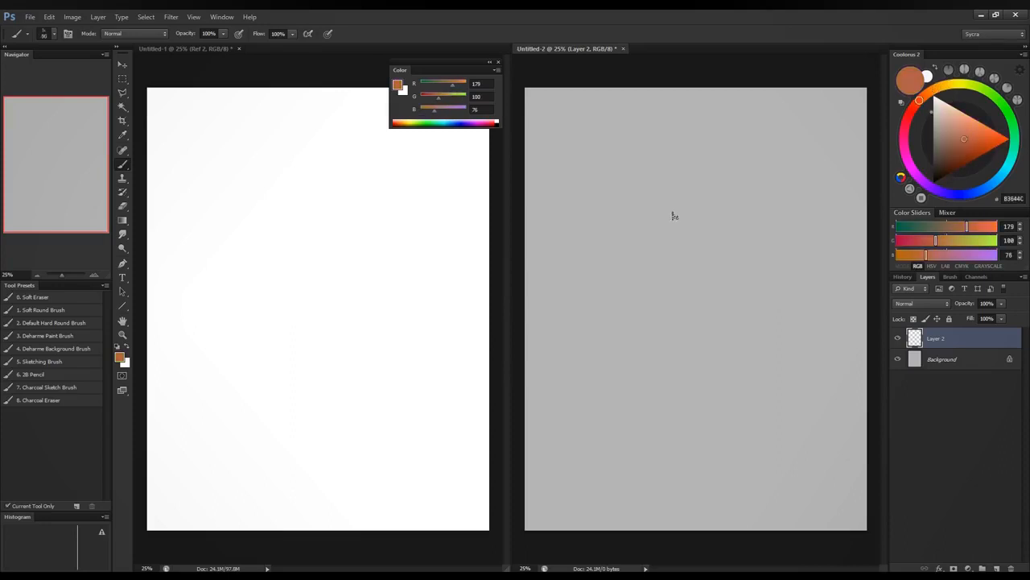
{"action": "key", "text": "]"}
{"action": "key", "text": "]"}
{"action": "key", "text": "]"}
{"action": "key", "text": "]"}
{"action": "key", "text": "]"}
{"action": "key", "text": "]"}
{"action": "key", "text": "]"}
{"action": "key", "text": "]"}
{"action": "key", "text": "]"}
{"action": "mouse_move", "coordinate": [702, 188]}
{"action": "left_mouse_down"}
{"action": "mouse_move", "coordinate": [690, 197]}
{"action": "mouse_move", "coordinate": [680, 186]}
{"action": "left_mouse_up"}
Step: Paint three progressively lighter orange ovals below the first: (196, 125, 94), (215, 147, 106) and (226, 168, 128)
{"action": "left_click_drag", "start_coordinate": [972, 232], "coordinate": [935, 256]}
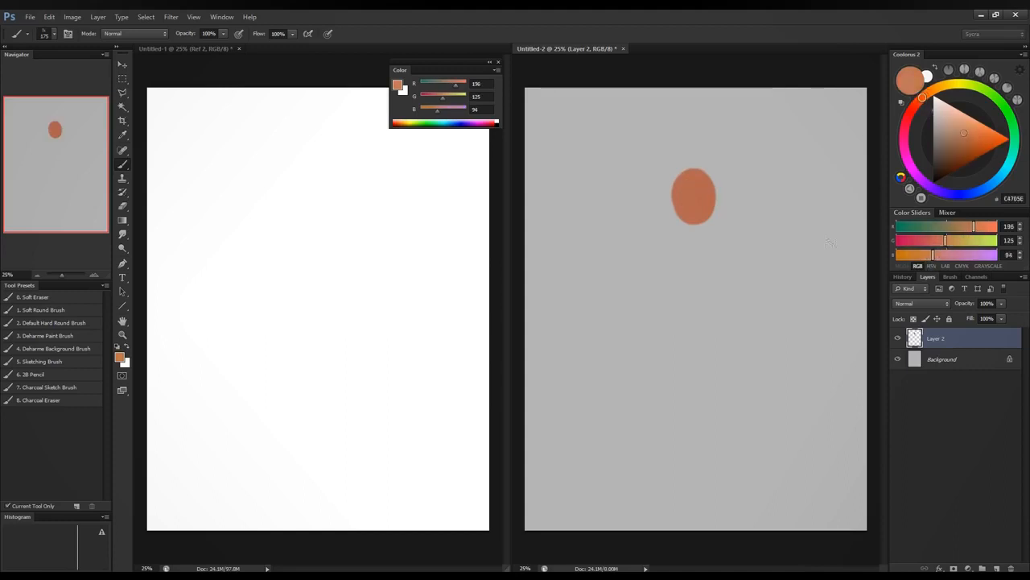
{"action": "mouse_move", "coordinate": [692, 242]}
{"action": "left_mouse_down"}
{"action": "mouse_move", "coordinate": [695, 265]}
{"action": "mouse_move", "coordinate": [705, 256]}
{"action": "left_mouse_up"}
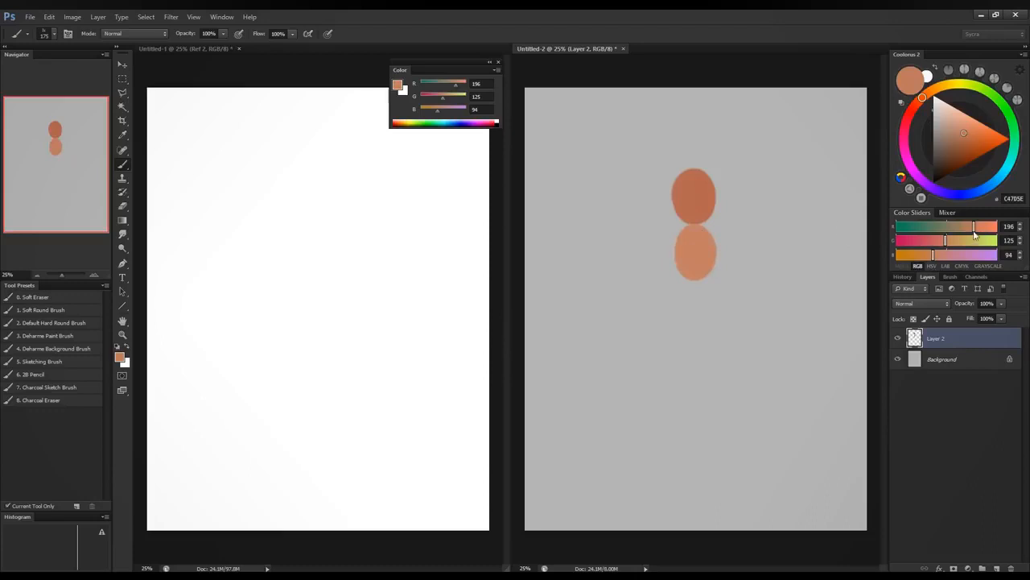
{"action": "left_click_drag", "start_coordinate": [975, 226], "coordinate": [938, 256]}
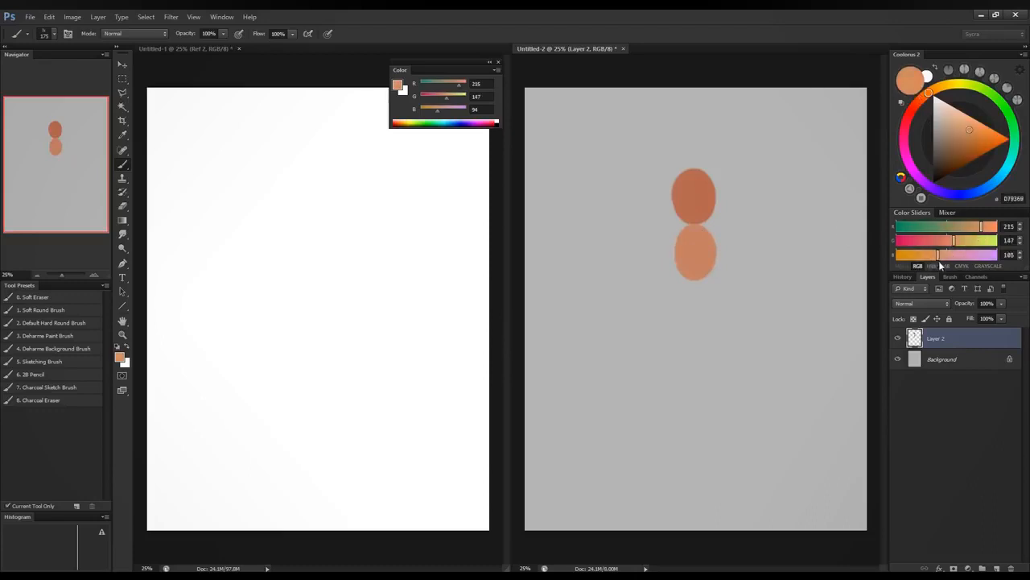
{"action": "left_click_drag", "start_coordinate": [692, 306], "coordinate": [706, 300]}
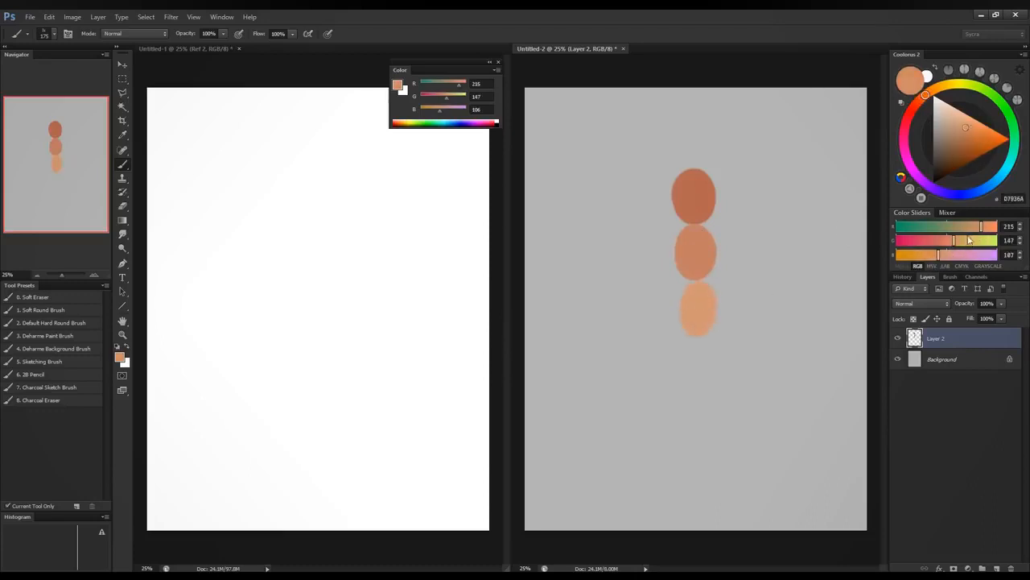
{"action": "left_click_drag", "start_coordinate": [981, 227], "coordinate": [947, 256]}
{"action": "mouse_move", "coordinate": [686, 352]}
{"action": "left_mouse_down"}
{"action": "mouse_move", "coordinate": [690, 373]}
{"action": "mouse_move", "coordinate": [706, 377]}
{"action": "left_mouse_up"}
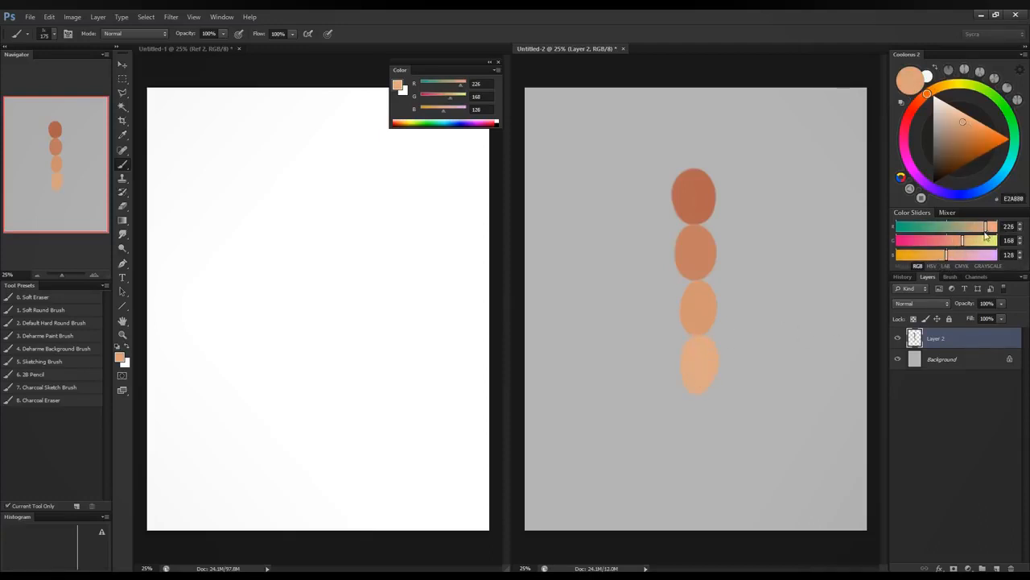
Step: Extend the column downward with two pale orange ovals, (246, 195, 152) and (255, 209, 170)
{"action": "mouse_move", "coordinate": [984, 231]}
{"action": "left_mouse_down"}
{"action": "mouse_move", "coordinate": [995, 231]}
{"action": "mouse_move", "coordinate": [975, 245]}
{"action": "left_mouse_up"}
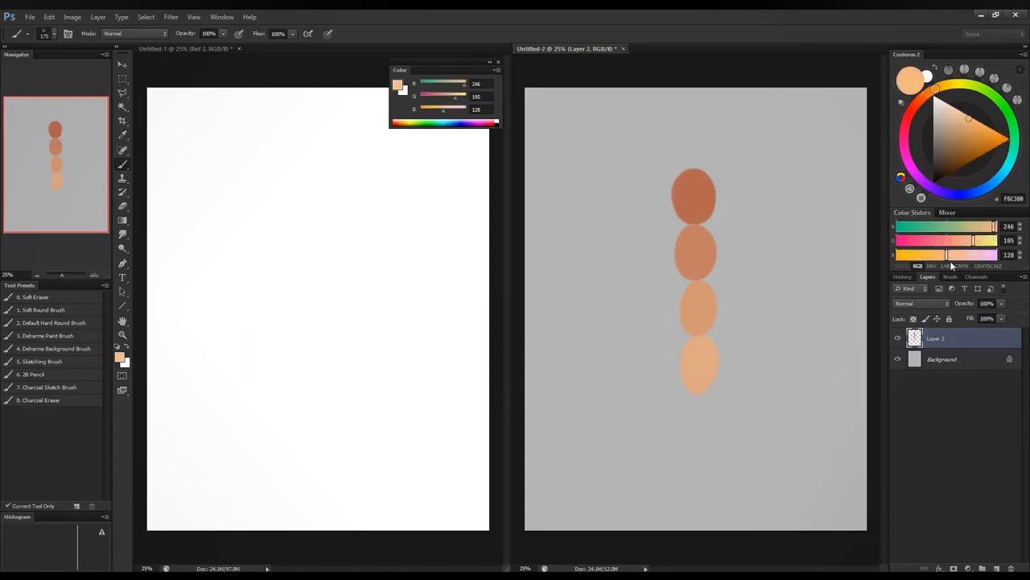
{"action": "left_click", "coordinate": [956, 260]}
{"action": "mouse_move", "coordinate": [688, 414]}
{"action": "left_mouse_down"}
{"action": "mouse_move", "coordinate": [694, 425]}
{"action": "mouse_move", "coordinate": [702, 407]}
{"action": "left_mouse_up"}
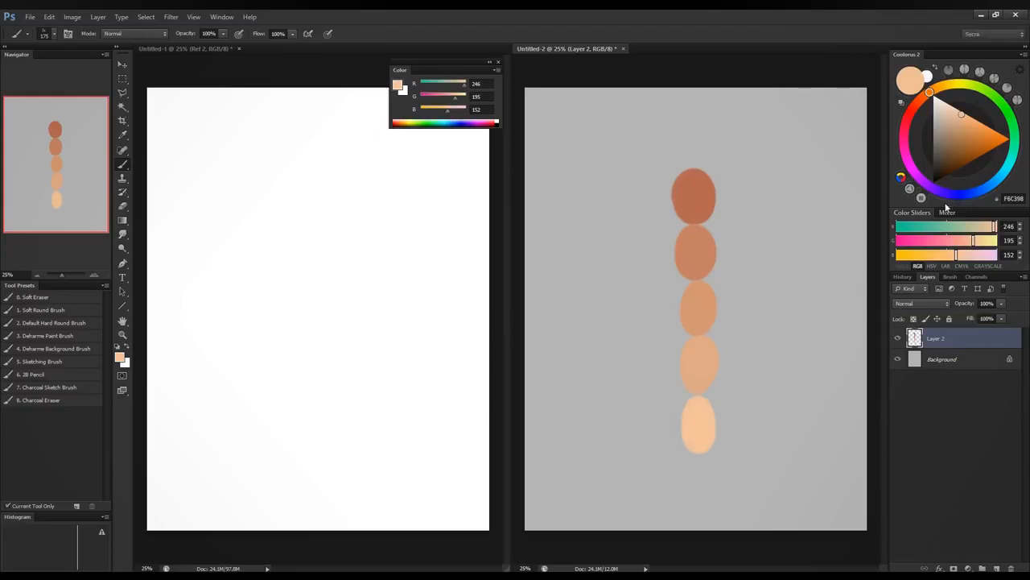
{"action": "left_click", "coordinate": [997, 226]}
{"action": "left_click_drag", "start_coordinate": [976, 241], "coordinate": [964, 254]}
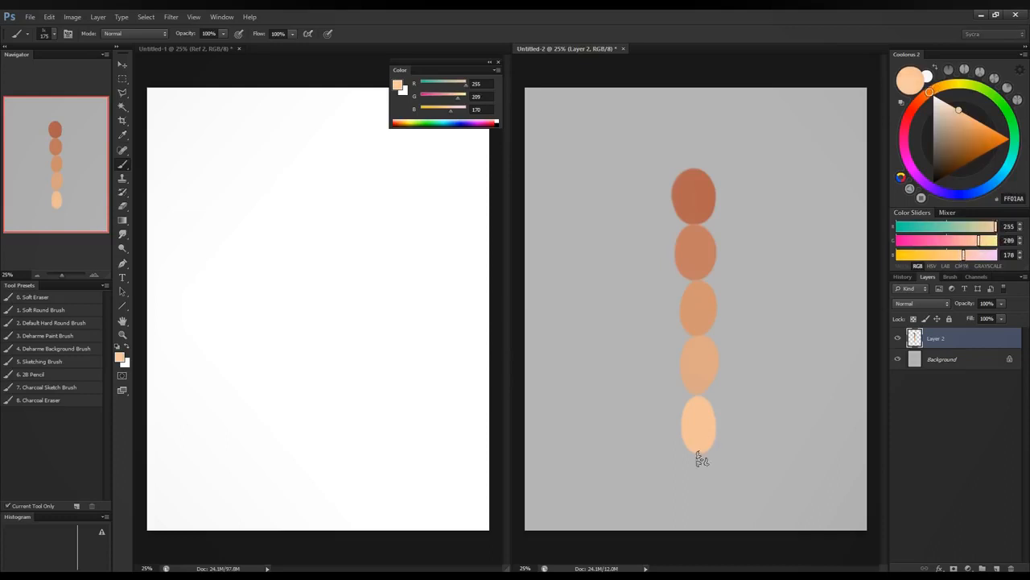
{"action": "mouse_move", "coordinate": [699, 458]}
{"action": "left_mouse_down"}
{"action": "mouse_move", "coordinate": [699, 499]}
{"action": "mouse_move", "coordinate": [710, 475]}
{"action": "left_mouse_up"}
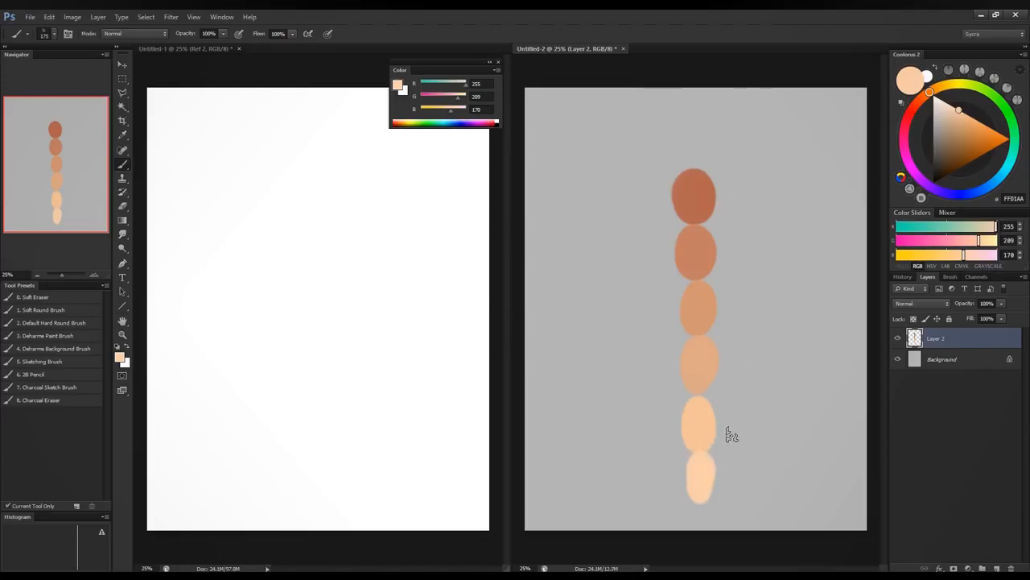
Step: Sample the top orange-brown swatch and try lightening the color to (194, 126, 99)
{"action": "left_click", "coordinate": [700, 197], "text": "alt"}
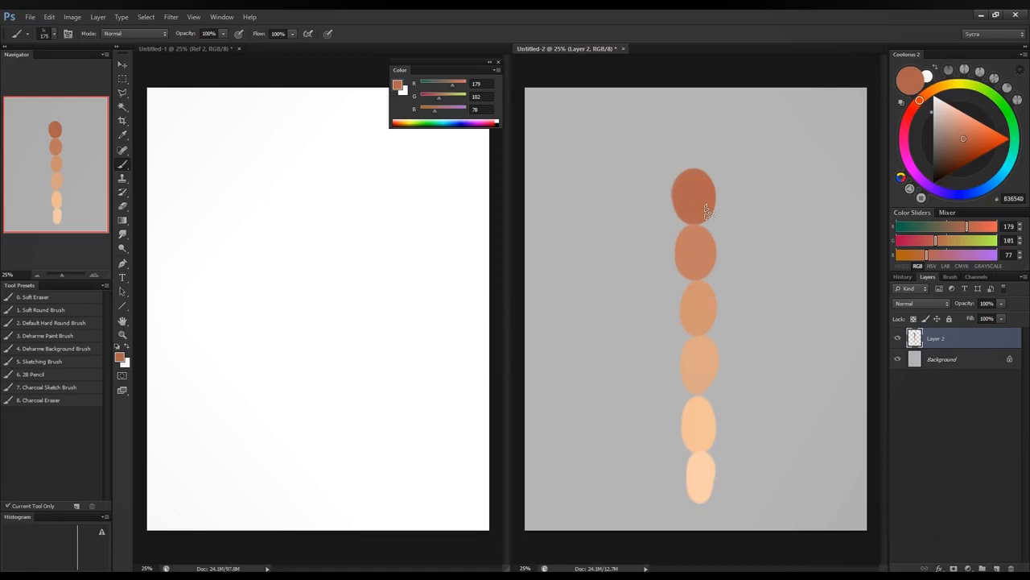
{"action": "left_click", "coordinate": [702, 184], "text": "alt"}
{"action": "left_click_drag", "start_coordinate": [968, 228], "coordinate": [946, 245]}
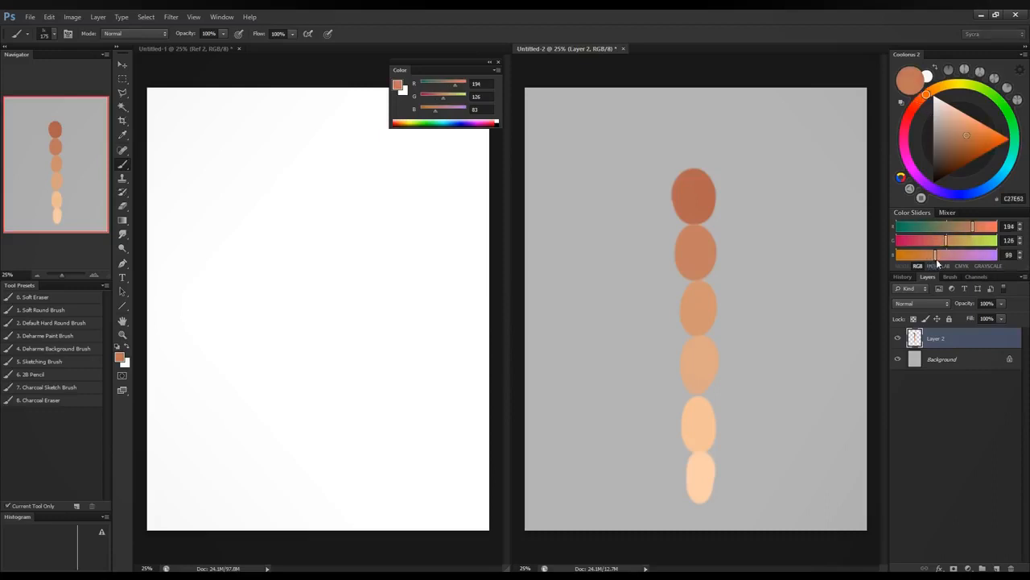
Step: Resample the top swatch and paint two lighter, pinker ovals to its right, (196, 118, 106) and (214, 138, 132)
{"action": "left_click", "coordinate": [703, 204], "text": "alt"}
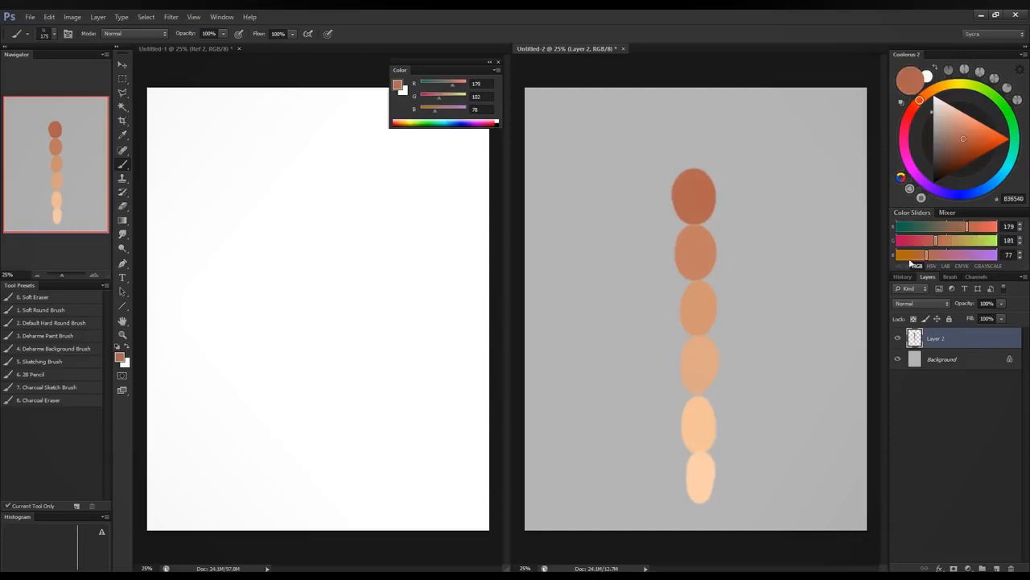
{"action": "left_click_drag", "start_coordinate": [967, 227], "coordinate": [938, 257]}
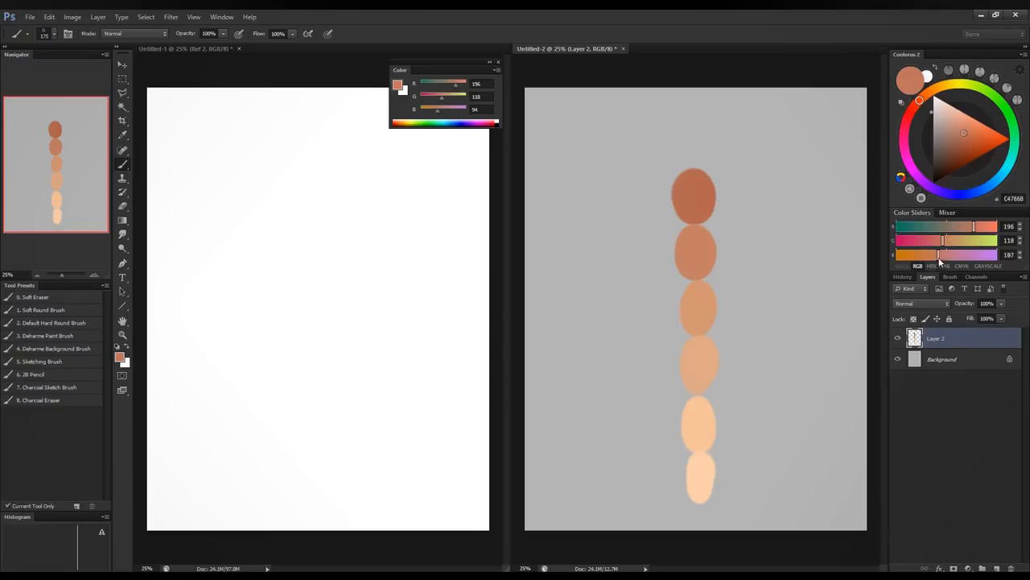
{"action": "mouse_move", "coordinate": [729, 208]}
{"action": "left_mouse_down"}
{"action": "mouse_move", "coordinate": [727, 179]}
{"action": "mouse_move", "coordinate": [727, 209]}
{"action": "left_mouse_up"}
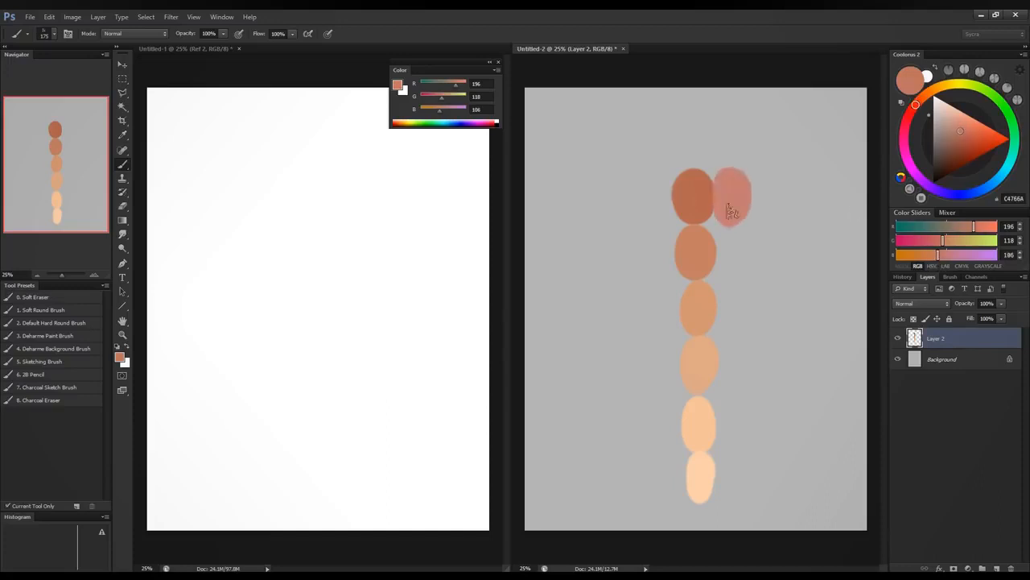
{"action": "left_click_drag", "start_coordinate": [976, 233], "coordinate": [951, 244]}
{"action": "left_click", "coordinate": [948, 257]}
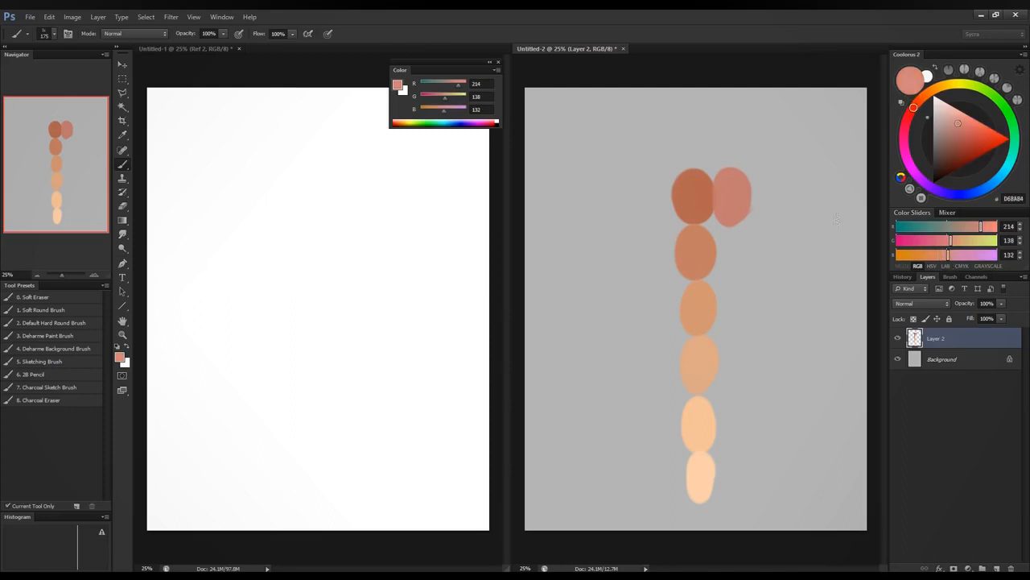
{"action": "mouse_move", "coordinate": [773, 185]}
{"action": "left_mouse_down"}
{"action": "mouse_move", "coordinate": [773, 214]}
{"action": "mouse_move", "coordinate": [775, 183]}
{"action": "left_mouse_up"}
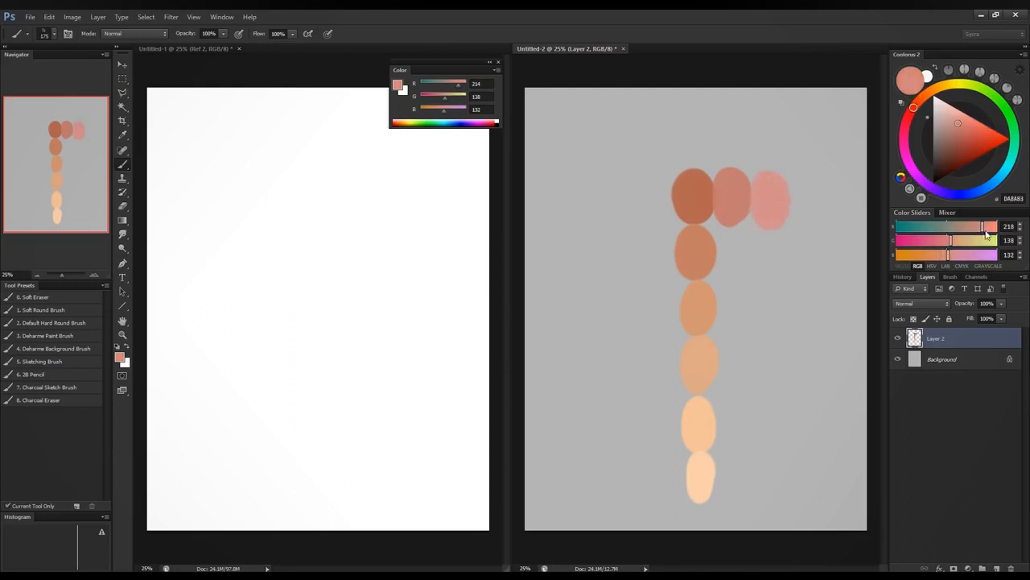
Step: Continue the horizontal row rightward with two paler pink ovals, (230, 159, 155) and (246, 195, 203)
{"action": "mouse_move", "coordinate": [981, 227]}
{"action": "left_mouse_down"}
{"action": "mouse_move", "coordinate": [990, 227]}
{"action": "mouse_move", "coordinate": [957, 255]}
{"action": "left_mouse_up"}
{"action": "left_click_drag", "start_coordinate": [800, 184], "coordinate": [807, 213]}
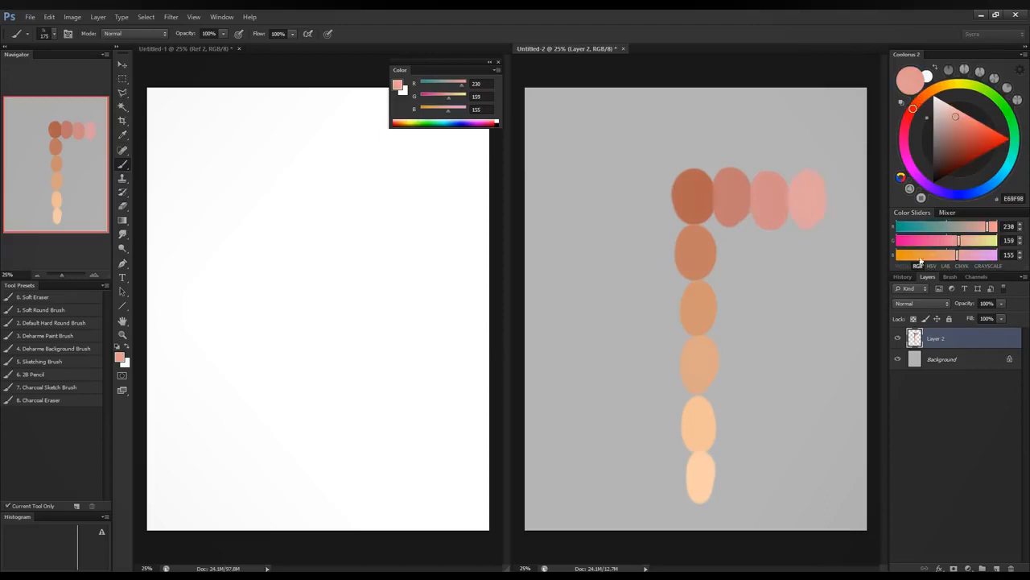
{"action": "mouse_move", "coordinate": [991, 231]}
{"action": "left_mouse_down"}
{"action": "mouse_move", "coordinate": [973, 240]}
{"action": "mouse_move", "coordinate": [979, 256]}
{"action": "left_mouse_up"}
{"action": "mouse_move", "coordinate": [838, 181]}
{"action": "left_mouse_down"}
{"action": "mouse_move", "coordinate": [835, 214]}
{"action": "mouse_move", "coordinate": [860, 193]}
{"action": "left_mouse_up"}
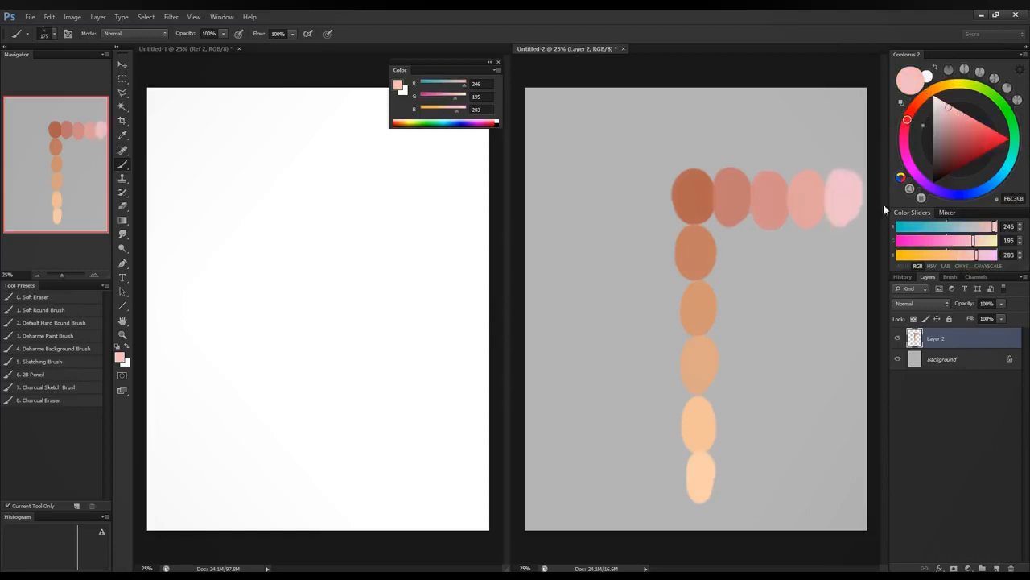
Step: Sample the base brown, darken it to (170, 90, 66) and paint an oval to the left of the original swatch
{"action": "left_click", "coordinate": [719, 203], "text": "alt"}
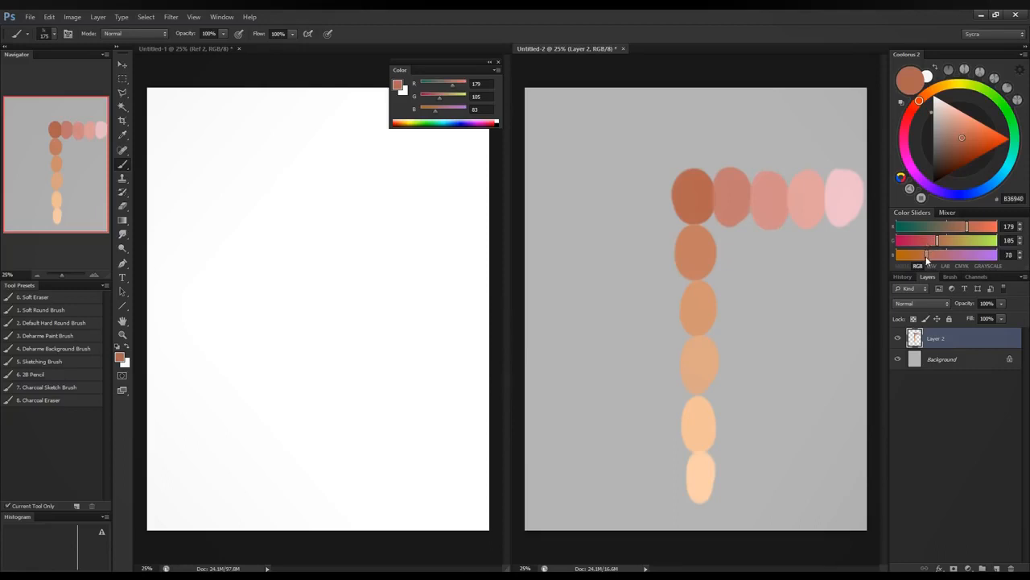
{"action": "left_click", "coordinate": [924, 254]}
{"action": "left_click", "coordinate": [934, 241]}
{"action": "left_click", "coordinate": [932, 240]}
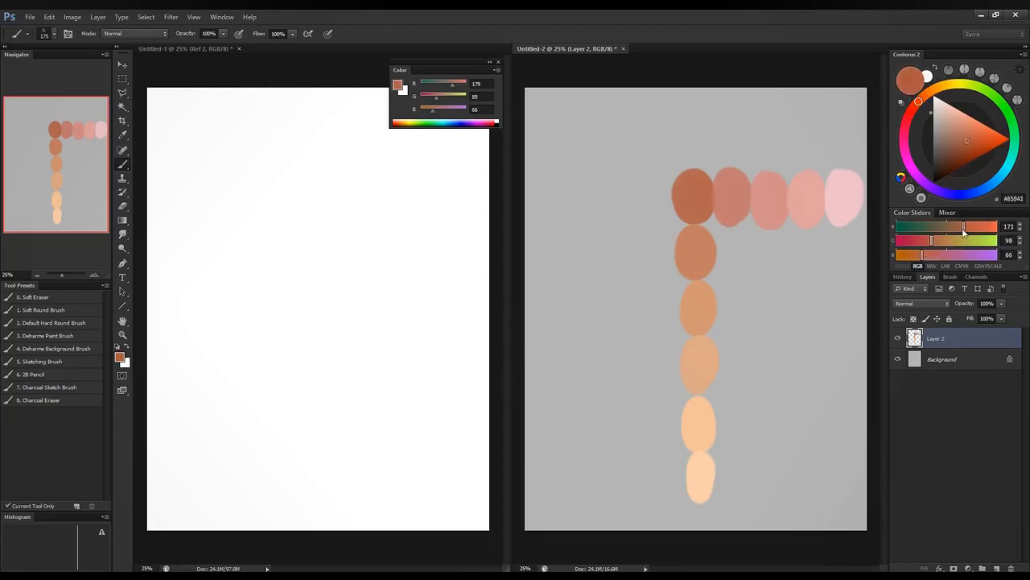
{"action": "left_click", "coordinate": [963, 228]}
{"action": "left_click", "coordinate": [964, 228]}
{"action": "mouse_move", "coordinate": [654, 183]}
{"action": "left_mouse_down"}
{"action": "mouse_move", "coordinate": [645, 197]}
{"action": "mouse_move", "coordinate": [662, 194]}
{"action": "mouse_move", "coordinate": [651, 177]}
{"action": "left_mouse_up"}
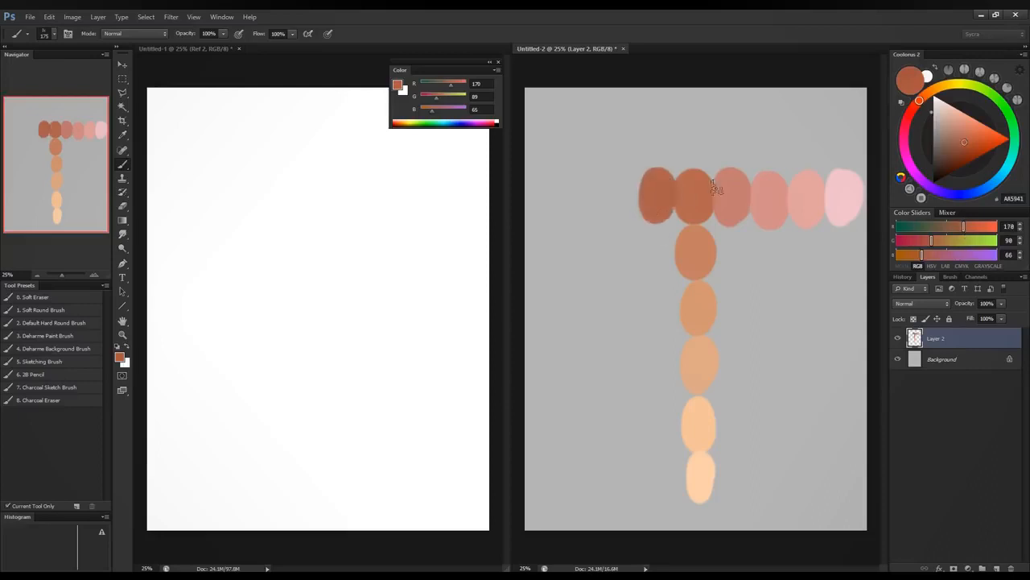
Step: Darken the brown to (153, 70, 40) and paint another oval at the row's left end
{"action": "left_click", "coordinate": [911, 254]}
{"action": "left_click", "coordinate": [924, 240]}
{"action": "left_click", "coordinate": [957, 227]}
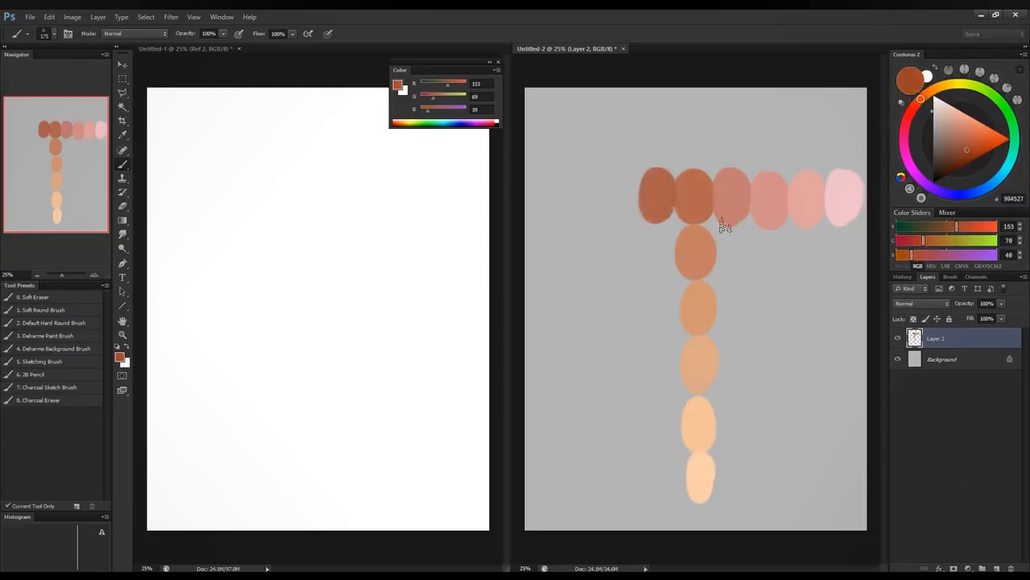
{"action": "mouse_move", "coordinate": [622, 179]}
{"action": "left_mouse_down"}
{"action": "mouse_move", "coordinate": [627, 205]}
{"action": "mouse_move", "coordinate": [609, 193]}
{"action": "mouse_move", "coordinate": [648, 204]}
{"action": "left_mouse_up"}
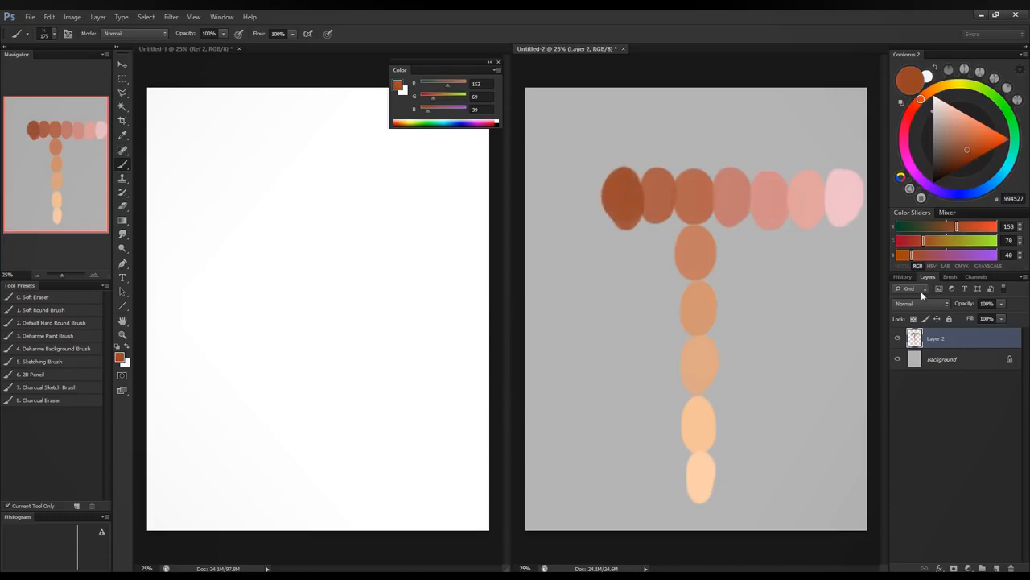
Step: Extend the horizontal row's dark end with two deeper, redder ovals, (136, 45, 17) and (117, 20, 4)
{"action": "left_click", "coordinate": [902, 254]}
{"action": "left_click", "coordinate": [913, 240]}
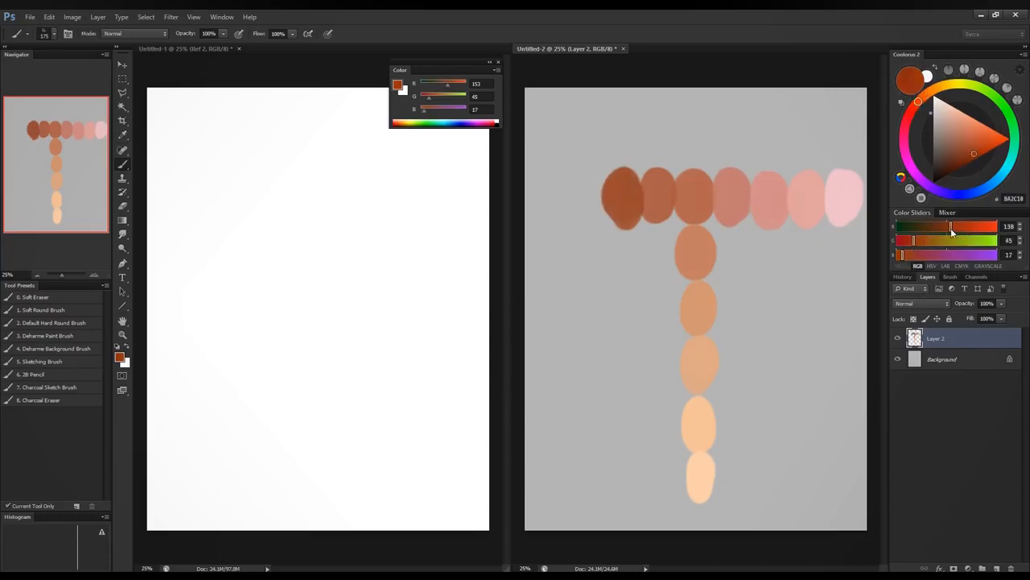
{"action": "left_click_drag", "start_coordinate": [951, 229], "coordinate": [949, 229]}
{"action": "mouse_move", "coordinate": [583, 176]}
{"action": "left_mouse_down"}
{"action": "mouse_move", "coordinate": [581, 211]}
{"action": "mouse_move", "coordinate": [572, 187]}
{"action": "left_mouse_up"}
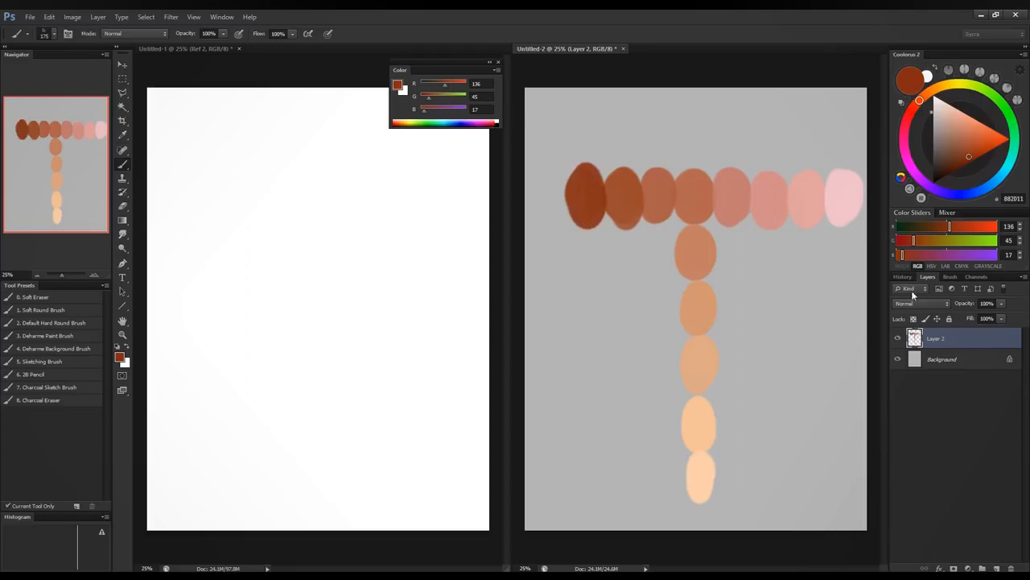
{"action": "left_click", "coordinate": [901, 254]}
{"action": "left_click", "coordinate": [904, 241]}
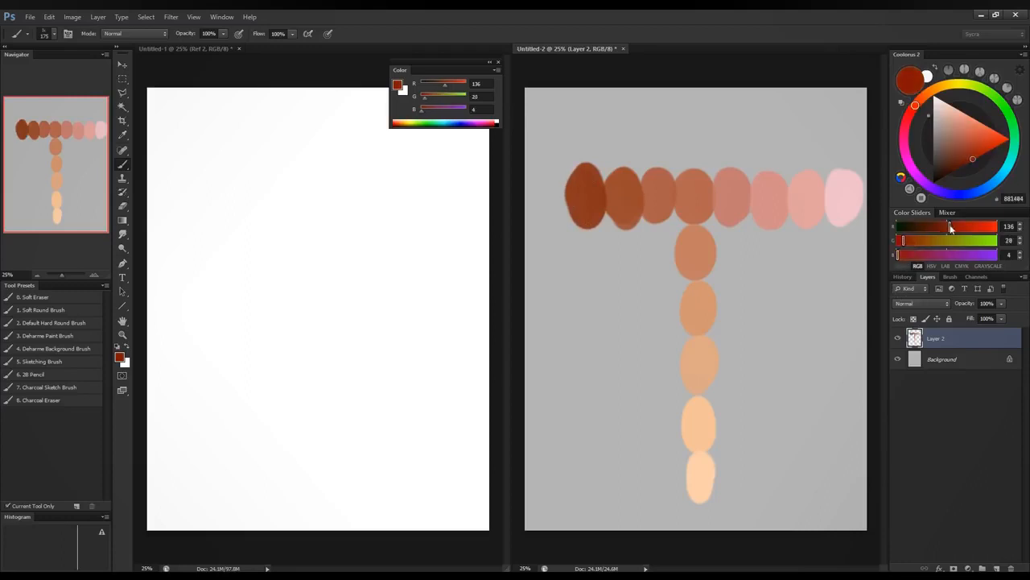
{"action": "left_click_drag", "start_coordinate": [951, 229], "coordinate": [943, 229]}
{"action": "mouse_move", "coordinate": [551, 179]}
{"action": "left_mouse_down"}
{"action": "mouse_move", "coordinate": [553, 210]}
{"action": "mouse_move", "coordinate": [535, 170]}
{"action": "mouse_move", "coordinate": [533, 208]}
{"action": "left_mouse_up"}
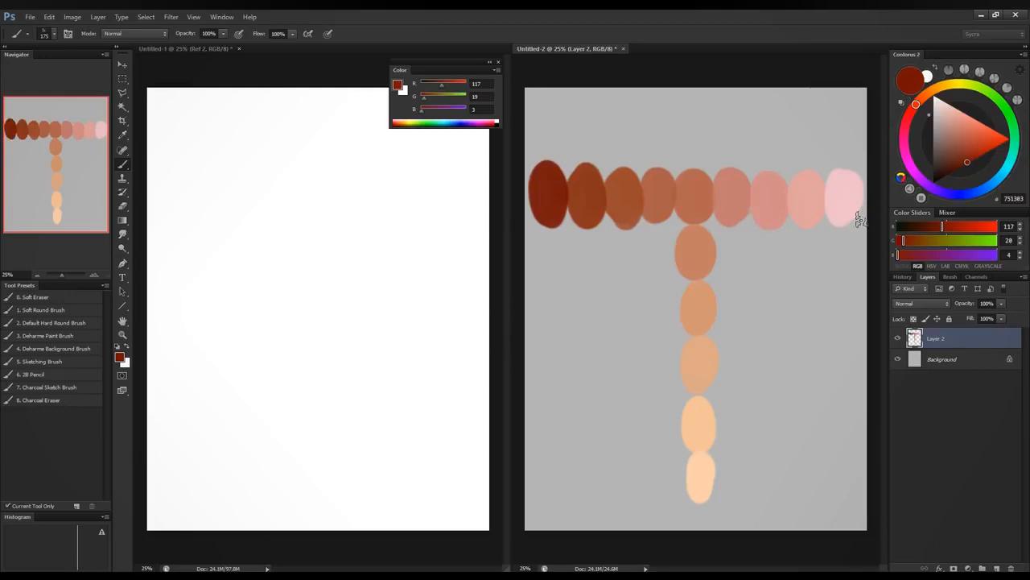
Step: Shrink the brush, mix a pale pink (255, 230, 223) and draw a smiley face with a short neck above the row's middle swatch
{"action": "left_click", "coordinate": [713, 210], "text": "alt"}
{"action": "key", "text": "bracketleft"}
{"action": "key", "text": "bracketleft"}
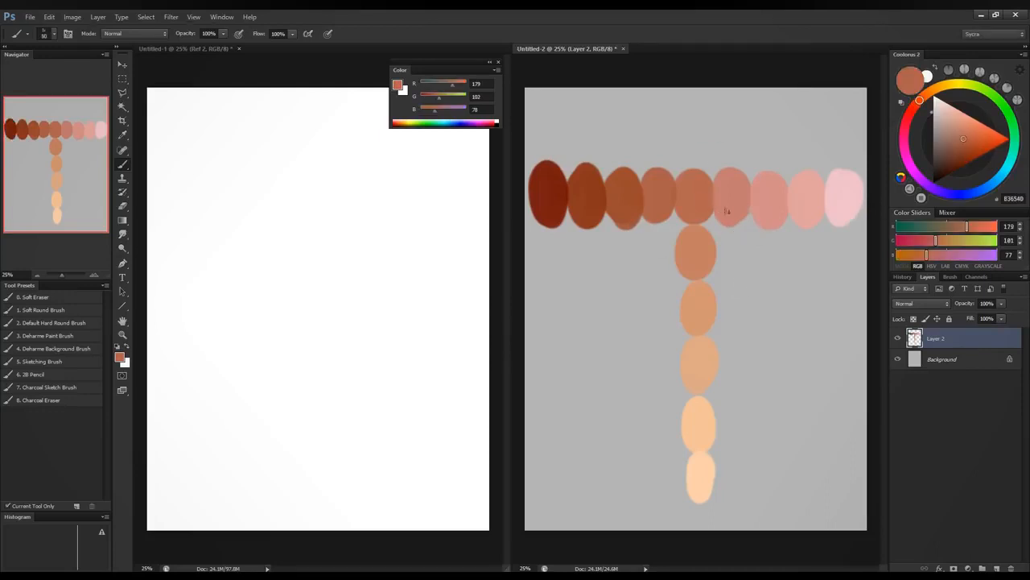
{"action": "left_click", "coordinate": [974, 118]}
{"action": "left_click", "coordinate": [943, 101]}
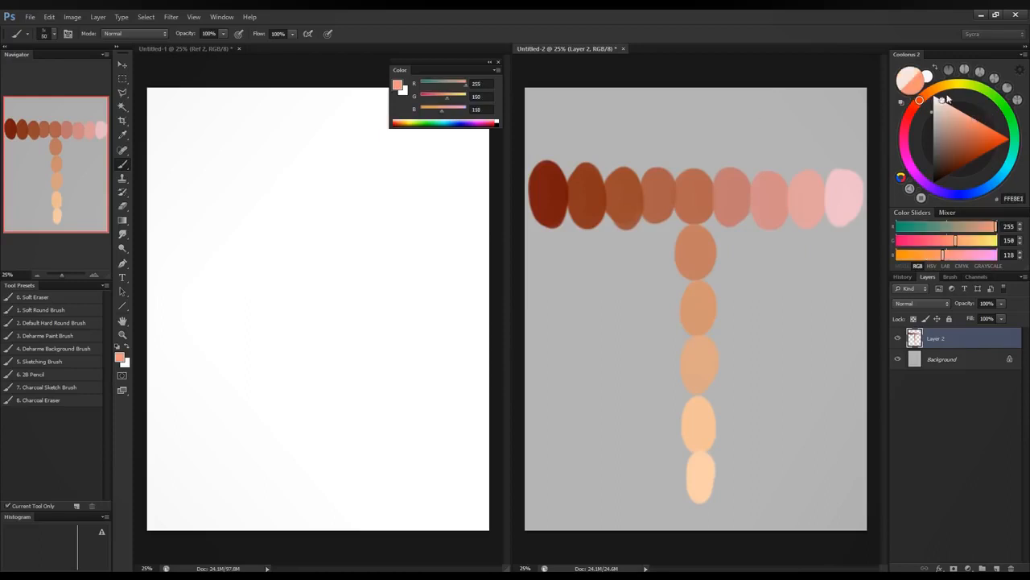
{"action": "left_click", "coordinate": [681, 119]}
{"action": "left_click", "coordinate": [699, 119]}
{"action": "mouse_move", "coordinate": [679, 131]}
{"action": "left_mouse_down"}
{"action": "mouse_move", "coordinate": [702, 132]}
{"action": "mouse_move", "coordinate": [691, 98]}
{"action": "mouse_move", "coordinate": [694, 168]}
{"action": "left_mouse_up"}
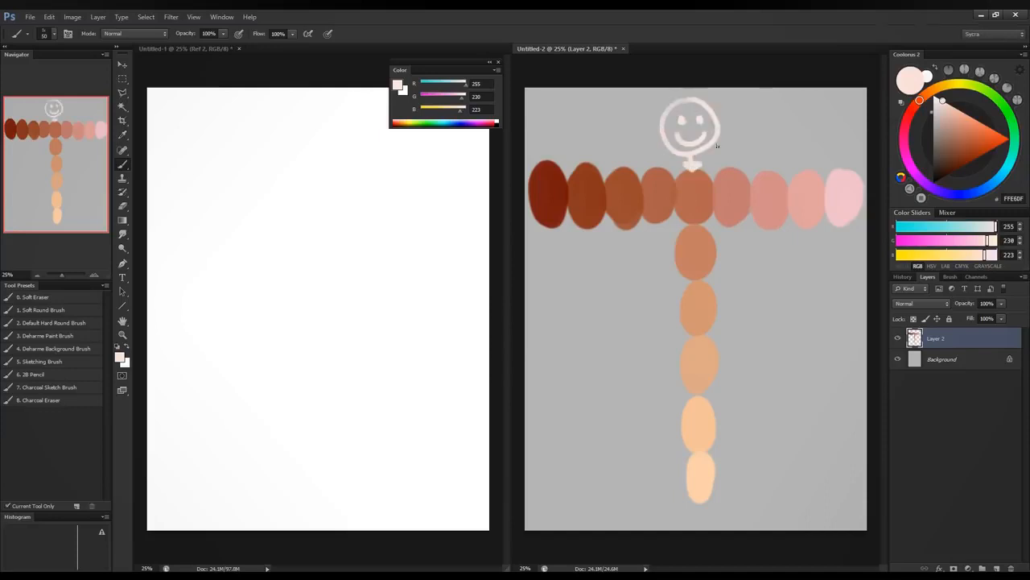
Step: Draw an upward arrow and an evil grinning face below the darkest swatch, undoing the extra strokes around the face
{"action": "mouse_move", "coordinate": [543, 245]}
{"action": "left_mouse_down"}
{"action": "mouse_move", "coordinate": [544, 299]}
{"action": "mouse_move", "coordinate": [555, 259]}
{"action": "left_mouse_up"}
{"action": "mouse_move", "coordinate": [546, 305]}
{"action": "left_mouse_down"}
{"action": "mouse_move", "coordinate": [581, 324]}
{"action": "mouse_move", "coordinate": [551, 305]}
{"action": "mouse_move", "coordinate": [573, 336]}
{"action": "mouse_move", "coordinate": [555, 341]}
{"action": "mouse_move", "coordinate": [616, 336]}
{"action": "left_mouse_up"}
{"action": "left_click_drag", "start_coordinate": [532, 331], "coordinate": [529, 364]}
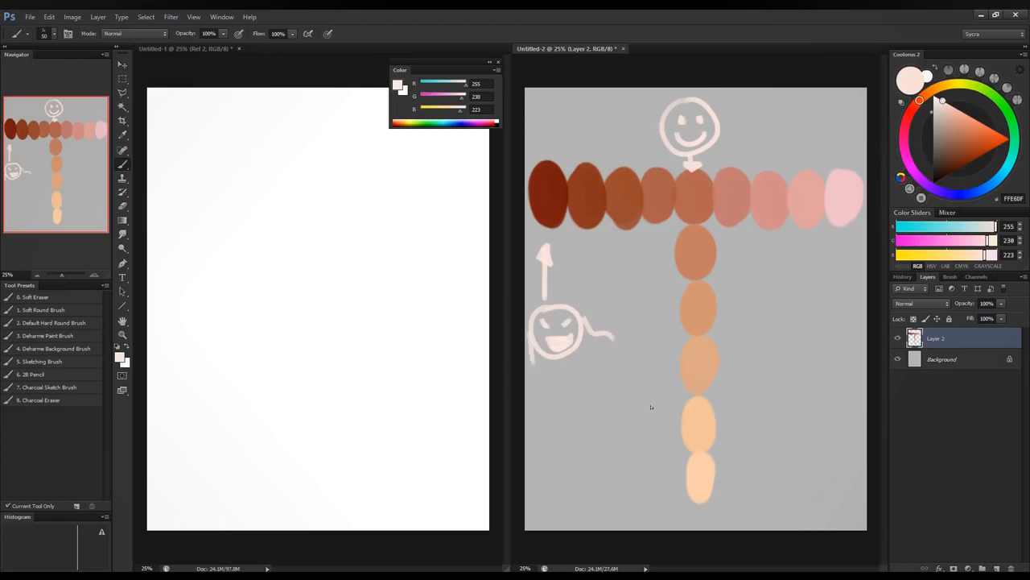
{"action": "key", "text": "ctrl+alt+z"}
{"action": "key", "text": "ctrl+alt+z"}
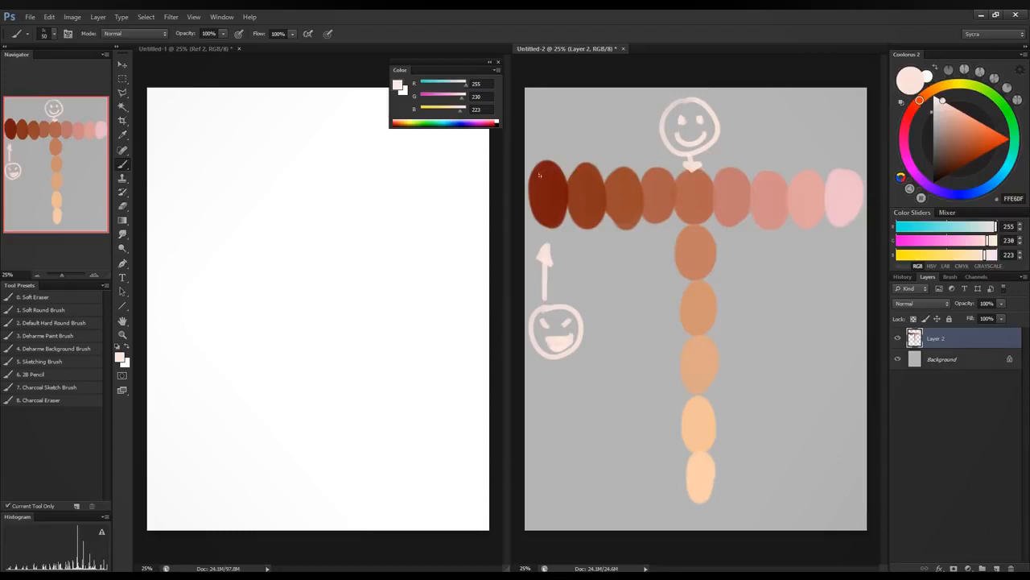
Step: Mark the horizontal row and the vertical column with a pair of parallel lines each, and undo all of them
{"action": "left_click_drag", "start_coordinate": [540, 176], "coordinate": [867, 177]}
{"action": "left_click_drag", "start_coordinate": [530, 211], "coordinate": [938, 208]}
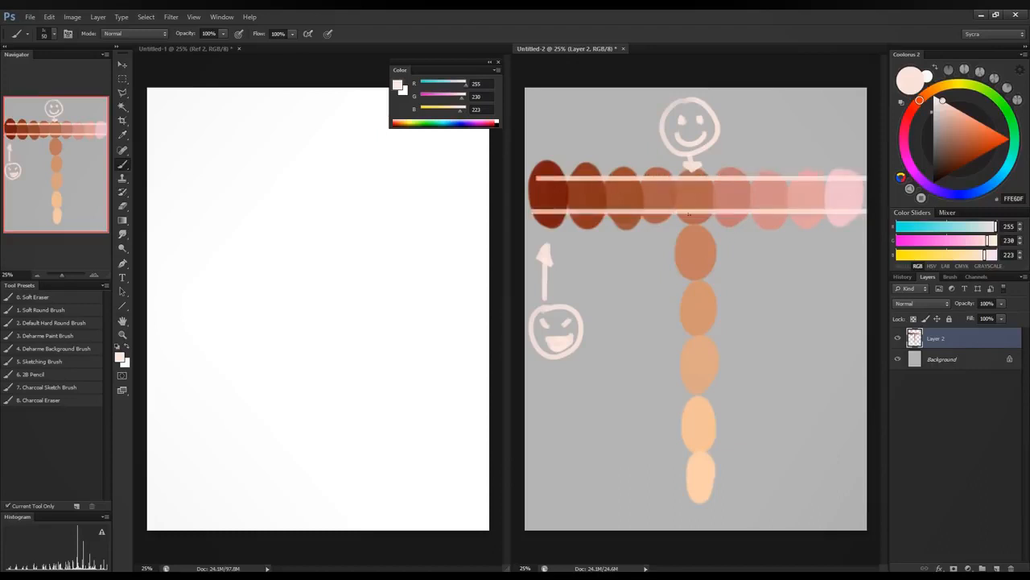
{"action": "left_click_drag", "start_coordinate": [684, 173], "coordinate": [685, 510]}
{"action": "left_click_drag", "start_coordinate": [708, 173], "coordinate": [707, 511]}
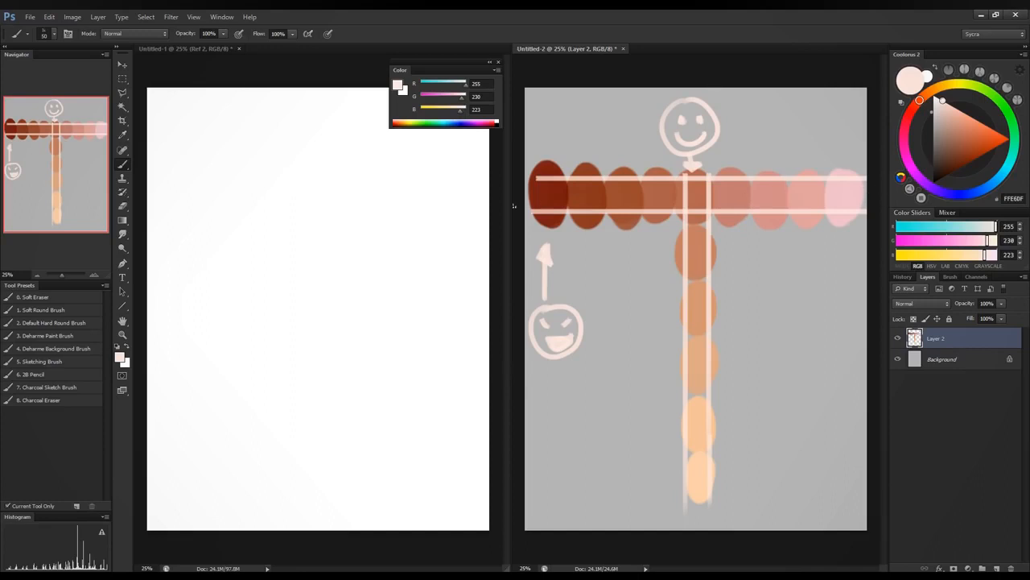
{"action": "key", "text": "ctrl+alt+z"}
{"action": "key", "text": "ctrl+alt+z"}
{"action": "key", "text": "ctrl+alt+z"}
{"action": "key", "text": "ctrl+alt+z"}
{"action": "key", "text": "ctrl+alt+z"}
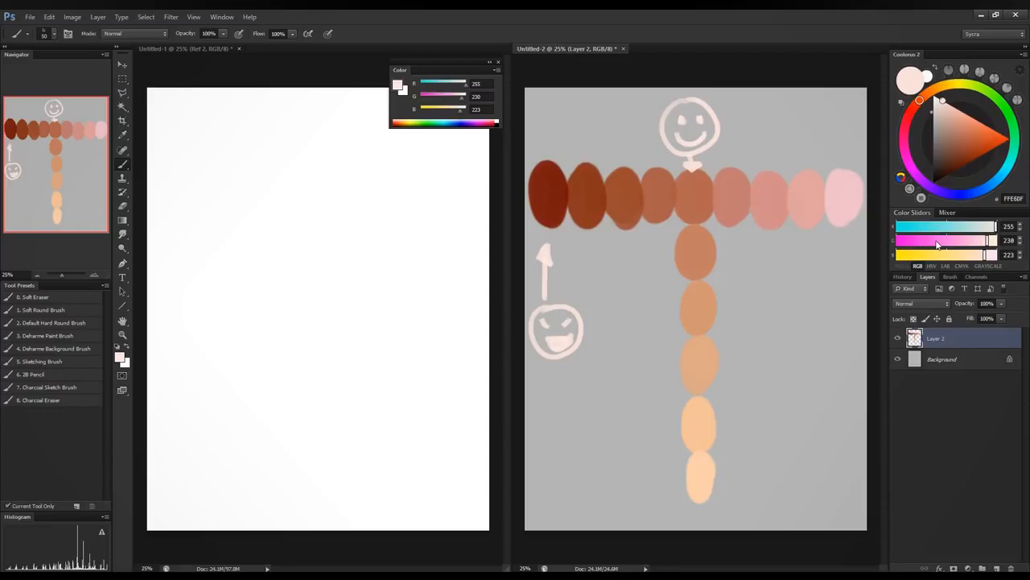
Step: Reset the foreground color to black and try raising its red value to 202
{"action": "key", "text": "d"}
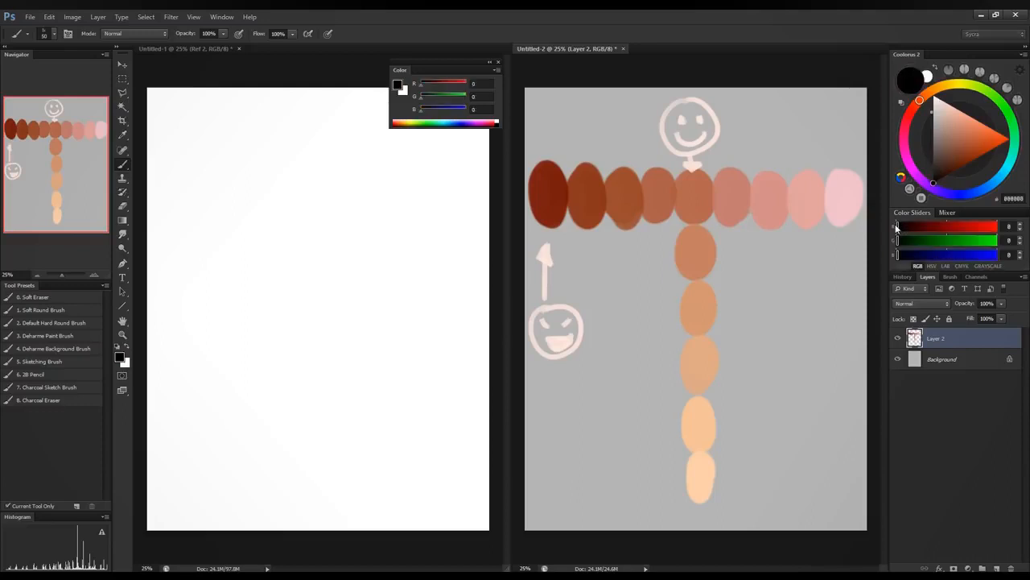
{"action": "left_click_drag", "start_coordinate": [897, 228], "coordinate": [976, 228]}
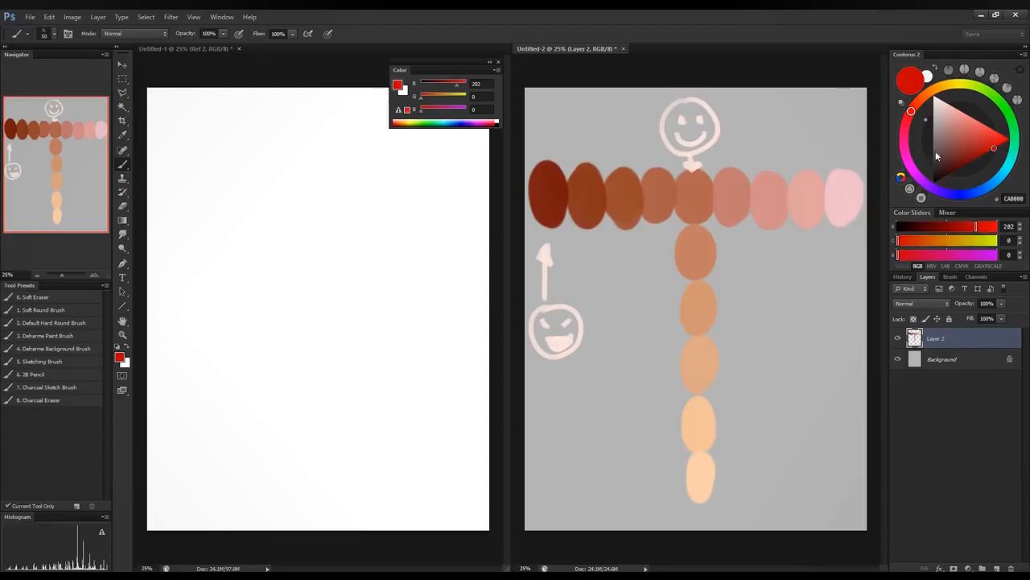
Step: Handwrite "more red less green even less blue" in black on three lines beside the smiley face
{"action": "key", "text": "d"}
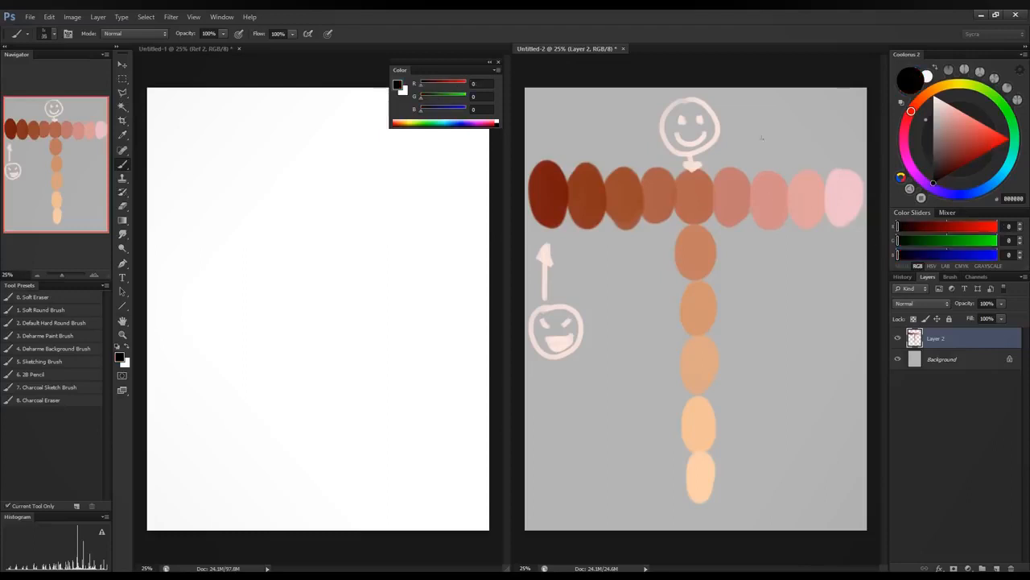
{"action": "mouse_move", "coordinate": [752, 113]}
{"action": "left_mouse_down"}
{"action": "mouse_move", "coordinate": [821, 104]}
{"action": "mouse_move", "coordinate": [842, 113]}
{"action": "left_mouse_up"}
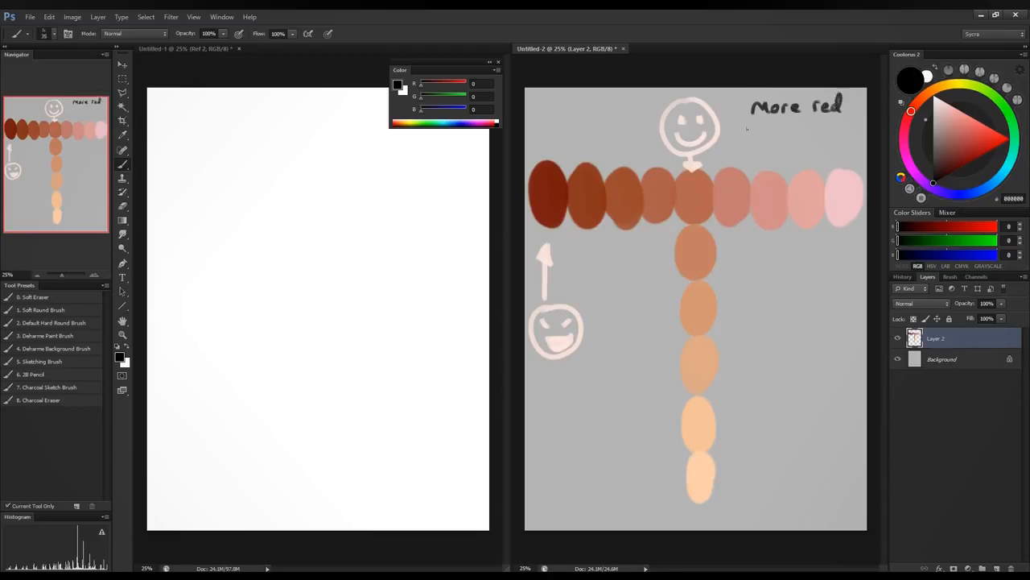
{"action": "mouse_move", "coordinate": [743, 115]}
{"action": "left_mouse_down"}
{"action": "mouse_move", "coordinate": [741, 132]}
{"action": "mouse_move", "coordinate": [760, 134]}
{"action": "left_mouse_up"}
{"action": "mouse_move", "coordinate": [778, 123]}
{"action": "left_mouse_down"}
{"action": "mouse_move", "coordinate": [771, 134]}
{"action": "mouse_move", "coordinate": [799, 140]}
{"action": "mouse_move", "coordinate": [813, 124]}
{"action": "left_mouse_up"}
{"action": "left_click_drag", "start_coordinate": [817, 127], "coordinate": [831, 132]}
{"action": "left_click_drag", "start_coordinate": [834, 131], "coordinate": [842, 128]}
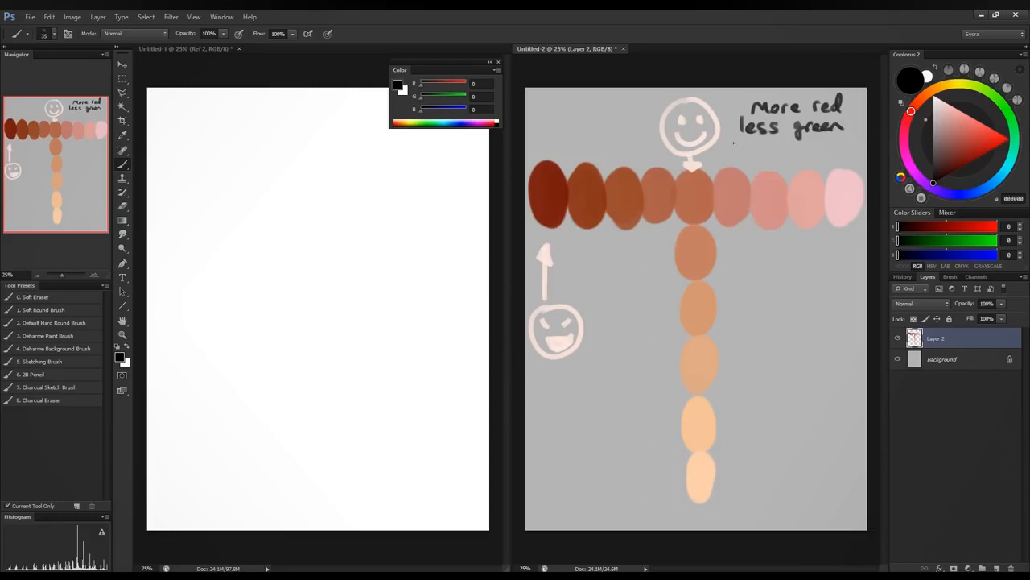
{"action": "left_click_drag", "start_coordinate": [709, 153], "coordinate": [752, 158]}
{"action": "mouse_move", "coordinate": [763, 144]}
{"action": "left_mouse_down"}
{"action": "mouse_move", "coordinate": [763, 157]}
{"action": "mouse_move", "coordinate": [776, 157]}
{"action": "left_mouse_up"}
{"action": "mouse_move", "coordinate": [792, 145]}
{"action": "left_mouse_down"}
{"action": "mouse_move", "coordinate": [784, 158]}
{"action": "mouse_move", "coordinate": [815, 158]}
{"action": "left_mouse_up"}
{"action": "mouse_move", "coordinate": [823, 140]}
{"action": "left_mouse_down"}
{"action": "mouse_move", "coordinate": [821, 158]}
{"action": "mouse_move", "coordinate": [836, 156]}
{"action": "left_mouse_up"}
{"action": "left_click_drag", "start_coordinate": [839, 149], "coordinate": [851, 155]}
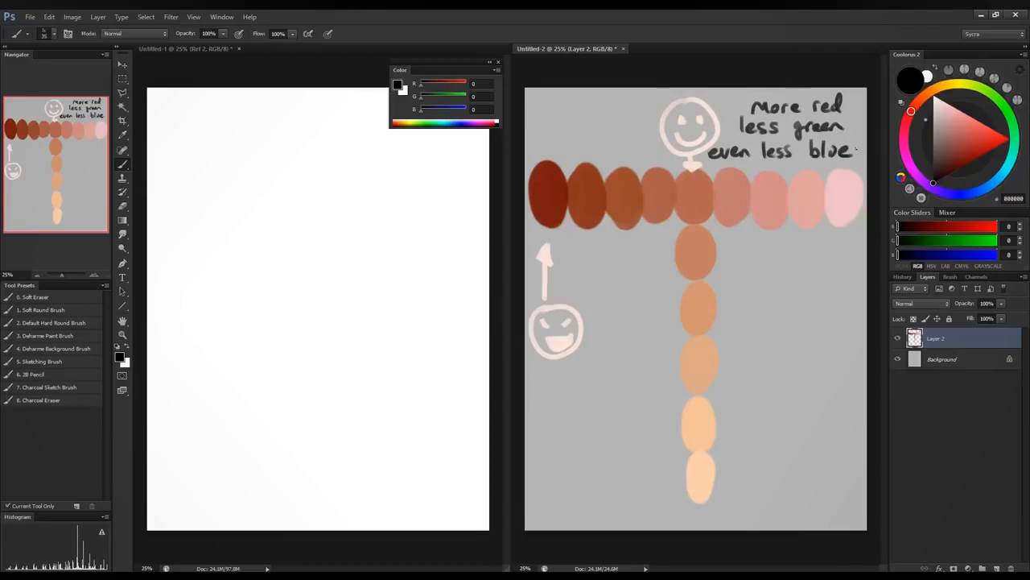
Step: Mix a light skin tone (211, 168, 140), enlarge the brush to 175 and paint an oval to the right of the vertical column
{"action": "left_click", "coordinate": [980, 226]}
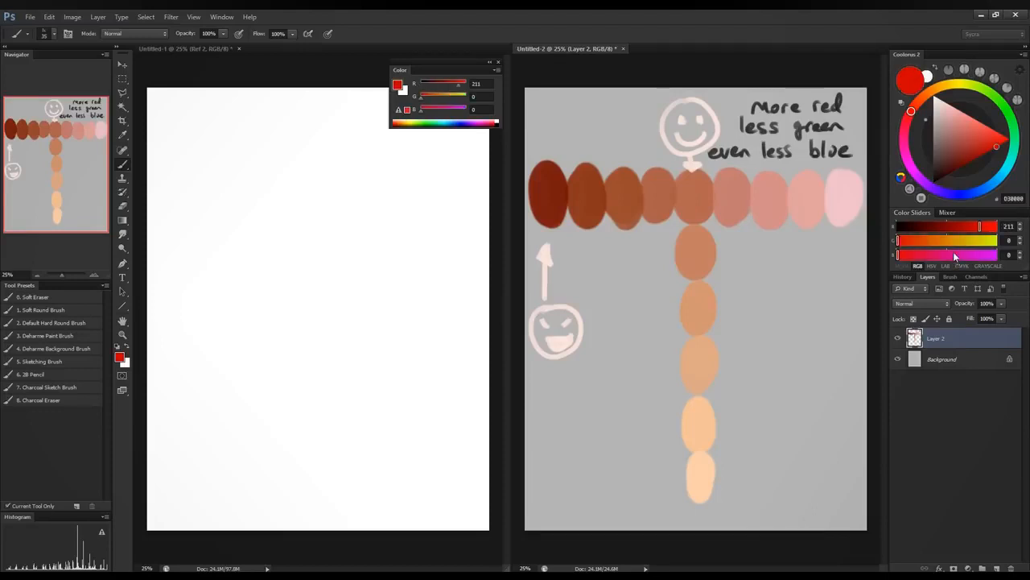
{"action": "left_click_drag", "start_coordinate": [966, 246], "coordinate": [964, 247]}
{"action": "left_click", "coordinate": [953, 255]}
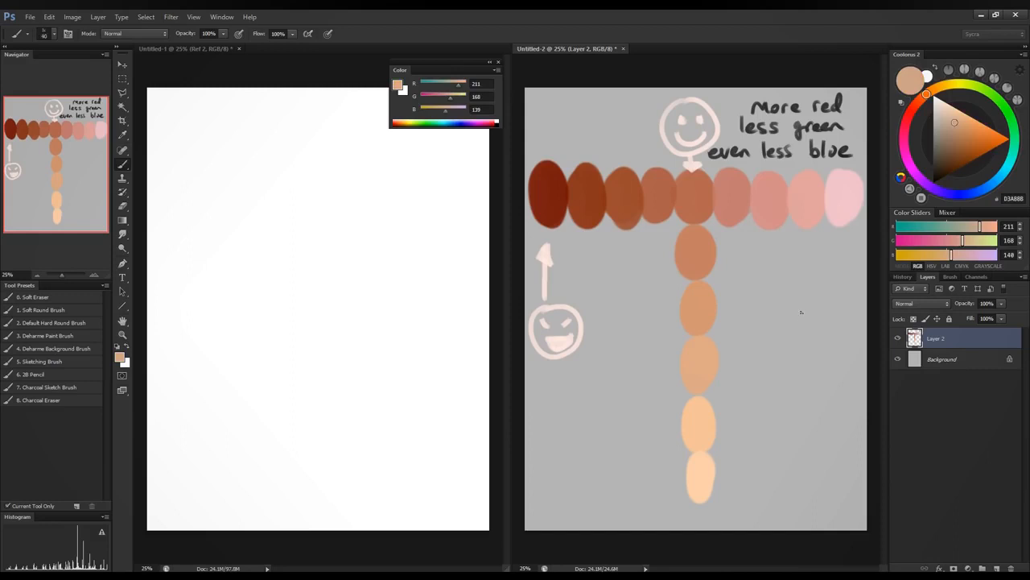
{"action": "key", "text": "bracketright"}
{"action": "key", "text": "bracketright"}
{"action": "key", "text": "bracketright"}
{"action": "key", "text": "bracketright"}
{"action": "key", "text": "bracketright"}
{"action": "key", "text": "bracketright"}
{"action": "left_click_drag", "start_coordinate": [795, 289], "coordinate": [804, 307]}
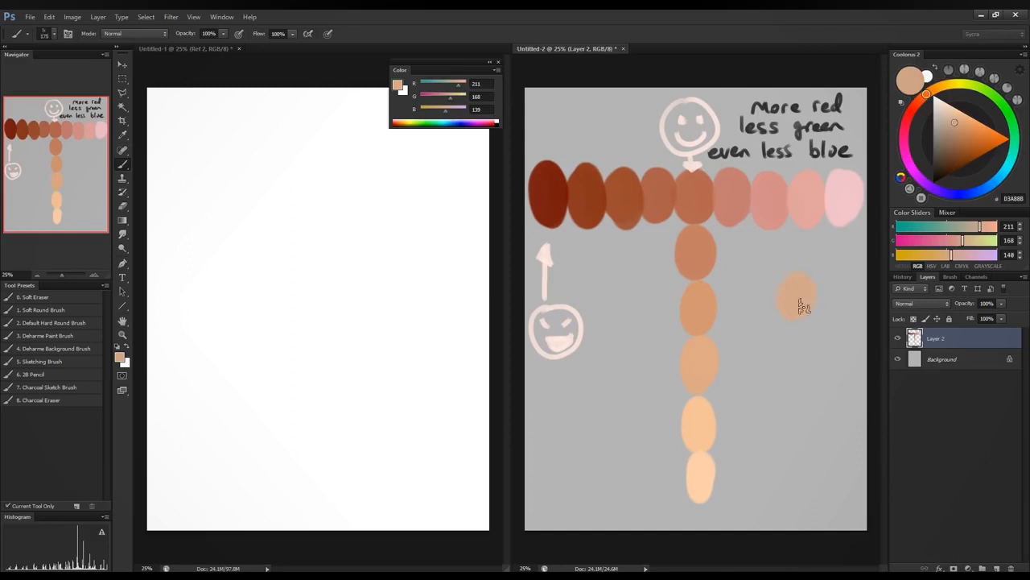
Step: Mix a dark brown (113, 79, 59) and paint an oval directly below the light skin-tone swatch
{"action": "left_click", "coordinate": [924, 256]}
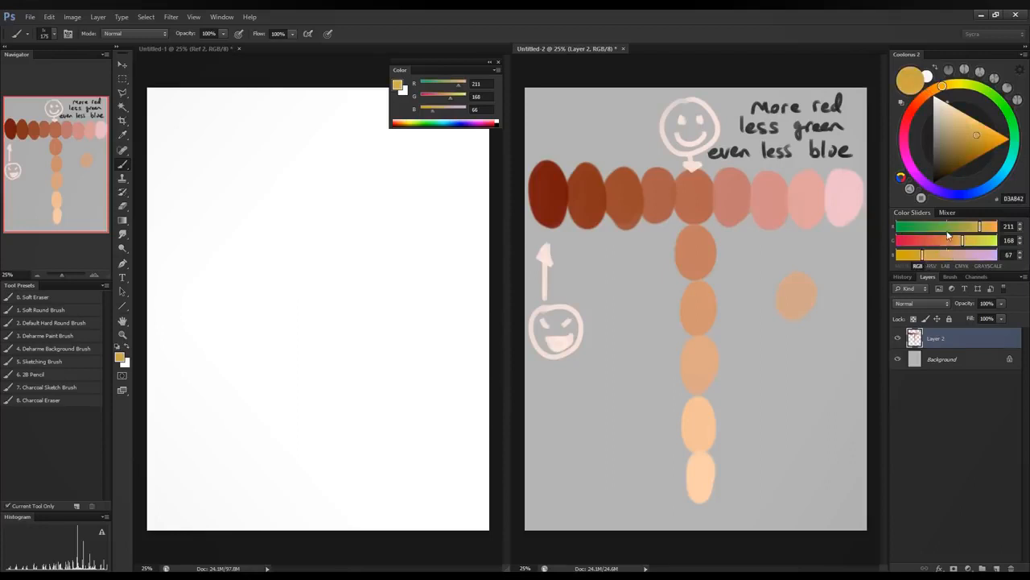
{"action": "left_click", "coordinate": [943, 228]}
{"action": "left_click", "coordinate": [928, 241]}
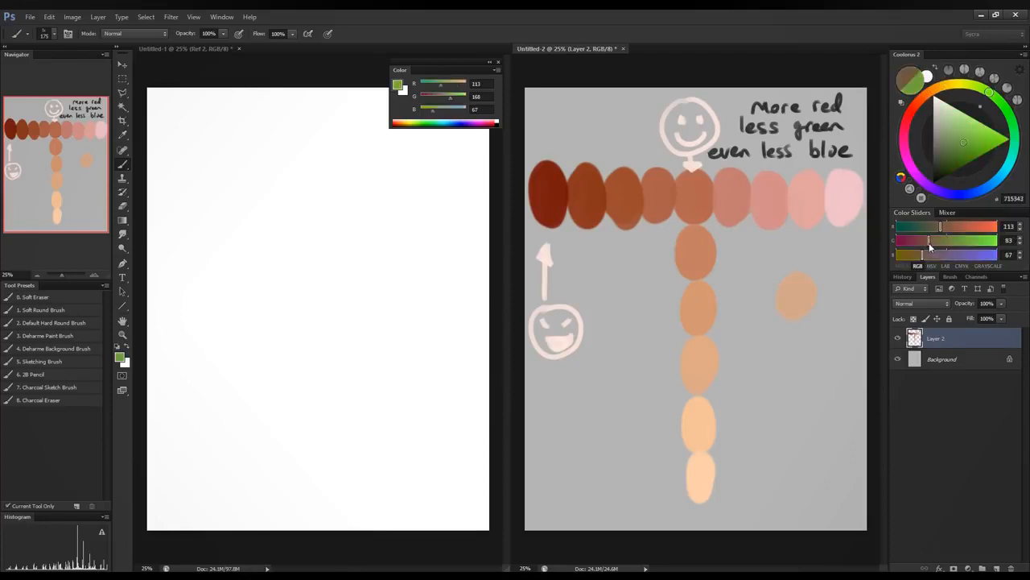
{"action": "left_click", "coordinate": [920, 255]}
{"action": "mouse_move", "coordinate": [785, 346]}
{"action": "left_mouse_down"}
{"action": "mouse_move", "coordinate": [797, 342]}
{"action": "mouse_move", "coordinate": [795, 322]}
{"action": "left_mouse_up"}
Step: Mix a medium skin tone (165, 128, 107) for another swatch below the dark brown one
{"action": "left_click", "coordinate": [961, 227]}
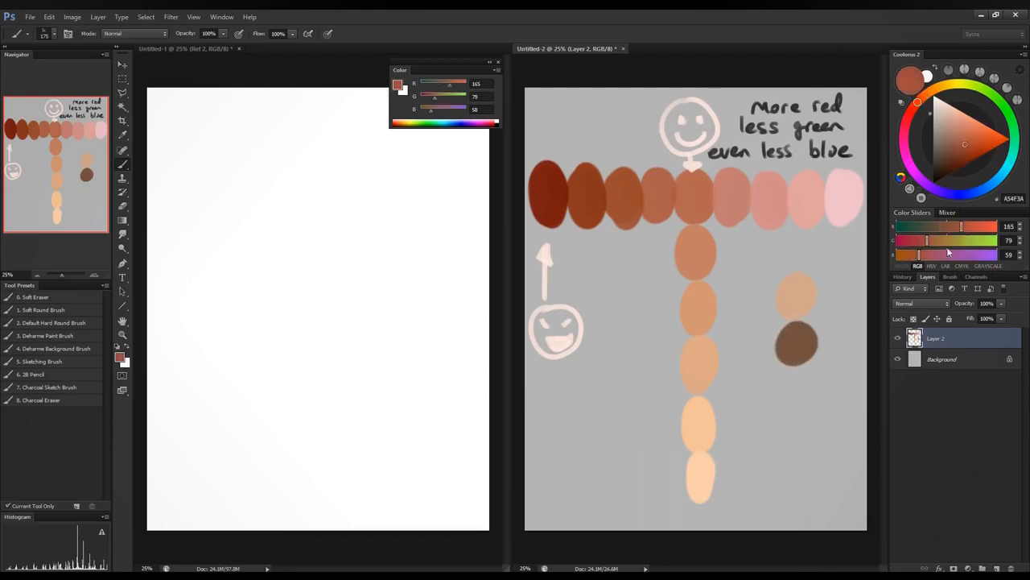
{"action": "left_click", "coordinate": [949, 240]}
{"action": "left_click", "coordinate": [946, 245]}
{"action": "left_click", "coordinate": [939, 255]}
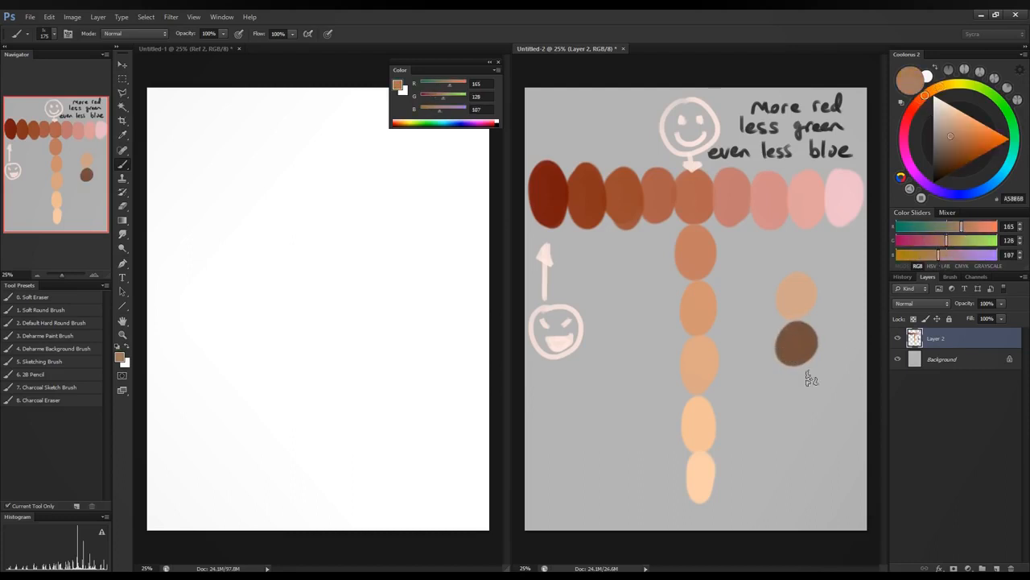
Step: Paint a muted brown swatch under the dark brown one and a pinkish swatch in RGB 205, 155, 140 beneath it
{"action": "mouse_move", "coordinate": [809, 374]}
{"action": "left_mouse_down"}
{"action": "mouse_move", "coordinate": [798, 403]}
{"action": "mouse_move", "coordinate": [805, 386]}
{"action": "left_mouse_up"}
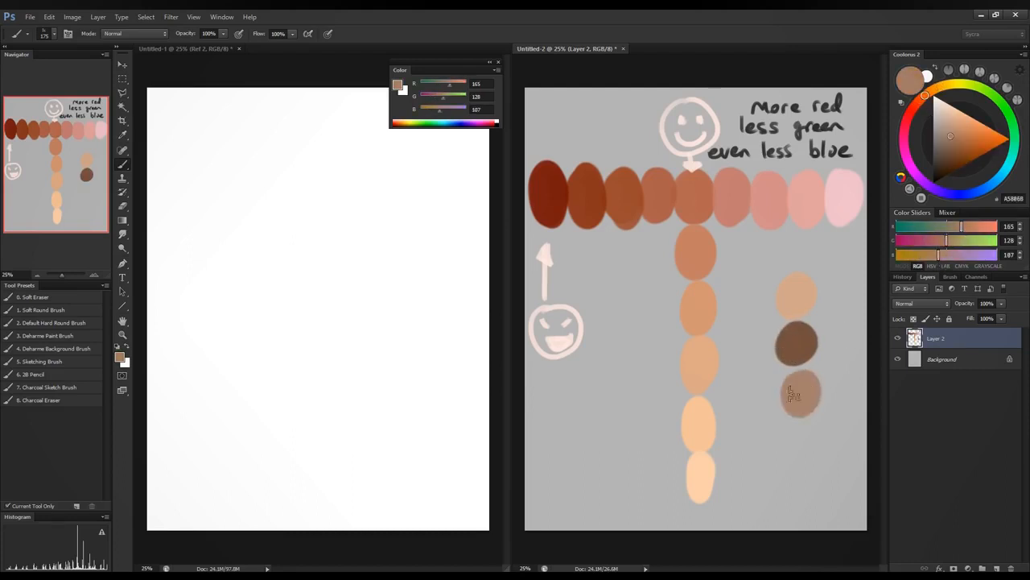
{"action": "left_click", "coordinate": [976, 227]}
{"action": "left_click", "coordinate": [958, 240]}
{"action": "left_click", "coordinate": [951, 255]}
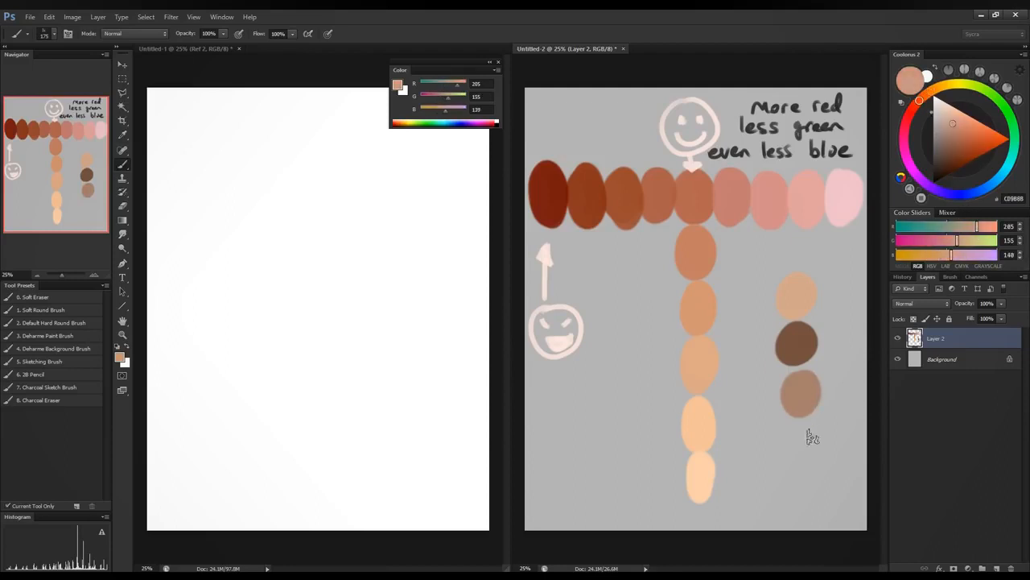
{"action": "mouse_move", "coordinate": [812, 432]}
{"action": "left_mouse_down"}
{"action": "mouse_move", "coordinate": [814, 442]}
{"action": "mouse_move", "coordinate": [810, 426]}
{"action": "left_mouse_up"}
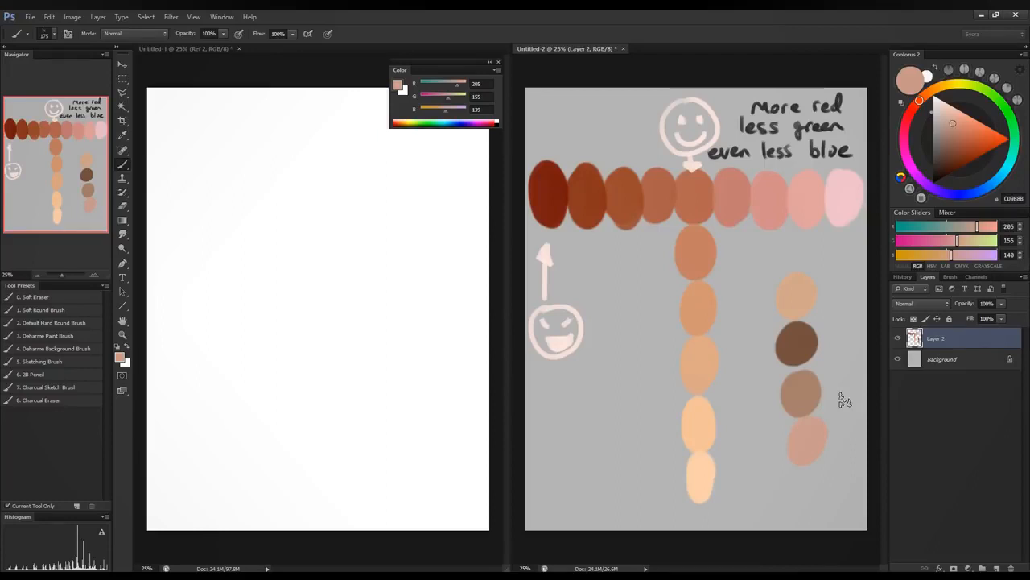
Step: Mix a dark reddish brown, RGB 114, 55, 36, and paint a swatch to the right of the vertical swatch column's top
{"action": "left_click", "coordinate": [912, 255]}
{"action": "left_click", "coordinate": [924, 242]}
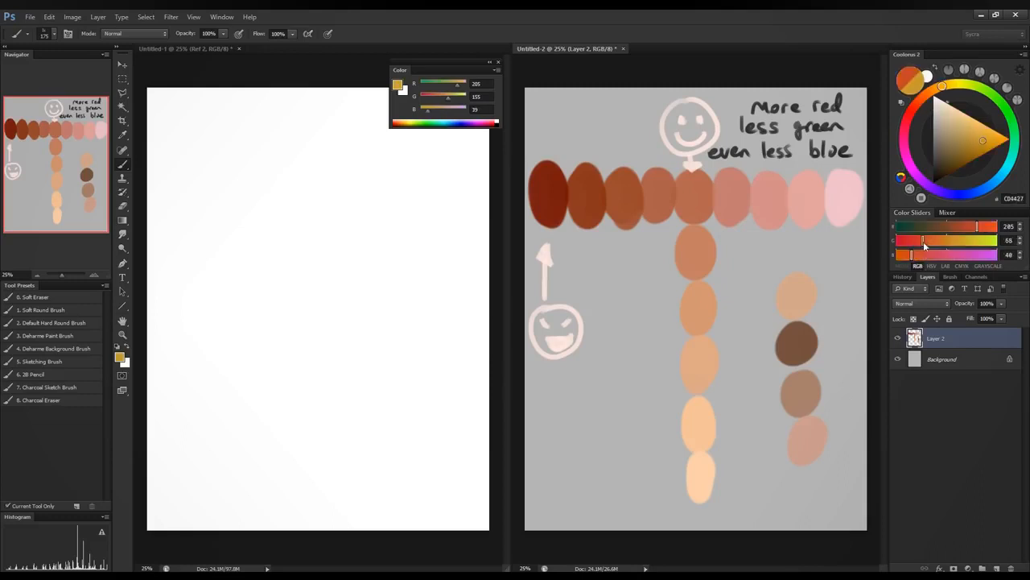
{"action": "left_click", "coordinate": [933, 227]}
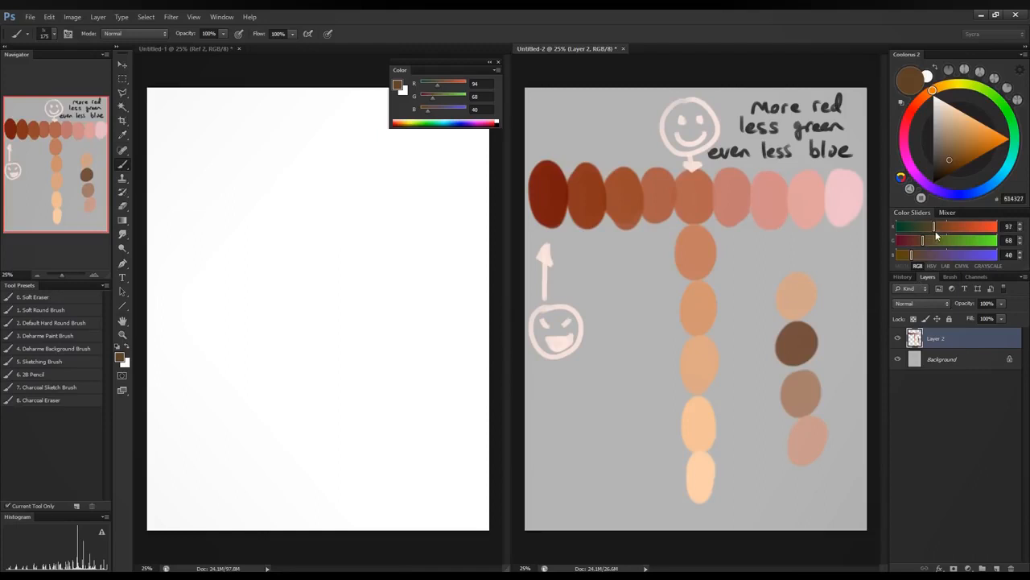
{"action": "left_click_drag", "start_coordinate": [933, 227], "coordinate": [910, 259]}
{"action": "left_click", "coordinate": [919, 241]}
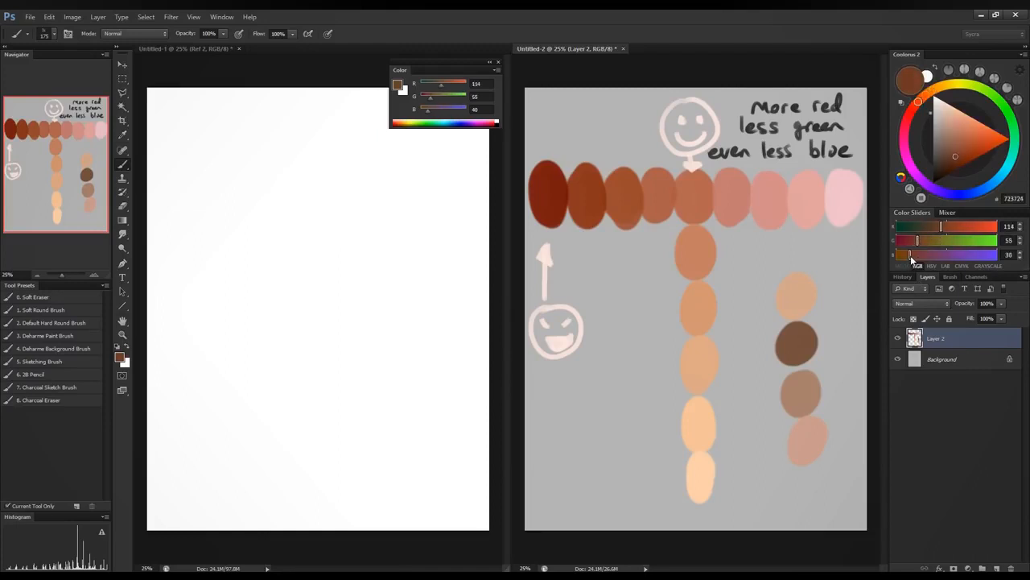
{"action": "left_click_drag", "start_coordinate": [757, 256], "coordinate": [749, 261]}
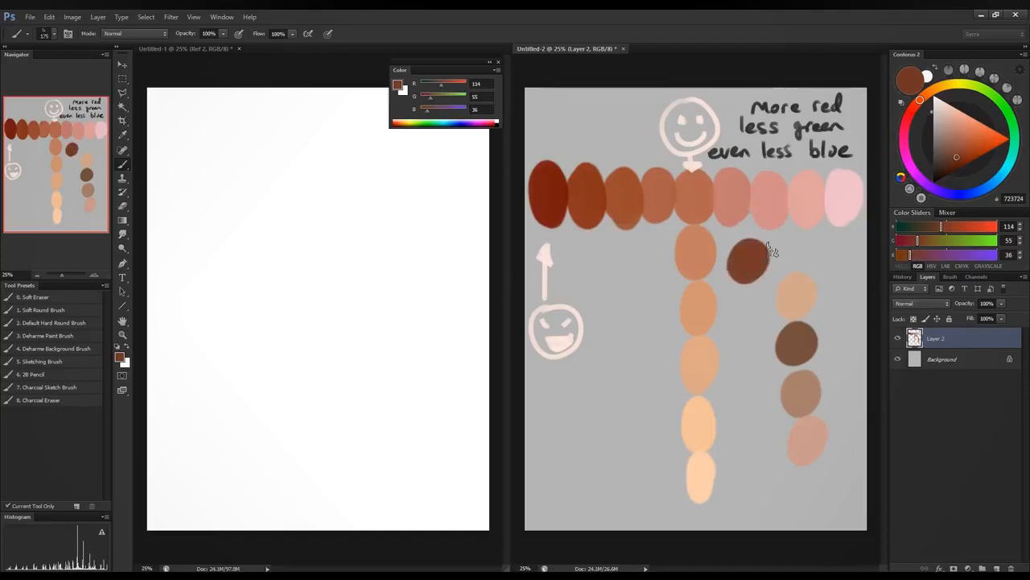
Step: Paint two more swatches below the dark reddish brown one, raising the green value to 64 and 71
{"action": "left_click_drag", "start_coordinate": [918, 241], "coordinate": [921, 241]}
{"action": "left_click_drag", "start_coordinate": [750, 294], "coordinate": [740, 316]}
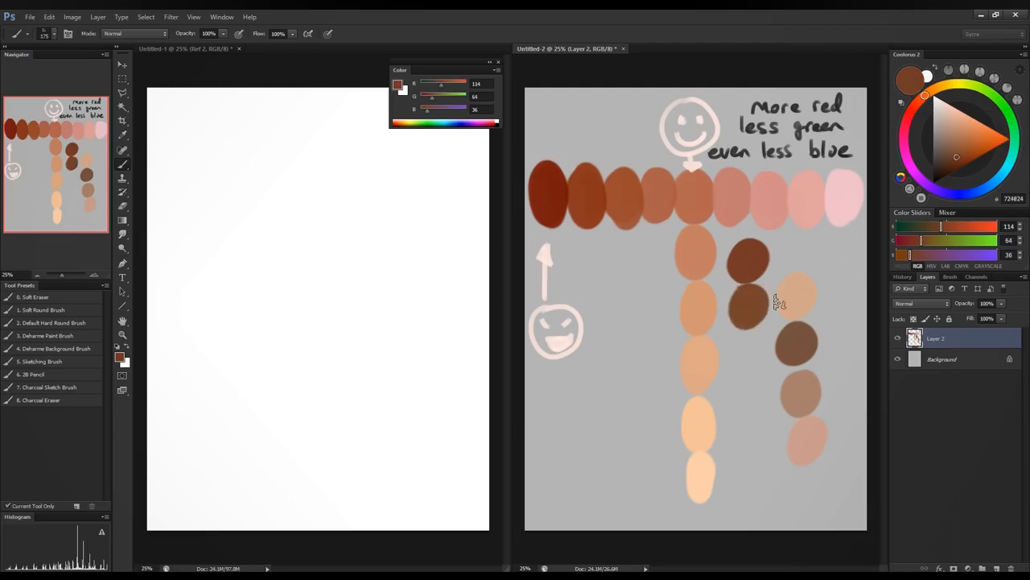
{"action": "left_click_drag", "start_coordinate": [921, 241], "coordinate": [924, 240]}
{"action": "mouse_move", "coordinate": [765, 330]}
{"action": "left_mouse_down"}
{"action": "mouse_move", "coordinate": [747, 342]}
{"action": "mouse_move", "coordinate": [755, 347]}
{"action": "left_mouse_up"}
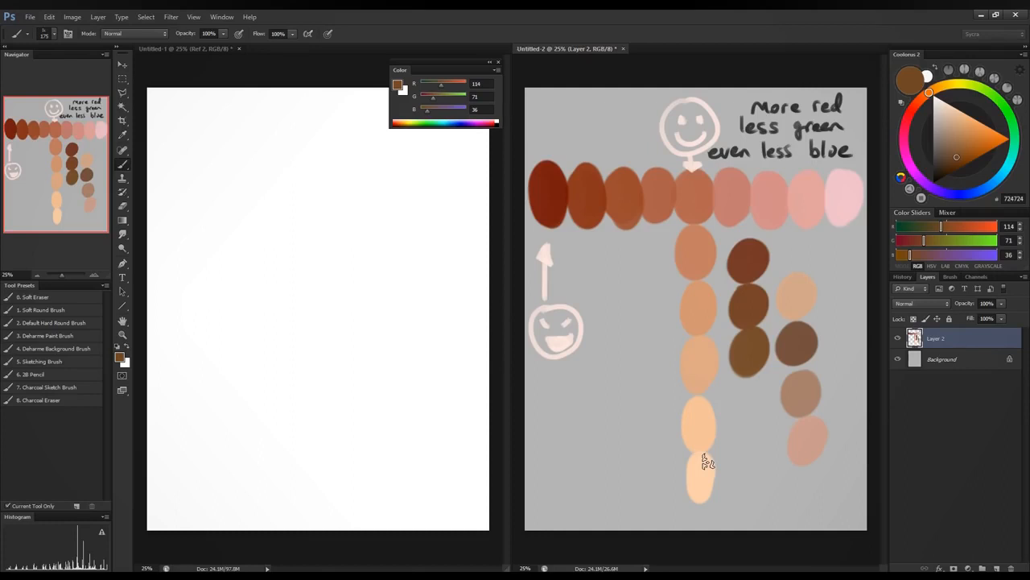
Step: Choose a lighter tan, RGB 179, 136, 102, in the Color Picker and paint a swatch beside the angry face
{"action": "left_click", "coordinate": [120, 357]}
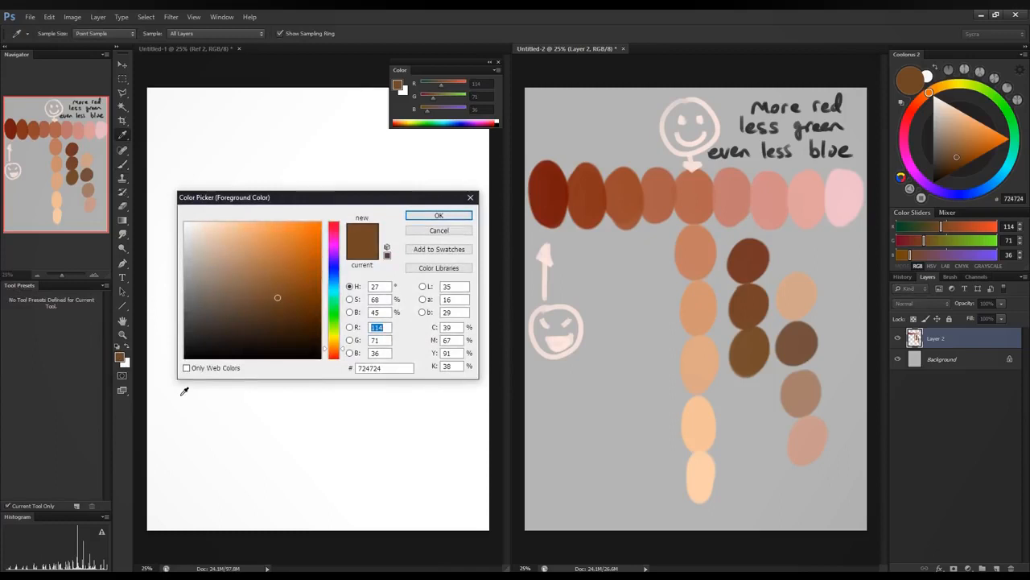
{"action": "left_click_drag", "start_coordinate": [355, 199], "coordinate": [462, 189]}
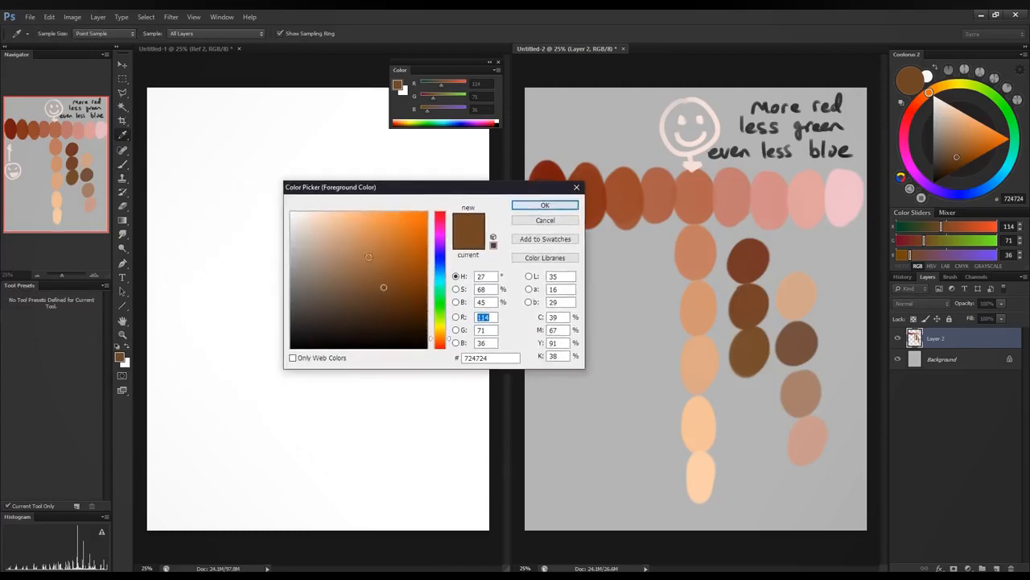
{"action": "left_click", "coordinate": [345, 251]}
{"action": "left_click", "coordinate": [545, 205]}
{"action": "mouse_move", "coordinate": [610, 346]}
{"action": "left_mouse_down"}
{"action": "mouse_move", "coordinate": [603, 358]}
{"action": "mouse_move", "coordinate": [628, 366]}
{"action": "mouse_move", "coordinate": [619, 376]}
{"action": "left_mouse_up"}
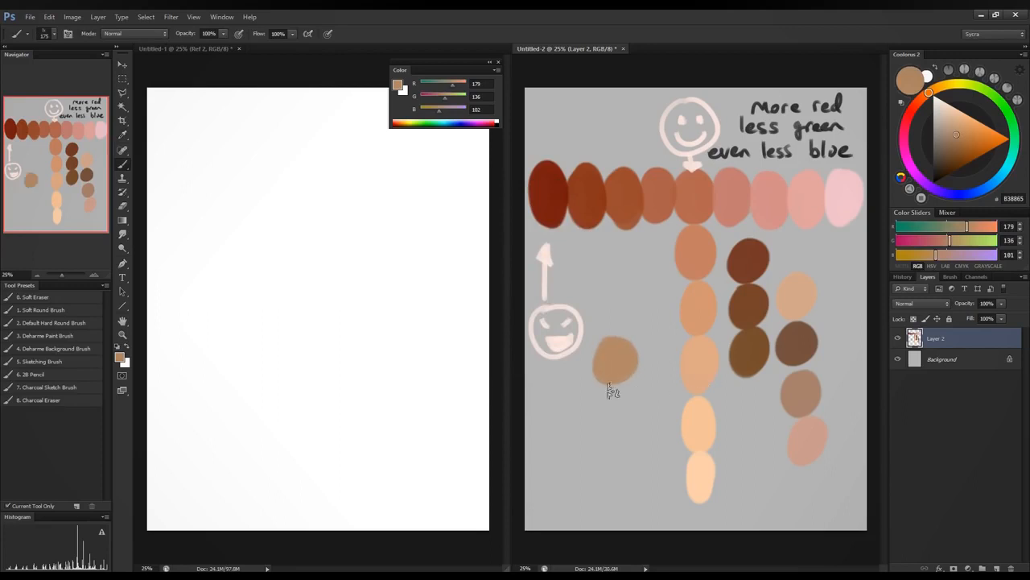
Step: Choose a redder, darker brown, hex 8d553f, in the Color Picker and paint a swatch under the tan one
{"action": "left_click", "coordinate": [120, 356]}
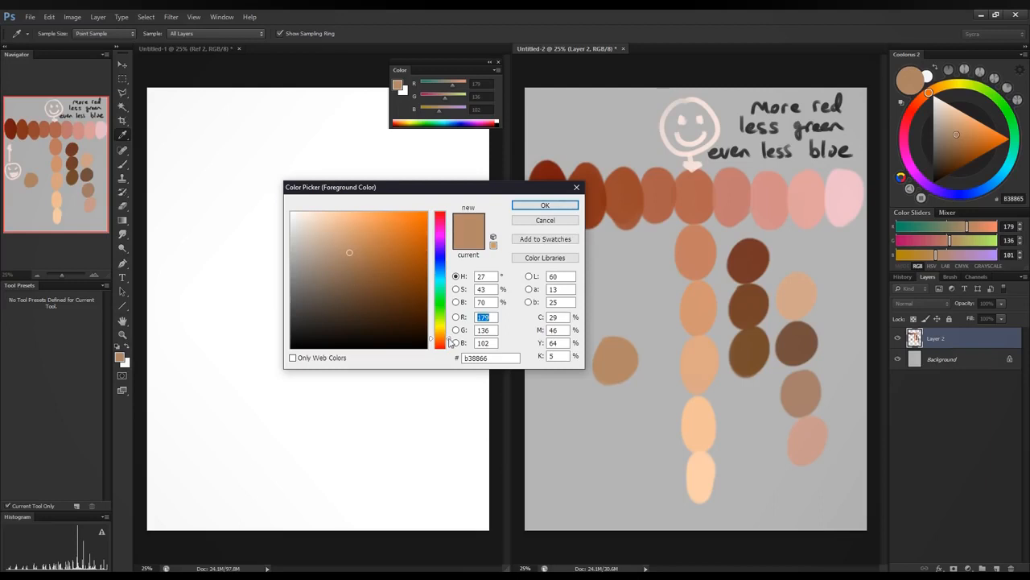
{"action": "left_click", "coordinate": [440, 342]}
{"action": "left_click_drag", "start_coordinate": [352, 258], "coordinate": [367, 273]}
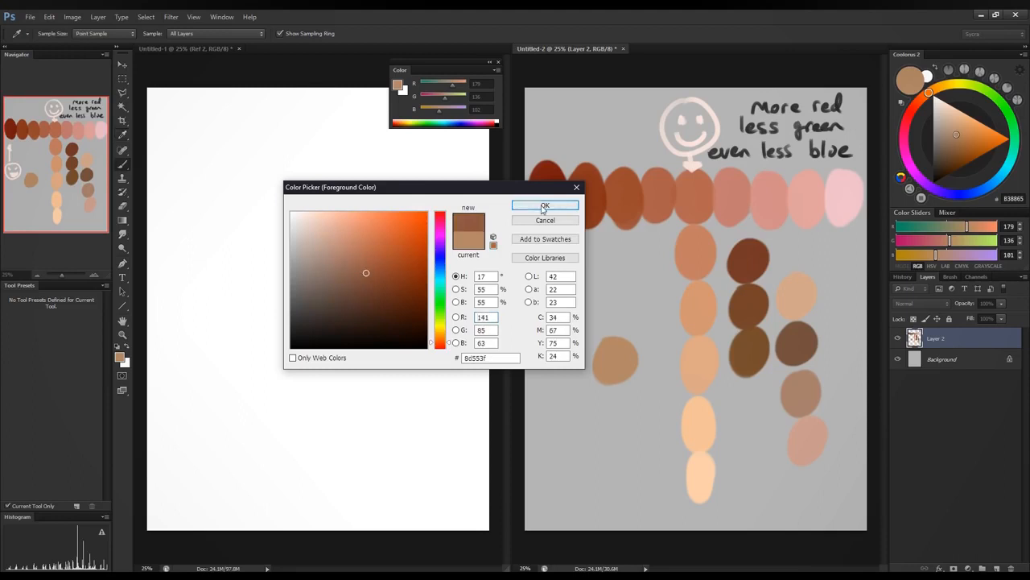
{"action": "left_click", "coordinate": [545, 205]}
{"action": "mouse_move", "coordinate": [617, 400]}
{"action": "left_mouse_down"}
{"action": "mouse_move", "coordinate": [604, 409]}
{"action": "mouse_move", "coordinate": [628, 419]}
{"action": "mouse_move", "coordinate": [649, 410]}
{"action": "mouse_move", "coordinate": [624, 393]}
{"action": "left_mouse_up"}
Step: Sample the tan swatch, paint a darker brown version beside it, and paint a redder one in RGB 141, 82, 62 below
{"action": "left_click", "coordinate": [626, 359], "text": "alt"}
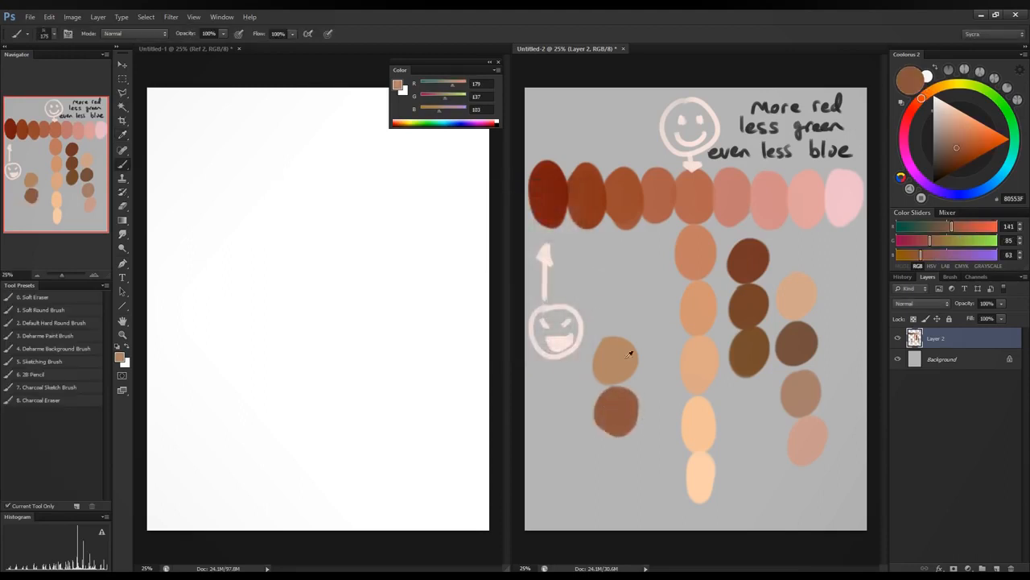
{"action": "mouse_move", "coordinate": [936, 256]}
{"action": "left_mouse_down"}
{"action": "mouse_move", "coordinate": [925, 258]}
{"action": "mouse_move", "coordinate": [936, 245]}
{"action": "left_mouse_up"}
{"action": "left_click_drag", "start_coordinate": [967, 229], "coordinate": [951, 232]}
{"action": "mouse_move", "coordinate": [636, 314]}
{"action": "left_mouse_down"}
{"action": "mouse_move", "coordinate": [668, 338]}
{"action": "mouse_move", "coordinate": [653, 321]}
{"action": "left_mouse_up"}
{"action": "left_click_drag", "start_coordinate": [923, 256], "coordinate": [929, 242]}
{"action": "mouse_move", "coordinate": [665, 348]}
{"action": "left_mouse_down"}
{"action": "mouse_move", "coordinate": [654, 358]}
{"action": "mouse_move", "coordinate": [657, 378]}
{"action": "mouse_move", "coordinate": [665, 356]}
{"action": "mouse_move", "coordinate": [659, 378]}
{"action": "left_mouse_up"}
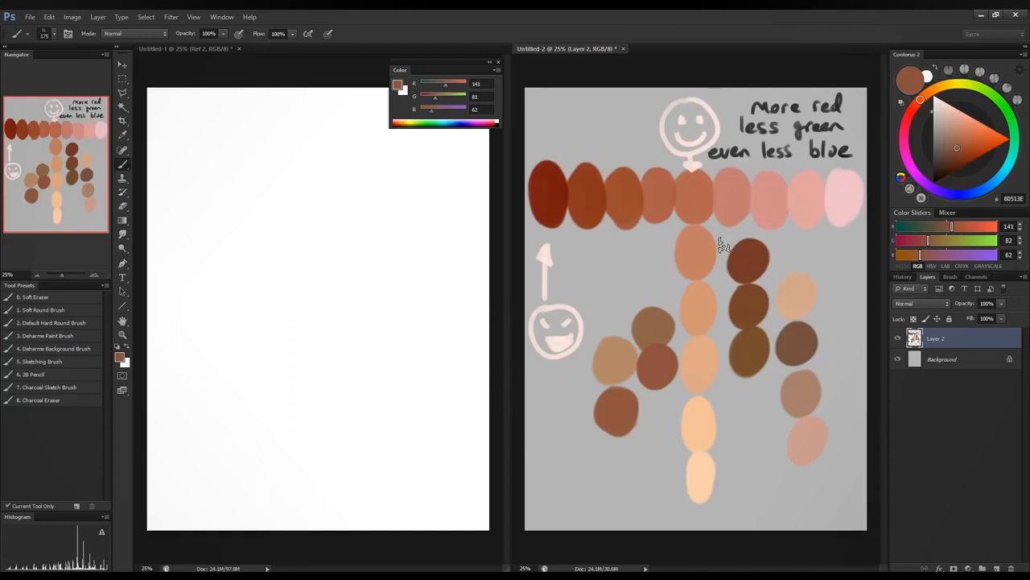
Step: Delete the swatch layer, Layer 2, and add a new empty layer above the grey background
{"action": "left_click", "coordinate": [897, 339]}
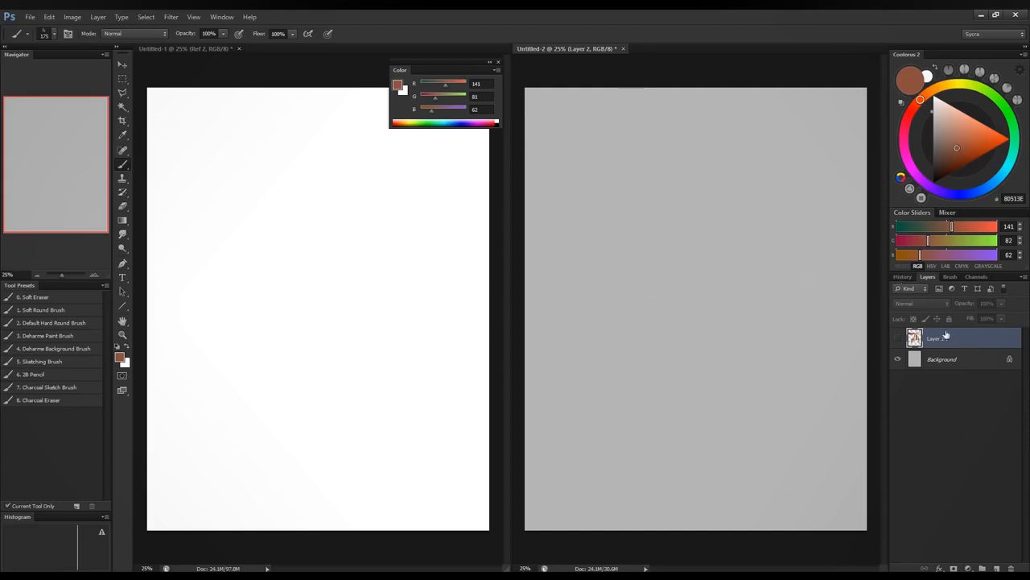
{"action": "left_click", "coordinate": [1012, 569]}
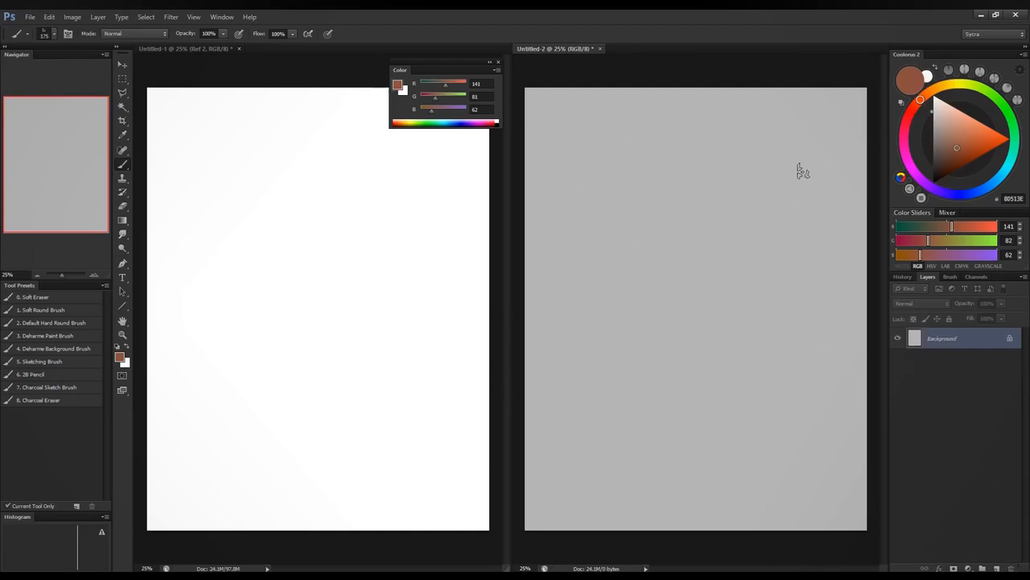
{"action": "left_click", "coordinate": [996, 568]}
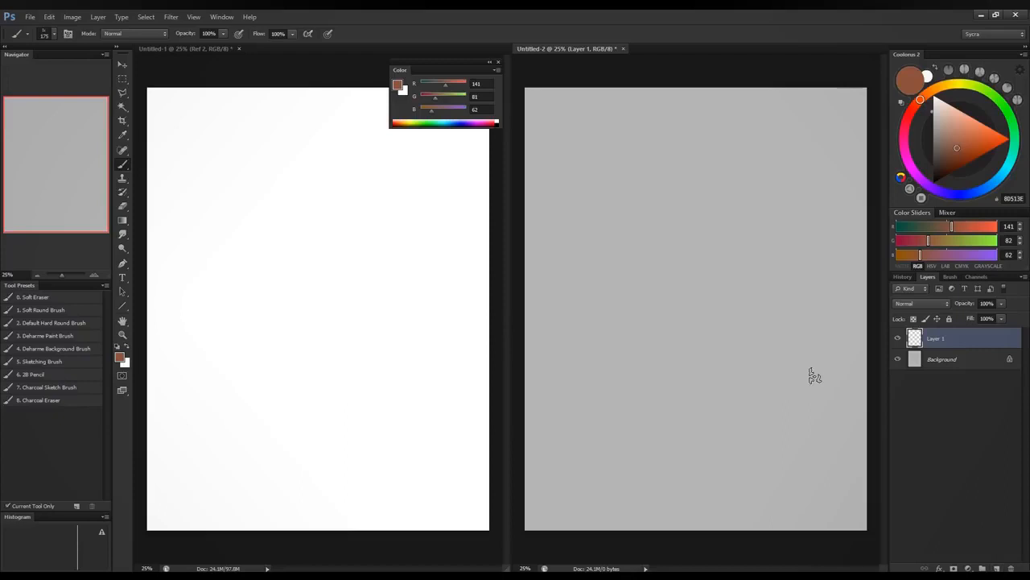
Step: Display only the Ref 1 portrait in Untitled-1, comparing it with Ref 2, and move the Color panel off the photo
{"action": "left_click", "coordinate": [161, 53]}
{"action": "left_click", "coordinate": [899, 360]}
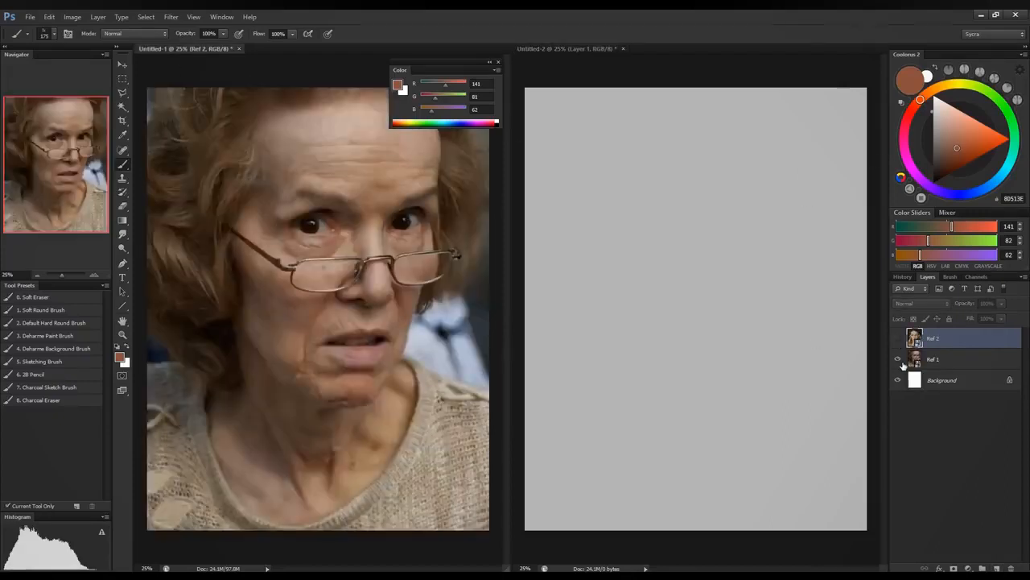
{"action": "left_click", "coordinate": [894, 343]}
{"action": "left_click", "coordinate": [894, 344]}
{"action": "left_click", "coordinate": [894, 344]}
{"action": "left_click", "coordinate": [894, 344]}
{"action": "left_click_drag", "start_coordinate": [459, 60], "coordinate": [574, 52]}
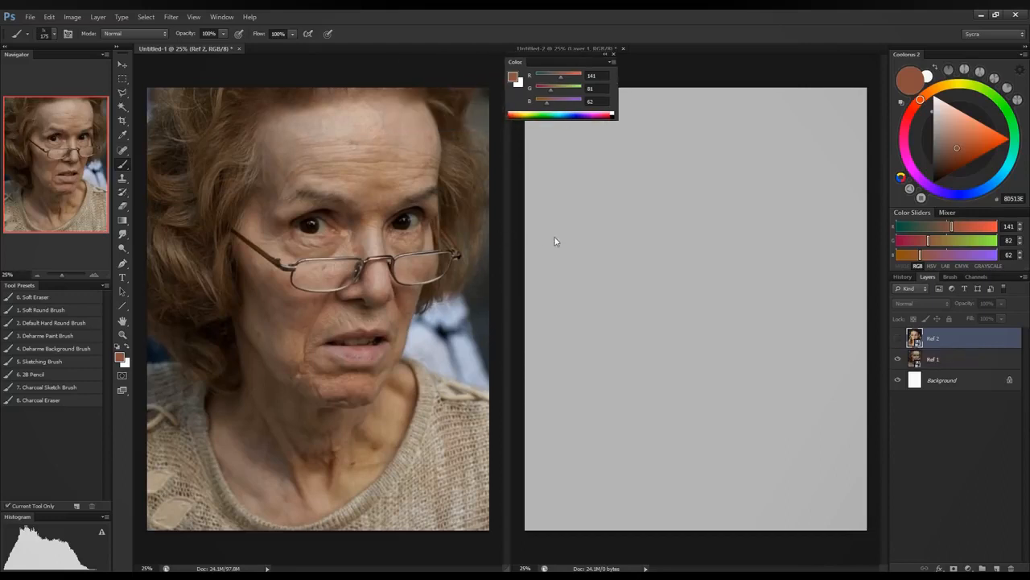
Step: Examine the skin tones around the eye and cheek of the Ref 1 portrait at 50% zoom
{"action": "left_click", "coordinate": [125, 337]}
{"action": "left_click", "coordinate": [251, 214]}
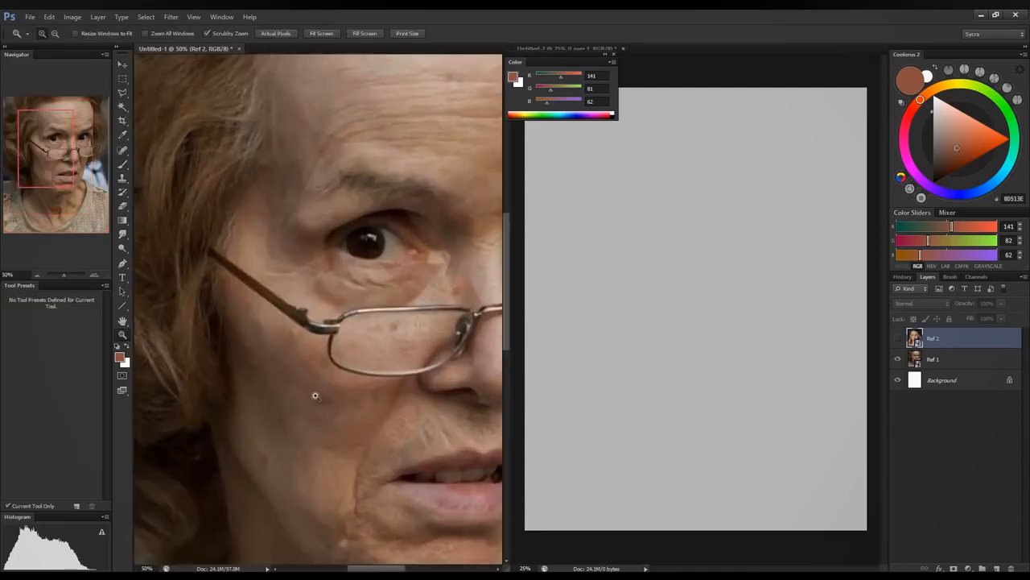
{"action": "right_click", "coordinate": [406, 372]}
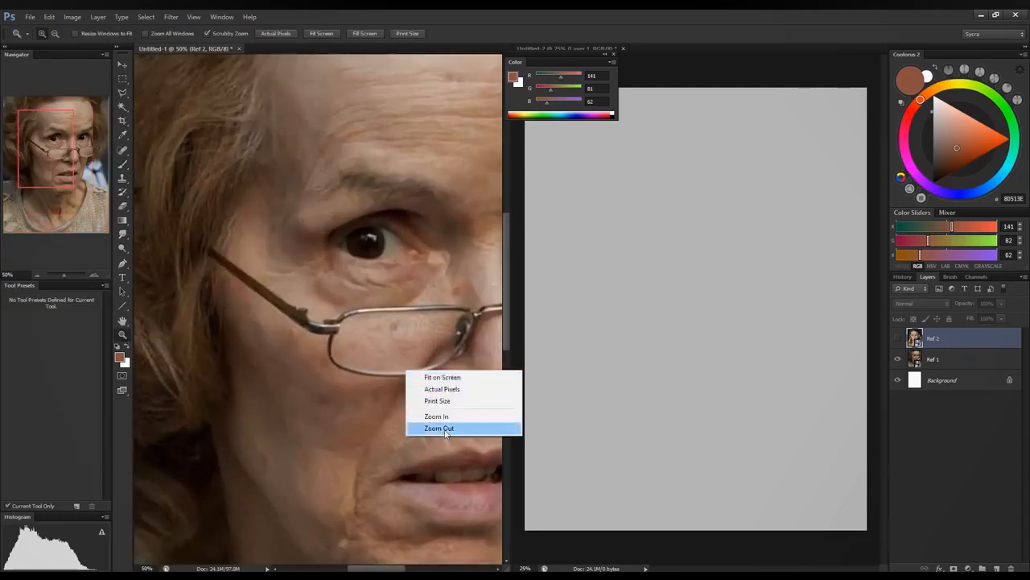
{"action": "left_click", "coordinate": [439, 428]}
{"action": "right_click", "coordinate": [371, 288]}
{"action": "left_click", "coordinate": [411, 346]}
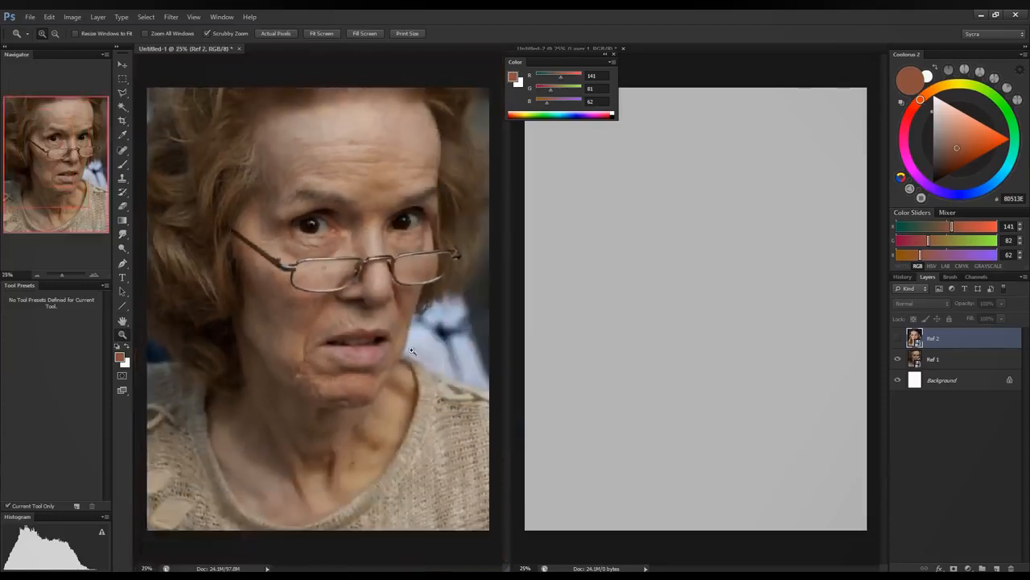
Step: Show the Ref 2 portrait, reduce its view to 6.25%, and move the Color panel back over Untitled-1
{"action": "left_click", "coordinate": [897, 338]}
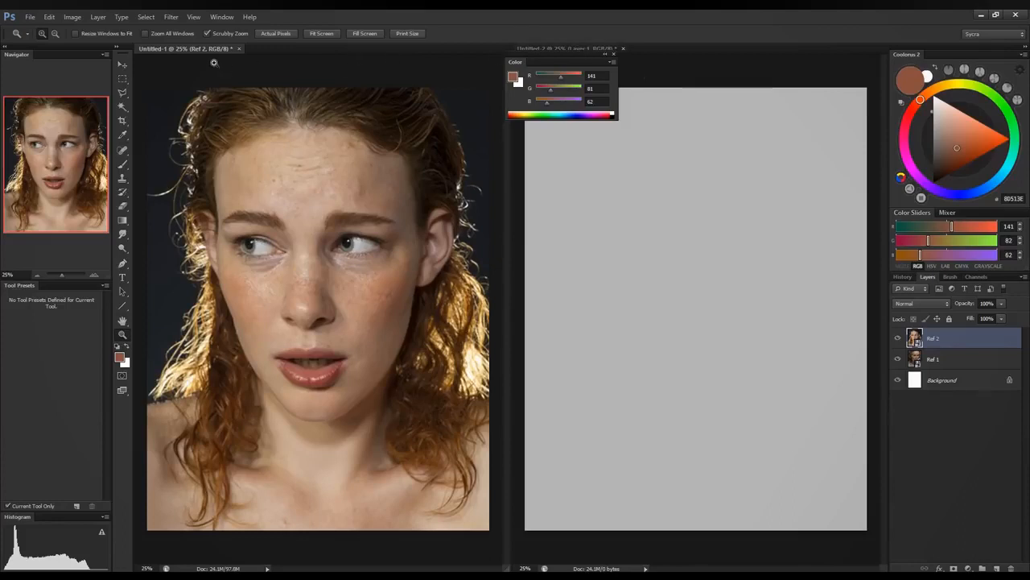
{"action": "key", "text": "ctrl+minus"}
{"action": "key", "text": "ctrl+minus"}
{"action": "key", "text": "ctrl+minus"}
{"action": "key", "text": "ctrl+minus"}
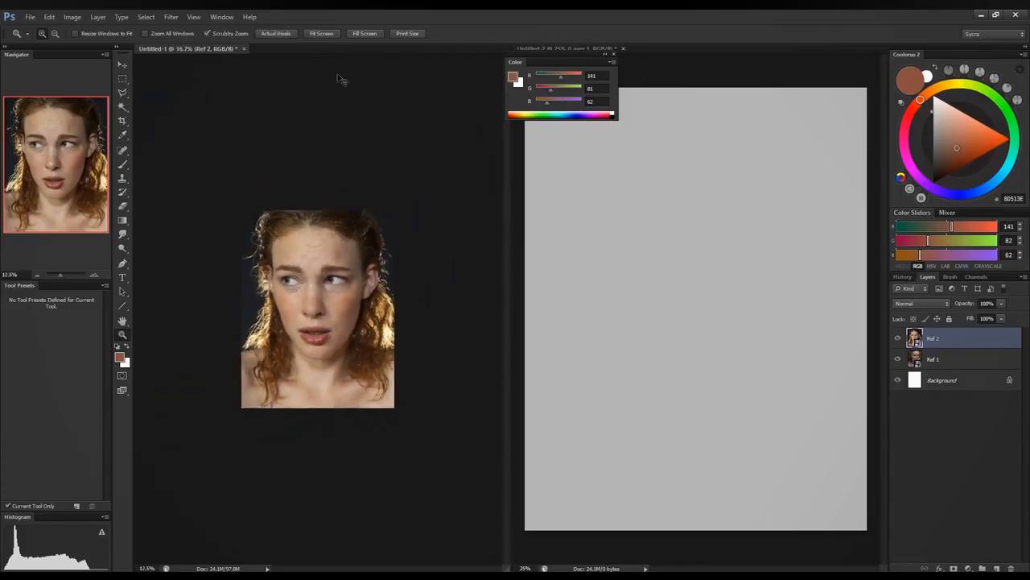
{"action": "left_click_drag", "start_coordinate": [568, 59], "coordinate": [442, 69]}
Step: Reduce the view of the blank Untitled-2 canvas to 6.25% to match the portrait
{"action": "left_click", "coordinate": [566, 50]}
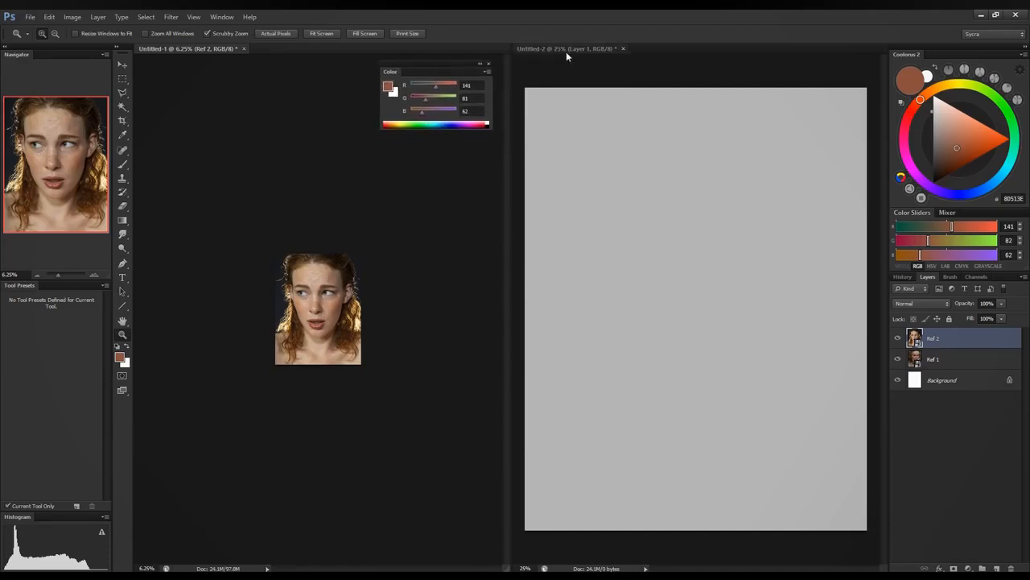
{"action": "key", "text": "ctrl+minus"}
{"action": "key", "text": "ctrl+minus"}
{"action": "key", "text": "ctrl+minus"}
{"action": "key", "text": "ctrl+minus"}
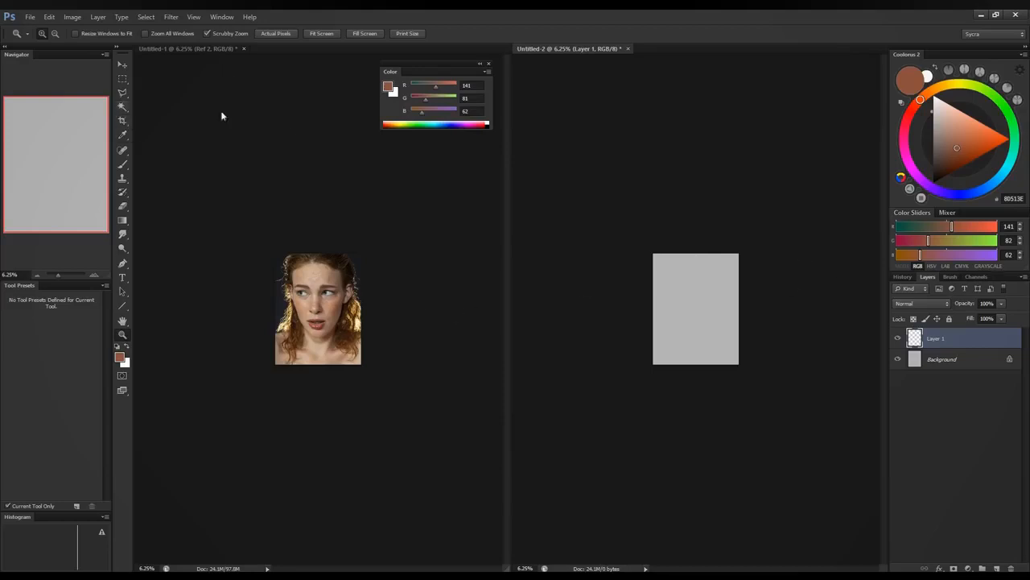
Step: Shrink both document views further, to 3% for the portrait and 4% for the blank canvas
{"action": "left_click", "coordinate": [183, 49]}
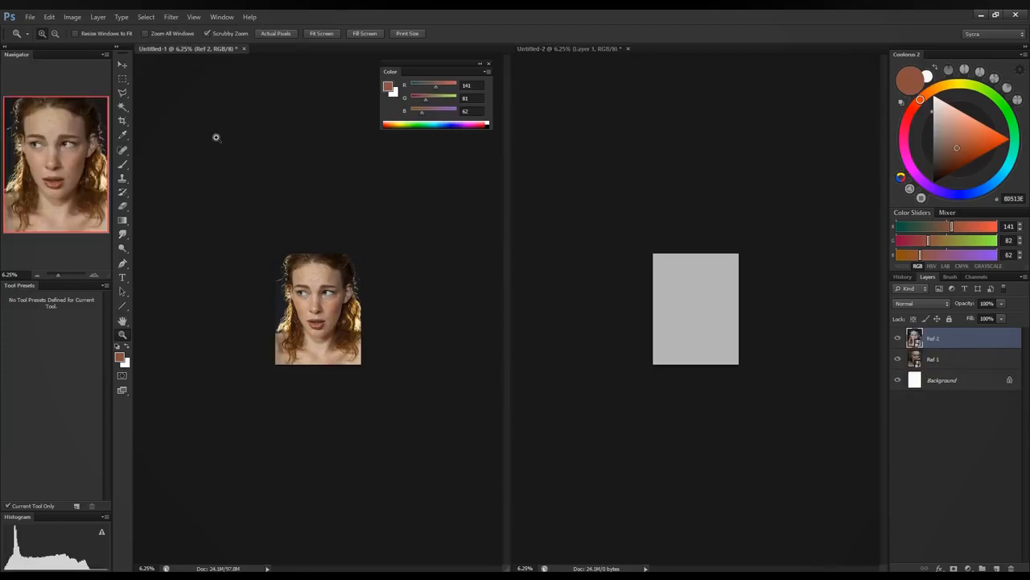
{"action": "key", "text": "ctrl+minus"}
{"action": "left_click", "coordinate": [568, 48]}
{"action": "key", "text": "ctrl+minus"}
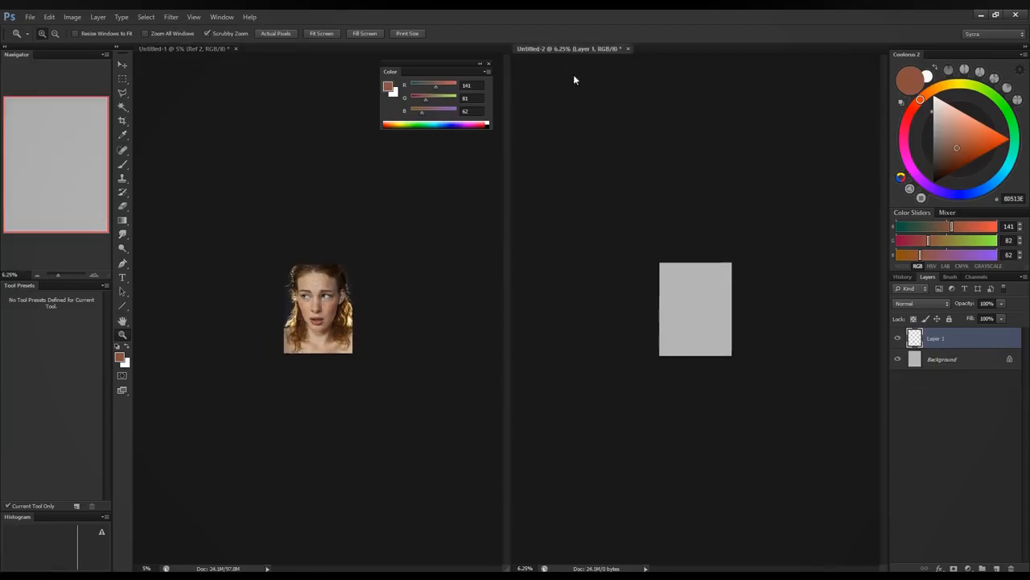
{"action": "key", "text": "ctrl+minus"}
{"action": "left_click", "coordinate": [199, 48]}
{"action": "key", "text": "ctrl+minus"}
{"action": "key", "text": "ctrl+minus"}
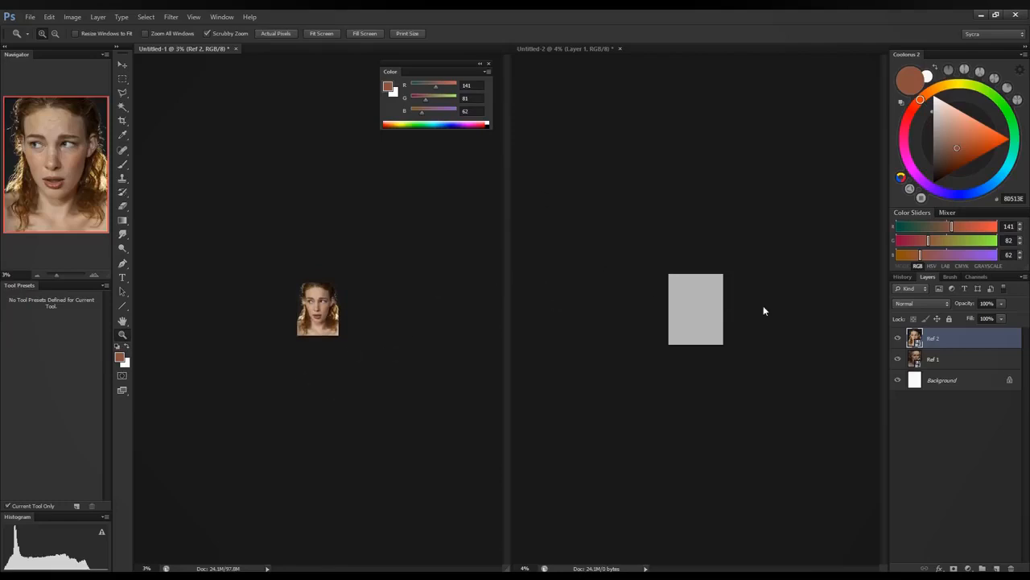
Step: Make Untitled-2 active, try pure white, and set the foreground colour to neutral grey, RGB 128, 128, 128
{"action": "left_click", "coordinate": [569, 48]}
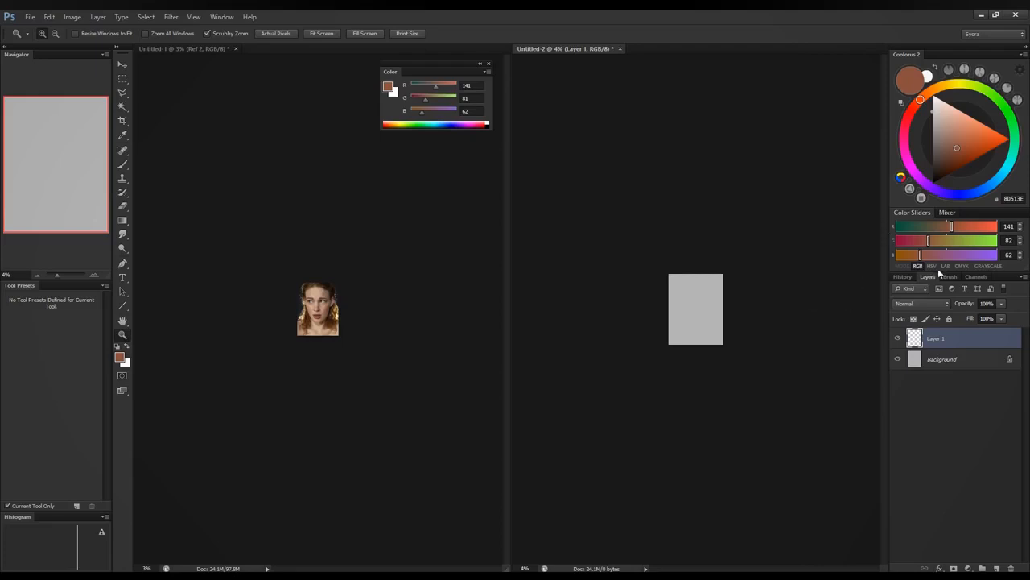
{"action": "left_click_drag", "start_coordinate": [964, 230], "coordinate": [999, 255]}
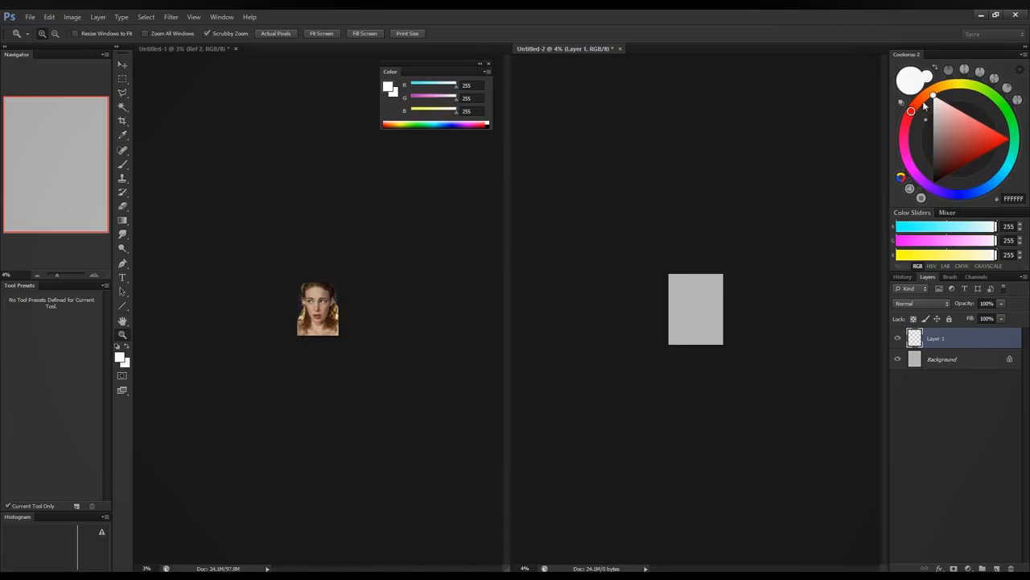
{"action": "left_click", "coordinate": [948, 227]}
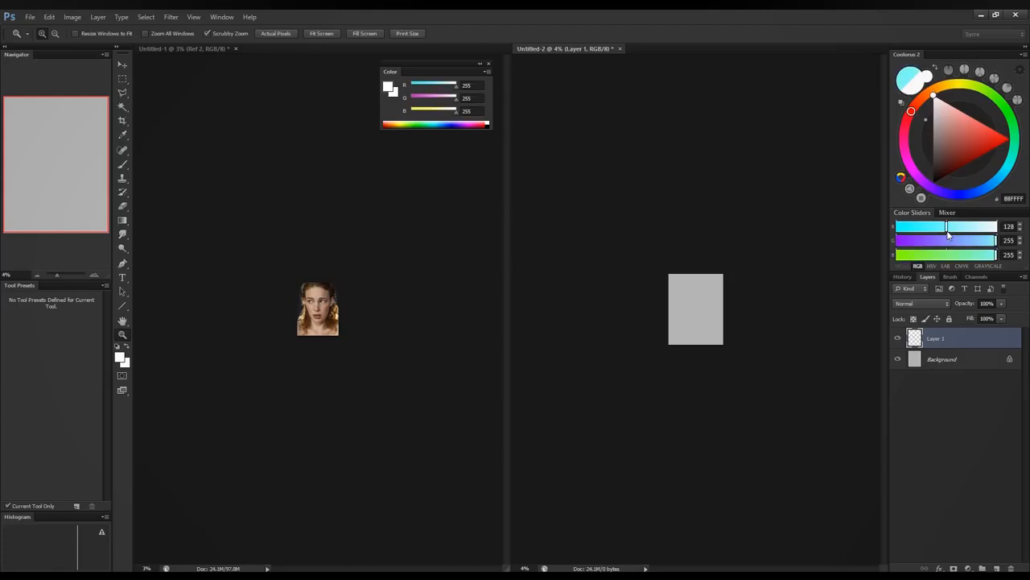
{"action": "left_click", "coordinate": [948, 240]}
{"action": "left_click", "coordinate": [948, 254]}
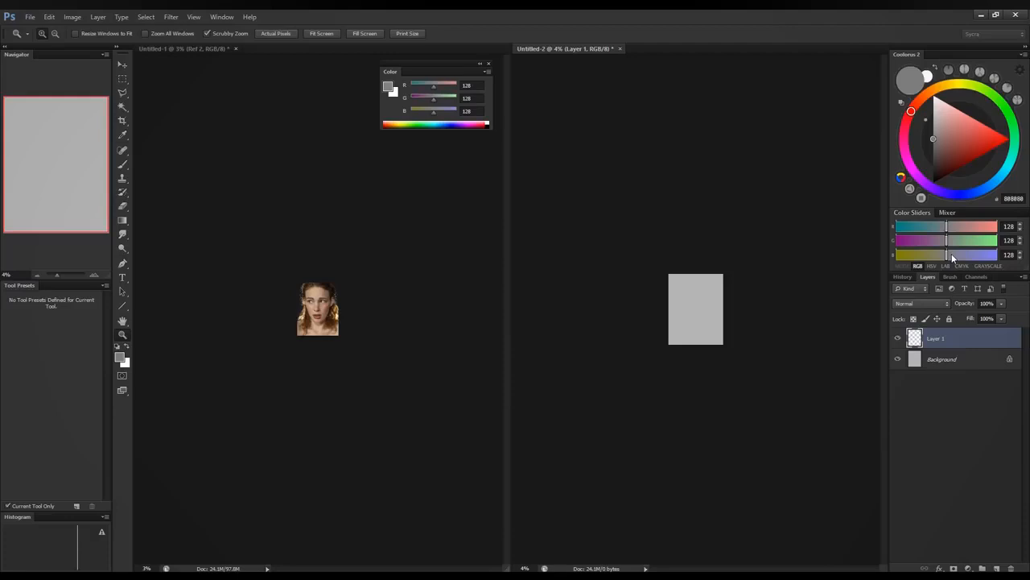
Step: Mix a skin tone of RGB 188, 151, 133 and brush a face-sized block onto the middle of Layer 1
{"action": "mouse_move", "coordinate": [955, 226]}
{"action": "left_mouse_down"}
{"action": "mouse_move", "coordinate": [964, 226]}
{"action": "mouse_move", "coordinate": [942, 264]}
{"action": "left_mouse_up"}
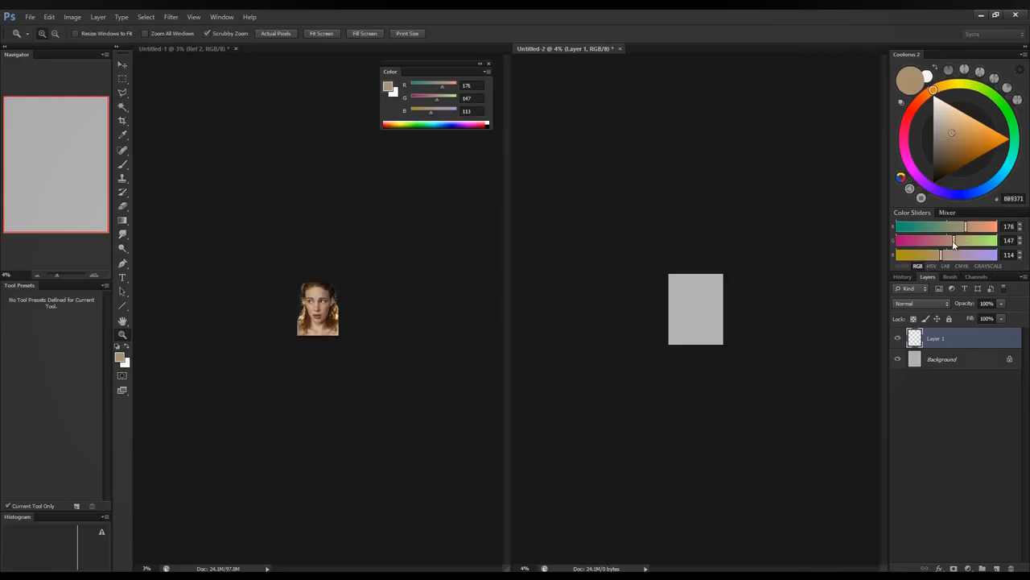
{"action": "mouse_move", "coordinate": [952, 250]}
{"action": "left_mouse_down"}
{"action": "mouse_move", "coordinate": [938, 260]}
{"action": "mouse_move", "coordinate": [958, 230]}
{"action": "mouse_move", "coordinate": [972, 230]}
{"action": "mouse_move", "coordinate": [941, 247]}
{"action": "left_mouse_up"}
{"action": "left_click", "coordinate": [950, 257]}
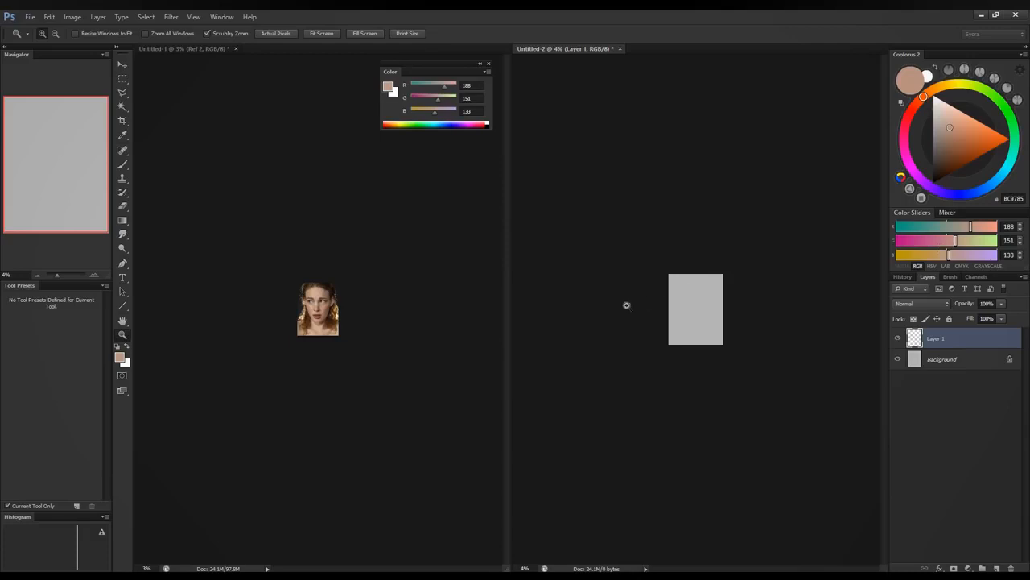
{"action": "left_click", "coordinate": [122, 164]}
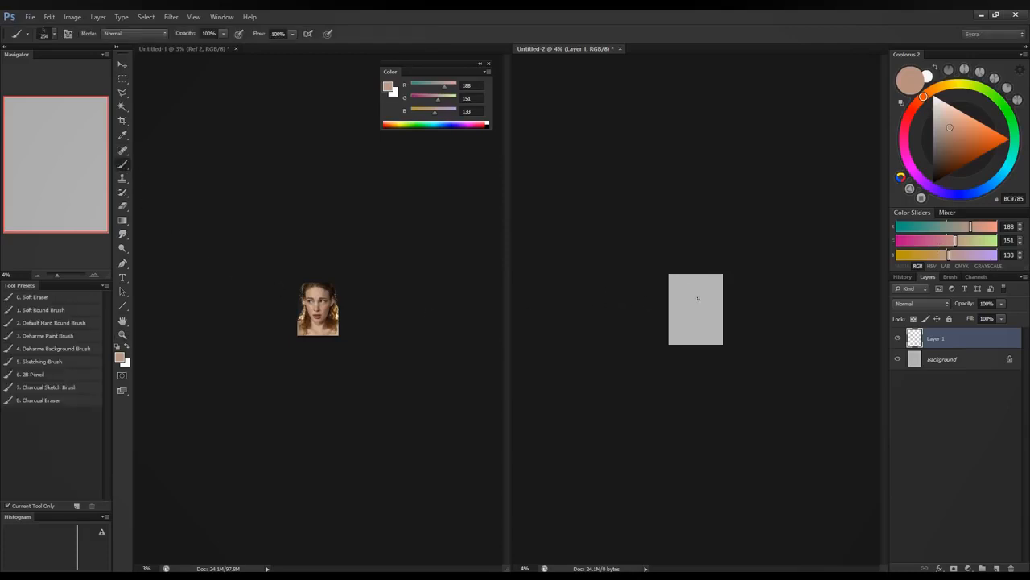
{"action": "mouse_move", "coordinate": [692, 292]}
{"action": "left_mouse_down"}
{"action": "mouse_move", "coordinate": [690, 321]}
{"action": "mouse_move", "coordinate": [702, 288]}
{"action": "mouse_move", "coordinate": [702, 339]}
{"action": "left_mouse_up"}
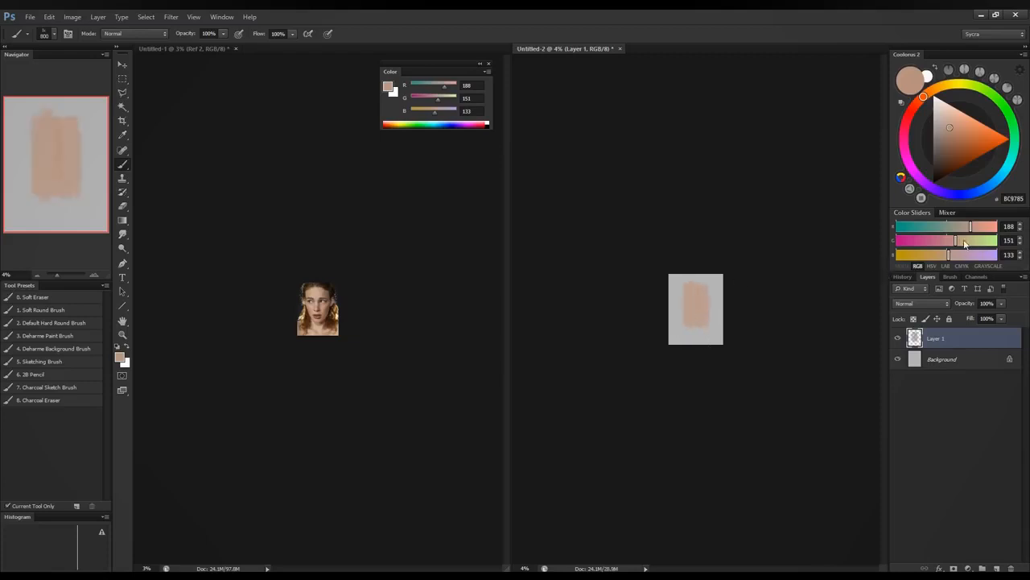
Step: Darken the skin tone to RGB 172, 138, 122 and repaint the face block with it
{"action": "mouse_move", "coordinate": [956, 242]}
{"action": "left_mouse_down"}
{"action": "mouse_move", "coordinate": [944, 256]}
{"action": "mouse_move", "coordinate": [966, 233]}
{"action": "left_mouse_up"}
{"action": "mouse_move", "coordinate": [697, 291]}
{"action": "left_mouse_down"}
{"action": "mouse_move", "coordinate": [702, 323]}
{"action": "mouse_move", "coordinate": [695, 319]}
{"action": "left_mouse_up"}
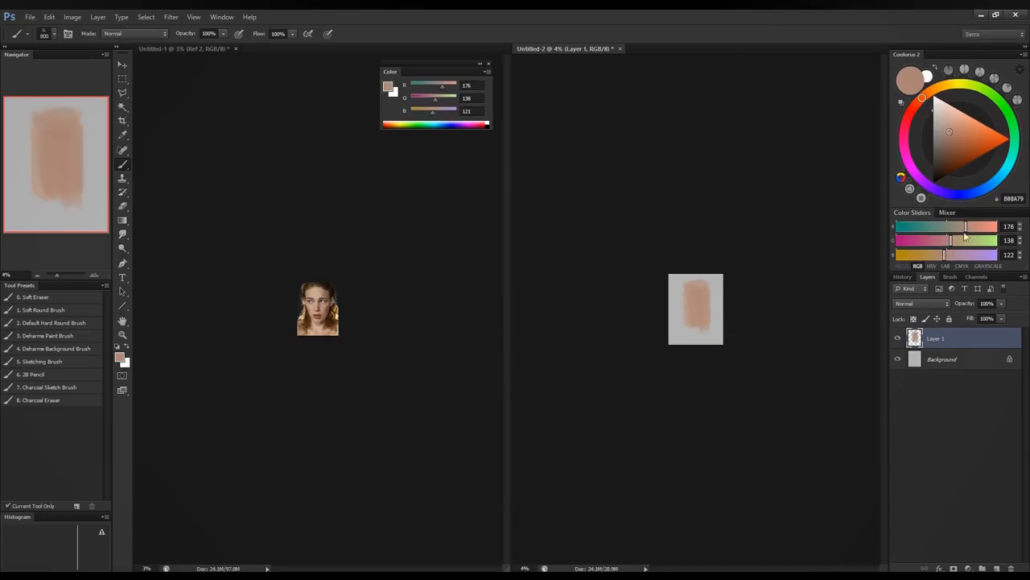
{"action": "left_click_drag", "start_coordinate": [968, 232], "coordinate": [966, 234]}
{"action": "left_click_drag", "start_coordinate": [697, 302], "coordinate": [700, 326]}
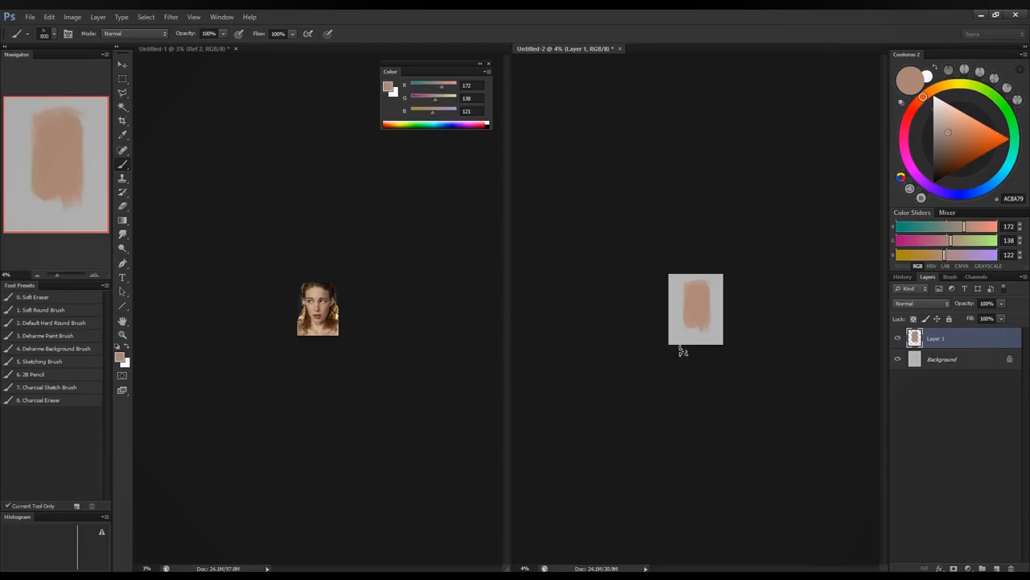
Step: Paint the shoulders across the lower canvas and widen the head block with a 1000 px brush
{"action": "mouse_move", "coordinate": [682, 337]}
{"action": "left_mouse_down"}
{"action": "mouse_move", "coordinate": [690, 331]}
{"action": "mouse_move", "coordinate": [668, 339]}
{"action": "mouse_move", "coordinate": [720, 338]}
{"action": "left_mouse_up"}
{"action": "key", "text": "bracketright"}
{"action": "key", "text": "bracketright"}
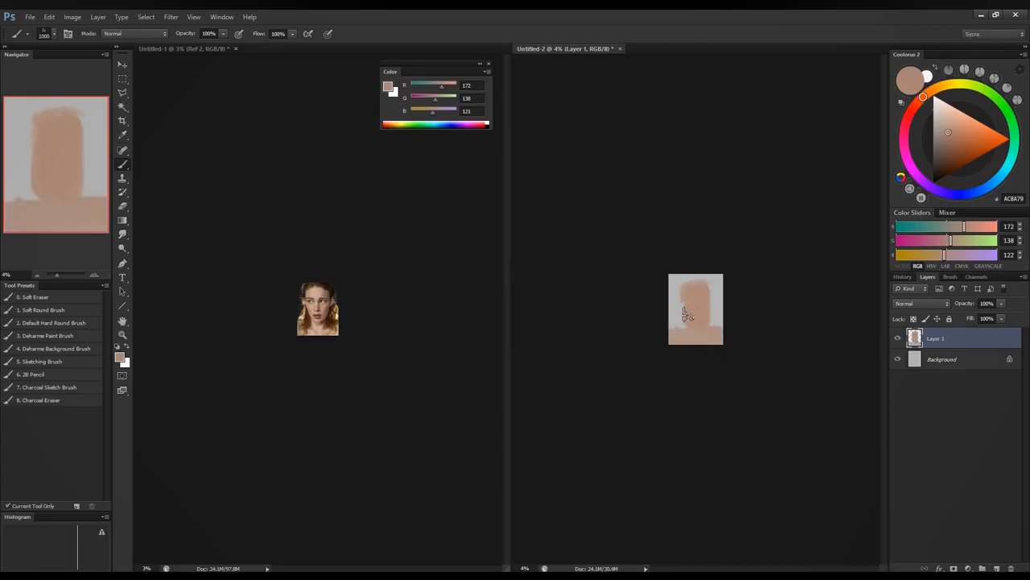
{"action": "left_click_drag", "start_coordinate": [685, 312], "coordinate": [689, 300]}
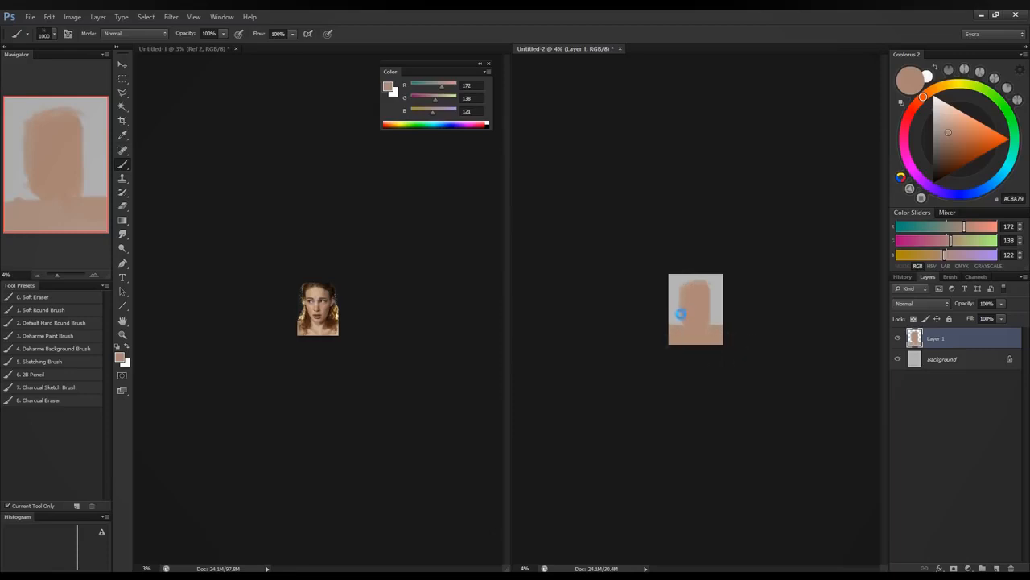
Step: Reduce the brush size to 300 px and set the foreground colour to a near-black, RGB 45, 41, 41
{"action": "key", "text": "bracketright"}
{"action": "key", "text": "bracketleft"}
{"action": "key", "text": "bracketleft"}
{"action": "key", "text": "bracketleft"}
{"action": "key", "text": "bracketleft"}
{"action": "key", "text": "bracketleft"}
{"action": "key", "text": "bracketleft"}
{"action": "key", "text": "bracketleft"}
{"action": "key", "text": "bracketleft"}
{"action": "left_click", "coordinate": [914, 227]}
{"action": "left_click", "coordinate": [912, 242]}
{"action": "left_click", "coordinate": [912, 256]}
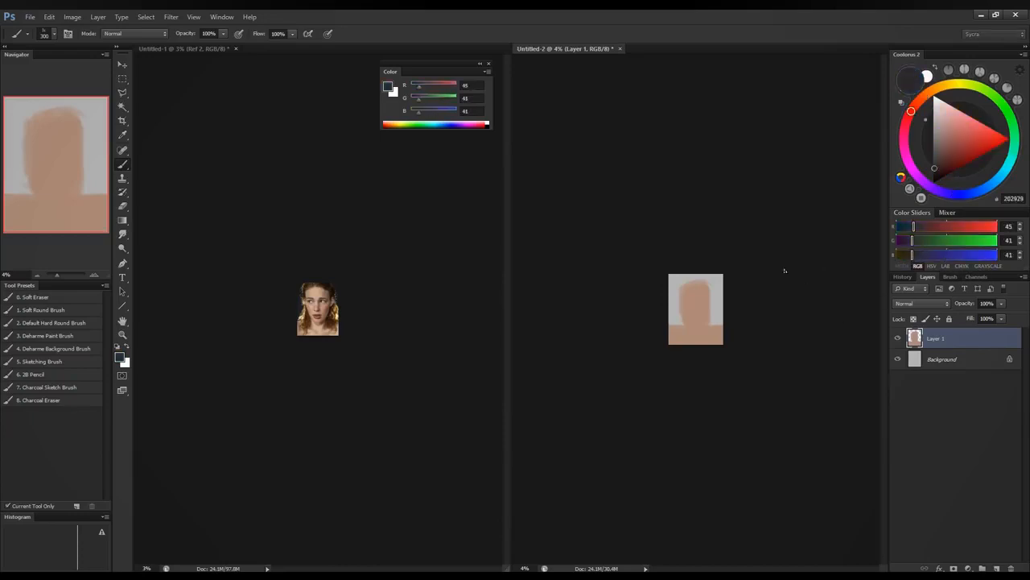
Step: Shift the dark colour to a muted purple of RGB 47, 40, 48
{"action": "left_click", "coordinate": [921, 255]}
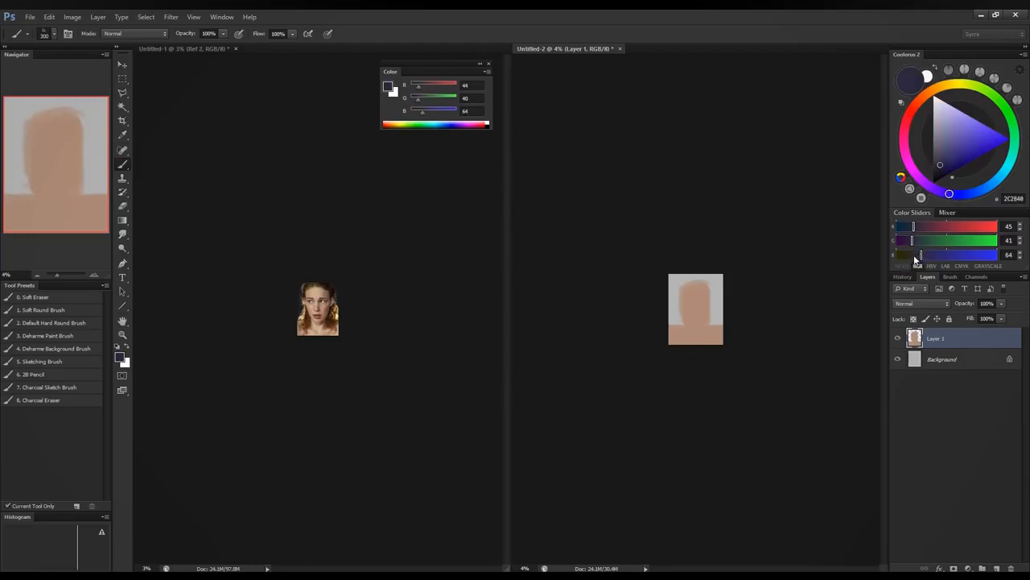
{"action": "left_click", "coordinate": [915, 241]}
{"action": "left_click", "coordinate": [915, 228]}
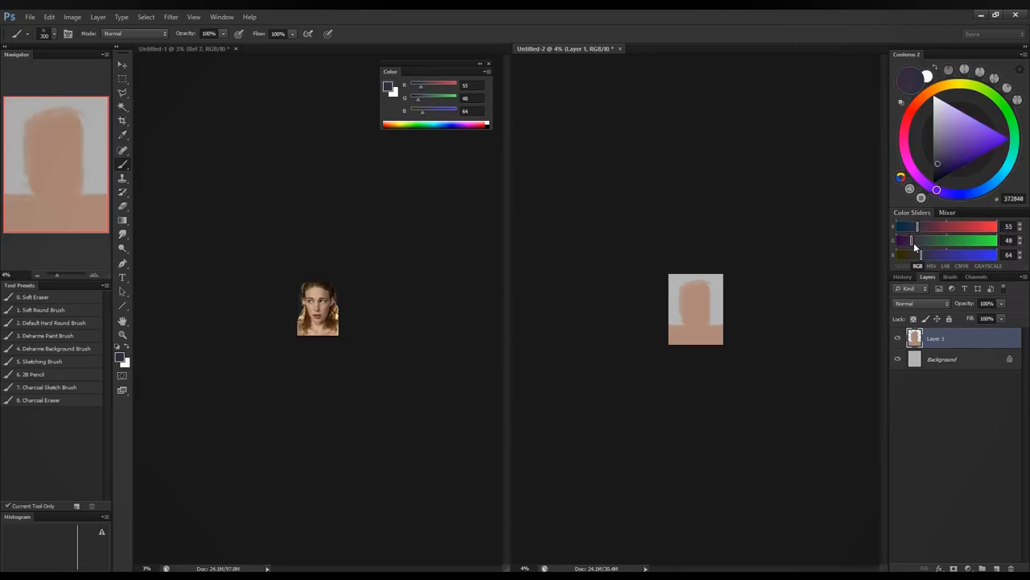
{"action": "left_click", "coordinate": [915, 255]}
{"action": "left_click", "coordinate": [915, 227]}
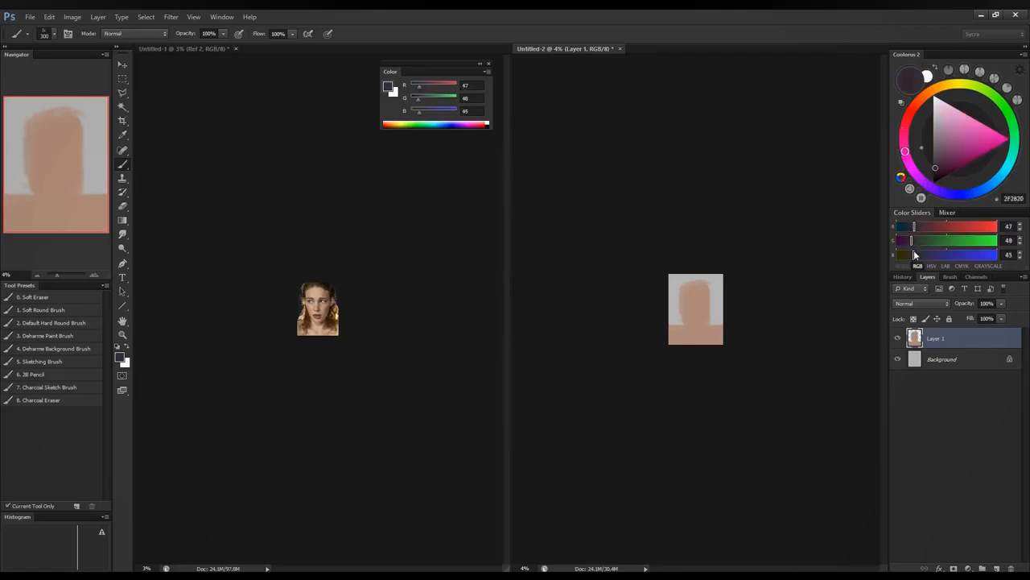
{"action": "left_click", "coordinate": [916, 256]}
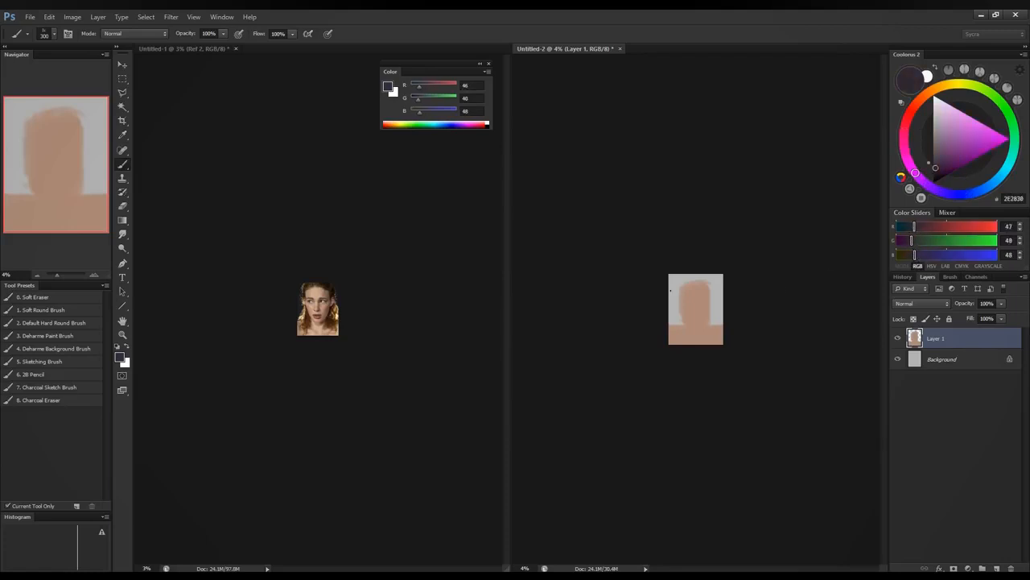
Step: Paint the dark purple background around the head and shoulders, trimming the sides and crown of the head
{"action": "mouse_move", "coordinate": [671, 291]}
{"action": "left_mouse_down"}
{"action": "mouse_move", "coordinate": [671, 314]}
{"action": "mouse_move", "coordinate": [671, 278]}
{"action": "mouse_move", "coordinate": [673, 292]}
{"action": "left_mouse_up"}
{"action": "left_click_drag", "start_coordinate": [676, 293], "coordinate": [680, 273]}
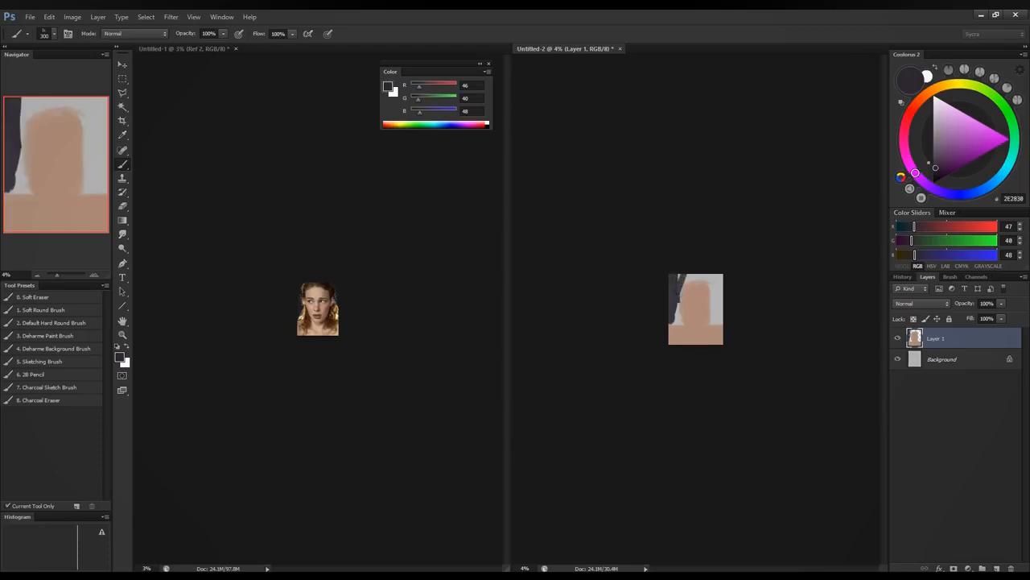
{"action": "left_click_drag", "start_coordinate": [680, 320], "coordinate": [676, 321]}
{"action": "mouse_move", "coordinate": [702, 274]}
{"action": "left_mouse_down"}
{"action": "mouse_move", "coordinate": [721, 290]}
{"action": "mouse_move", "coordinate": [704, 276]}
{"action": "mouse_move", "coordinate": [713, 308]}
{"action": "mouse_move", "coordinate": [722, 285]}
{"action": "left_mouse_up"}
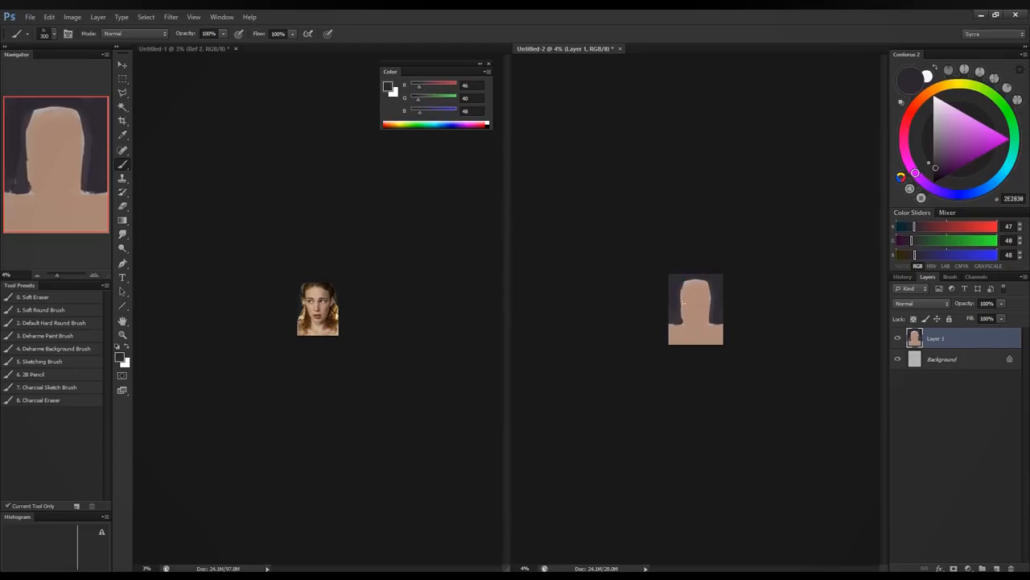
{"action": "left_click_drag", "start_coordinate": [680, 286], "coordinate": [675, 318]}
{"action": "left_click_drag", "start_coordinate": [690, 279], "coordinate": [710, 284]}
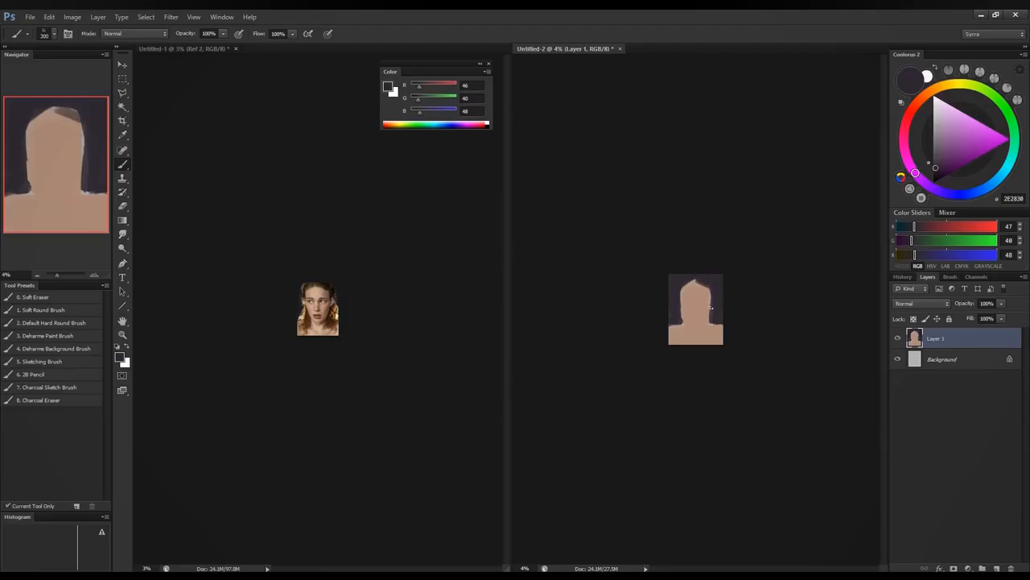
Step: Add ears in the sampled skin tone and paint dark hair masses over both shoulders in the background colour
{"action": "left_click", "coordinate": [696, 301], "text": "alt"}
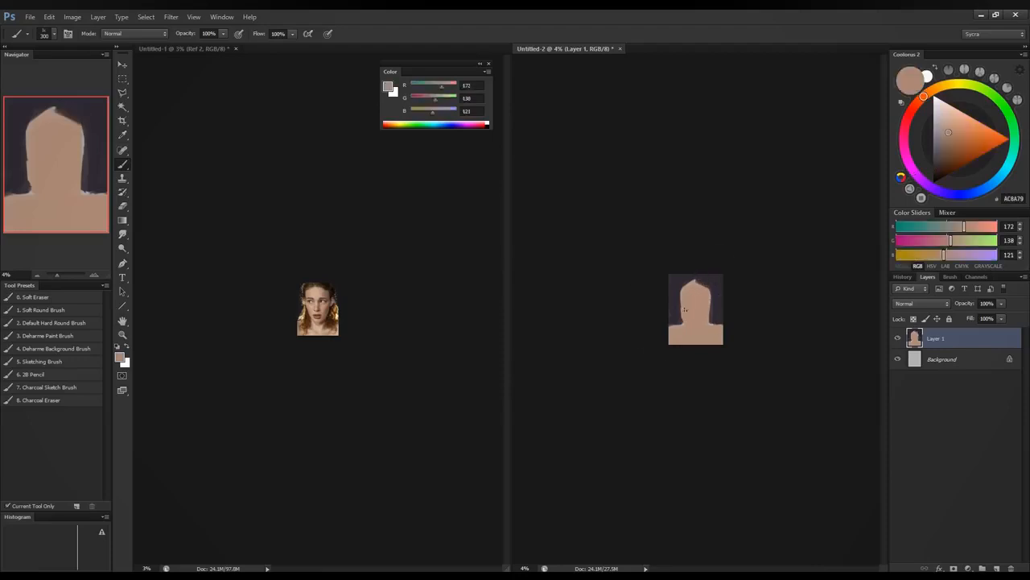
{"action": "mouse_move", "coordinate": [679, 302]}
{"action": "left_mouse_down"}
{"action": "mouse_move", "coordinate": [713, 299]}
{"action": "mouse_move", "coordinate": [684, 320]}
{"action": "mouse_move", "coordinate": [718, 332]}
{"action": "left_mouse_up"}
{"action": "left_click", "coordinate": [679, 318], "text": "alt"}
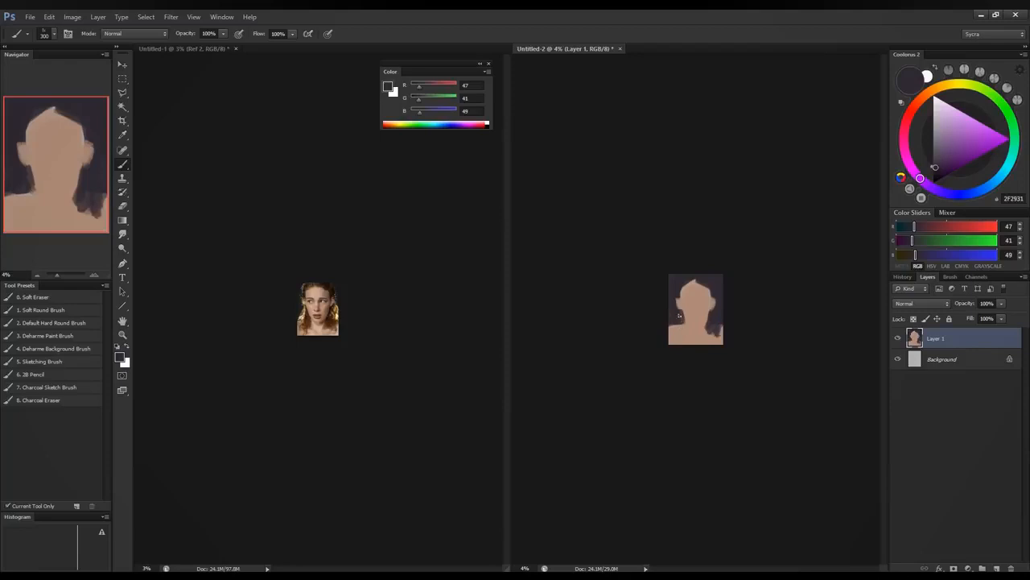
{"action": "left_click_drag", "start_coordinate": [684, 328], "coordinate": [677, 334]}
Step: Enlarge the view of the painted canvas to 8.33% and of the Ref 2 portrait to 6.25%
{"action": "key", "text": "ctrl+plus"}
{"action": "key", "text": "ctrl+plus"}
{"action": "key", "text": "ctrl+plus"}
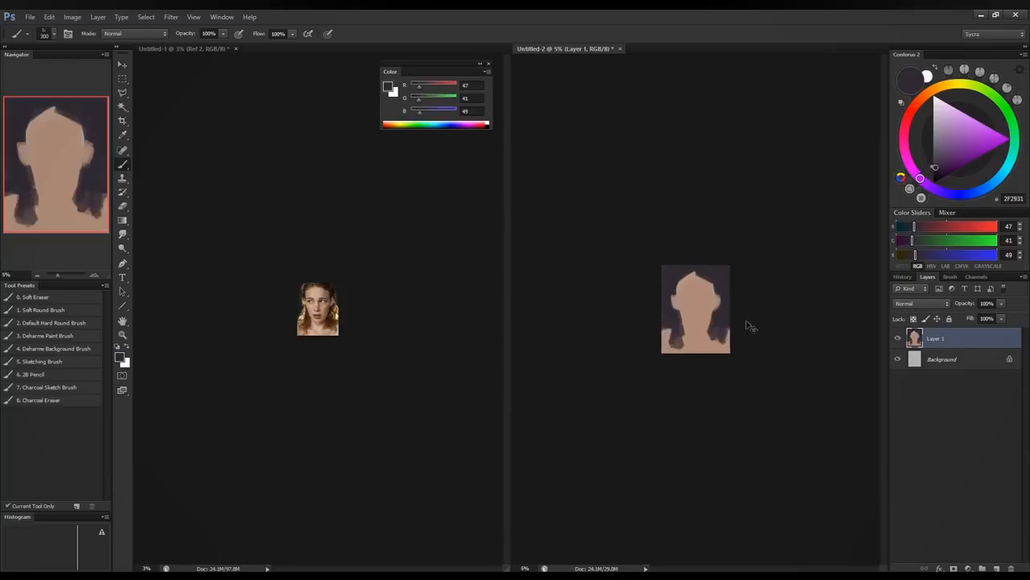
{"action": "left_click", "coordinate": [411, 381]}
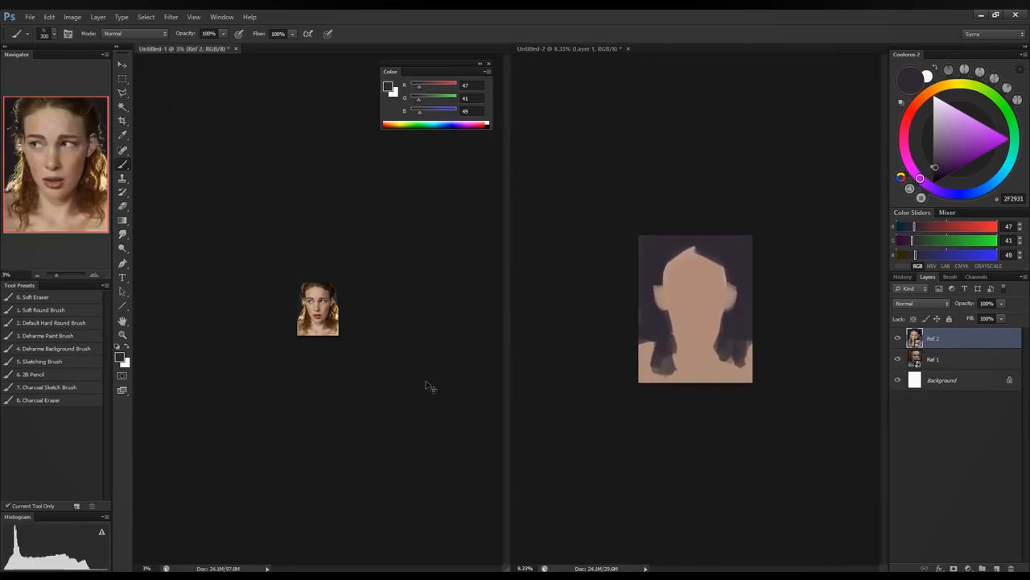
{"action": "key", "text": "ctrl+plus"}
{"action": "key", "text": "ctrl+plus"}
{"action": "key", "text": "ctrl+plus"}
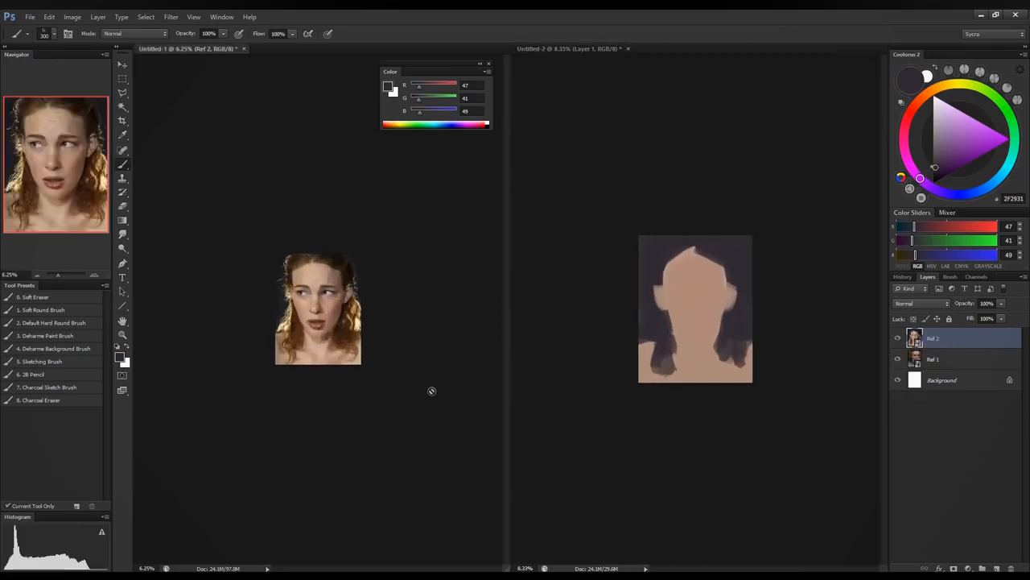
Step: Sample the painted skin tone and broaden the forehead, temples and jaw edge of the head
{"action": "left_click", "coordinate": [677, 277], "text": "alt"}
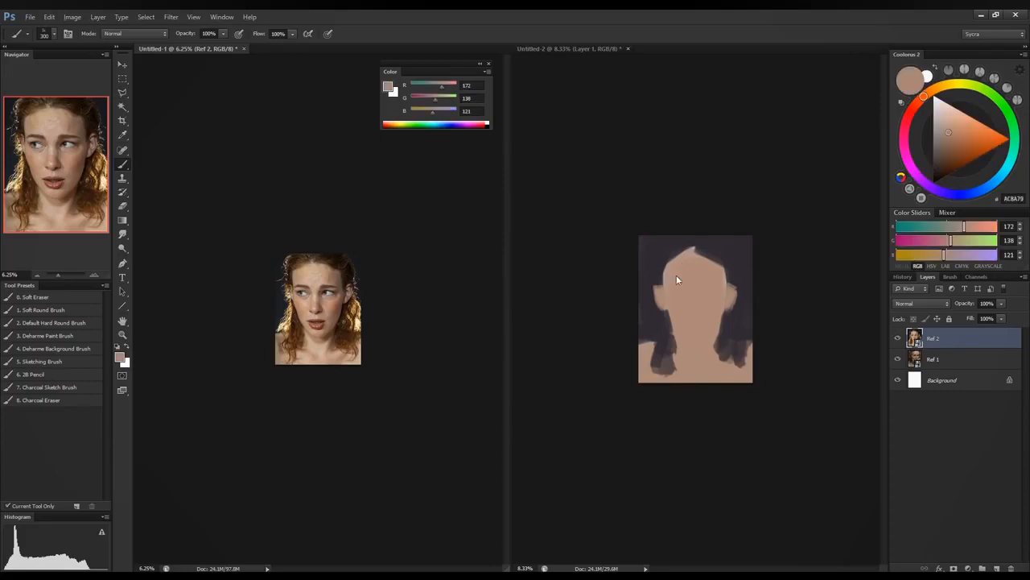
{"action": "left_click", "coordinate": [665, 271]}
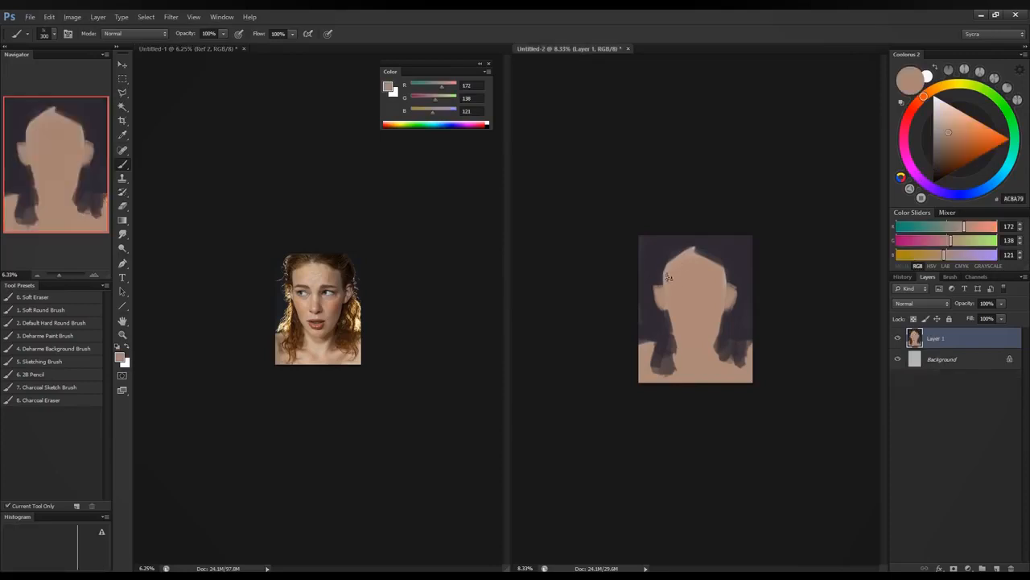
{"action": "mouse_move", "coordinate": [665, 272]}
{"action": "left_mouse_down"}
{"action": "mouse_move", "coordinate": [706, 265]}
{"action": "mouse_move", "coordinate": [723, 283]}
{"action": "left_mouse_up"}
{"action": "left_click_drag", "start_coordinate": [667, 265], "coordinate": [683, 259]}
{"action": "left_click_drag", "start_coordinate": [673, 311], "coordinate": [681, 335]}
Step: Clean up the crown of the head by alternating between sampled background and skin colours
{"action": "left_click", "coordinate": [643, 317], "text": "alt"}
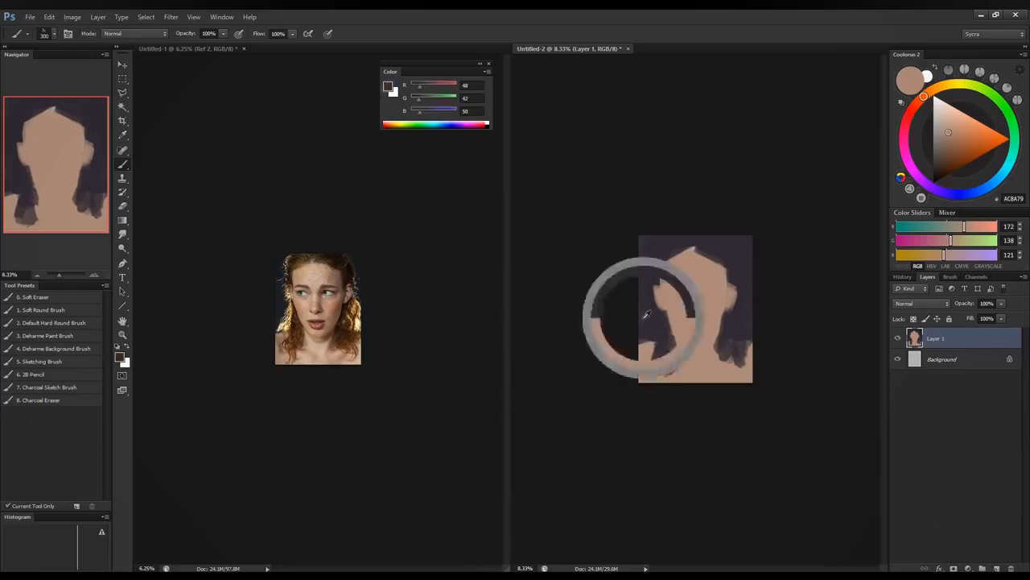
{"action": "left_click", "coordinate": [698, 261], "text": "alt"}
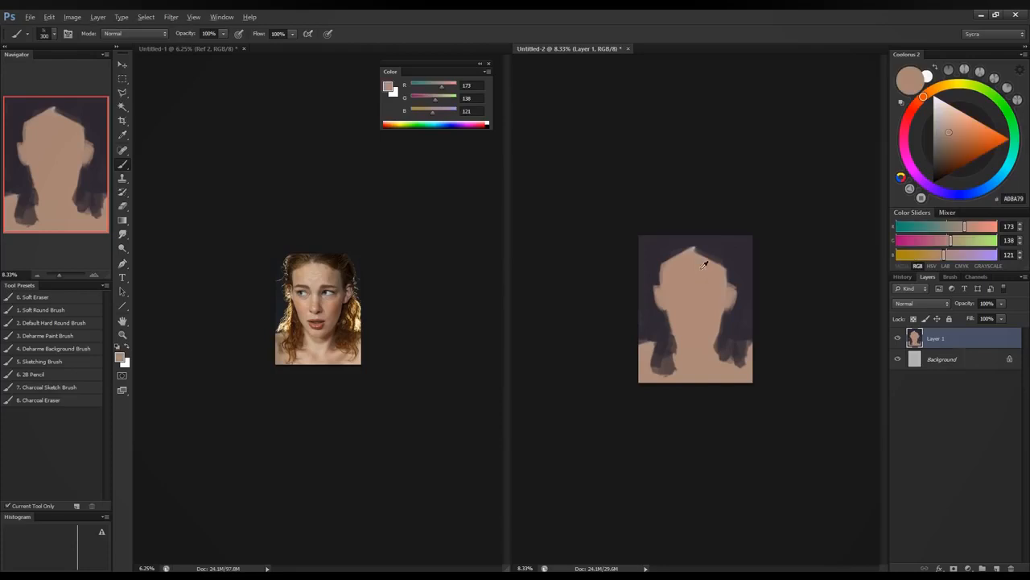
{"action": "mouse_move", "coordinate": [695, 248]}
{"action": "left_mouse_down"}
{"action": "mouse_move", "coordinate": [721, 258]}
{"action": "mouse_move", "coordinate": [714, 264]}
{"action": "left_mouse_up"}
{"action": "left_click", "coordinate": [709, 244], "text": "alt"}
{"action": "left_click", "coordinate": [700, 258], "text": "alt"}
Step: Sample the dark purple and fill out the hair masses on both shoulders, correcting with sampled skin tone
{"action": "left_click", "coordinate": [737, 277], "text": "alt"}
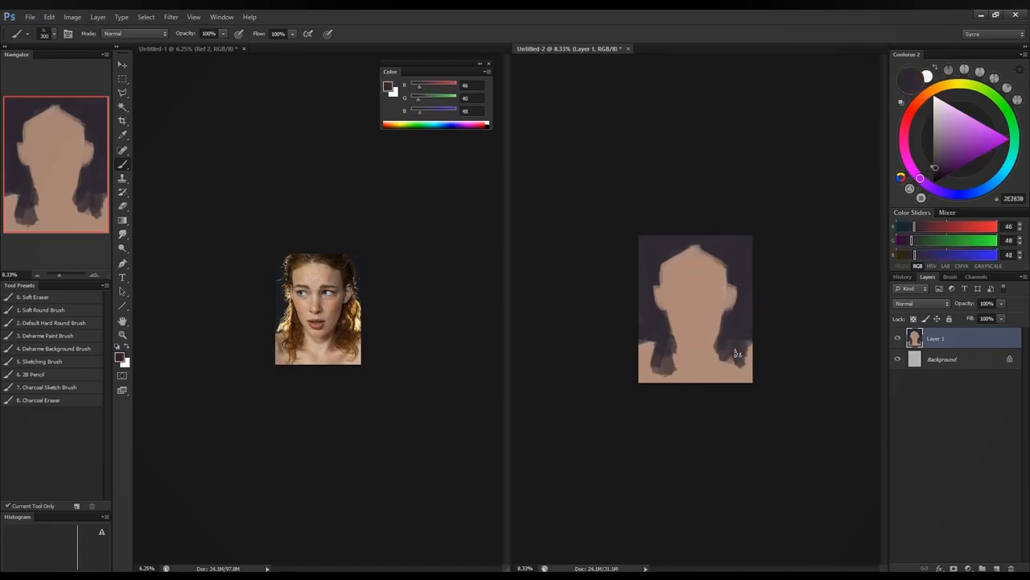
{"action": "mouse_move", "coordinate": [739, 339]}
{"action": "left_mouse_down"}
{"action": "mouse_move", "coordinate": [707, 353]}
{"action": "mouse_move", "coordinate": [710, 368]}
{"action": "mouse_move", "coordinate": [711, 330]}
{"action": "mouse_move", "coordinate": [706, 375]}
{"action": "left_mouse_up"}
{"action": "left_click", "coordinate": [709, 340], "text": "alt"}
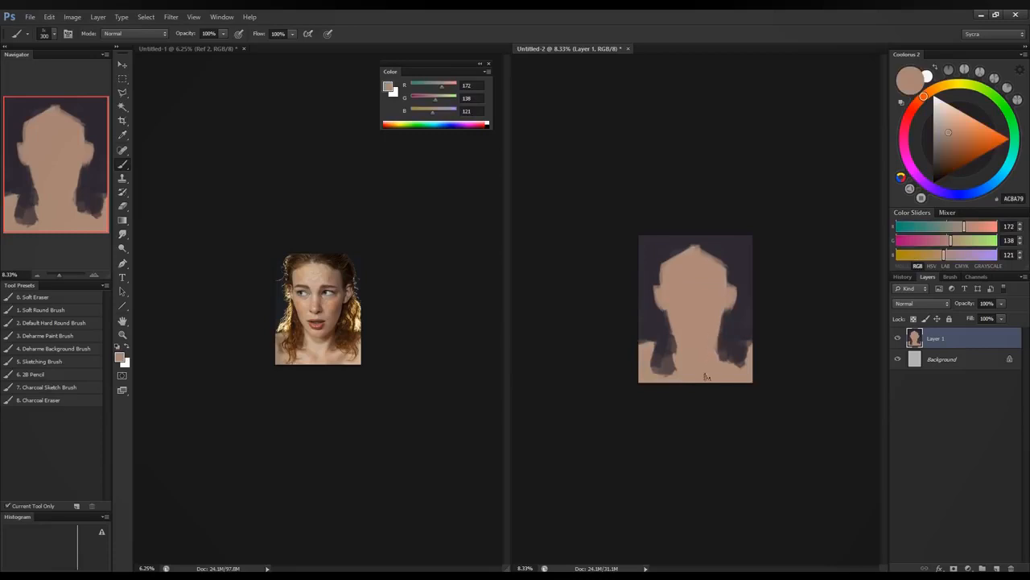
{"action": "left_click", "coordinate": [667, 342], "text": "alt"}
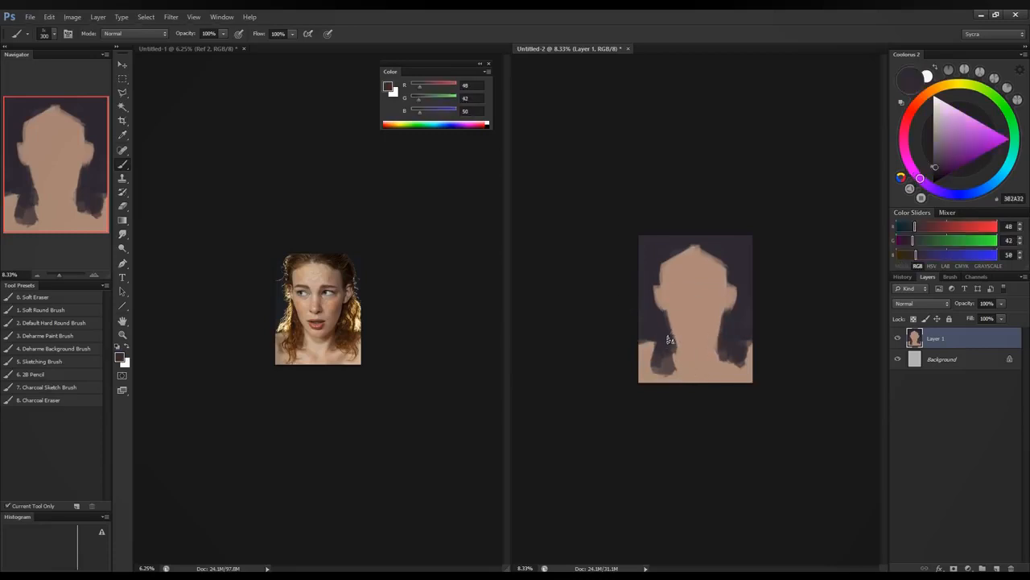
{"action": "left_click_drag", "start_coordinate": [669, 340], "coordinate": [671, 364]}
{"action": "left_click_drag", "start_coordinate": [672, 364], "coordinate": [678, 372]}
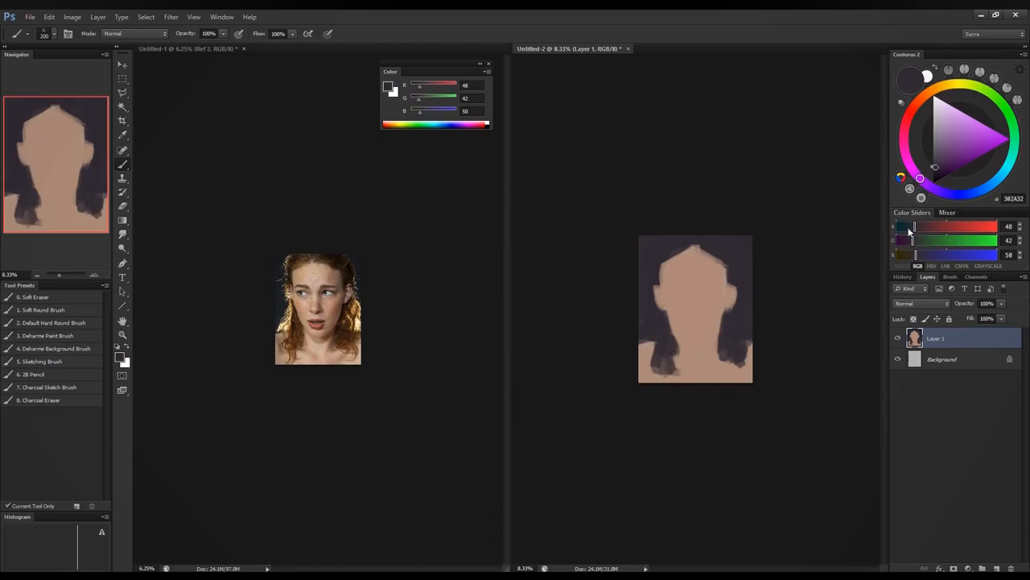
Step: Mix a reddish brown of RGB 83, 43, 24 and paint the hair on both sides of the neck
{"action": "mouse_move", "coordinate": [915, 228]}
{"action": "left_mouse_down"}
{"action": "mouse_move", "coordinate": [949, 229]}
{"action": "mouse_move", "coordinate": [929, 241]}
{"action": "left_mouse_up"}
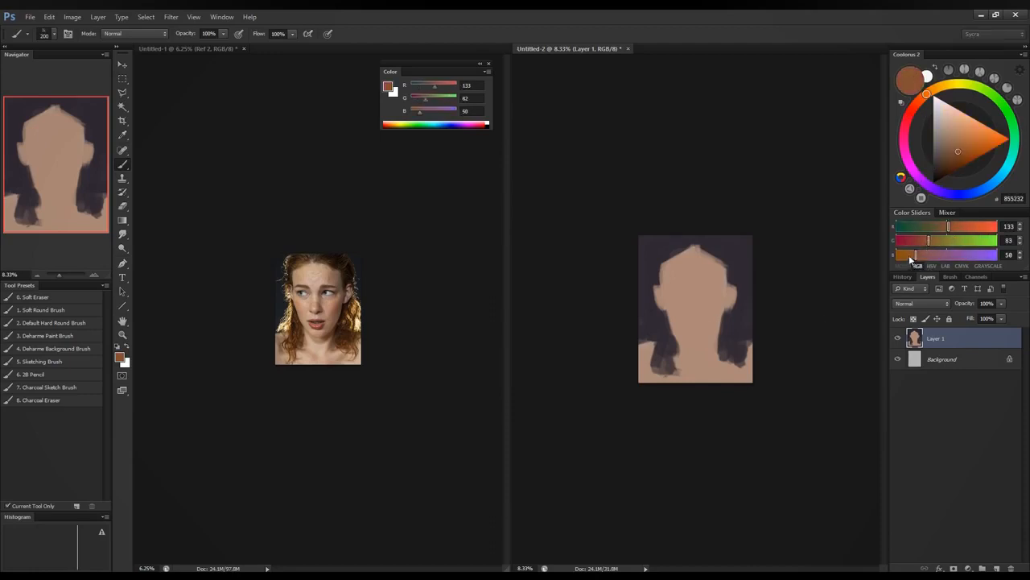
{"action": "left_click_drag", "start_coordinate": [909, 254], "coordinate": [931, 233]}
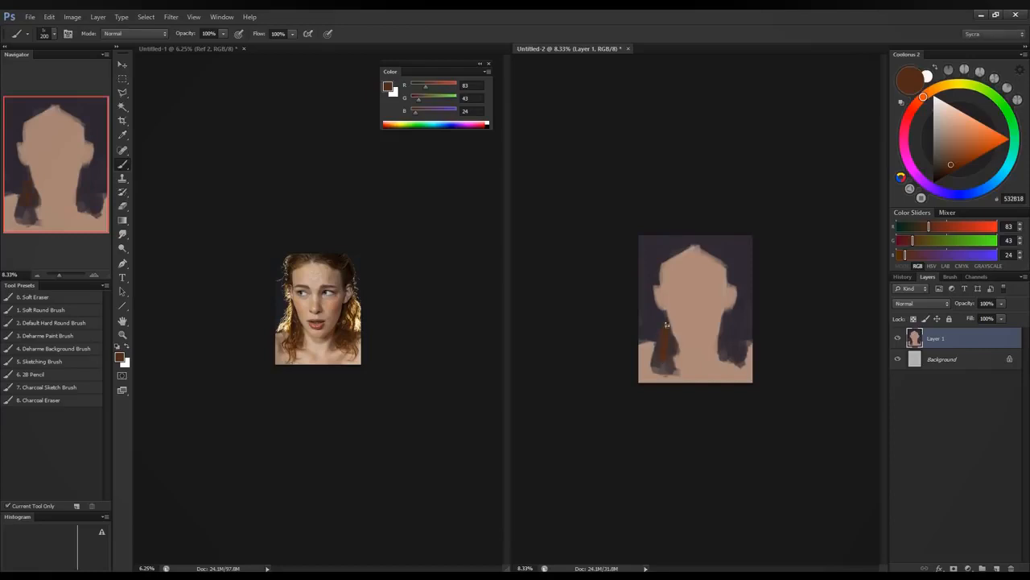
{"action": "left_click_drag", "start_coordinate": [674, 324], "coordinate": [669, 353]}
{"action": "left_click_drag", "start_coordinate": [727, 314], "coordinate": [723, 343]}
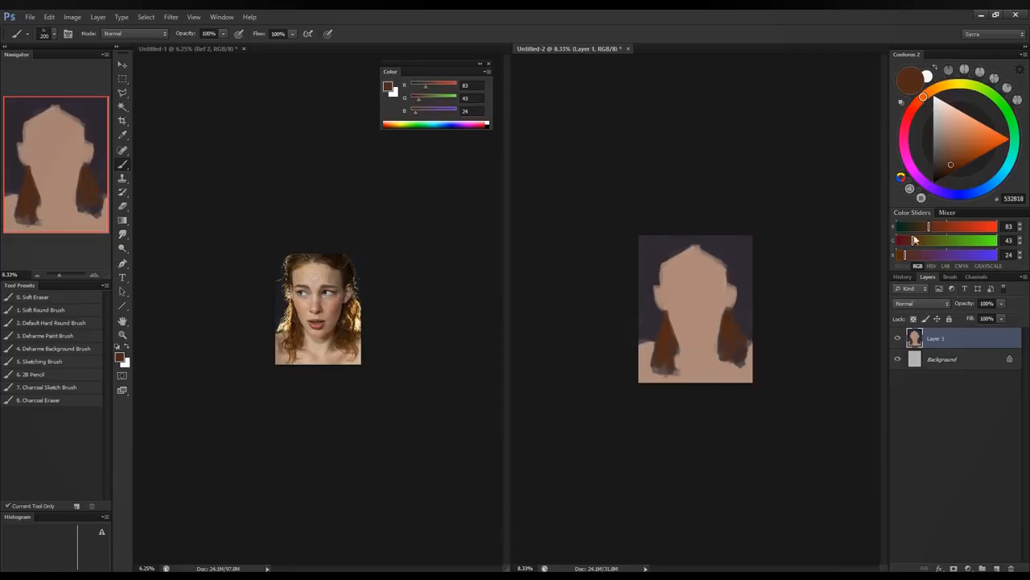
Step: Darken the brown to RGB 68, 31, 18 and paint a hair patch above the ear on the head's right side
{"action": "left_click_drag", "start_coordinate": [913, 241], "coordinate": [909, 244]}
{"action": "left_click_drag", "start_coordinate": [906, 254], "coordinate": [904, 255]}
{"action": "left_click_drag", "start_coordinate": [929, 226], "coordinate": [922, 227]}
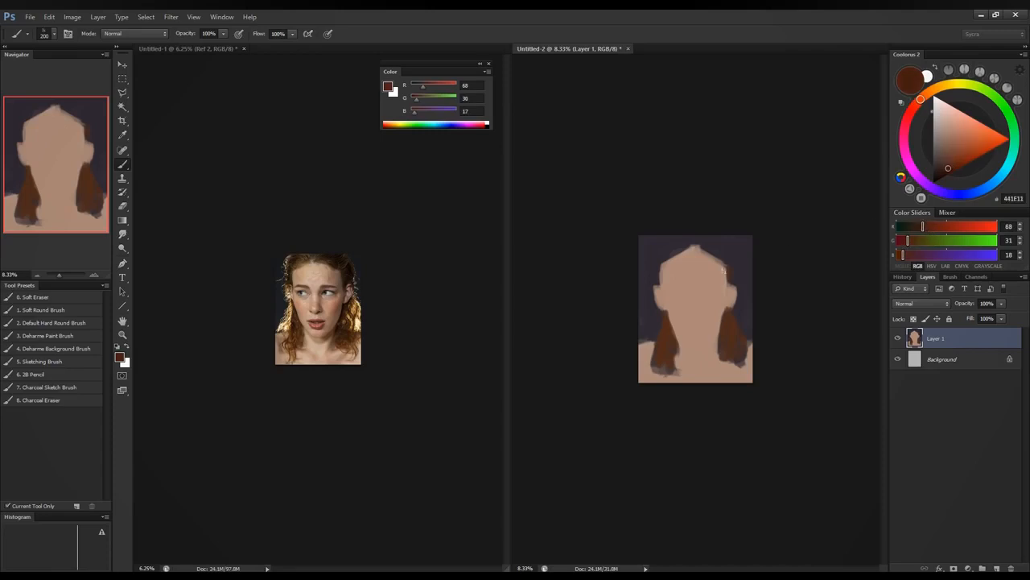
{"action": "left_click_drag", "start_coordinate": [729, 281], "coordinate": [727, 269]}
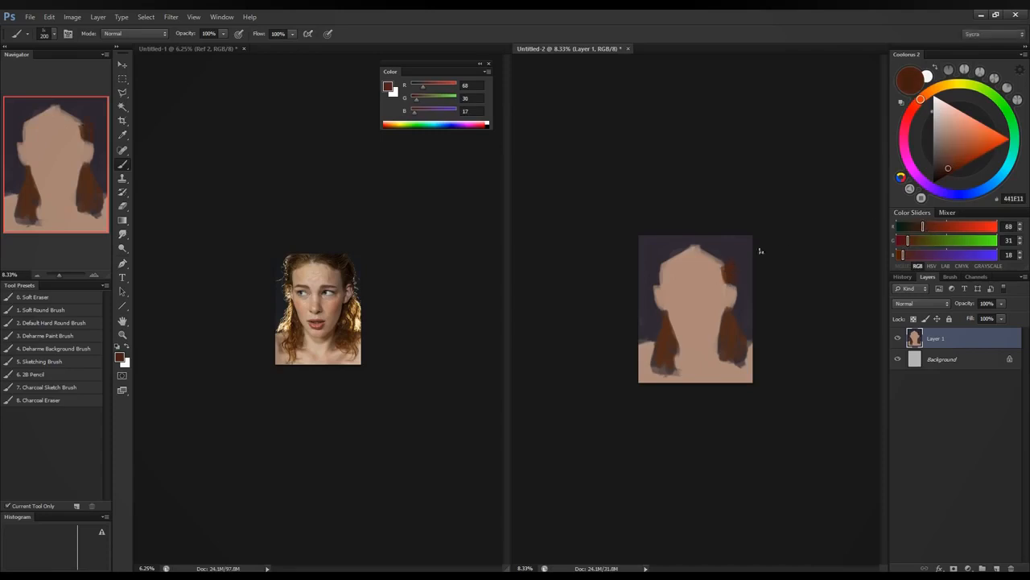
Step: Mix a dark reddish brown of RGB 53, 18, 12 and paint the hair over the crown and down both temples
{"action": "left_click", "coordinate": [903, 243]}
{"action": "left_click", "coordinate": [900, 255]}
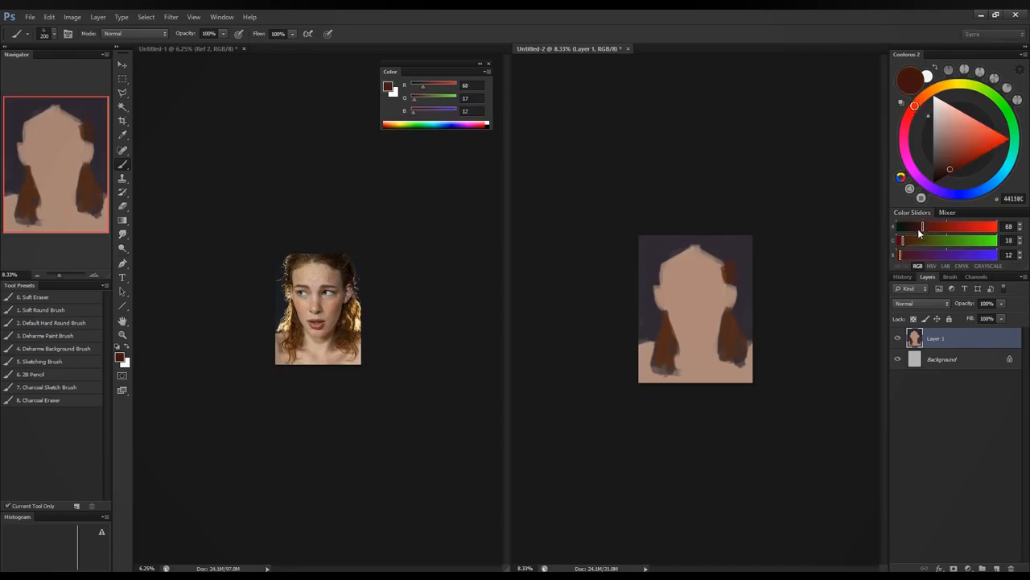
{"action": "left_click_drag", "start_coordinate": [920, 233], "coordinate": [916, 232]}
{"action": "mouse_move", "coordinate": [732, 277]}
{"action": "left_mouse_down"}
{"action": "mouse_move", "coordinate": [700, 246]}
{"action": "mouse_move", "coordinate": [730, 261]}
{"action": "mouse_move", "coordinate": [732, 250]}
{"action": "mouse_move", "coordinate": [735, 264]}
{"action": "mouse_move", "coordinate": [695, 235]}
{"action": "mouse_move", "coordinate": [657, 283]}
{"action": "mouse_move", "coordinate": [685, 246]}
{"action": "mouse_move", "coordinate": [661, 259]}
{"action": "left_mouse_up"}
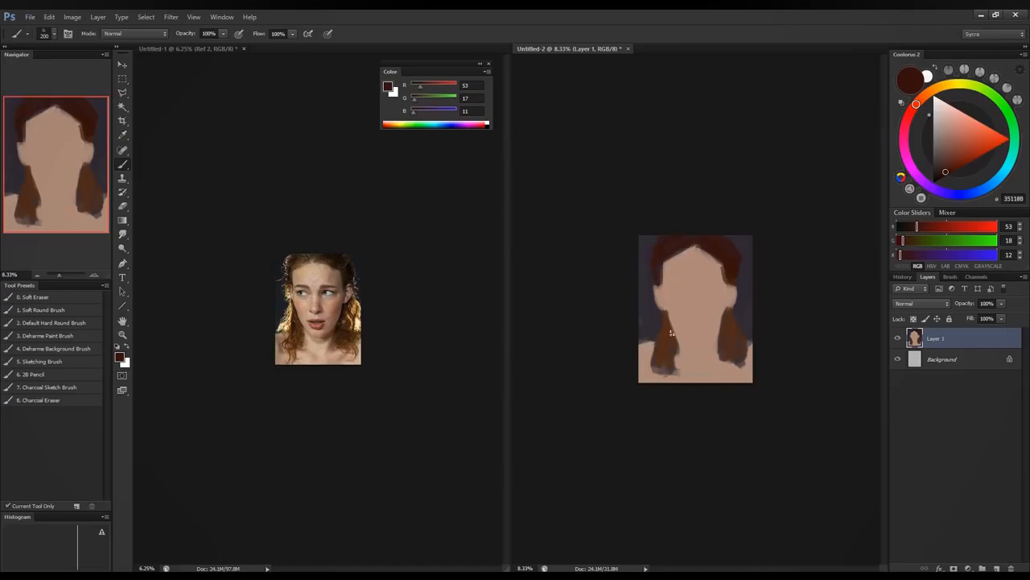
Step: Sample the forehead skin, shade the forehead's right side with a duller tone, and shift the mix to RGB 151, 120, 125
{"action": "left_click", "coordinate": [697, 285], "text": "alt"}
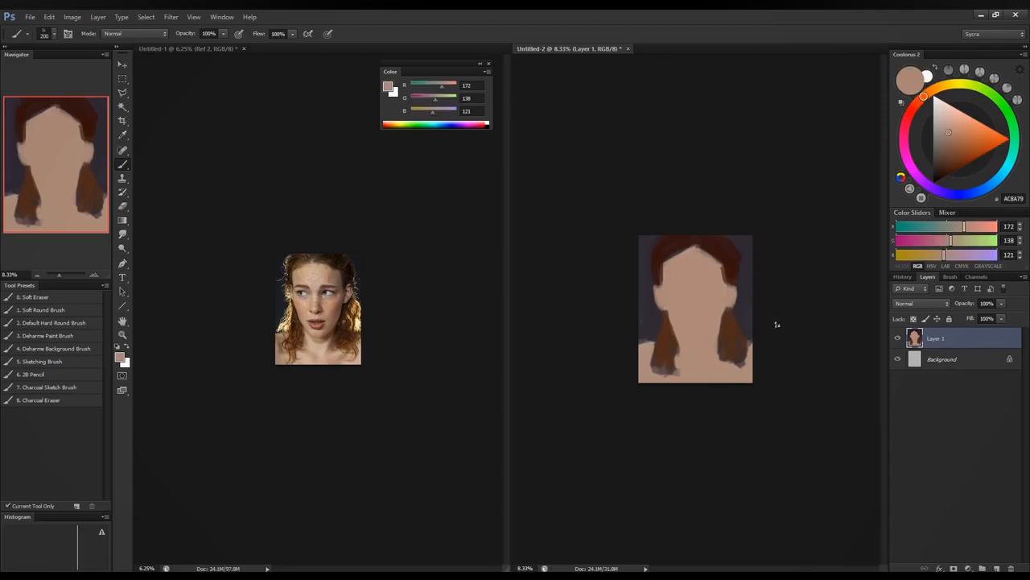
{"action": "left_click", "coordinate": [702, 274], "text": "alt"}
{"action": "left_click_drag", "start_coordinate": [951, 241], "coordinate": [948, 244]}
{"action": "left_click_drag", "start_coordinate": [965, 230], "coordinate": [961, 230]}
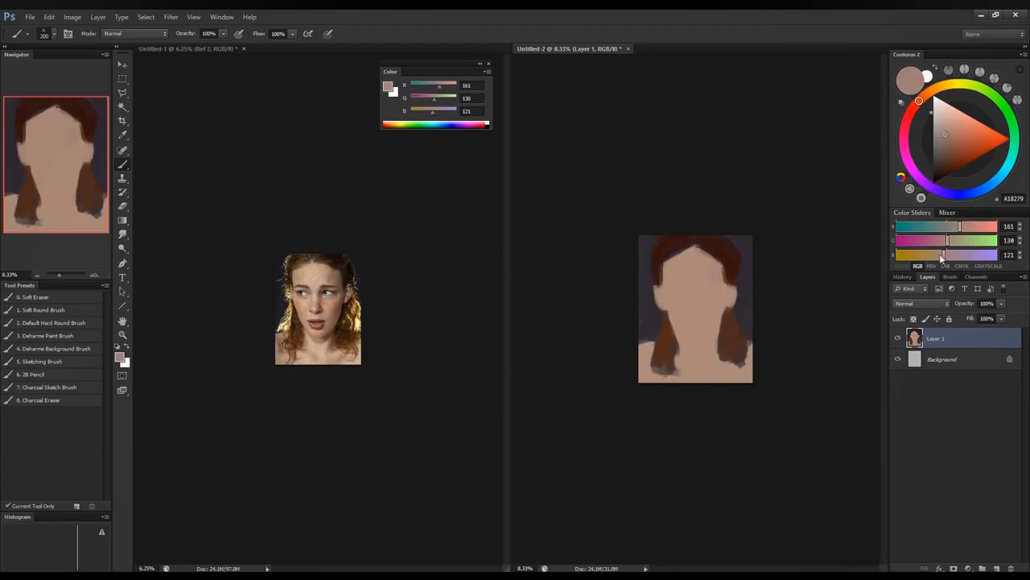
{"action": "left_click_drag", "start_coordinate": [945, 256], "coordinate": [944, 256]}
{"action": "mouse_move", "coordinate": [948, 243]}
{"action": "left_mouse_down"}
{"action": "mouse_move", "coordinate": [955, 226]}
{"action": "mouse_move", "coordinate": [946, 256]}
{"action": "left_mouse_up"}
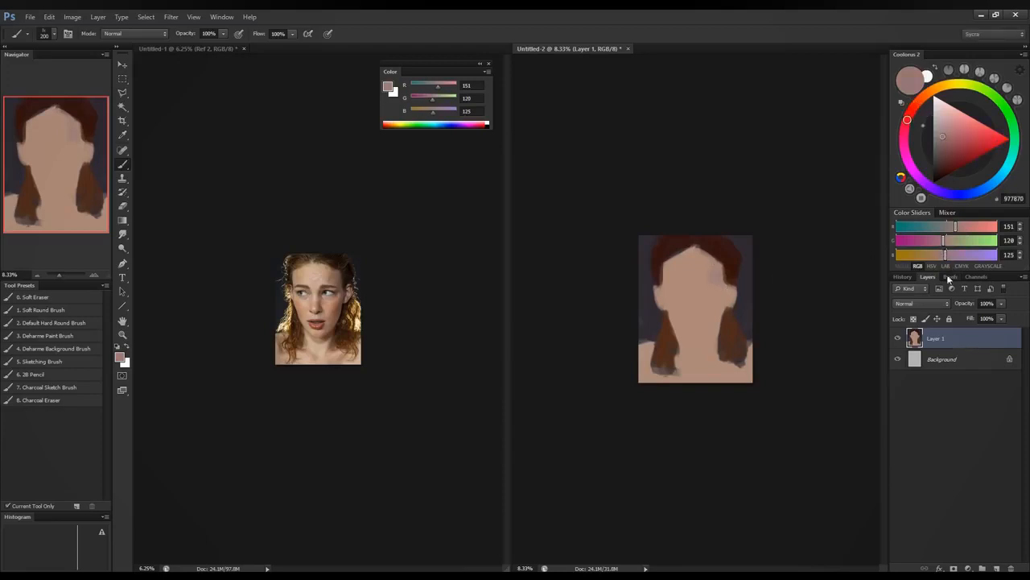
Step: Mix a deeper skin shadow of RGB 136, 102, 93 and block in the eye sockets, nose, mouth and chin shadows
{"action": "mouse_move", "coordinate": [943, 256]}
{"action": "left_mouse_down"}
{"action": "mouse_move", "coordinate": [932, 256]}
{"action": "mouse_move", "coordinate": [936, 241]}
{"action": "mouse_move", "coordinate": [949, 234]}
{"action": "left_mouse_up"}
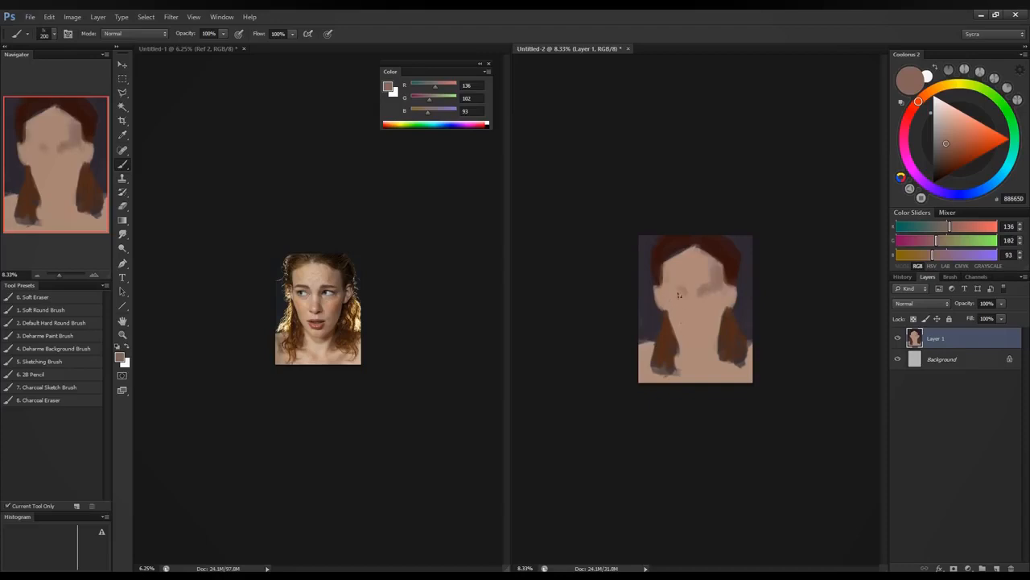
{"action": "mouse_move", "coordinate": [682, 288]}
{"action": "left_mouse_down"}
{"action": "mouse_move", "coordinate": [673, 298]}
{"action": "mouse_move", "coordinate": [687, 297]}
{"action": "left_mouse_up"}
{"action": "left_click_drag", "start_coordinate": [699, 300], "coordinate": [698, 311]}
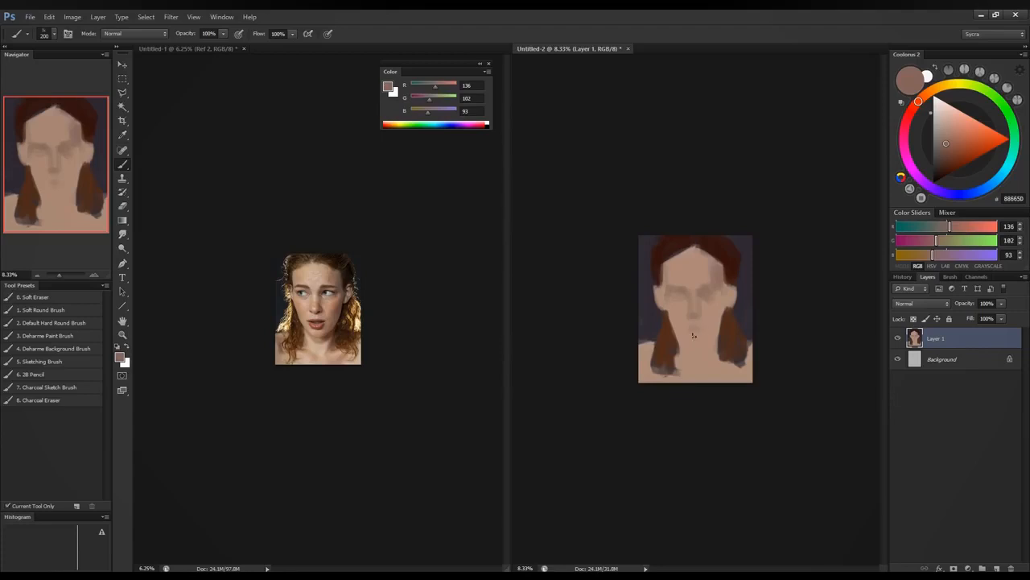
{"action": "left_click_drag", "start_coordinate": [684, 342], "coordinate": [686, 348]}
Step: Mix a warm skin tone of RGB 168, 130, 94 and paint it on the neck below the chin
{"action": "mouse_move", "coordinate": [949, 229]}
{"action": "left_mouse_down"}
{"action": "mouse_move", "coordinate": [966, 230]}
{"action": "mouse_move", "coordinate": [950, 246]}
{"action": "left_mouse_up"}
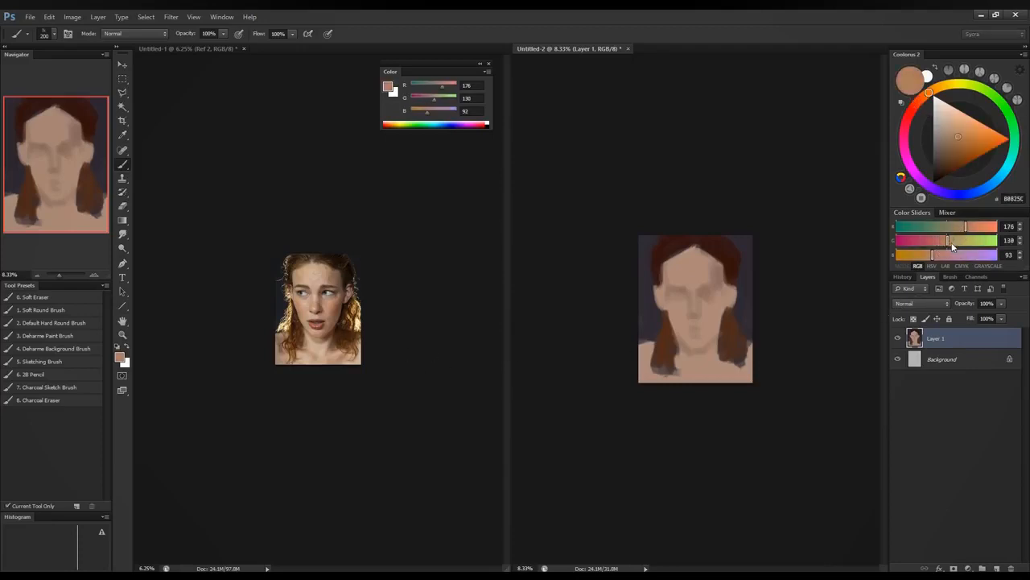
{"action": "left_click_drag", "start_coordinate": [933, 258], "coordinate": [934, 259]}
{"action": "left_click_drag", "start_coordinate": [966, 230], "coordinate": [964, 230]}
{"action": "left_click_drag", "start_coordinate": [699, 363], "coordinate": [692, 354]}
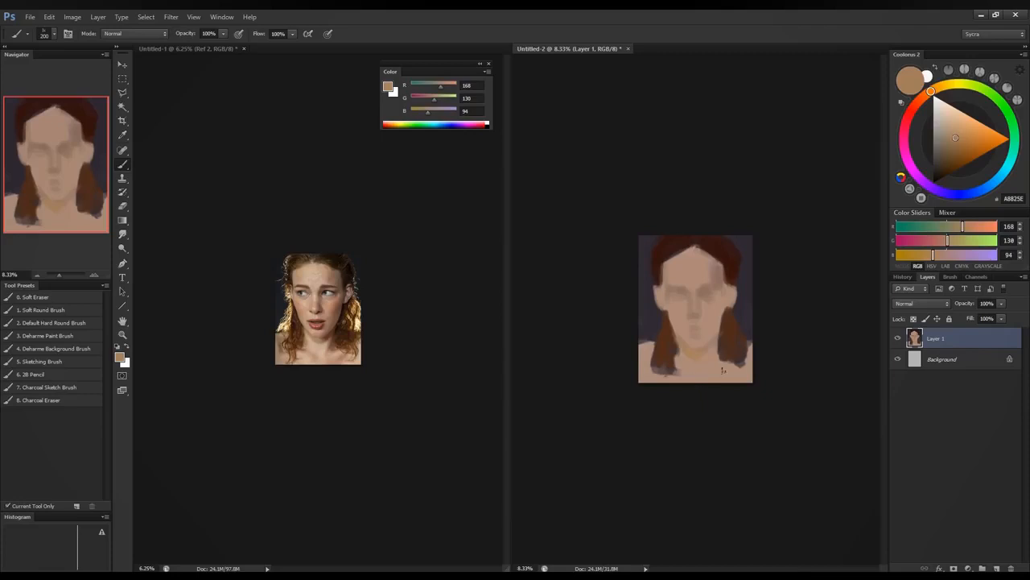
Step: Mix a pale skin tone of RGB 194, 174, 163 and paint the light area at the base of the neck
{"action": "left_click", "coordinate": [963, 255]}
{"action": "left_click", "coordinate": [966, 240]}
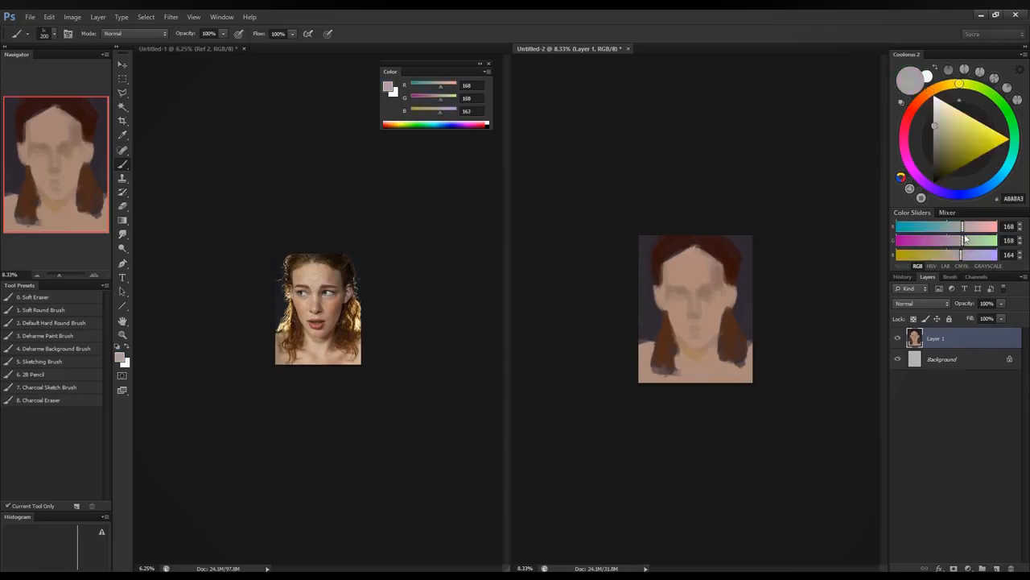
{"action": "left_click", "coordinate": [972, 227]}
{"action": "left_click", "coordinate": [967, 240]}
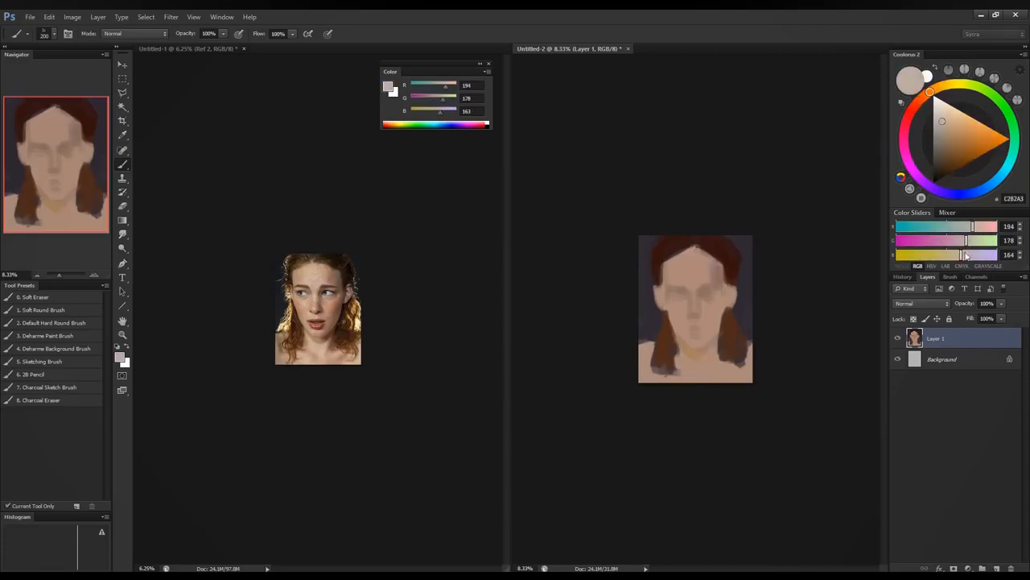
{"action": "left_click", "coordinate": [959, 255]}
{"action": "left_click", "coordinate": [965, 240]}
{"action": "left_click", "coordinate": [961, 256]}
{"action": "mouse_move", "coordinate": [692, 374]}
{"action": "left_mouse_down"}
{"action": "mouse_move", "coordinate": [681, 349]}
{"action": "mouse_move", "coordinate": [707, 362]}
{"action": "left_mouse_up"}
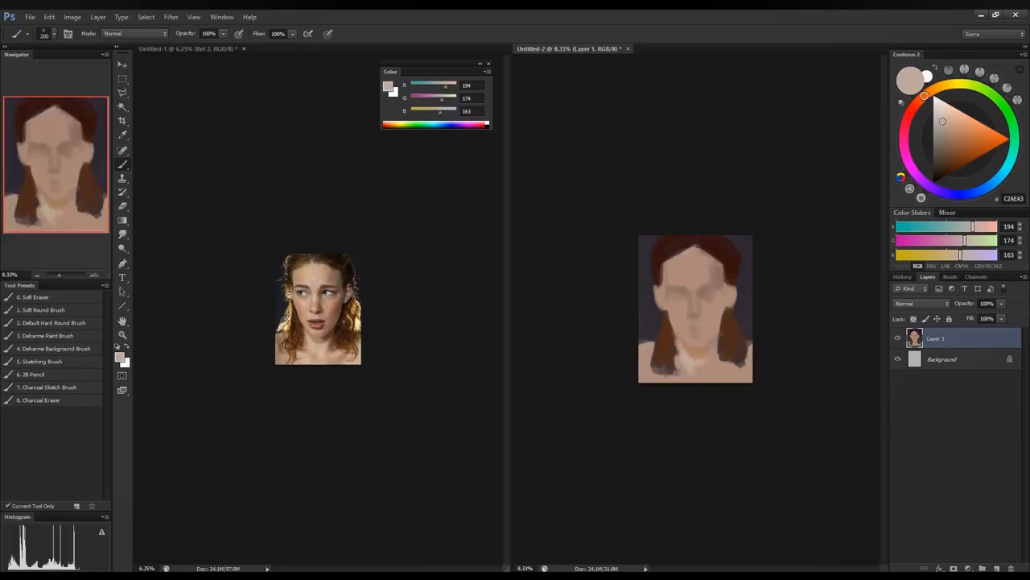
Step: Blend the neck's light area with a sampled skin tone and extend the hair beside the neck with sampled brown
{"action": "left_click", "coordinate": [699, 367], "text": "alt"}
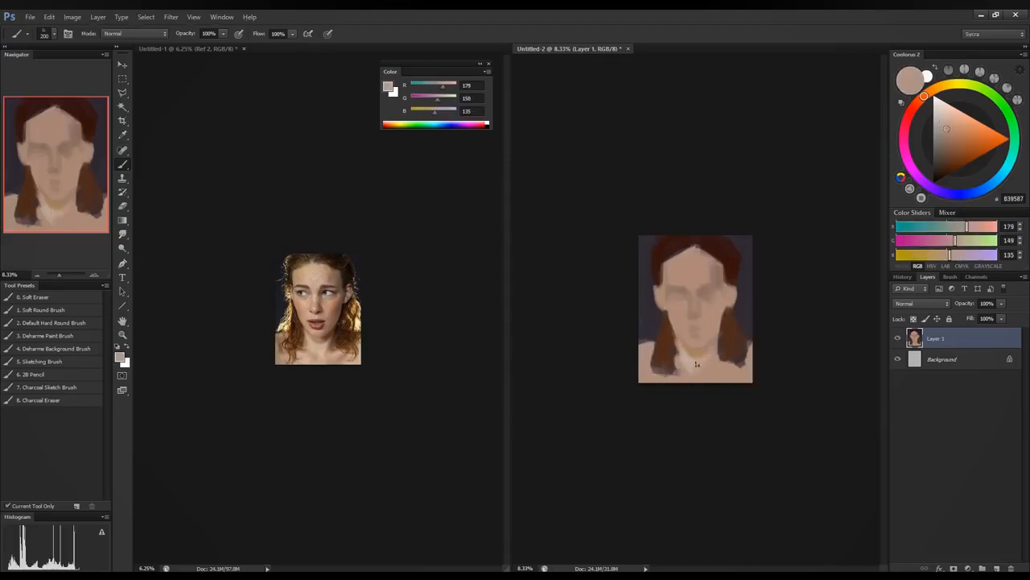
{"action": "left_click_drag", "start_coordinate": [695, 366], "coordinate": [677, 346]}
{"action": "left_click", "coordinate": [672, 348], "text": "alt"}
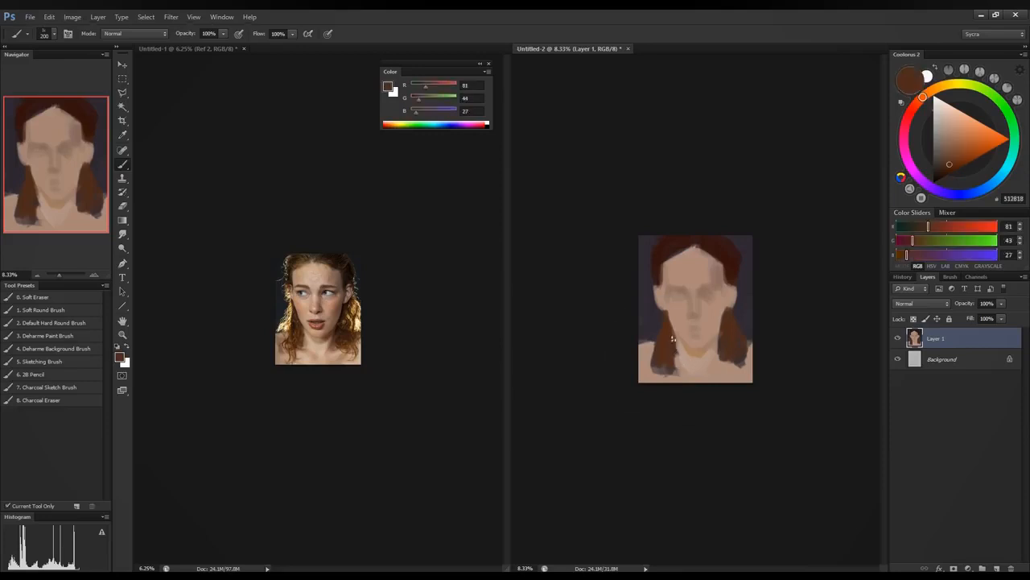
{"action": "left_click_drag", "start_coordinate": [673, 339], "coordinate": [673, 349]}
Step: Mix a golden yellow of RGB 221, 186, 110 and paint the sunlit hair beside both cheeks and at the upper-left crown
{"action": "left_click", "coordinate": [977, 227]}
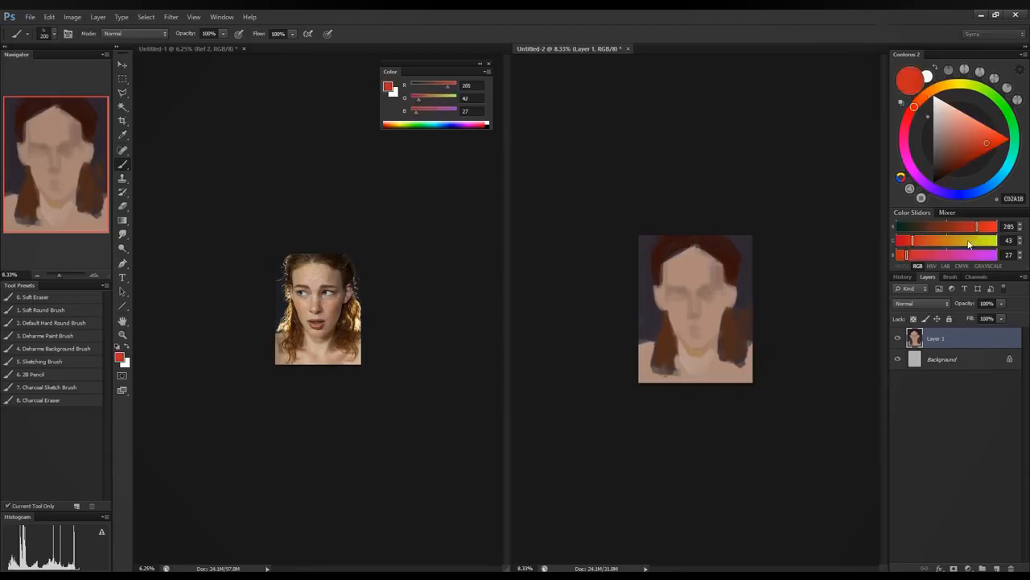
{"action": "left_click", "coordinate": [969, 240]}
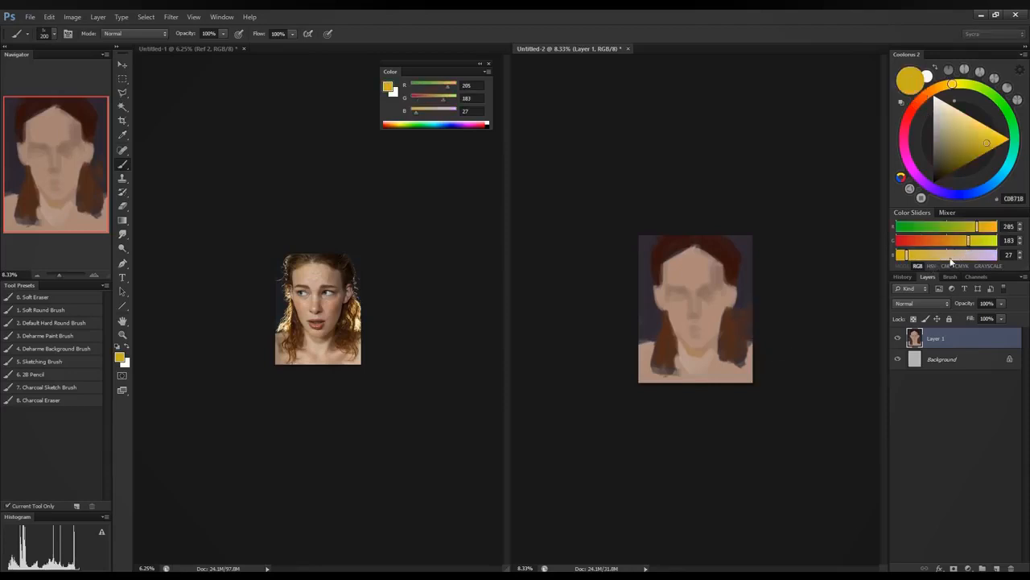
{"action": "left_click", "coordinate": [939, 255]}
{"action": "left_click", "coordinate": [975, 243]}
{"action": "left_click", "coordinate": [984, 228]}
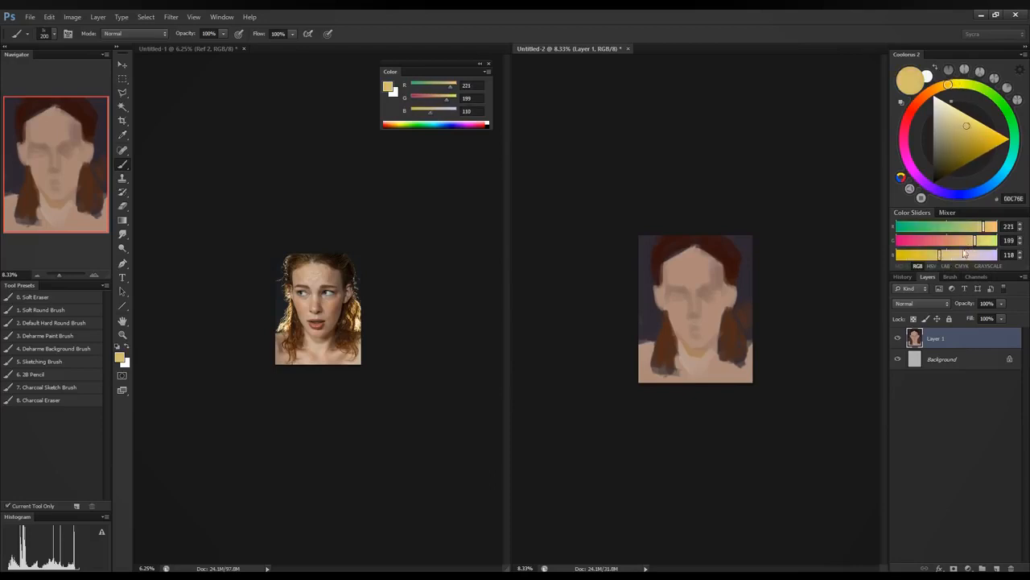
{"action": "left_click", "coordinate": [969, 242]}
{"action": "mouse_move", "coordinate": [738, 320]}
{"action": "left_mouse_down"}
{"action": "mouse_move", "coordinate": [735, 331]}
{"action": "mouse_move", "coordinate": [739, 304]}
{"action": "mouse_move", "coordinate": [746, 331]}
{"action": "mouse_move", "coordinate": [750, 314]}
{"action": "left_mouse_up"}
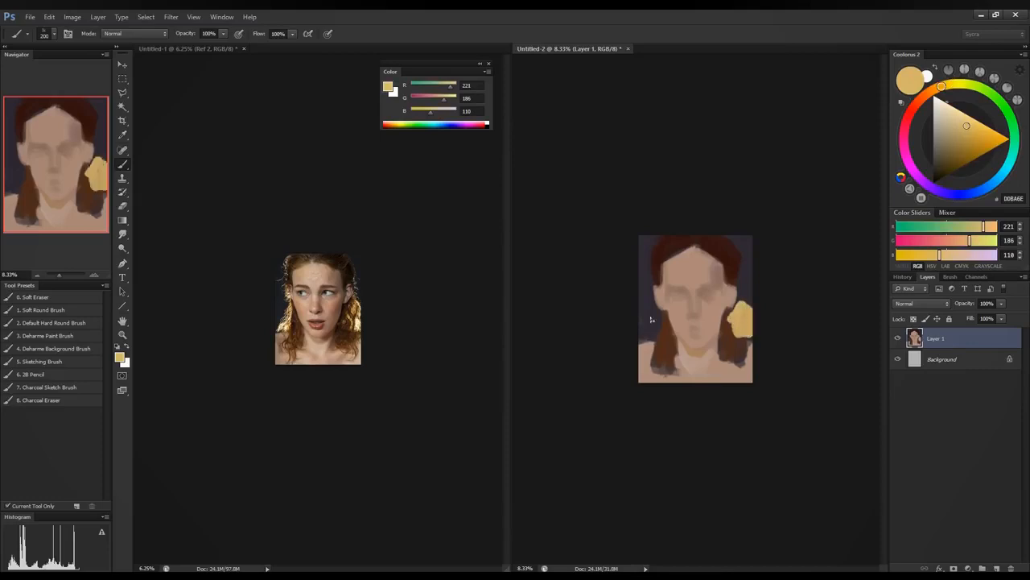
{"action": "mouse_move", "coordinate": [651, 319]}
{"action": "left_mouse_down"}
{"action": "mouse_move", "coordinate": [655, 334]}
{"action": "mouse_move", "coordinate": [644, 335]}
{"action": "mouse_move", "coordinate": [658, 313]}
{"action": "left_mouse_up"}
{"action": "left_click_drag", "start_coordinate": [659, 239], "coordinate": [658, 263]}
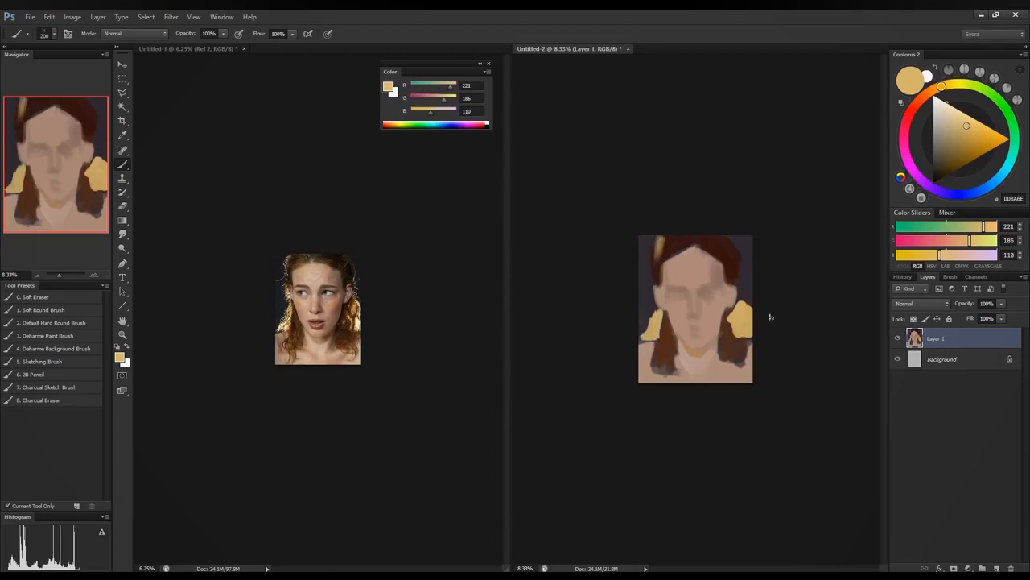
Step: Mix a pale cream of RGB 237, 221, 186 and add highlights inside the golden hair patches on both sides
{"action": "left_click", "coordinate": [991, 229]}
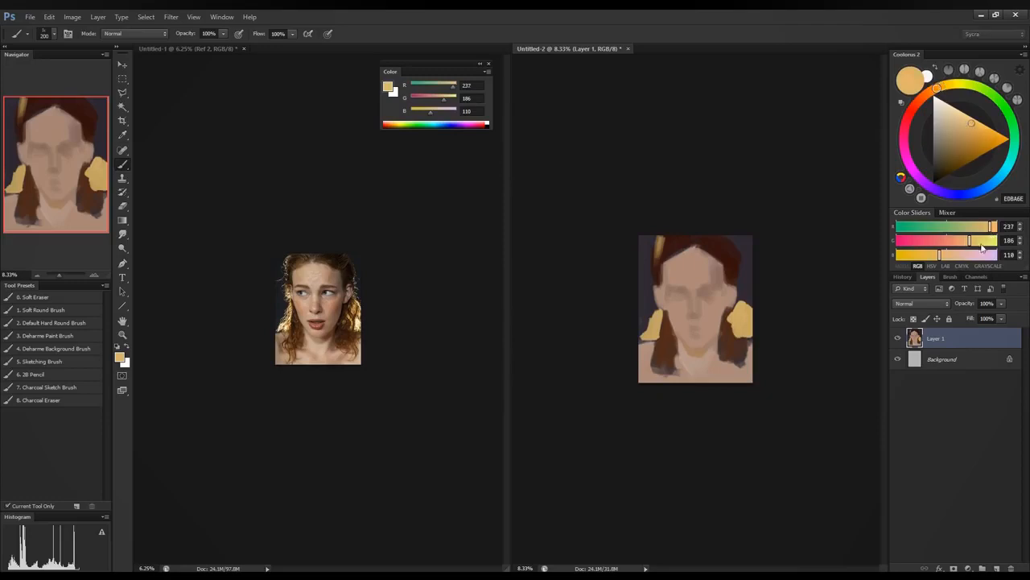
{"action": "left_click", "coordinate": [984, 243]}
{"action": "left_click", "coordinate": [970, 256]}
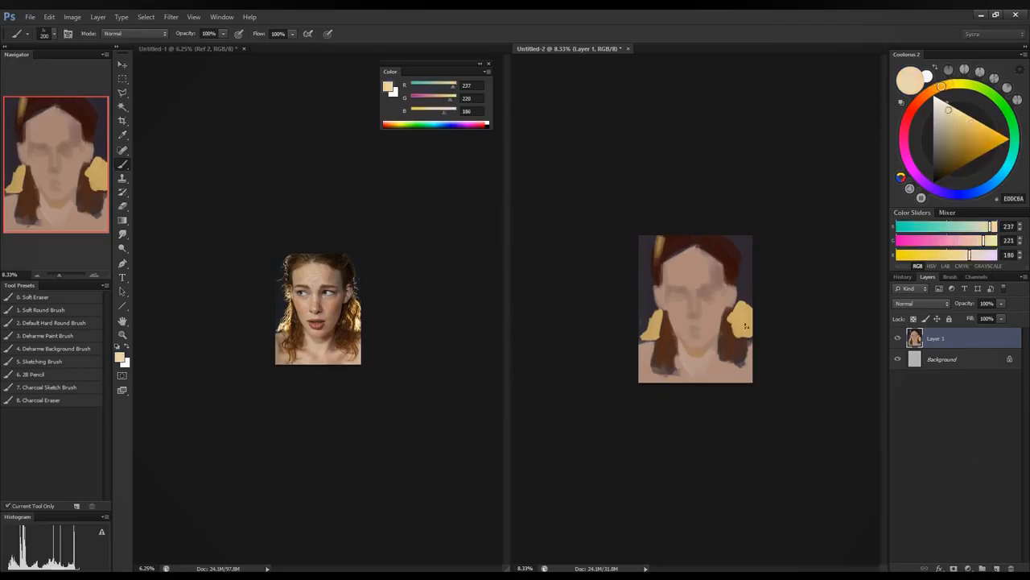
{"action": "mouse_move", "coordinate": [746, 325]}
{"action": "left_mouse_down"}
{"action": "mouse_move", "coordinate": [749, 334]}
{"action": "mouse_move", "coordinate": [742, 322]}
{"action": "left_mouse_up"}
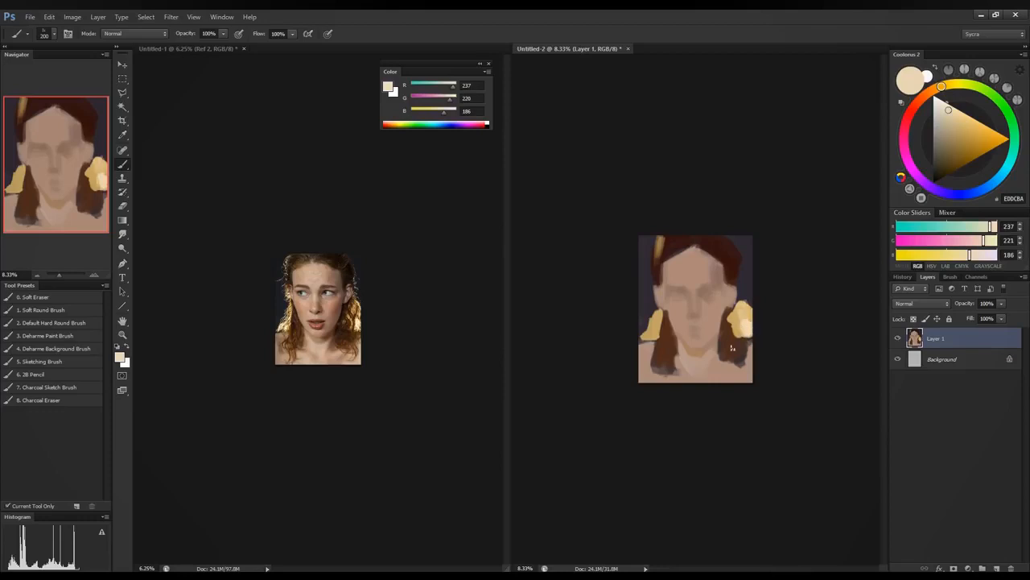
{"action": "mouse_move", "coordinate": [654, 329]}
{"action": "left_mouse_down"}
{"action": "mouse_move", "coordinate": [645, 337]}
{"action": "mouse_move", "coordinate": [651, 332]}
{"action": "left_mouse_up"}
Step: Sample the hair brown, mix a mid brown of RGB 140, 98, 64 and blend the right golden patch into the dark hair
{"action": "left_click_drag", "start_coordinate": [969, 258], "coordinate": [960, 259]}
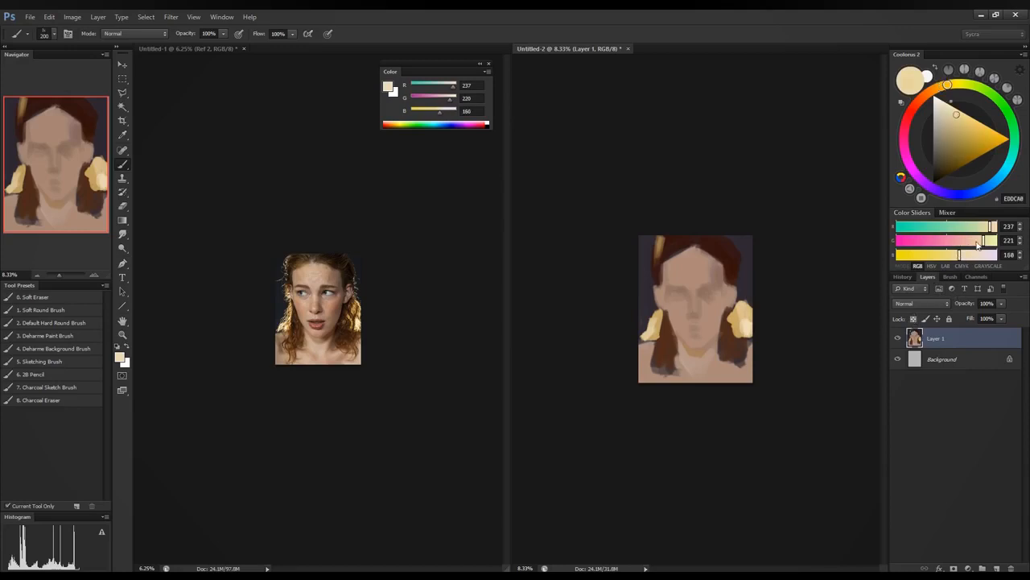
{"action": "left_click", "coordinate": [971, 241]}
{"action": "left_click", "coordinate": [724, 338], "text": "alt"}
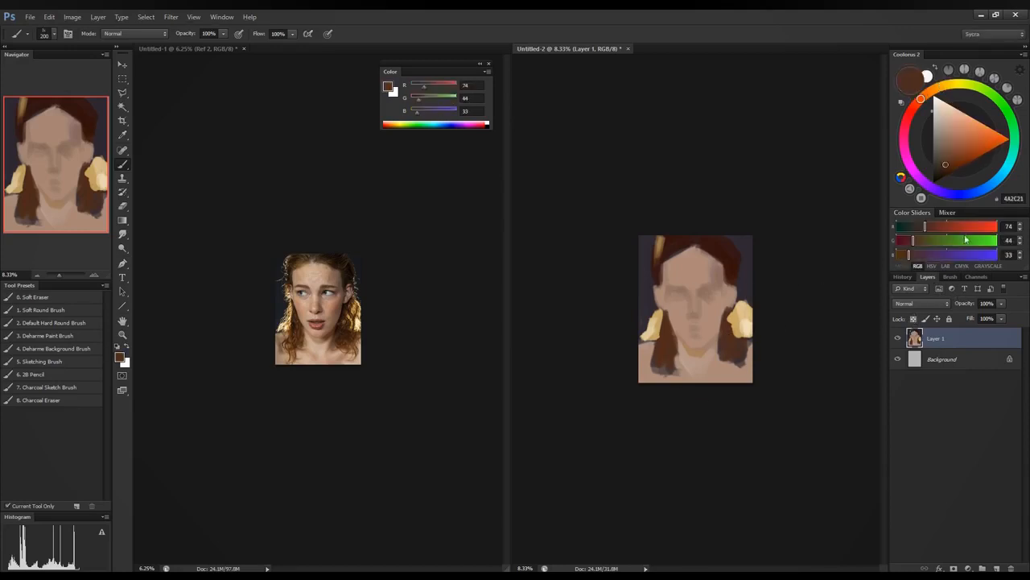
{"action": "left_click_drag", "start_coordinate": [922, 256], "coordinate": [923, 256]}
{"action": "left_click_drag", "start_coordinate": [930, 243], "coordinate": [935, 243]}
{"action": "left_click_drag", "start_coordinate": [941, 229], "coordinate": [952, 230]}
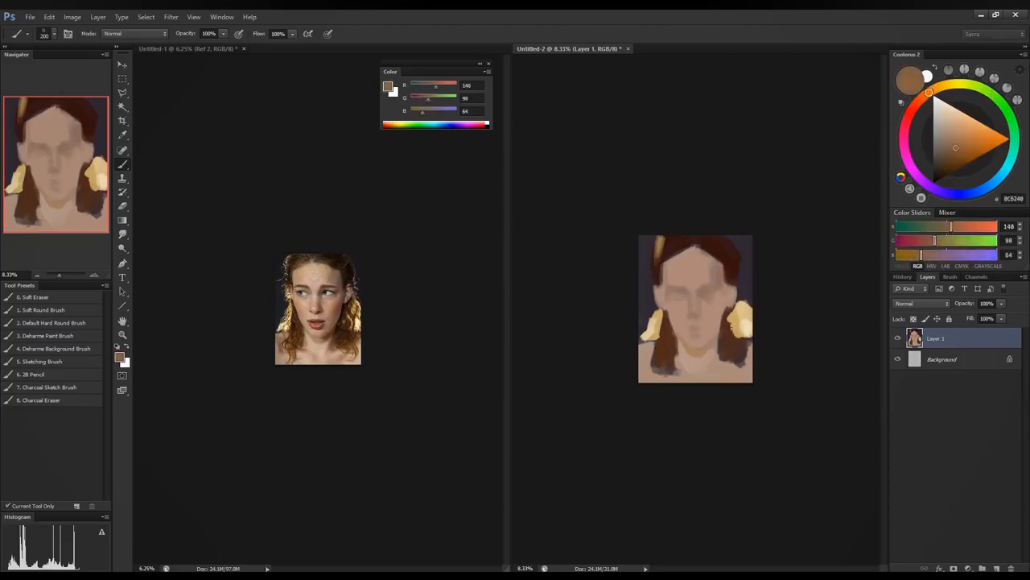
{"action": "mouse_move", "coordinate": [736, 313]}
{"action": "left_mouse_down"}
{"action": "mouse_move", "coordinate": [731, 330]}
{"action": "mouse_move", "coordinate": [744, 336]}
{"action": "mouse_move", "coordinate": [739, 310]}
{"action": "mouse_move", "coordinate": [728, 316]}
{"action": "mouse_move", "coordinate": [731, 353]}
{"action": "left_mouse_up"}
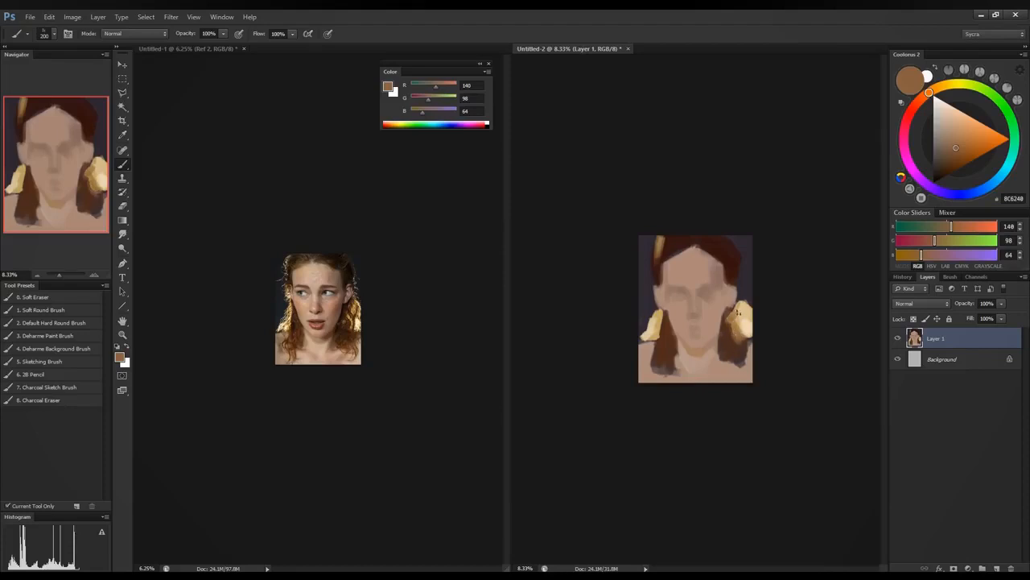
{"action": "mouse_move", "coordinate": [737, 313]}
{"action": "left_mouse_down"}
{"action": "mouse_move", "coordinate": [746, 327]}
{"action": "mouse_move", "coordinate": [741, 302]}
{"action": "mouse_move", "coordinate": [743, 339]}
{"action": "left_mouse_up"}
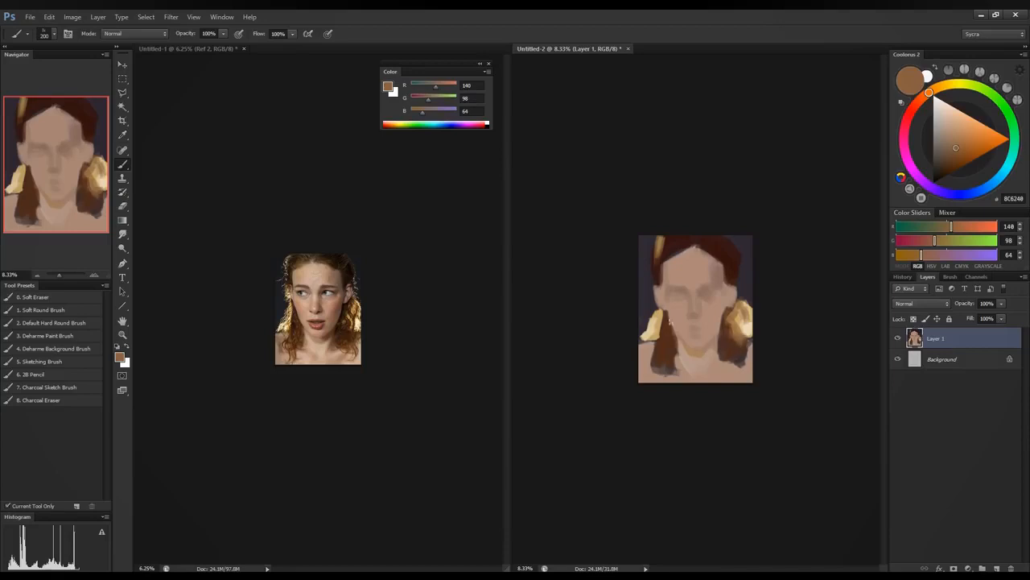
Step: Paint the same mid brown along the left golden patch and the left side of the hairline
{"action": "left_click_drag", "start_coordinate": [666, 314], "coordinate": [661, 336]}
{"action": "mouse_move", "coordinate": [673, 255]}
{"action": "left_mouse_down"}
{"action": "mouse_move", "coordinate": [710, 241]}
{"action": "mouse_move", "coordinate": [658, 282]}
{"action": "left_mouse_up"}
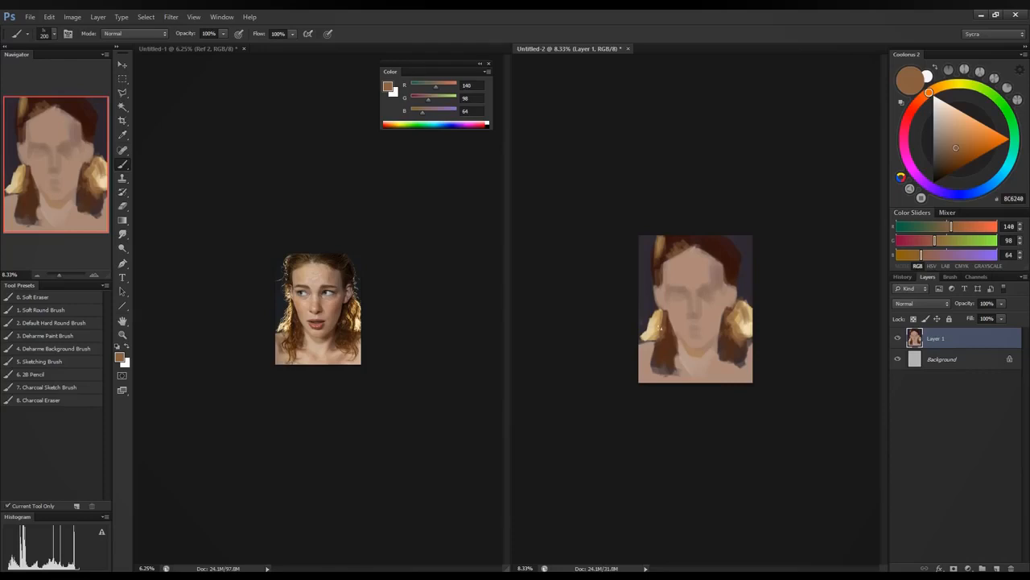
{"action": "left_click_drag", "start_coordinate": [660, 329], "coordinate": [645, 343]}
Step: Sample the hair brown, mix a warm orange-brown of RGB 125, 66, 25 and paint it into the lower hair on both shoulders
{"action": "left_click", "coordinate": [669, 347], "text": "alt"}
{"action": "left_click_drag", "start_coordinate": [928, 228], "coordinate": [939, 229]}
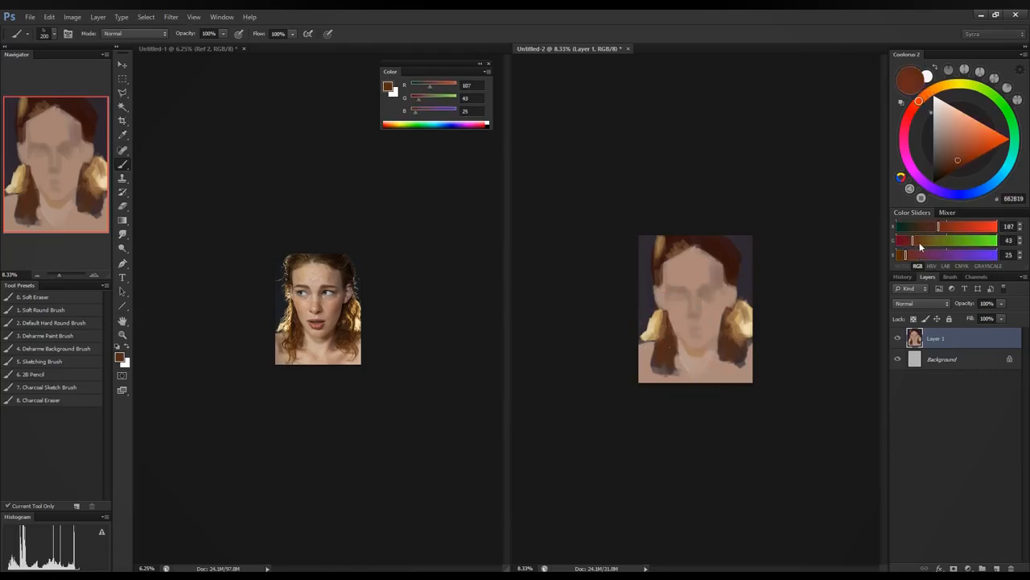
{"action": "left_click", "coordinate": [922, 241]}
{"action": "left_click", "coordinate": [945, 228]}
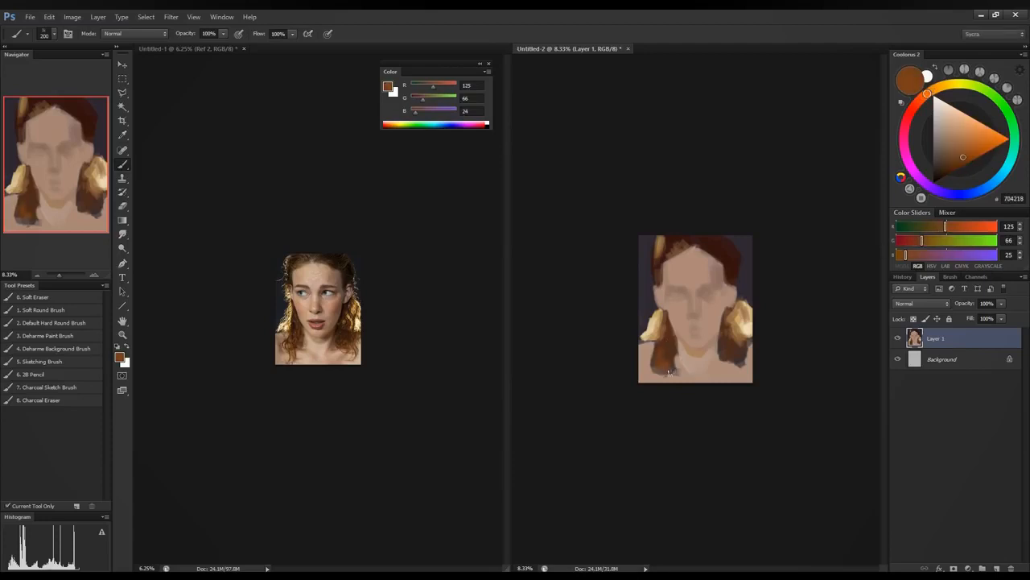
{"action": "mouse_move", "coordinate": [732, 347]}
{"action": "left_mouse_down"}
{"action": "mouse_move", "coordinate": [729, 357]}
{"action": "mouse_move", "coordinate": [741, 359]}
{"action": "left_mouse_up"}
Step: Sample the dark hair brown and paint darker strands over the golden patch on the right side
{"action": "left_click", "coordinate": [729, 335], "text": "alt"}
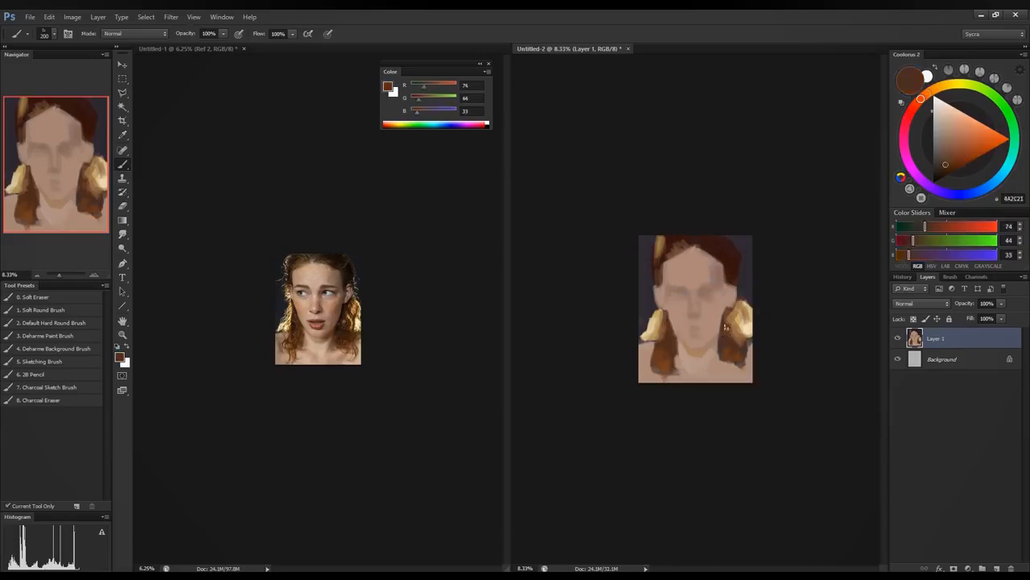
{"action": "mouse_move", "coordinate": [729, 322]}
{"action": "left_mouse_down"}
{"action": "mouse_move", "coordinate": [731, 331]}
{"action": "mouse_move", "coordinate": [736, 311]}
{"action": "left_mouse_up"}
{"action": "left_click_drag", "start_coordinate": [739, 306], "coordinate": [743, 320]}
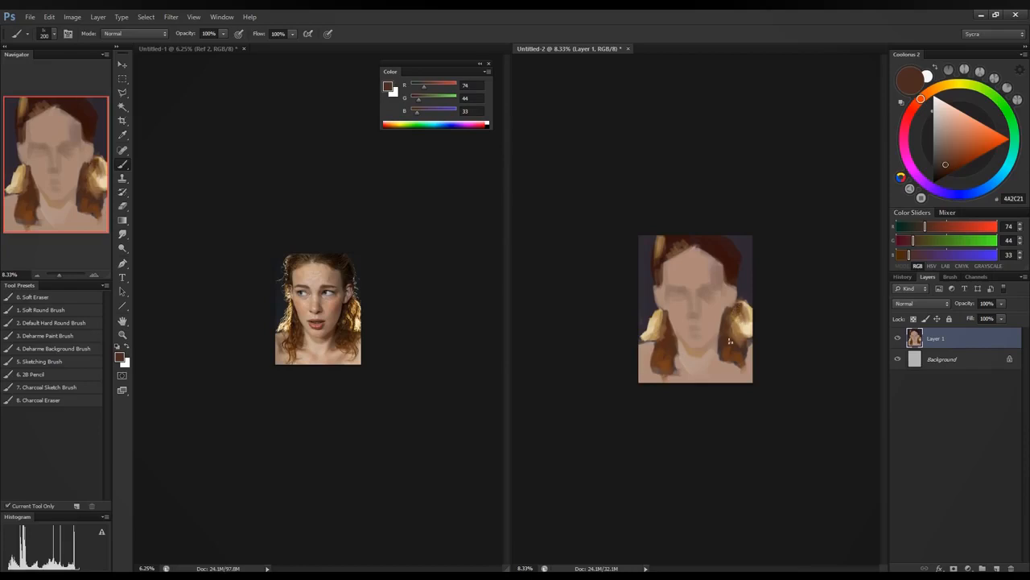
Step: Sample the dark hair, mix a very dark brown of about RGB 52, 29, 8 and paint it along the top and right hairline
{"action": "left_click", "coordinate": [738, 259], "text": "alt"}
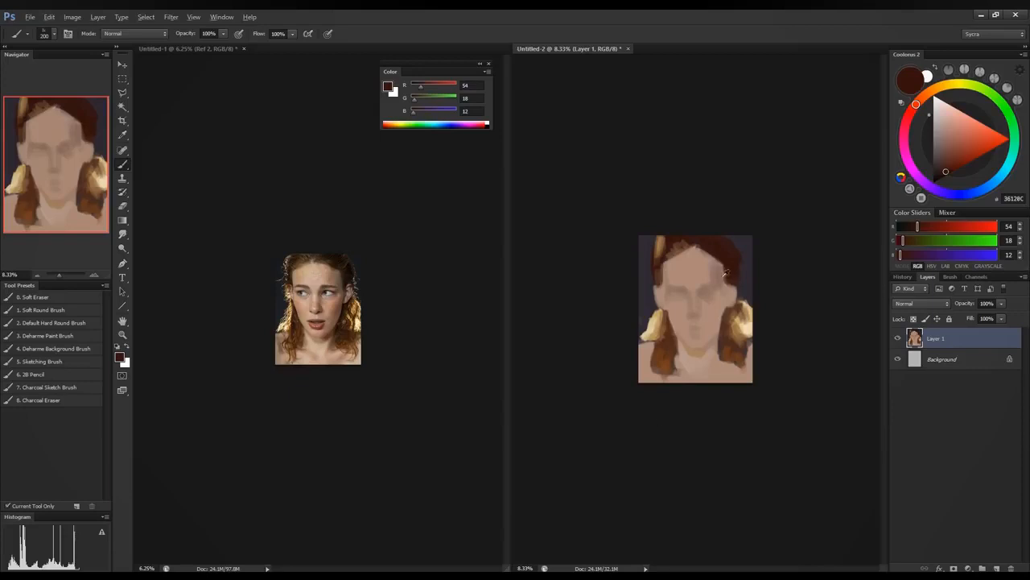
{"action": "left_click", "coordinate": [726, 277], "text": "alt"}
{"action": "left_click", "coordinate": [915, 226]}
{"action": "left_click", "coordinate": [908, 241]}
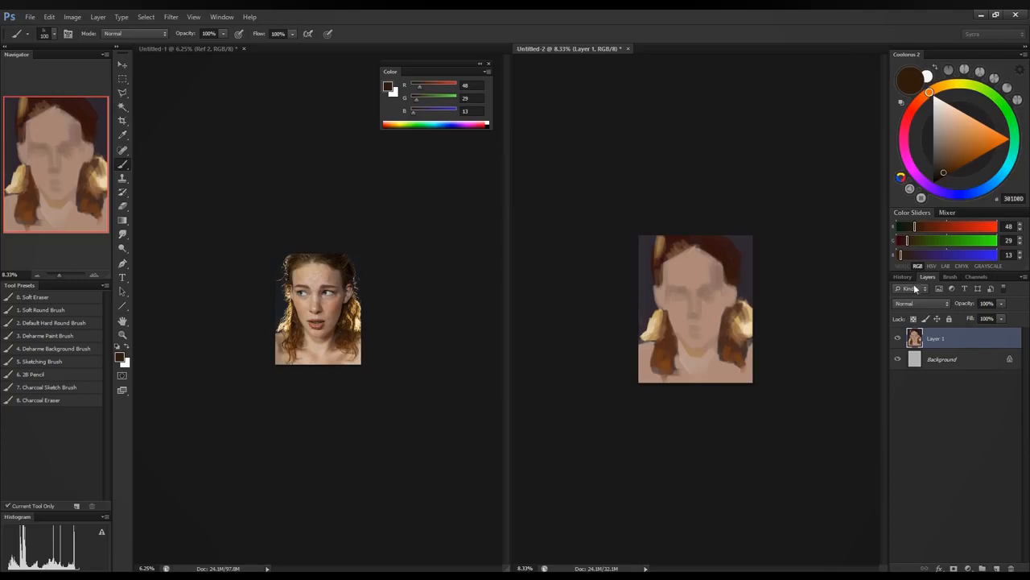
{"action": "left_click", "coordinate": [899, 254]}
{"action": "left_click", "coordinate": [916, 227]}
{"action": "left_click_drag", "start_coordinate": [718, 260], "coordinate": [695, 247]}
Step: Sample transitional browns at the hairline, ending on RGB 97, 68, 51, and blend them into the crown hair
{"action": "left_click", "coordinate": [716, 258], "text": "alt"}
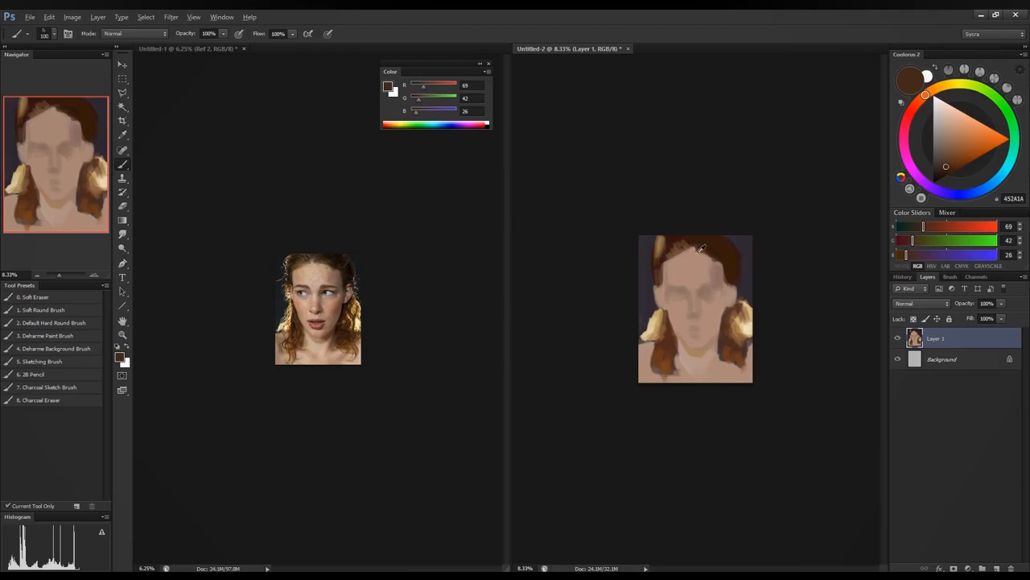
{"action": "left_click", "coordinate": [708, 253], "text": "alt"}
{"action": "left_click", "coordinate": [706, 252], "text": "alt"}
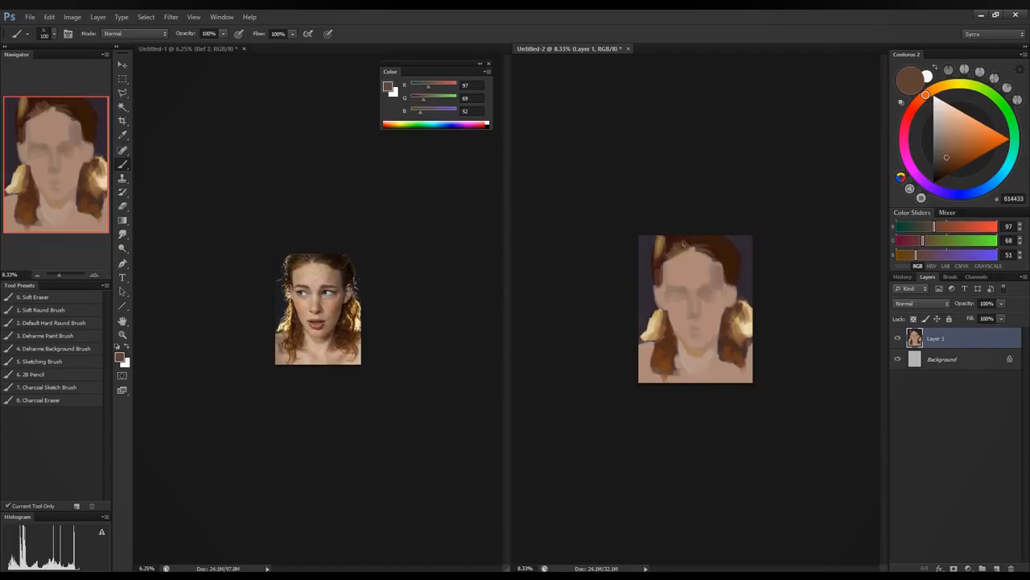
{"action": "left_click_drag", "start_coordinate": [684, 240], "coordinate": [711, 241]}
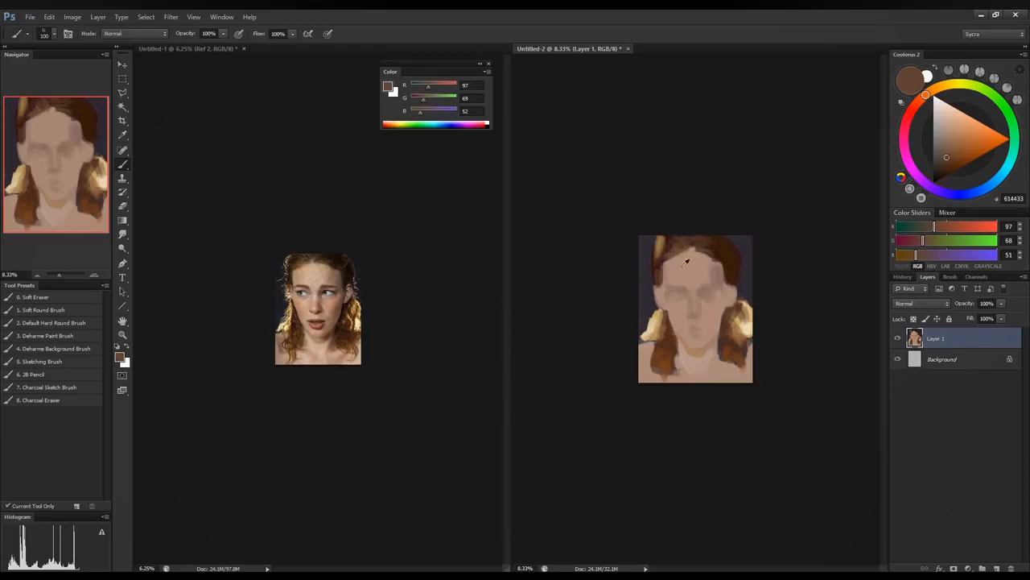
Step: Sample the forehead skin and shadow tones and soften the hairline and the shadow on the forehead's right side
{"action": "left_click", "coordinate": [682, 257], "text": "alt"}
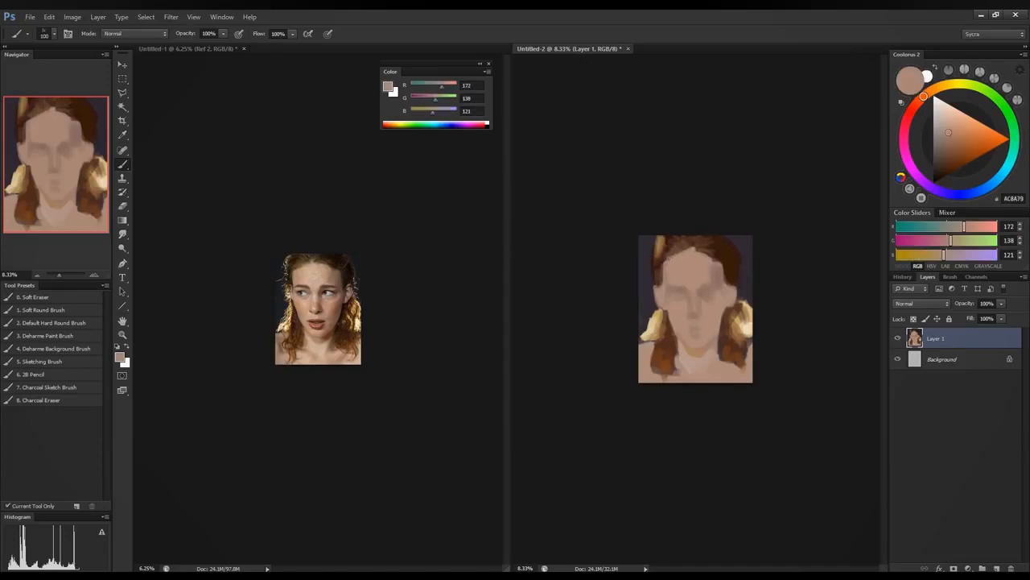
{"action": "mouse_move", "coordinate": [681, 253]}
{"action": "left_mouse_down"}
{"action": "mouse_move", "coordinate": [670, 258]}
{"action": "mouse_move", "coordinate": [715, 259]}
{"action": "left_mouse_up"}
{"action": "left_click", "coordinate": [711, 272], "text": "alt"}
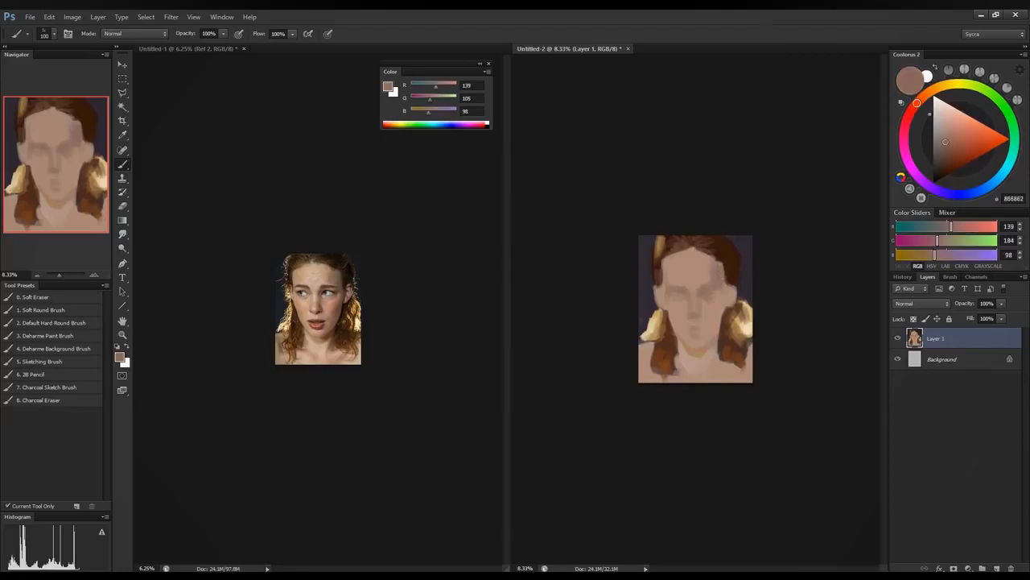
{"action": "left_click", "coordinate": [712, 278], "text": "alt"}
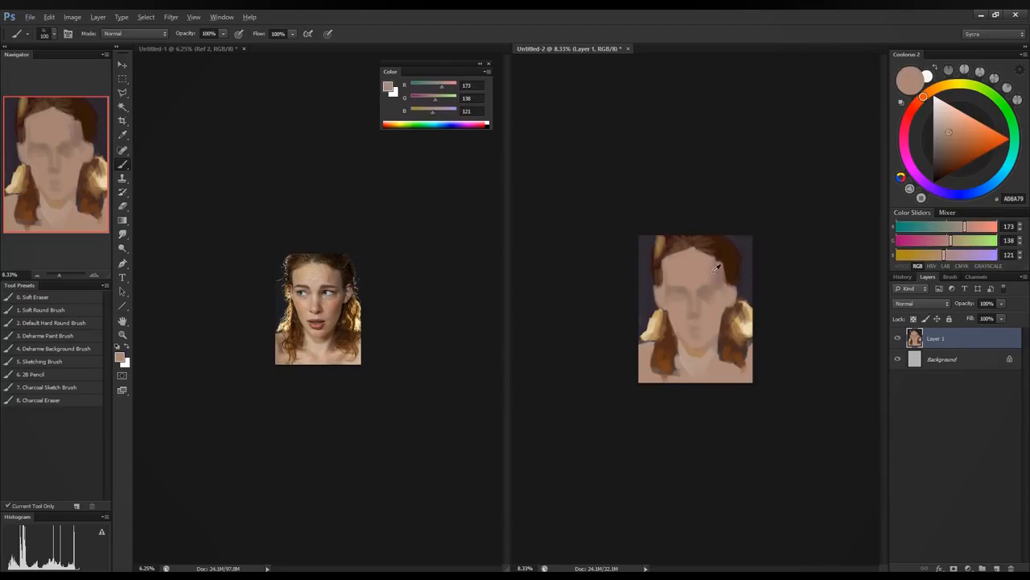
{"action": "left_click", "coordinate": [714, 272], "text": "alt"}
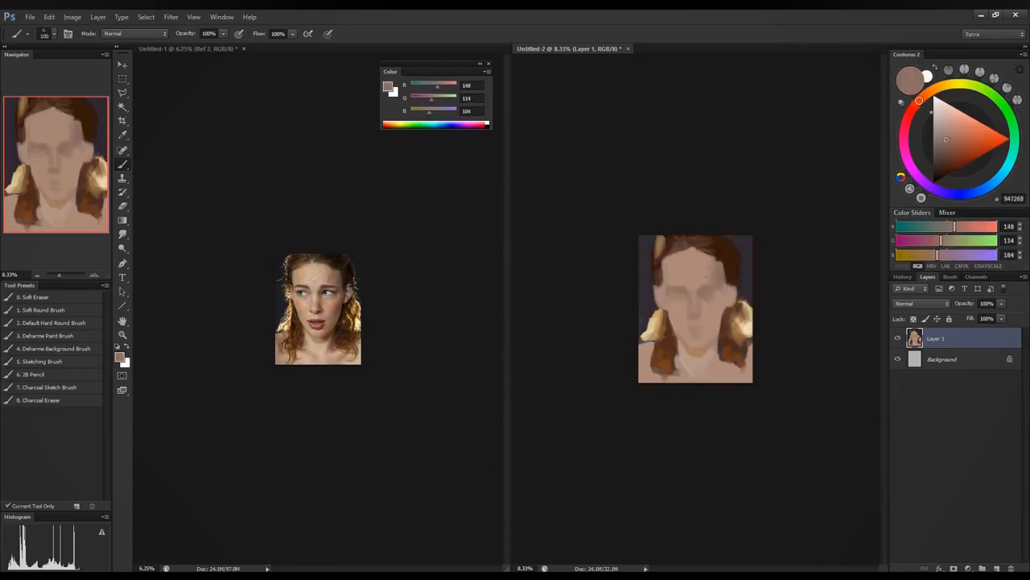
{"action": "left_click", "coordinate": [710, 271], "text": "alt"}
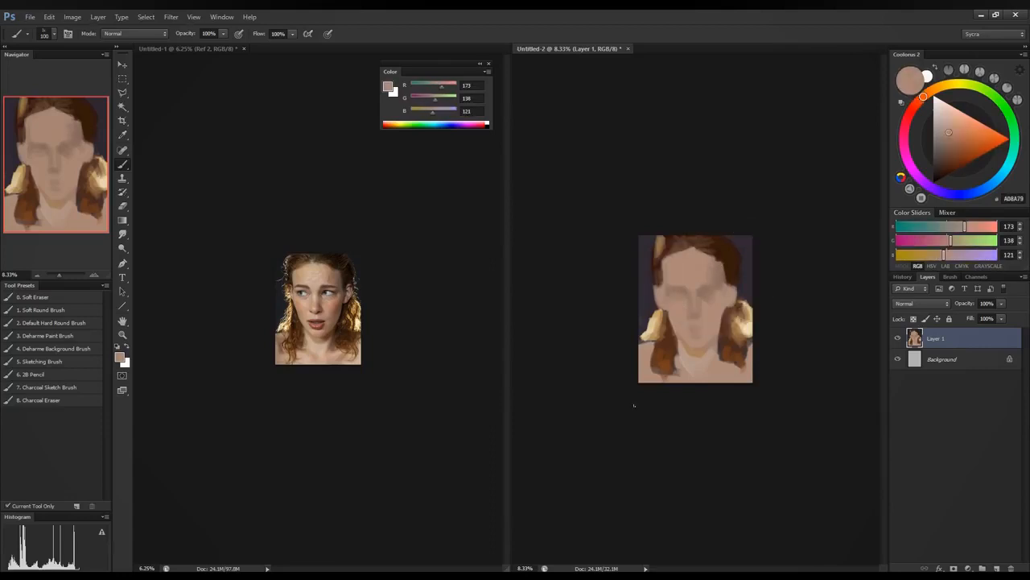
Step: Break up the upper left golden patch with dark brown and dab cream highlights along the left hair edge with a smaller brush
{"action": "left_click", "coordinate": [724, 241], "text": "alt"}
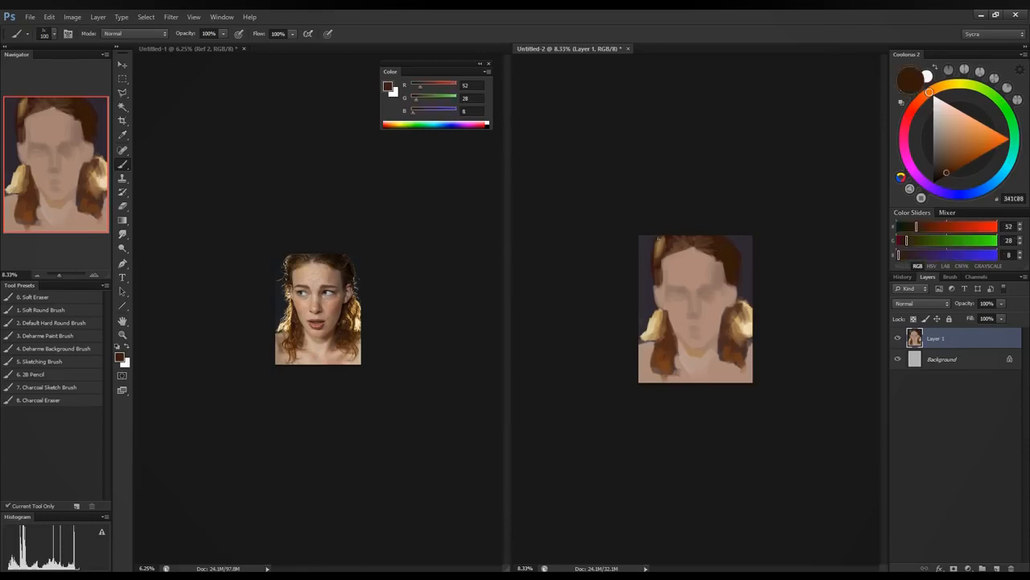
{"action": "left_click", "coordinate": [650, 250], "text": "alt"}
{"action": "left_click", "coordinate": [656, 321], "text": "alt"}
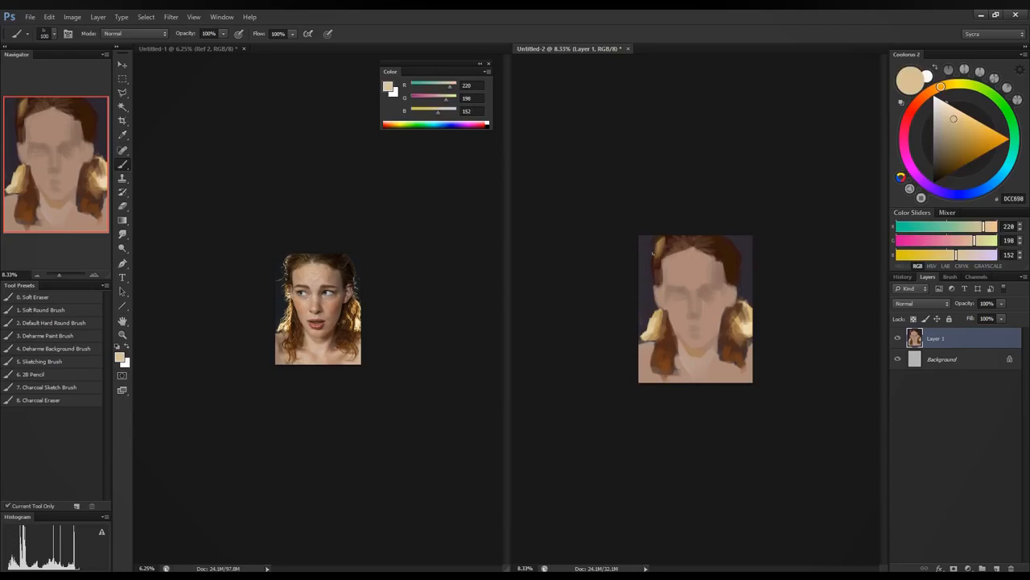
{"action": "key", "text": "bracketleft"}
{"action": "key", "text": "bracketleft"}
{"action": "key", "text": "bracketleft"}
{"action": "key", "text": "bracketleft"}
{"action": "key", "text": "bracketleft"}
{"action": "left_click", "coordinate": [658, 242]}
{"action": "key", "text": "bracketleft"}
{"action": "left_click_drag", "start_coordinate": [657, 296], "coordinate": [654, 307]}
{"action": "left_click_drag", "start_coordinate": [652, 293], "coordinate": [654, 303]}
Step: Sample the nearby hair and background colours and carve the outline of the highlighted hair on the left
{"action": "left_click", "coordinate": [666, 269], "text": "alt"}
{"action": "left_click_drag", "start_coordinate": [653, 300], "coordinate": [645, 334]}
{"action": "left_click", "coordinate": [647, 294], "text": "alt"}
{"action": "left_click_drag", "start_coordinate": [652, 321], "coordinate": [649, 327]}
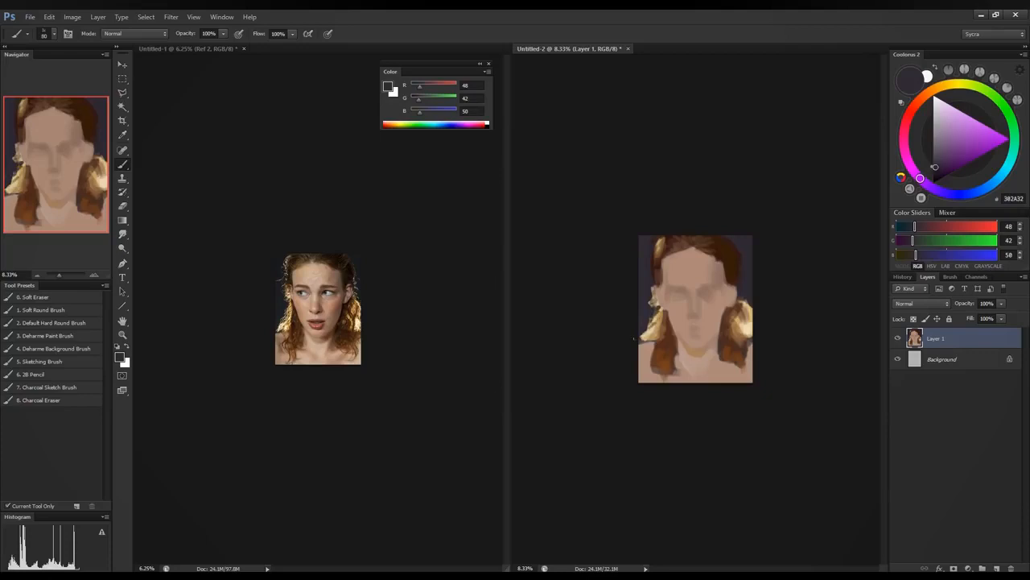
Step: Break up the golden patch on the right side into strands using the background colour and a sampled hair colour
{"action": "left_click_drag", "start_coordinate": [750, 305], "coordinate": [741, 317]}
{"action": "mouse_move", "coordinate": [740, 311]}
{"action": "left_mouse_down"}
{"action": "mouse_move", "coordinate": [728, 319]}
{"action": "mouse_move", "coordinate": [745, 328]}
{"action": "left_mouse_up"}
{"action": "left_click", "coordinate": [734, 319], "text": "alt"}
{"action": "left_click_drag", "start_coordinate": [739, 312], "coordinate": [747, 325]}
{"action": "left_click_drag", "start_coordinate": [746, 303], "coordinate": [740, 318]}
Step: Sample the right golden hair, mix a golden brown of RGB 175, 130, 81 and work it into that patch
{"action": "left_click", "coordinate": [750, 311], "text": "alt"}
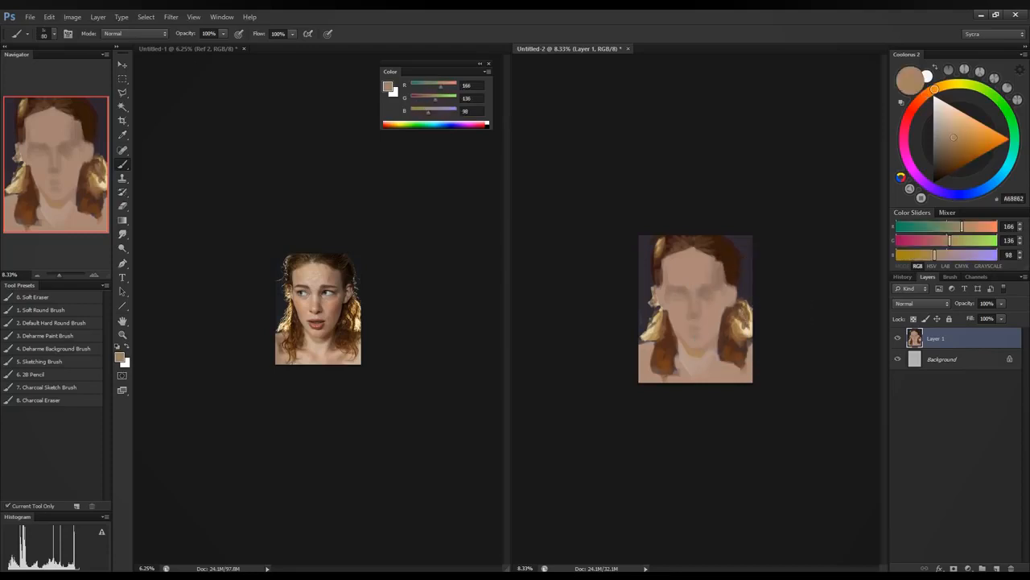
{"action": "left_click", "coordinate": [739, 332], "text": "alt"}
{"action": "left_click_drag", "start_coordinate": [963, 227], "coordinate": [966, 227]}
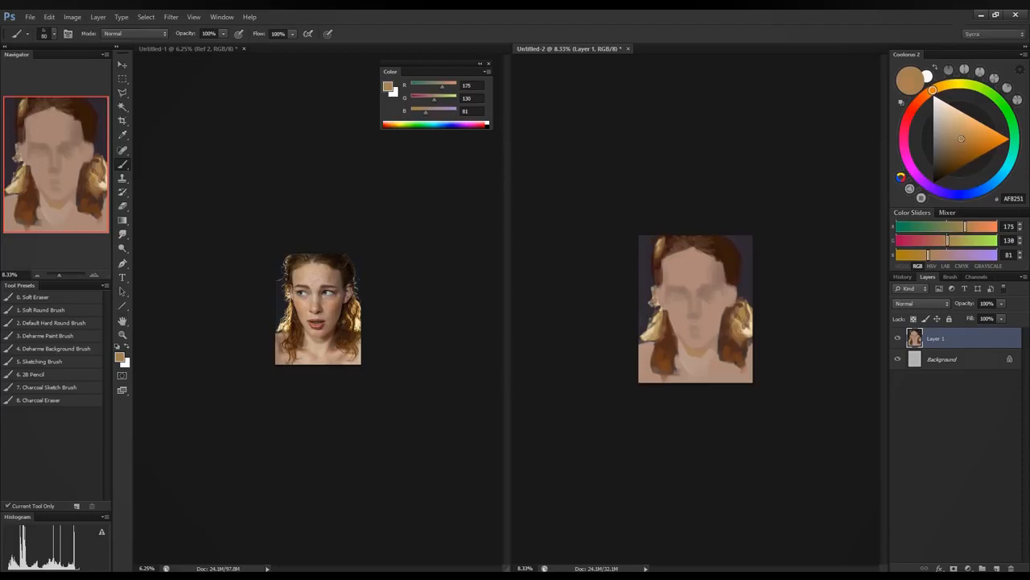
Step: Sample the hair browns, mix a dark reddish brown of RGB 63, 24, 14 and paint strands through the golden hair on both sides
{"action": "left_click", "coordinate": [733, 265], "text": "alt"}
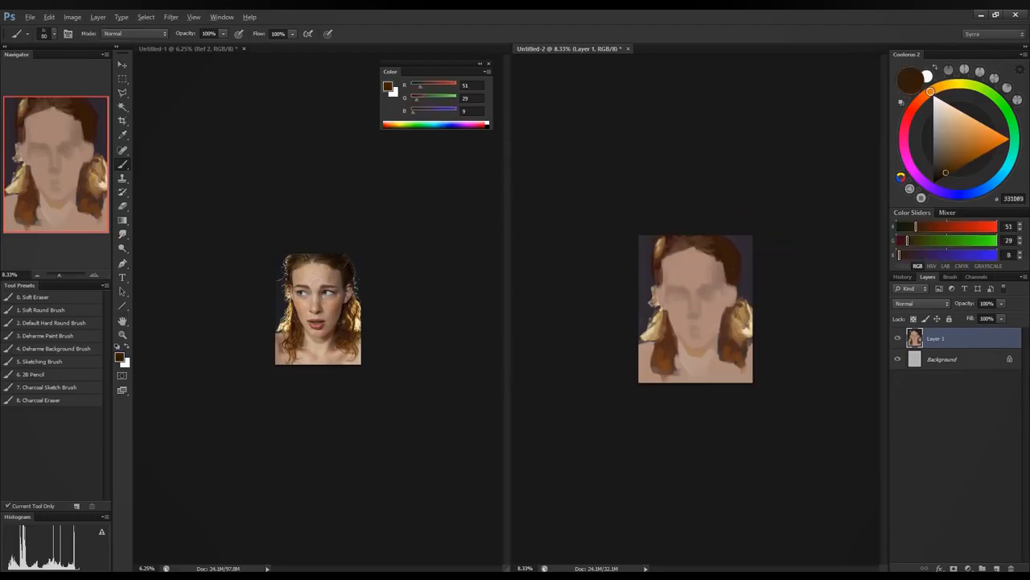
{"action": "left_click", "coordinate": [731, 314], "text": "alt"}
{"action": "left_click_drag", "start_coordinate": [910, 255], "coordinate": [911, 242]}
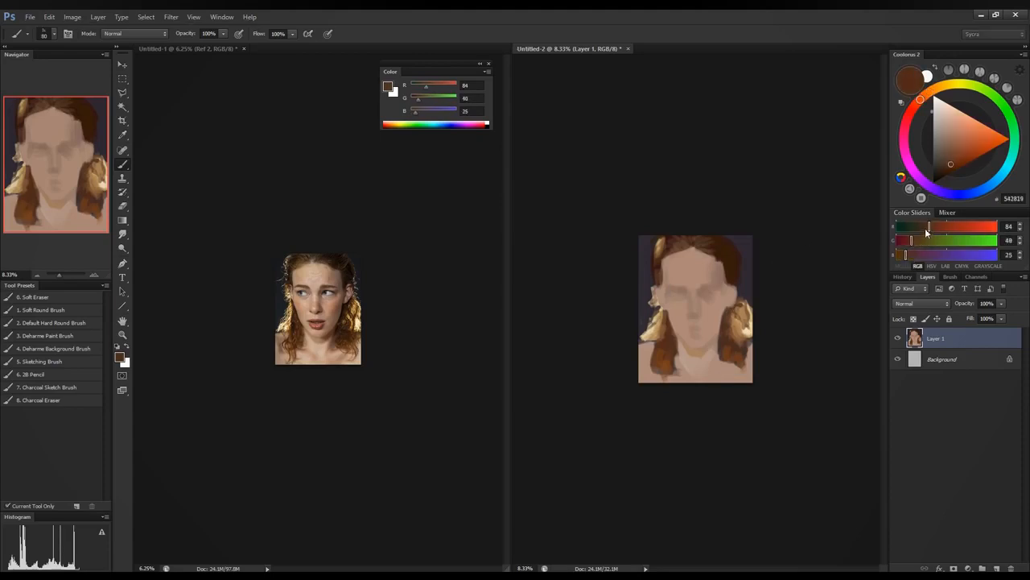
{"action": "left_click", "coordinate": [926, 228]}
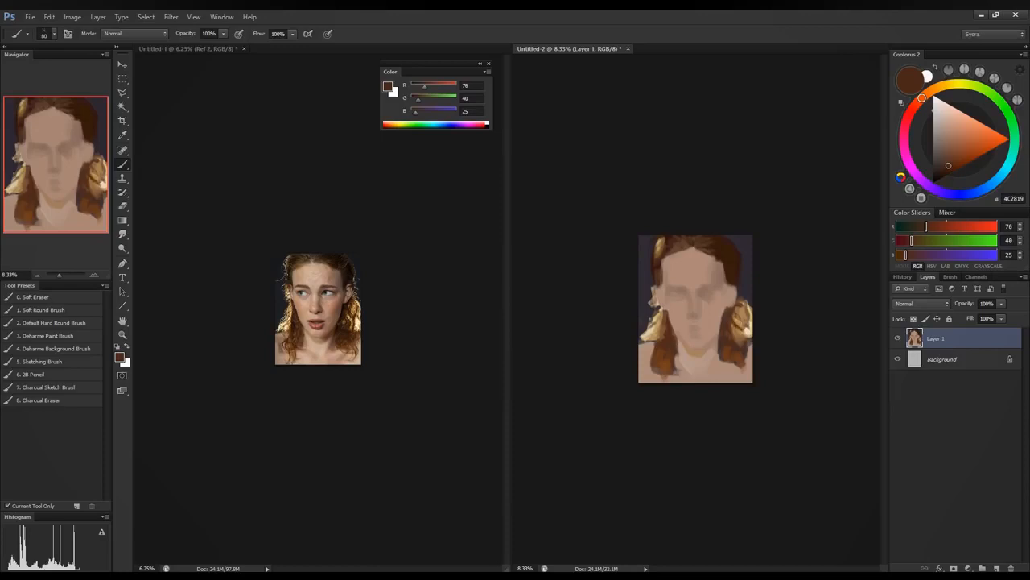
{"action": "left_click_drag", "start_coordinate": [907, 255], "coordinate": [921, 228]}
{"action": "left_click", "coordinate": [906, 243]}
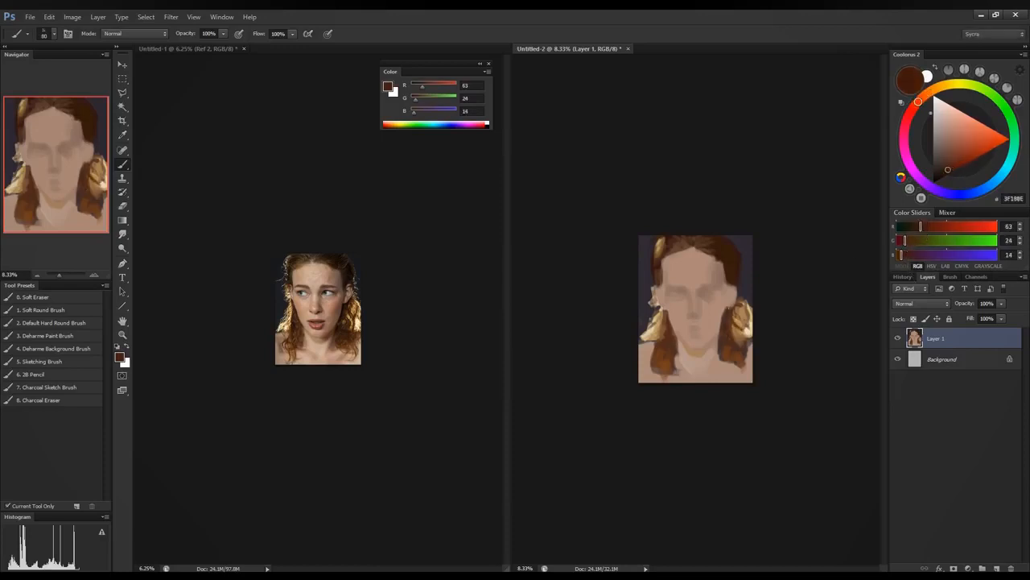
{"action": "mouse_move", "coordinate": [733, 310]}
{"action": "left_mouse_down"}
{"action": "mouse_move", "coordinate": [744, 338]}
{"action": "mouse_move", "coordinate": [735, 345]}
{"action": "left_mouse_up"}
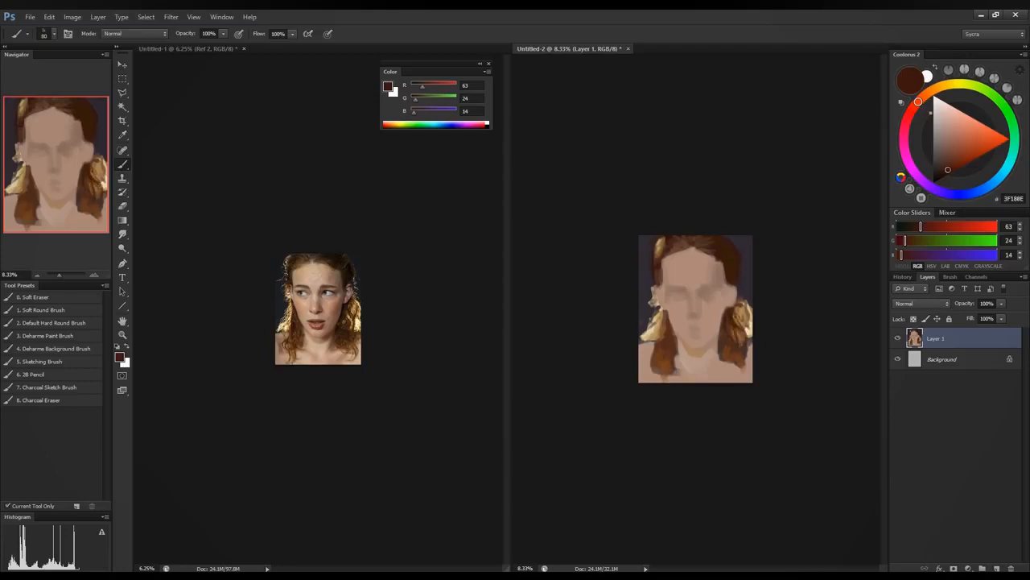
{"action": "left_click_drag", "start_coordinate": [742, 306], "coordinate": [748, 332]}
{"action": "mouse_move", "coordinate": [662, 314]}
{"action": "left_mouse_down"}
{"action": "mouse_move", "coordinate": [664, 339]}
{"action": "mouse_move", "coordinate": [654, 334]}
{"action": "left_mouse_up"}
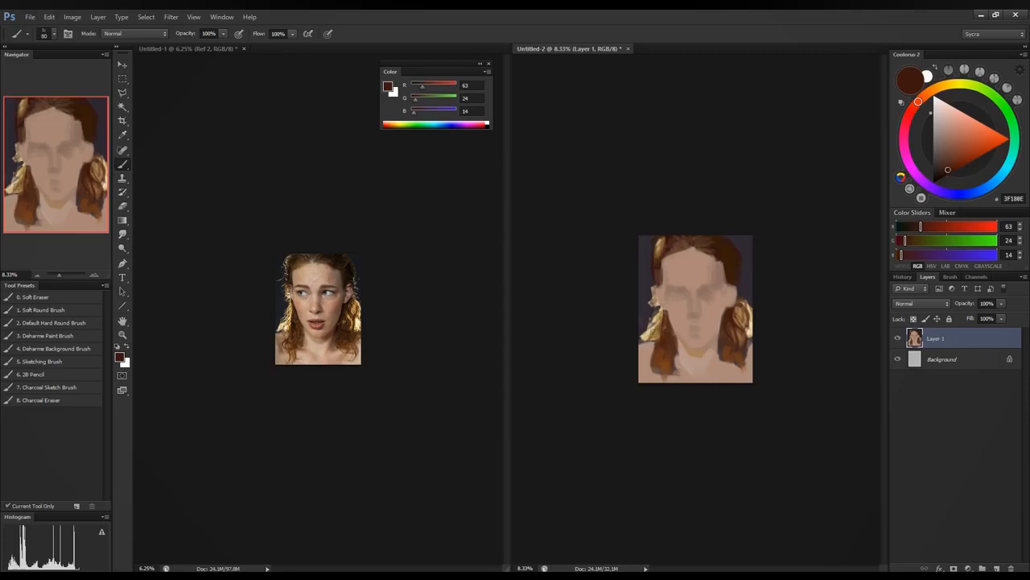
Step: Sample the background and skin colours and clean up the edge between the left hair and the shoulder
{"action": "left_click", "coordinate": [648, 318], "text": "alt"}
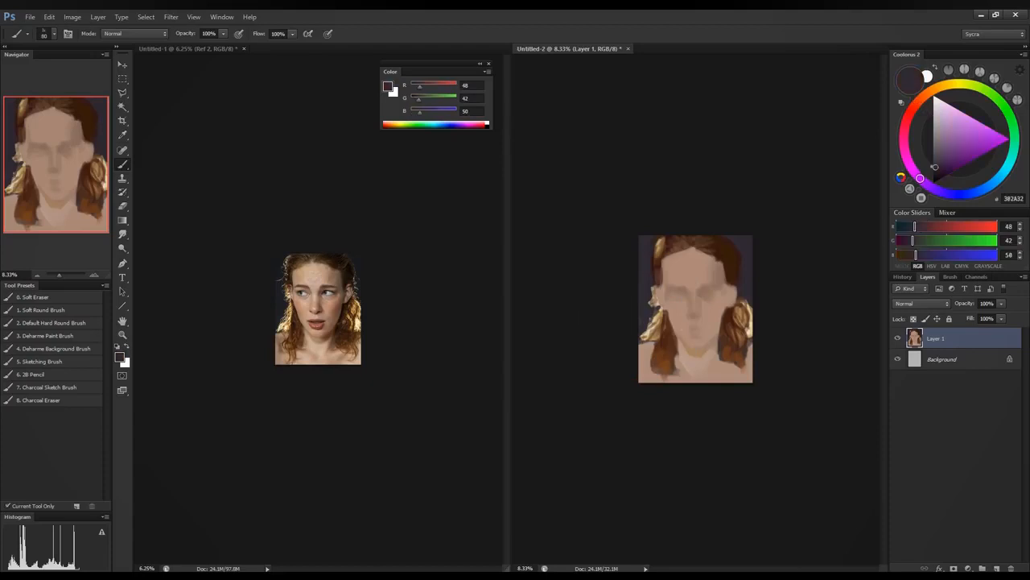
{"action": "left_click", "coordinate": [649, 338], "text": "alt"}
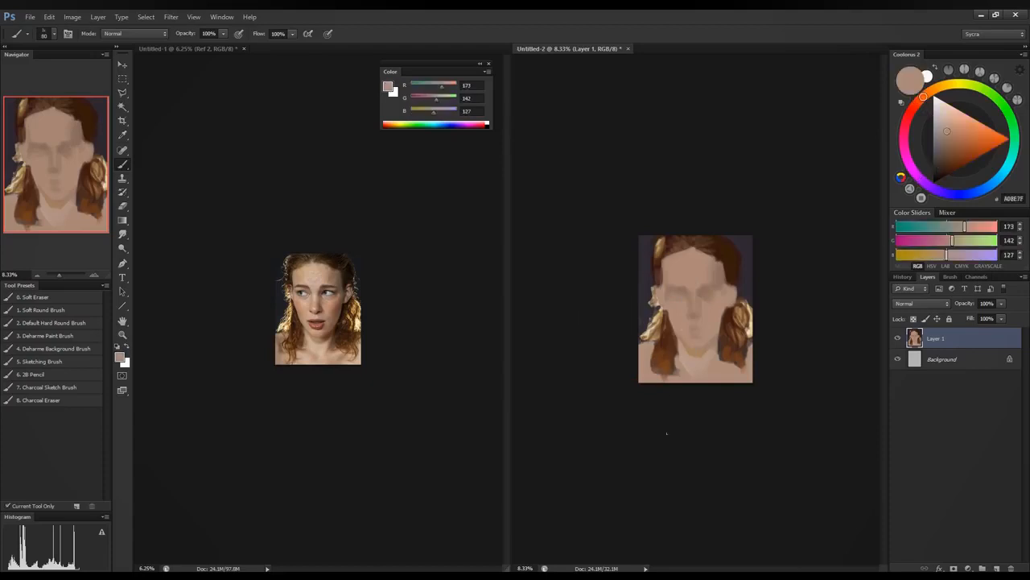
{"action": "left_click", "coordinate": [688, 364], "text": "alt"}
Step: Sample the forehead skin, mix a lighter tone of RGB 184, 160, 140 and paint a broad forehead highlight with an enlarged brush
{"action": "left_click", "coordinate": [698, 267], "text": "alt"}
{"action": "left_click_drag", "start_coordinate": [968, 229], "coordinate": [952, 254]}
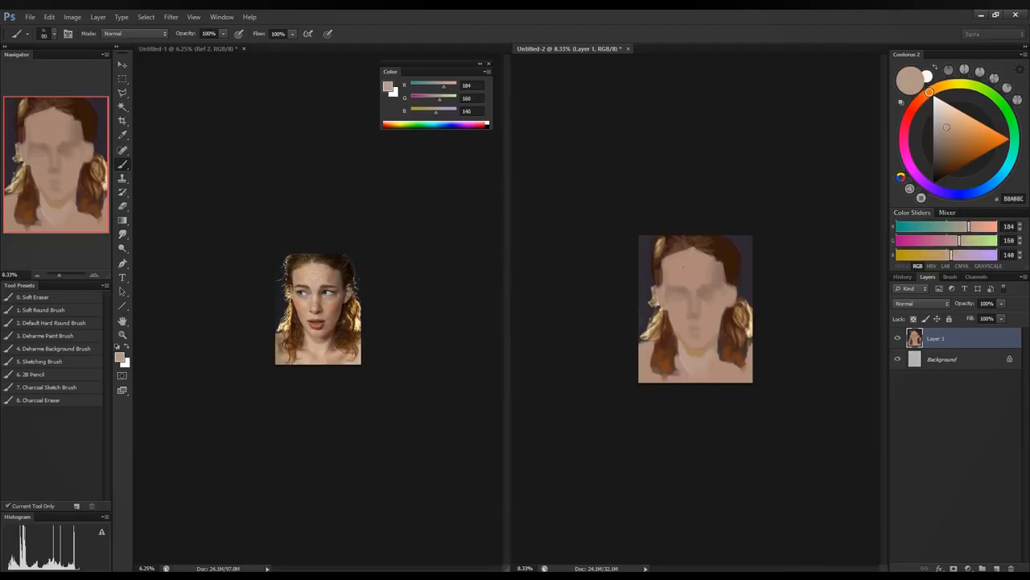
{"action": "left_click_drag", "start_coordinate": [696, 274], "coordinate": [697, 263]}
{"action": "key", "text": "bracketright"}
{"action": "key", "text": "bracketright"}
{"action": "key", "text": "bracketright"}
{"action": "key", "text": "bracketright"}
{"action": "key", "text": "bracketright"}
{"action": "key", "text": "bracketright"}
{"action": "key", "text": "bracketright"}
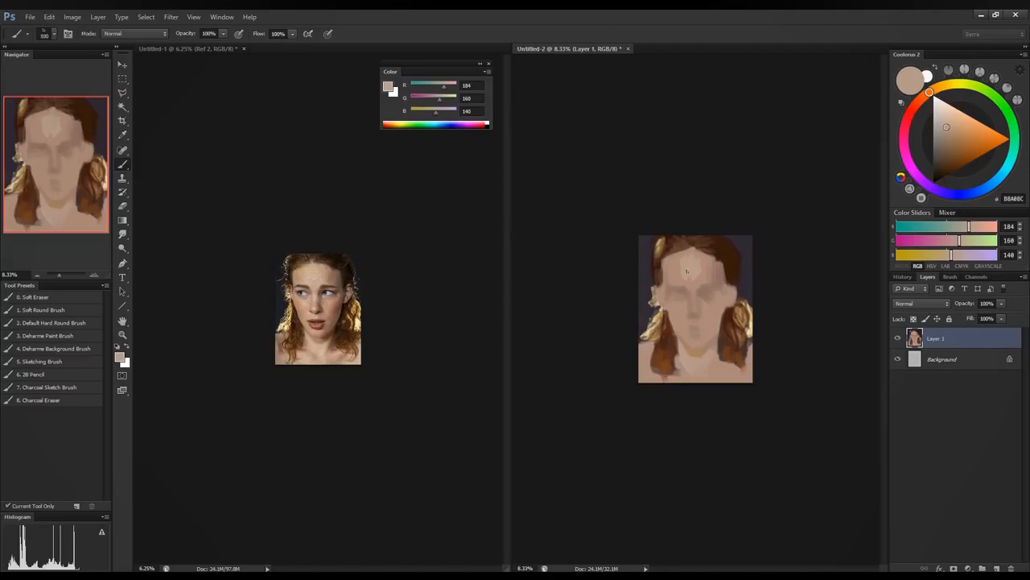
{"action": "mouse_move", "coordinate": [686, 272]}
{"action": "left_mouse_down"}
{"action": "mouse_move", "coordinate": [684, 262]}
{"action": "mouse_move", "coordinate": [699, 282]}
{"action": "left_mouse_up"}
Step: Reduce the brush size to 125 and paint the light skin tone down the nose
{"action": "key", "text": "bracketleft"}
{"action": "key", "text": "bracketleft"}
{"action": "key", "text": "bracketleft"}
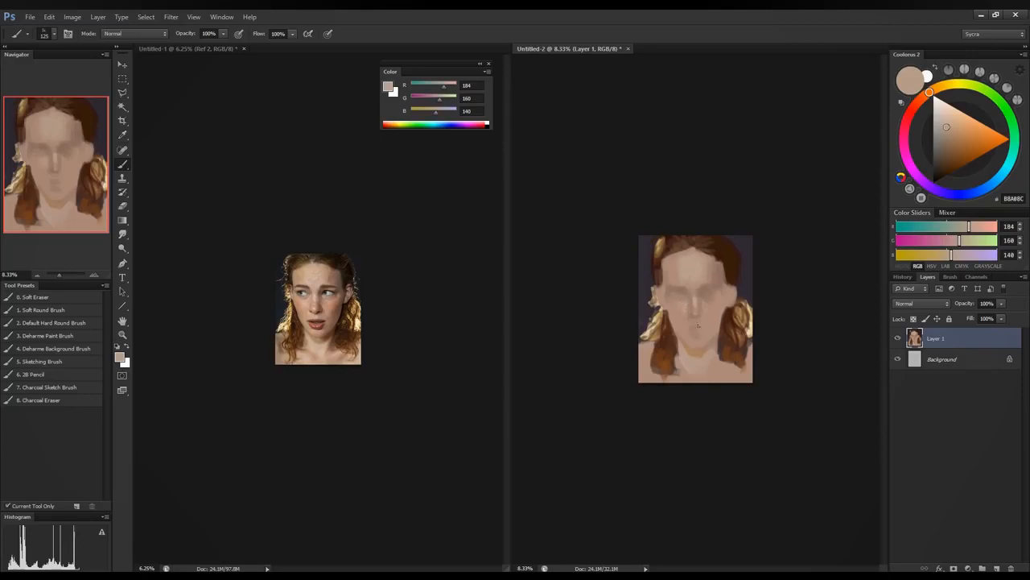
Step: Touch up the right hairline with dark brown and shade the right temple and cheek with RGB 134, 103, 89
{"action": "left_click", "coordinate": [732, 281], "text": "alt"}
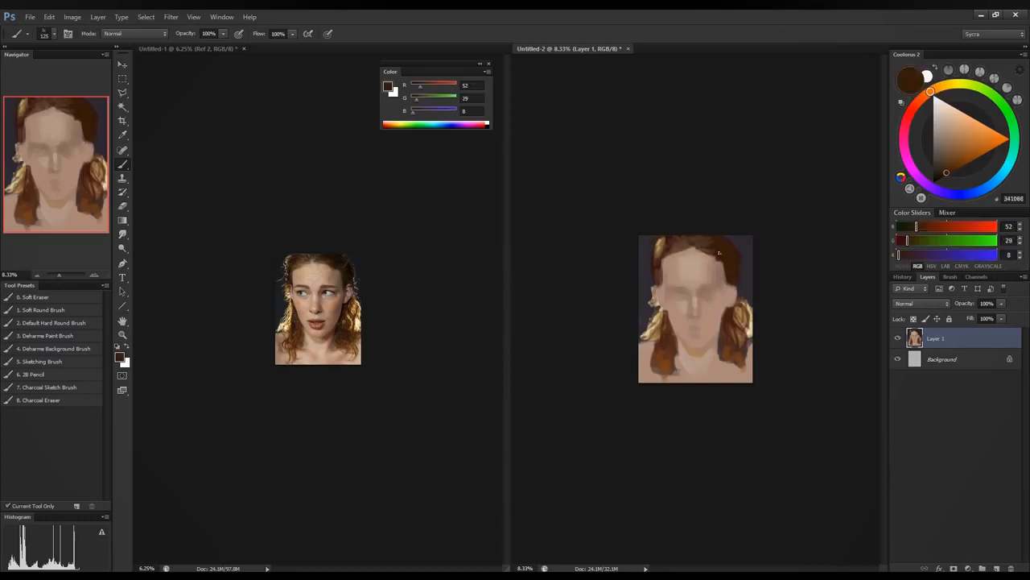
{"action": "left_click", "coordinate": [712, 271], "text": "alt"}
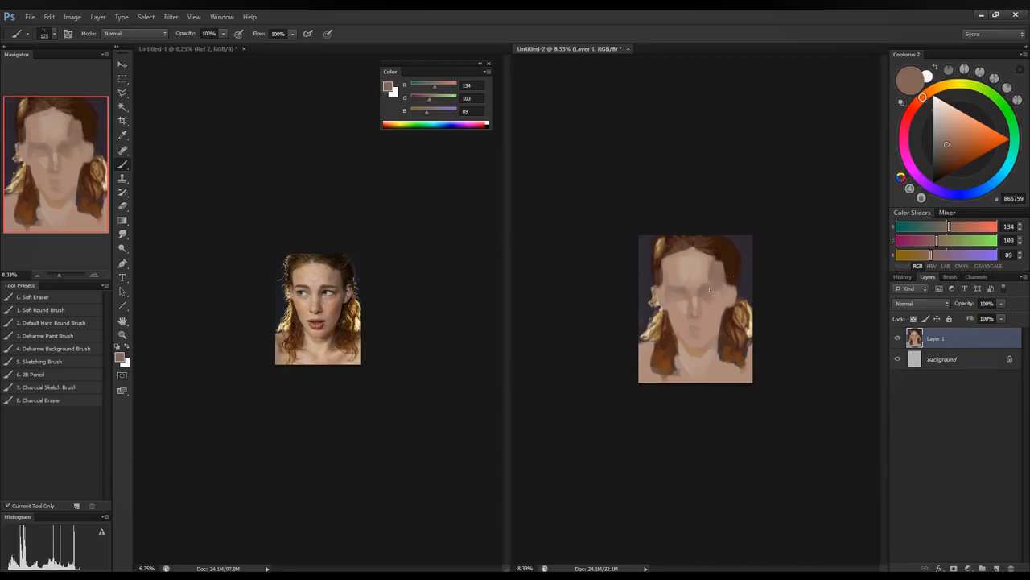
{"action": "mouse_move", "coordinate": [719, 295]}
{"action": "left_mouse_down"}
{"action": "mouse_move", "coordinate": [724, 287]}
{"action": "mouse_move", "coordinate": [720, 334]}
{"action": "left_mouse_up"}
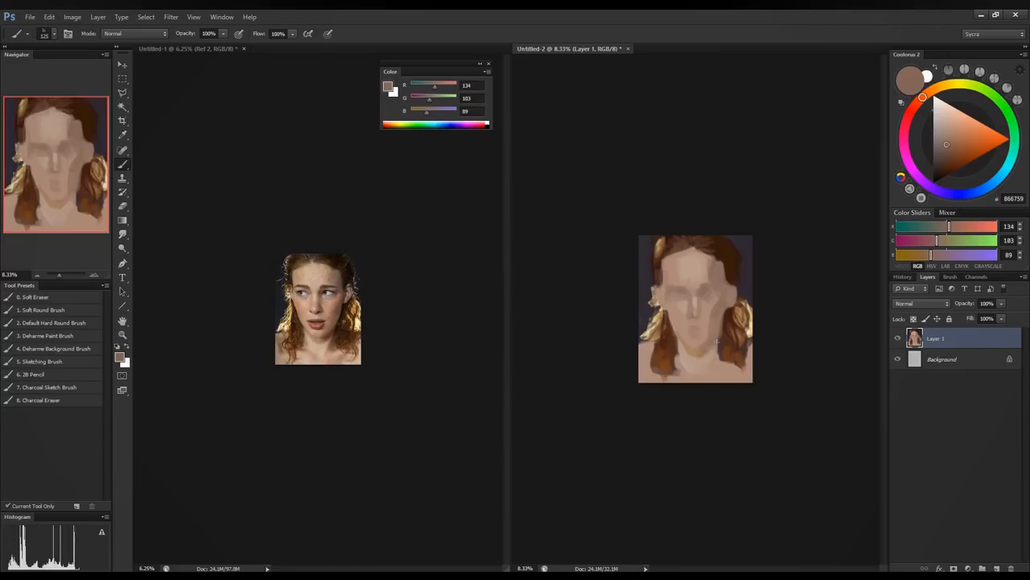
Step: Sample the dark hair edge at RGB 70, 43, 34 and paint a shadow beneath the right side of the jaw
{"action": "left_click", "coordinate": [725, 343], "text": "alt"}
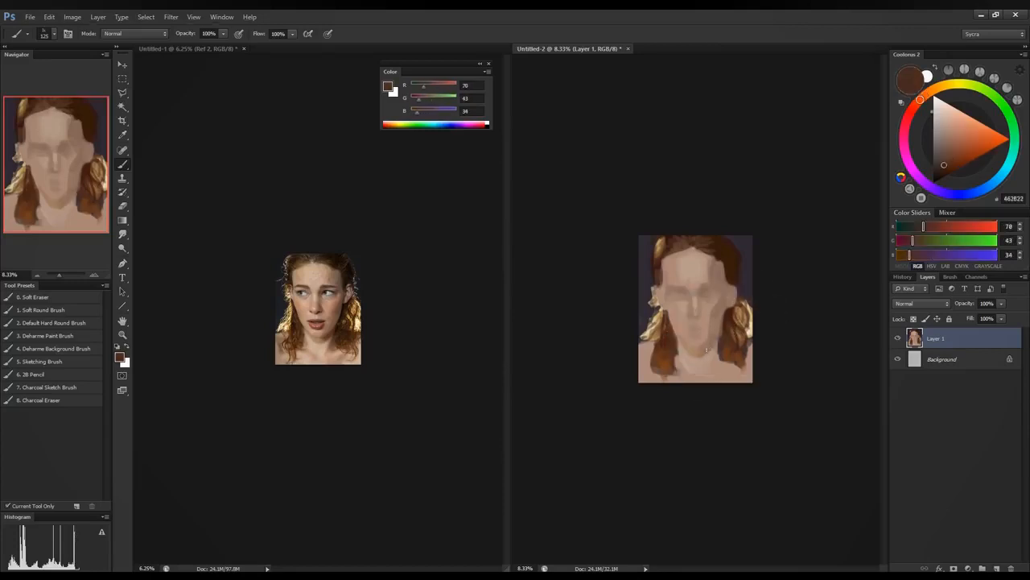
{"action": "left_click_drag", "start_coordinate": [707, 350], "coordinate": [717, 344]}
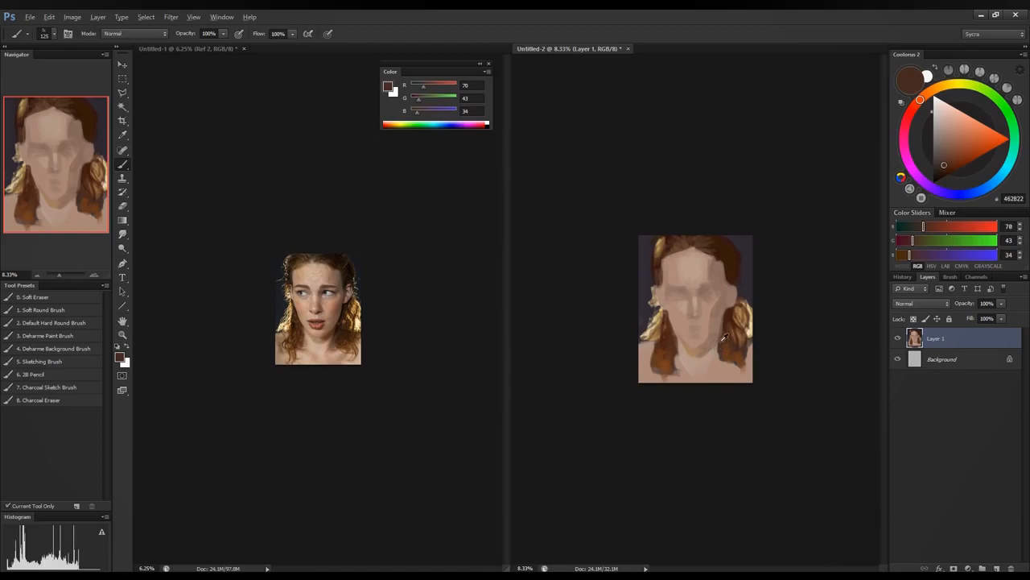
Step: Mix warm reddish browns of RGB 137, 67, 33 and 101, 48, 33 and paint the shadow under the jaw and chin
{"action": "left_click", "coordinate": [725, 321], "text": "alt"}
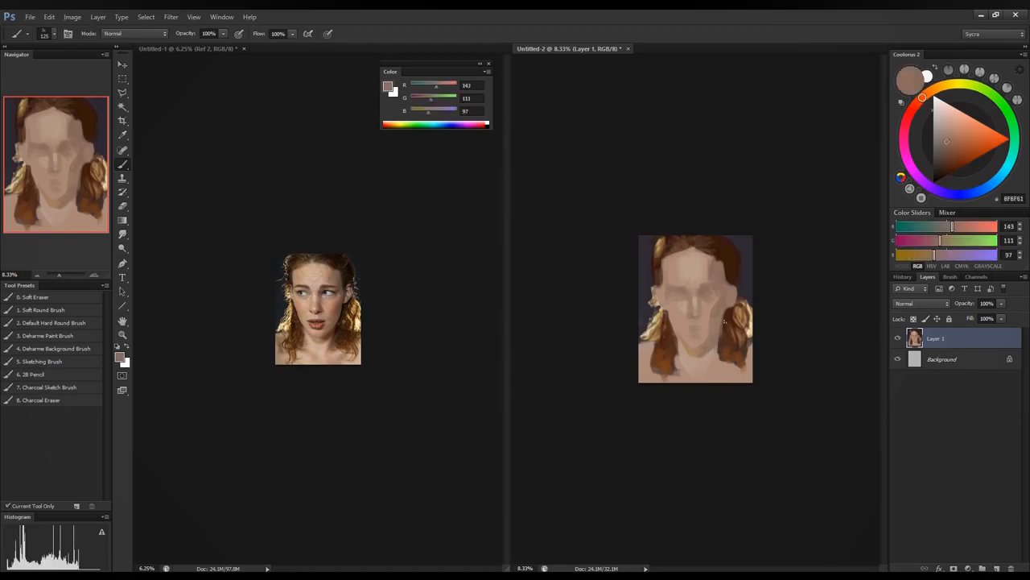
{"action": "left_click", "coordinate": [931, 242]}
{"action": "mouse_move", "coordinate": [951, 231]}
{"action": "left_mouse_down"}
{"action": "mouse_move", "coordinate": [909, 257]}
{"action": "mouse_move", "coordinate": [924, 244]}
{"action": "left_mouse_up"}
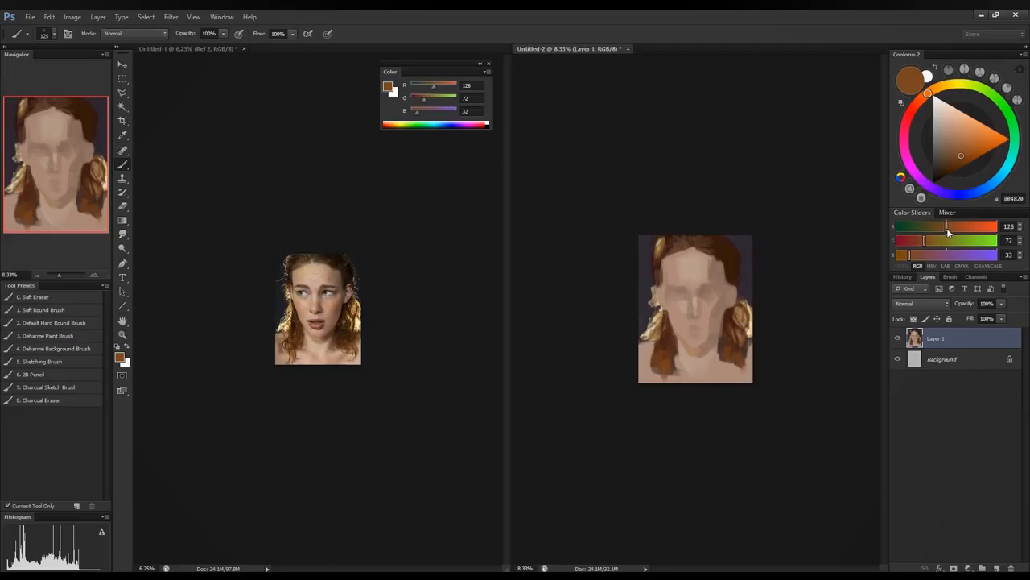
{"action": "left_click_drag", "start_coordinate": [948, 228], "coordinate": [922, 241]}
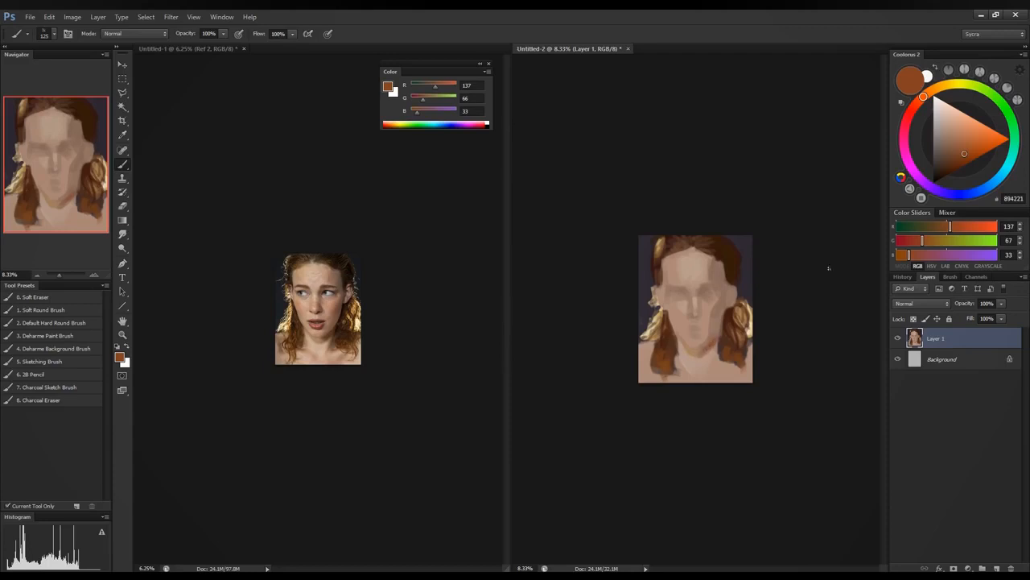
{"action": "left_click_drag", "start_coordinate": [950, 226], "coordinate": [916, 240]}
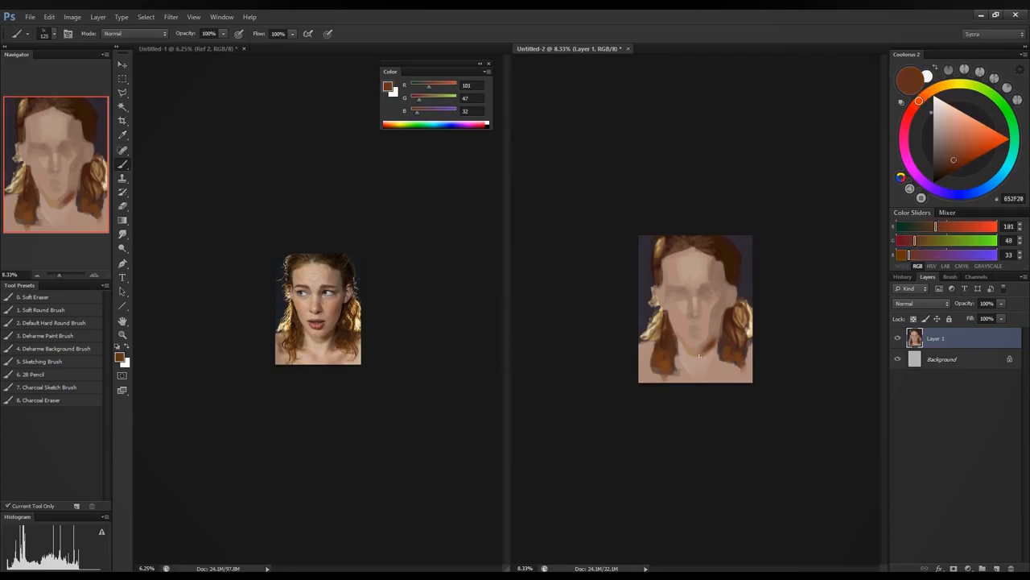
Step: Sample the jaw tones, including RGB 136, 93, 73 and 113, 54, 36, and refine the shadow edge beneath the right side of the jaw
{"action": "left_click", "coordinate": [711, 343], "text": "alt"}
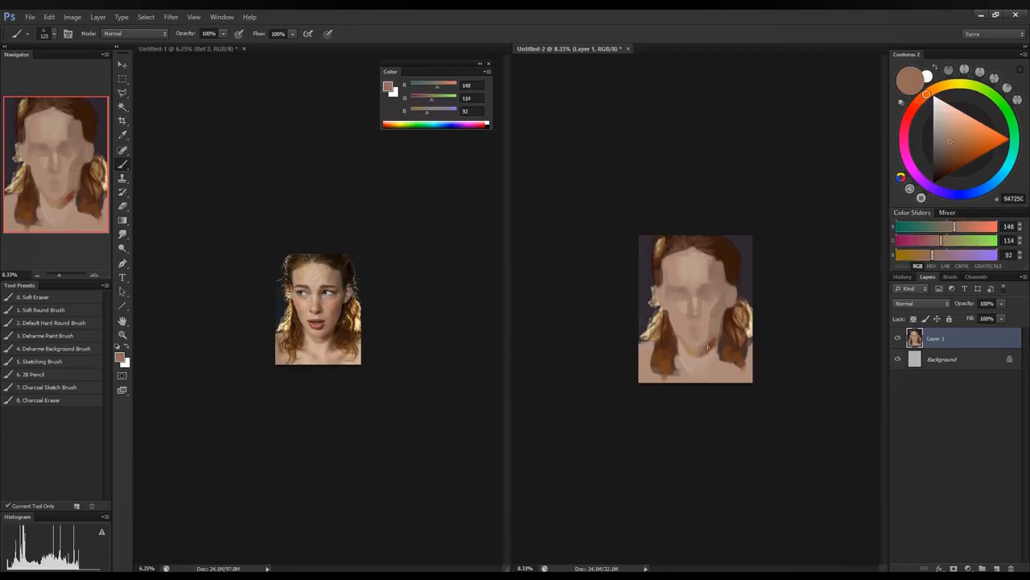
{"action": "left_click", "coordinate": [712, 346], "text": "alt"}
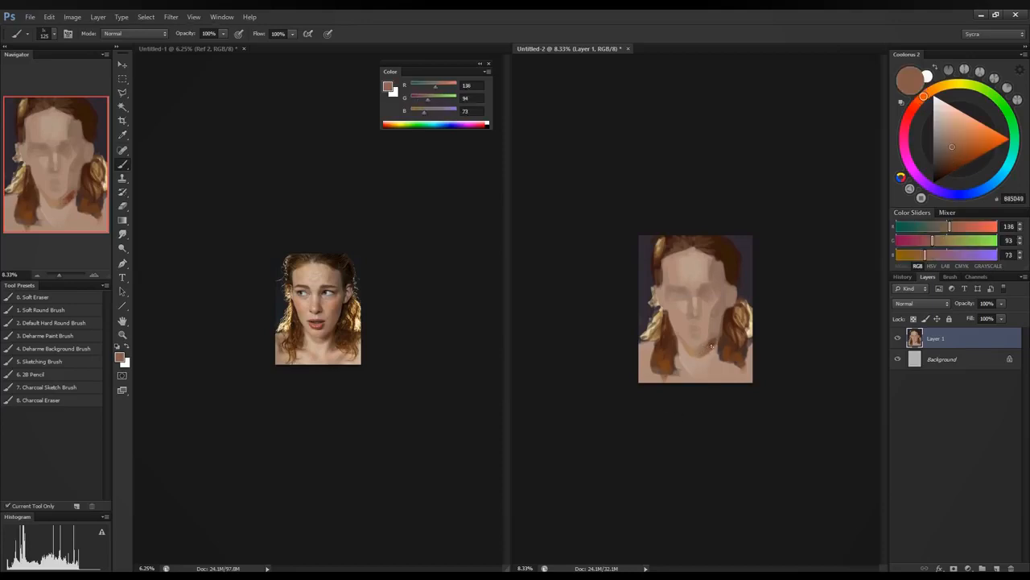
{"action": "left_click", "coordinate": [709, 345], "text": "alt"}
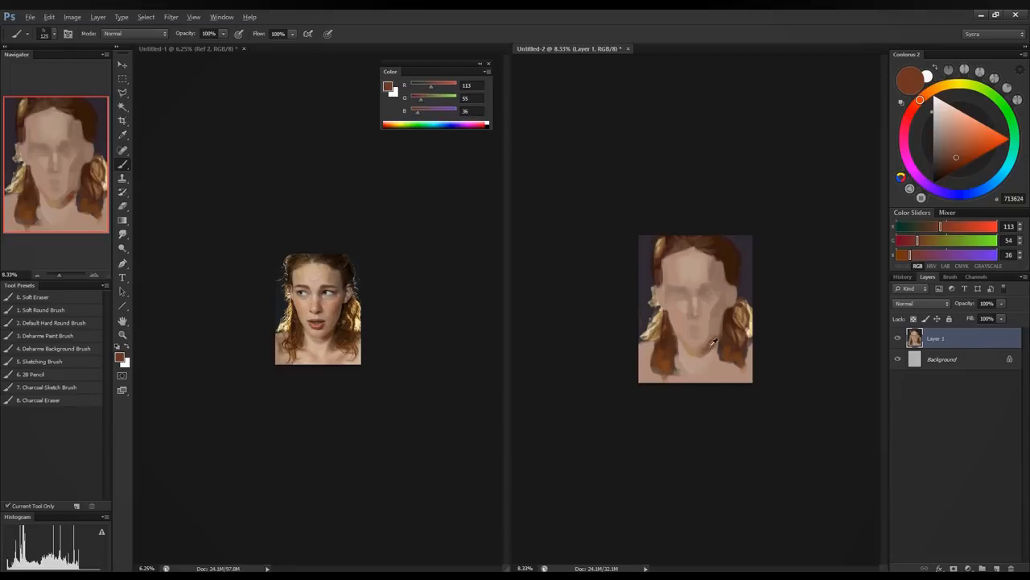
{"action": "left_click", "coordinate": [696, 359], "text": "alt"}
{"action": "left_click_drag", "start_coordinate": [712, 350], "coordinate": [718, 349]}
{"action": "left_click", "coordinate": [719, 347], "text": "alt"}
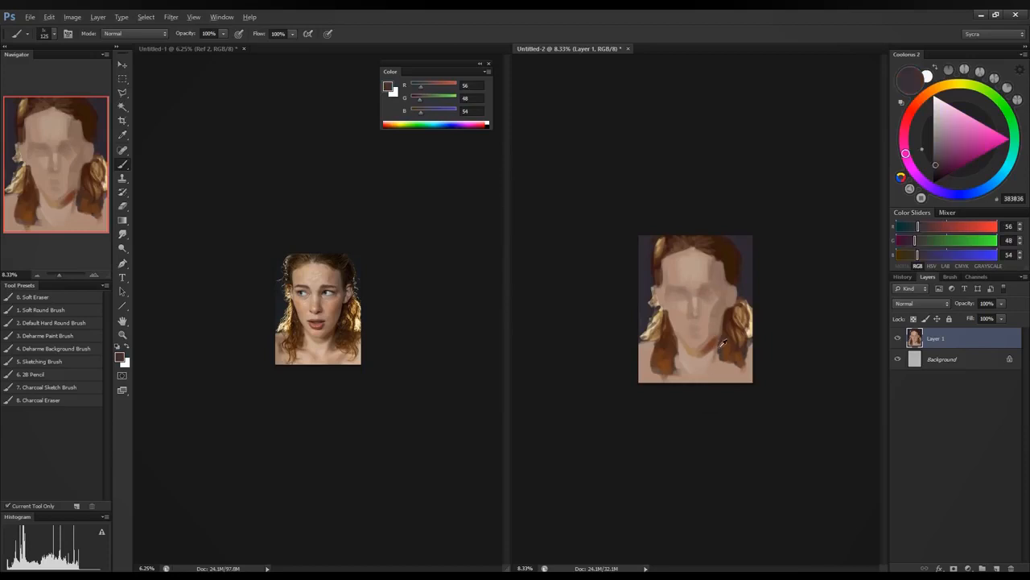
Step: Sample RGB 143, 102, 86 and paint soft shadows down the right side of the neck and along the collarbones
{"action": "left_click", "coordinate": [715, 351], "text": "alt"}
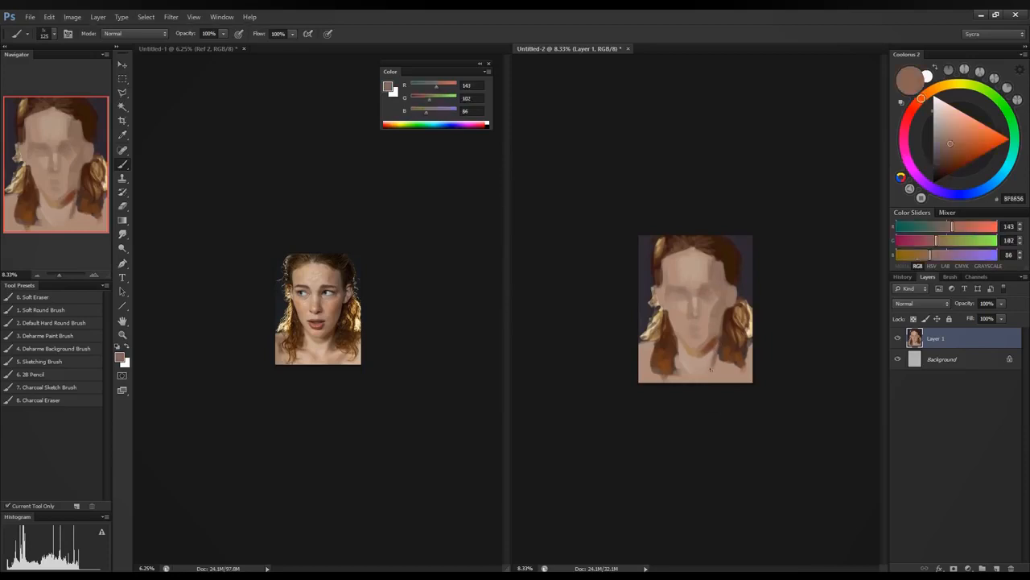
{"action": "left_click_drag", "start_coordinate": [718, 353], "coordinate": [714, 368]}
{"action": "mouse_move", "coordinate": [692, 372]}
{"action": "left_mouse_down"}
{"action": "mouse_move", "coordinate": [686, 367]}
{"action": "mouse_move", "coordinate": [699, 377]}
{"action": "left_mouse_up"}
{"action": "left_click", "coordinate": [686, 373], "text": "alt"}
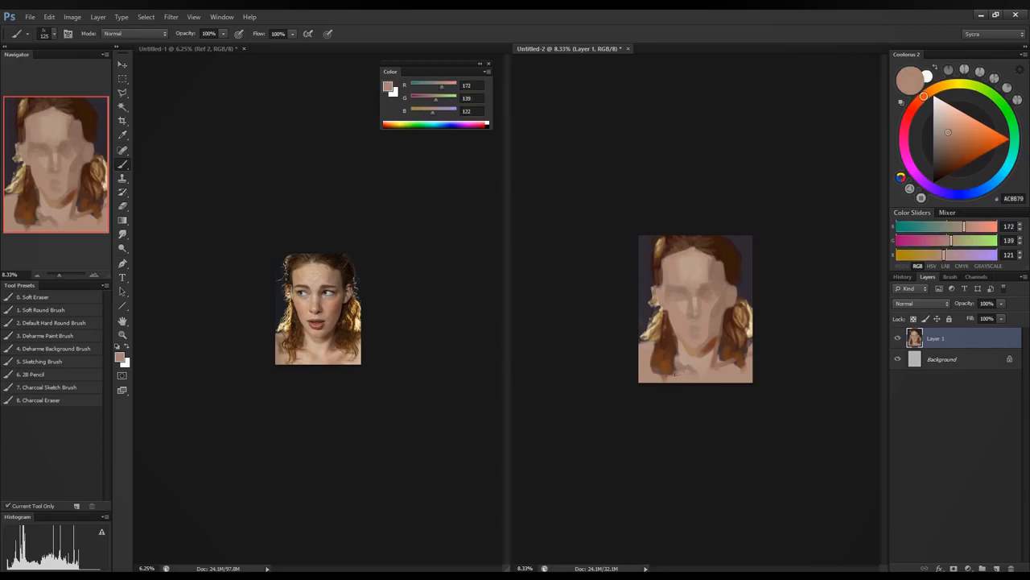
Step: Mix a light skin tone of RGB 180, 160, 136 and touch up the neck and upper chest
{"action": "left_click", "coordinate": [690, 324], "text": "alt"}
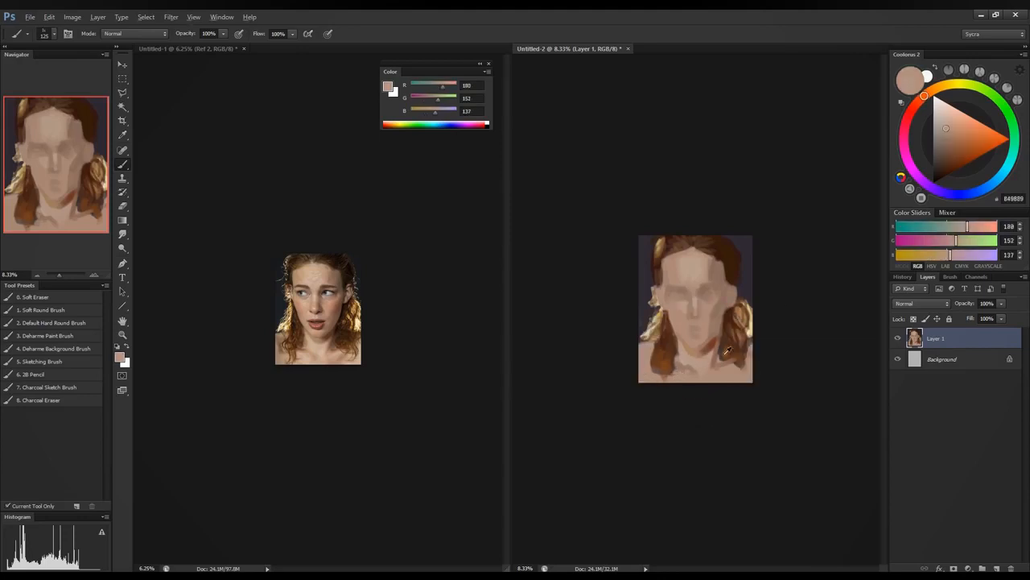
{"action": "left_click", "coordinate": [727, 351], "text": "alt"}
{"action": "left_click_drag", "start_coordinate": [958, 241], "coordinate": [956, 241]}
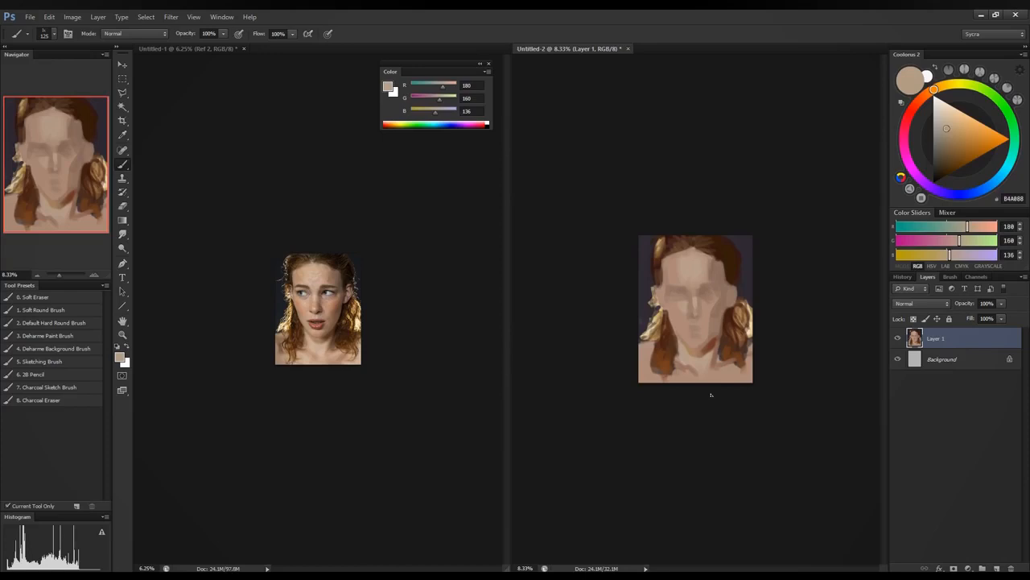
Step: Sample the forehead skin, mix RGB 178, 144, 114 and paint the left temple and upper cheek edge
{"action": "left_click", "coordinate": [672, 263], "text": "alt"}
{"action": "left_click", "coordinate": [676, 272], "text": "alt"}
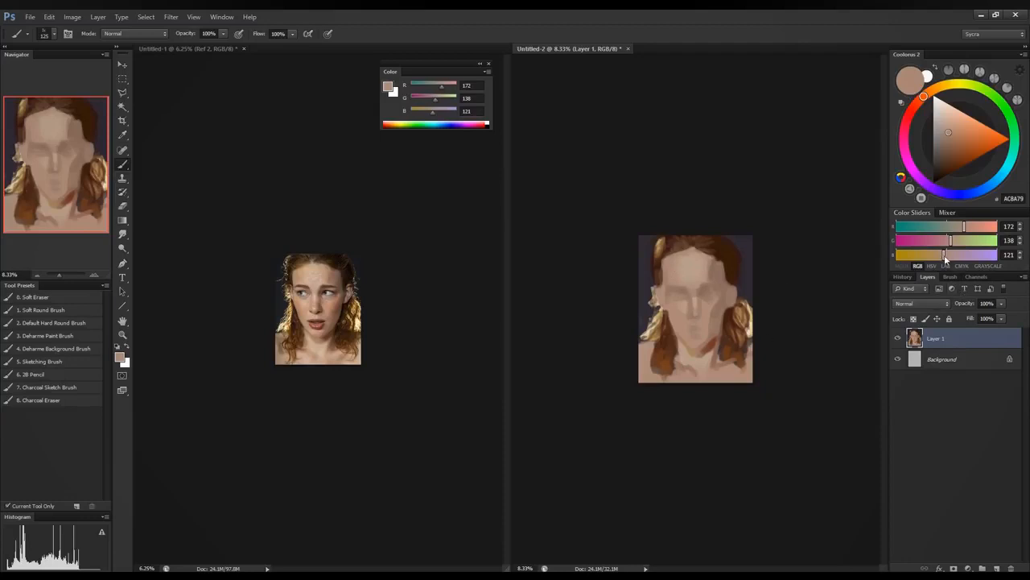
{"action": "left_click_drag", "start_coordinate": [952, 243], "coordinate": [969, 228]}
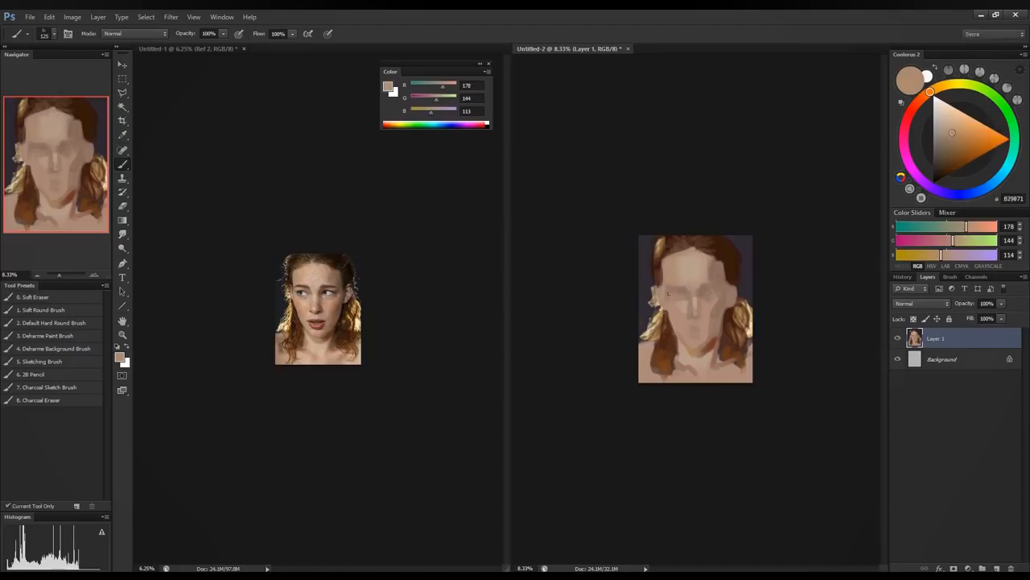
{"action": "left_click_drag", "start_coordinate": [667, 286], "coordinate": [668, 293]}
{"action": "left_click", "coordinate": [678, 304], "text": "alt"}
Step: Enlarge both the colour study and the Ref 2 portrait to 12.5% for side-by-side comparison, leaving the smart object unrasterized
{"action": "key", "text": "ctrl+plus"}
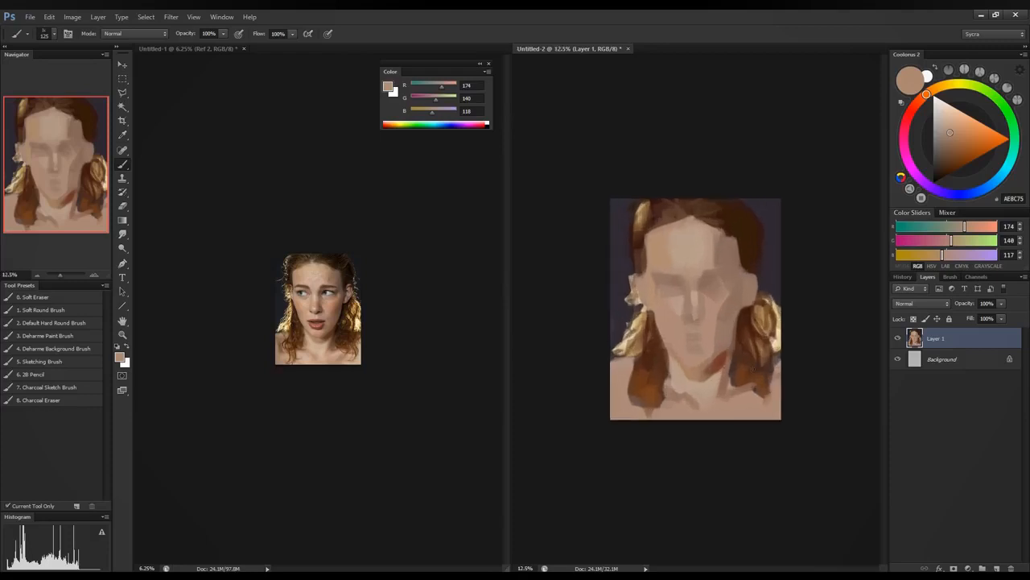
{"action": "left_click", "coordinate": [439, 322]}
{"action": "key", "text": "ctrl+plus"}
{"action": "key", "text": "ctrl+plus"}
{"action": "key", "text": "ctrl+plus"}
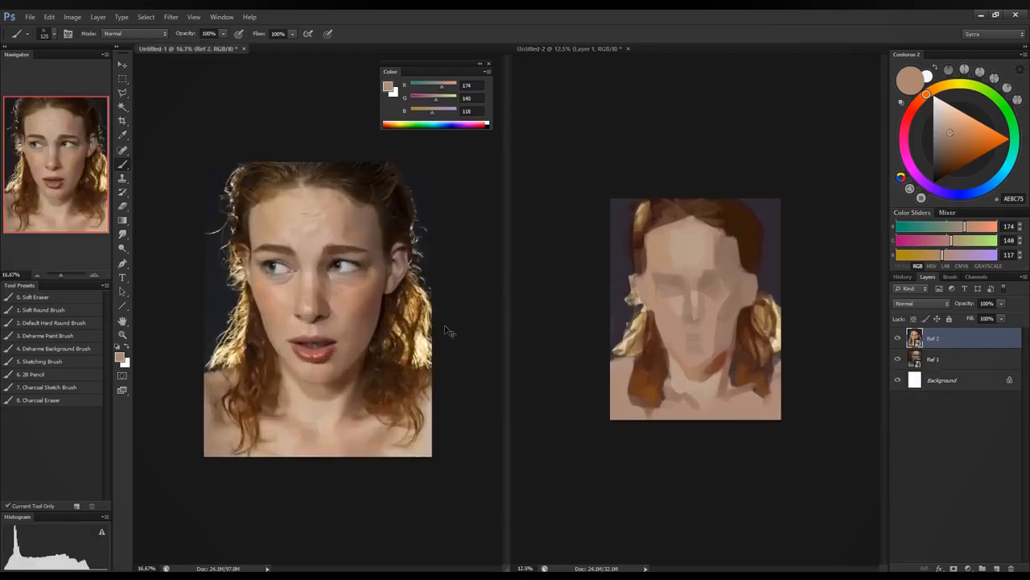
{"action": "left_click", "coordinate": [455, 363]}
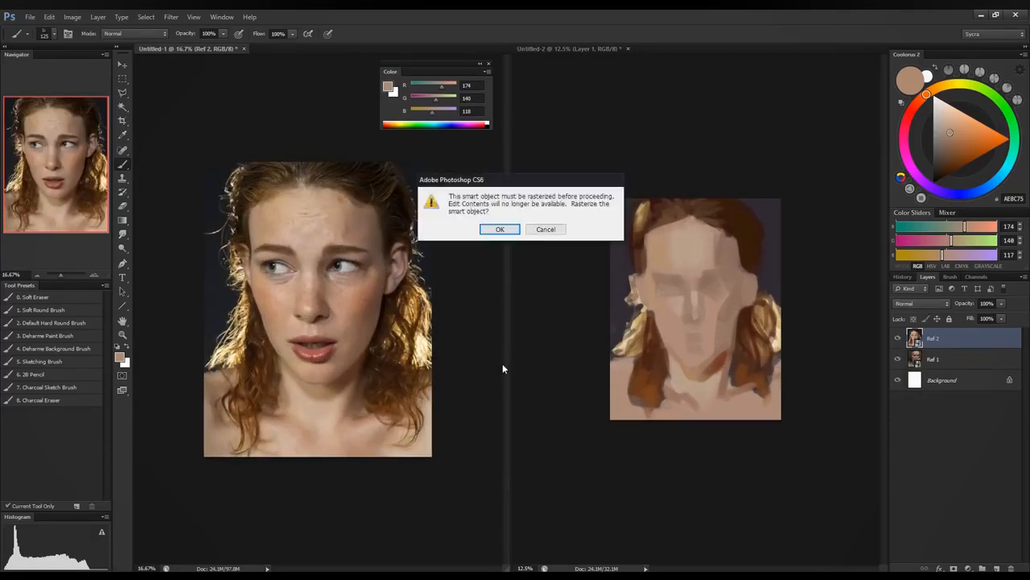
{"action": "left_click", "coordinate": [545, 231]}
{"action": "left_click", "coordinate": [519, 227]}
{"action": "key", "text": "ctrl+minus"}
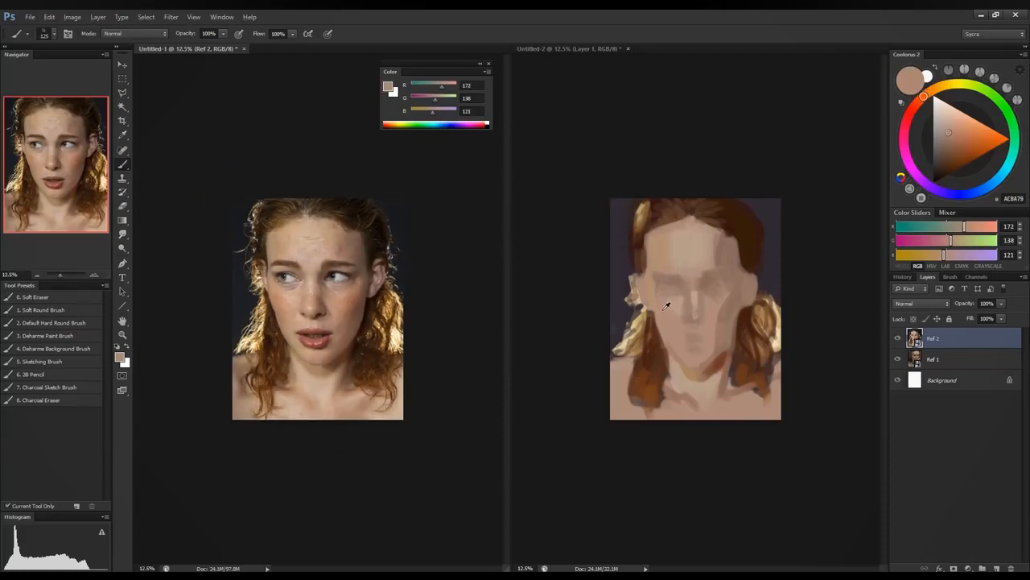
Step: Paint the left cheek blush with RGB 188, 129, 102 and the right cheek blush with a darker RGB 164, 101, 74
{"action": "left_click_drag", "start_coordinate": [966, 228], "coordinate": [946, 243]}
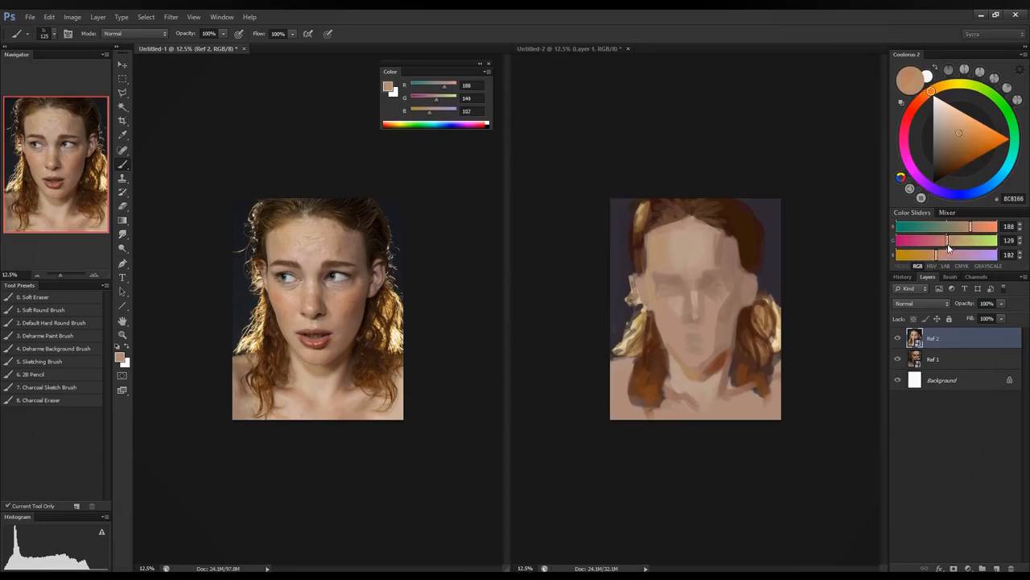
{"action": "left_click", "coordinate": [658, 309]}
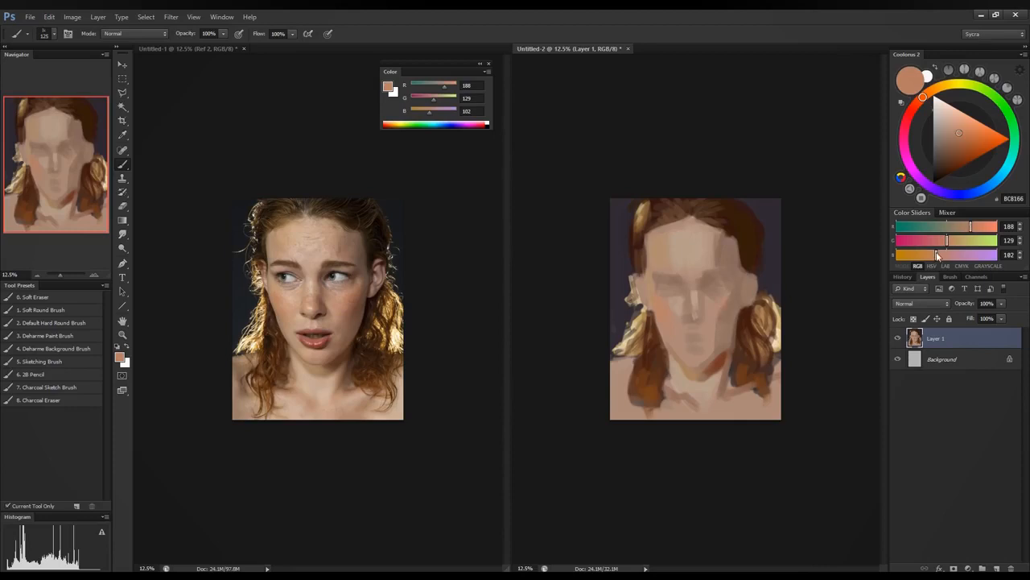
{"action": "left_click_drag", "start_coordinate": [937, 257], "coordinate": [964, 231]}
{"action": "left_click_drag", "start_coordinate": [933, 255], "coordinate": [961, 231]}
{"action": "left_click_drag", "start_coordinate": [739, 294], "coordinate": [734, 304]}
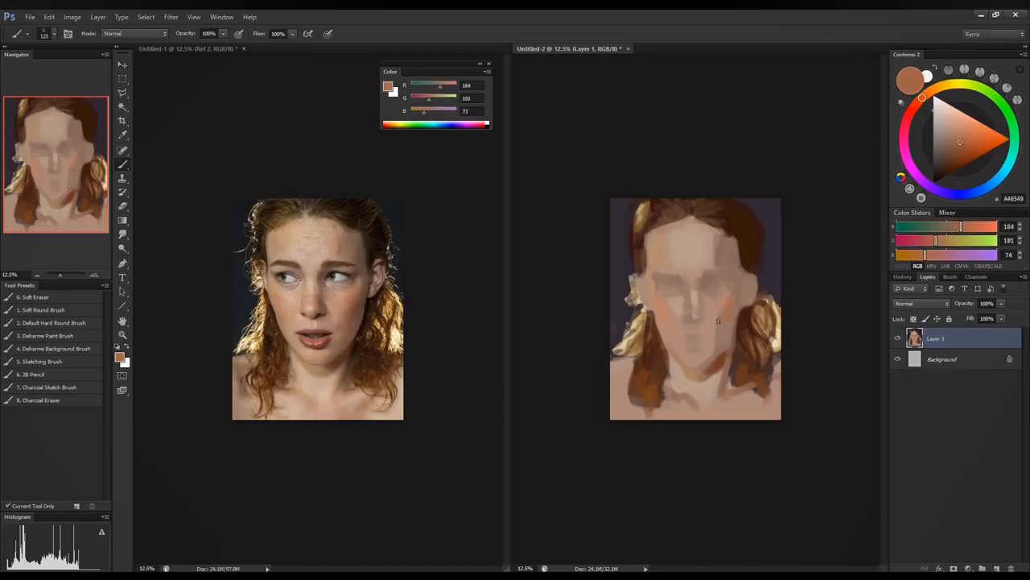
Step: Blend the right cheek blush toward the mouth with sampled tones of RGB 183, 131, 108, 162, 103, 78 and 150, 117, 101
{"action": "left_click", "coordinate": [727, 296], "text": "alt"}
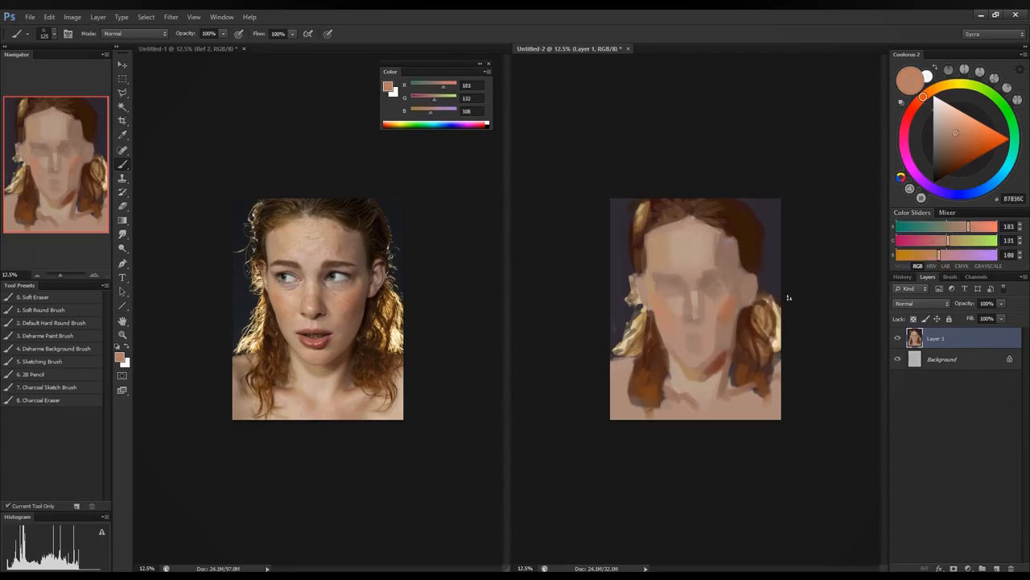
{"action": "left_click", "coordinate": [730, 308], "text": "alt"}
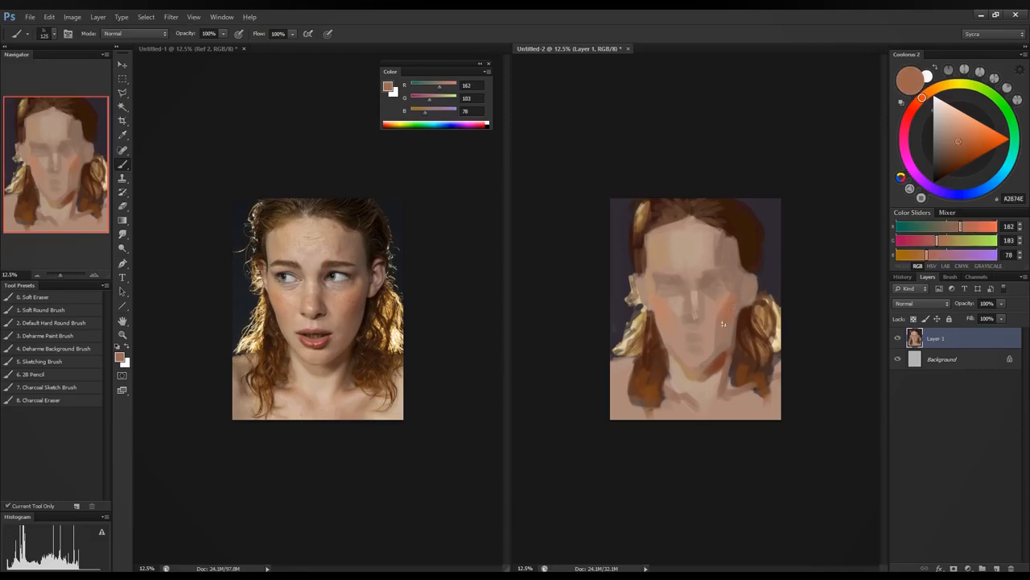
{"action": "left_click", "coordinate": [721, 331], "text": "alt"}
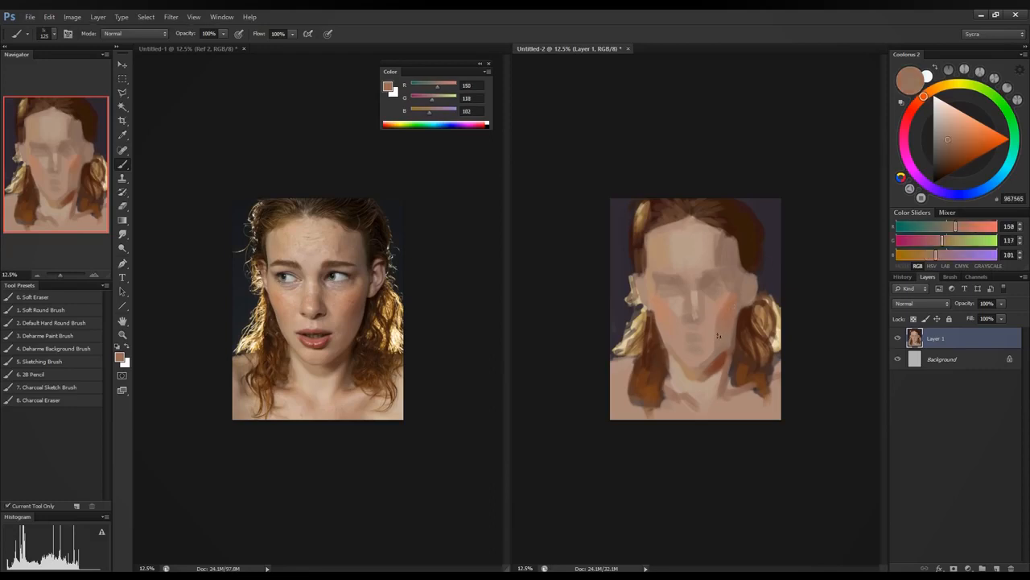
{"action": "left_click_drag", "start_coordinate": [718, 324], "coordinate": [710, 334]}
Step: Reduce the brush size to 90, mix shadow tones of RGB 121, 83, 71 and 103, 80, 75, and shade the right eye socket
{"action": "left_click", "coordinate": [712, 274], "text": "alt"}
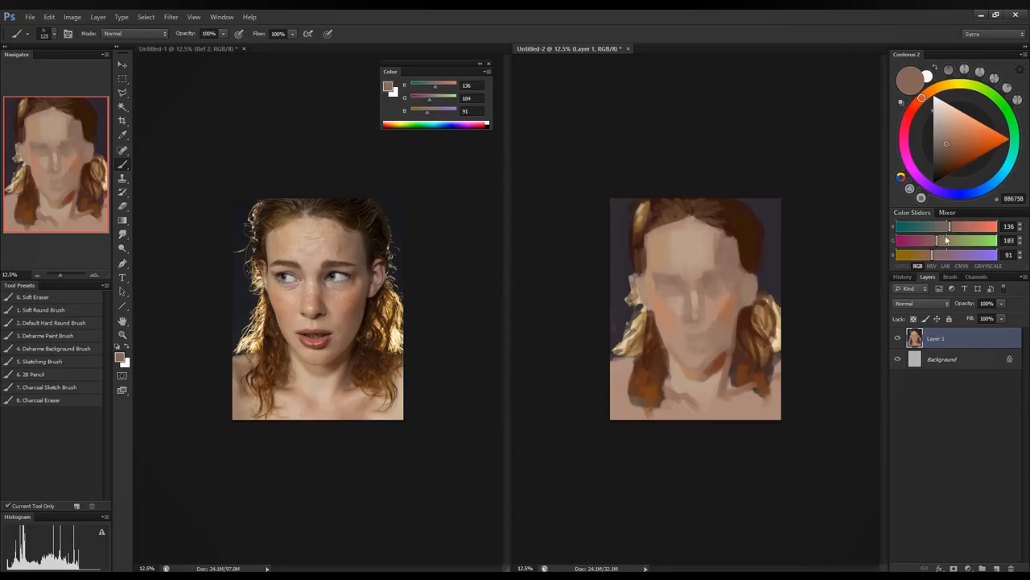
{"action": "left_click", "coordinate": [927, 256]}
{"action": "left_click_drag", "start_coordinate": [927, 258], "coordinate": [925, 257]}
{"action": "left_click", "coordinate": [930, 240]}
{"action": "left_click", "coordinate": [945, 227]}
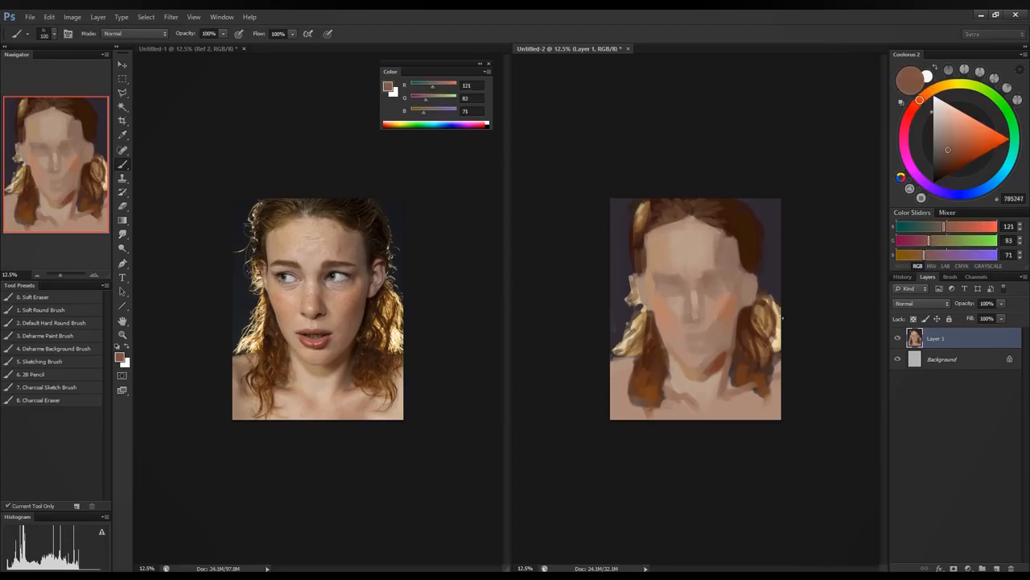
{"action": "key", "text": "bracketleft"}
{"action": "left_click_drag", "start_coordinate": [925, 255], "coordinate": [935, 229]}
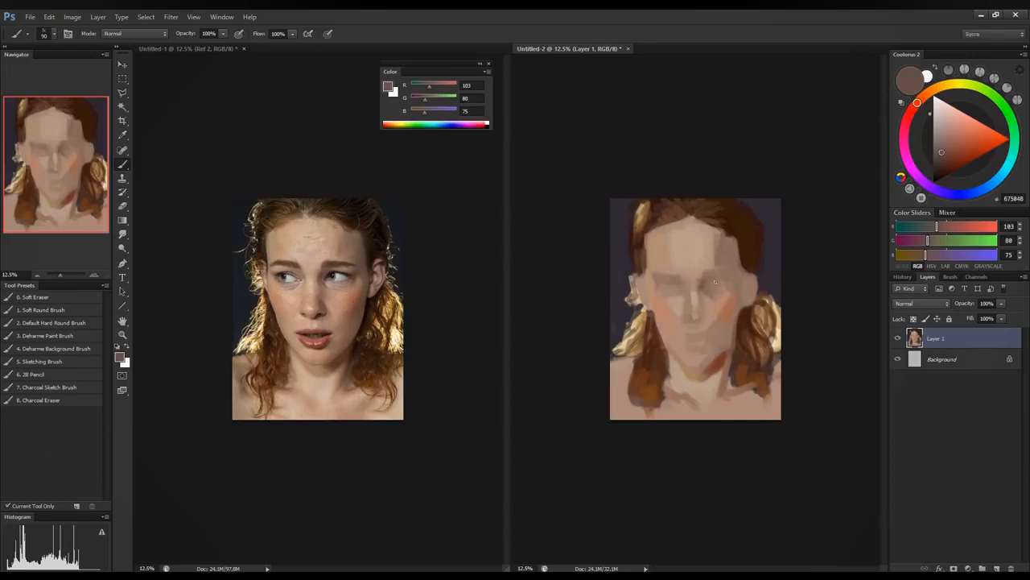
Step: Sample the hair browns, mix an eyebrow colour of RGB 83, 56, 29 and paint both eyebrows
{"action": "left_click", "coordinate": [747, 256], "text": "alt"}
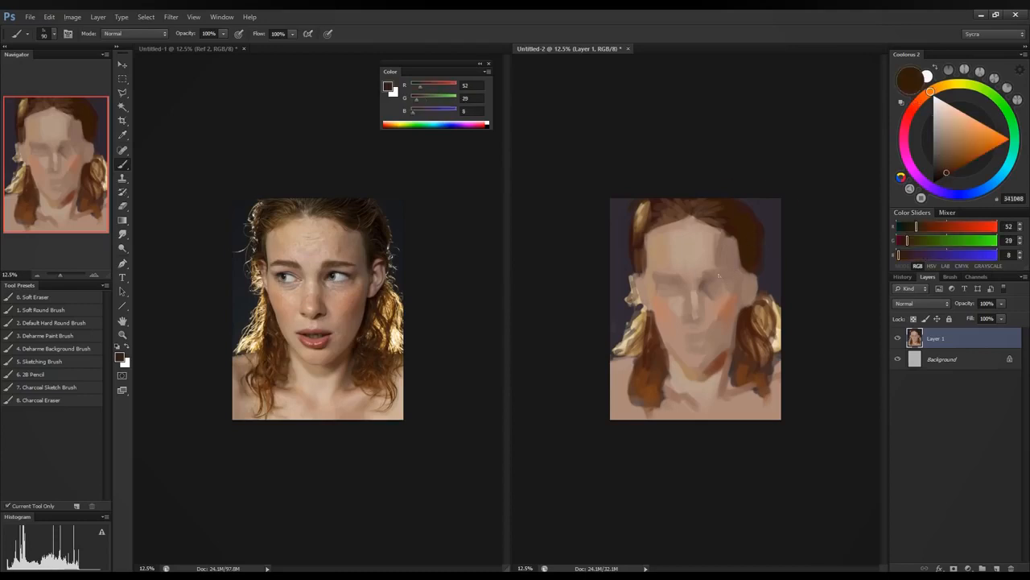
{"action": "left_click", "coordinate": [658, 214], "text": "alt"}
{"action": "left_click", "coordinate": [648, 380], "text": "alt"}
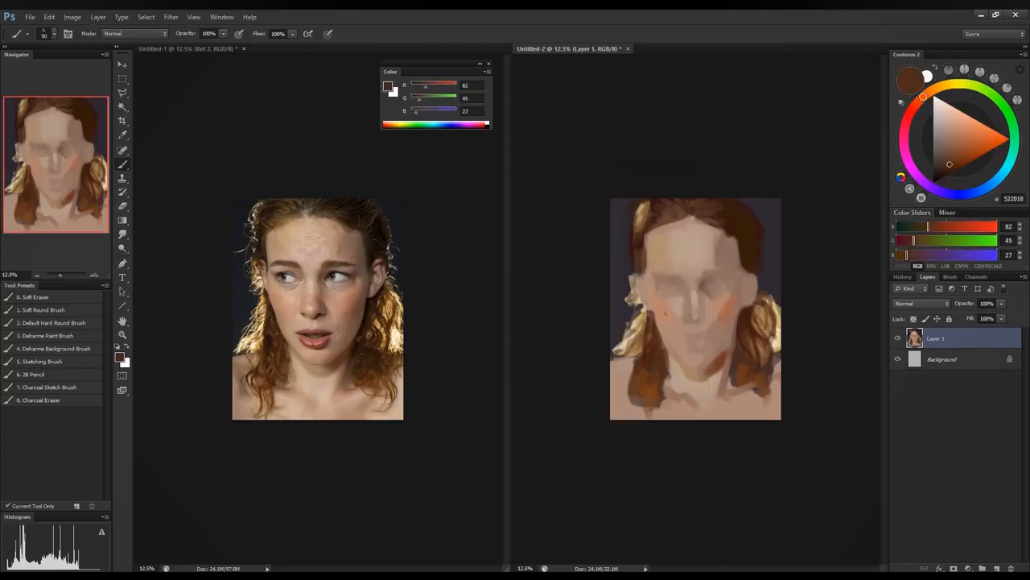
{"action": "left_click", "coordinate": [654, 375], "text": "alt"}
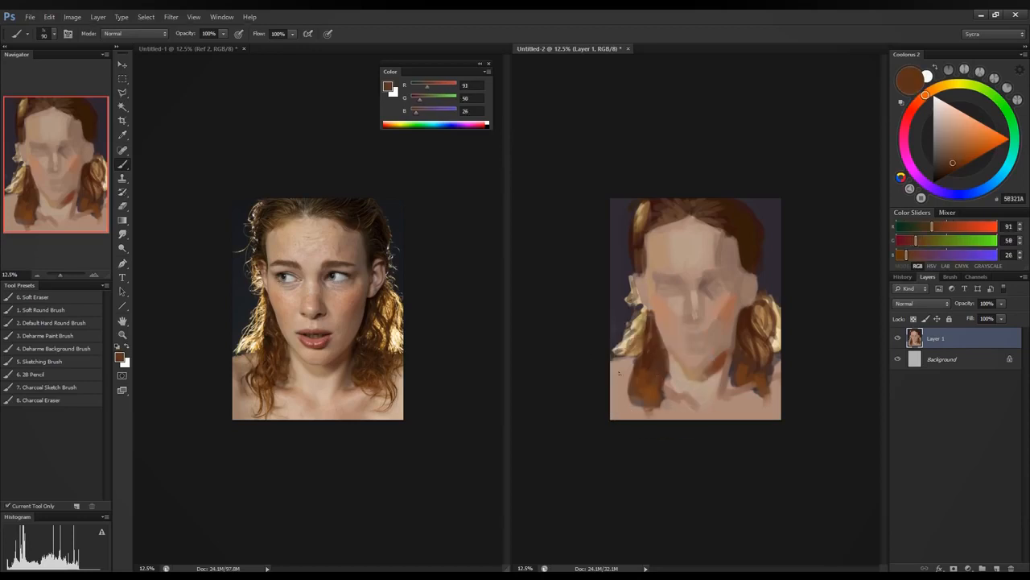
{"action": "left_click", "coordinate": [918, 241]}
{"action": "left_click", "coordinate": [908, 256]}
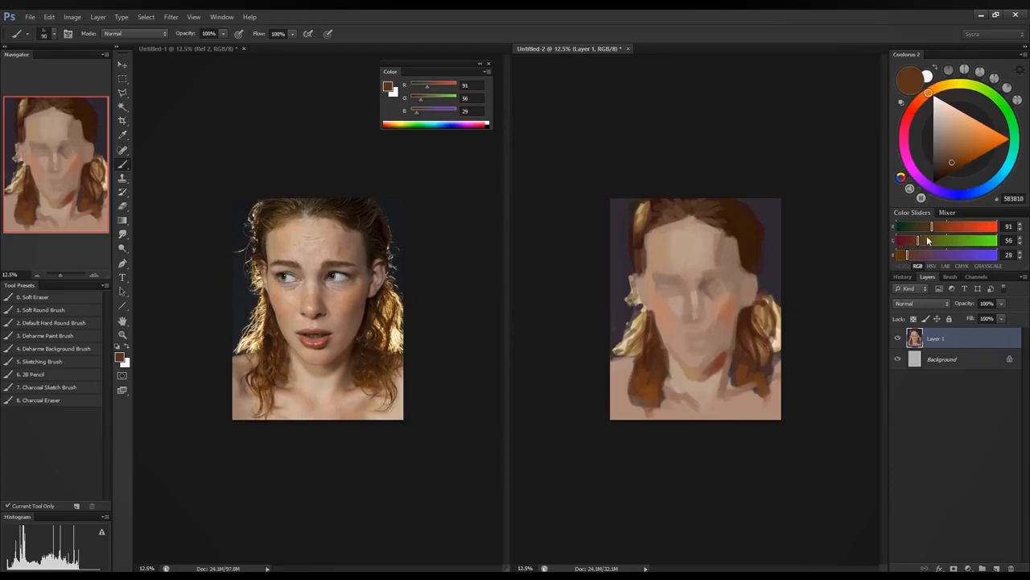
{"action": "left_click", "coordinate": [929, 227]}
{"action": "left_click_drag", "start_coordinate": [651, 270], "coordinate": [684, 280]}
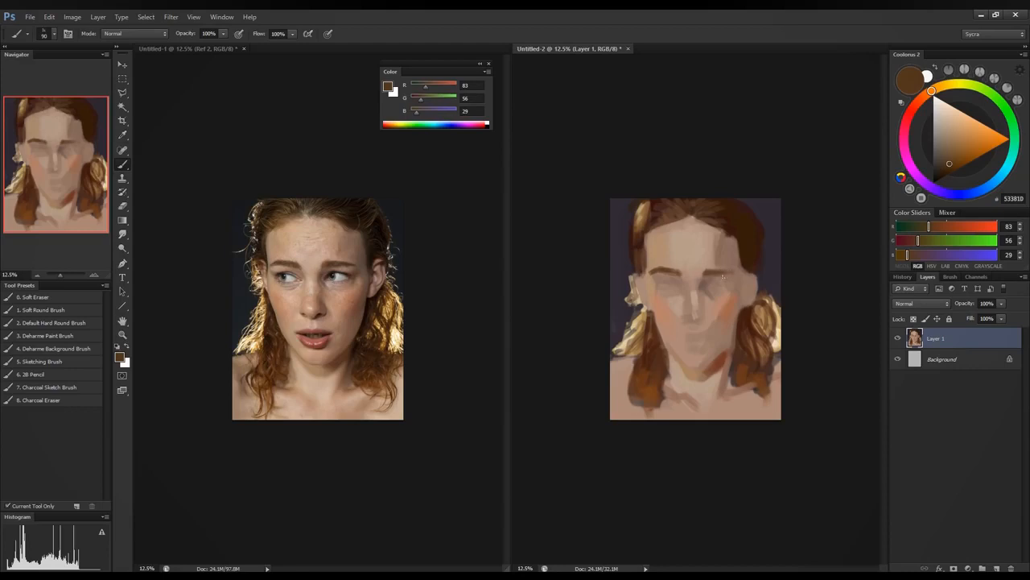
Step: Refine the eyebrow edges with sampled skin tones of RGB 140, 108, 95 and 181, 159, 137, and darken the right brow with RGB 68, 31, 19
{"action": "left_click", "coordinate": [725, 267], "text": "alt"}
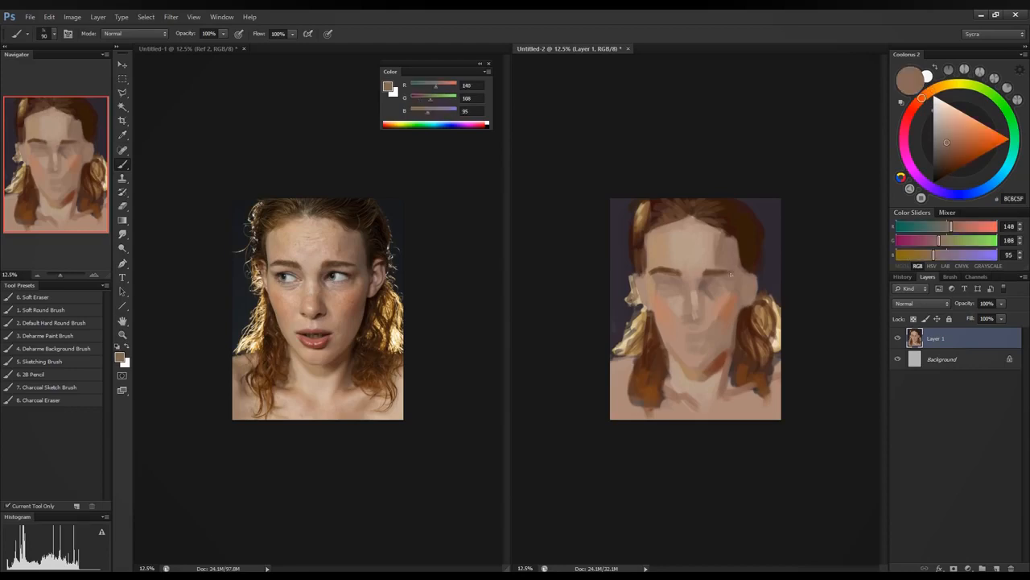
{"action": "left_click", "coordinate": [721, 277], "text": "alt"}
{"action": "left_click", "coordinate": [744, 332], "text": "alt"}
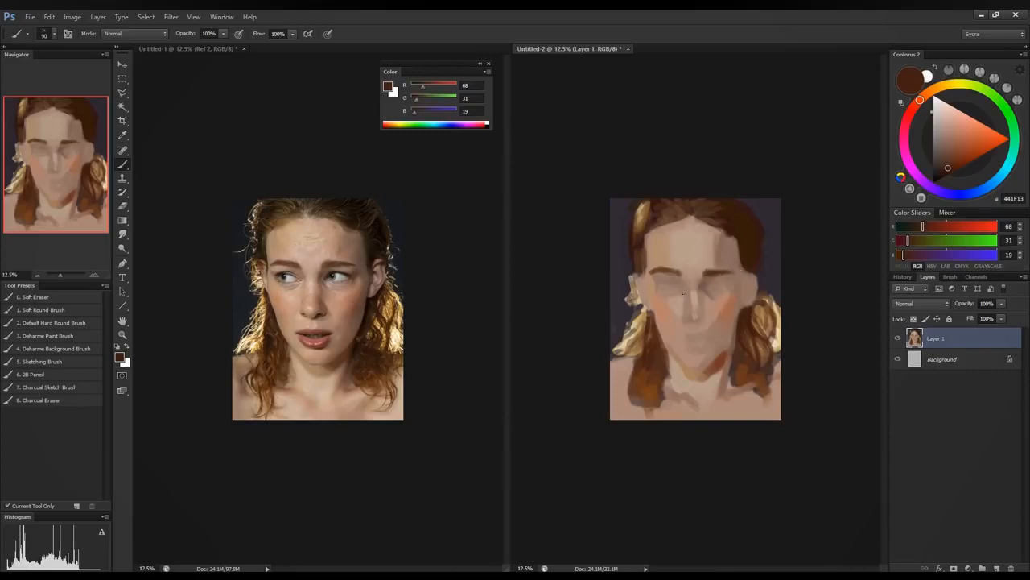
{"action": "left_click", "coordinate": [687, 255], "text": "alt"}
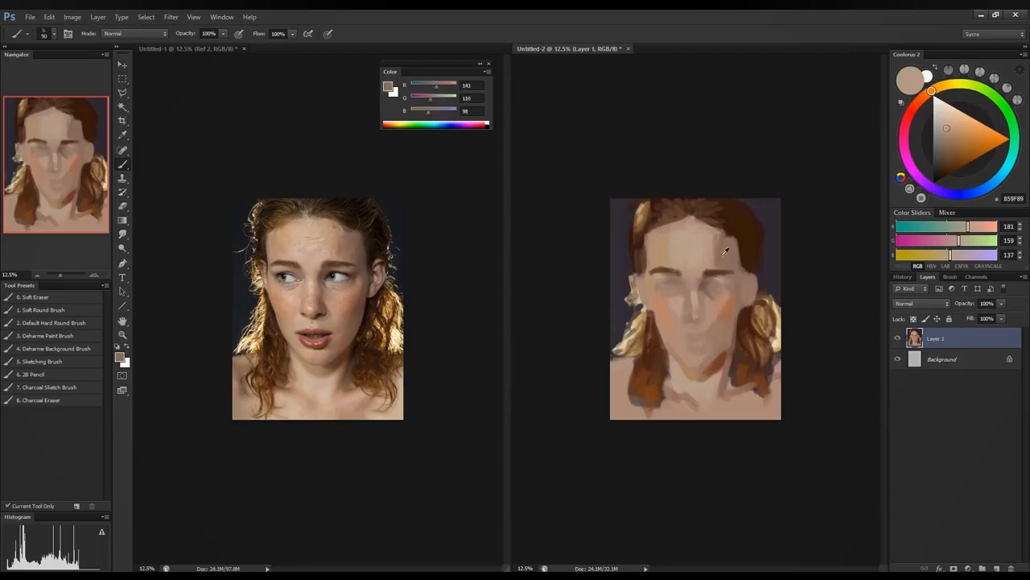
{"action": "left_click", "coordinate": [737, 265], "text": "alt"}
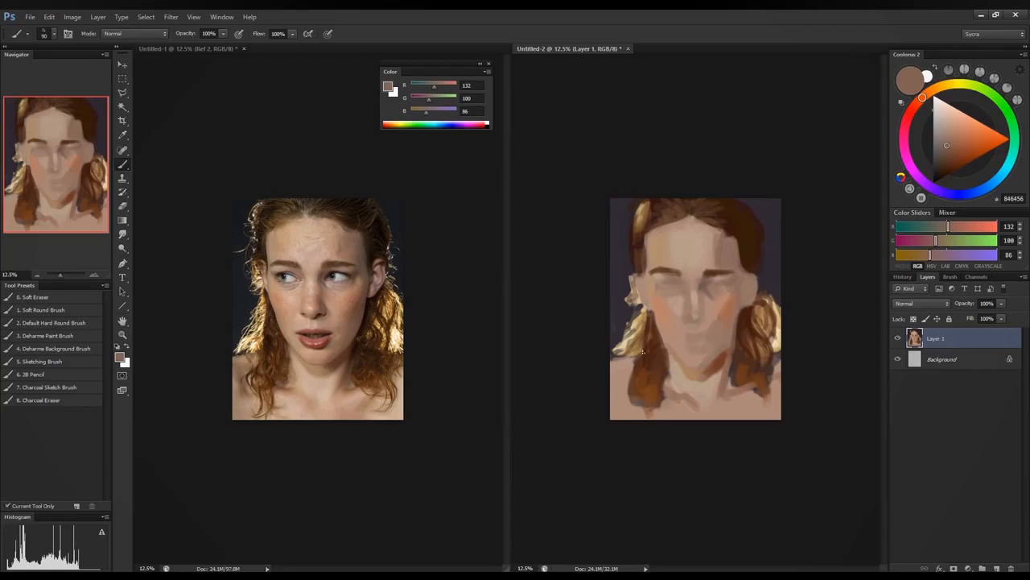
Step: Darken the outer corner of the right eye socket with sampled tones of RGB 68, 30, 19, 106, 72, 59 and 133, 102, 88
{"action": "left_click", "coordinate": [748, 313], "text": "alt"}
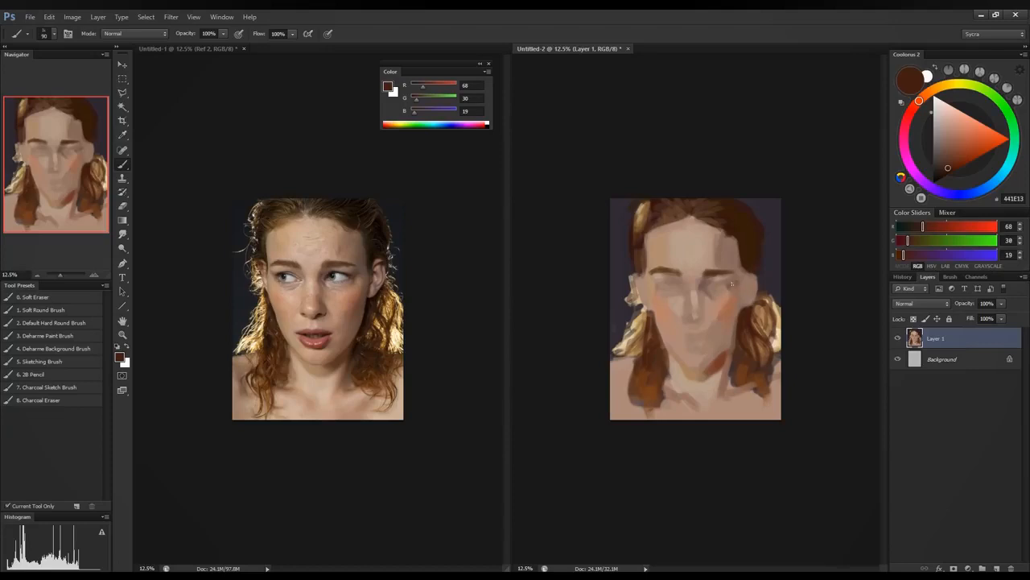
{"action": "left_click", "coordinate": [737, 280], "text": "alt"}
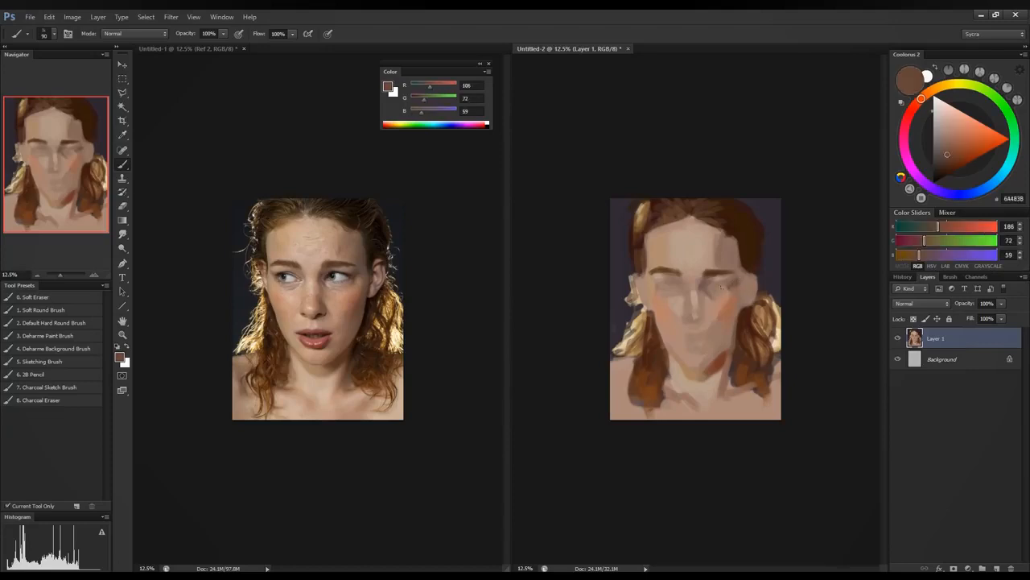
{"action": "left_click", "coordinate": [733, 278], "text": "alt"}
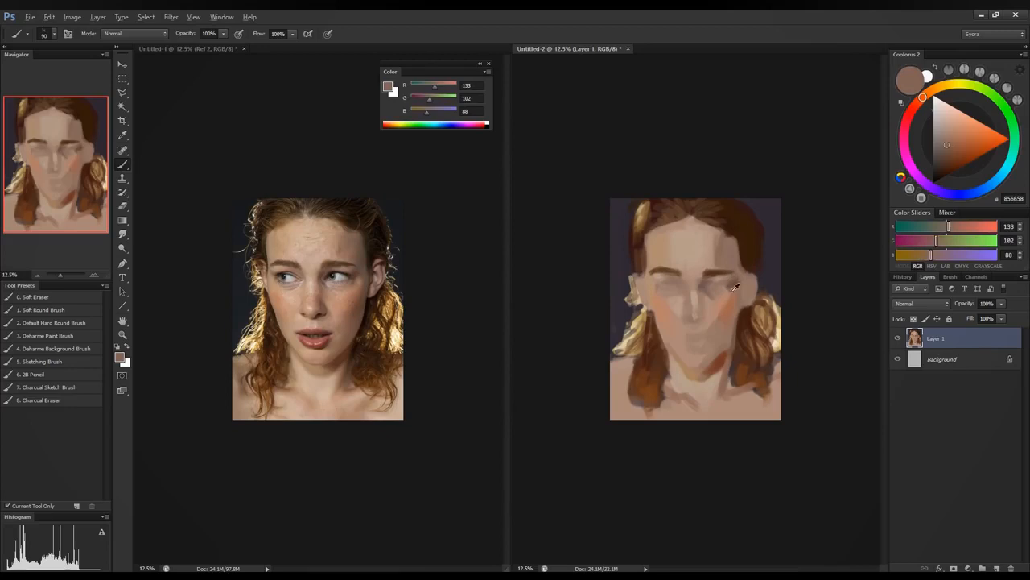
{"action": "left_click", "coordinate": [742, 283], "text": "alt"}
{"action": "left_click", "coordinate": [741, 279], "text": "alt"}
Step: Soften the outer edge of the right cheek down to the jaw with sampled tones of RGB 139, 108, 93 and 160, 103, 77
{"action": "left_click", "coordinate": [742, 298], "text": "alt"}
{"action": "left_click_drag", "start_coordinate": [740, 307], "coordinate": [736, 335]}
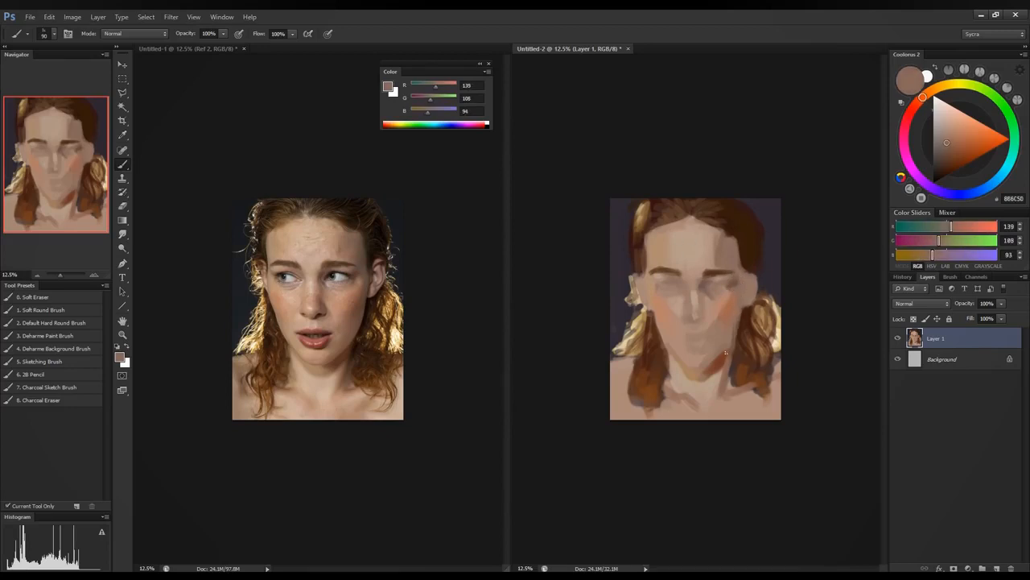
{"action": "left_click", "coordinate": [733, 305], "text": "alt"}
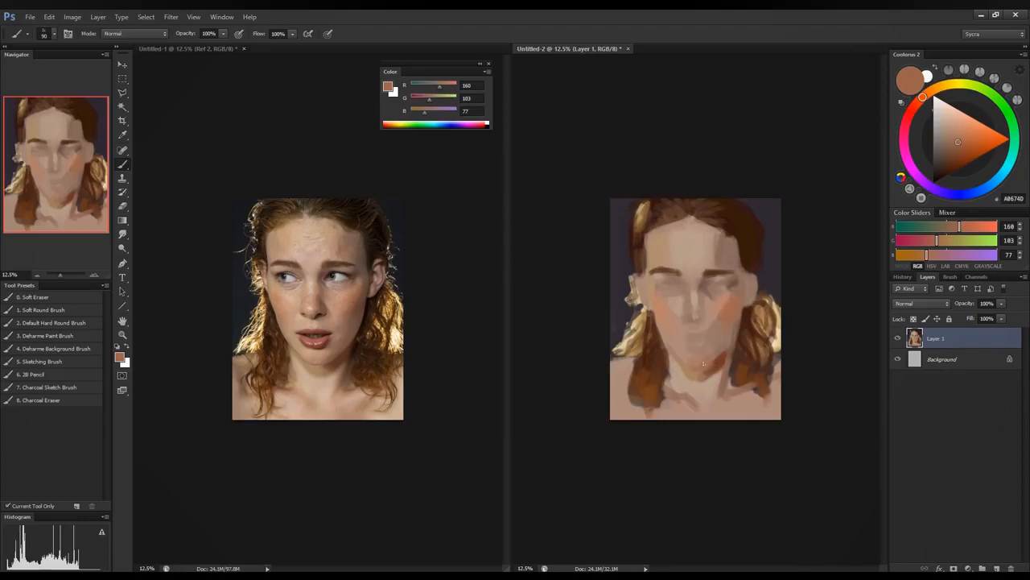
Step: Flip both the painting and the Ref 2 reference image horizontally
{"action": "key", "text": "ctrl+shift+h"}
{"action": "left_click", "coordinate": [210, 50]}
{"action": "key", "text": "ctrl+shift+h"}
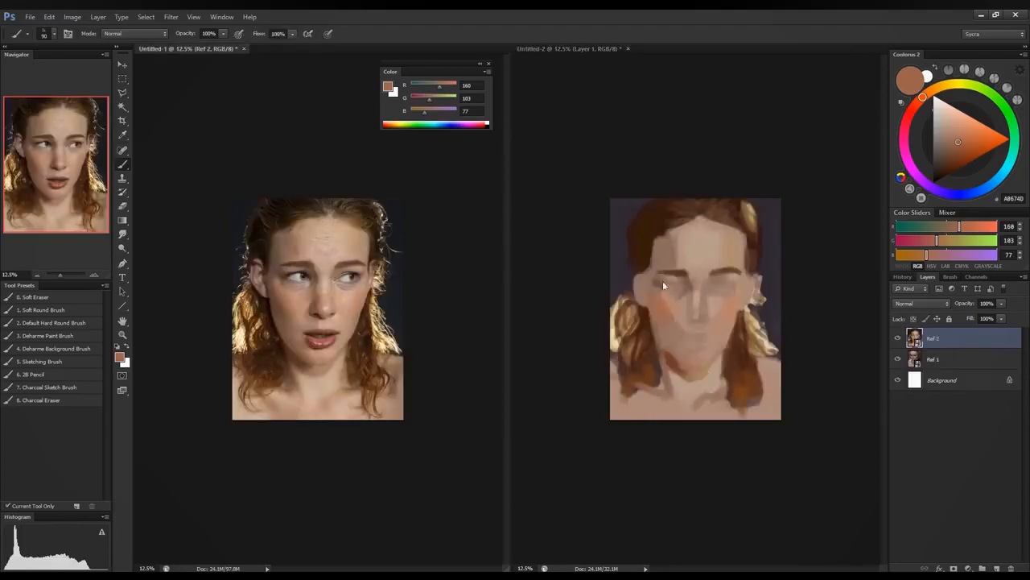
Step: Return to the painting and blend the shadowed side of the cheek with sampled skin tones such as RGB 128, 97, 83
{"action": "left_click", "coordinate": [662, 303], "text": "alt"}
{"action": "left_click", "coordinate": [659, 325], "text": "alt"}
{"action": "left_click", "coordinate": [655, 335]}
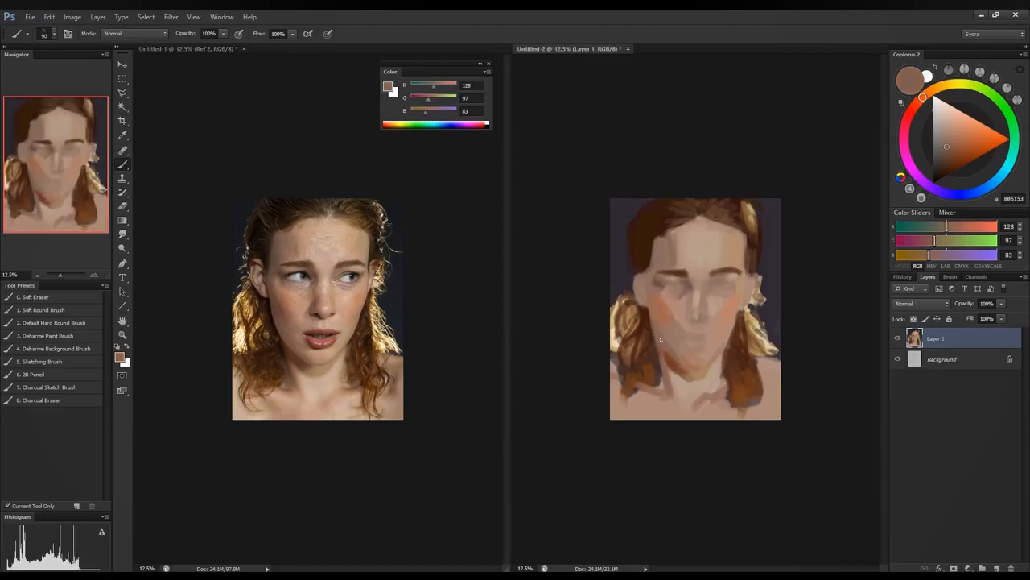
{"action": "left_click", "coordinate": [658, 309], "text": "alt"}
Step: Reshape the ear on the shadowed side of the face with the sampled skin tone RGB 147, 114, 99
{"action": "left_click", "coordinate": [652, 276], "text": "alt"}
{"action": "left_click", "coordinate": [641, 317], "text": "alt"}
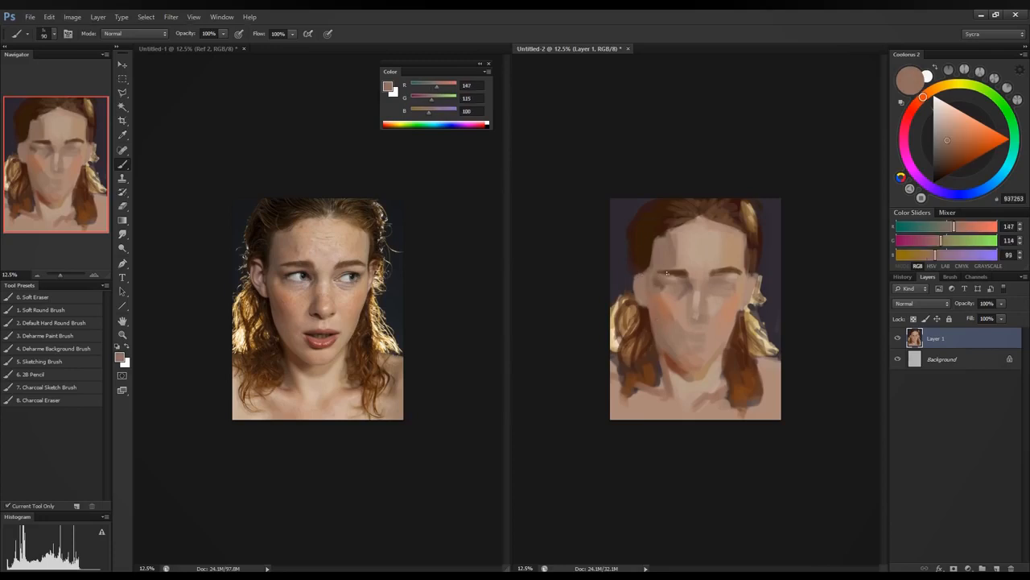
{"action": "left_click_drag", "start_coordinate": [632, 273], "coordinate": [642, 279]}
{"action": "left_click_drag", "start_coordinate": [642, 268], "coordinate": [640, 272]}
{"action": "left_click_drag", "start_coordinate": [632, 272], "coordinate": [637, 297]}
Step: Sample the dark hair brown, mix RGB 41, 18, 9 and paint dark strands at brush size 50 on the crown and beside the shadowed cheek
{"action": "left_click", "coordinate": [642, 247], "text": "alt"}
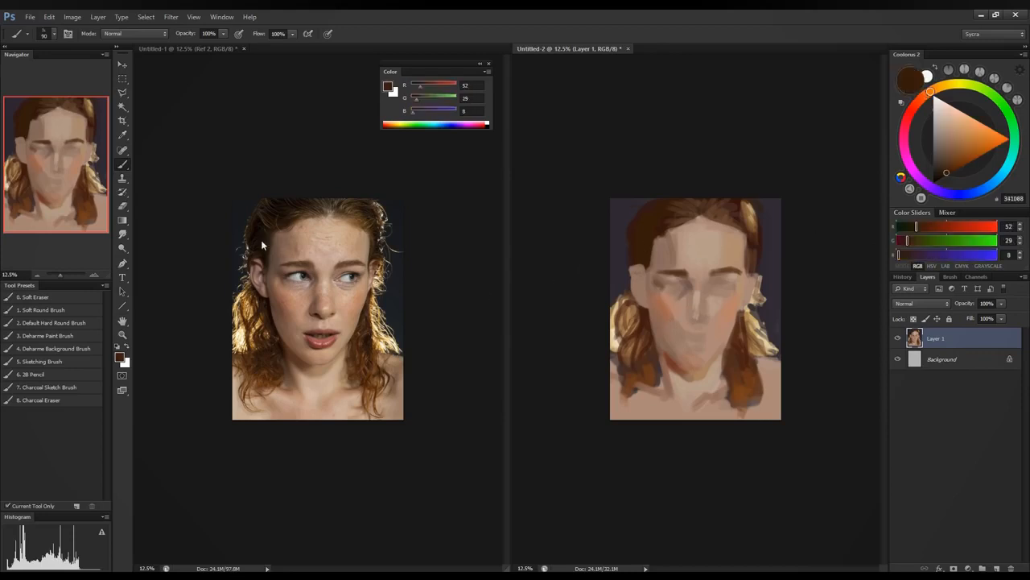
{"action": "left_click", "coordinate": [648, 249], "text": "alt"}
{"action": "left_click_drag", "start_coordinate": [908, 240], "coordinate": [911, 228]}
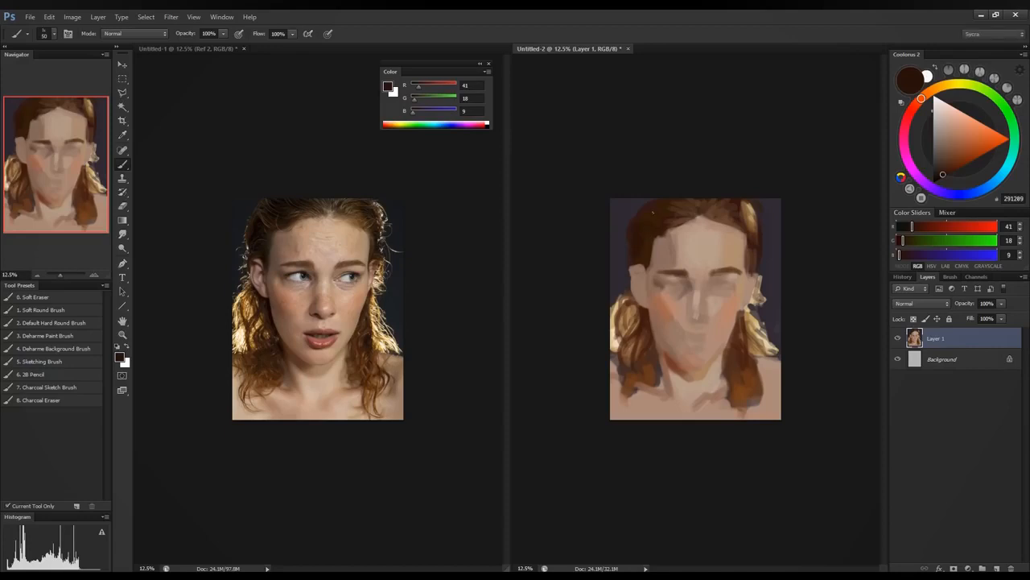
{"action": "left_click_drag", "start_coordinate": [675, 211], "coordinate": [695, 202]}
{"action": "left_click_drag", "start_coordinate": [649, 324], "coordinate": [659, 363]}
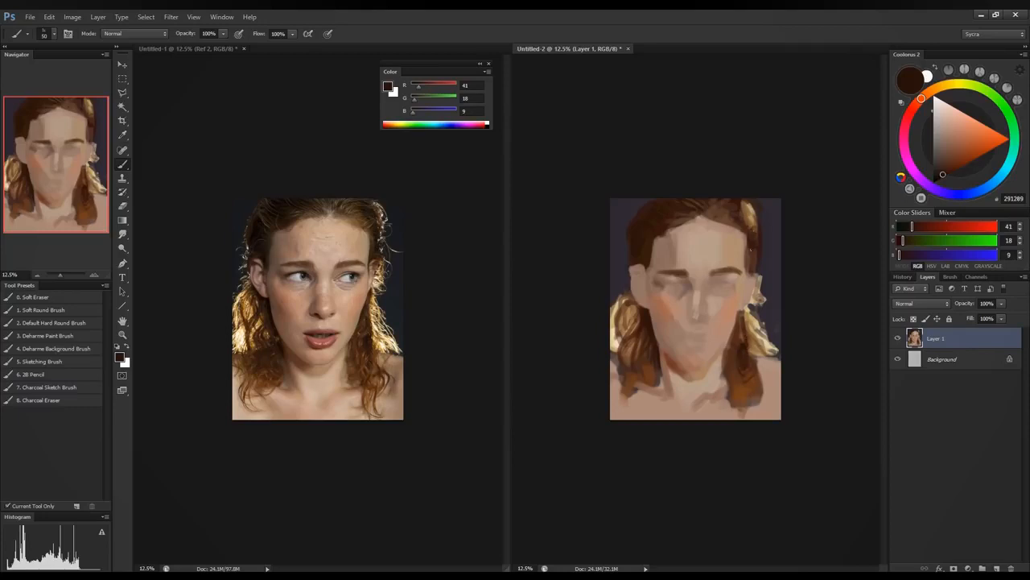
Step: Refine the hairline at the lit temple with dark brown, sampled RGB 173, 140, 114 and a mixed skin tone of RGB 175, 151, 117
{"action": "left_click_drag", "start_coordinate": [744, 233], "coordinate": [746, 247]}
{"action": "left_click", "coordinate": [746, 240], "text": "alt"}
{"action": "left_click_drag", "start_coordinate": [746, 230], "coordinate": [750, 239]}
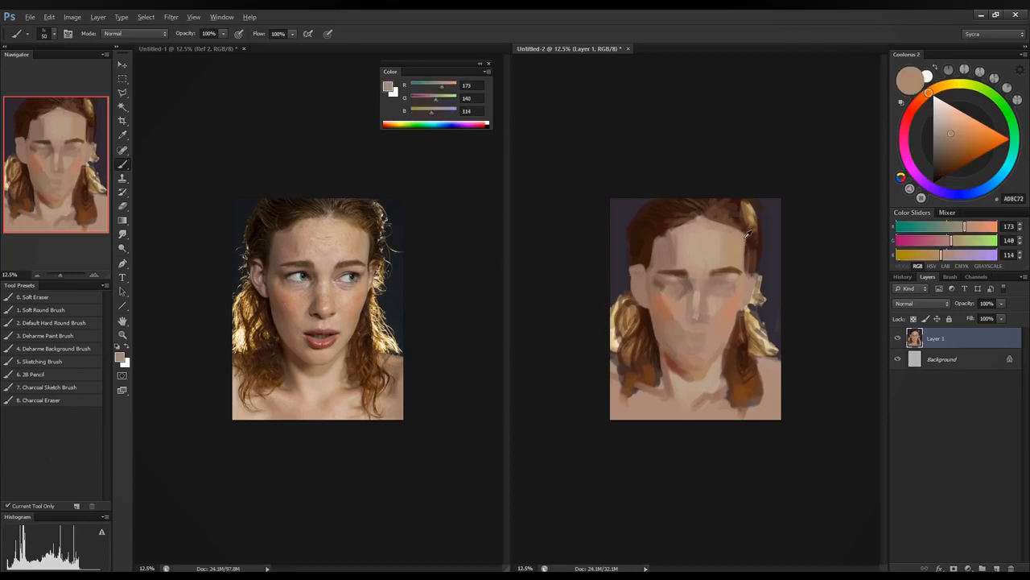
{"action": "left_click", "coordinate": [749, 236], "text": "alt"}
{"action": "left_click", "coordinate": [749, 234], "text": "alt"}
{"action": "mouse_move", "coordinate": [967, 229]}
{"action": "left_mouse_down"}
{"action": "mouse_move", "coordinate": [957, 240]}
{"action": "mouse_move", "coordinate": [966, 228]}
{"action": "left_mouse_up"}
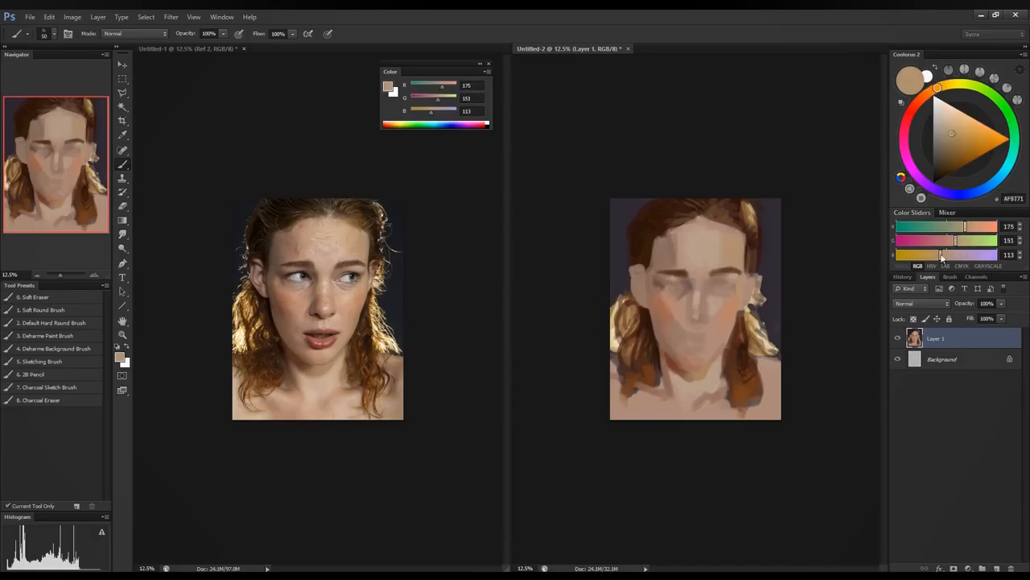
{"action": "left_click_drag", "start_coordinate": [941, 255], "coordinate": [943, 255]}
{"action": "left_click_drag", "start_coordinate": [746, 259], "coordinate": [746, 273]}
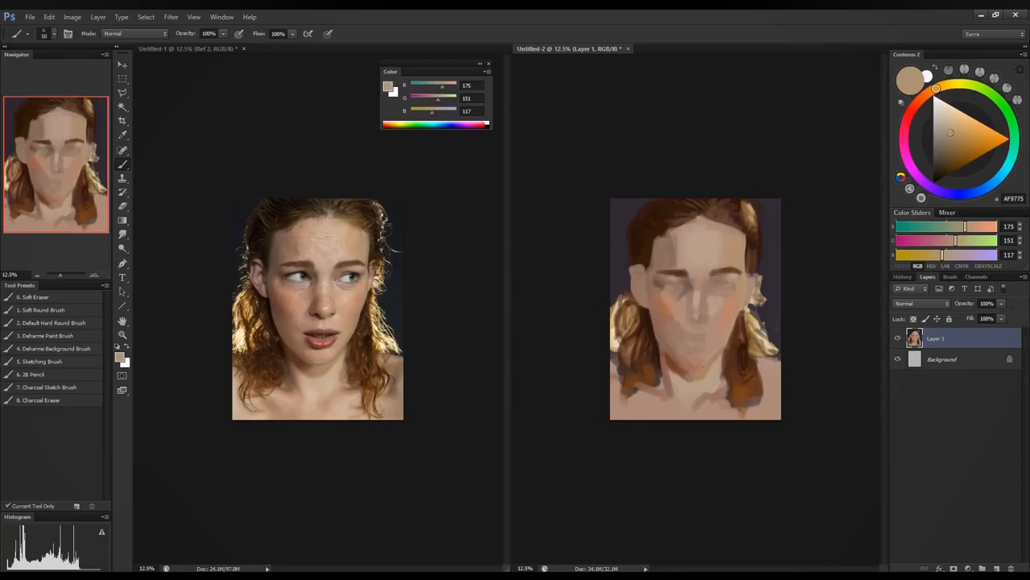
Step: Blend the chin with sampled skin tones of RGB 163, 113, 89 and 169, 135, 119
{"action": "left_click", "coordinate": [694, 365], "text": "alt"}
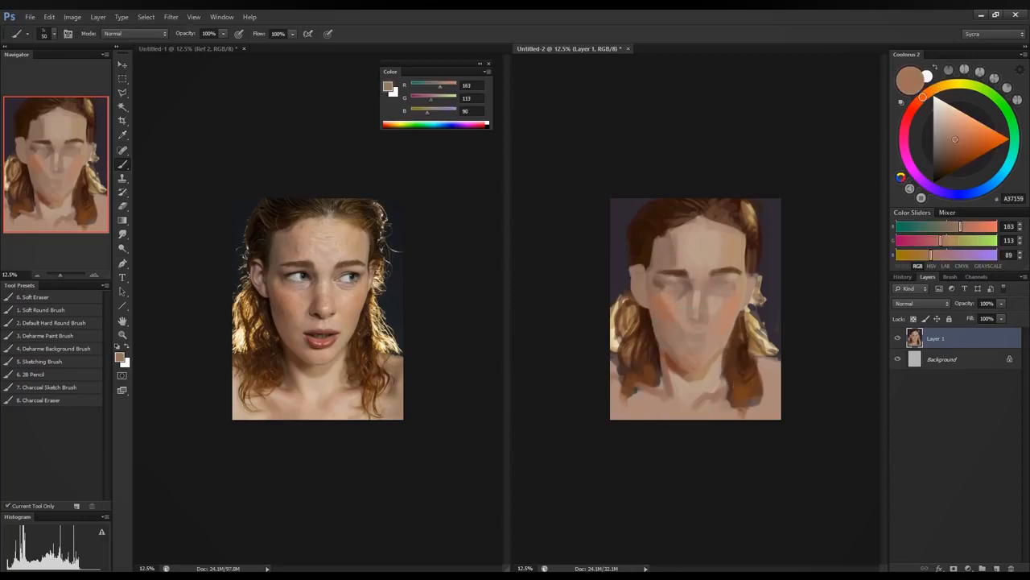
{"action": "left_click", "coordinate": [699, 359], "text": "alt"}
{"action": "left_click", "coordinate": [706, 347], "text": "alt"}
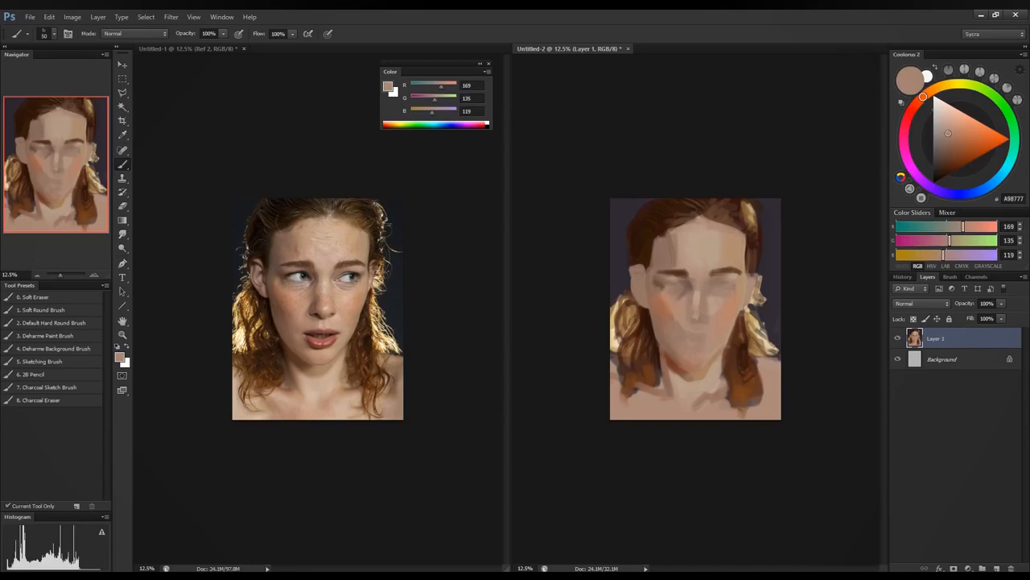
Step: Shape the shadow under the jaw with sampled tones of RGB 117, 63, 44, 147, 112, 91, 116, 59, 40 and 123, 73, 53
{"action": "left_click", "coordinate": [683, 369], "text": "alt"}
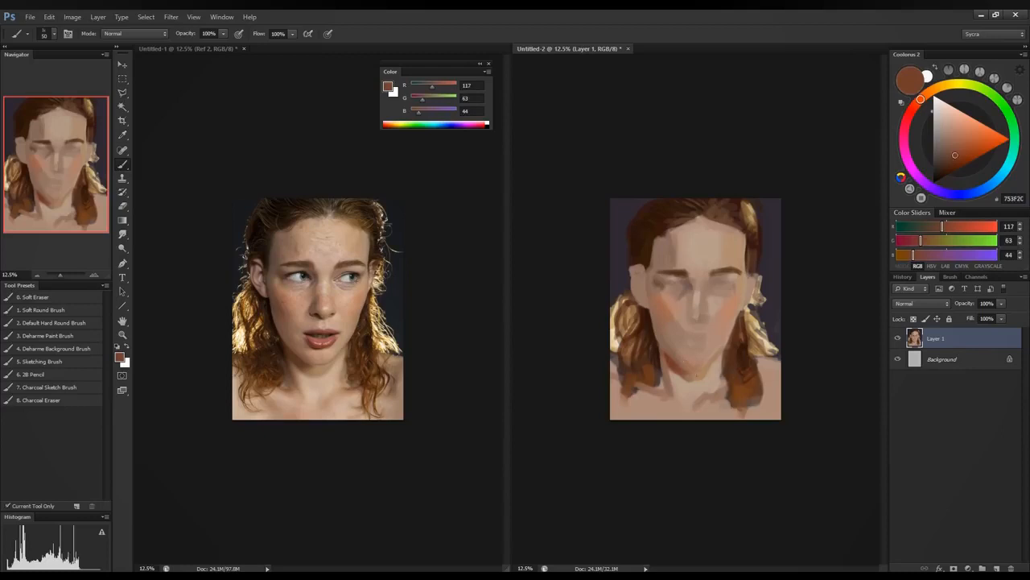
{"action": "left_click", "coordinate": [692, 379], "text": "alt"}
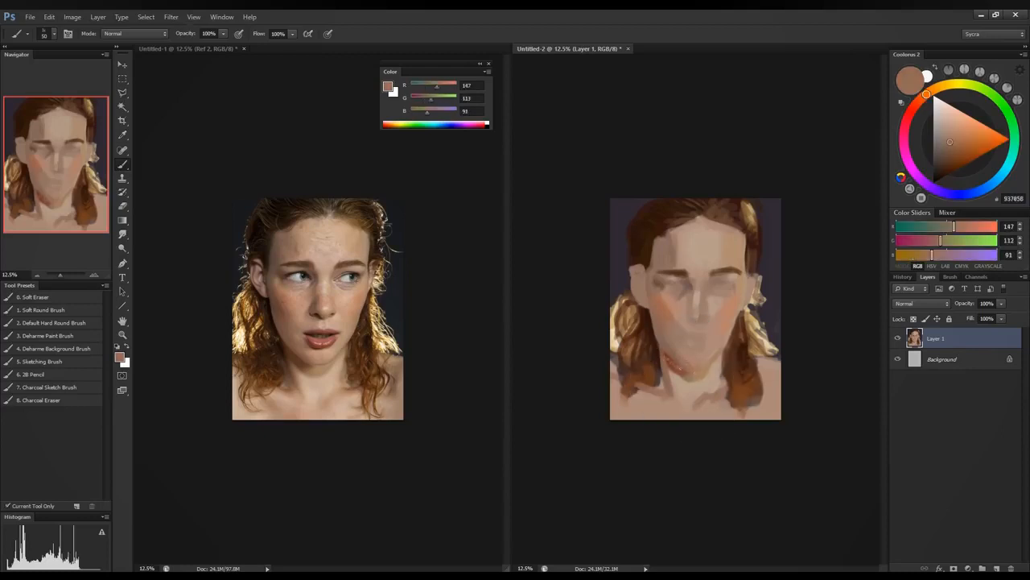
{"action": "left_click", "coordinate": [672, 366], "text": "alt"}
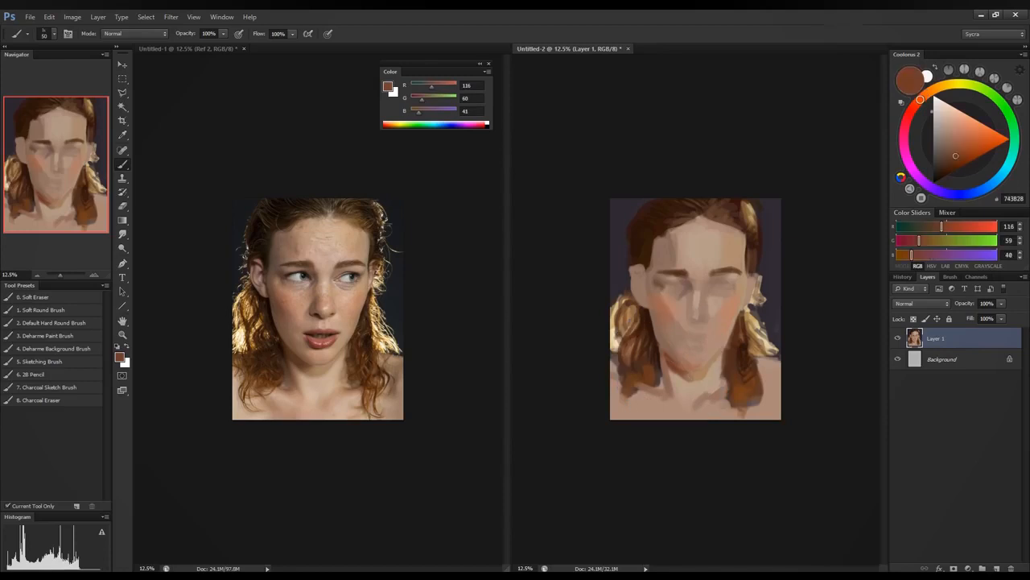
{"action": "left_click", "coordinate": [684, 388], "text": "alt"}
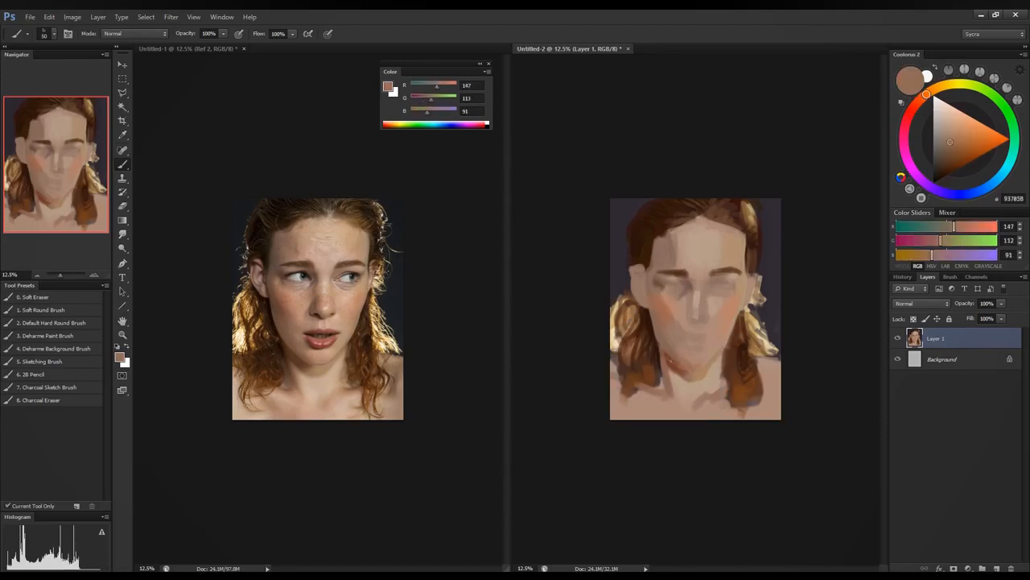
{"action": "left_click", "coordinate": [677, 358], "text": "alt"}
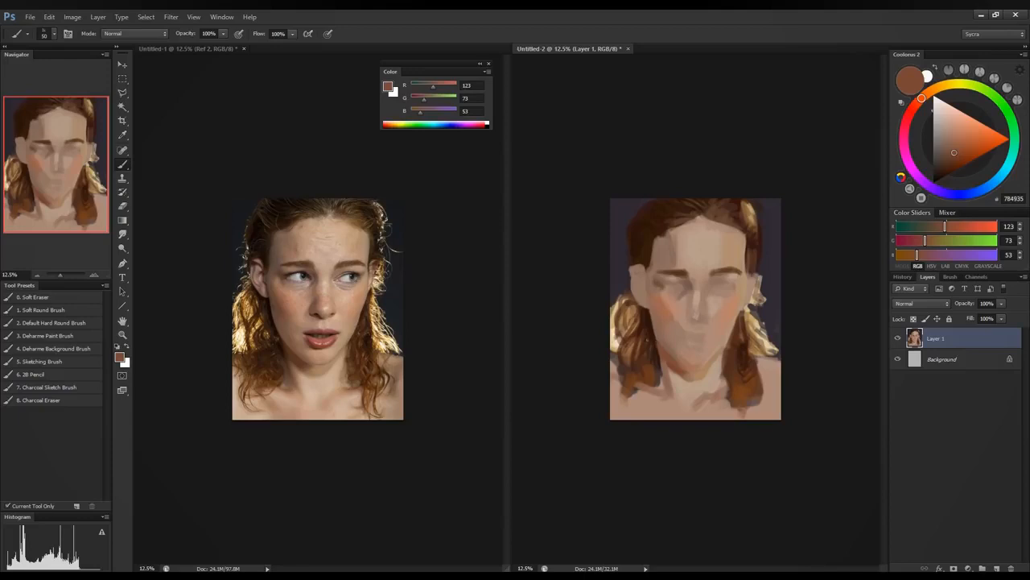
Step: Refine the shadow where jaw, hair and neck meet with sampled tones of RGB 43, 19, 10, 122, 72, 52 and 143, 101, 84
{"action": "left_click", "coordinate": [651, 331], "text": "alt"}
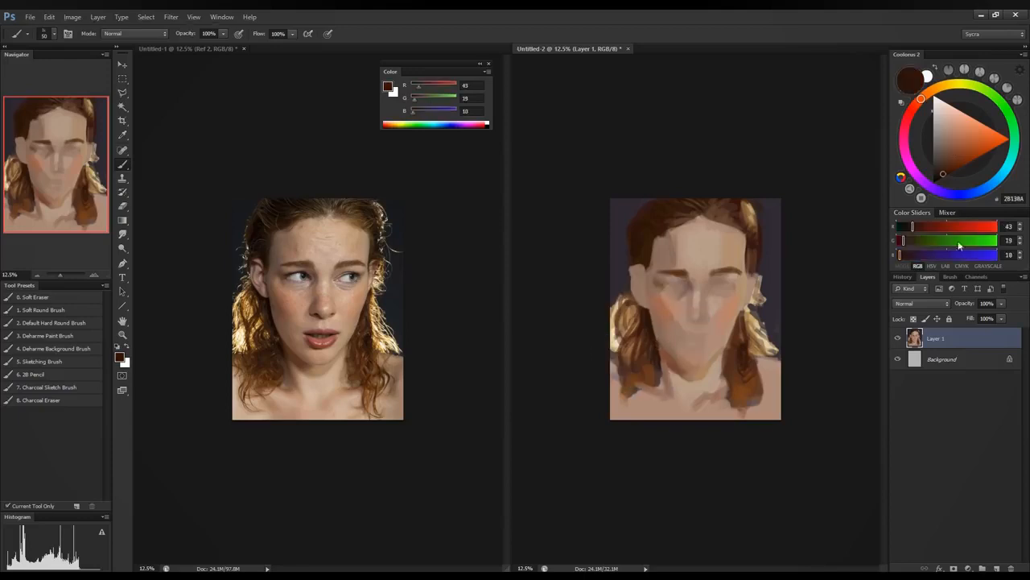
{"action": "left_click", "coordinate": [675, 355], "text": "alt"}
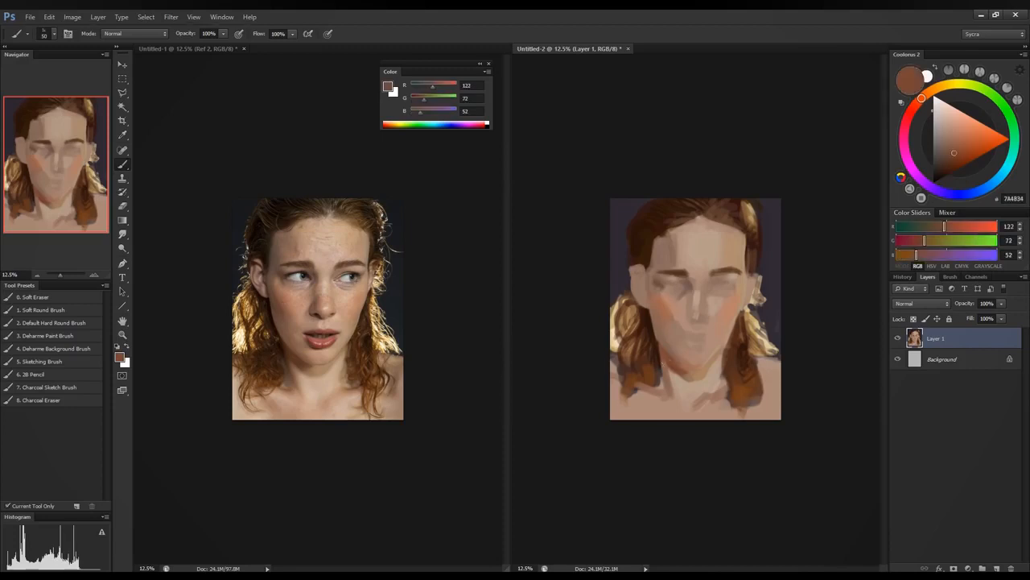
{"action": "left_click", "coordinate": [673, 366], "text": "alt"}
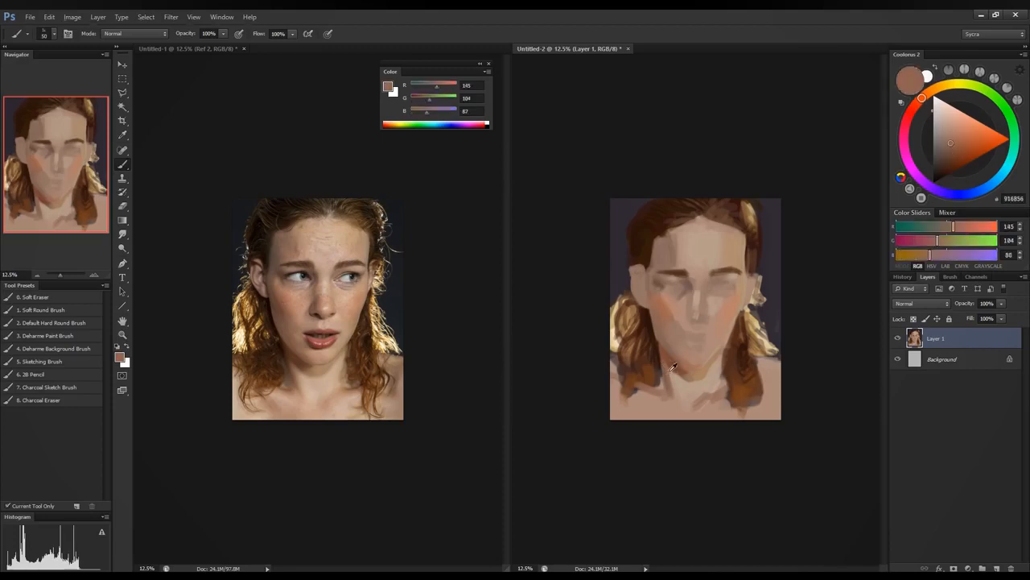
{"action": "left_click", "coordinate": [671, 368], "text": "alt"}
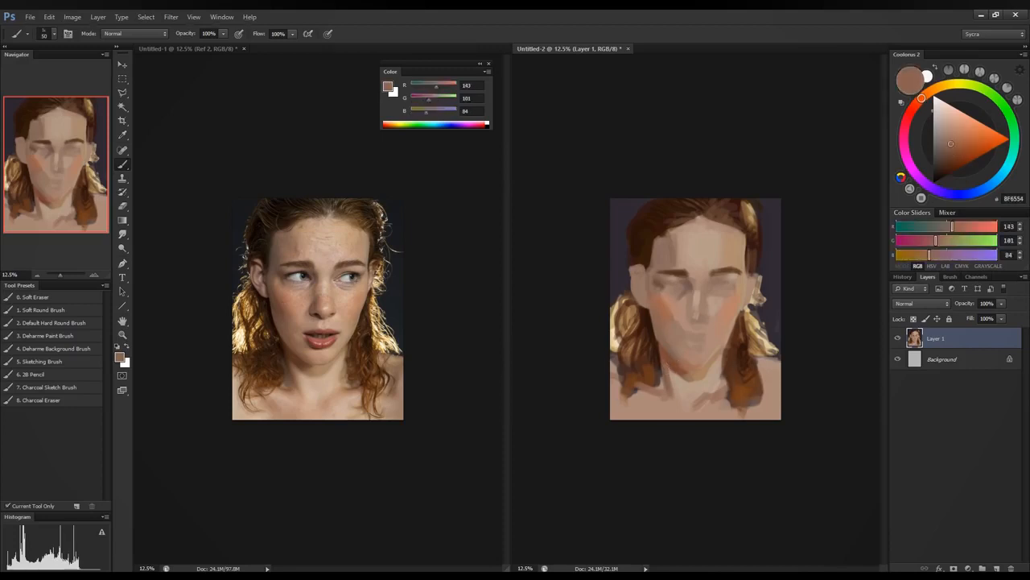
Step: Blend the shadowed side of the neck into the jawline with sampled RGB 174, 141, 125, 152, 113, 96, 120, 68, 48 and 179, 155, 135
{"action": "left_click", "coordinate": [680, 378], "text": "alt"}
{"action": "left_click", "coordinate": [681, 391], "text": "alt"}
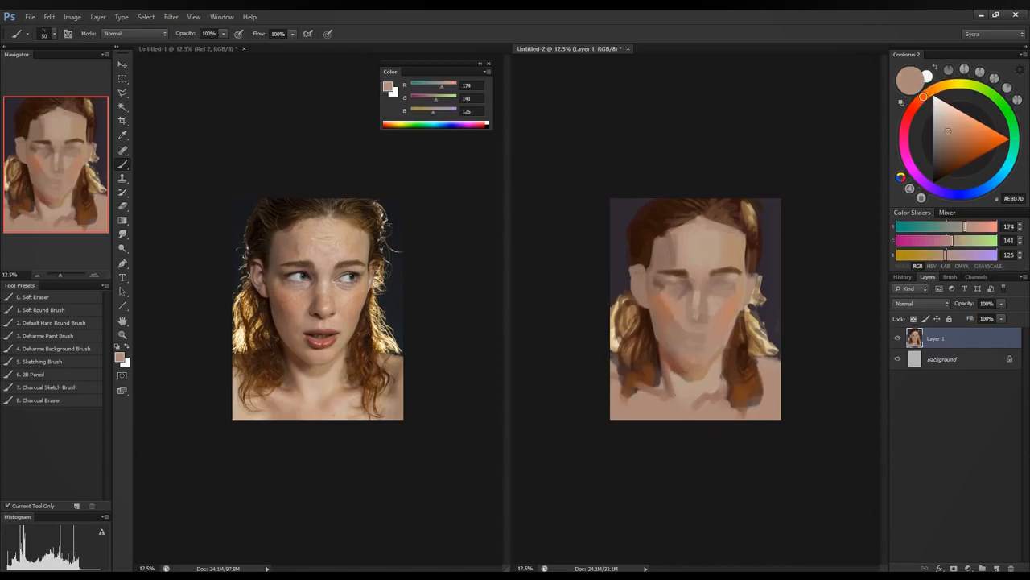
{"action": "left_click", "coordinate": [676, 369], "text": "alt"}
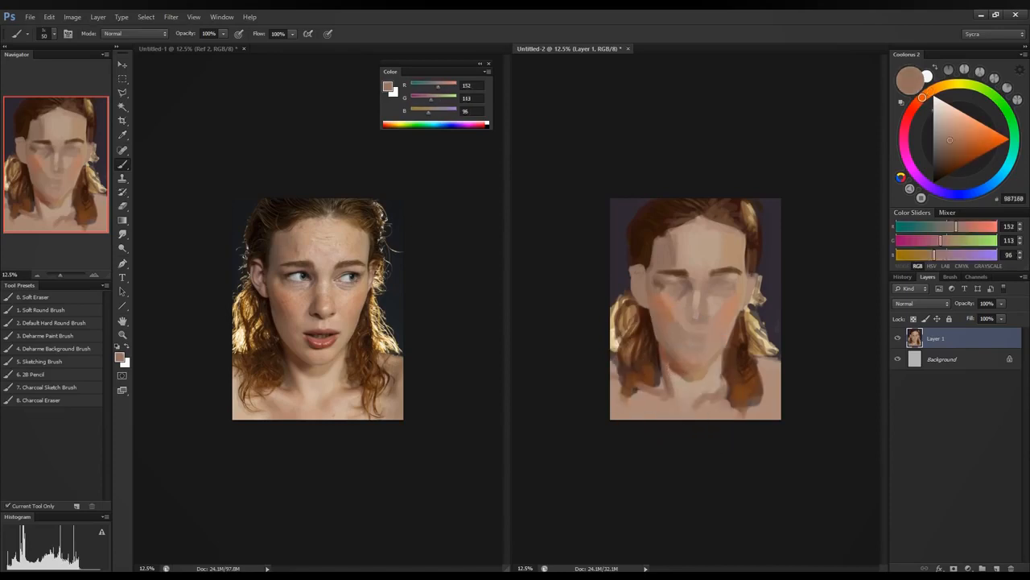
{"action": "left_click", "coordinate": [665, 368], "text": "alt"}
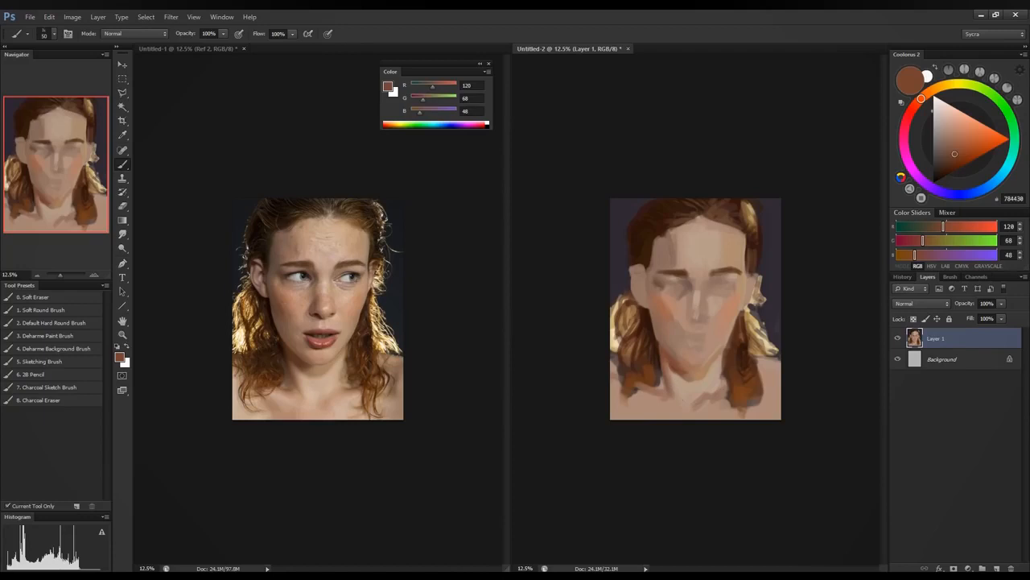
{"action": "left_click", "coordinate": [681, 362], "text": "alt"}
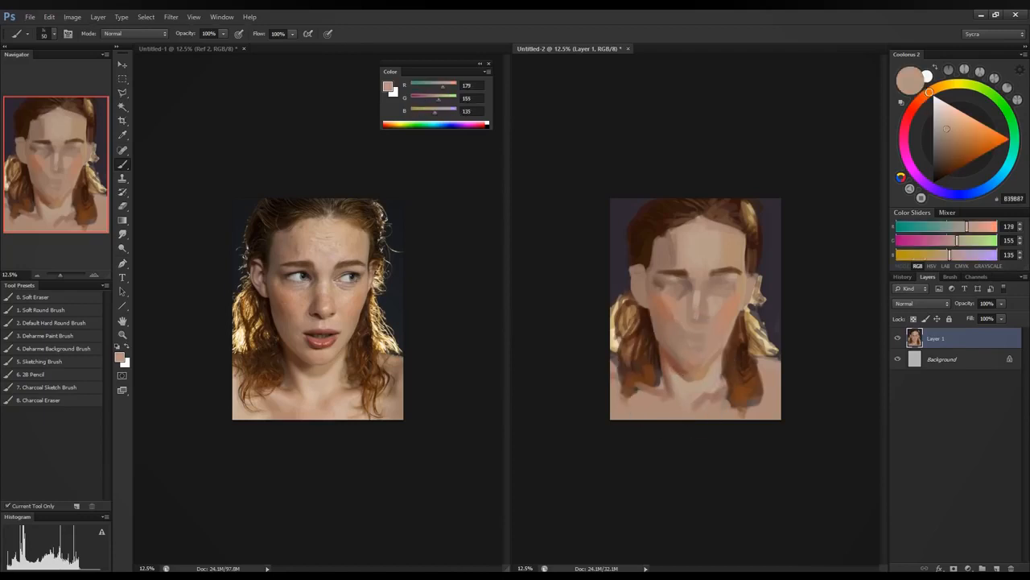
Step: Clean up the underside of the chin with sampled tones of RGB 166, 129, 95 and 142, 94, 70
{"action": "left_click", "coordinate": [701, 370], "text": "alt"}
{"action": "left_click_drag", "start_coordinate": [706, 367], "coordinate": [697, 374]}
{"action": "left_click", "coordinate": [698, 374], "text": "alt"}
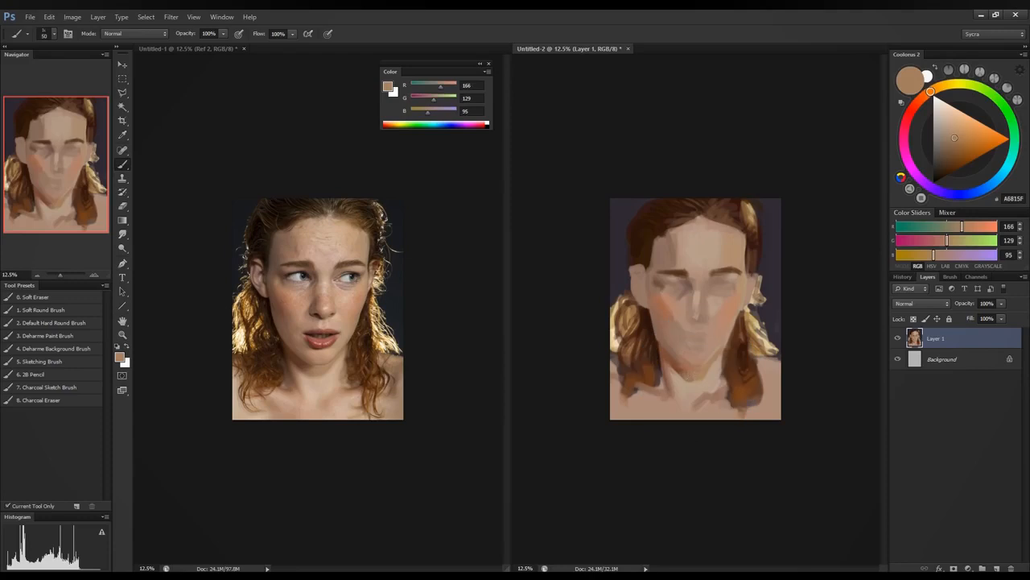
{"action": "left_click", "coordinate": [688, 364], "text": "alt"}
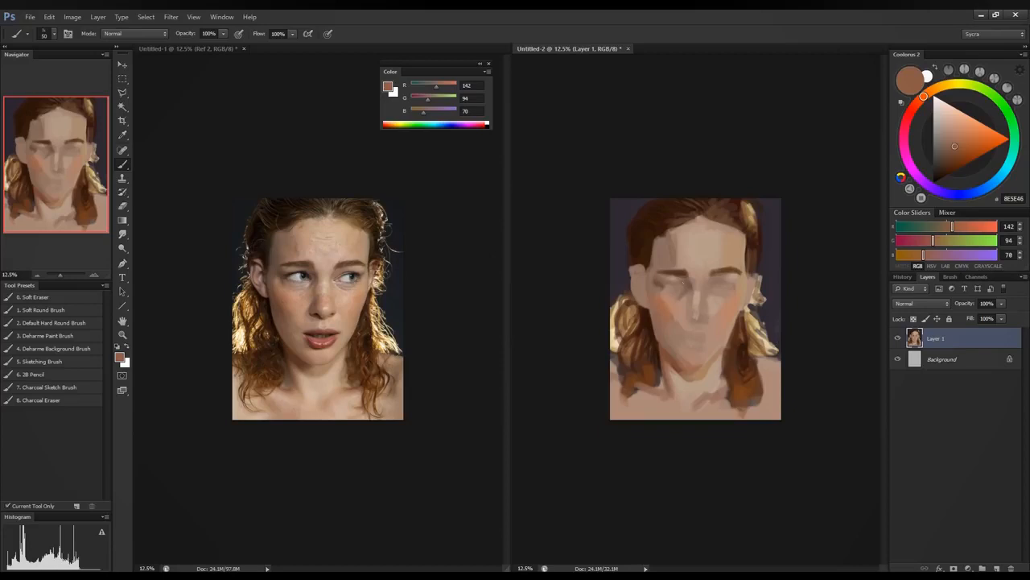
Step: Sample RGB 109, 74, 61 from the eye socket and paint the eyelid lines of both eyes
{"action": "left_click", "coordinate": [663, 280], "text": "alt"}
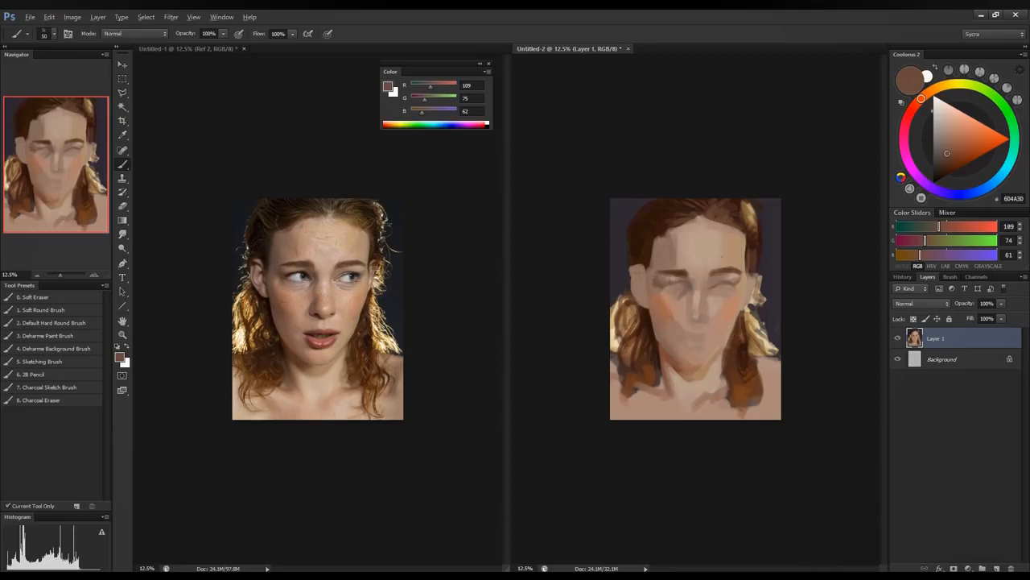
{"action": "key", "text": "alt"}
Step: Refine the nose bridge with sampled RGB 183, 158, 139 and 157, 123, 109, and mix a warmer RGB 183, 151, 109
{"action": "left_click", "coordinate": [700, 299], "text": "alt"}
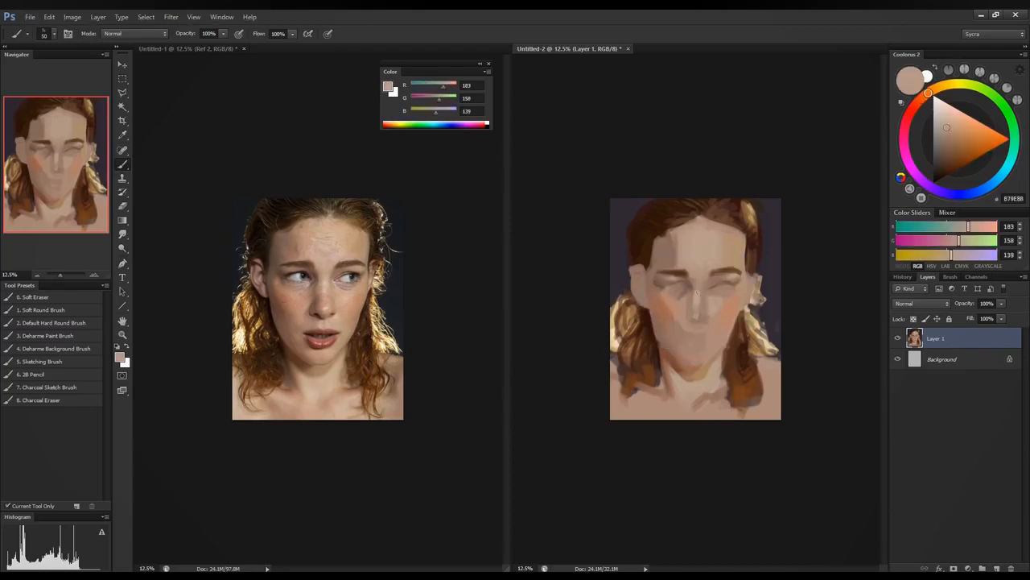
{"action": "left_click", "coordinate": [704, 296], "text": "alt"}
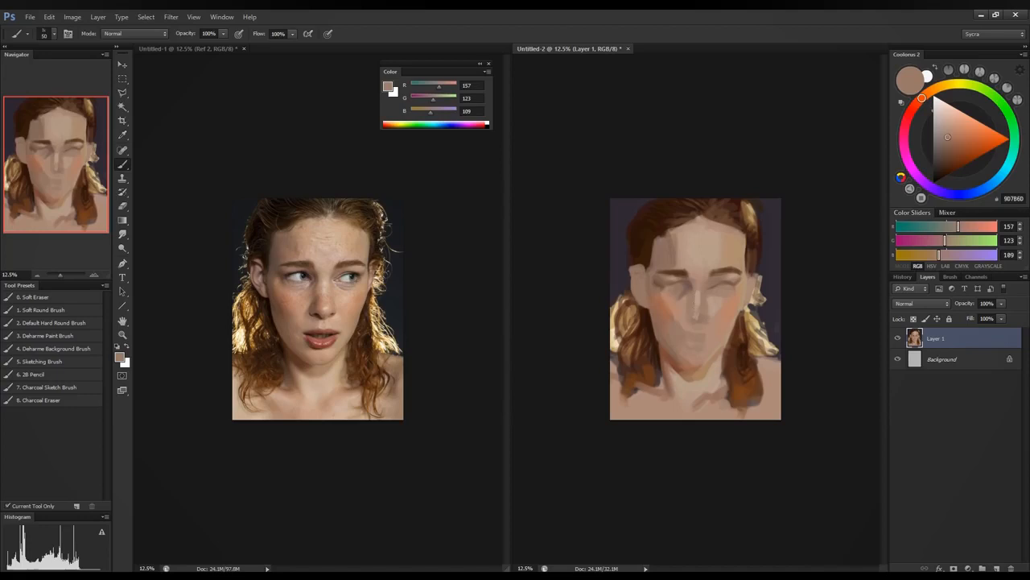
{"action": "left_click", "coordinate": [700, 294], "text": "alt"}
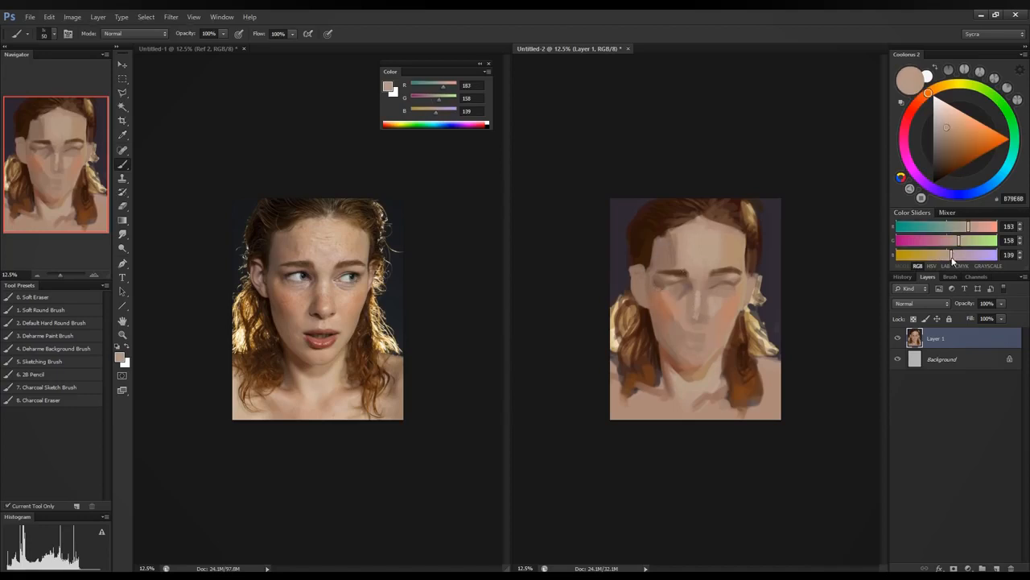
{"action": "mouse_move", "coordinate": [950, 260]}
{"action": "left_mouse_down"}
{"action": "mouse_move", "coordinate": [960, 254]}
{"action": "mouse_move", "coordinate": [945, 259]}
{"action": "left_mouse_up"}
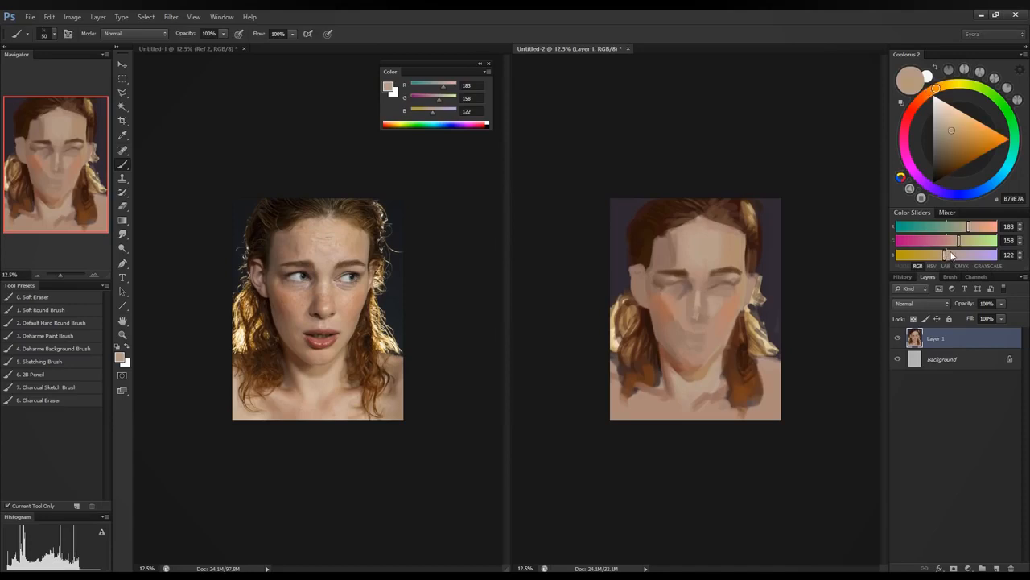
{"action": "left_click_drag", "start_coordinate": [944, 256], "coordinate": [956, 242]}
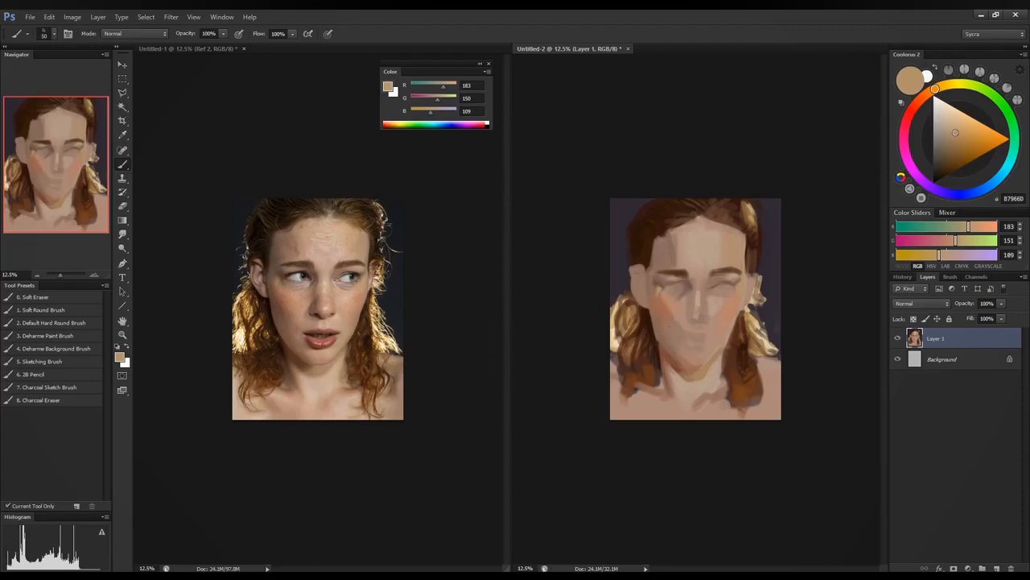
Step: Undo a trial stroke on the shadowed temple, sample the temple tone and mix it down to RGB 105, 76, 66
{"action": "left_click_drag", "start_coordinate": [650, 277], "coordinate": [656, 293]}
{"action": "key", "text": "ctrl+z"}
{"action": "left_click", "coordinate": [656, 282], "text": "alt"}
{"action": "left_click", "coordinate": [923, 254]}
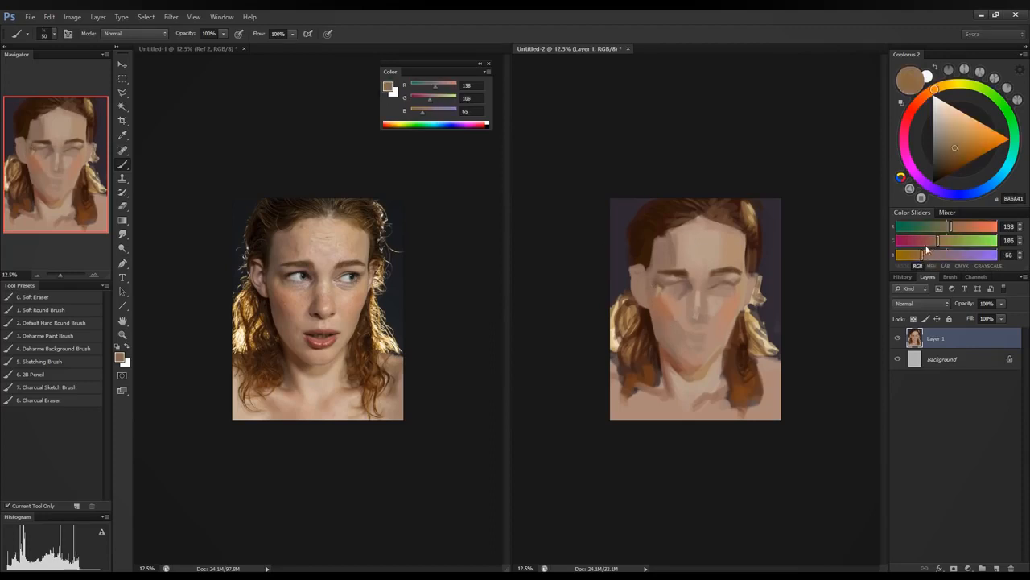
{"action": "left_click", "coordinate": [927, 242]}
{"action": "left_click", "coordinate": [938, 228]}
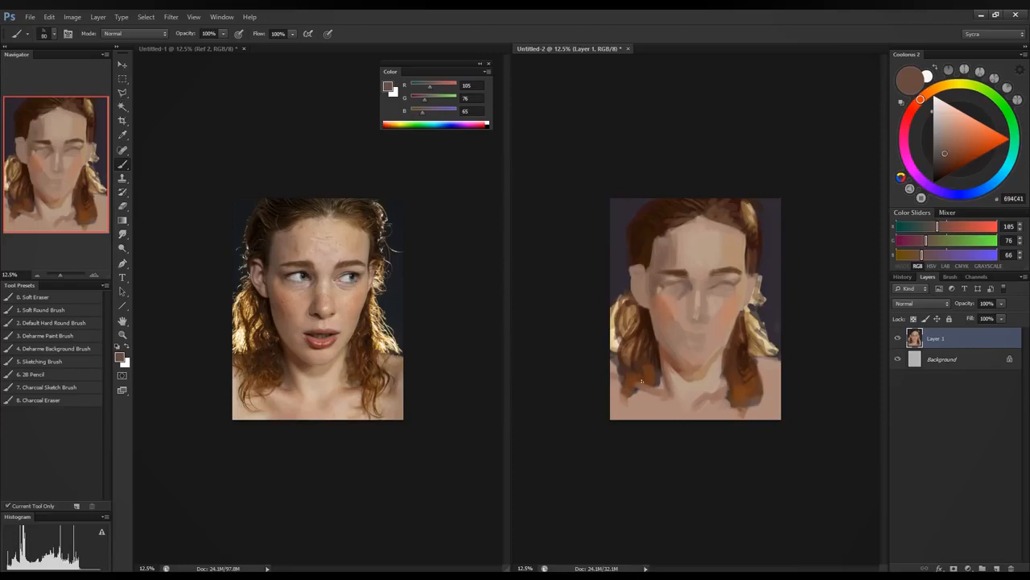
Step: Enlarge the brush to 150 and blend the forehead above the brow with sampled RGB 159, 128, 112 and 144, 113, 98
{"action": "key", "text": "bracketright"}
{"action": "key", "text": "bracketright"}
{"action": "key", "text": "bracketright"}
{"action": "key", "text": "bracketright"}
{"action": "left_click", "coordinate": [683, 254], "text": "alt"}
{"action": "left_click_drag", "start_coordinate": [677, 245], "coordinate": [677, 267]}
{"action": "left_click", "coordinate": [676, 244], "text": "alt"}
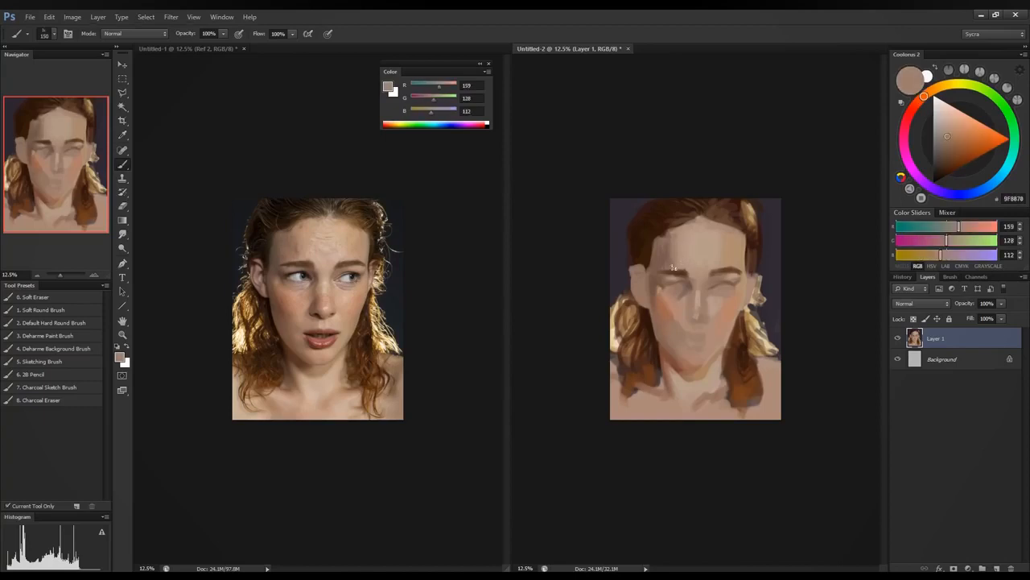
{"action": "left_click", "coordinate": [673, 245], "text": "alt"}
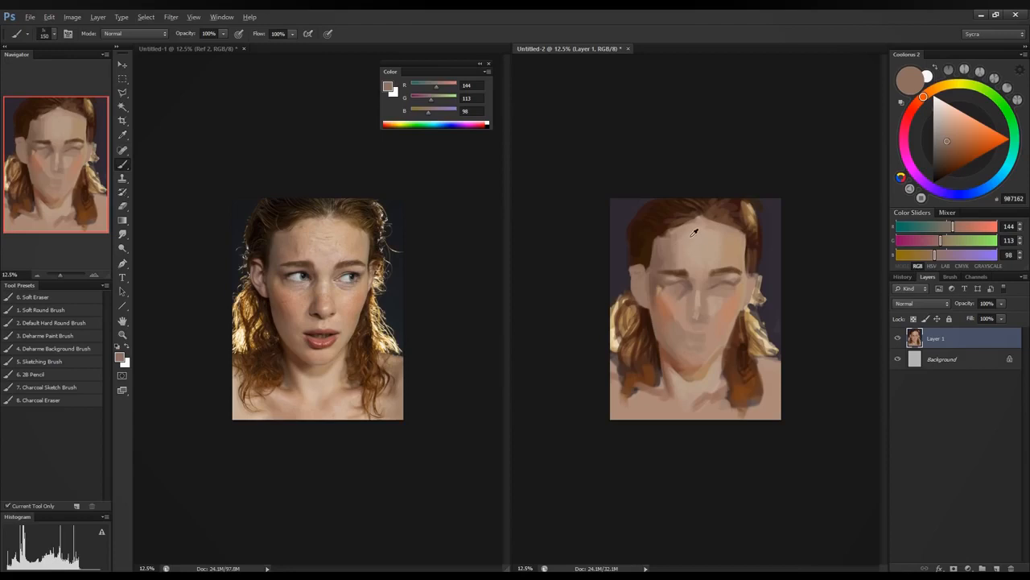
Step: Soften the shadow edge between forehead and temple with sampled RGB 177, 143, 114, 131, 100, 88 and 149, 117, 99
{"action": "left_click", "coordinate": [691, 233], "text": "alt"}
{"action": "left_click", "coordinate": [731, 241], "text": "alt"}
{"action": "left_click_drag", "start_coordinate": [683, 246], "coordinate": [684, 280]}
{"action": "left_click_drag", "start_coordinate": [676, 240], "coordinate": [679, 273]}
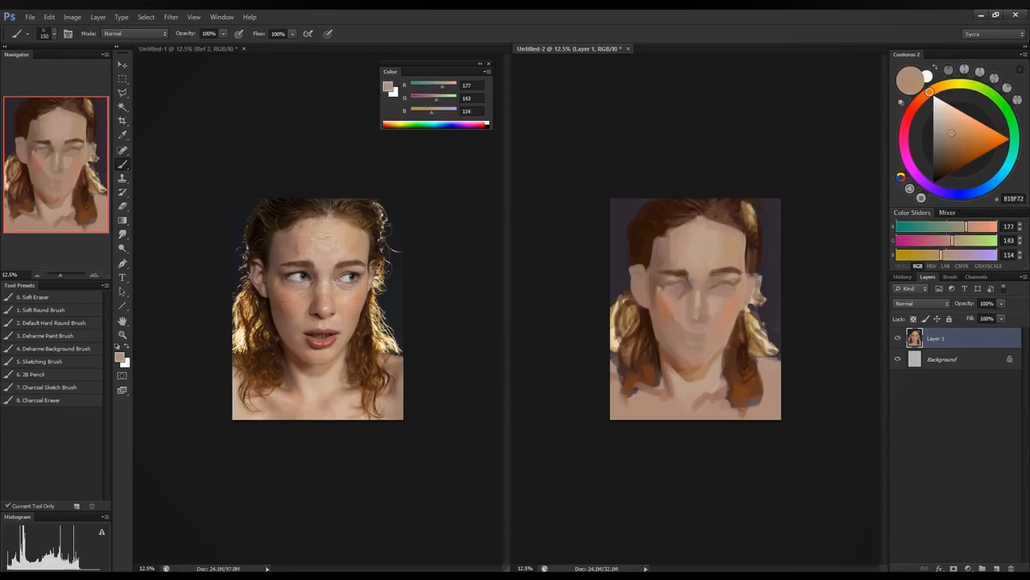
{"action": "left_click", "coordinate": [667, 239], "text": "alt"}
{"action": "left_click", "coordinate": [667, 252], "text": "alt"}
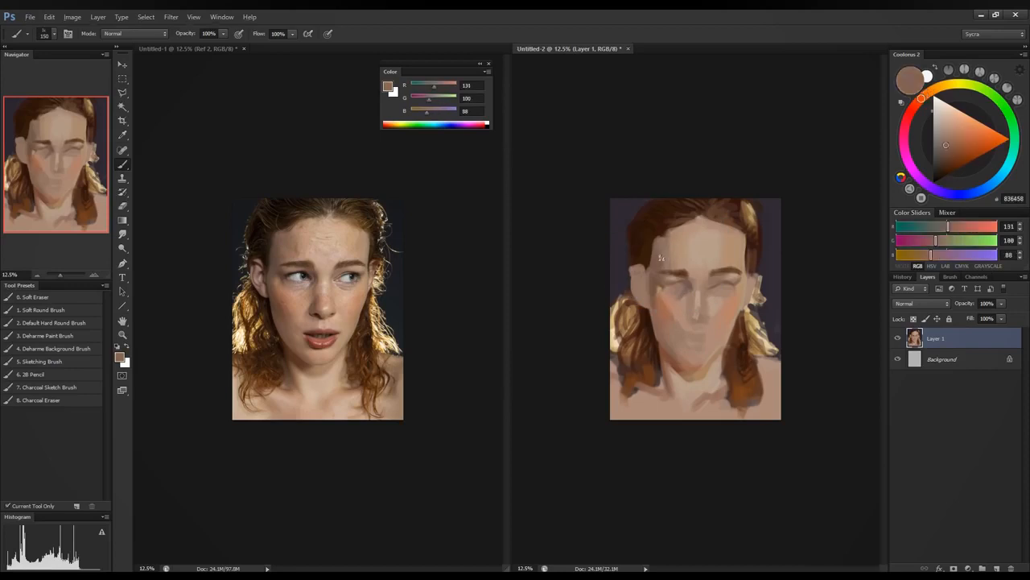
{"action": "left_click", "coordinate": [669, 252], "text": "alt"}
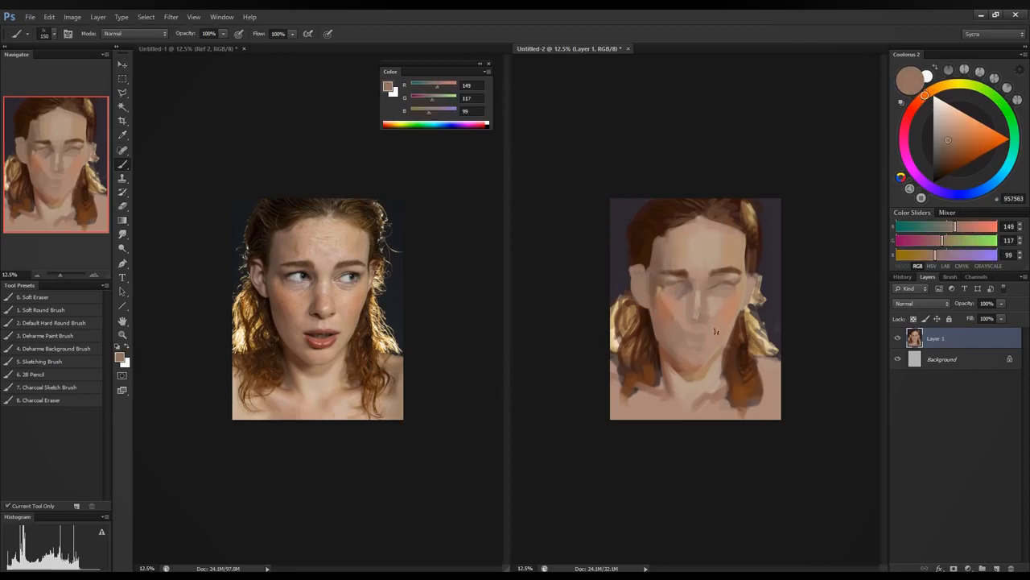
Step: Reduce the brush to 100 and rework the top of the nose bridge with sampled RGB 171, 137, 119 and 177, 143, 114
{"action": "left_click", "coordinate": [697, 281], "text": "alt"}
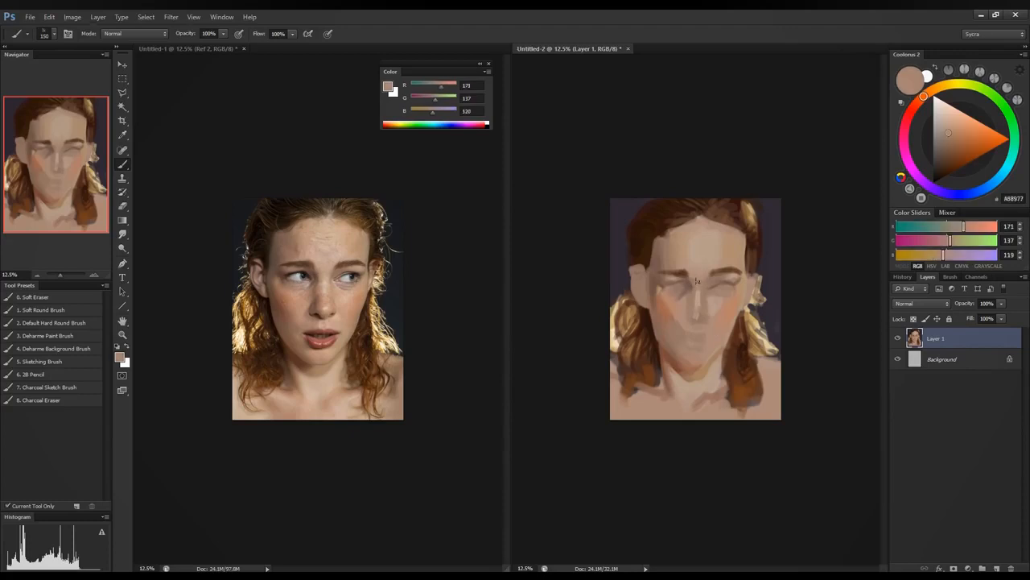
{"action": "key", "text": "bracketleft"}
{"action": "key", "text": "bracketleft"}
{"action": "key", "text": "bracketleft"}
{"action": "key", "text": "bracketright"}
{"action": "left_click", "coordinate": [693, 286], "text": "alt"}
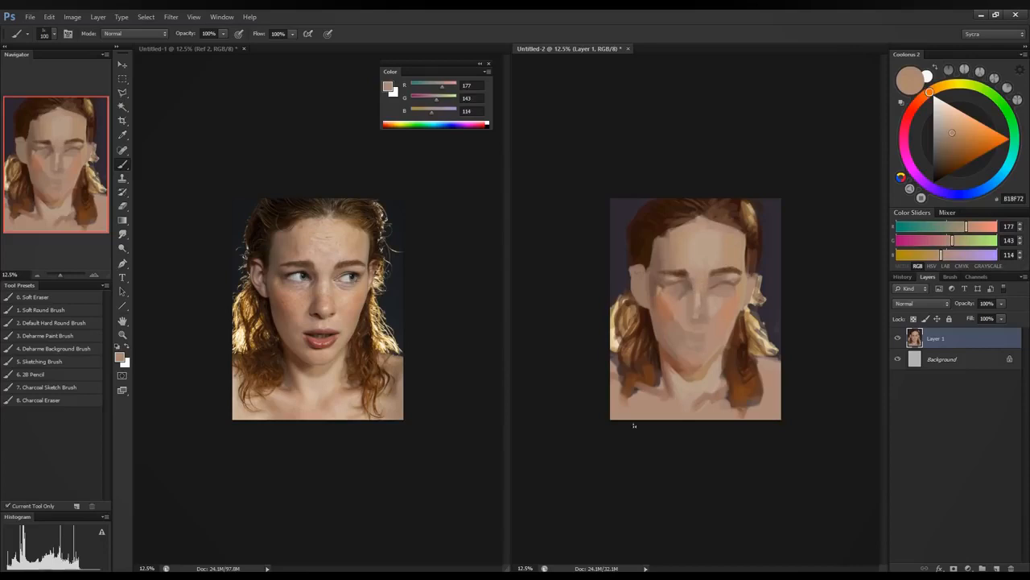
Step: Refine the eye socket beside the nose bridge with sampled RGB 122, 94, 86 and 155, 121, 108
{"action": "left_click", "coordinate": [689, 285], "text": "alt"}
{"action": "left_click", "coordinate": [689, 283], "text": "alt"}
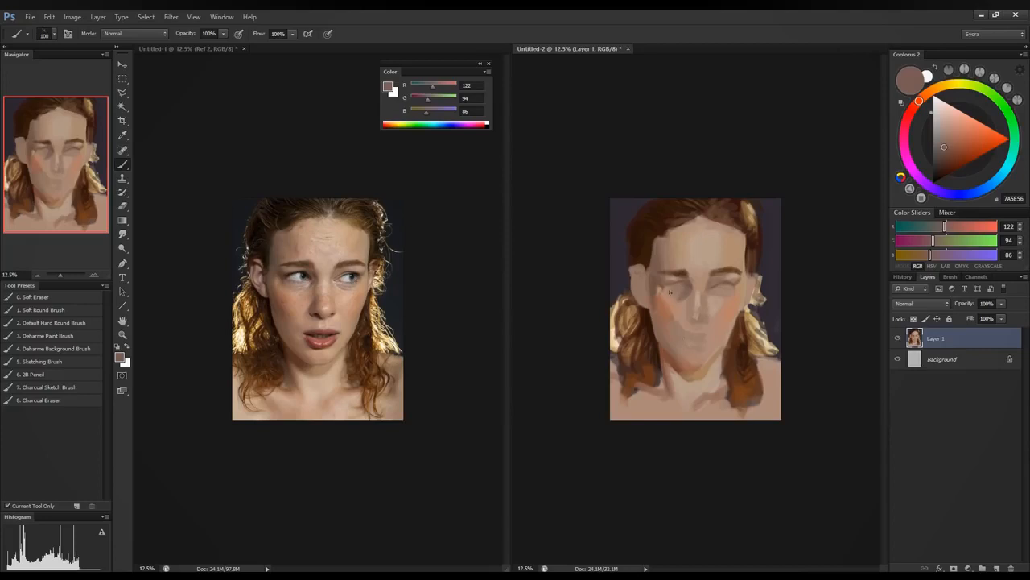
{"action": "left_click", "coordinate": [675, 295], "text": "alt"}
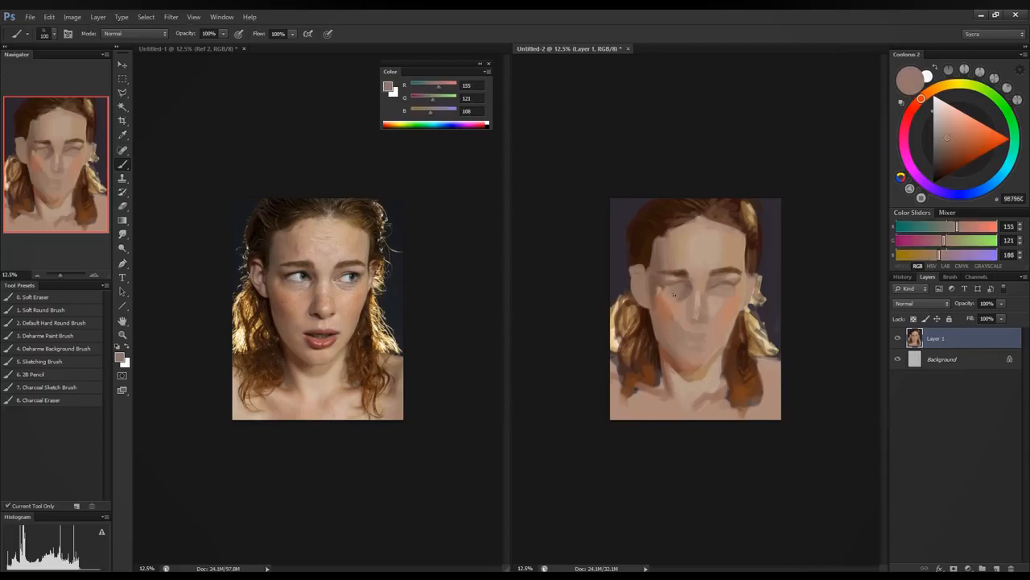
Step: Sample an eye socket tone and mix it to a greyed RGB 129, 111, 103 and a pinker RGB 149, 106, 114
{"action": "left_click", "coordinate": [724, 288], "text": "alt"}
{"action": "left_click_drag", "start_coordinate": [942, 255], "coordinate": [938, 255]}
{"action": "left_click", "coordinate": [940, 241]}
{"action": "left_click", "coordinate": [948, 227]}
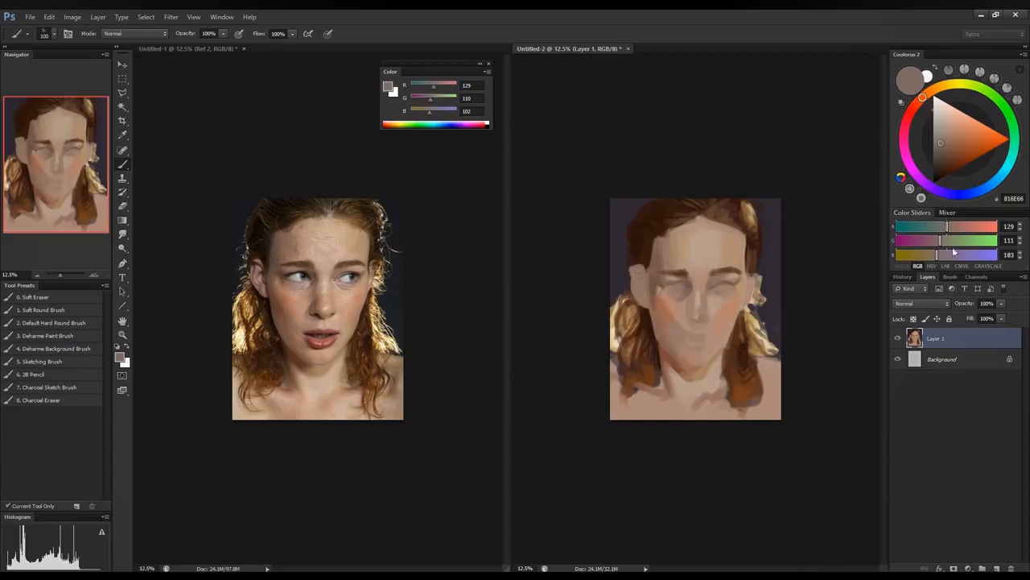
{"action": "left_click_drag", "start_coordinate": [940, 242], "coordinate": [942, 256]}
{"action": "left_click_drag", "start_coordinate": [948, 229], "coordinate": [957, 232]}
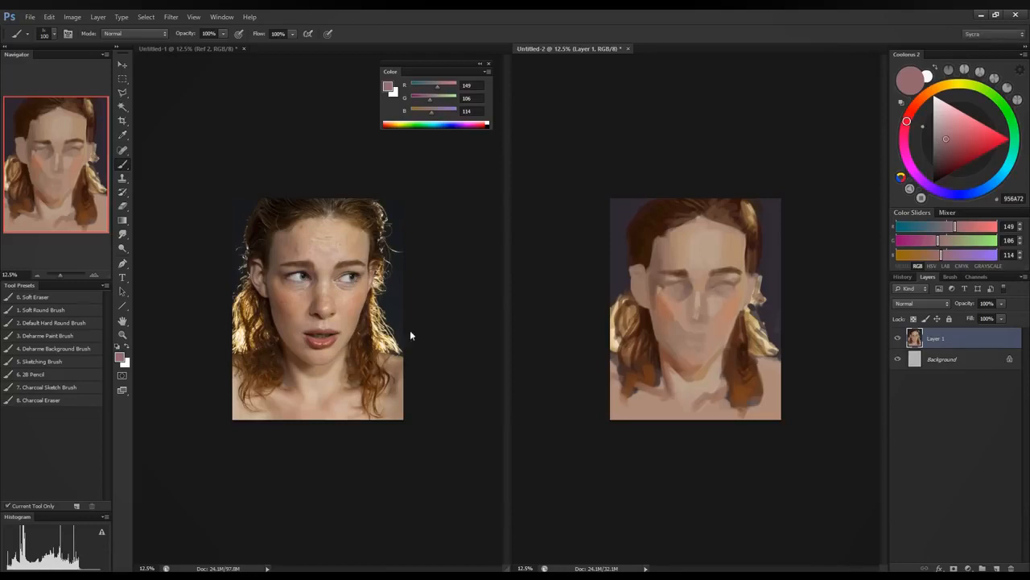
Step: Mix a light grey of RGB 174, 160, 156 and paint it into the eyes with a smaller brush
{"action": "left_click", "coordinate": [970, 255]}
{"action": "left_click", "coordinate": [971, 241]}
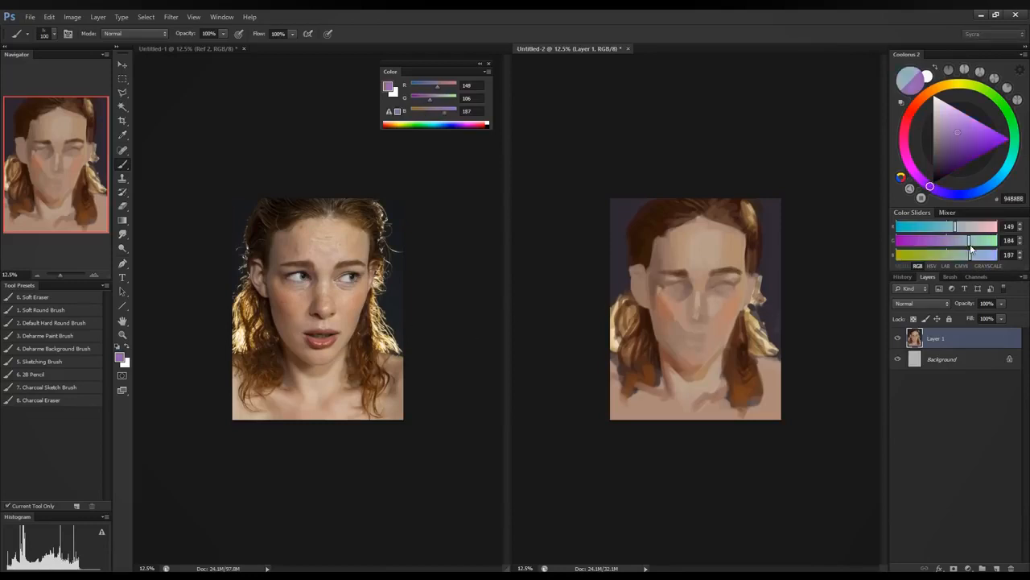
{"action": "left_click", "coordinate": [971, 227]}
{"action": "left_click", "coordinate": [966, 240]}
{"action": "left_click", "coordinate": [962, 255]}
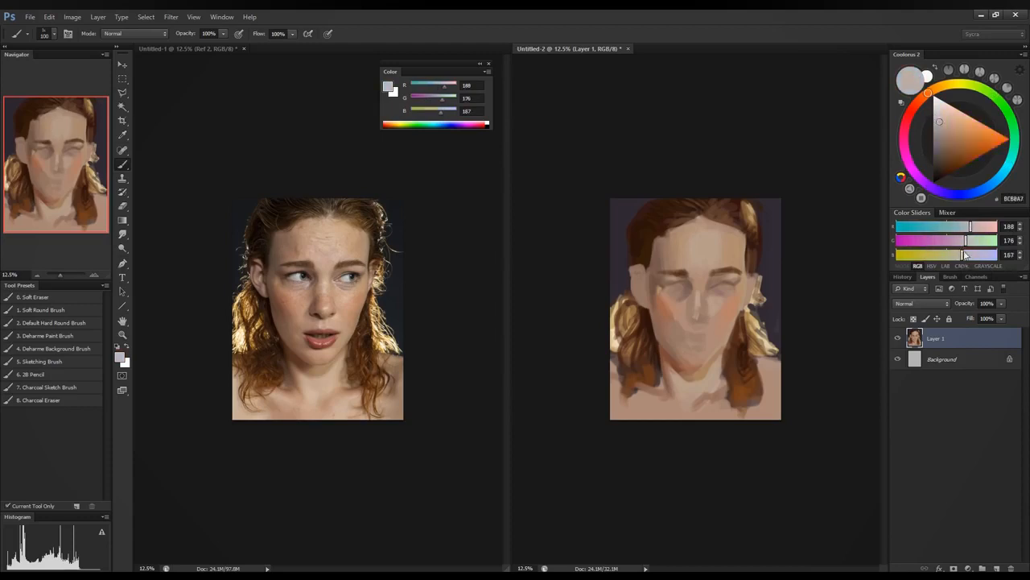
{"action": "left_click", "coordinate": [962, 241]}
{"action": "left_click", "coordinate": [958, 255]}
{"action": "left_click", "coordinate": [959, 241]}
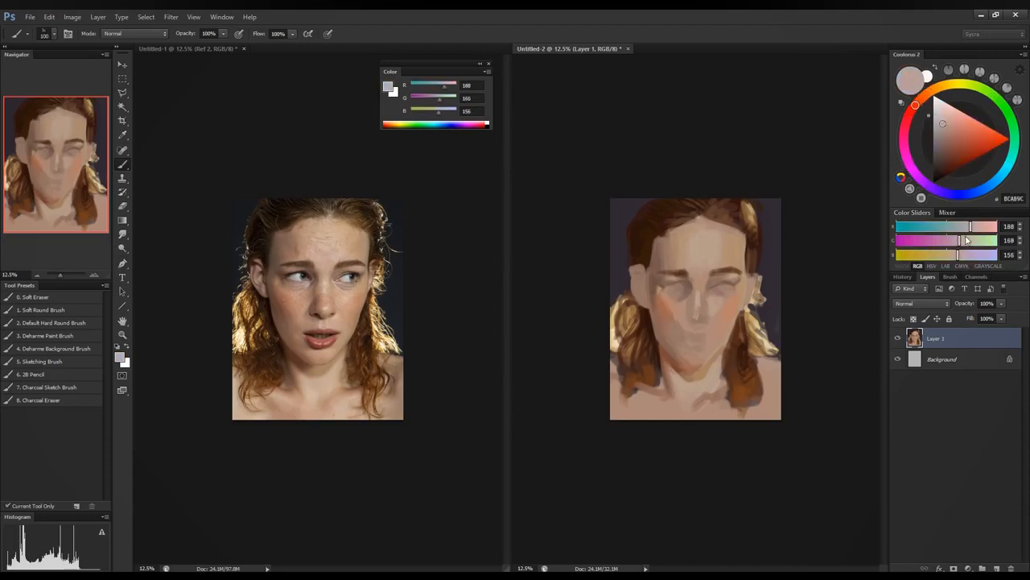
{"action": "left_click", "coordinate": [966, 228]}
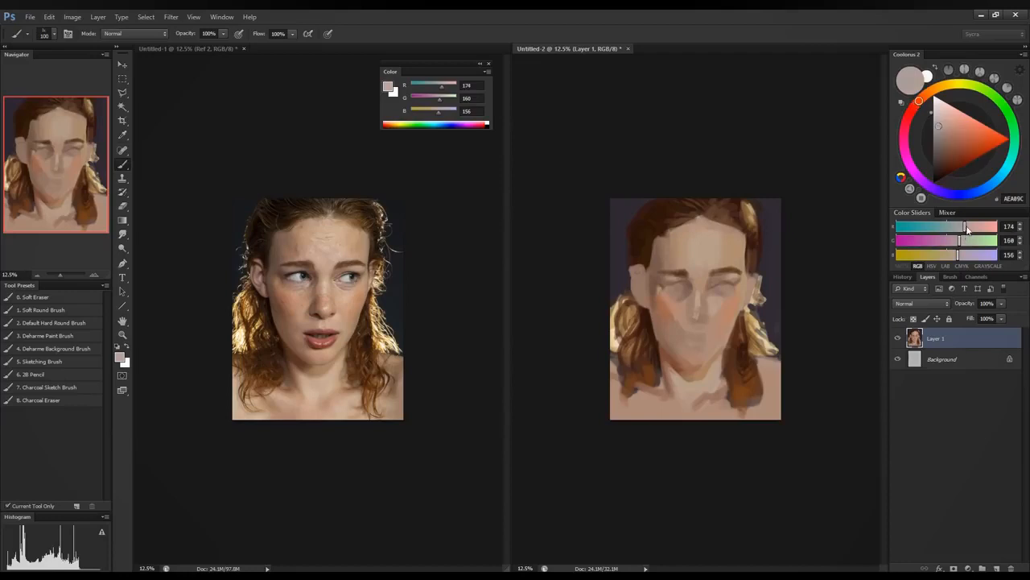
{"action": "key", "text": "bracketleft"}
{"action": "key", "text": "bracketleft"}
{"action": "key", "text": "bracketleft"}
Step: Paint the shadow under the nose with sampled RGB 162, 102, 77, 134, 99, 84 and 111, 81, 69
{"action": "left_click", "coordinate": [656, 310], "text": "alt"}
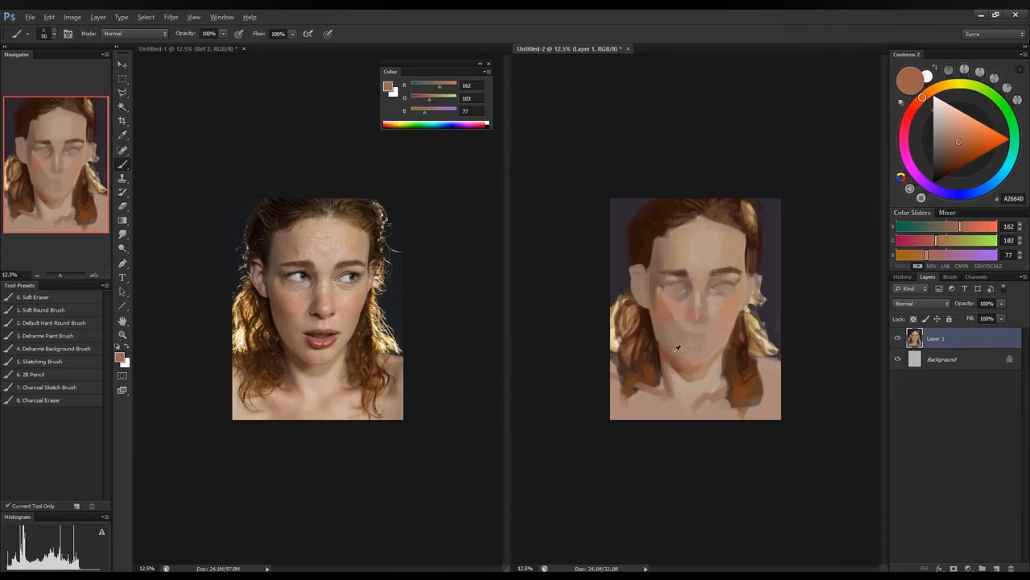
{"action": "left_click", "coordinate": [667, 333], "text": "alt"}
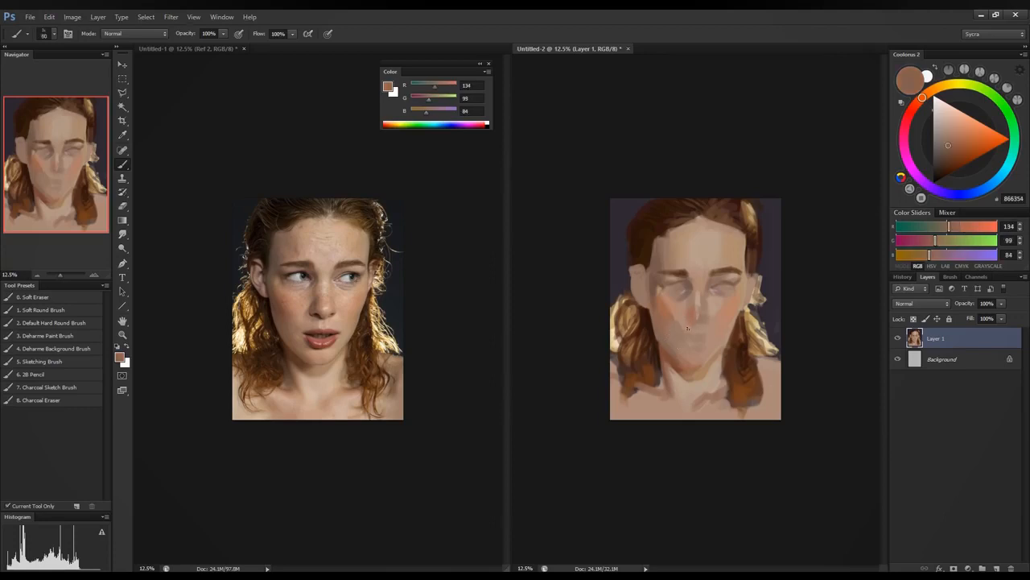
{"action": "left_click", "coordinate": [659, 278], "text": "alt"}
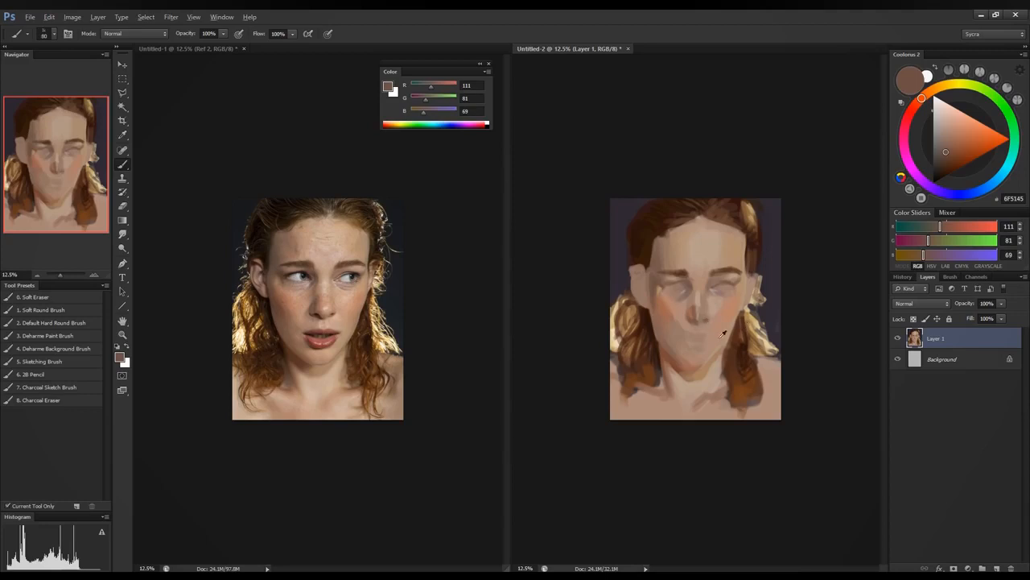
Step: Darken the nostrils with sampled RGB 78, 38, 24 and 50, 22, 12, then clean their edges with 171, 137, 119 and 159, 125, 111
{"action": "left_click", "coordinate": [745, 329], "text": "alt"}
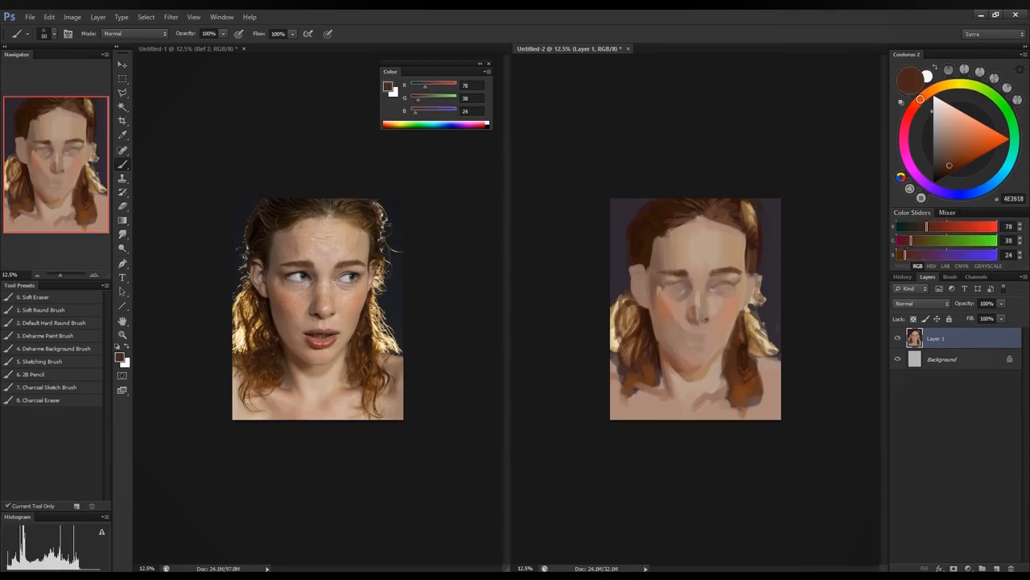
{"action": "left_click", "coordinate": [646, 317], "text": "alt"}
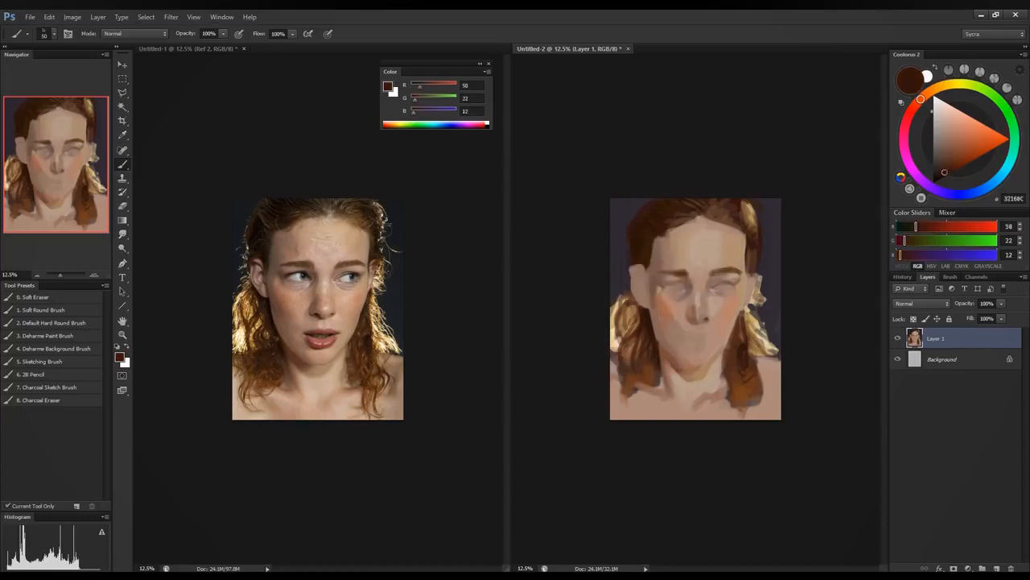
{"action": "left_click", "coordinate": [703, 315], "text": "alt"}
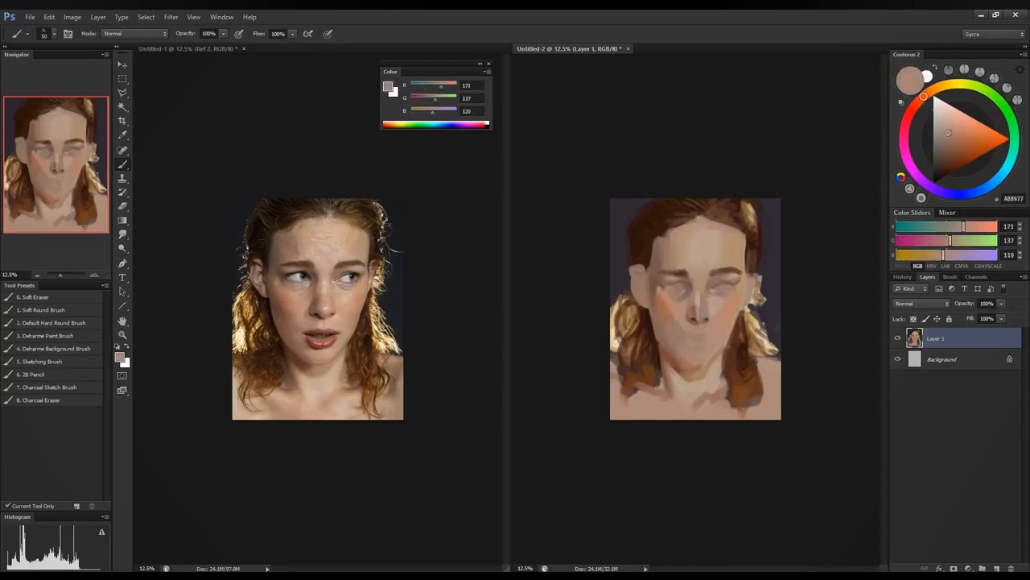
{"action": "left_click", "coordinate": [704, 311], "text": "alt"}
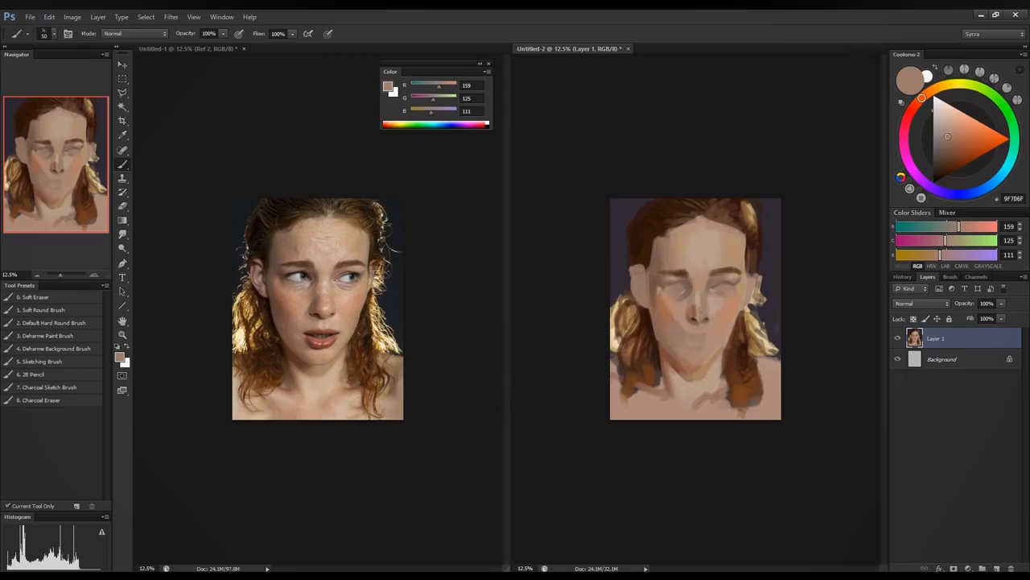
Step: Model the tip of the nose with sampled RGB 185, 131, 105, 150, 107, 88 and 166, 121, 99
{"action": "left_click", "coordinate": [734, 310], "text": "alt"}
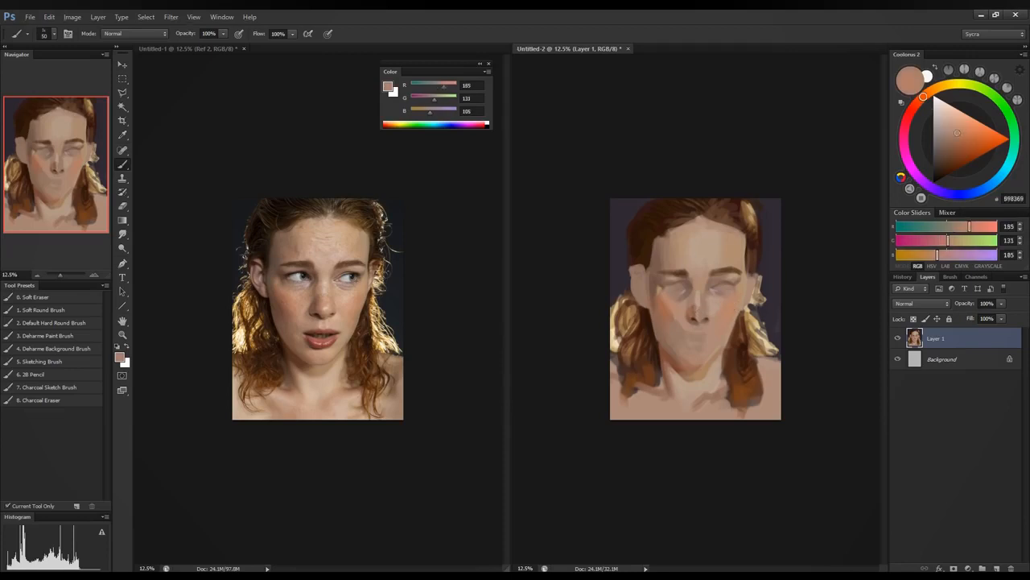
{"action": "left_click", "coordinate": [698, 309], "text": "alt"}
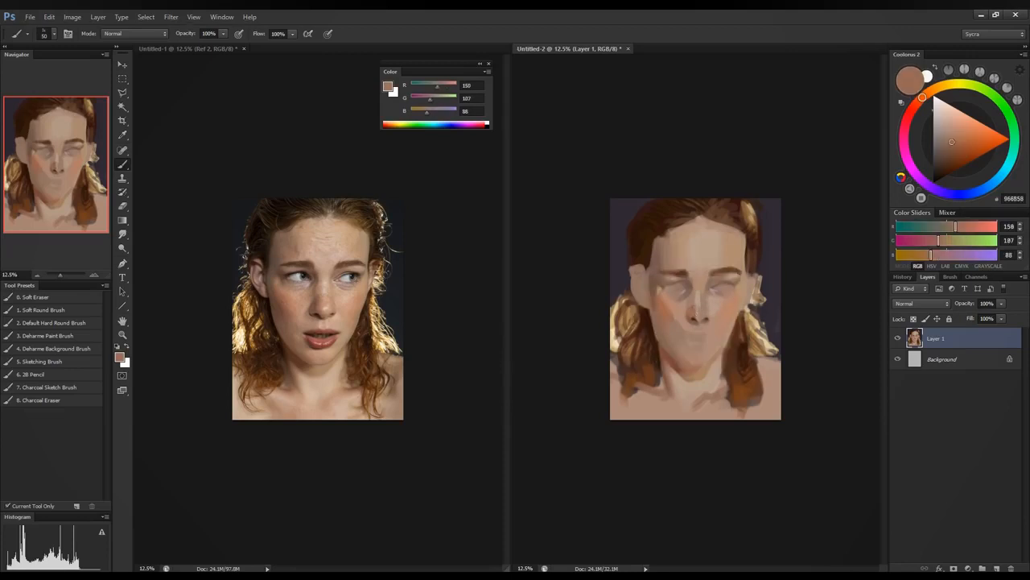
{"action": "left_click_drag", "start_coordinate": [698, 300], "coordinate": [702, 309]}
{"action": "left_click", "coordinate": [702, 306], "text": "alt"}
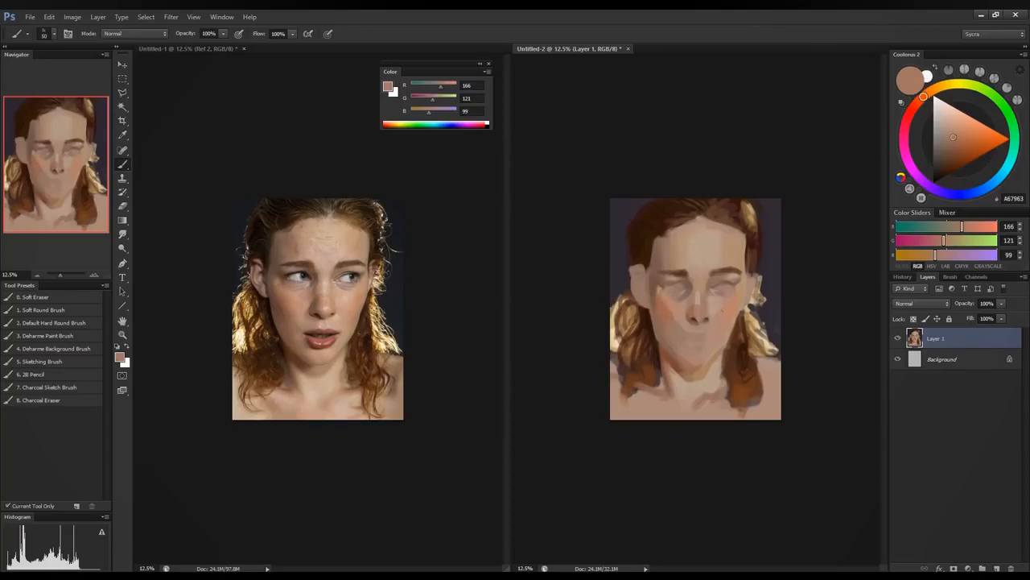
Step: Mix a highlight of RGB 196, 168, 145 from the nose bridge tone for the nose and sample RGB 172, 133, 112 for blending
{"action": "left_click", "coordinate": [703, 291], "text": "alt"}
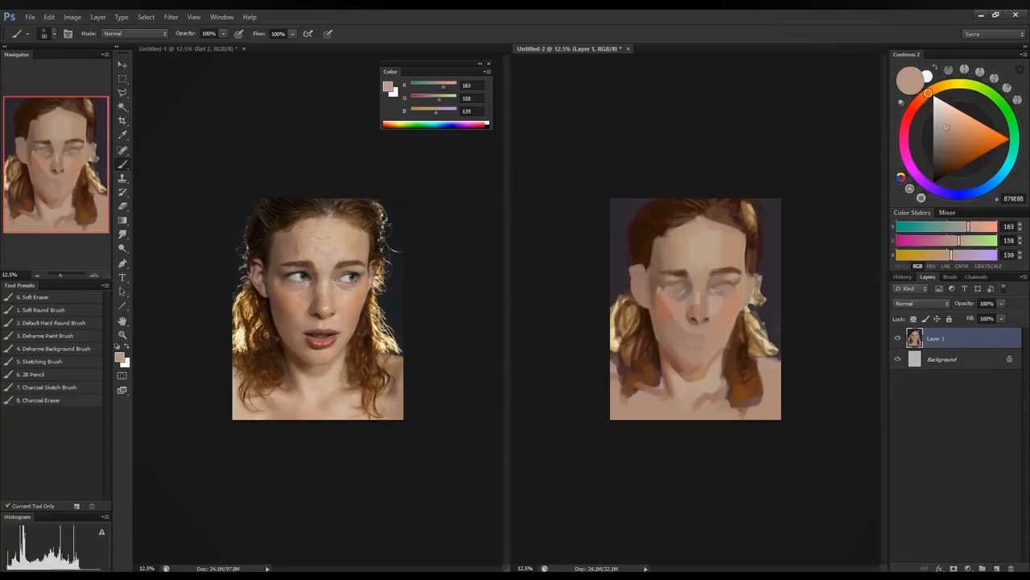
{"action": "left_click_drag", "start_coordinate": [969, 228], "coordinate": [959, 255]}
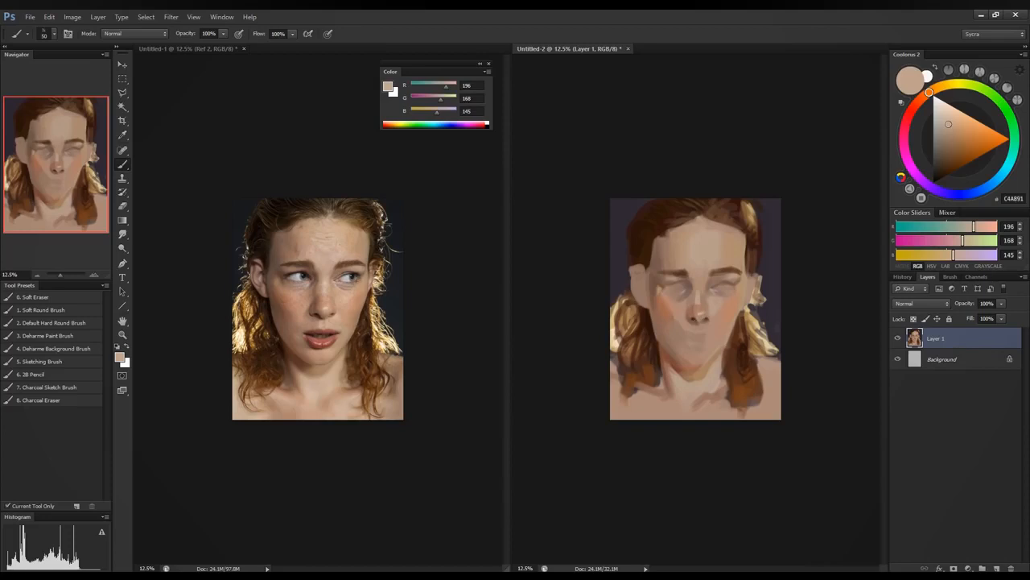
{"action": "left_click", "coordinate": [702, 310], "text": "alt"}
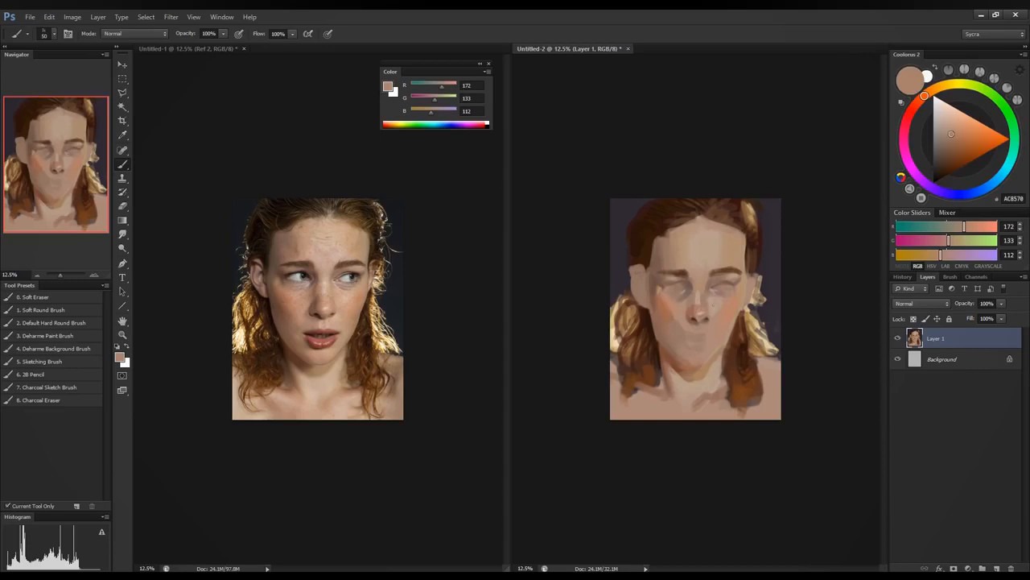
Step: Blend the nose bridge and its sides with sampled RGB 183, 158, 139, 173, 139, 113 and 183, 157, 138
{"action": "left_click", "coordinate": [699, 303], "text": "alt"}
{"action": "left_click", "coordinate": [702, 293], "text": "alt"}
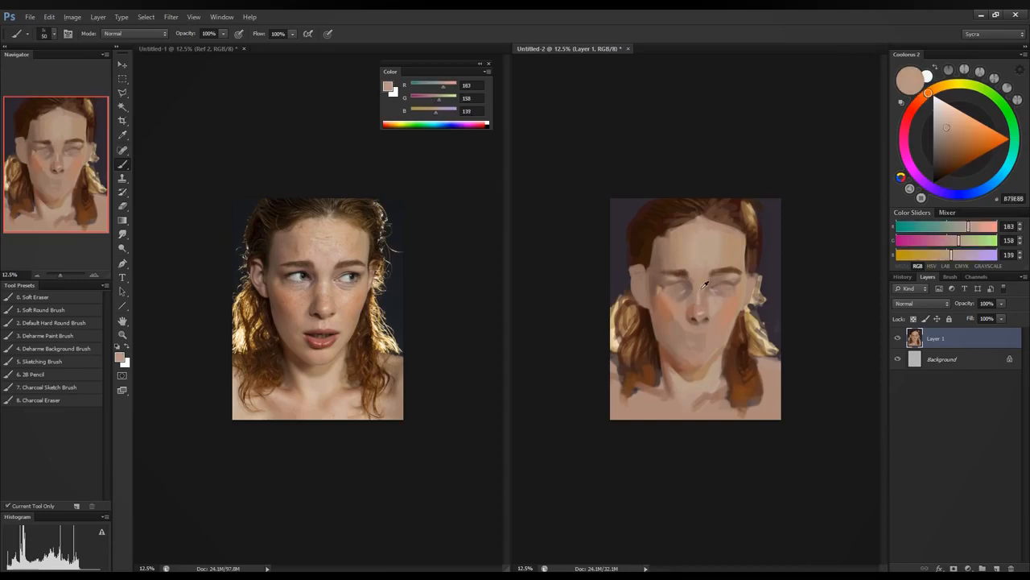
{"action": "left_click", "coordinate": [704, 288], "text": "alt"}
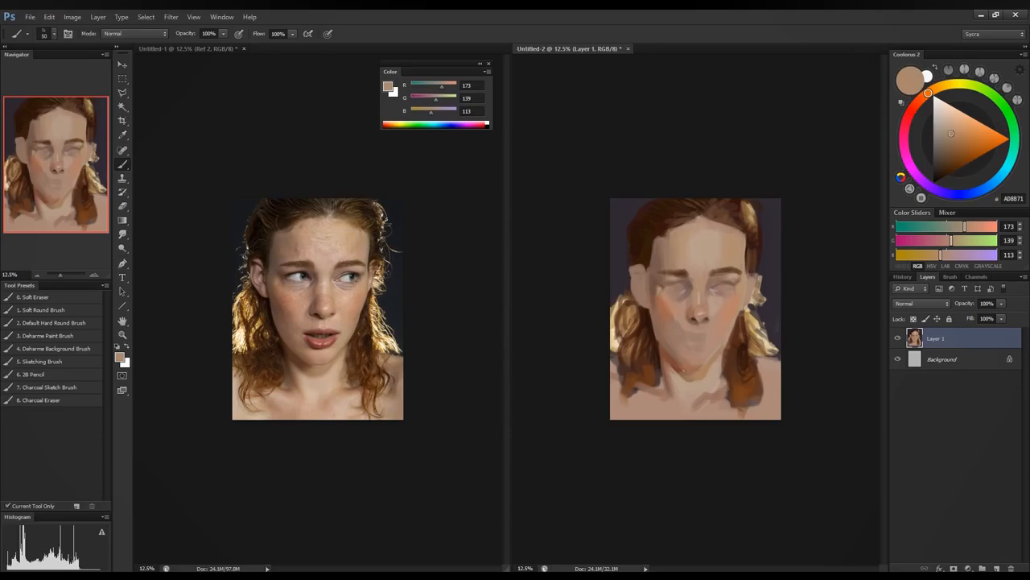
{"action": "left_click", "coordinate": [698, 299], "text": "alt"}
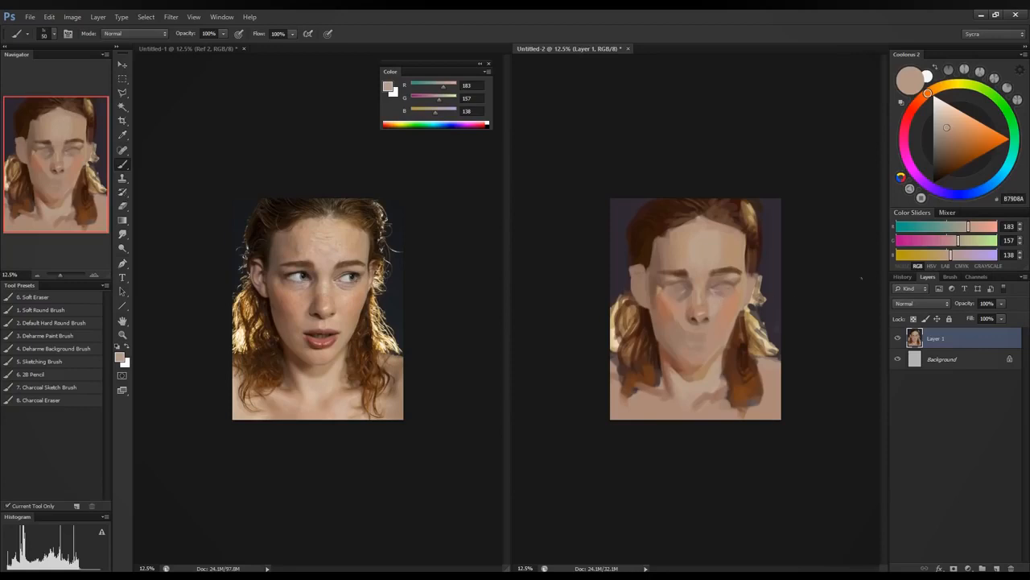
Step: Mix greys of RGB 186, 175, 164, 186, 175, 174 and 179, 175, 174, and paint the whites of both eyes
{"action": "left_click", "coordinate": [718, 300], "text": "alt"}
{"action": "mouse_move", "coordinate": [959, 243]}
{"action": "left_mouse_down"}
{"action": "mouse_move", "coordinate": [963, 256]}
{"action": "mouse_move", "coordinate": [970, 232]}
{"action": "left_mouse_up"}
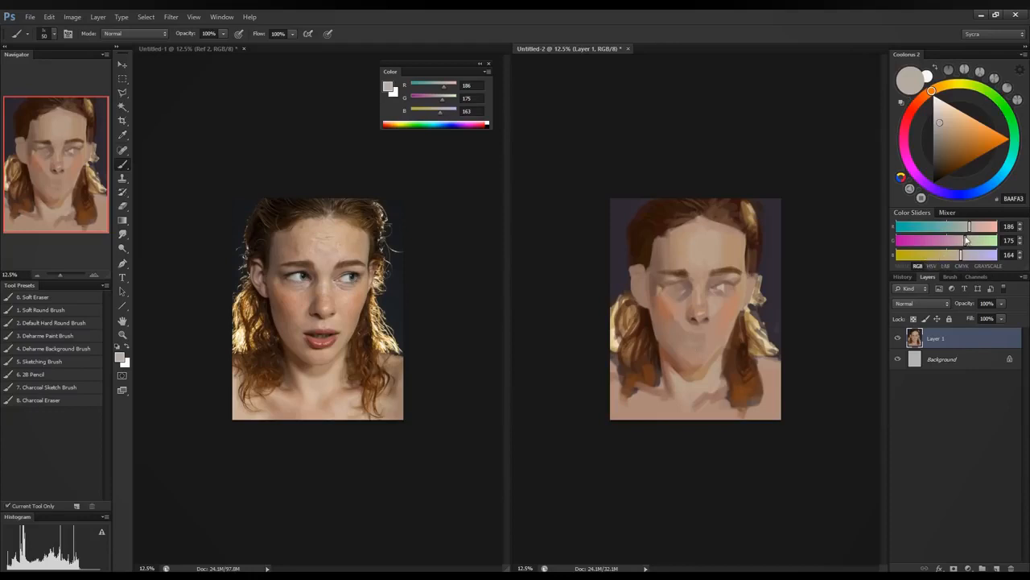
{"action": "left_click", "coordinate": [965, 256]}
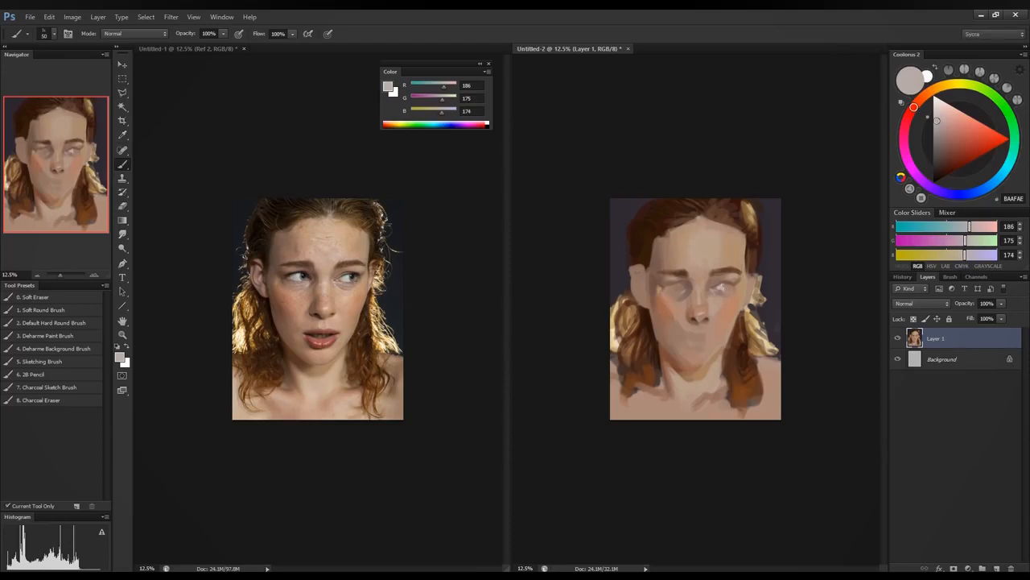
{"action": "left_click", "coordinate": [968, 227]}
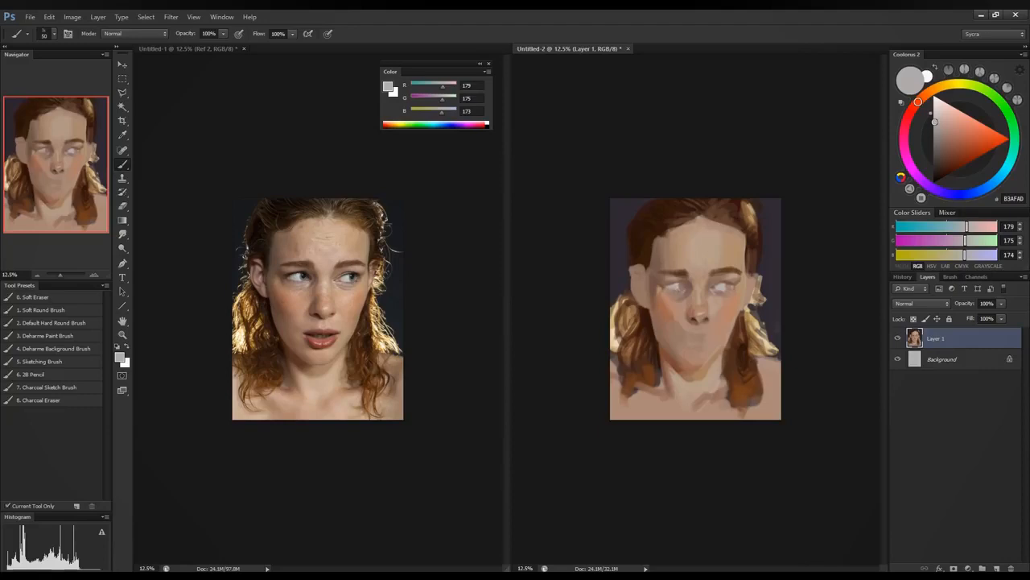
{"action": "key", "text": "d"}
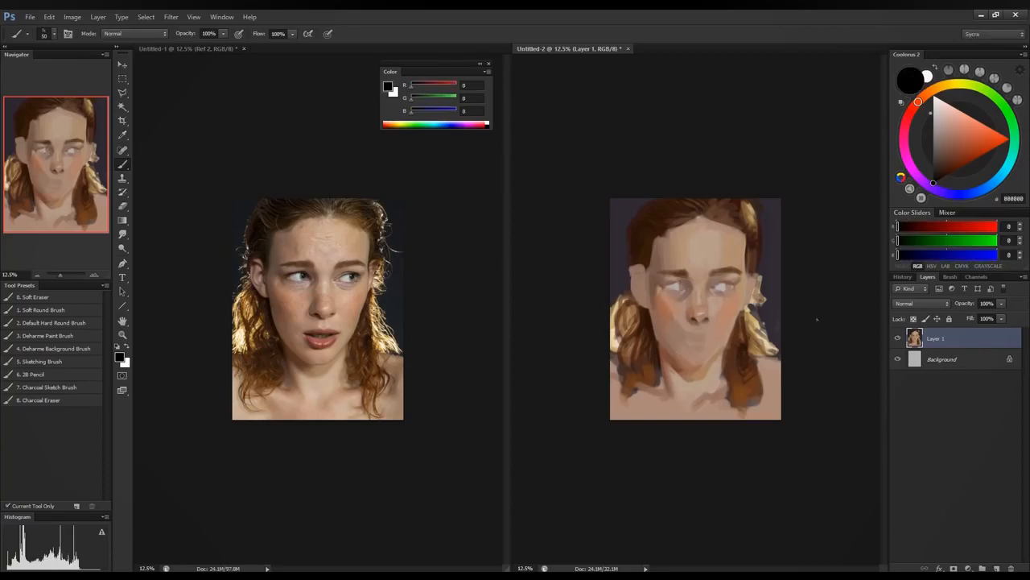
{"action": "left_click", "coordinate": [681, 286]}
{"action": "key", "text": "ctrl+z"}
Step: Sample the eye white and mix it to a lighter RGB 192, 195, 194 for brightening the whites of the eyes
{"action": "left_click", "coordinate": [676, 288], "text": "alt"}
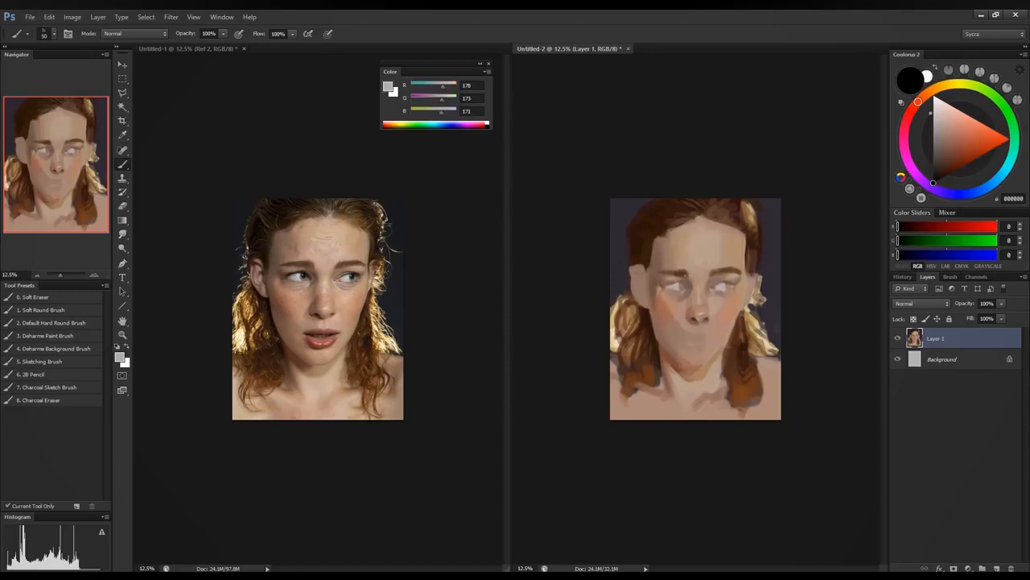
{"action": "left_click_drag", "start_coordinate": [967, 256], "coordinate": [973, 258]}
{"action": "left_click", "coordinate": [975, 242]}
{"action": "left_click", "coordinate": [973, 228]}
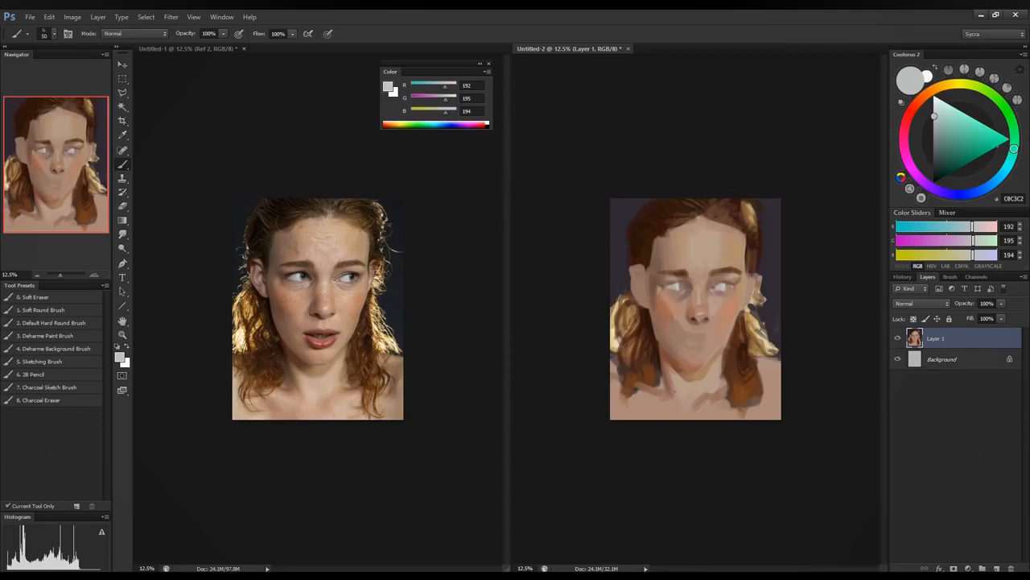
Step: Redden the cheek beneath the left-hand eye with a larger brush, working from sampled RGB 162, 110, 86
{"action": "left_click", "coordinate": [673, 298], "text": "alt"}
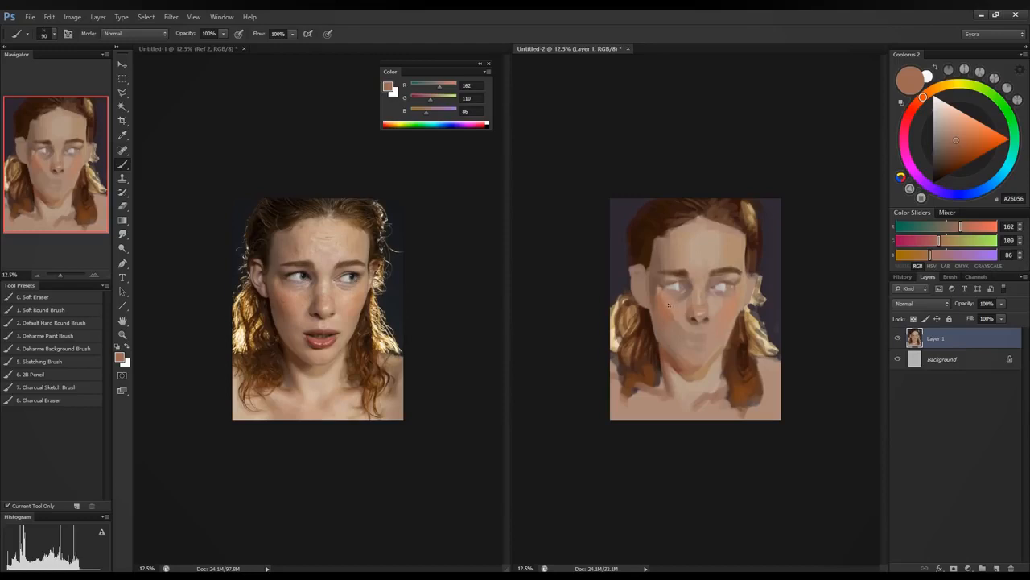
{"action": "key", "text": "bracketright"}
{"action": "key", "text": "bracketright"}
{"action": "key", "text": "bracketright"}
{"action": "key", "text": "bracketright"}
{"action": "left_click", "coordinate": [667, 299], "text": "alt"}
{"action": "left_click", "coordinate": [938, 240]}
Step: Mix a redder skin tone from RGB 174, 143, 116, paint the opposite cheek and sample the mouth area
{"action": "left_click", "coordinate": [685, 299], "text": "alt"}
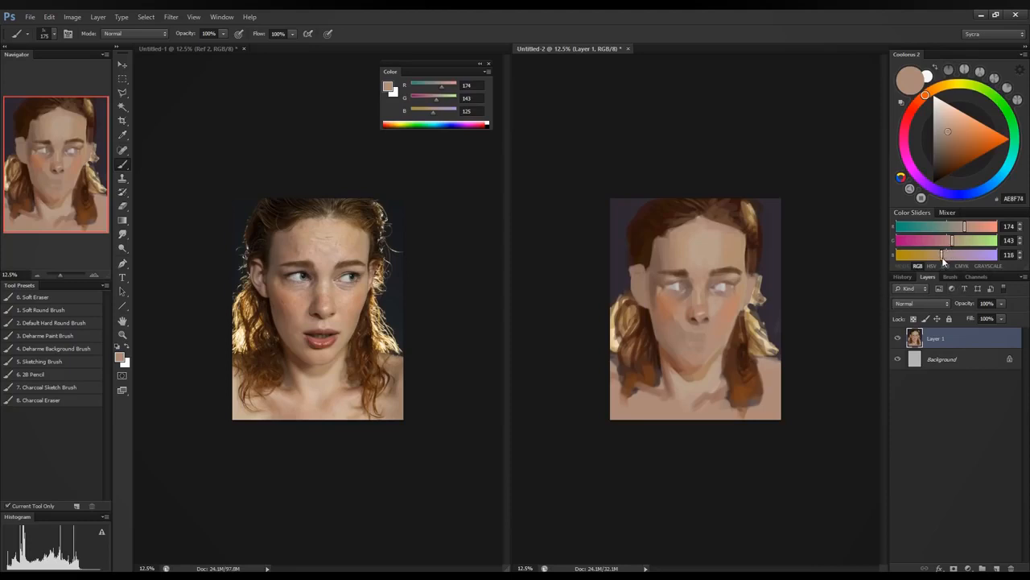
{"action": "left_click_drag", "start_coordinate": [952, 240], "coordinate": [947, 241]}
{"action": "left_click_drag", "start_coordinate": [732, 303], "coordinate": [716, 324]}
{"action": "left_click", "coordinate": [700, 342], "text": "alt"}
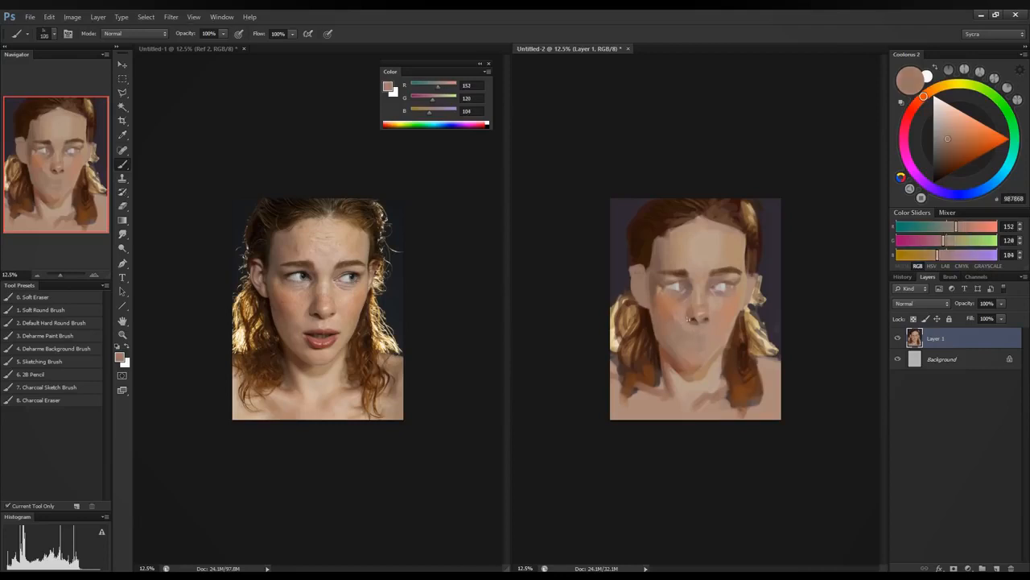
Step: Reduce the brush to 70 px and darken the area beside the nostril with sampled RGB 125, 93, 80
{"action": "key", "text": "bracketleft"}
{"action": "key", "text": "bracketleft"}
{"action": "key", "text": "bracketleft"}
{"action": "key", "text": "bracketleft"}
{"action": "key", "text": "bracketleft"}
{"action": "left_click", "coordinate": [694, 319], "text": "alt"}
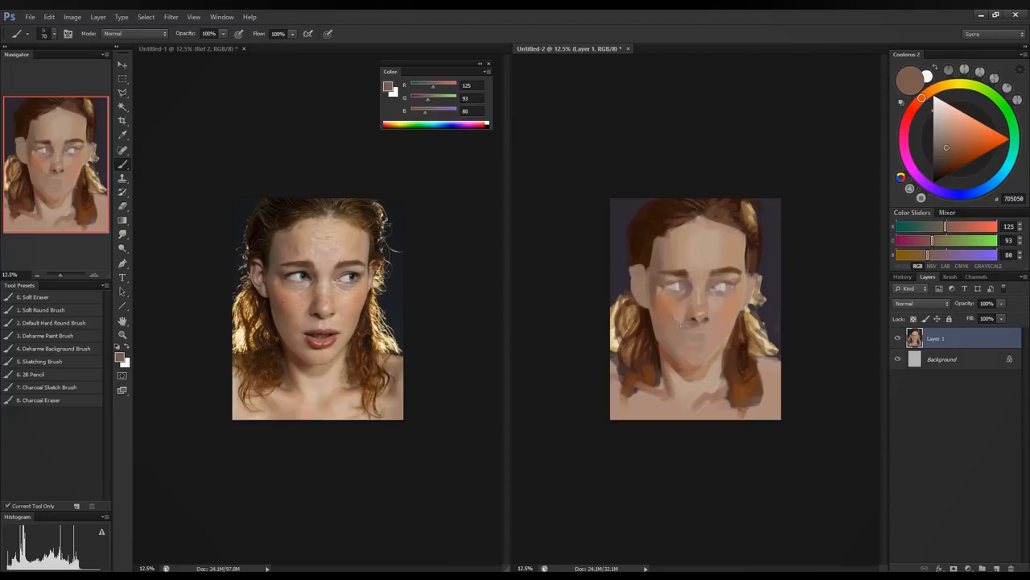
Step: Refine the nostril edges and the area under the nose with sampled RGB 163, 129, 113, 119, 87, 75 and 168, 133, 117
{"action": "left_click", "coordinate": [697, 326], "text": "alt"}
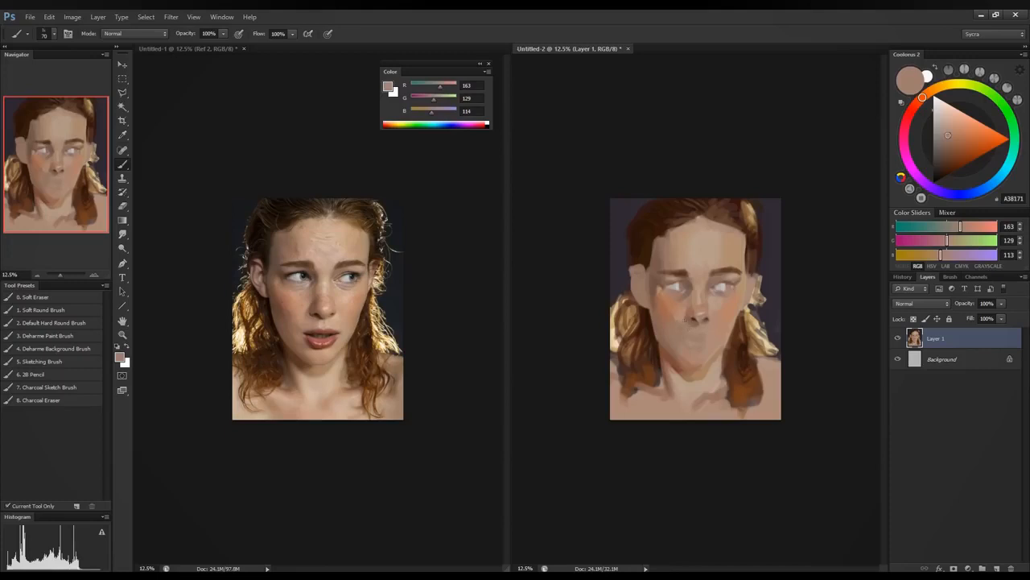
{"action": "left_click", "coordinate": [701, 320], "text": "alt"}
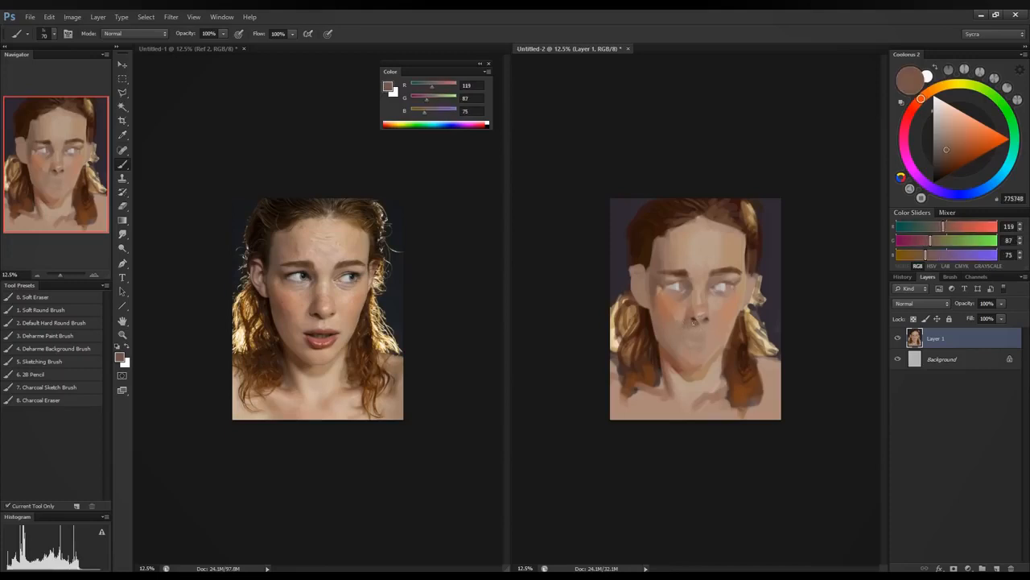
{"action": "left_click", "coordinate": [684, 317], "text": "alt"}
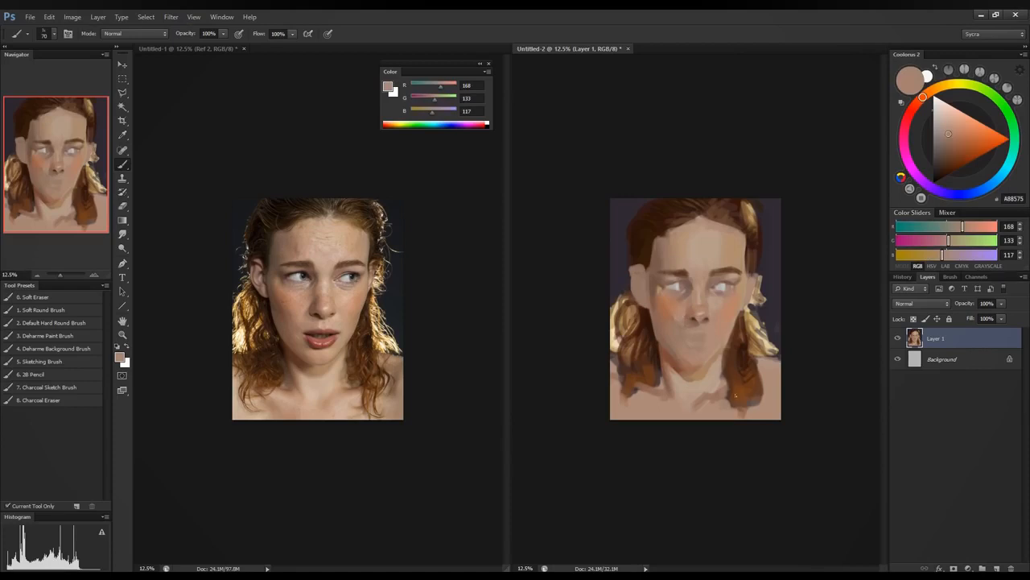
{"action": "left_click", "coordinate": [690, 328], "text": "alt"}
Step: Warm the left-hand cheek at brush size 100 with sampled RGB 173, 118, 90 and 163, 101, 75, then mix a deep red of 124, 56, 44
{"action": "left_click", "coordinate": [673, 305], "text": "alt"}
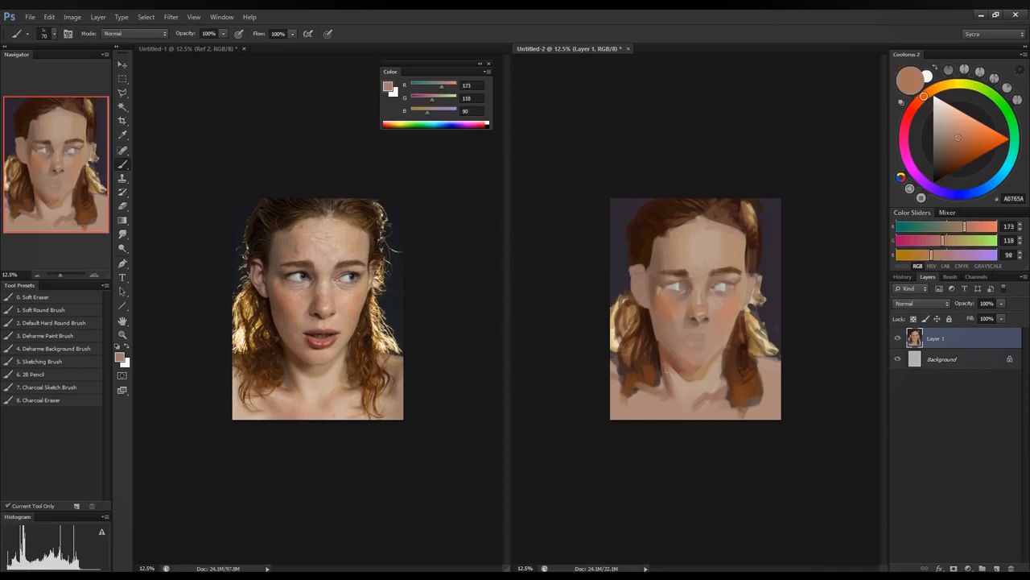
{"action": "key", "text": "bracketright"}
{"action": "key", "text": "bracketright"}
{"action": "key", "text": "bracketright"}
{"action": "left_click", "coordinate": [662, 309], "text": "alt"}
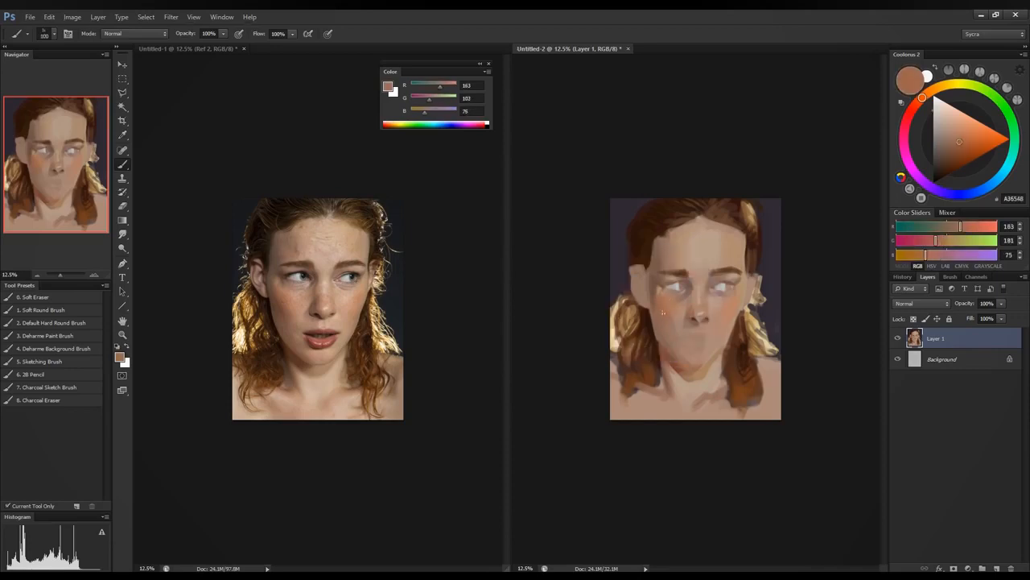
{"action": "mouse_move", "coordinate": [926, 258]}
{"action": "left_mouse_down"}
{"action": "mouse_move", "coordinate": [917, 257]}
{"action": "mouse_move", "coordinate": [927, 243]}
{"action": "mouse_move", "coordinate": [954, 231]}
{"action": "left_mouse_up"}
{"action": "mouse_move", "coordinate": [927, 244]}
{"action": "left_mouse_down"}
{"action": "mouse_move", "coordinate": [913, 255]}
{"action": "mouse_move", "coordinate": [941, 232]}
{"action": "mouse_move", "coordinate": [917, 244]}
{"action": "left_mouse_up"}
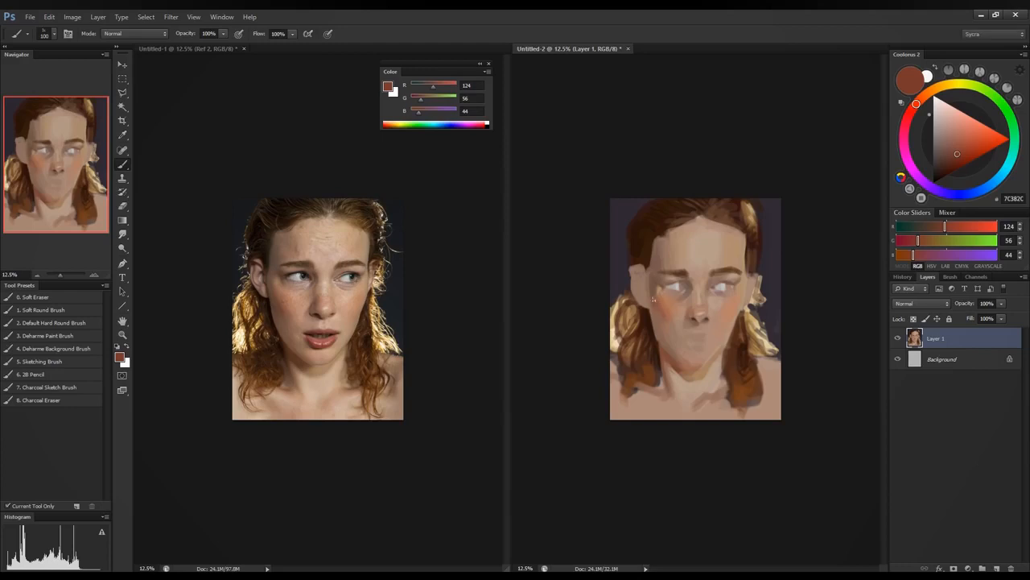
Step: Blend the cheek blush with sampled RGB 134, 79, 63, 163, 105, 81, 156, 97, 73 and 129, 83, 68, then raise red to 152
{"action": "left_click", "coordinate": [658, 309], "text": "alt"}
{"action": "left_click", "coordinate": [654, 296], "text": "alt"}
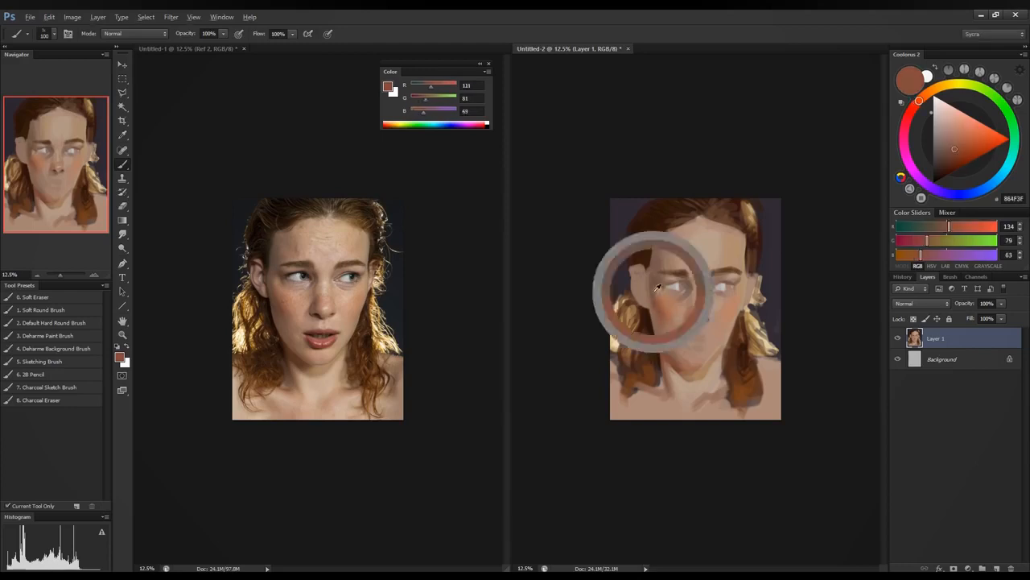
{"action": "left_click", "coordinate": [656, 302], "text": "alt"}
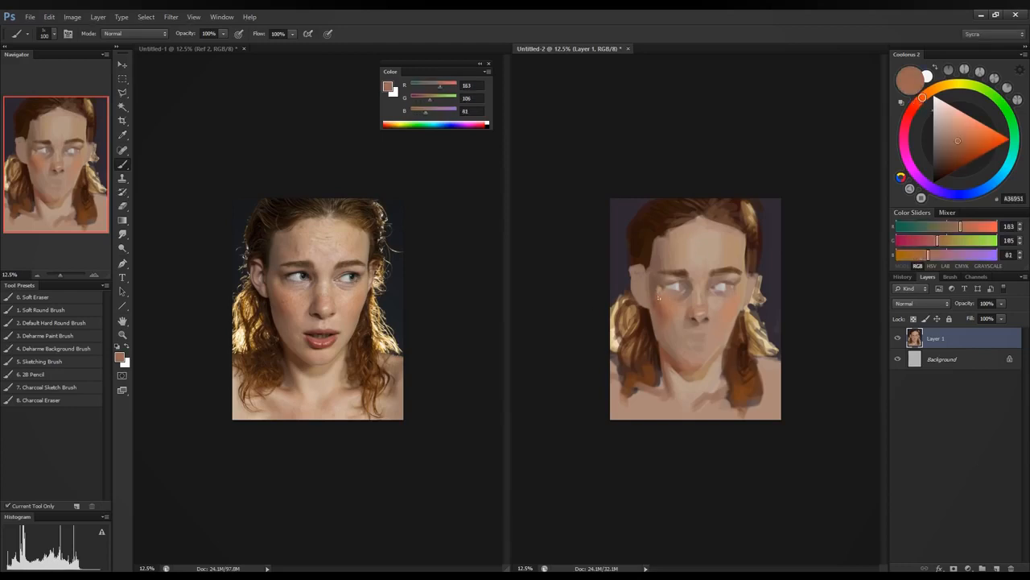
{"action": "left_click", "coordinate": [668, 311], "text": "alt"}
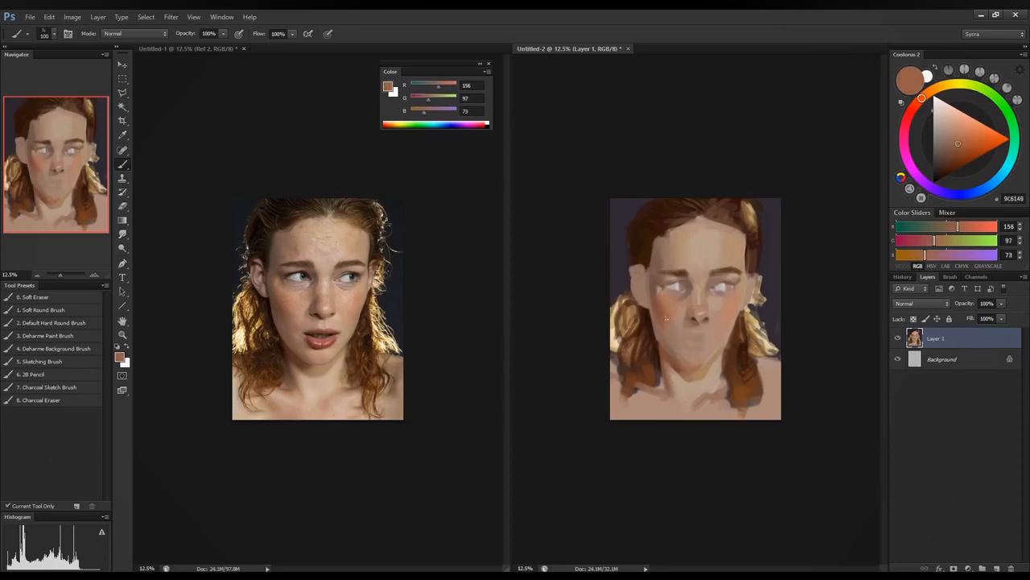
{"action": "left_click", "coordinate": [657, 300], "text": "alt"}
{"action": "left_click", "coordinate": [664, 312], "text": "alt"}
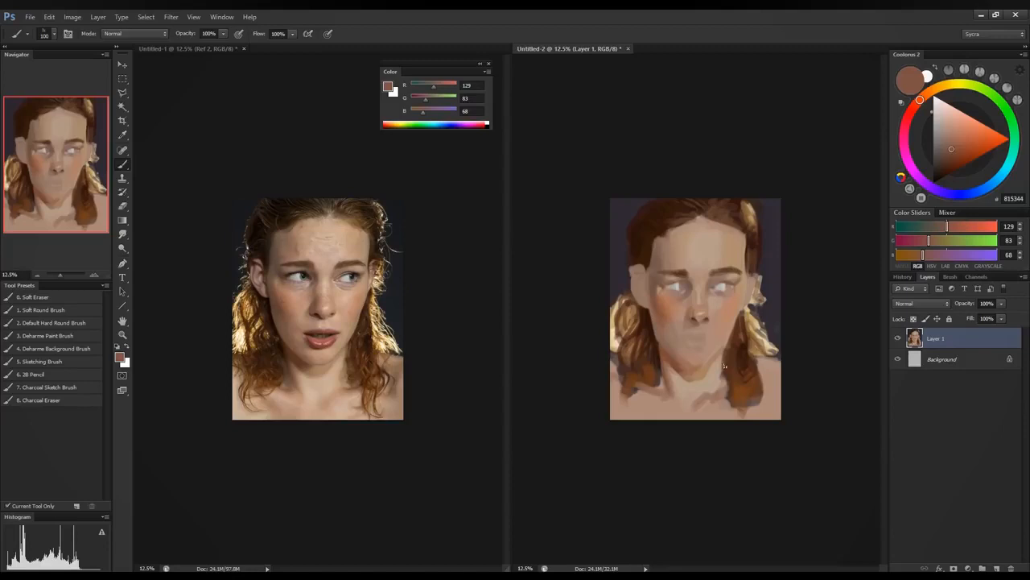
{"action": "left_click", "coordinate": [956, 226]}
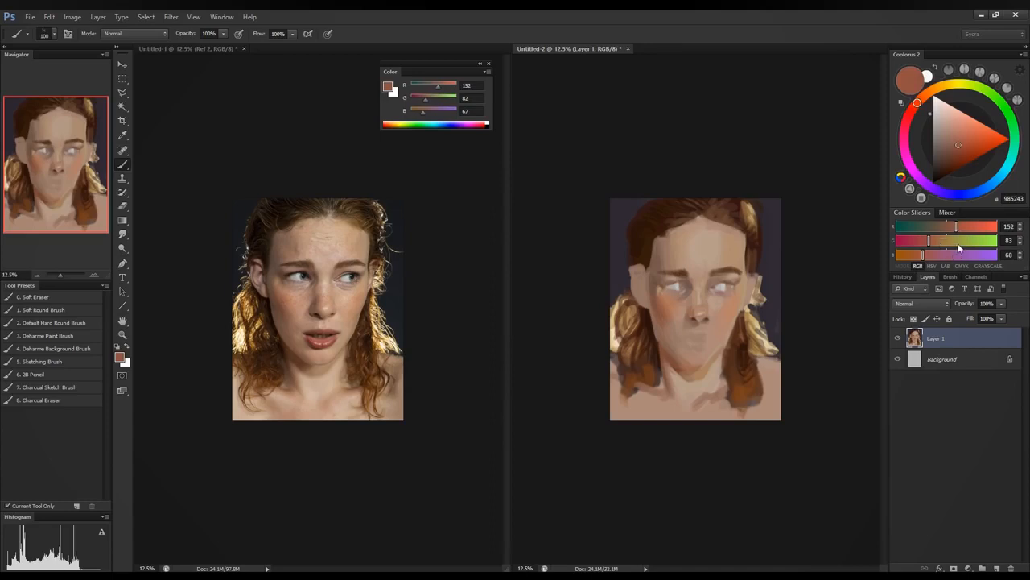
Step: Set the foreground colour to a green with hue 124, RGB 111, 179, 116
{"action": "left_click", "coordinate": [119, 356]}
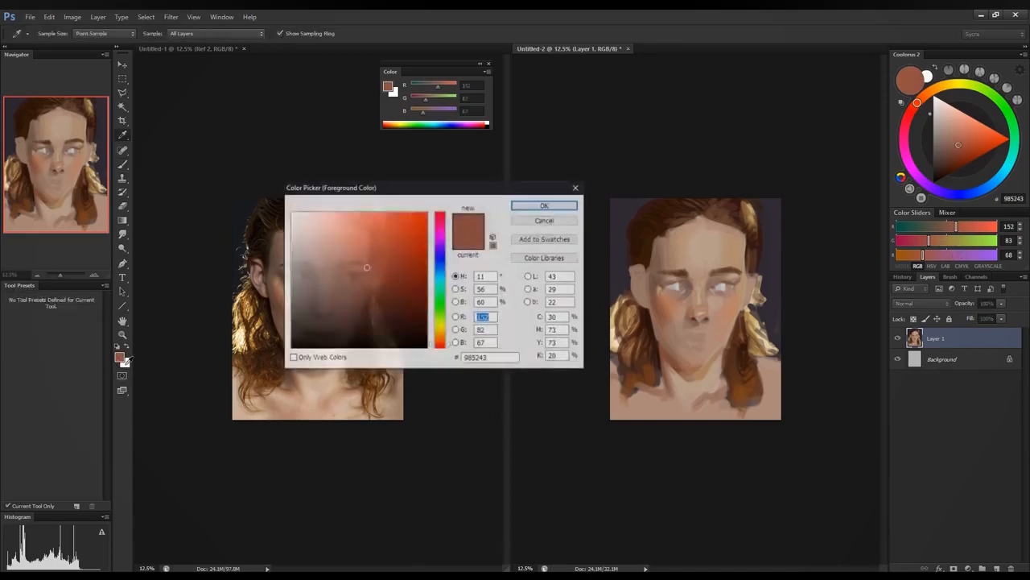
{"action": "left_click", "coordinate": [440, 301]}
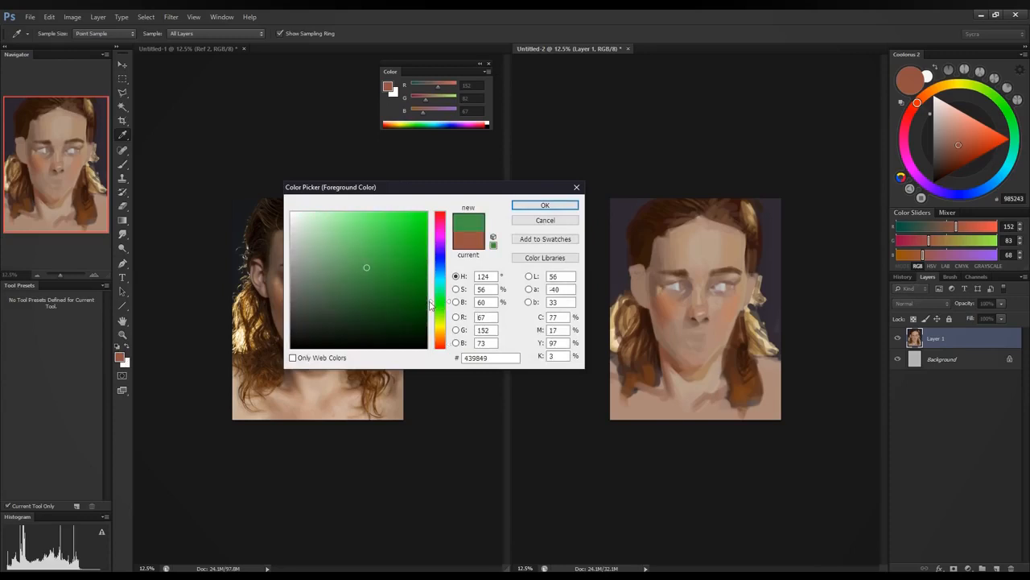
{"action": "left_click_drag", "start_coordinate": [432, 190], "coordinate": [576, 178]}
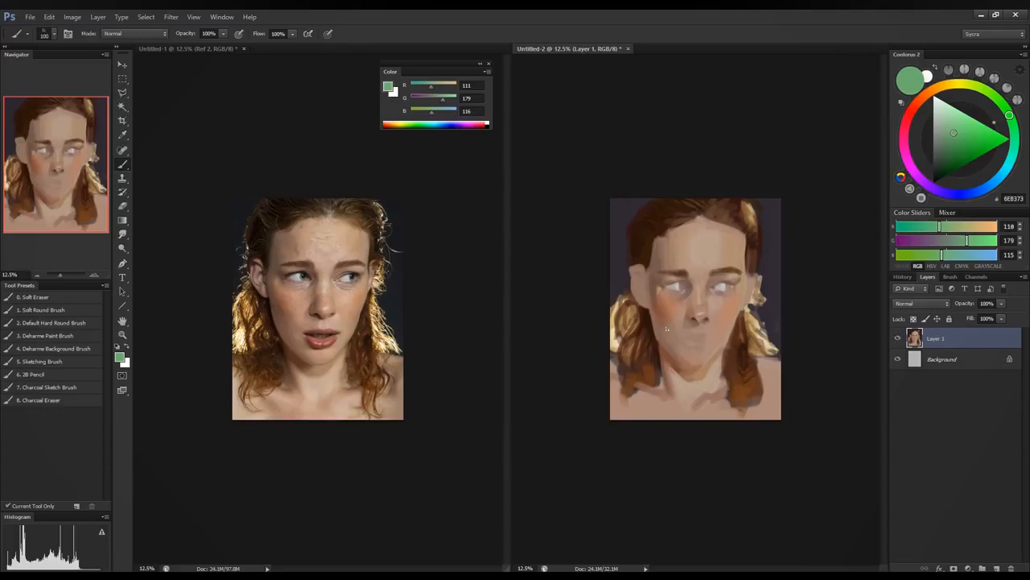
Step: Examine the left-hand eye in the Ref 2 photo at 100% zoom
{"action": "left_click", "coordinate": [192, 48]}
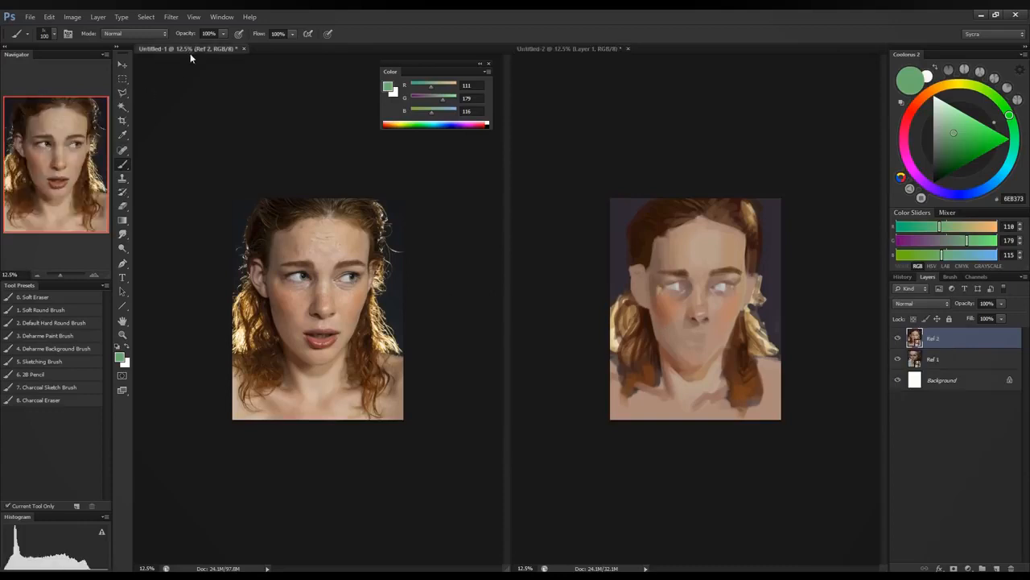
{"action": "key", "text": "ctrl+plus"}
{"action": "key", "text": "ctrl+plus"}
{"action": "key", "text": "ctrl+plus"}
{"action": "key", "text": "ctrl+plus"}
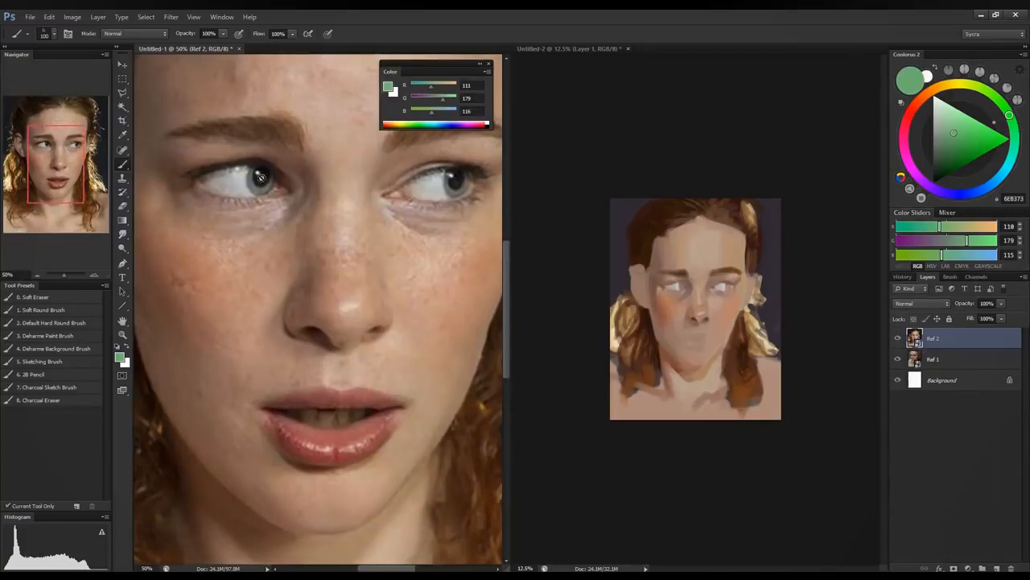
{"action": "key", "text": "ctrl+plus"}
{"action": "left_click_drag", "start_coordinate": [306, 173], "coordinate": [370, 322]}
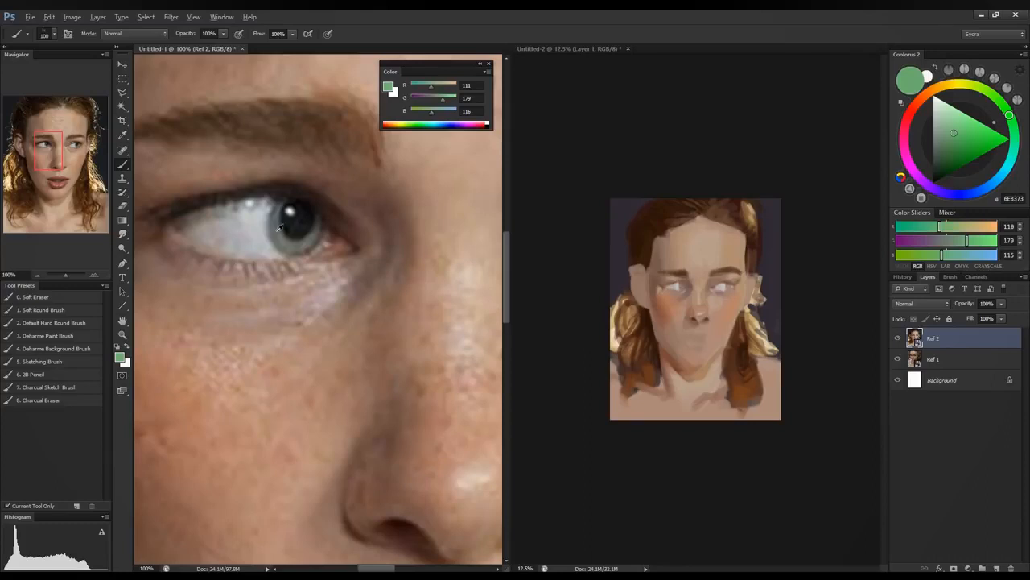
Step: Check the hue and RGB values of several spots on the reference iris in the Color Picker, then discard the picks
{"action": "left_click", "coordinate": [120, 358]}
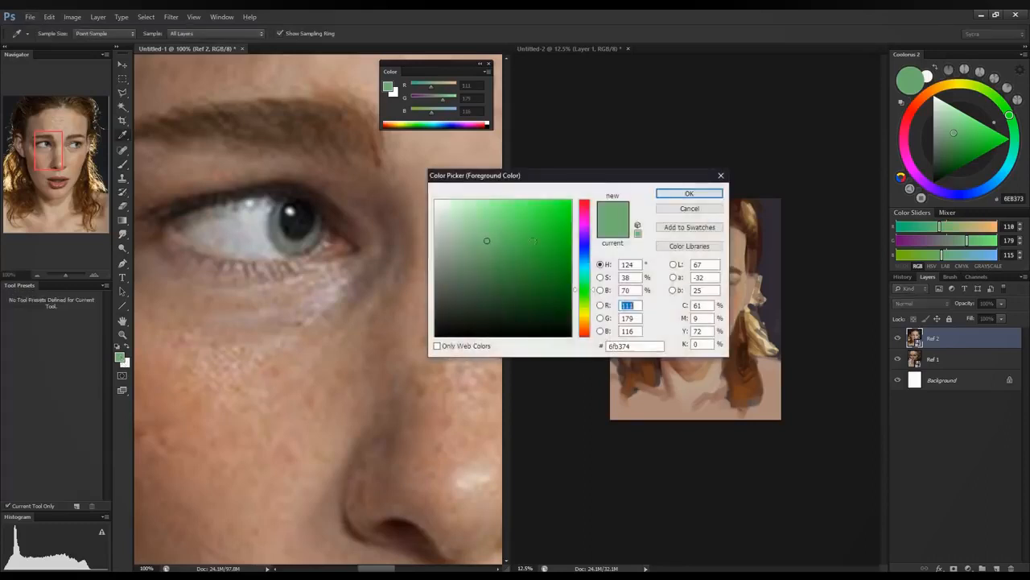
{"action": "left_click", "coordinate": [281, 240]}
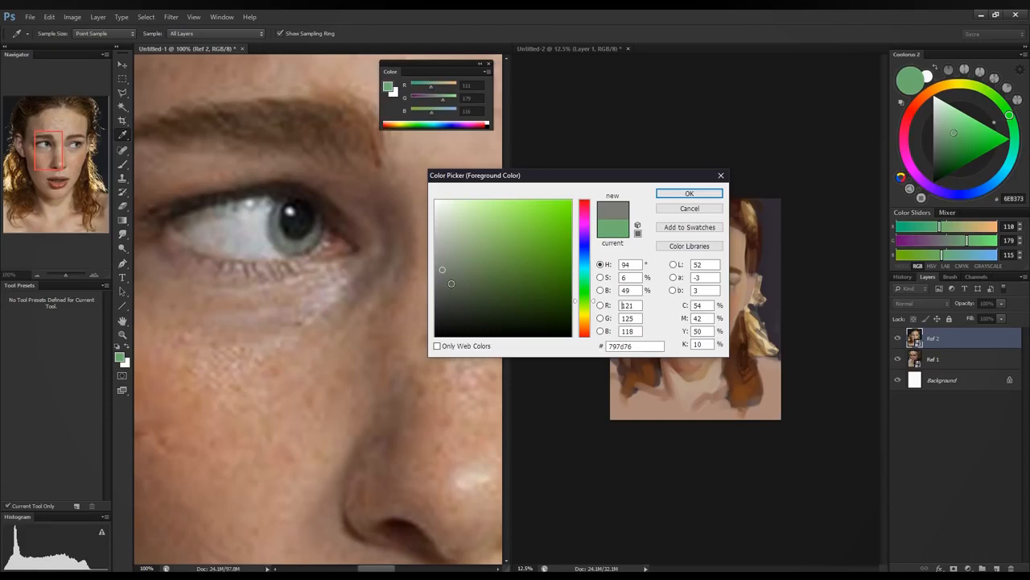
{"action": "left_click", "coordinate": [305, 237]}
{"action": "left_click", "coordinate": [297, 234]}
{"action": "left_click", "coordinate": [279, 220]}
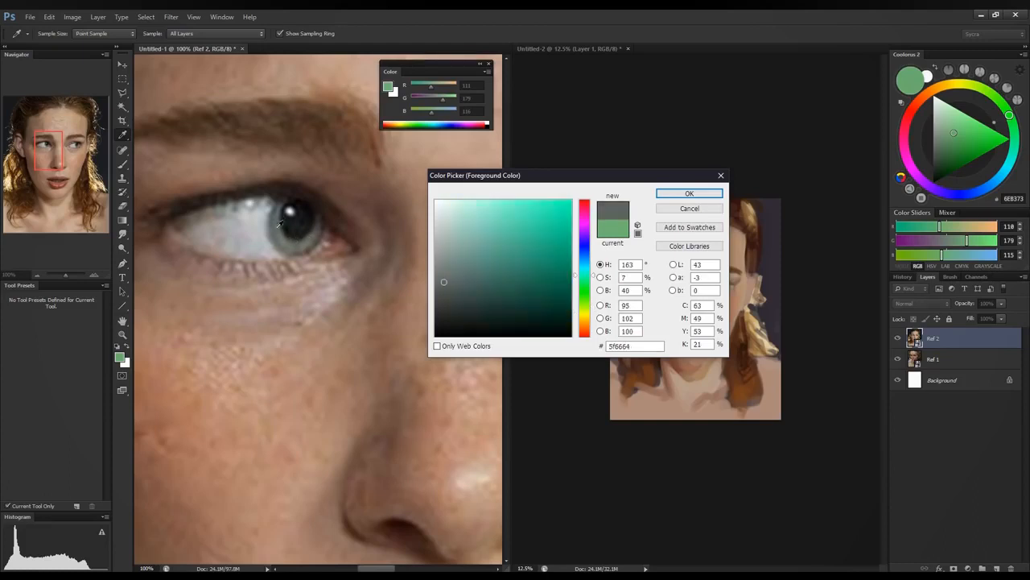
{"action": "left_click_drag", "start_coordinate": [314, 235], "coordinate": [276, 199]}
{"action": "left_click", "coordinate": [279, 229]}
{"action": "left_click", "coordinate": [686, 207]}
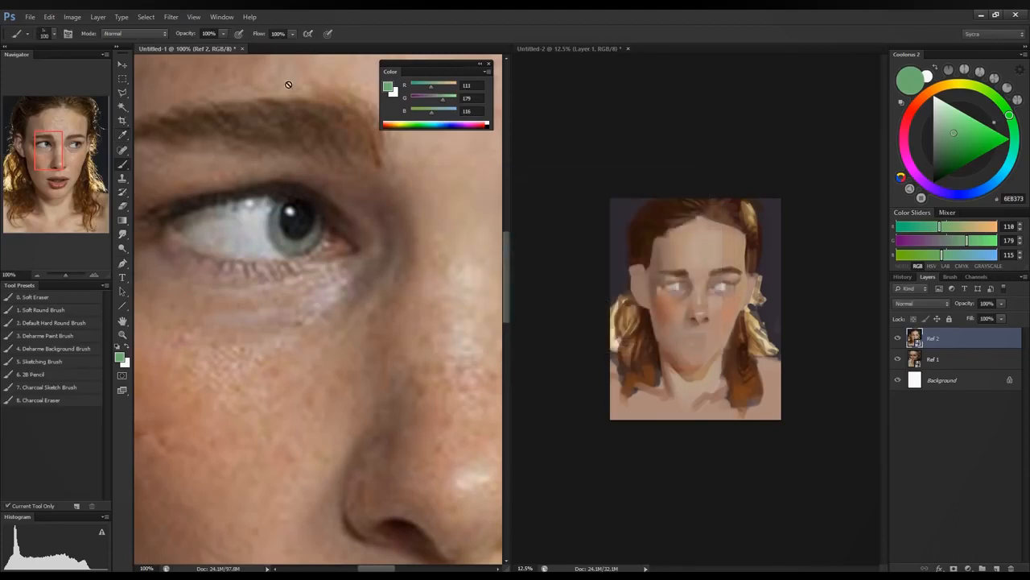
{"action": "key", "text": "ctrl+minus"}
{"action": "key", "text": "ctrl+minus"}
{"action": "key", "text": "ctrl+minus"}
{"action": "key", "text": "ctrl+minus"}
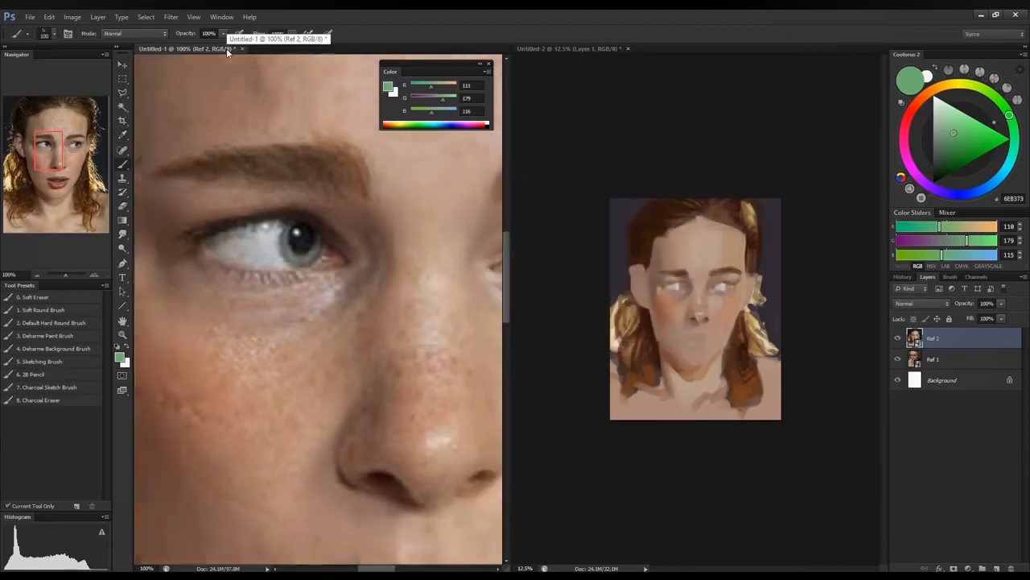
Step: Fit the reference photo in view and paint both irises in the study with a dark grey-green mixed to RGB 68, 79, 72
{"action": "key", "text": "ctrl+minus"}
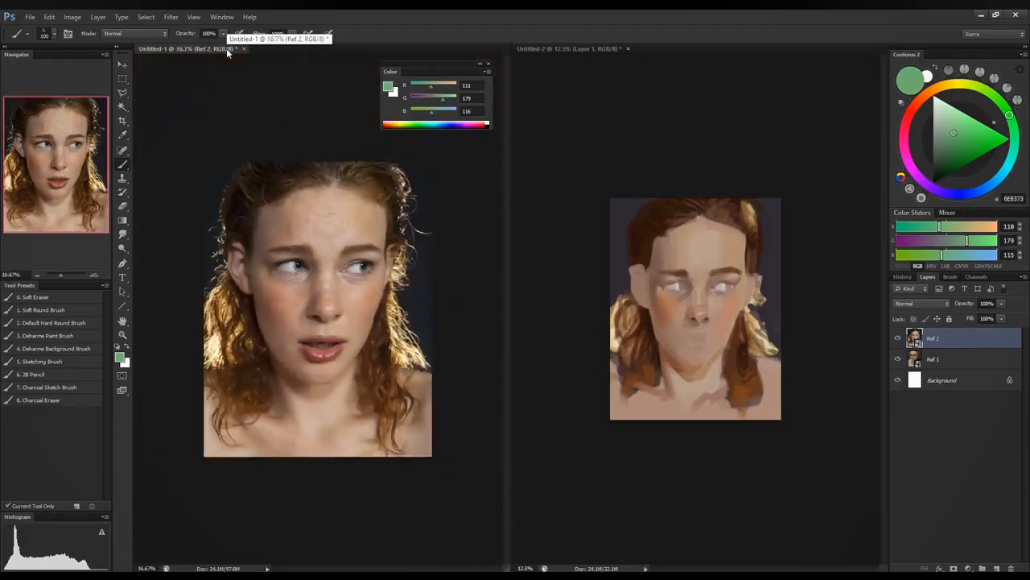
{"action": "left_click", "coordinate": [589, 43]}
{"action": "key", "text": "ctrl+plus"}
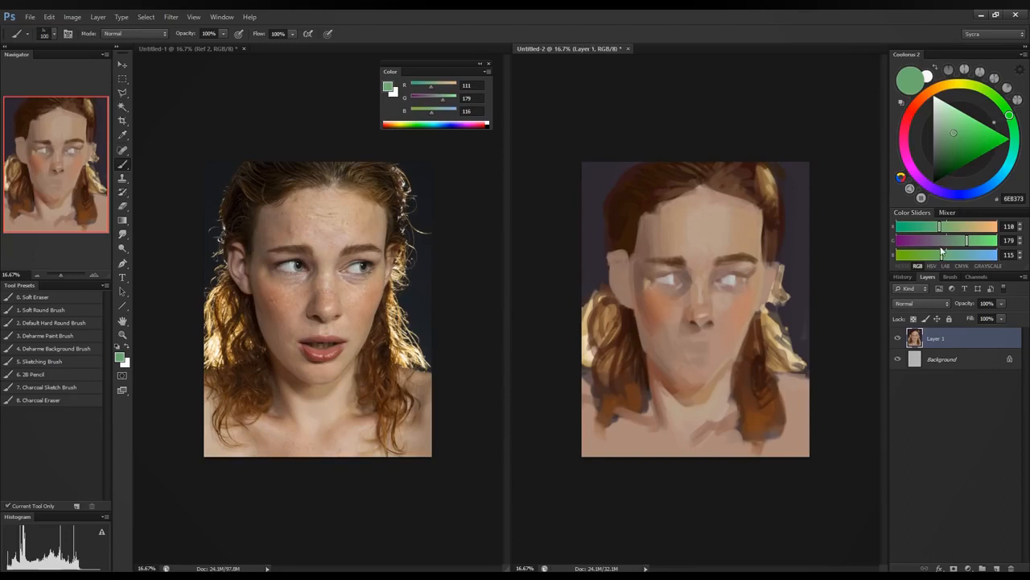
{"action": "left_click", "coordinate": [922, 228]}
{"action": "left_click_drag", "start_coordinate": [918, 242], "coordinate": [927, 244]}
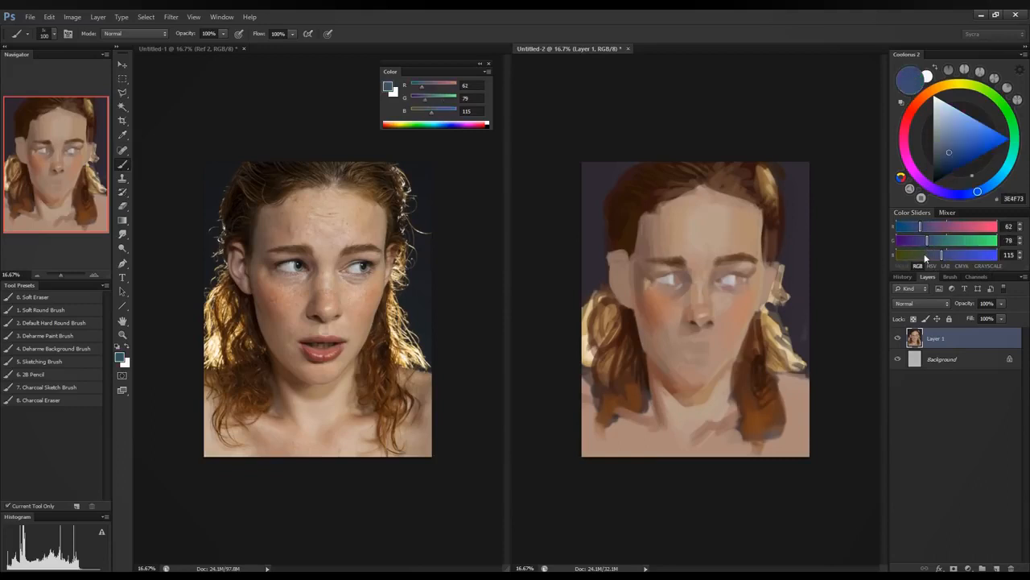
{"action": "left_click", "coordinate": [925, 257]}
{"action": "left_click", "coordinate": [925, 256]}
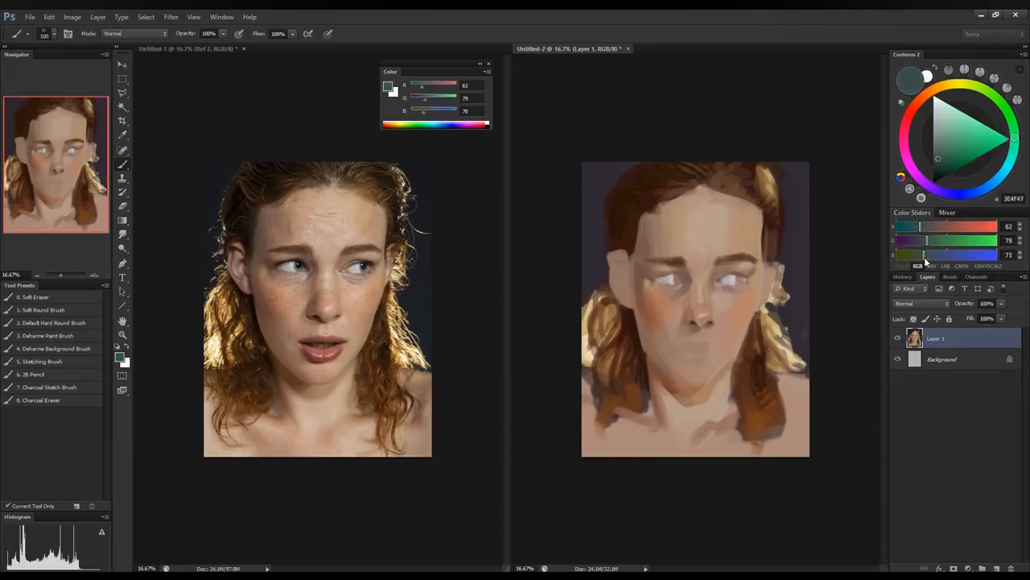
{"action": "left_click", "coordinate": [925, 256]}
{"action": "left_click", "coordinate": [922, 226]}
{"action": "key", "text": "bracketleft"}
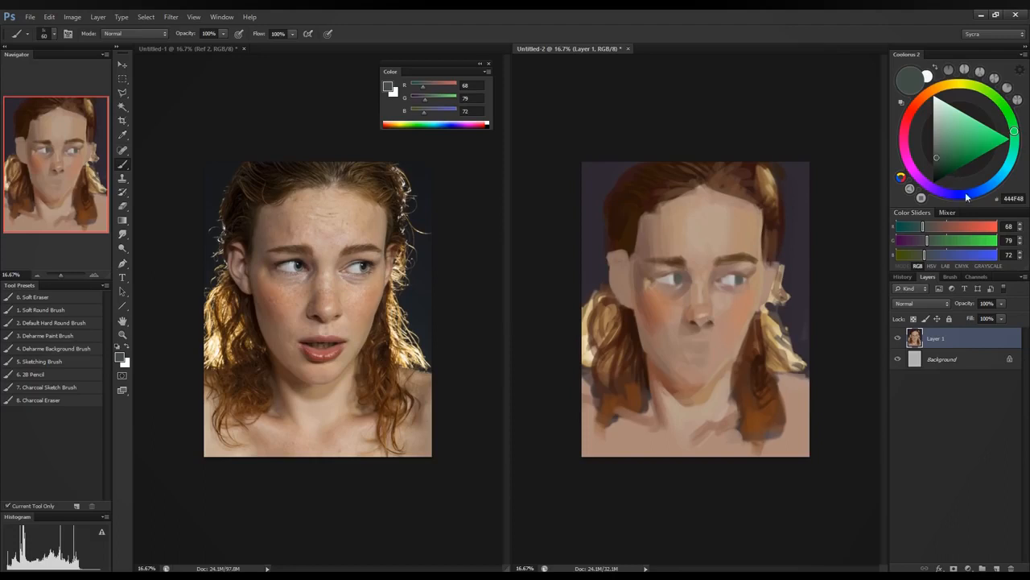
Step: Mix a near-black with RGB 16, 4, 2 and paint the pupils and dark eye details in both eyes
{"action": "left_click", "coordinate": [908, 228]}
{"action": "left_click", "coordinate": [901, 241]}
{"action": "left_click", "coordinate": [901, 226]}
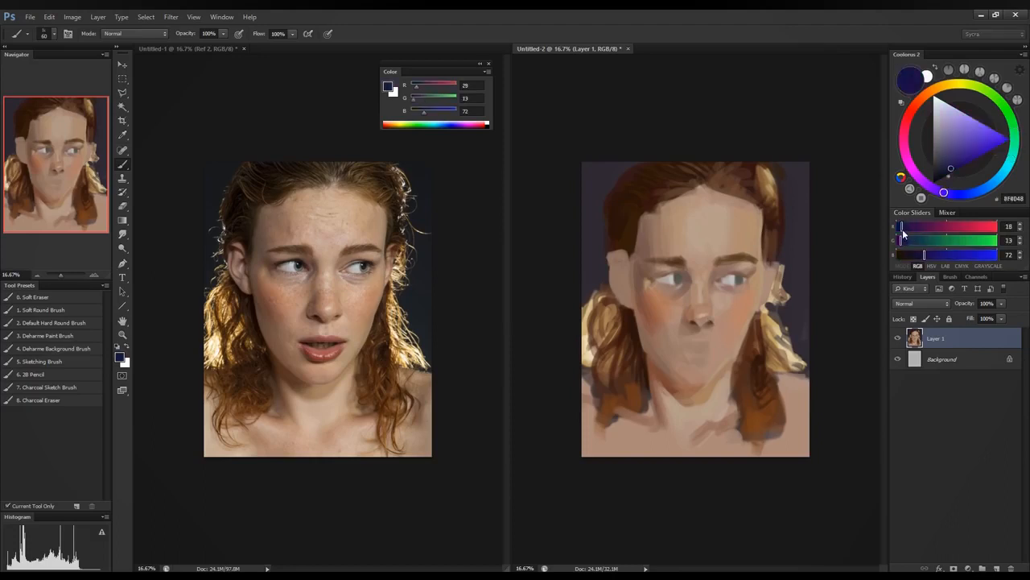
{"action": "left_click", "coordinate": [900, 255]}
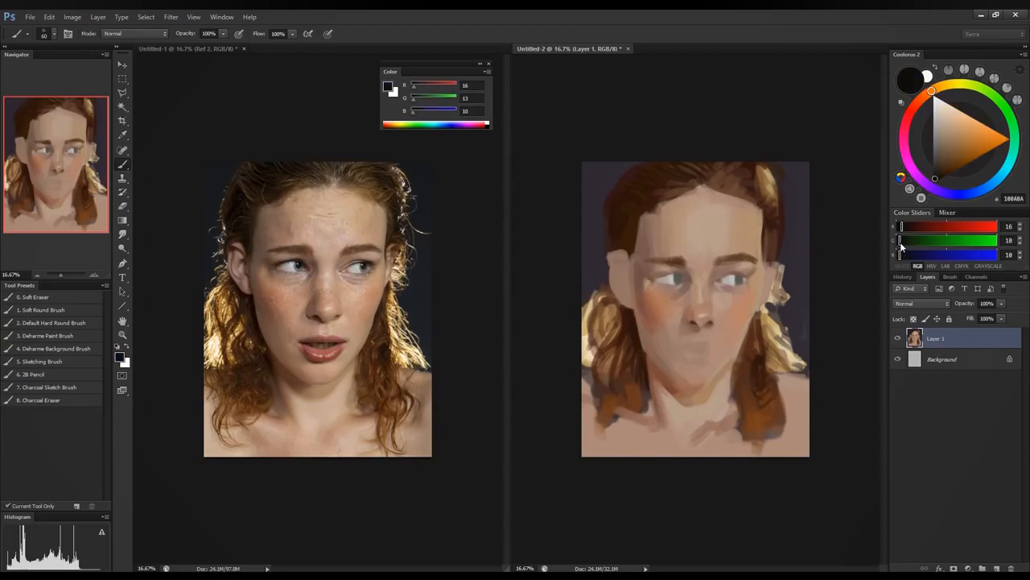
{"action": "left_click", "coordinate": [900, 242]}
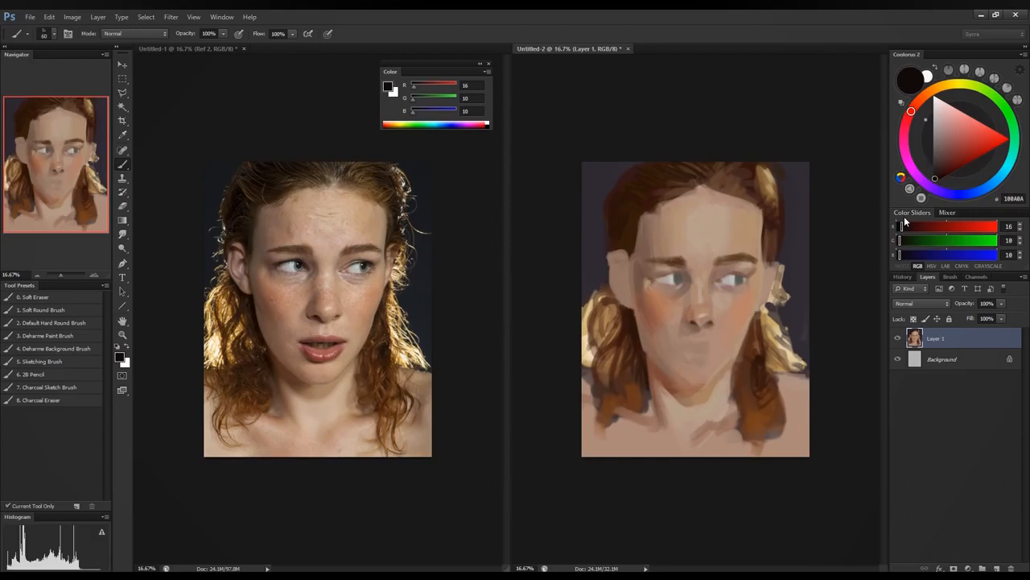
{"action": "left_click", "coordinate": [899, 241]}
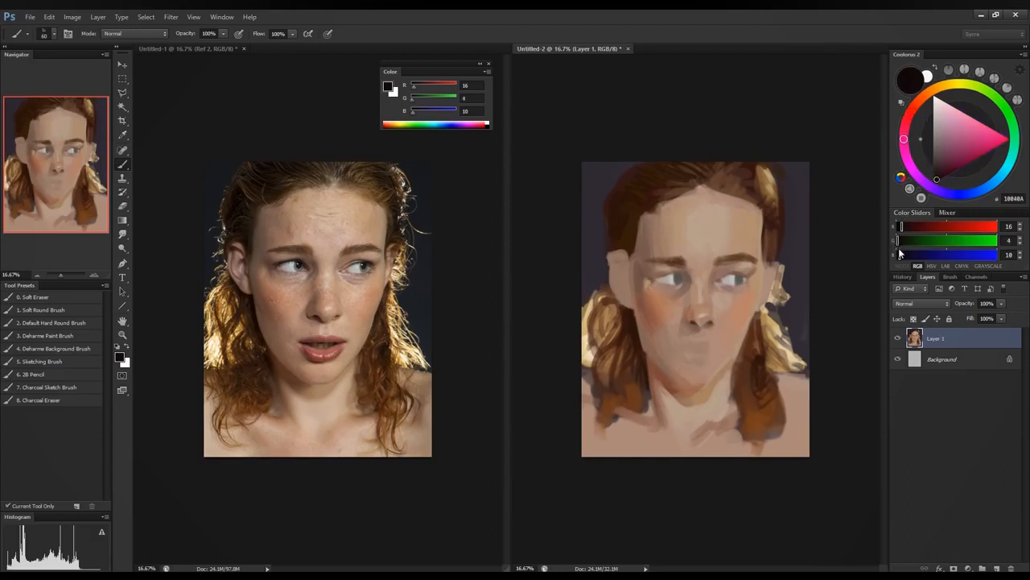
{"action": "left_click", "coordinate": [899, 255]}
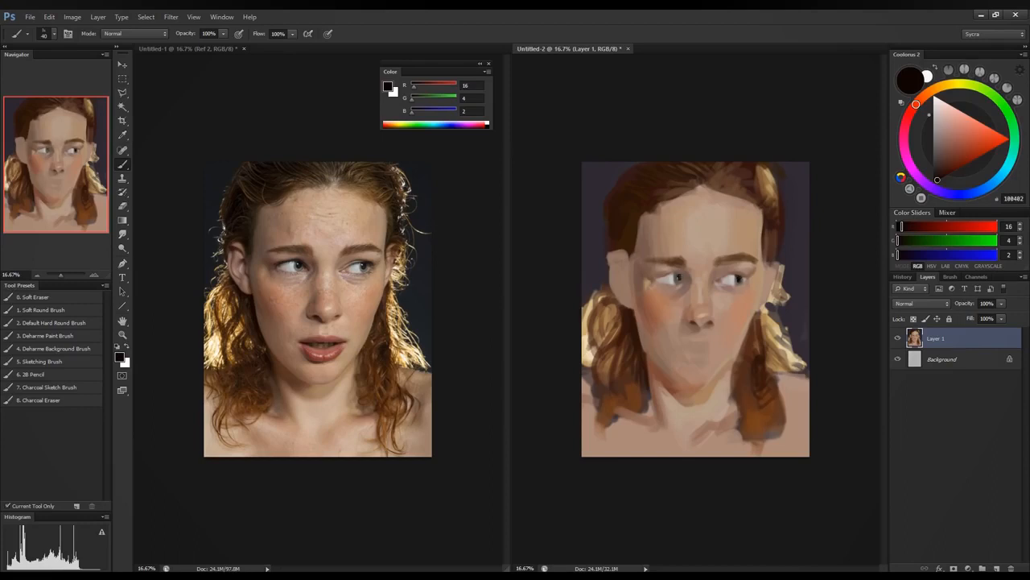
{"action": "left_click_drag", "start_coordinate": [677, 273], "coordinate": [679, 278]}
{"action": "left_click_drag", "start_coordinate": [664, 275], "coordinate": [679, 273]}
{"action": "left_click_drag", "start_coordinate": [653, 280], "coordinate": [747, 273]}
Step: Enlarge the brush to 125 px
{"action": "key", "text": "]"}
{"action": "key", "text": "]"}
{"action": "key", "text": "]"}
{"action": "key", "text": "]"}
{"action": "key", "text": "]"}
{"action": "key", "text": "]"}
{"action": "key", "text": "]"}
Step: Try a patch of pure black, RGB 0, 0, 0, over the background beside the hair and undo it
{"action": "left_click", "coordinate": [933, 183]}
{"action": "left_click_drag", "start_coordinate": [594, 185], "coordinate": [628, 213]}
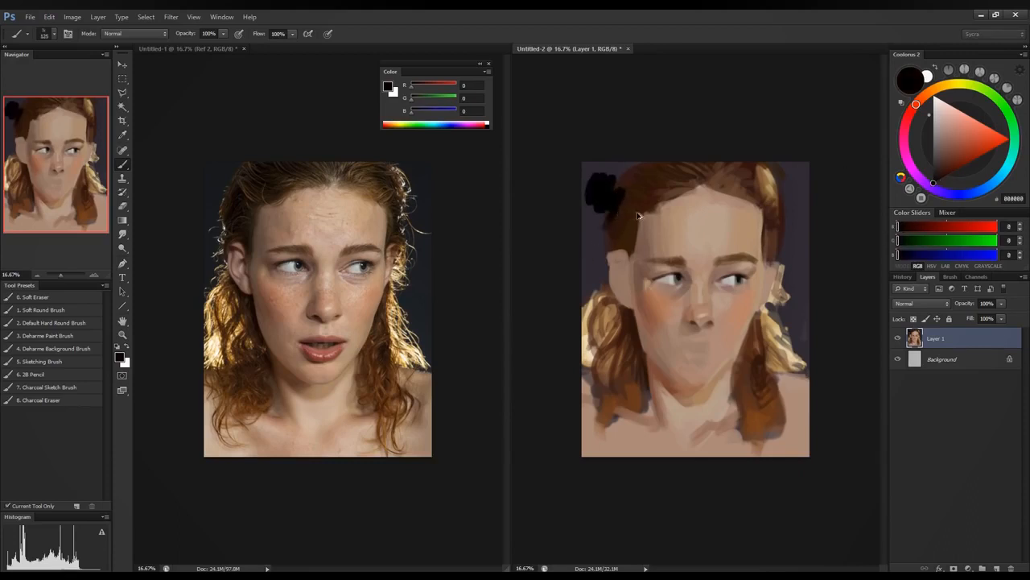
{"action": "key", "text": "ctrl+z"}
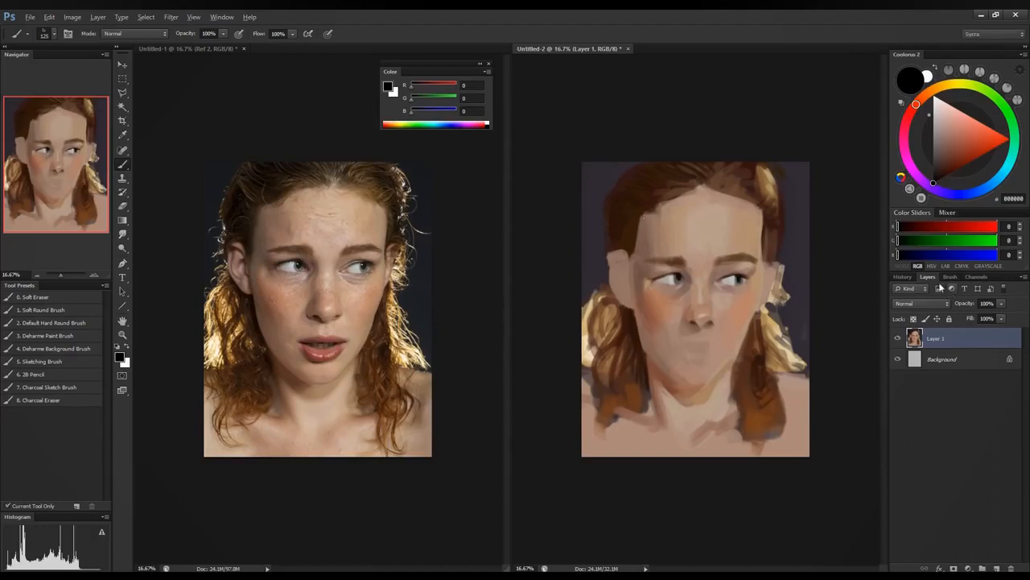
Step: Darken the hair across the top of the head with a very dark brown, RGB 19, 8, 5
{"action": "left_click", "coordinate": [903, 229]}
{"action": "left_click", "coordinate": [680, 272], "text": "alt"}
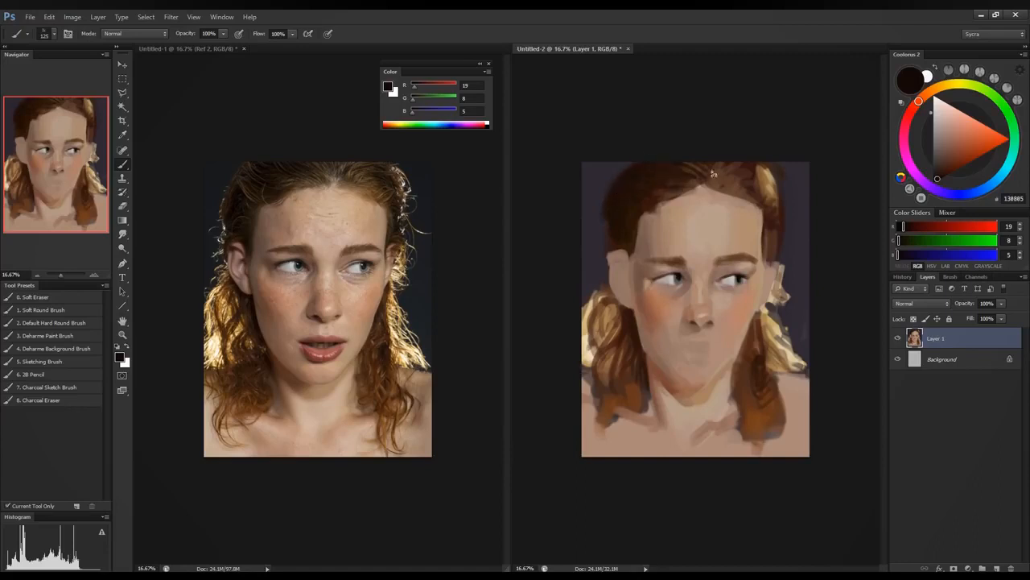
{"action": "mouse_move", "coordinate": [757, 174]}
{"action": "left_mouse_down"}
{"action": "mouse_move", "coordinate": [765, 199]}
{"action": "mouse_move", "coordinate": [768, 187]}
{"action": "mouse_move", "coordinate": [776, 193]}
{"action": "left_mouse_up"}
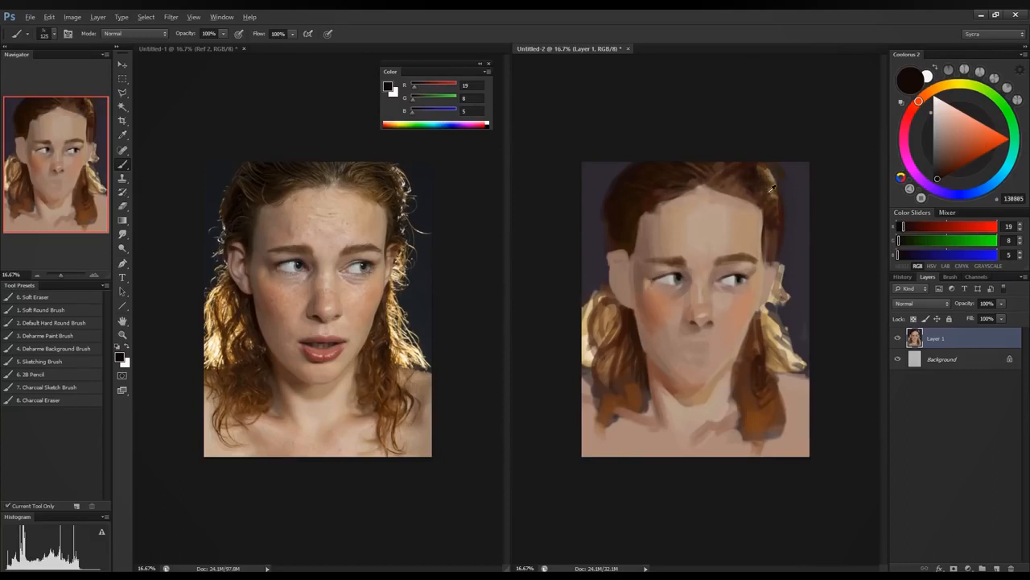
Step: Soften the hairline above the forehead with sampled RGB 171, 137, 115, 123, 92, 73 and 181, 155, 135
{"action": "left_click", "coordinate": [747, 203], "text": "alt"}
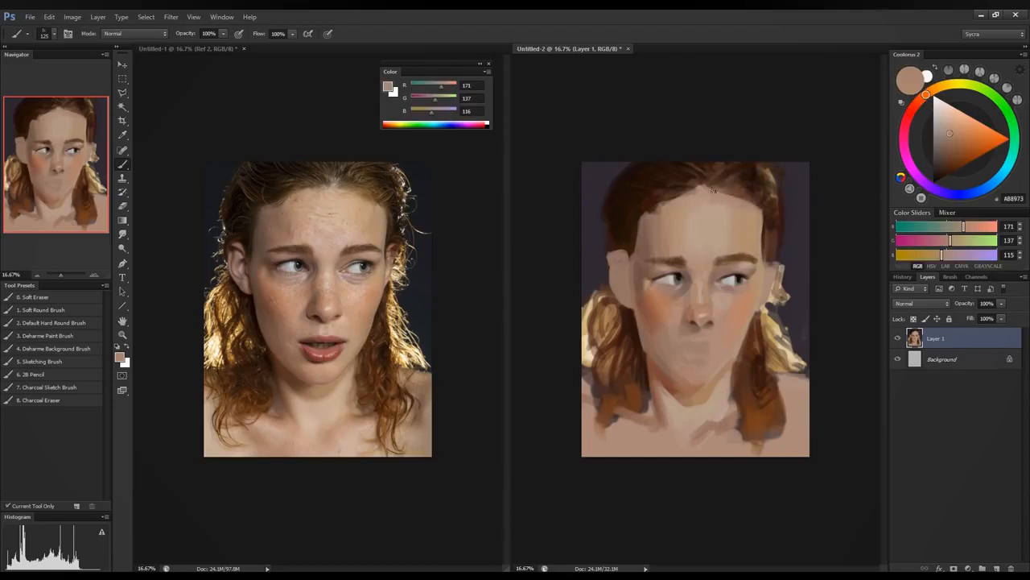
{"action": "left_click", "coordinate": [734, 186], "text": "alt"}
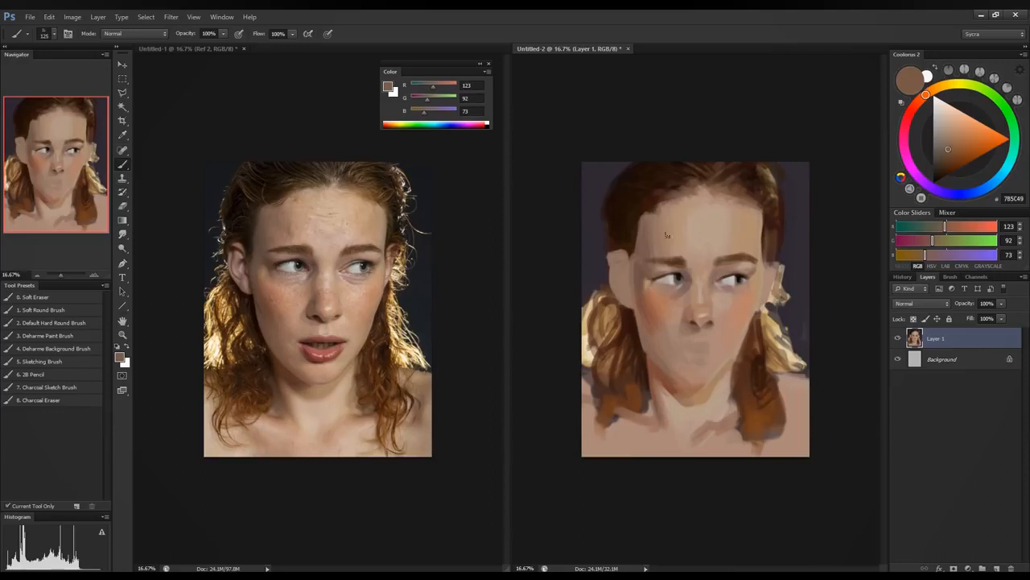
{"action": "left_click", "coordinate": [710, 194], "text": "alt"}
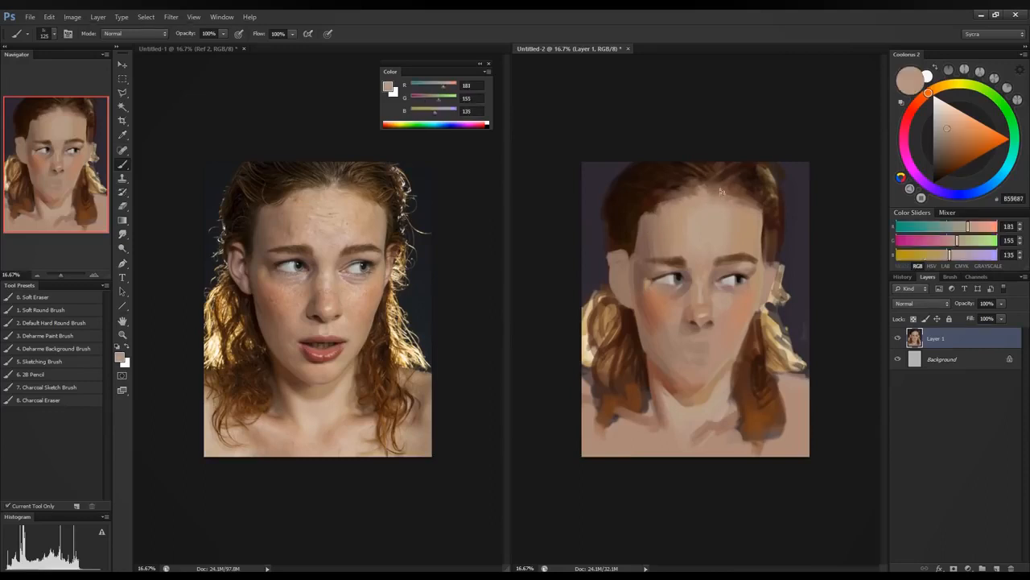
Step: Refine the hairline's centre with a 60 px brush, using RGB 182, 168, 159 and sampled RGB 59, 36, 24 and 124, 93, 74
{"action": "key", "text": "bracketleft"}
{"action": "key", "text": "bracketleft"}
{"action": "left_click", "coordinate": [709, 218], "text": "alt"}
{"action": "left_click", "coordinate": [959, 254]}
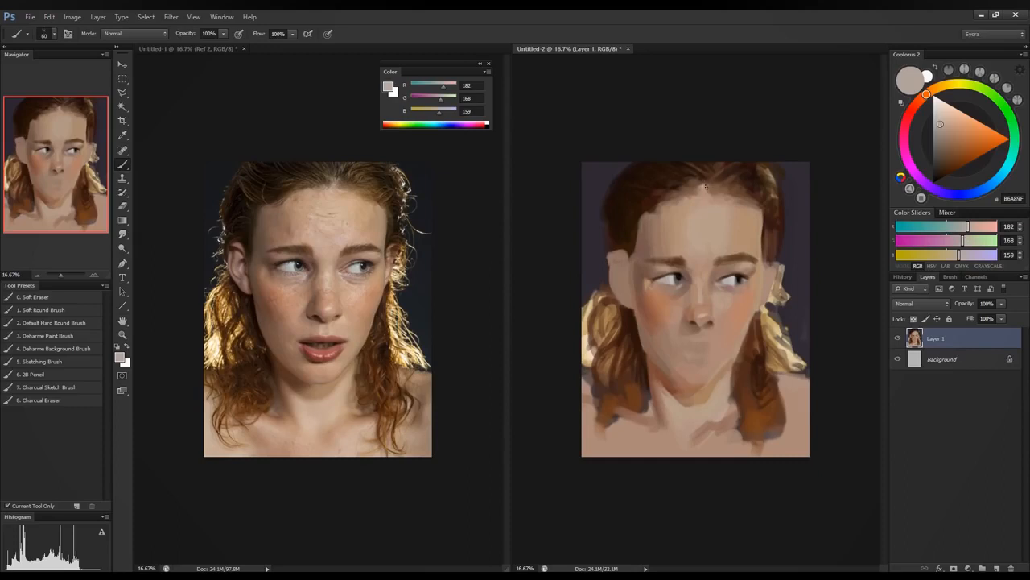
{"action": "left_click", "coordinate": [704, 184], "text": "alt"}
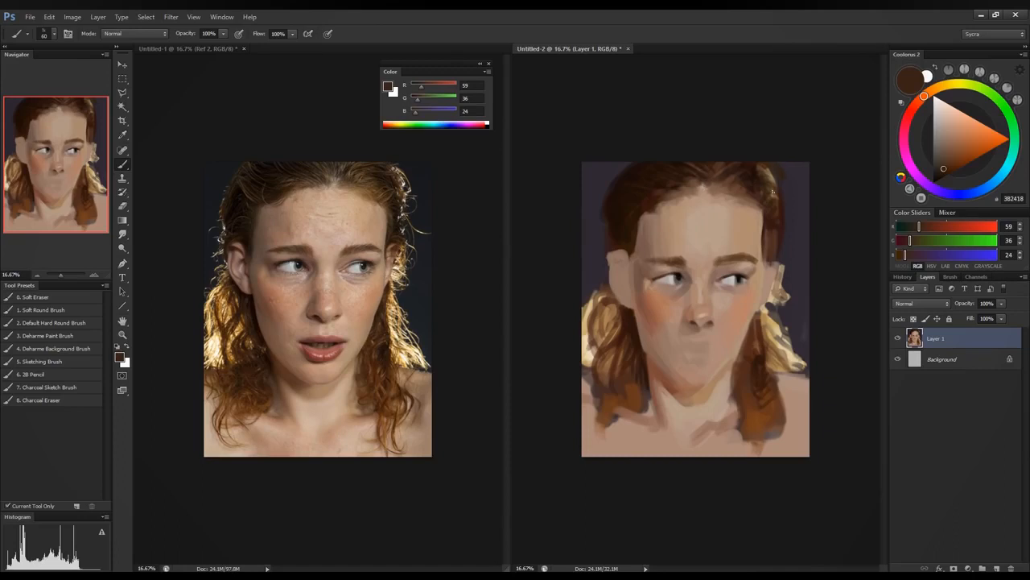
{"action": "left_click", "coordinate": [719, 191], "text": "alt"}
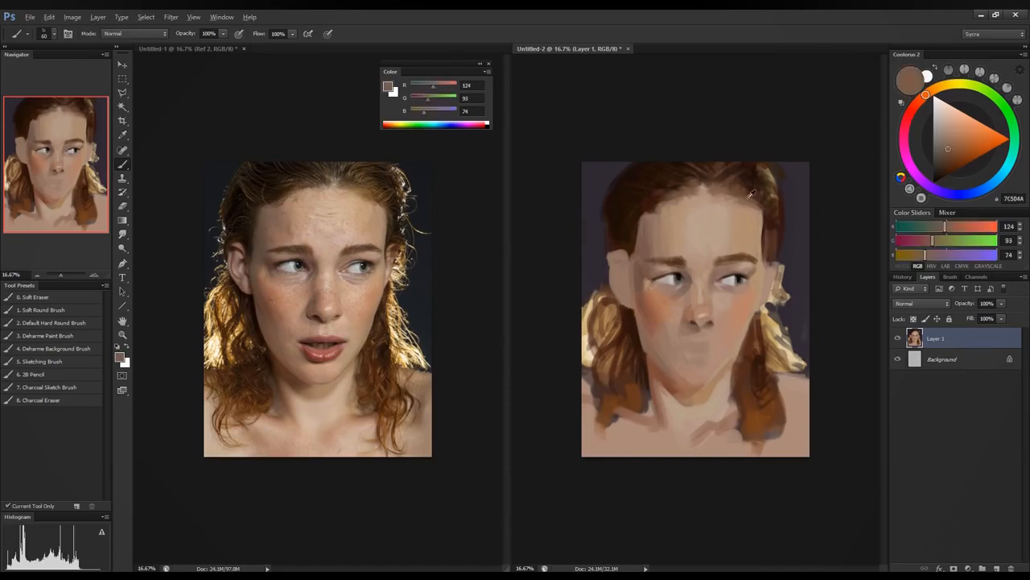
Step: Mix a golden brown, RGB 134, 95, 56, from a sampled hair colour and paint lighter strands on both sides of the head
{"action": "left_click", "coordinate": [734, 193], "text": "alt"}
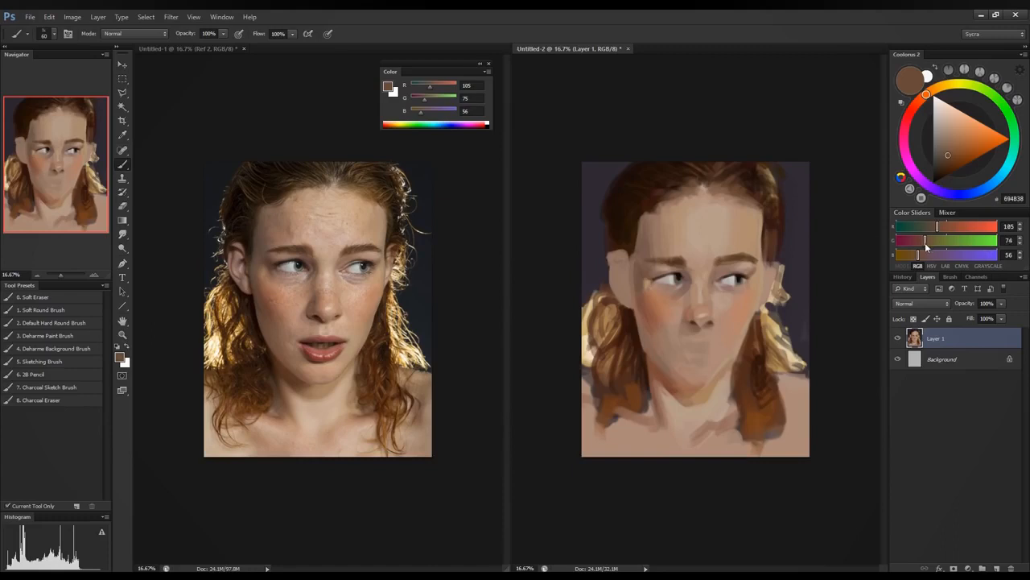
{"action": "left_click_drag", "start_coordinate": [925, 243], "coordinate": [944, 228]}
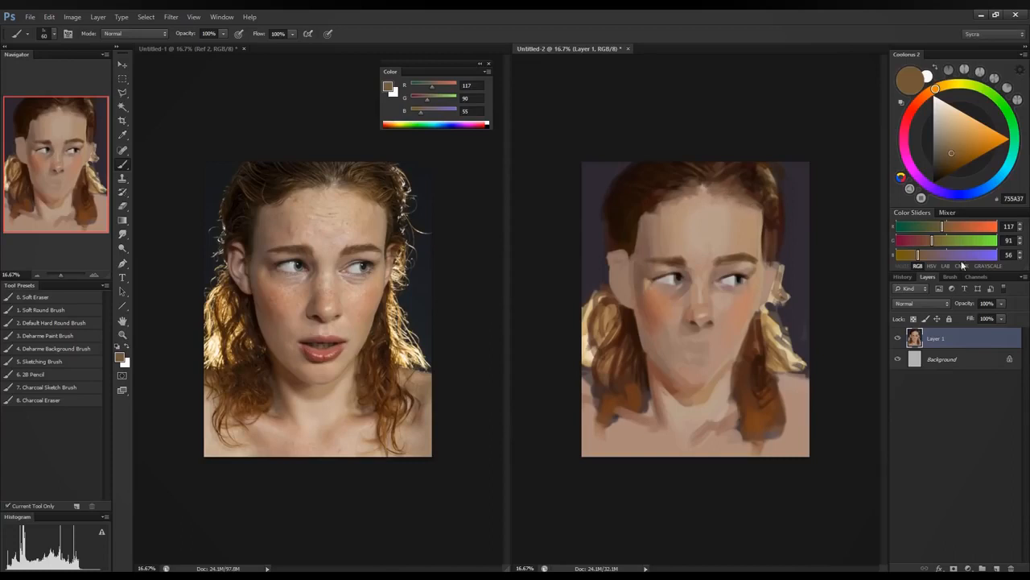
{"action": "left_click_drag", "start_coordinate": [944, 228], "coordinate": [949, 228]}
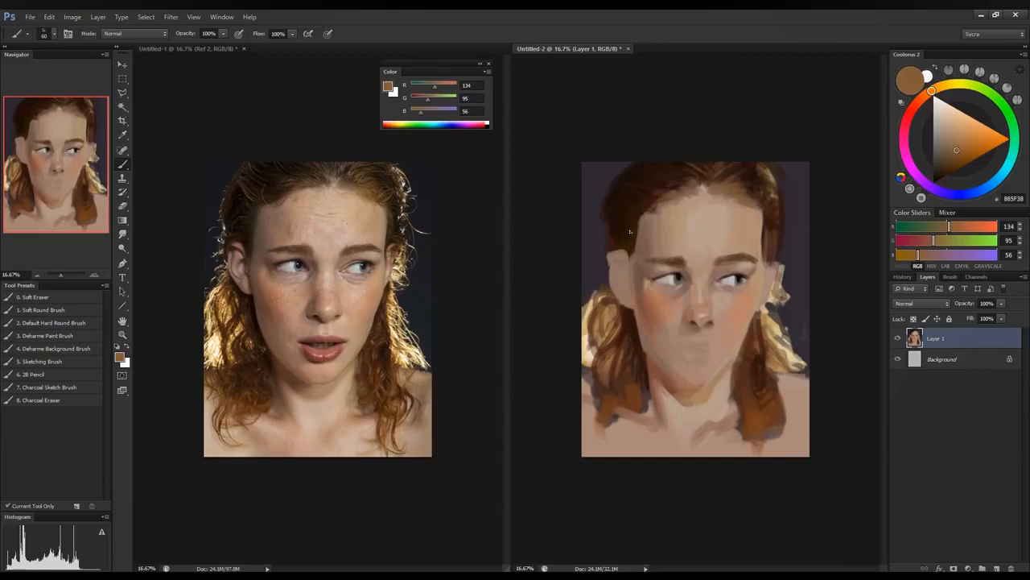
{"action": "left_click_drag", "start_coordinate": [614, 195], "coordinate": [658, 166]}
{"action": "left_click_drag", "start_coordinate": [786, 195], "coordinate": [769, 170]}
Step: Mix a pale off-white foreground colour, RGB 240, 241, 226, for a 40 px brush
{"action": "left_click", "coordinate": [773, 177], "text": "alt"}
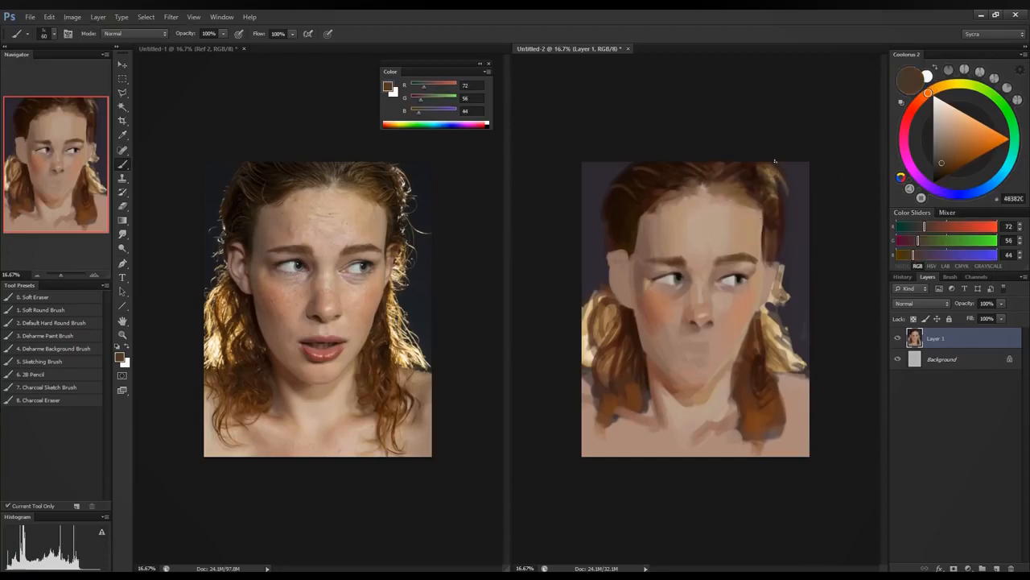
{"action": "left_click_drag", "start_coordinate": [925, 227], "coordinate": [980, 256]}
{"action": "left_click", "coordinate": [976, 241]}
{"action": "left_click", "coordinate": [976, 256]}
{"action": "left_click", "coordinate": [985, 228]}
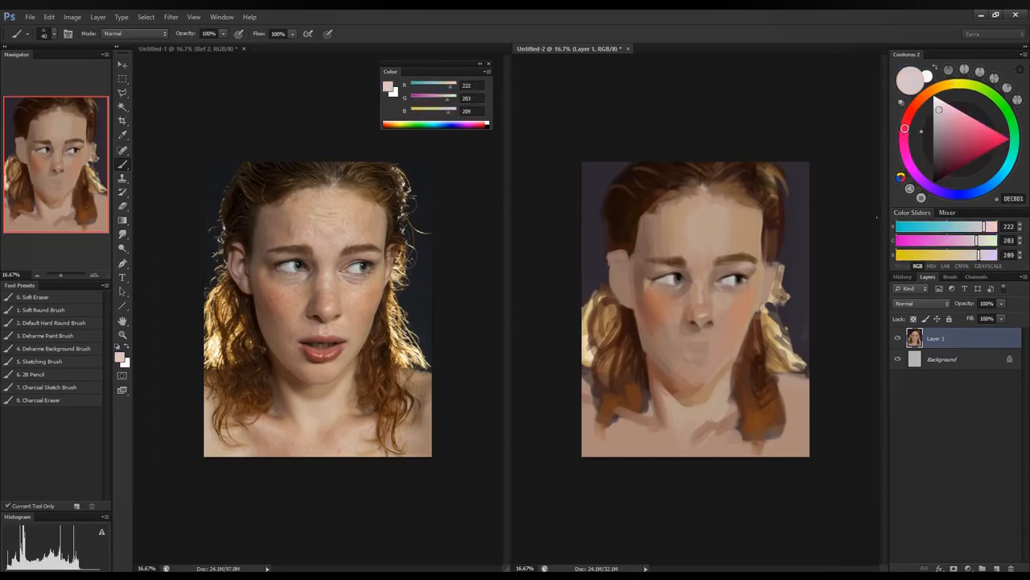
{"action": "left_click", "coordinate": [990, 240]}
{"action": "left_click", "coordinate": [992, 227]}
{"action": "left_click", "coordinate": [987, 255]}
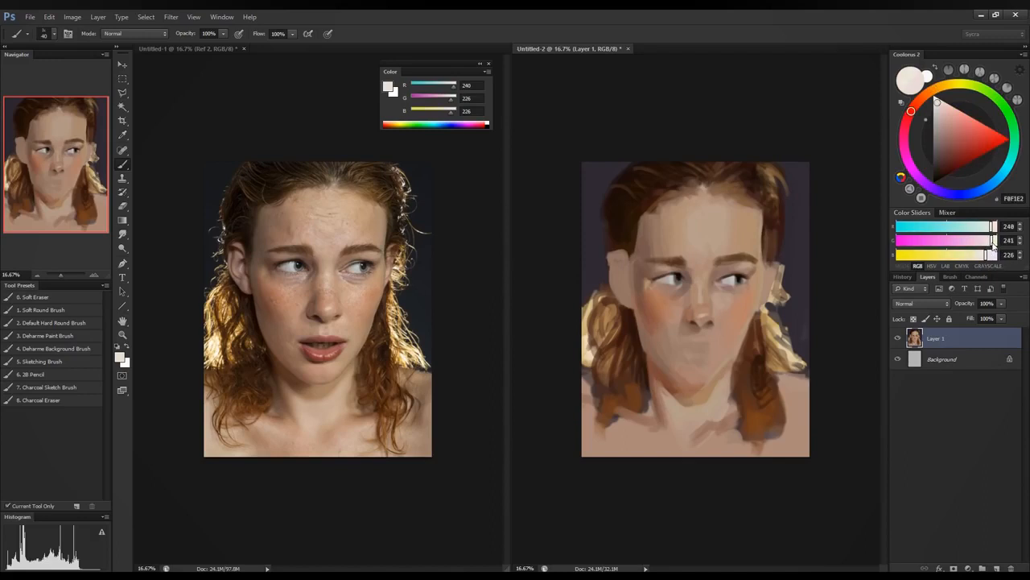
{"action": "left_click", "coordinate": [995, 240]}
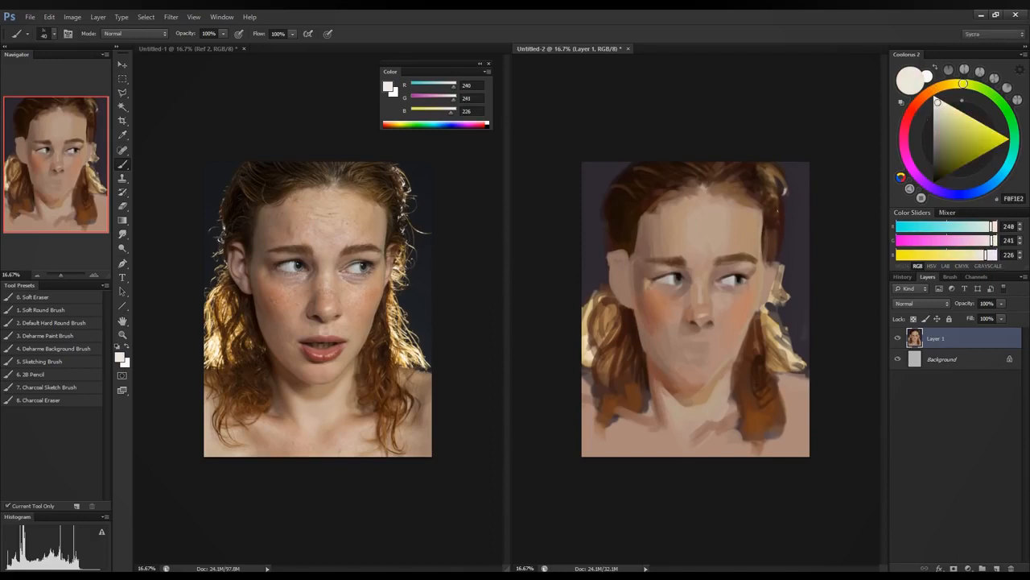
Step: Paint off-white rim highlights along the right-hand edge of the hair and within the blonde locks on both sides
{"action": "left_click_drag", "start_coordinate": [781, 220], "coordinate": [780, 242]}
{"action": "left_click_drag", "start_coordinate": [766, 166], "coordinate": [770, 173]}
{"action": "left_click_drag", "start_coordinate": [787, 352], "coordinate": [787, 367]}
{"action": "left_click_drag", "start_coordinate": [772, 343], "coordinate": [777, 355]}
{"action": "mouse_move", "coordinate": [588, 330]}
{"action": "left_mouse_down"}
{"action": "mouse_move", "coordinate": [594, 354]}
{"action": "mouse_move", "coordinate": [616, 341]}
{"action": "left_mouse_up"}
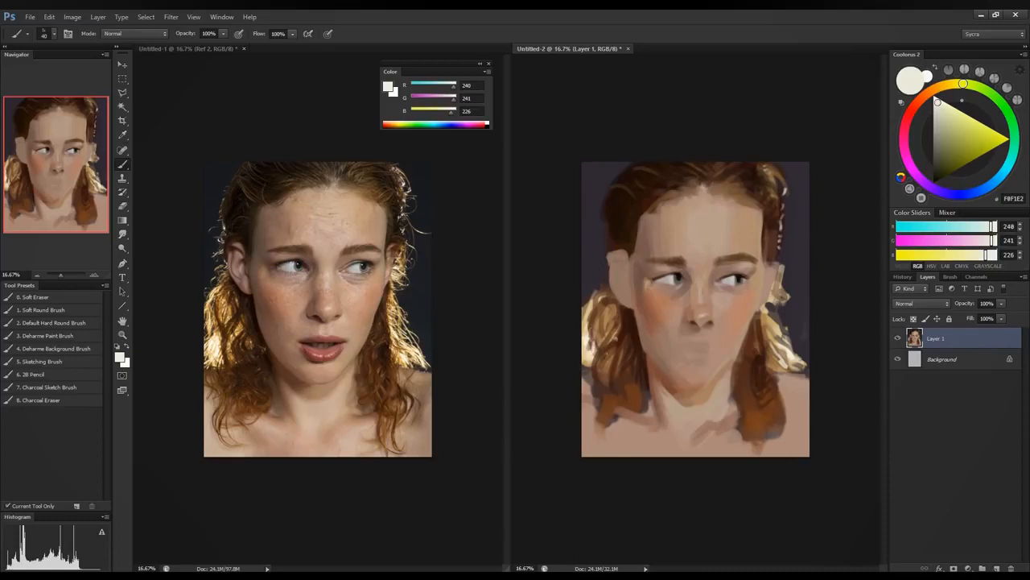
{"action": "left_click_drag", "start_coordinate": [607, 301], "coordinate": [597, 321]}
Step: Paint golden strands in the left-hand blonde lock, shifting a sampled hair colour to RGB 217, 175, 125 and 217, 175, 93
{"action": "left_click", "coordinate": [587, 312], "text": "alt"}
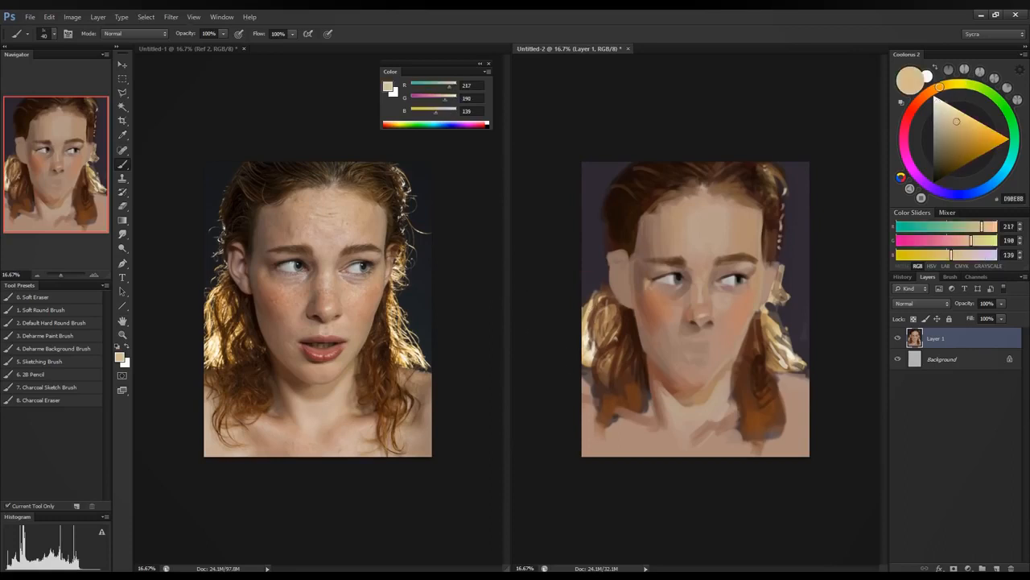
{"action": "left_click_drag", "start_coordinate": [952, 256], "coordinate": [965, 245]}
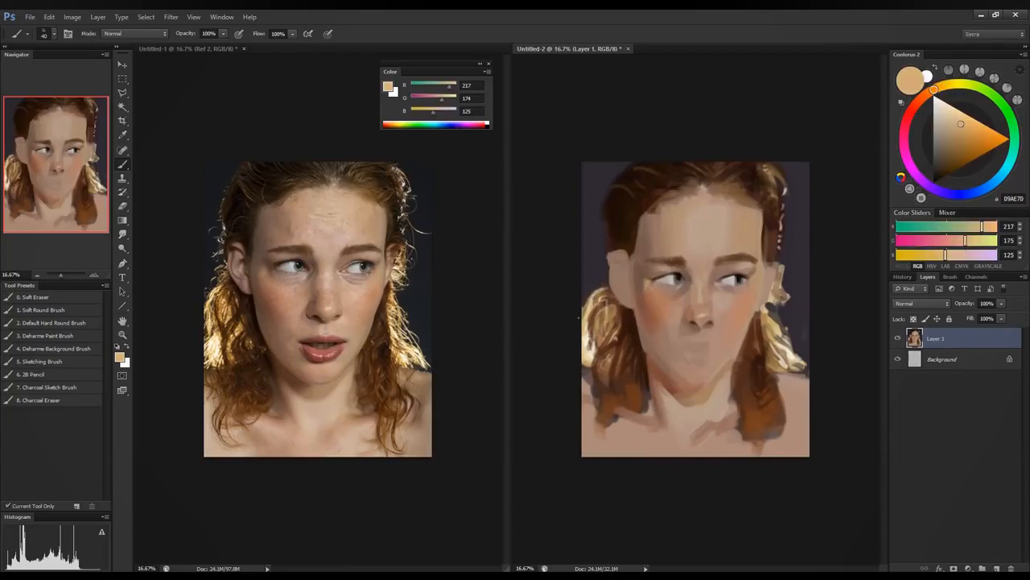
{"action": "left_click_drag", "start_coordinate": [946, 255], "coordinate": [932, 256]}
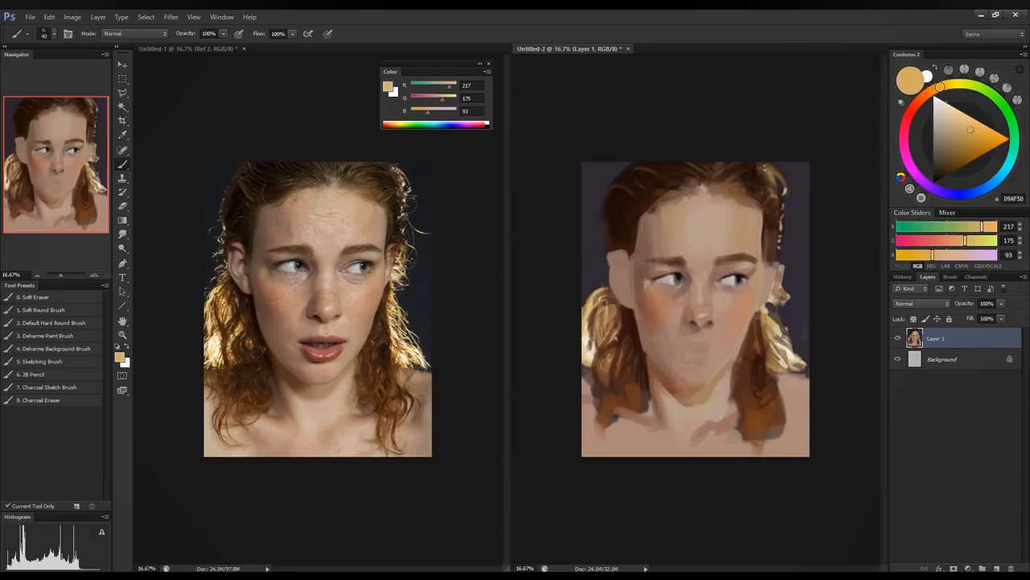
Step: Warm the blonde locks with orange-brown strands mixed from a sampled hair colour, using RGB 164, 98, 35 and 171, 107, 35
{"action": "left_click", "coordinate": [614, 310], "text": "alt"}
{"action": "mouse_move", "coordinate": [928, 257]}
{"action": "left_mouse_down"}
{"action": "mouse_move", "coordinate": [910, 256]}
{"action": "mouse_move", "coordinate": [935, 242]}
{"action": "left_mouse_up"}
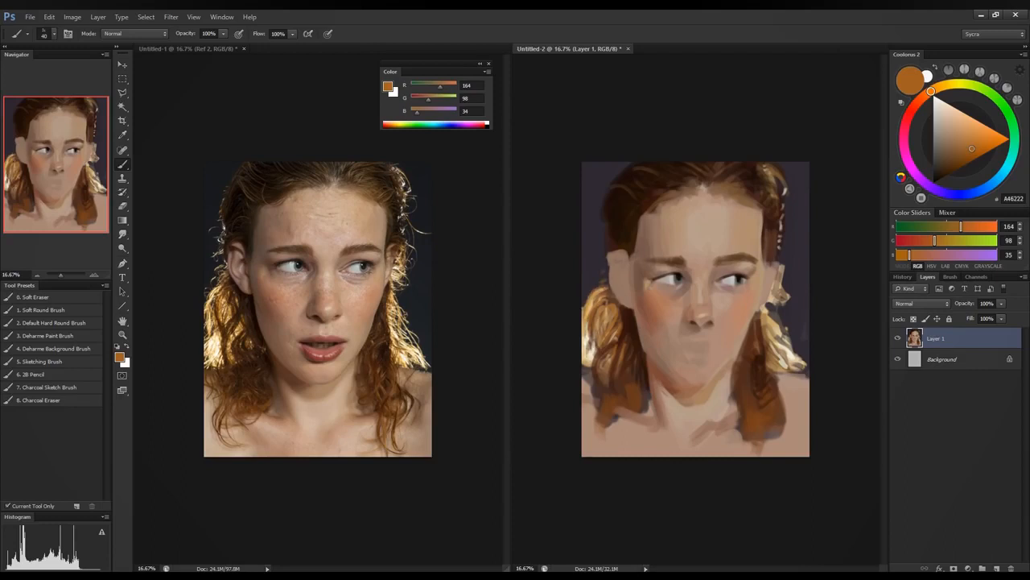
{"action": "left_click", "coordinate": [938, 241]}
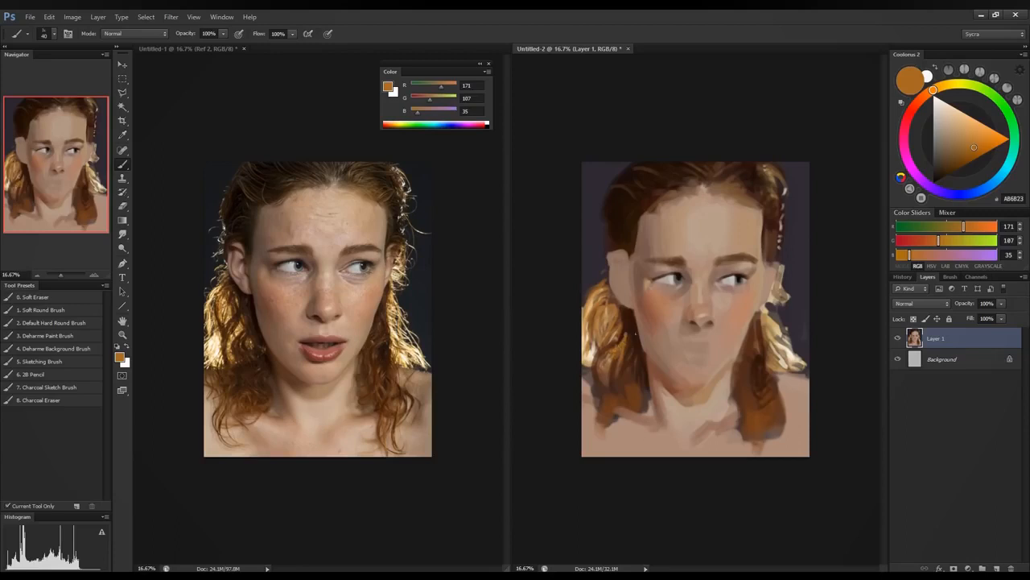
Step: Mix a golden yellow with R 213, G 182, B 74 and brush strands into the lit hair beside the face
{"action": "left_click", "coordinate": [981, 227]}
{"action": "left_click", "coordinate": [969, 241]}
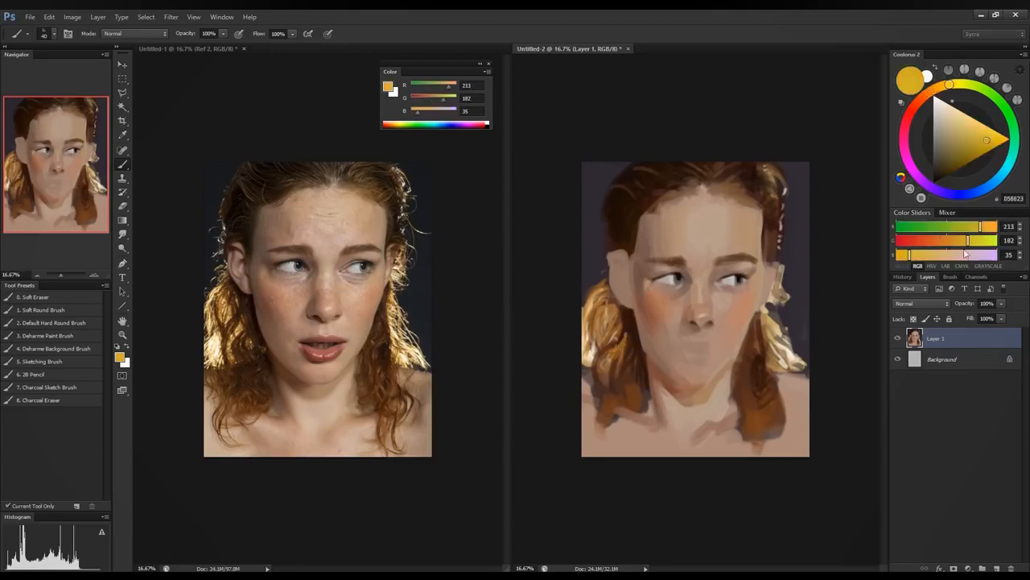
{"action": "left_click", "coordinate": [926, 254]}
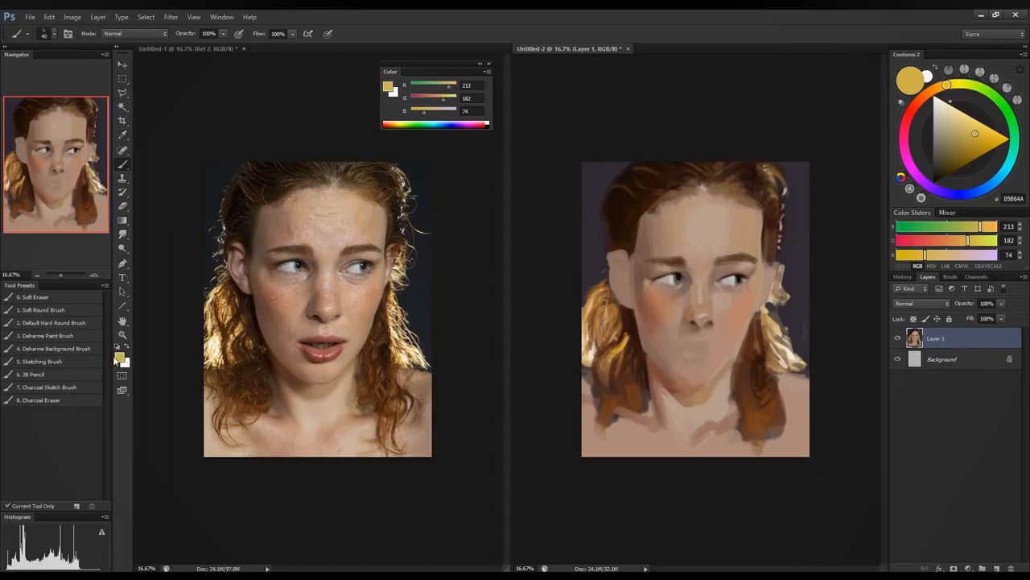
{"action": "left_click", "coordinate": [119, 356]}
{"action": "left_click", "coordinate": [689, 194]}
{"action": "key", "text": "b"}
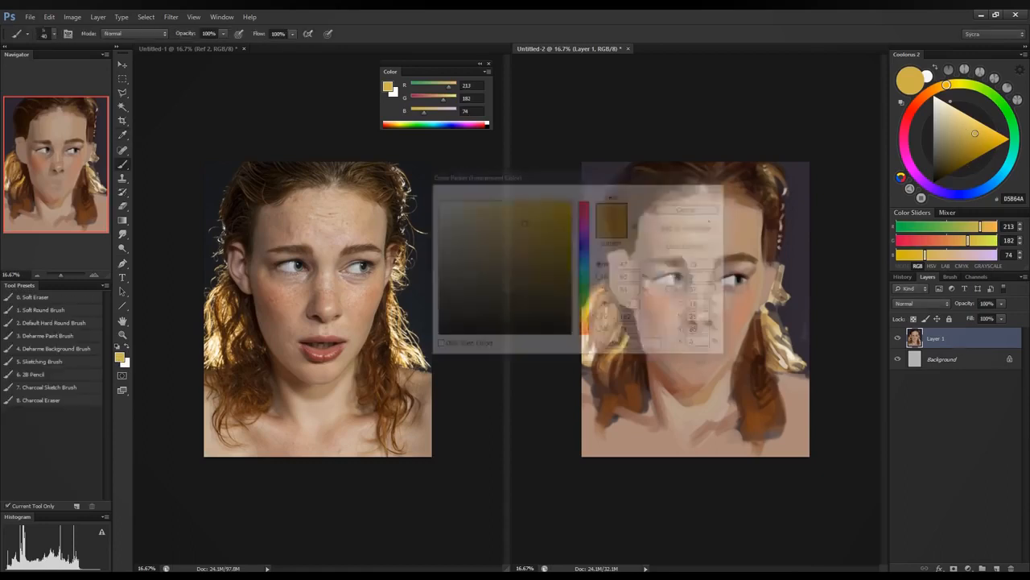
{"action": "key", "text": "alt"}
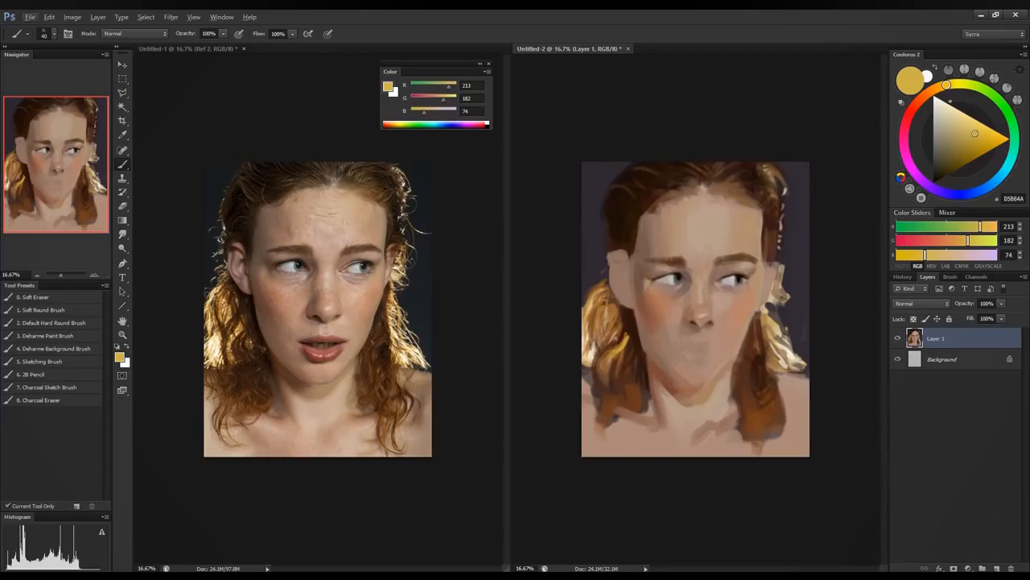
Step: Paint fine cream highlight strands with R 238, G 233, B 211 through the golden hair on the portrait's left side
{"action": "left_click_drag", "start_coordinate": [591, 338], "coordinate": [593, 354]}
{"action": "left_click", "coordinate": [591, 346], "text": "alt"}
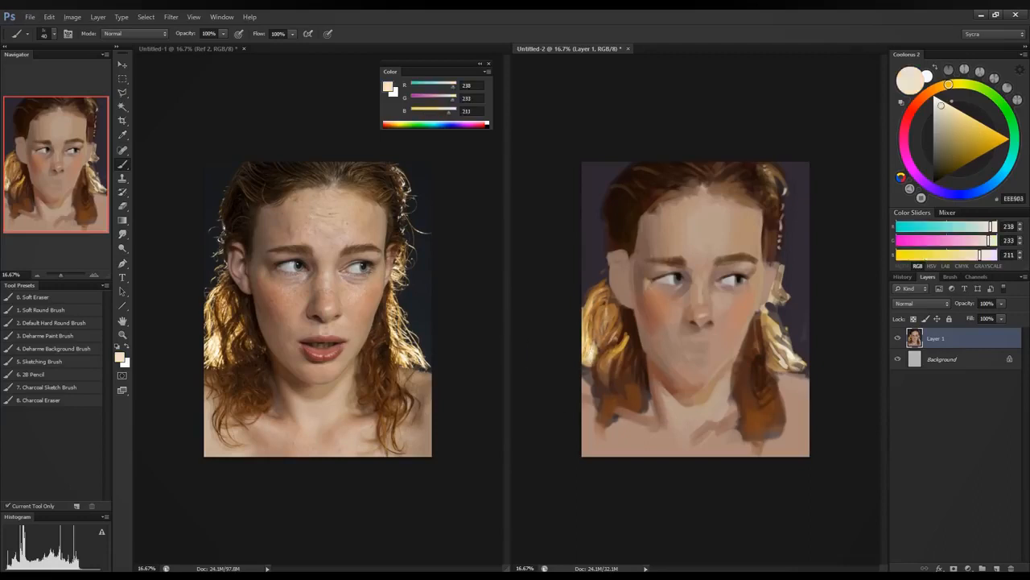
{"action": "left_click_drag", "start_coordinate": [589, 316], "coordinate": [598, 353]}
{"action": "left_click_drag", "start_coordinate": [600, 336], "coordinate": [603, 356]}
{"action": "mouse_move", "coordinate": [598, 321]}
{"action": "left_mouse_down"}
{"action": "mouse_move", "coordinate": [597, 358]}
{"action": "mouse_move", "coordinate": [592, 338]}
{"action": "left_mouse_up"}
{"action": "left_click_drag", "start_coordinate": [596, 301], "coordinate": [603, 358]}
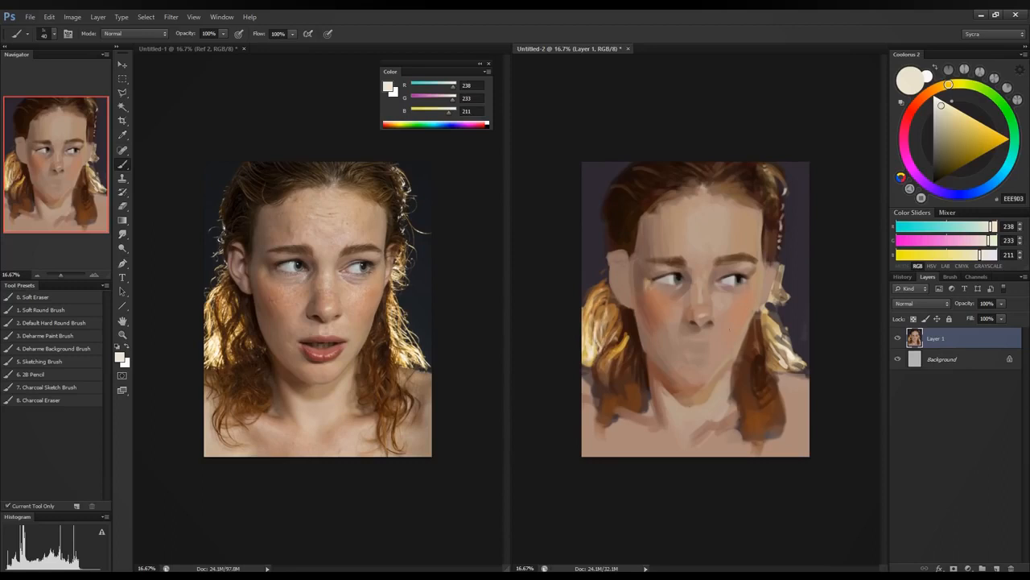
Step: Sample skin and shadow tones around the cheek and nose and refine the shading below the nose
{"action": "left_click", "coordinate": [738, 315], "text": "alt"}
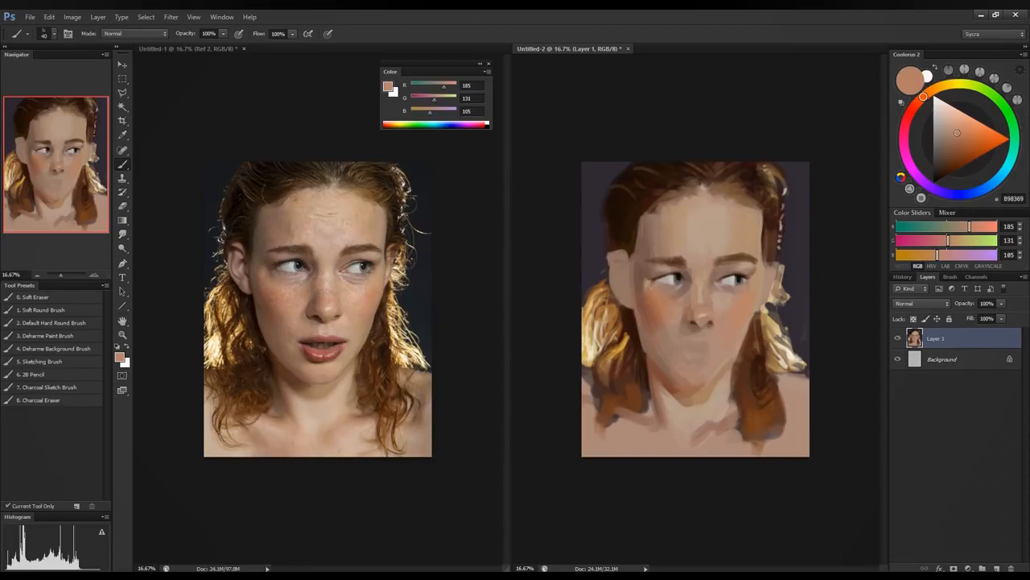
{"action": "left_click", "coordinate": [727, 305], "text": "alt"}
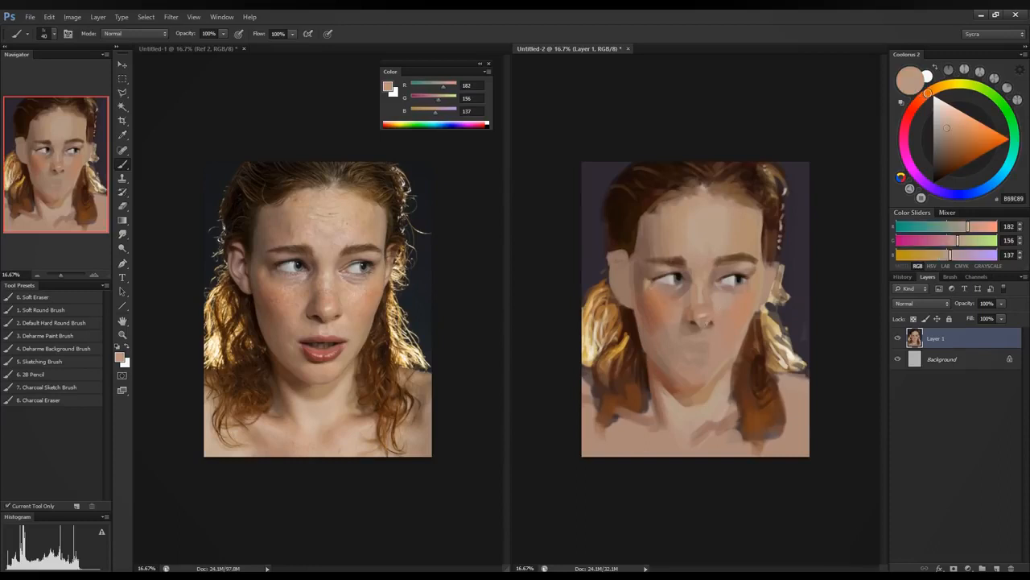
{"action": "left_click", "coordinate": [707, 318], "text": "alt"}
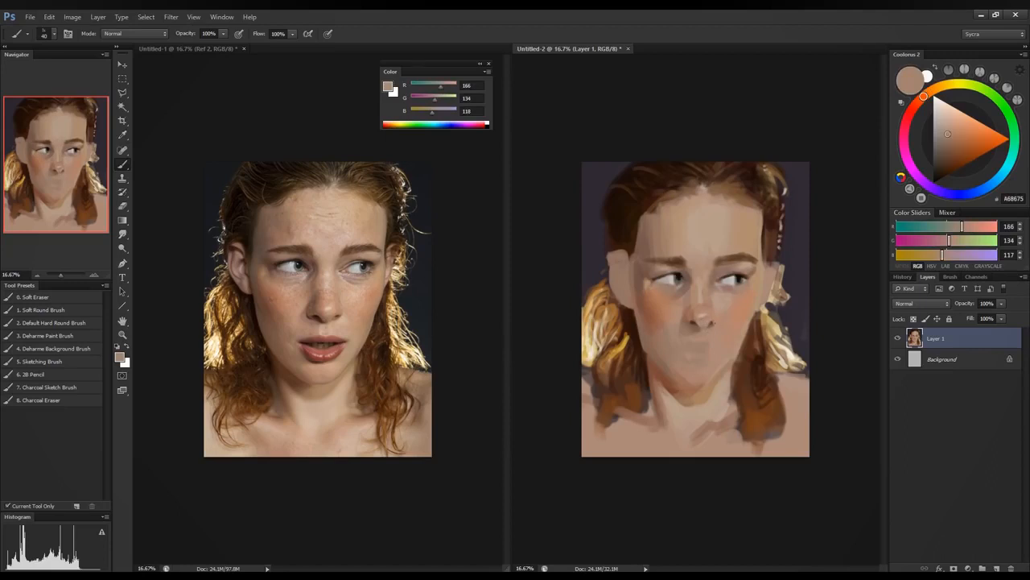
{"action": "left_click", "coordinate": [715, 322], "text": "alt"}
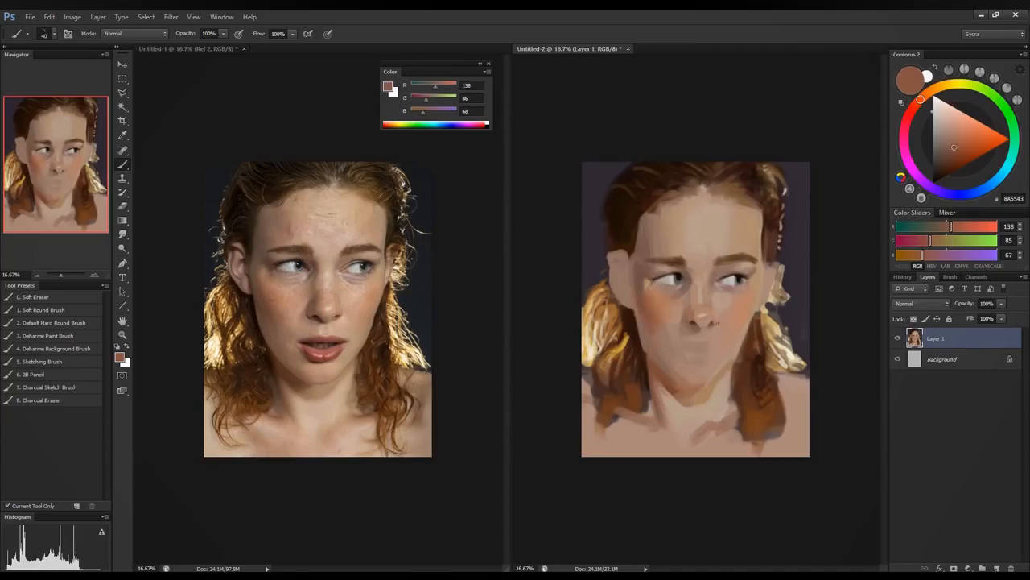
{"action": "left_click", "coordinate": [692, 322], "text": "alt"}
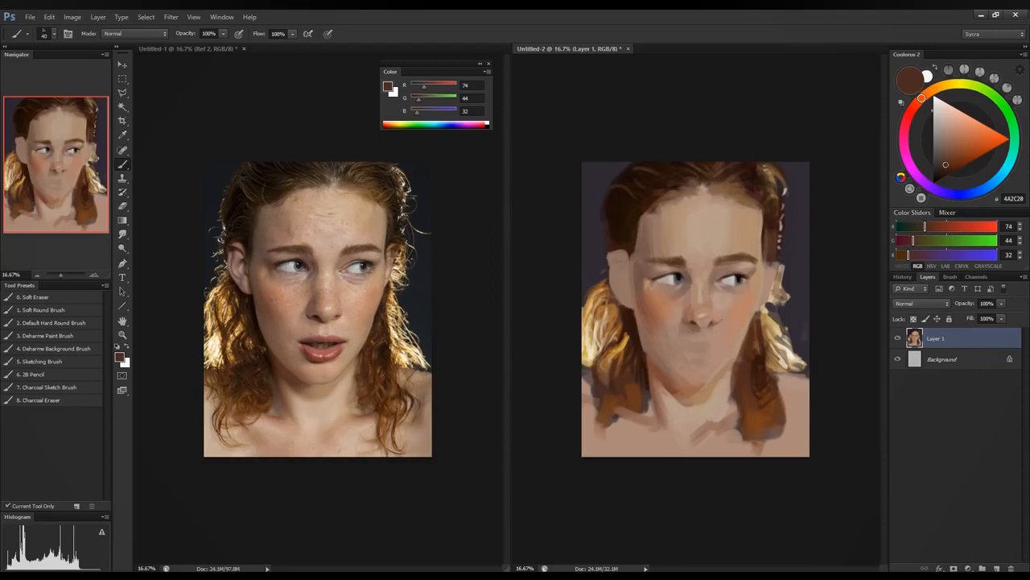
Step: Mark the mouth area with a dark red of R 85, G 31, B 31 and touch up the upper lip area with sampled skin tones
{"action": "left_click_drag", "start_coordinate": [913, 241], "coordinate": [930, 228]}
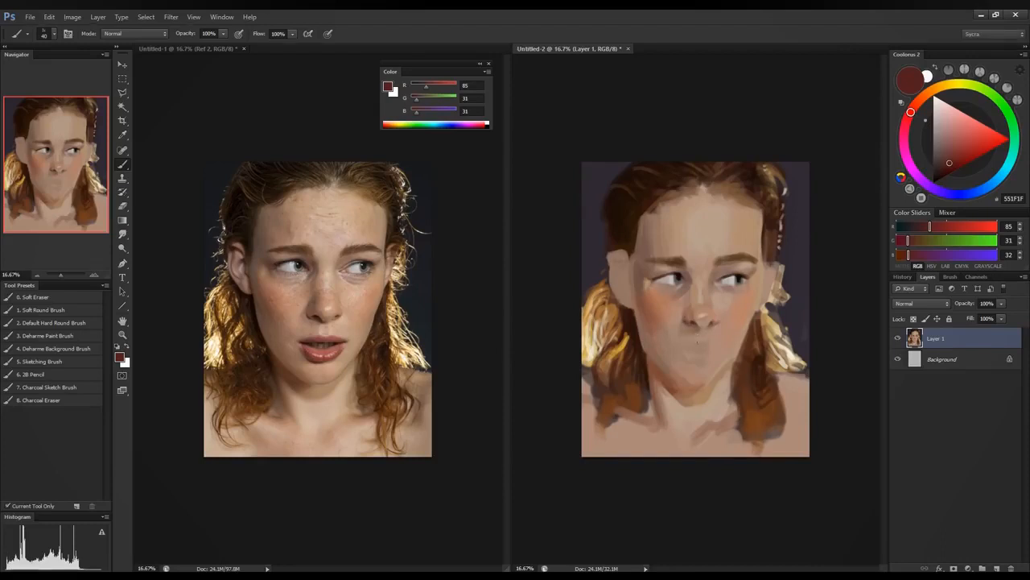
{"action": "left_click", "coordinate": [712, 232], "text": "alt"}
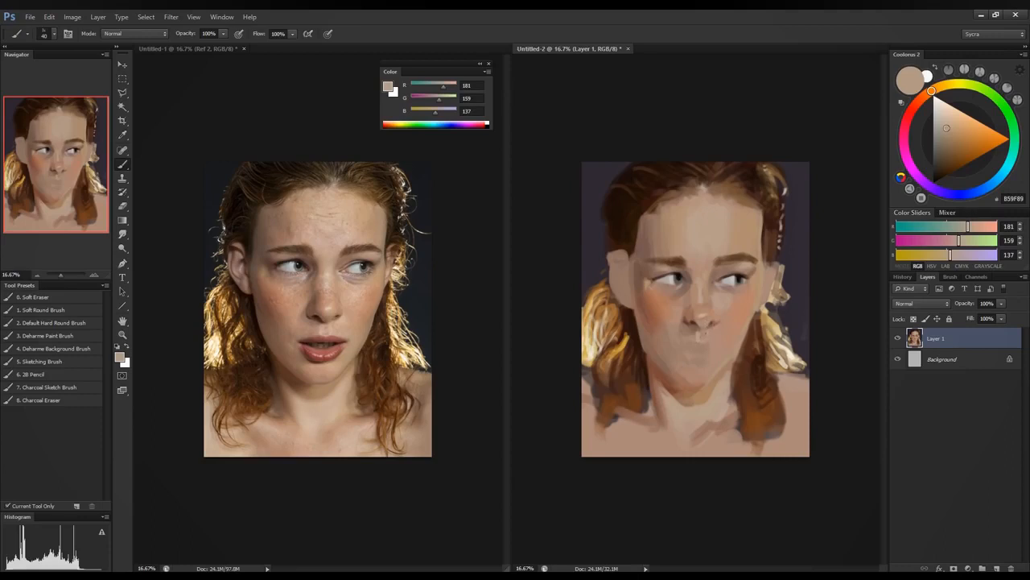
{"action": "left_click", "coordinate": [688, 318], "text": "alt"}
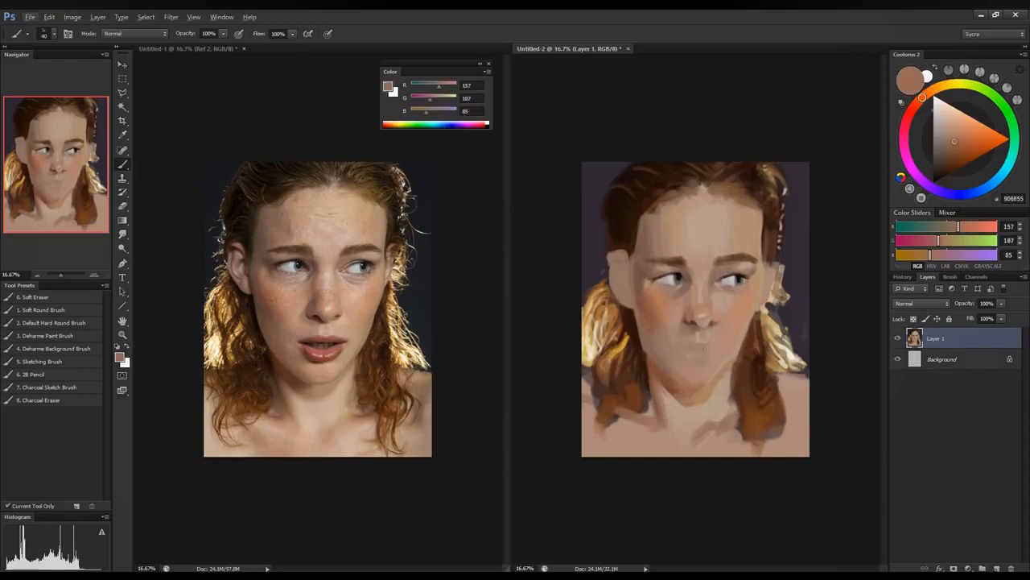
Step: Mix a muted lip red with R 133, G 72, B 67 and paint the upper and lower lips
{"action": "left_click_drag", "start_coordinate": [929, 255], "coordinate": [923, 255]}
{"action": "left_click", "coordinate": [934, 241]}
{"action": "left_click", "coordinate": [930, 241]}
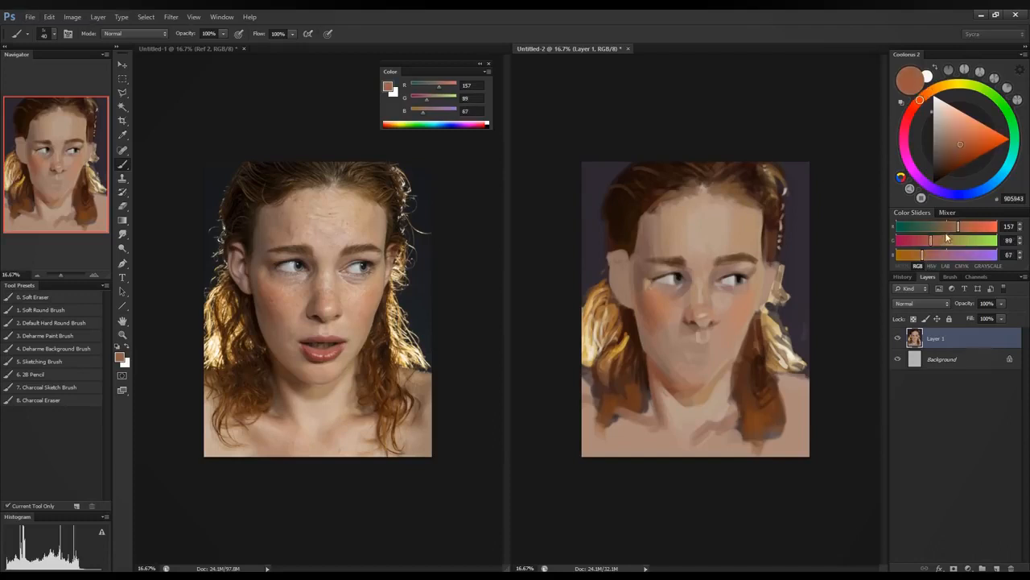
{"action": "left_click", "coordinate": [946, 229]}
{"action": "left_click", "coordinate": [949, 228]}
{"action": "left_click", "coordinate": [925, 241]}
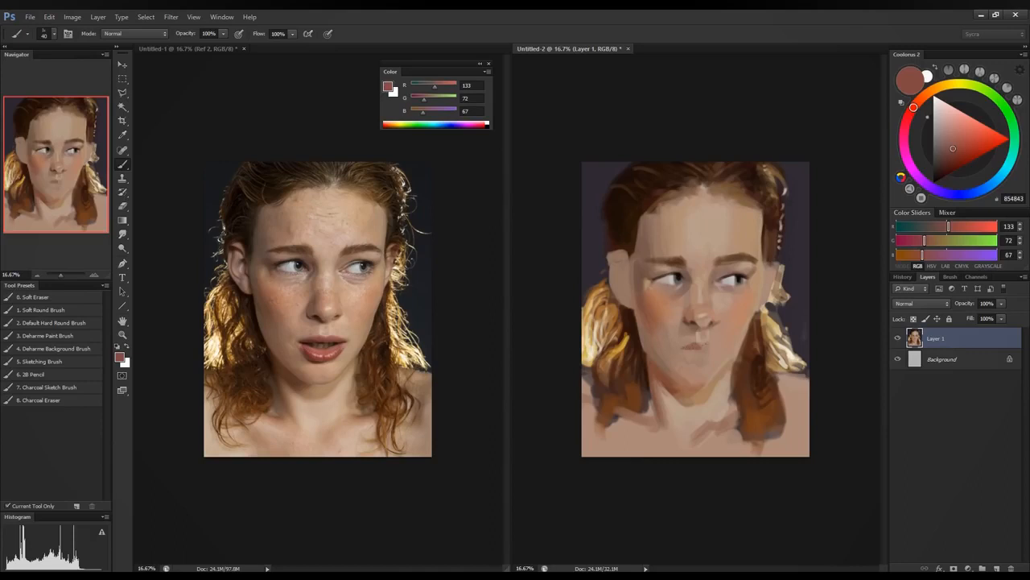
{"action": "left_click_drag", "start_coordinate": [709, 344], "coordinate": [715, 348]}
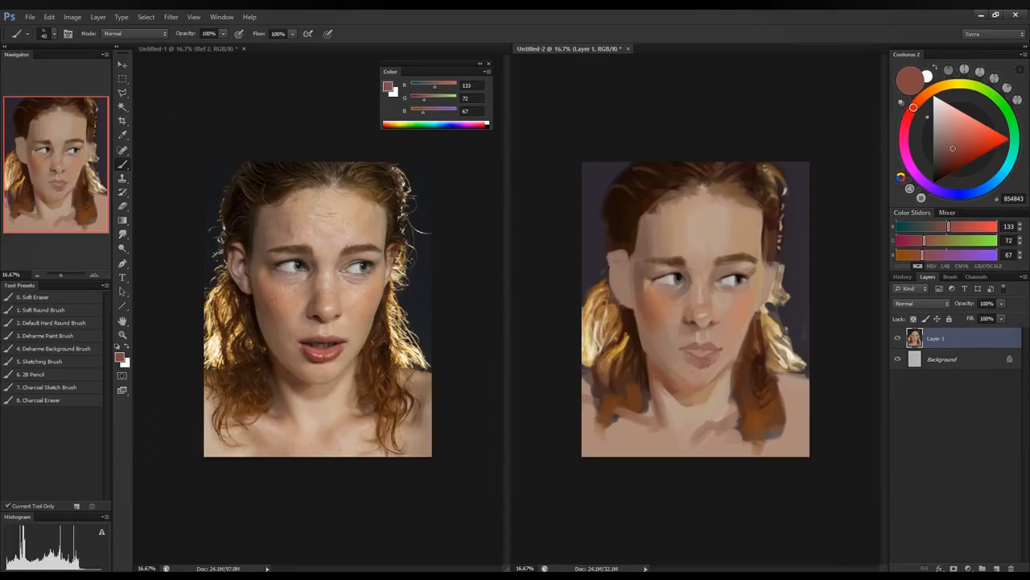
Step: Enlarge the brush to 70 and blend sampled skin tones around the lips and over the chin
{"action": "left_click", "coordinate": [706, 371], "text": "alt"}
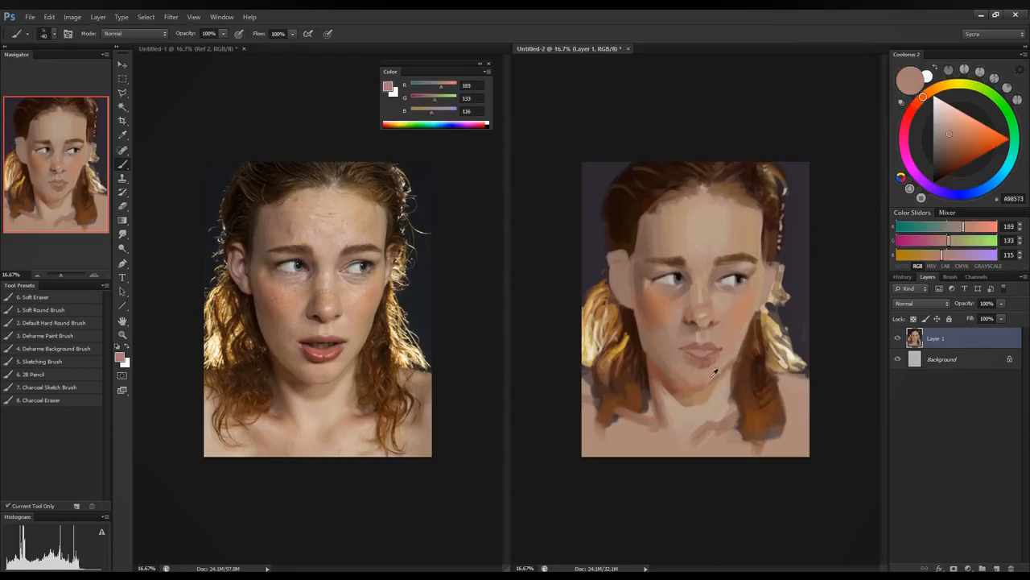
{"action": "left_click", "coordinate": [715, 398], "text": "alt"}
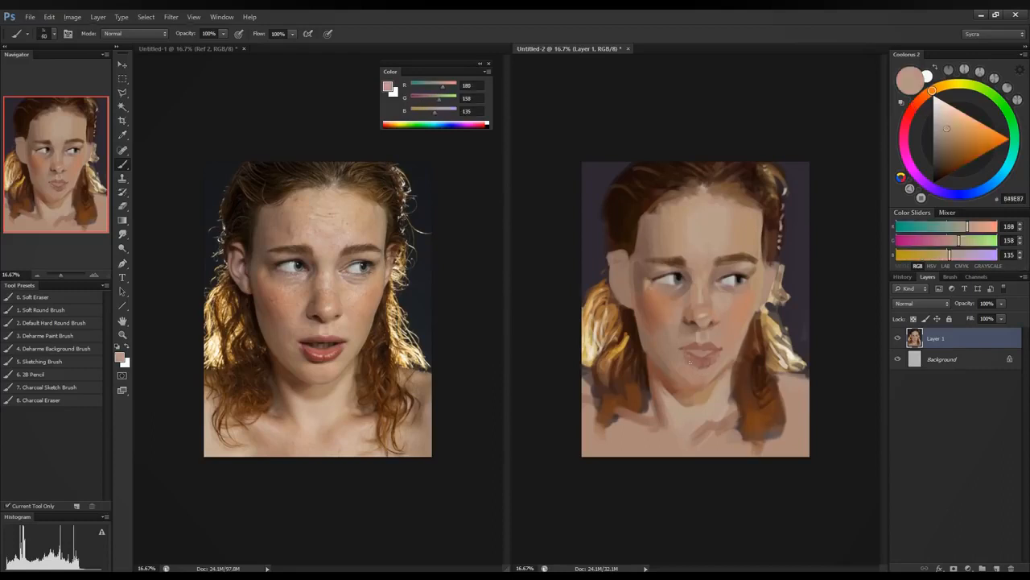
{"action": "key", "text": "bracketright"}
{"action": "left_click", "coordinate": [707, 385], "text": "alt"}
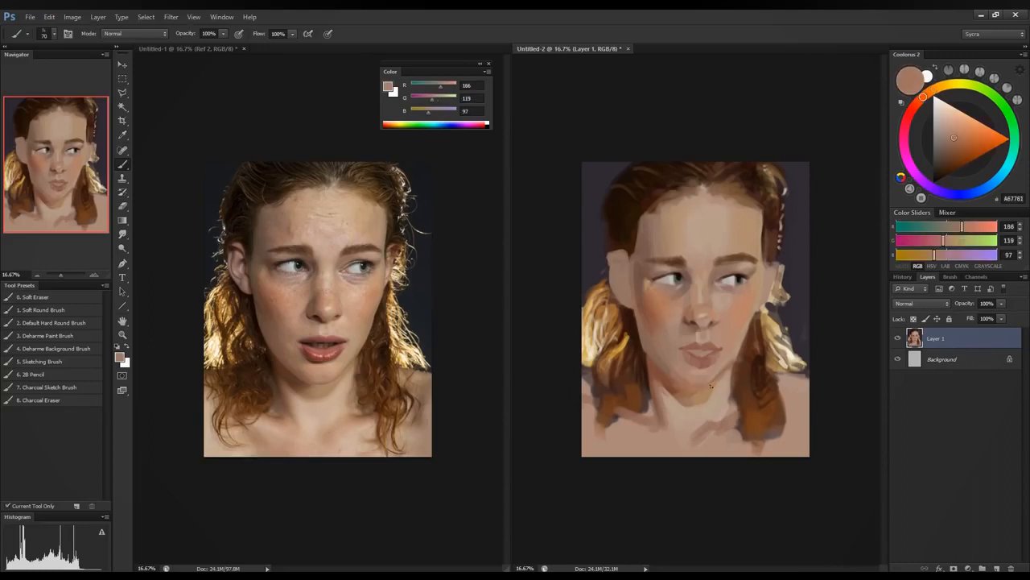
{"action": "left_click", "coordinate": [723, 366], "text": "alt"}
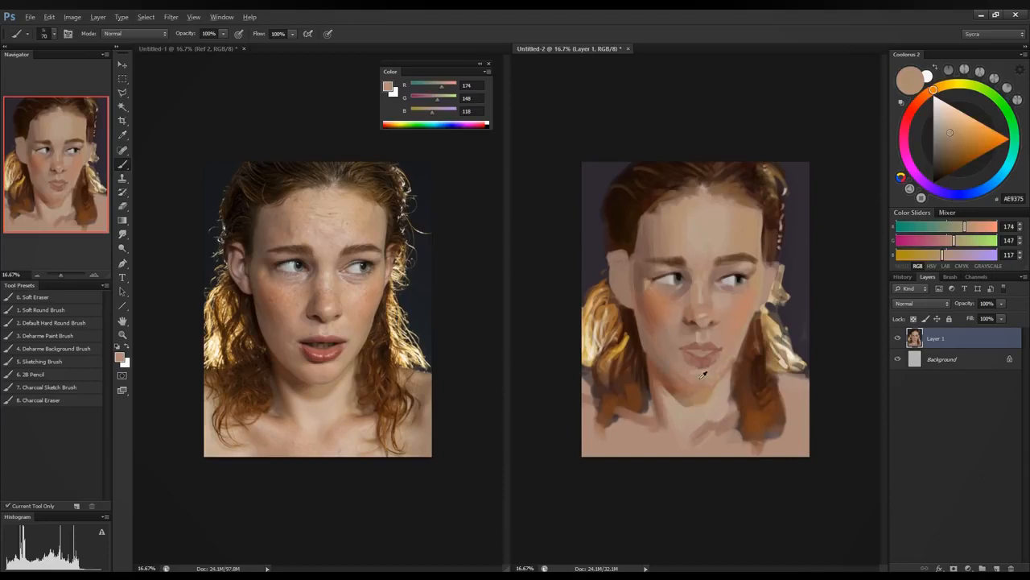
{"action": "left_click", "coordinate": [720, 382], "text": "alt"}
{"action": "left_click", "coordinate": [697, 376], "text": "alt"}
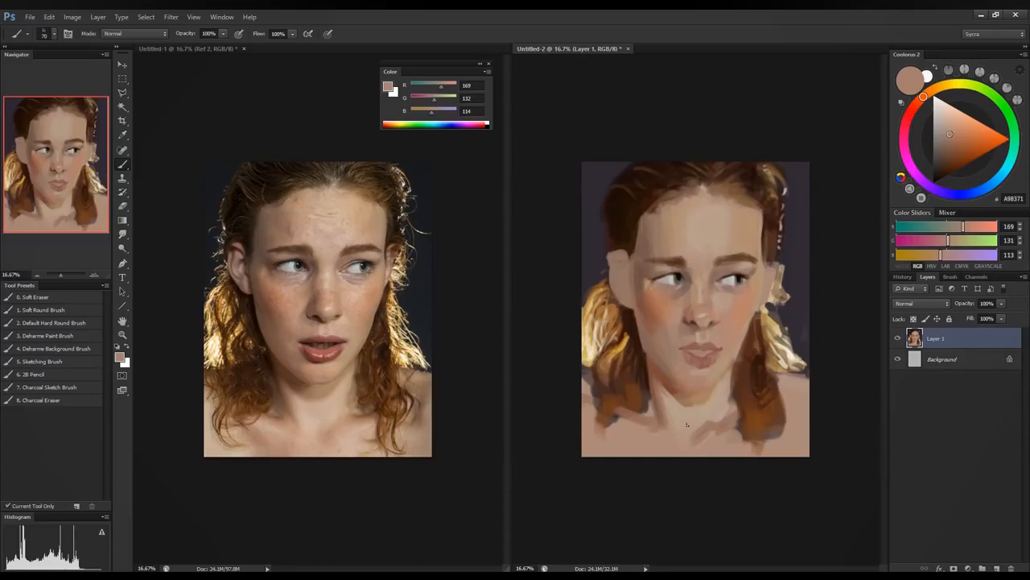
Step: Paint the shadow along the jaw and under the chin with brown tones sampled from the neck area
{"action": "left_click", "coordinate": [677, 385], "text": "alt"}
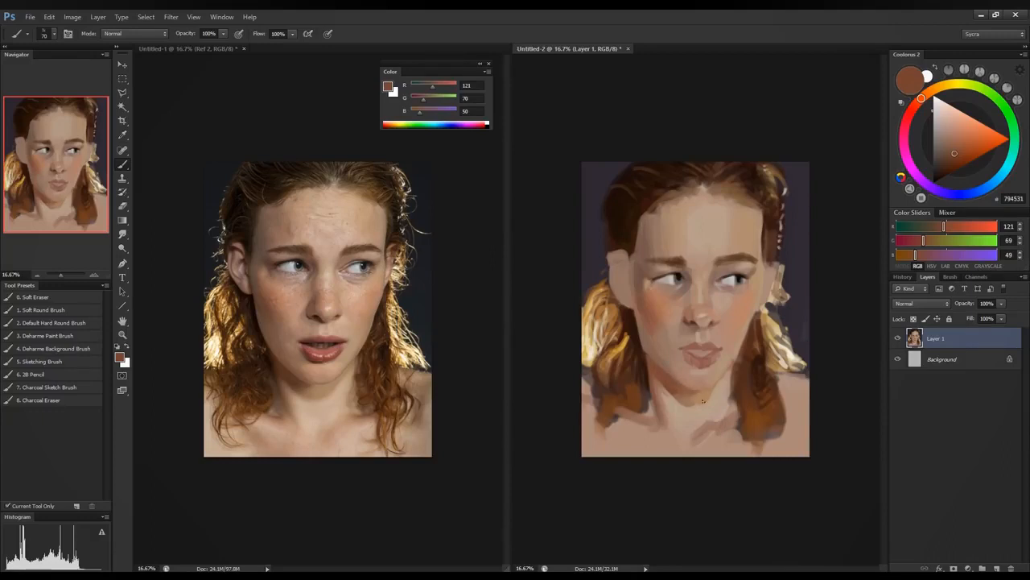
{"action": "left_click", "coordinate": [678, 386], "text": "alt"}
{"action": "left_click_drag", "start_coordinate": [658, 379], "coordinate": [667, 384]}
{"action": "left_click", "coordinate": [686, 390], "text": "alt"}
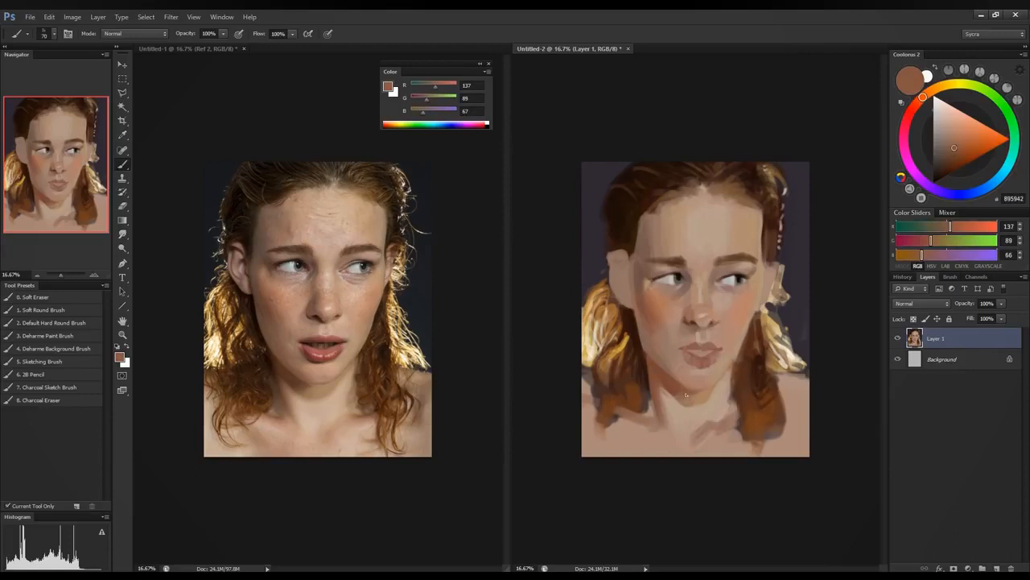
{"action": "left_click", "coordinate": [691, 398], "text": "alt"}
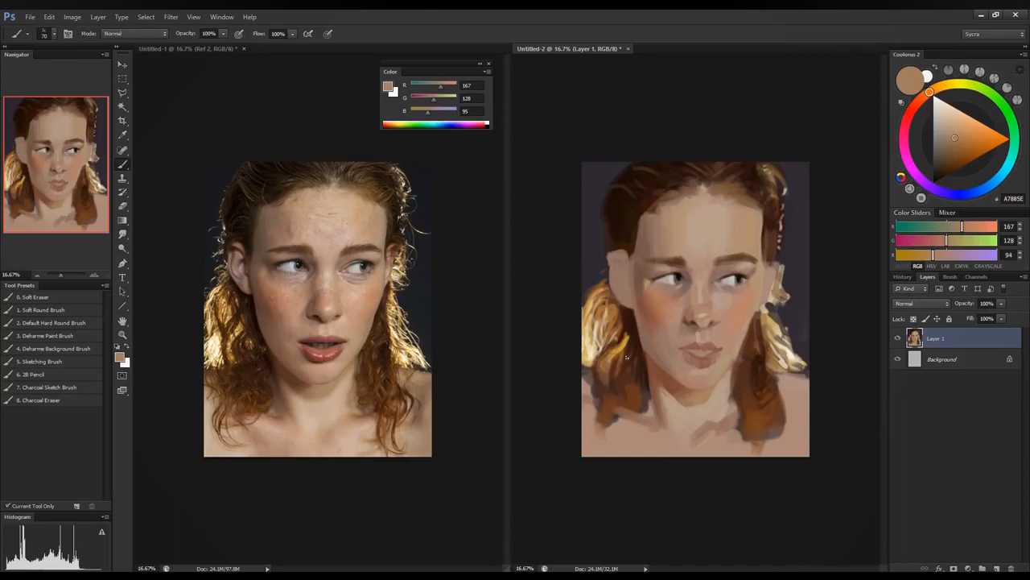
Step: Paint dark brown strands with R 45, G 21, B 12 across the golden hair on the portrait's left side
{"action": "left_click", "coordinate": [639, 322], "text": "alt"}
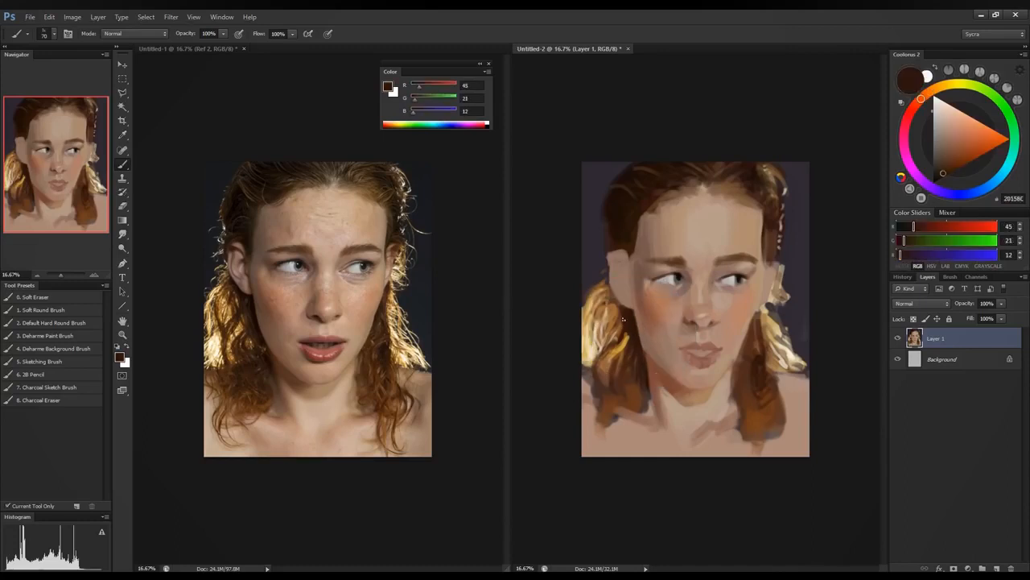
{"action": "left_click_drag", "start_coordinate": [623, 320], "coordinate": [590, 358]}
{"action": "left_click_drag", "start_coordinate": [610, 304], "coordinate": [588, 332]}
{"action": "left_click_drag", "start_coordinate": [601, 308], "coordinate": [592, 359]}
{"action": "mouse_move", "coordinate": [606, 293]}
{"action": "left_mouse_down"}
{"action": "mouse_move", "coordinate": [594, 354]}
{"action": "mouse_move", "coordinate": [627, 350]}
{"action": "mouse_move", "coordinate": [618, 362]}
{"action": "left_mouse_up"}
{"action": "left_click", "coordinate": [632, 324], "text": "alt"}
{"action": "left_click_drag", "start_coordinate": [625, 339], "coordinate": [603, 375]}
Step: Add medium brown strokes with R 105, G 58, B 28 to the left hair mass and both sides of the head
{"action": "left_click", "coordinate": [634, 390], "text": "alt"}
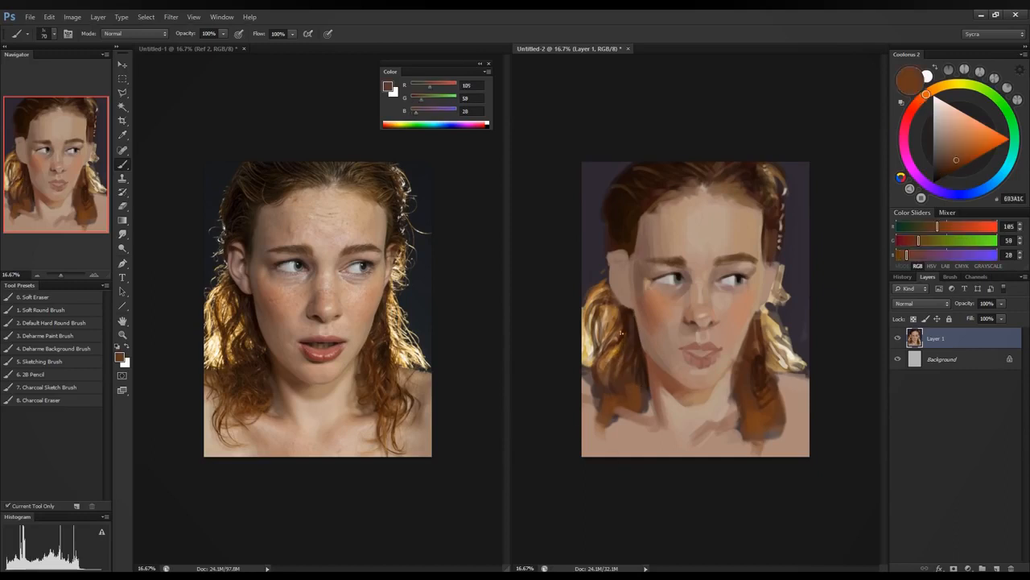
{"action": "mouse_move", "coordinate": [606, 318]}
{"action": "left_mouse_down"}
{"action": "mouse_move", "coordinate": [597, 349]}
{"action": "mouse_move", "coordinate": [618, 317]}
{"action": "left_mouse_up"}
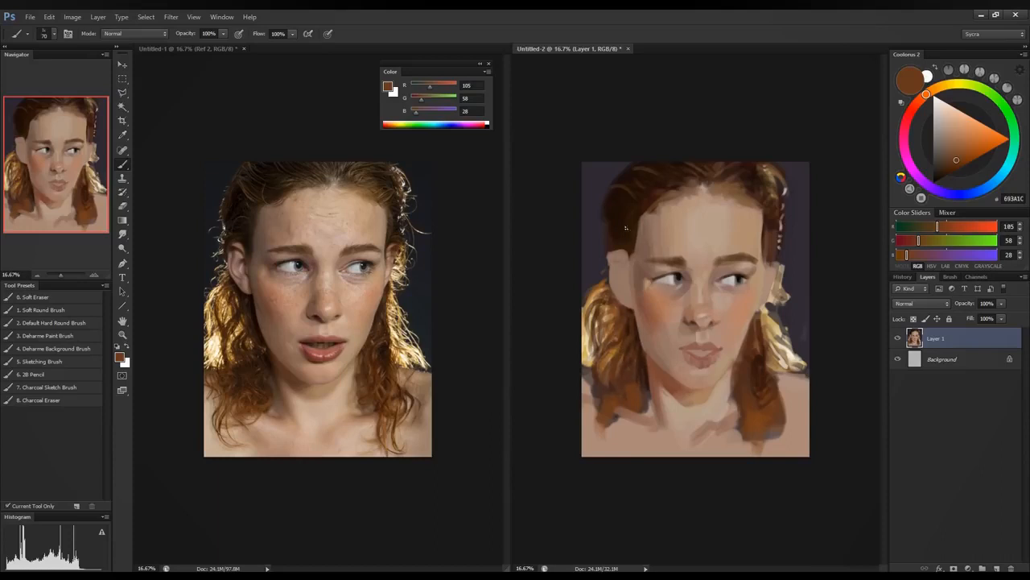
{"action": "left_click_drag", "start_coordinate": [609, 199], "coordinate": [611, 245]}
{"action": "left_click_drag", "start_coordinate": [770, 181], "coordinate": [768, 170]}
{"action": "left_click_drag", "start_coordinate": [775, 215], "coordinate": [776, 225]}
Step: Mix an orange-brown with R 149, G 80, B 39 and paint strands into the hair on both sides of the face
{"action": "left_click", "coordinate": [772, 331], "text": "alt"}
{"action": "left_click", "coordinate": [954, 227]}
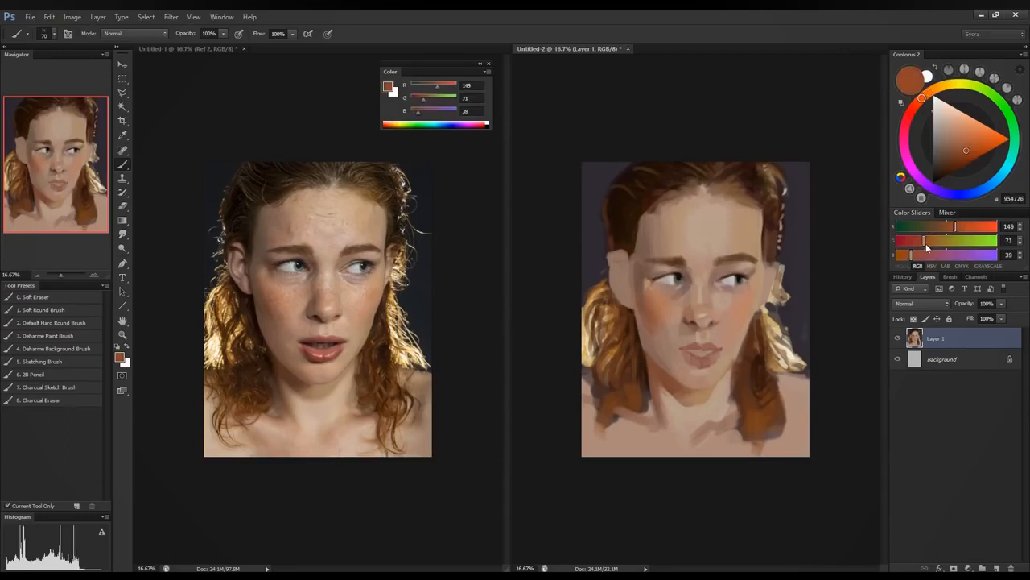
{"action": "left_click", "coordinate": [927, 240]}
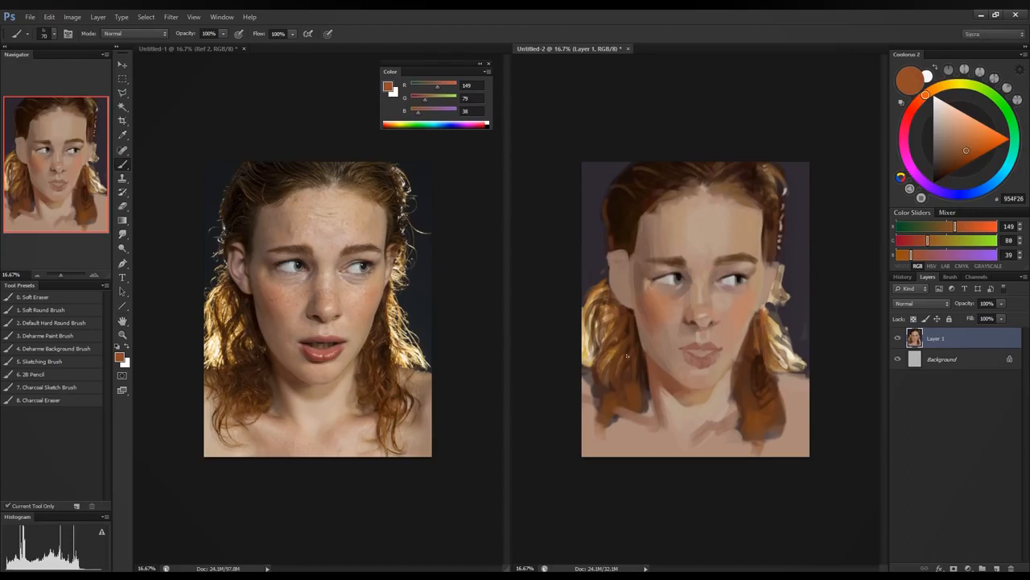
Step: Mix a deep red-brown with R 70, G 16, B 14 and paint shadow strokes into the lower hair locks on both sides
{"action": "left_click", "coordinate": [650, 358], "text": "alt"}
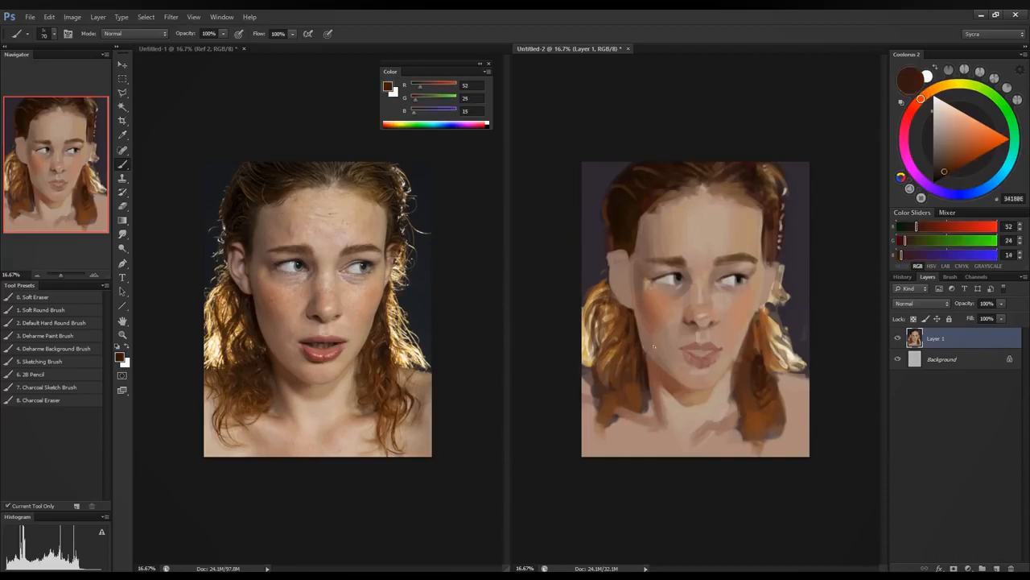
{"action": "left_click", "coordinate": [902, 244]}
{"action": "left_click_drag", "start_coordinate": [916, 227], "coordinate": [924, 227]}
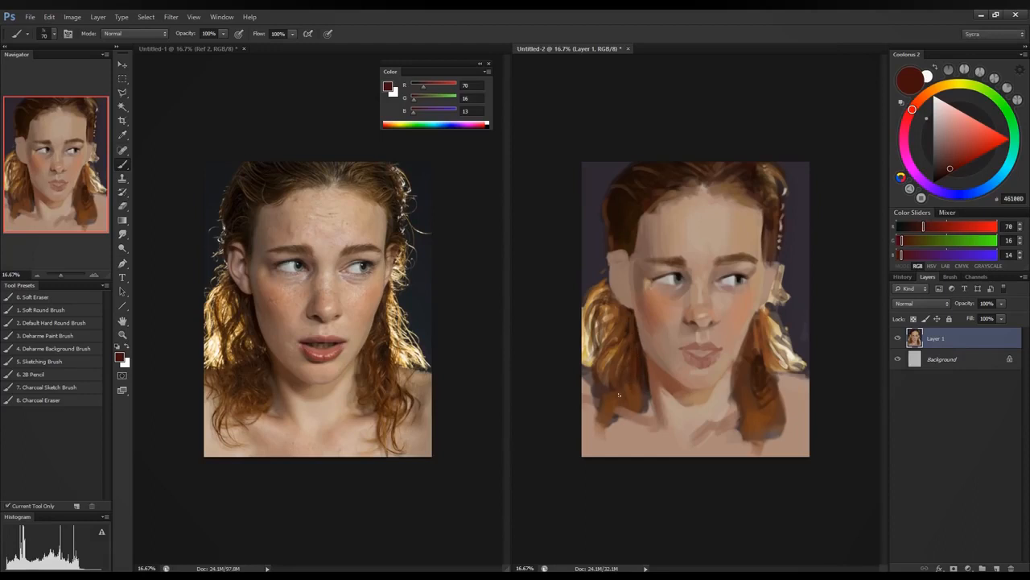
{"action": "left_click_drag", "start_coordinate": [635, 380], "coordinate": [639, 400]}
{"action": "left_click_drag", "start_coordinate": [742, 387], "coordinate": [760, 421]}
{"action": "left_click_drag", "start_coordinate": [758, 314], "coordinate": [766, 348]}
Step: Sample the dark brown hair shadow and paint the dark opening between the lips with a size 40 brush
{"action": "left_click", "coordinate": [645, 369], "text": "alt"}
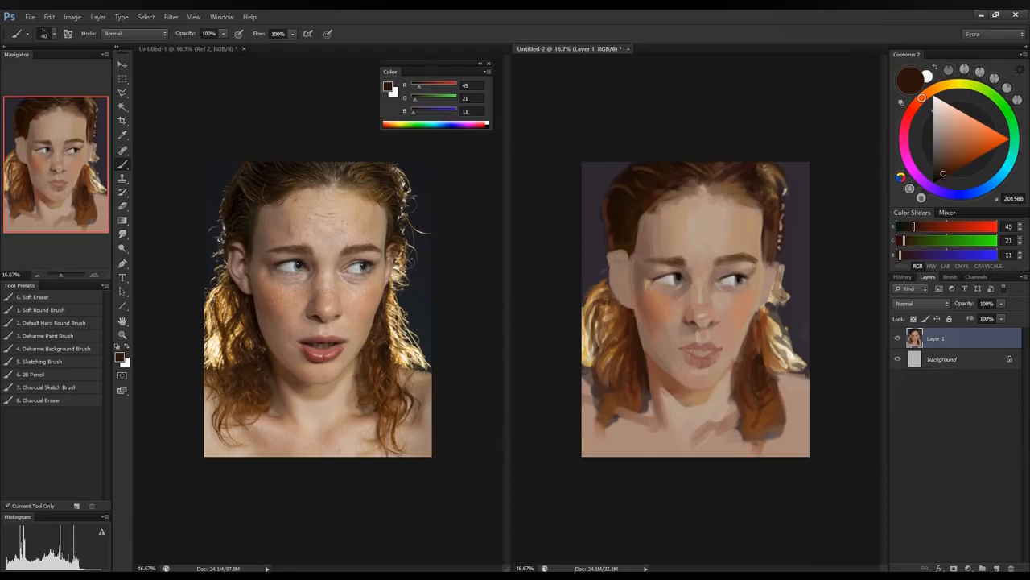
{"action": "left_click_drag", "start_coordinate": [687, 352], "coordinate": [710, 352]}
Step: Mix a dark muted brown with R 74, G 58, B 32 and paint the base of the teeth inside the mouth opening
{"action": "left_click", "coordinate": [920, 229]}
{"action": "left_click", "coordinate": [912, 241]}
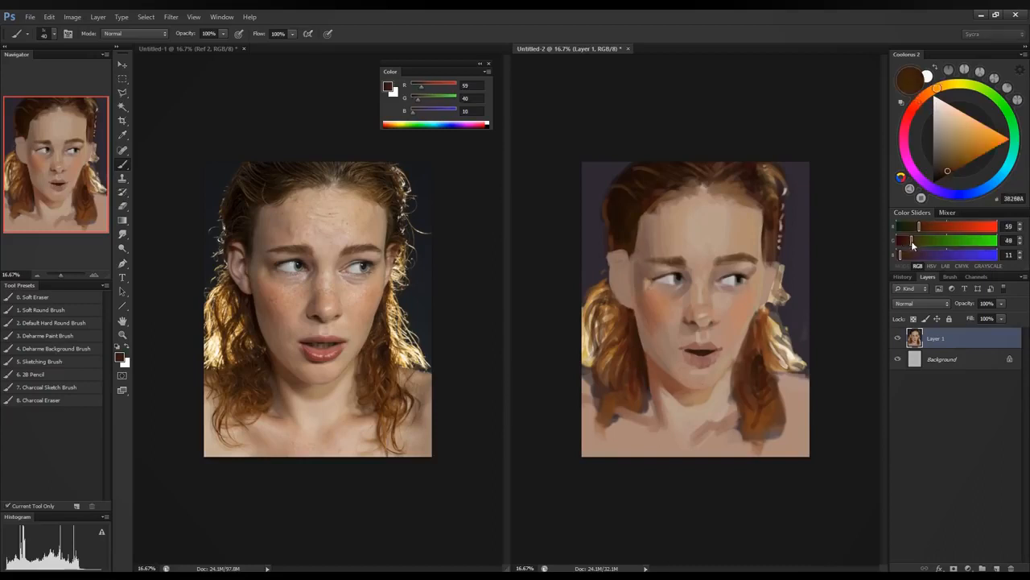
{"action": "left_click", "coordinate": [915, 242]}
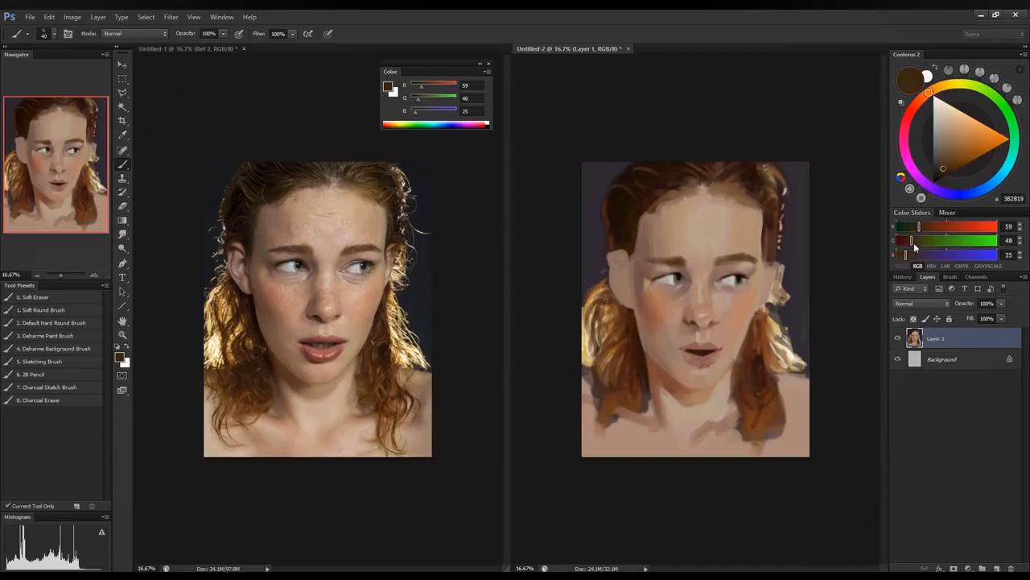
{"action": "left_click", "coordinate": [909, 254]}
{"action": "left_click", "coordinate": [909, 254]}
{"action": "left_click", "coordinate": [926, 227]}
{"action": "left_click", "coordinate": [918, 242]}
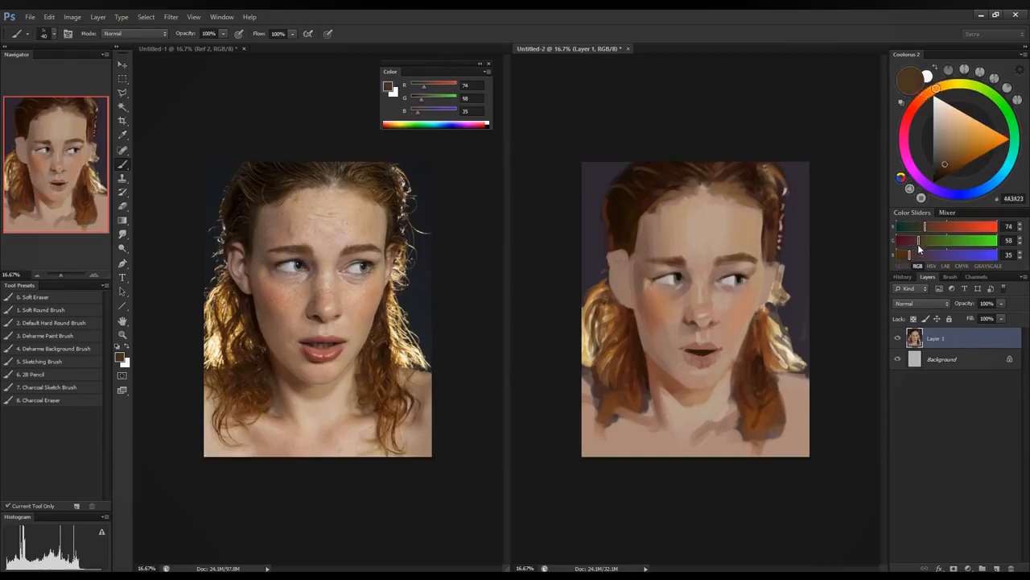
{"action": "left_click", "coordinate": [913, 255]}
{"action": "left_click", "coordinate": [909, 255]}
{"action": "left_click", "coordinate": [908, 255]}
Step: Mix a lighter greyed brown with R 101, G 78, B 63 and build up the upper teeth between the lips
{"action": "left_click", "coordinate": [935, 227]}
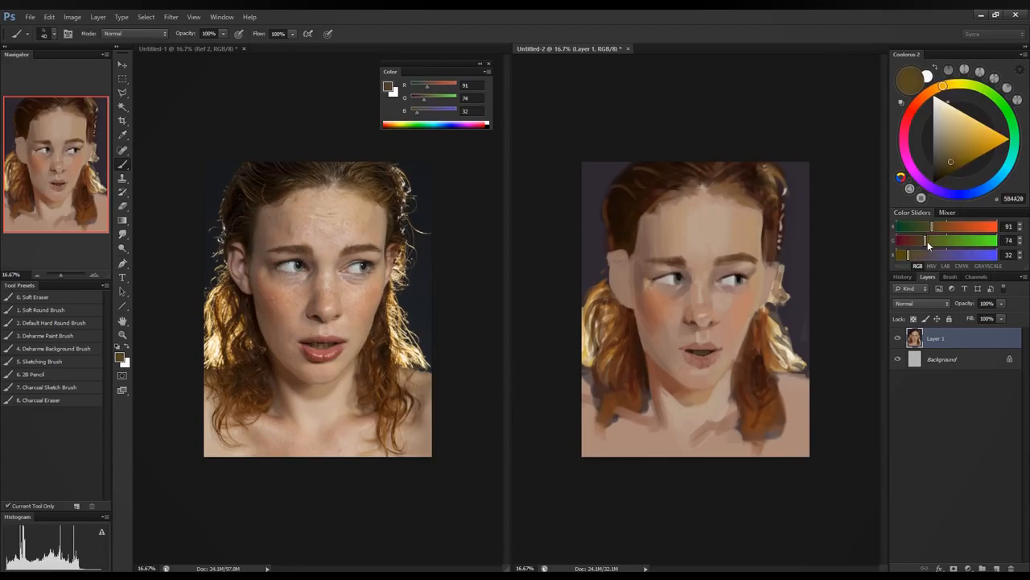
{"action": "left_click", "coordinate": [933, 240]}
{"action": "left_click", "coordinate": [929, 240]}
{"action": "left_click", "coordinate": [919, 254]}
{"action": "left_click_drag", "start_coordinate": [929, 243], "coordinate": [928, 243]}
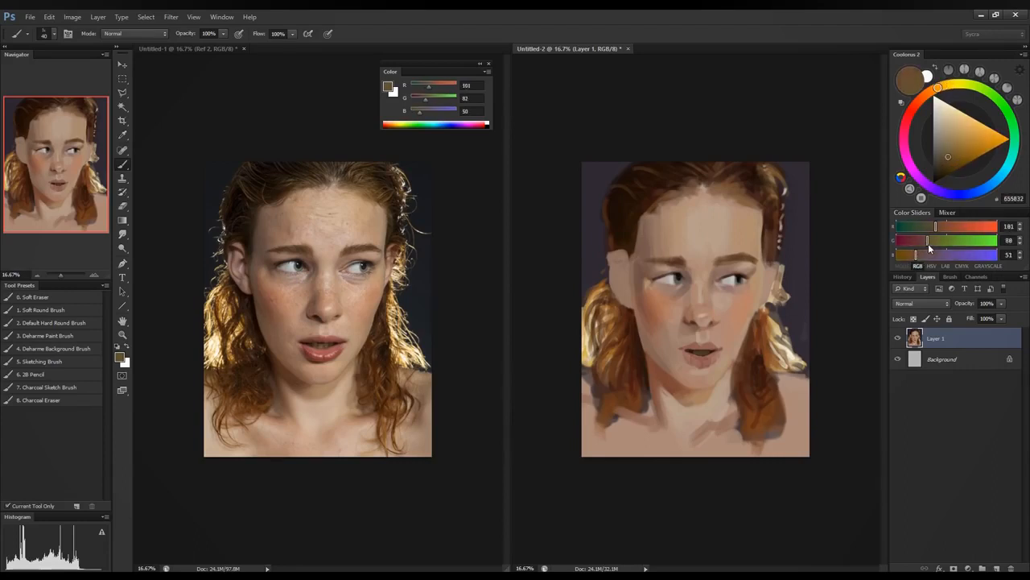
{"action": "left_click", "coordinate": [922, 255]}
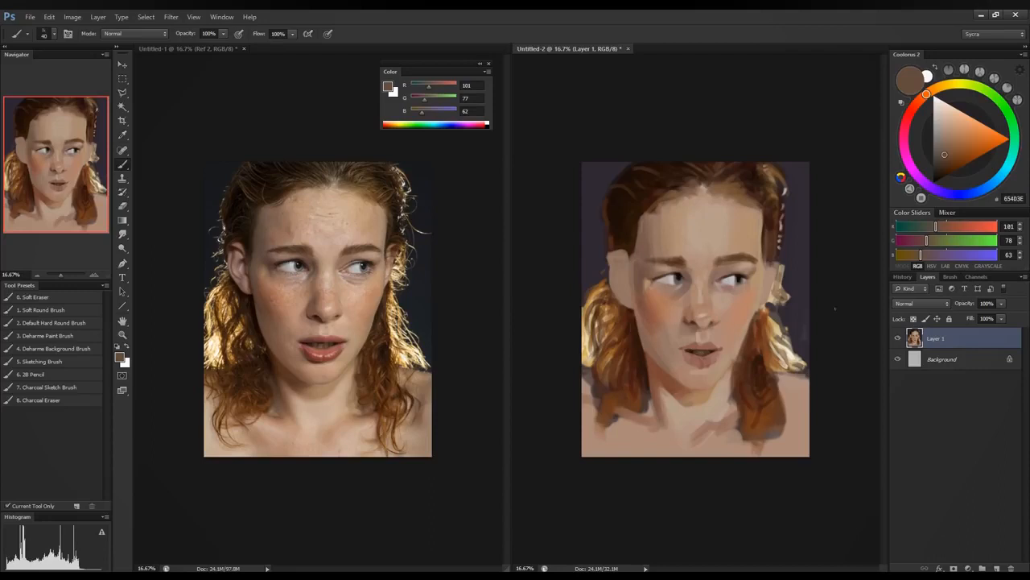
Step: Mix a pale brown with R 124, G 101, B 87 and add the lightest strokes to the upper teeth
{"action": "left_click", "coordinate": [930, 255]}
{"action": "left_click", "coordinate": [935, 240]}
{"action": "left_click", "coordinate": [944, 226]}
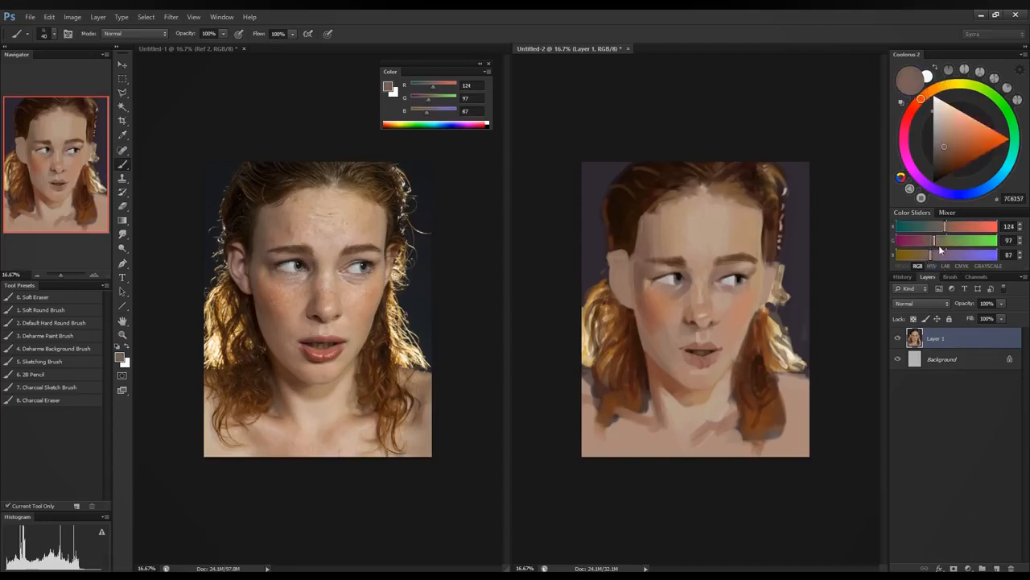
{"action": "left_click", "coordinate": [936, 240]}
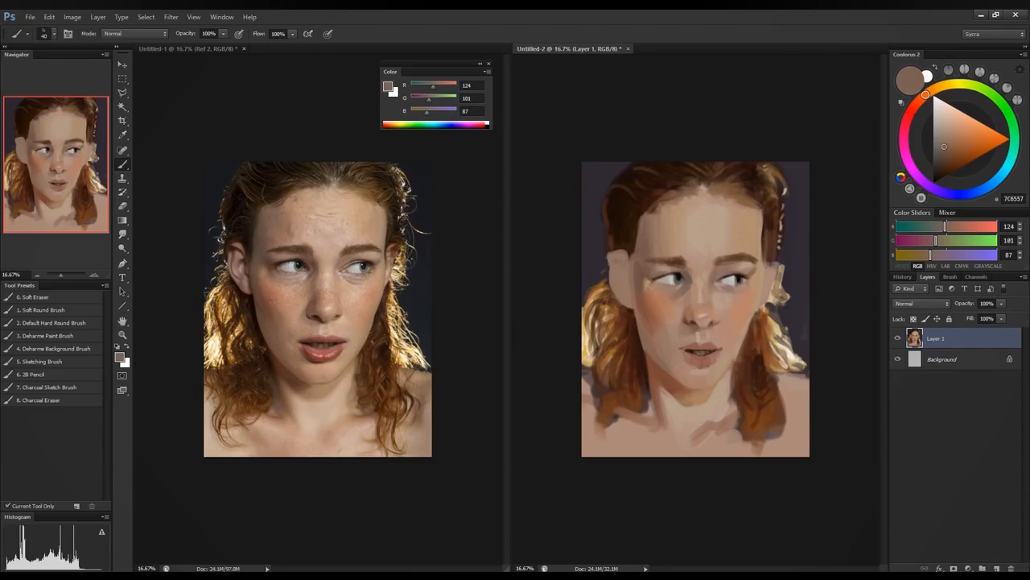
Step: Mix a very dark red with R 44, G 2, B 0, deepen the mouth opening, and sample the upper lip tone
{"action": "left_click", "coordinate": [696, 351], "text": "alt"}
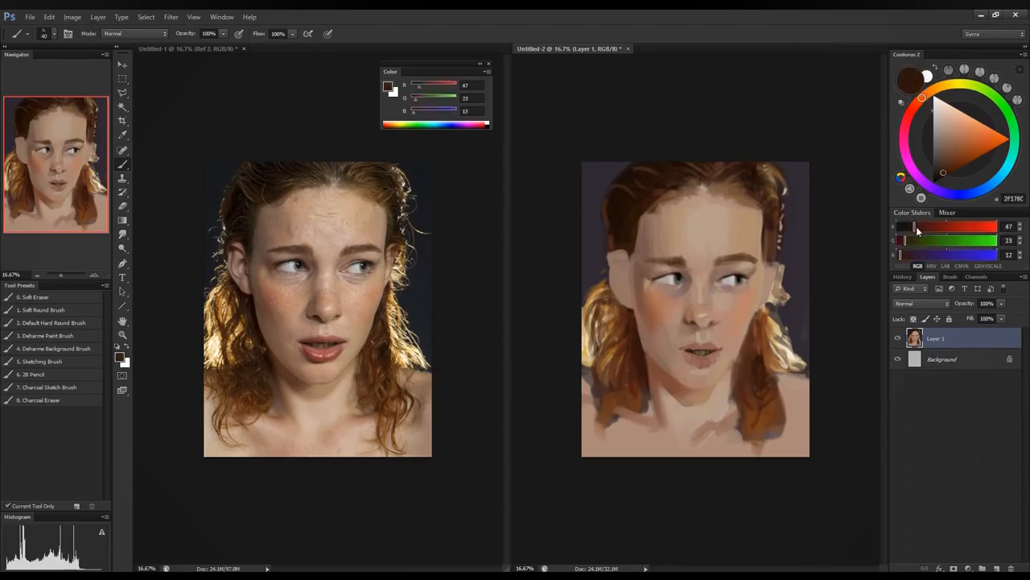
{"action": "mouse_move", "coordinate": [916, 228]}
{"action": "left_mouse_down"}
{"action": "mouse_move", "coordinate": [897, 255]}
{"action": "mouse_move", "coordinate": [913, 226]}
{"action": "left_mouse_up"}
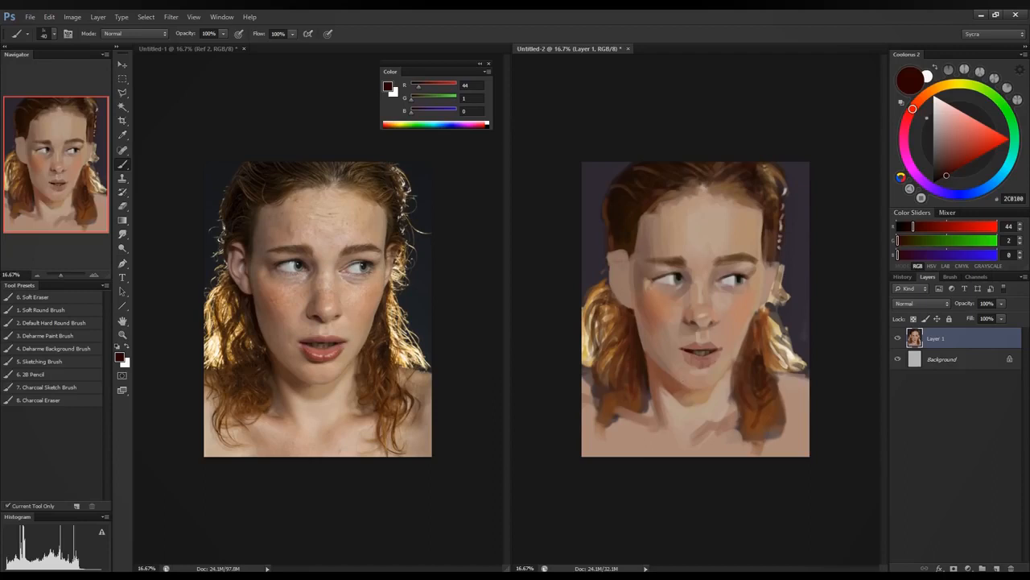
{"action": "left_click", "coordinate": [697, 342], "text": "alt"}
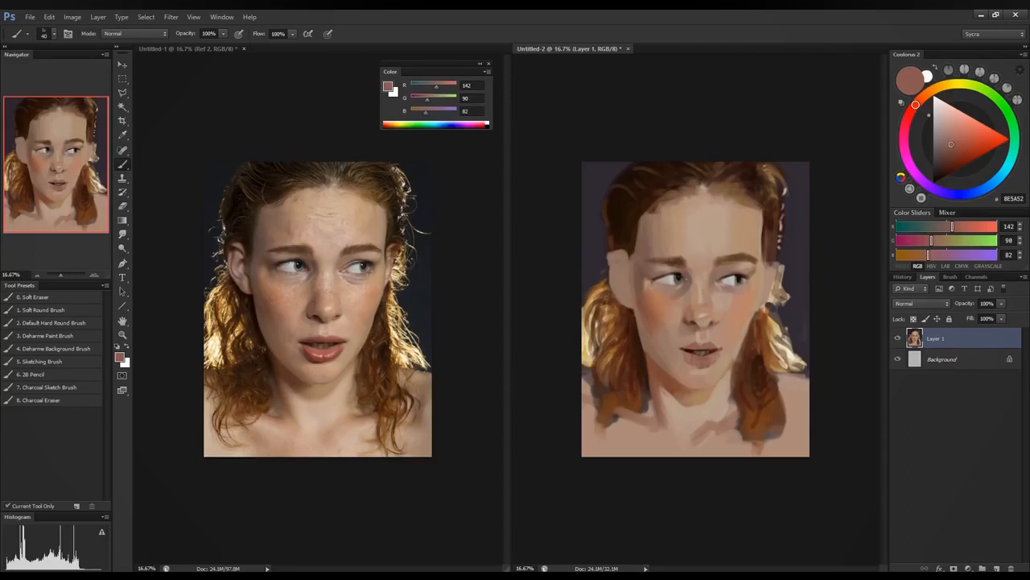
Step: Sample the eye white, lighten it to R 226, G 228, B 223, and touch up the eye highlights with a size 20 brush
{"action": "left_click", "coordinate": [668, 269], "text": "alt"}
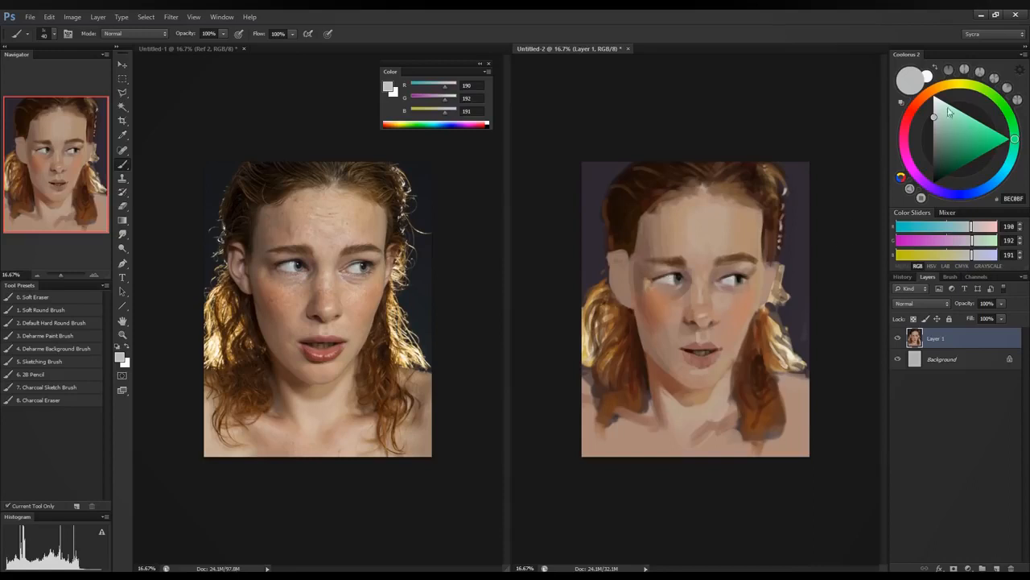
{"action": "left_click", "coordinate": [989, 228]}
{"action": "left_click", "coordinate": [990, 241]}
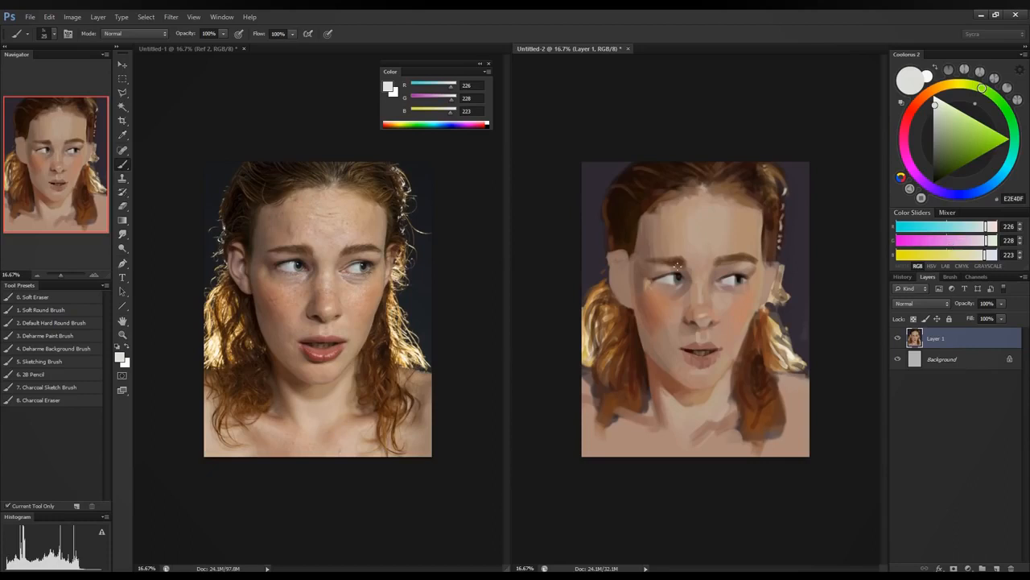
{"action": "key", "text": "bracketleft"}
{"action": "key", "text": "bracketleft"}
Step: Mix a saturated red with R 145, G 49, B 53 from a sampled reddish skin tone and paint over both lips
{"action": "left_click", "coordinate": [750, 378], "text": "alt"}
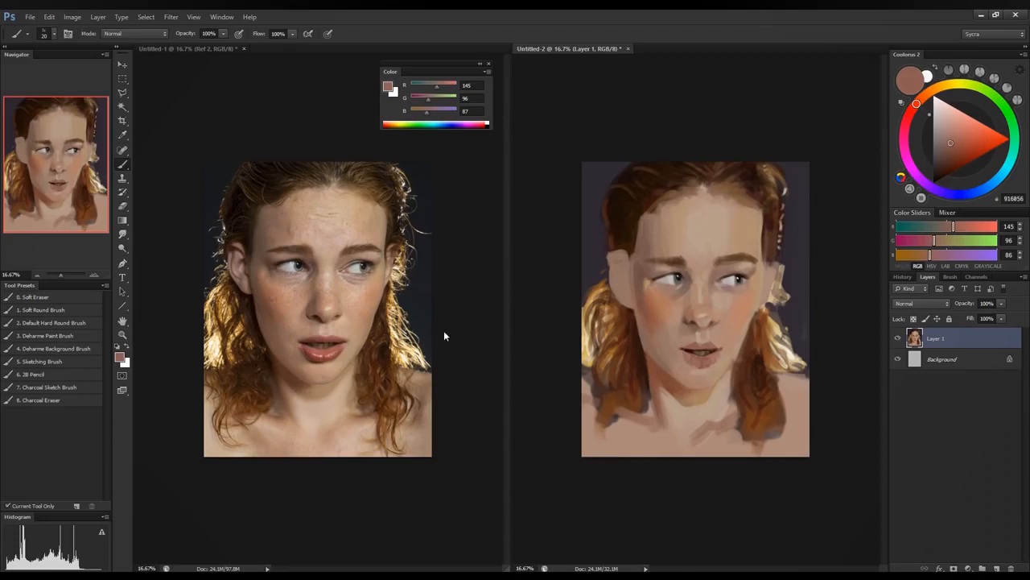
{"action": "mouse_move", "coordinate": [930, 255]}
{"action": "left_mouse_down"}
{"action": "mouse_move", "coordinate": [917, 255]}
{"action": "mouse_move", "coordinate": [926, 240]}
{"action": "mouse_move", "coordinate": [915, 241]}
{"action": "left_mouse_up"}
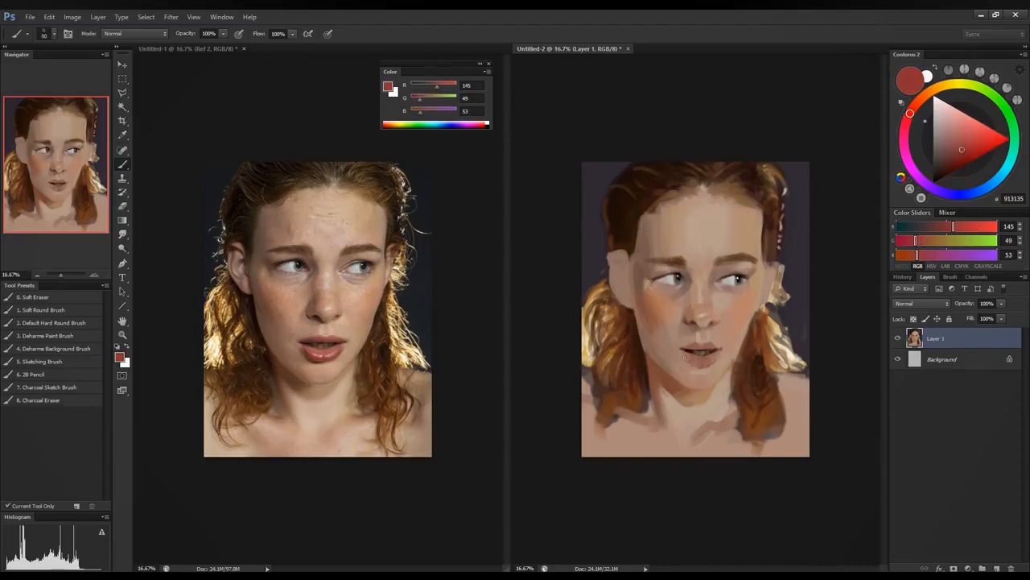
{"action": "left_click_drag", "start_coordinate": [685, 350], "coordinate": [708, 351]}
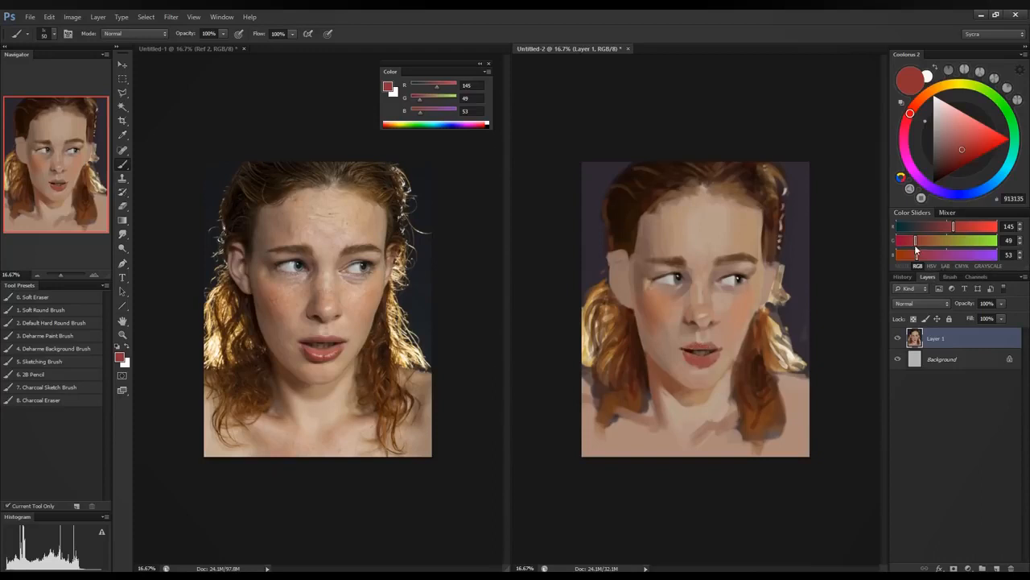
Step: Mix a darker red with R 110, G 39, B 37 and shade the lips and the lower edge of the lower lip
{"action": "left_click_drag", "start_coordinate": [914, 240], "coordinate": [908, 255]}
{"action": "left_click_drag", "start_coordinate": [953, 228], "coordinate": [912, 240]}
{"action": "mouse_move", "coordinate": [915, 253]}
{"action": "left_mouse_down"}
{"action": "mouse_move", "coordinate": [940, 227]}
{"action": "mouse_move", "coordinate": [911, 254]}
{"action": "mouse_move", "coordinate": [912, 241]}
{"action": "left_mouse_up"}
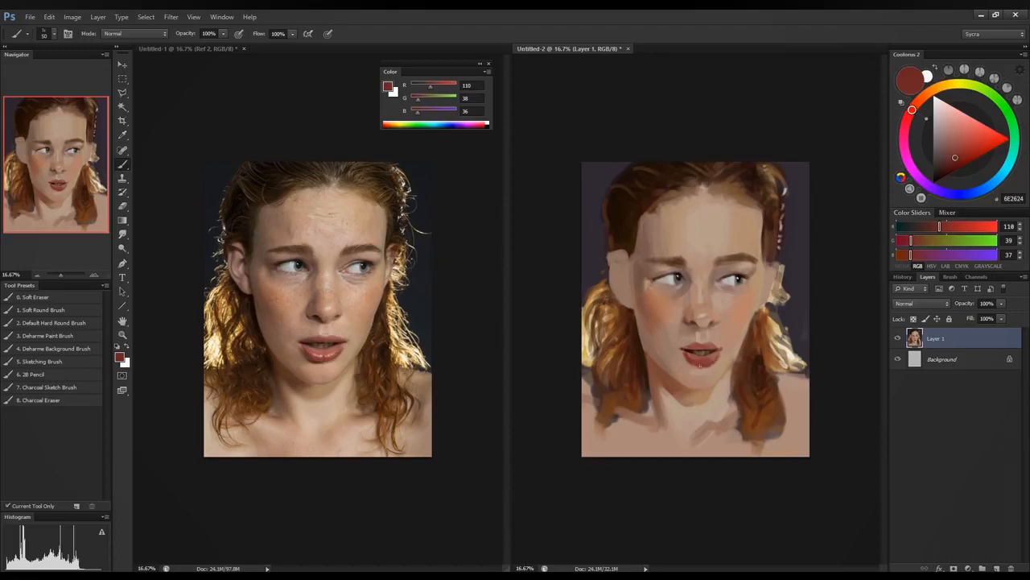
{"action": "left_click_drag", "start_coordinate": [700, 367], "coordinate": [690, 362]}
Step: Mix a pale pink with R 205, G 190, B 186 and paint highlights on the lower lip with a size 30 brush
{"action": "left_click", "coordinate": [977, 226]}
{"action": "left_click", "coordinate": [972, 241]}
{"action": "left_click", "coordinate": [971, 254]}
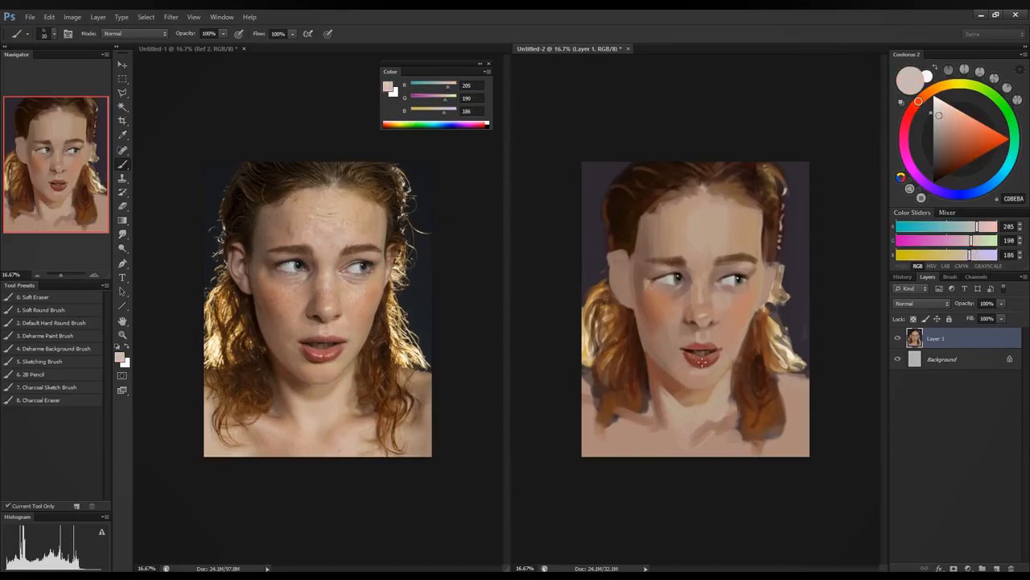
{"action": "key", "text": "bracketleft"}
{"action": "left_click_drag", "start_coordinate": [697, 359], "coordinate": [690, 359]}
Step: Sample the dark lip red, lighten it to R 134, G 52, B 49, and blend it across the lower lip
{"action": "left_click", "coordinate": [702, 356], "text": "alt"}
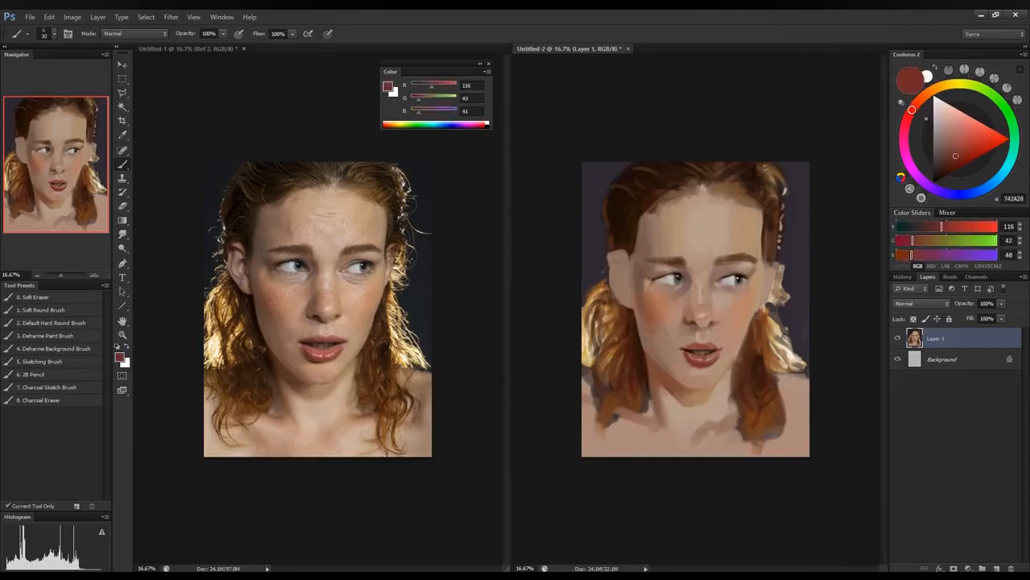
{"action": "left_click", "coordinate": [949, 227]}
{"action": "left_click", "coordinate": [916, 241]}
{"action": "left_click", "coordinate": [917, 256]}
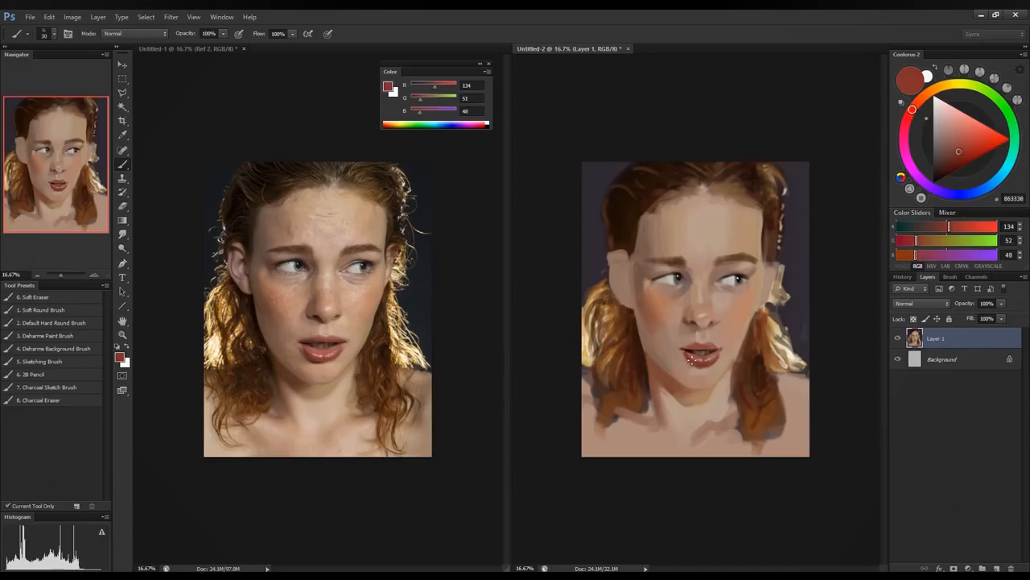
{"action": "left_click_drag", "start_coordinate": [692, 356], "coordinate": [702, 358]}
Step: Mix a softer red with R 147, G 66, B 66 and paint the lighter area toward the right side of the lower lip
{"action": "left_click", "coordinate": [954, 228]}
{"action": "left_click", "coordinate": [922, 242]}
{"action": "left_click", "coordinate": [919, 257]}
{"action": "left_click", "coordinate": [922, 256]}
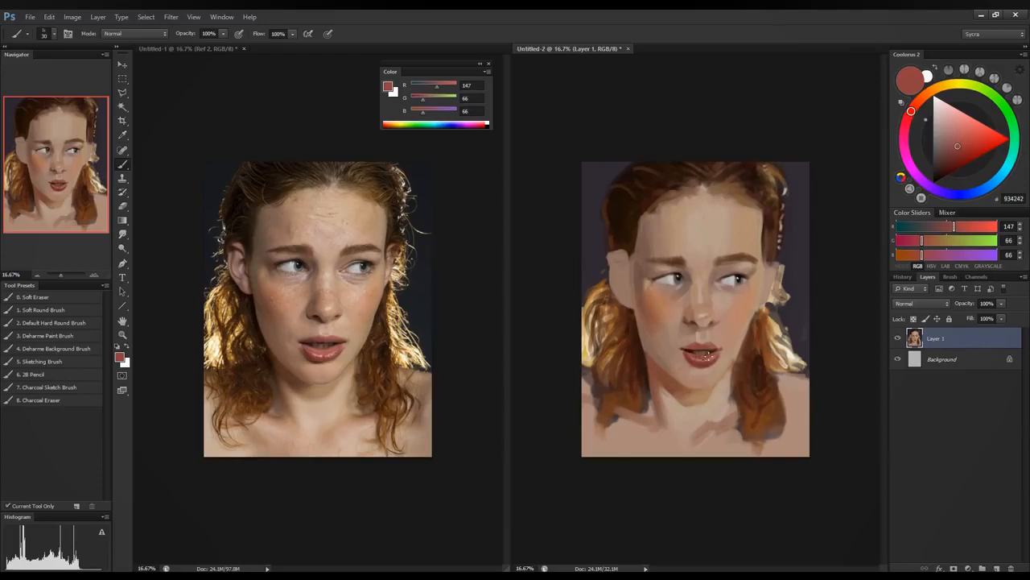
{"action": "left_click_drag", "start_coordinate": [712, 356], "coordinate": [717, 351]}
Step: Sample skin tones near the eye and upper lip, then mix a muted red-brown with R 99, G 63, B 56 for facial shadows
{"action": "left_click", "coordinate": [683, 283], "text": "alt"}
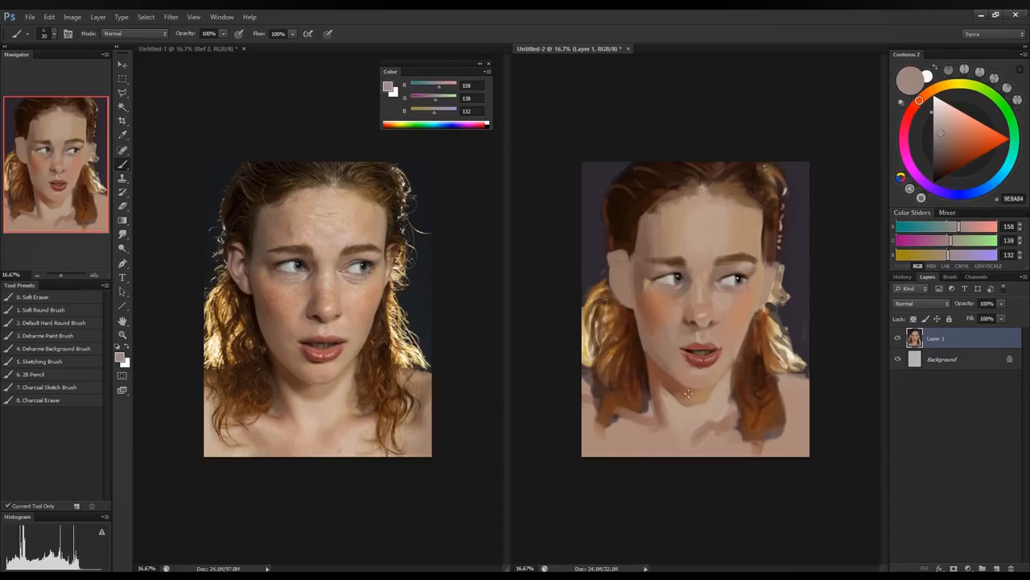
{"action": "left_click", "coordinate": [690, 337], "text": "alt"}
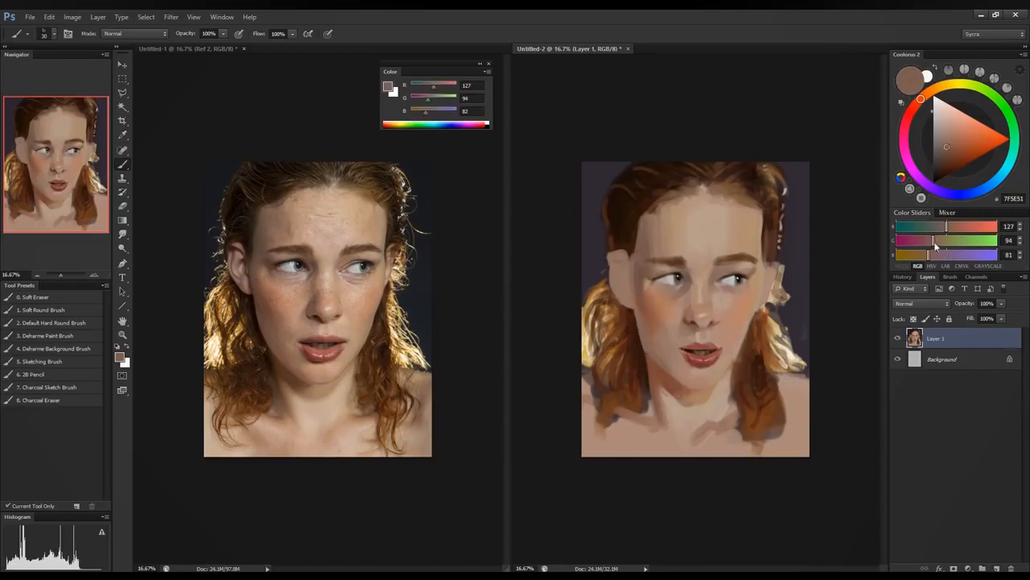
{"action": "left_click_drag", "start_coordinate": [936, 245], "coordinate": [922, 243]}
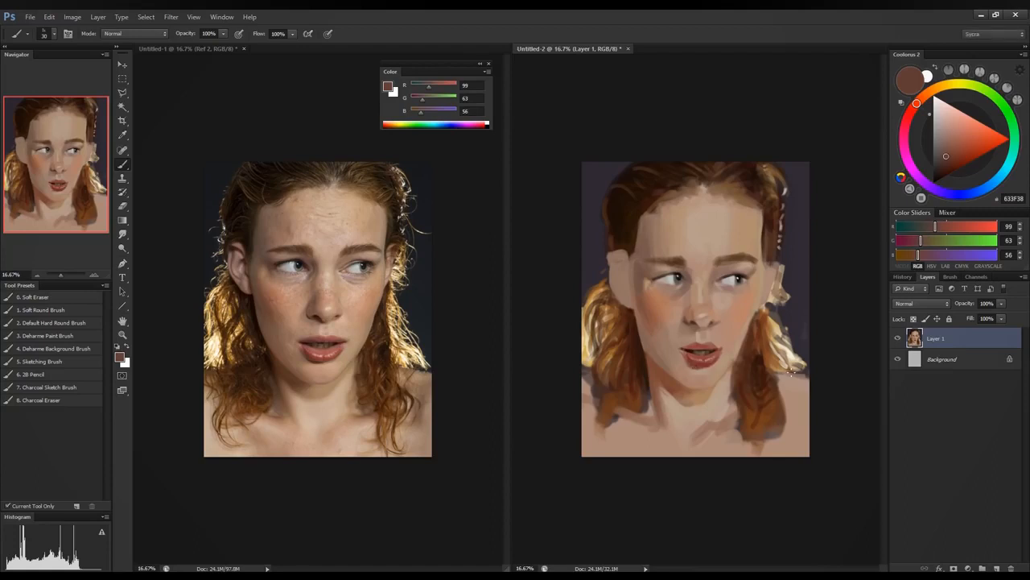
Step: Retouch the jaw, neck and adjoining hair edges using sampled shadow and skin tones with a size 80 brush
{"action": "left_click", "coordinate": [652, 363], "text": "alt"}
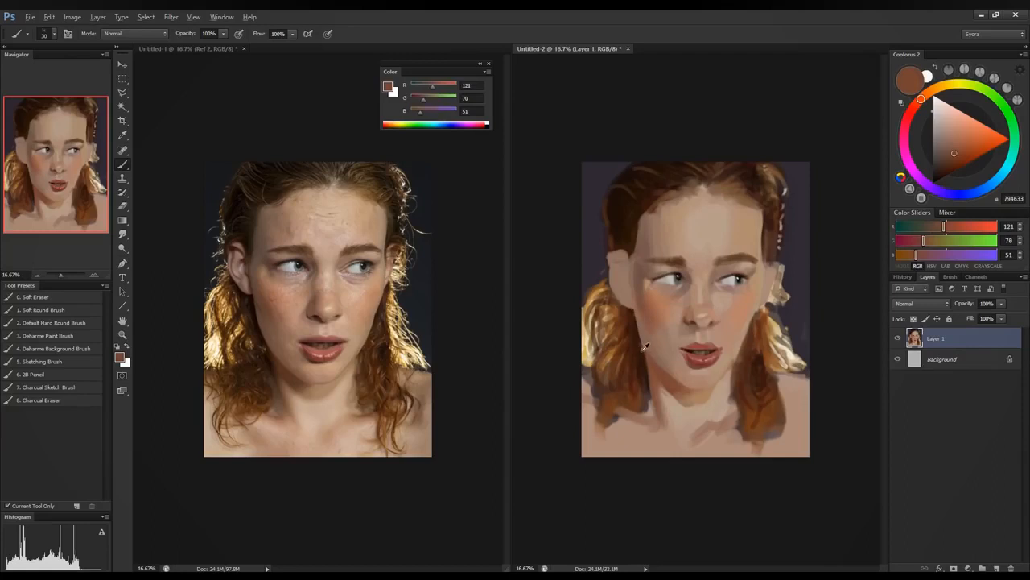
{"action": "left_click", "coordinate": [642, 347], "text": "alt"}
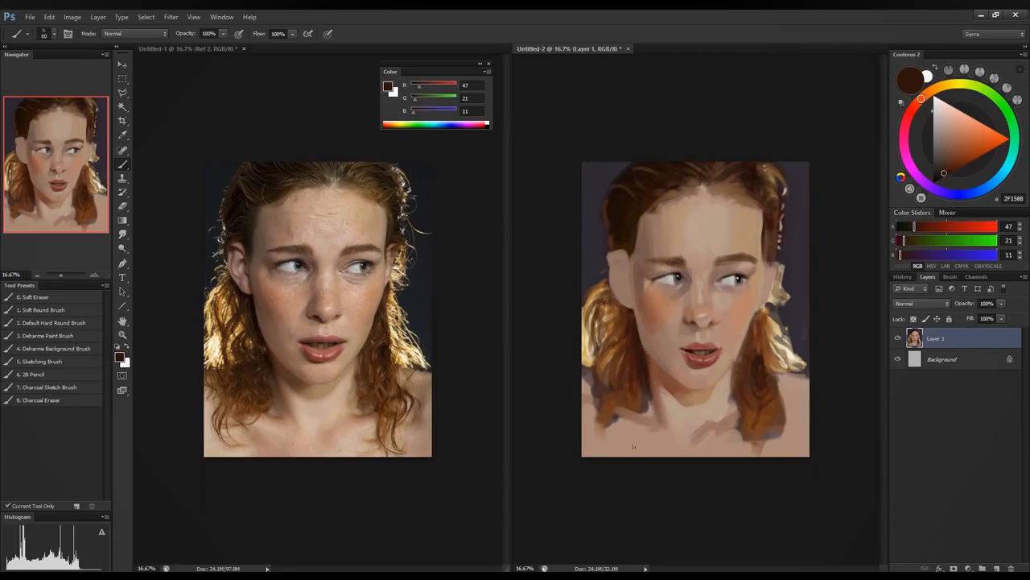
{"action": "left_click", "coordinate": [706, 398], "text": "alt"}
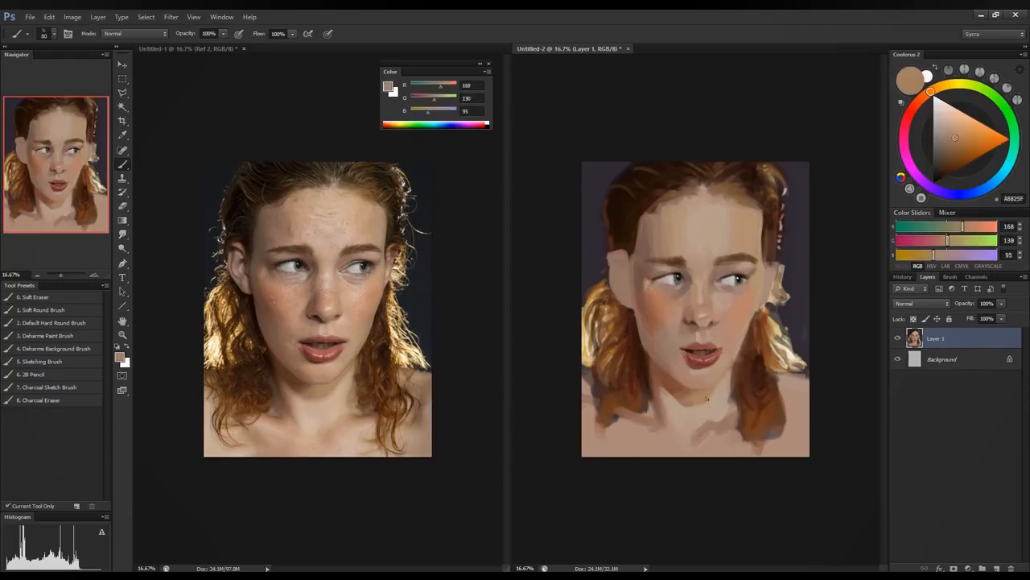
{"action": "left_click", "coordinate": [735, 369], "text": "alt"}
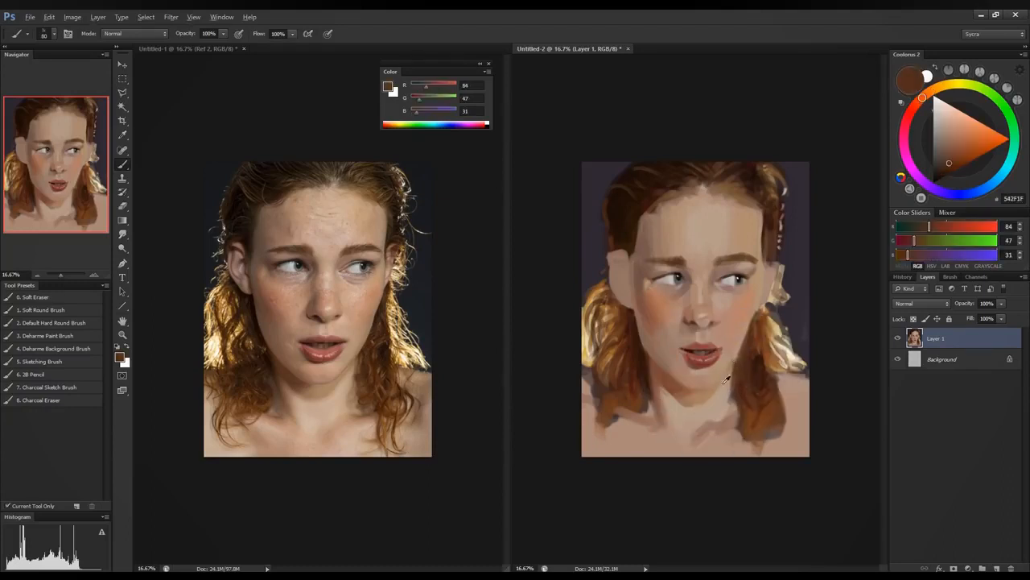
{"action": "left_click", "coordinate": [722, 377], "text": "alt"}
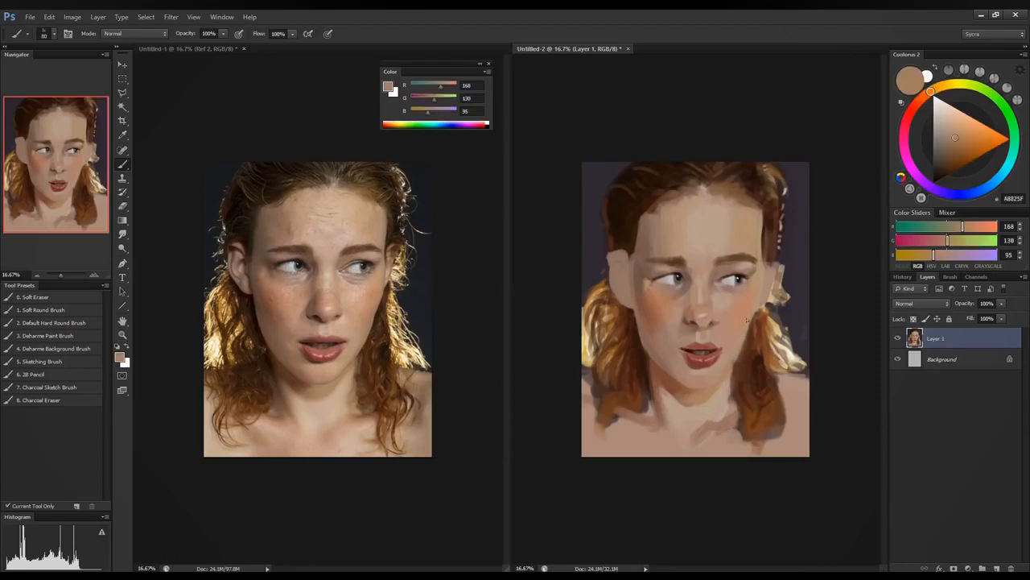
Step: Sample skin tones from the right jaw, chin and lower cheek and blend the right side of the face
{"action": "left_click", "coordinate": [740, 348], "text": "alt"}
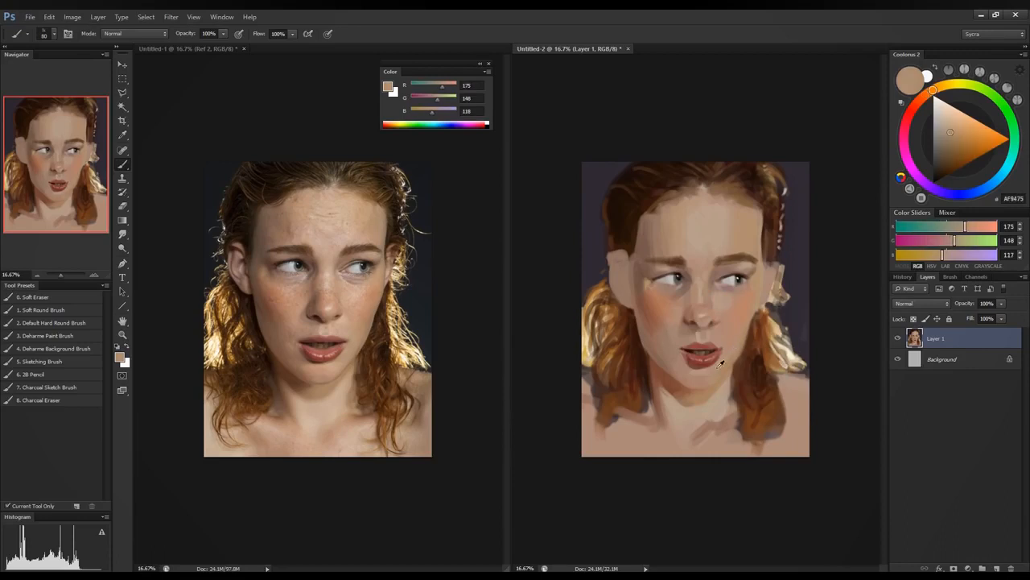
{"action": "left_click", "coordinate": [717, 366], "text": "alt"}
{"action": "left_click", "coordinate": [737, 329], "text": "alt"}
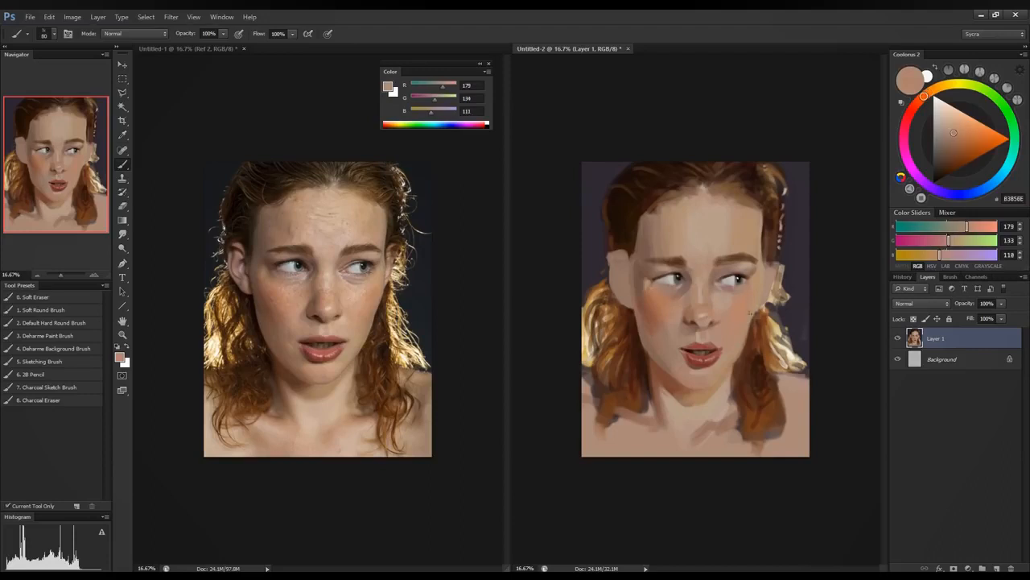
Step: Sample skin and shadow tones around the right eye and paint shading beneath it
{"action": "left_click", "coordinate": [746, 293], "text": "alt"}
{"action": "left_click", "coordinate": [757, 274], "text": "alt"}
{"action": "left_click", "coordinate": [751, 272], "text": "alt"}
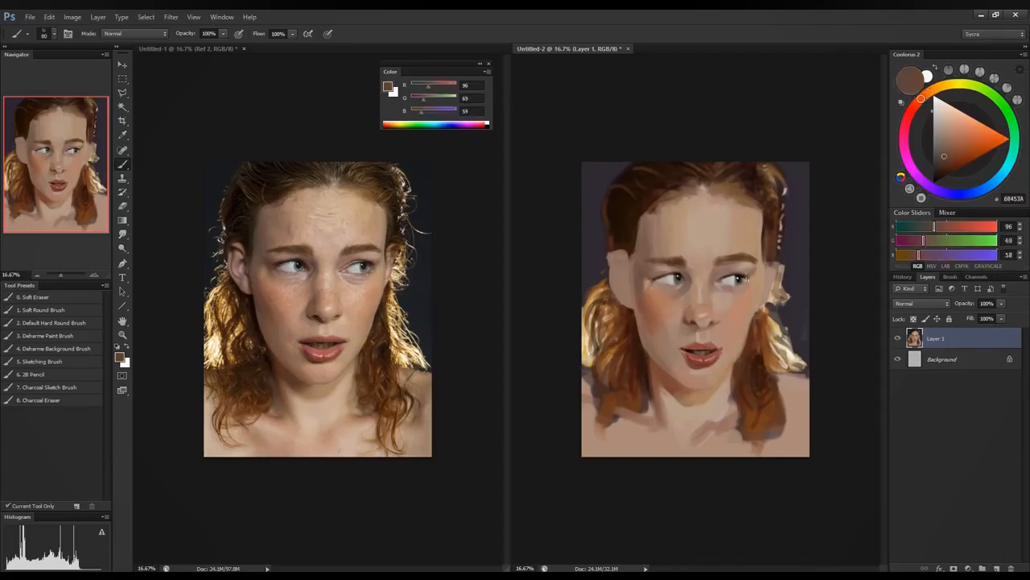
{"action": "left_click_drag", "start_coordinate": [742, 288], "coordinate": [728, 286]}
Step: Refine the skin around the eyes and nose with tones sampled from the forehead, left eye shadow and right cheek
{"action": "left_click", "coordinate": [707, 228], "text": "alt"}
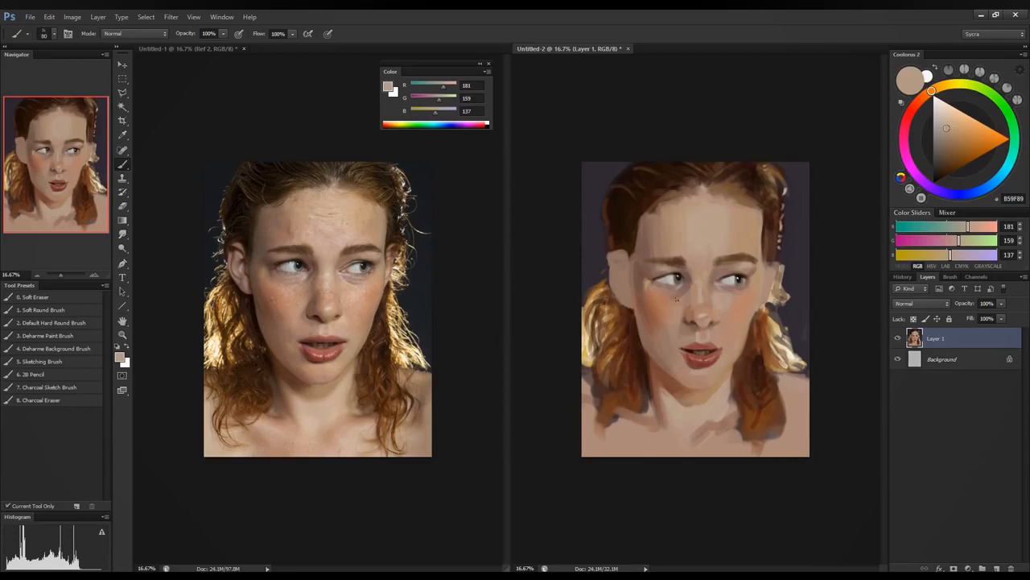
{"action": "left_click", "coordinate": [657, 281], "text": "alt"}
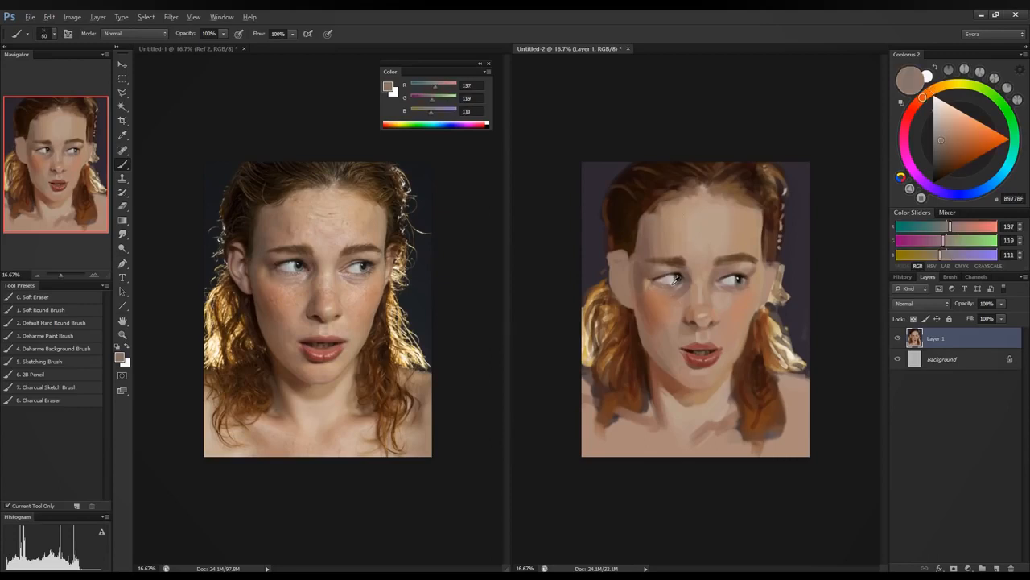
{"action": "left_click", "coordinate": [742, 297], "text": "alt"}
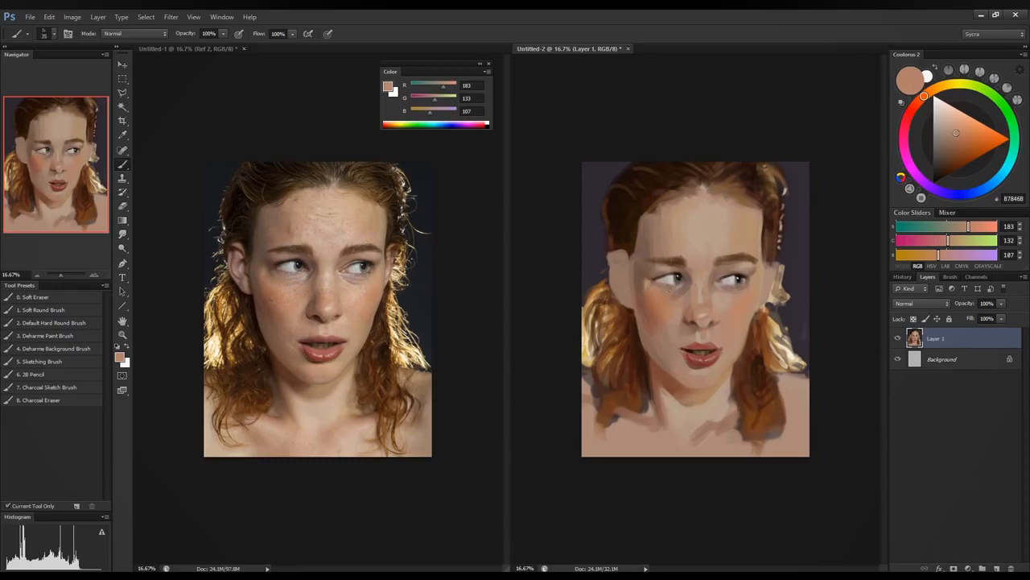
Step: Sample the eye shadow and lip tones for touch-ups, and flip both the painting and the reference photo horizontally
{"action": "left_click", "coordinate": [663, 277], "text": "alt"}
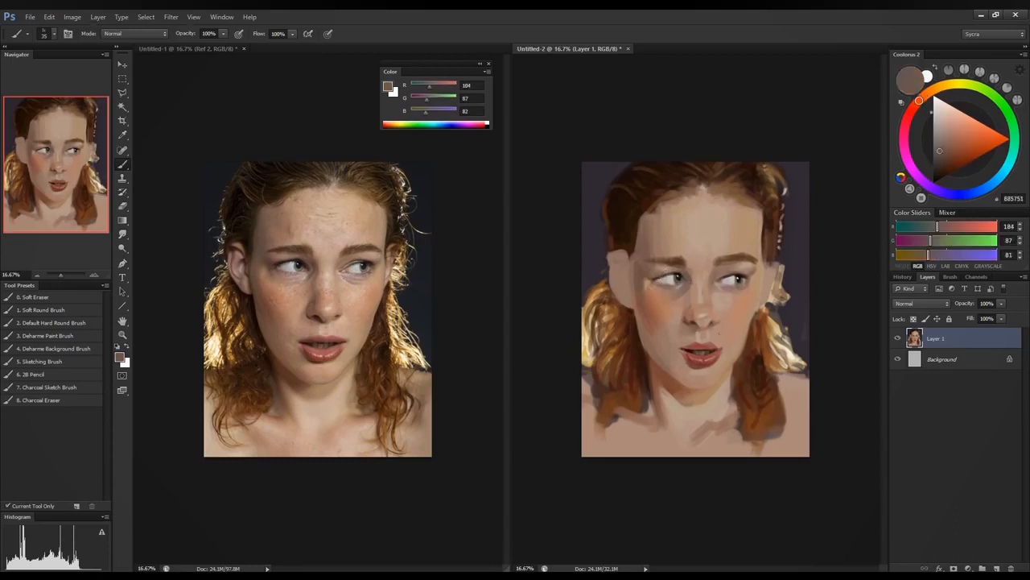
{"action": "left_click", "coordinate": [692, 352], "text": "alt"}
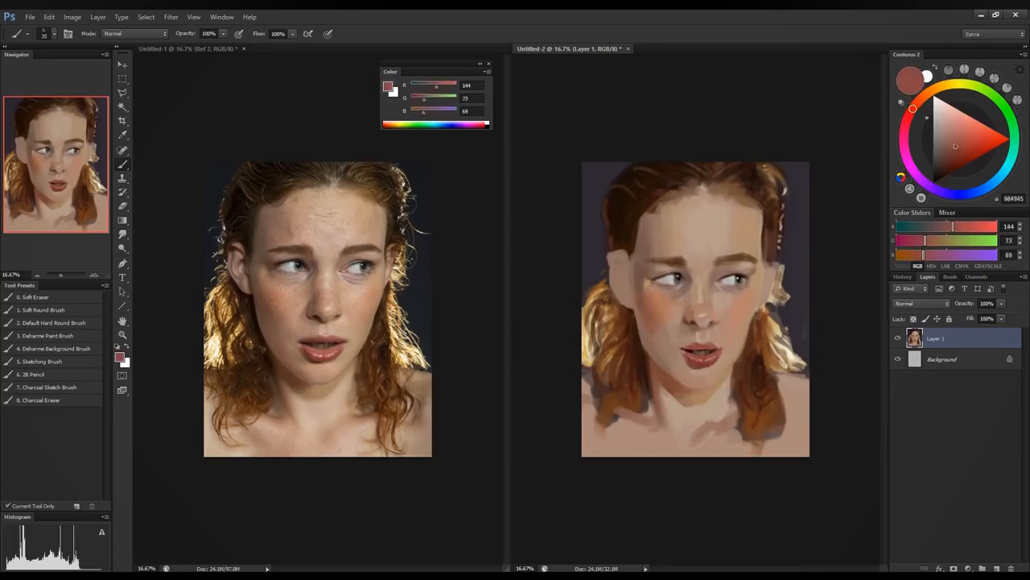
{"action": "key", "text": "ctrl+shift+h"}
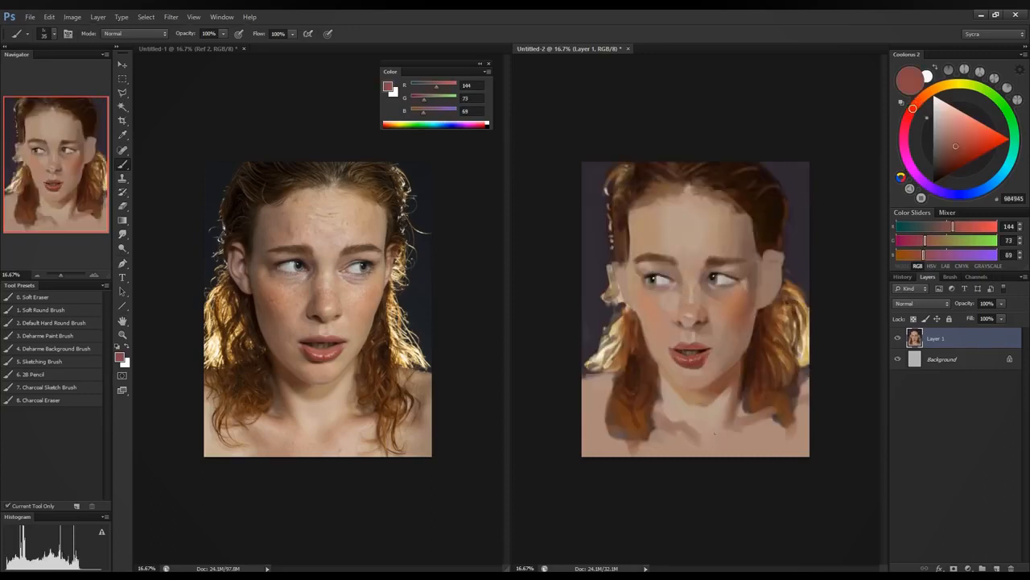
{"action": "left_click", "coordinate": [222, 48]}
{"action": "key", "text": "ctrl+shift+h"}
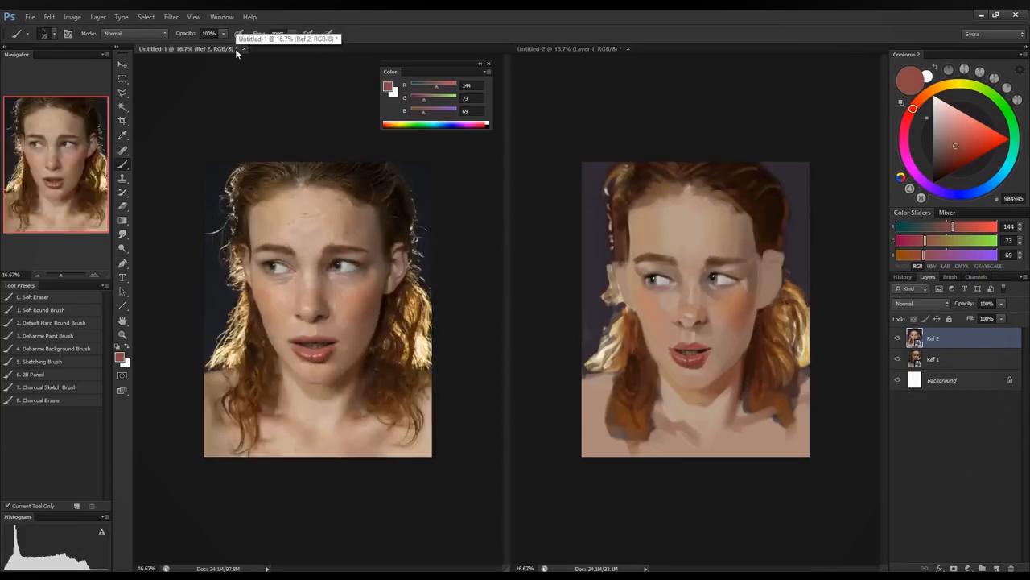
Step: Shade the right ear's folds and its hair edge using sampled dark browns and a reddish brown of R 113, G 52, B 55
{"action": "left_click", "coordinate": [772, 256], "text": "alt"}
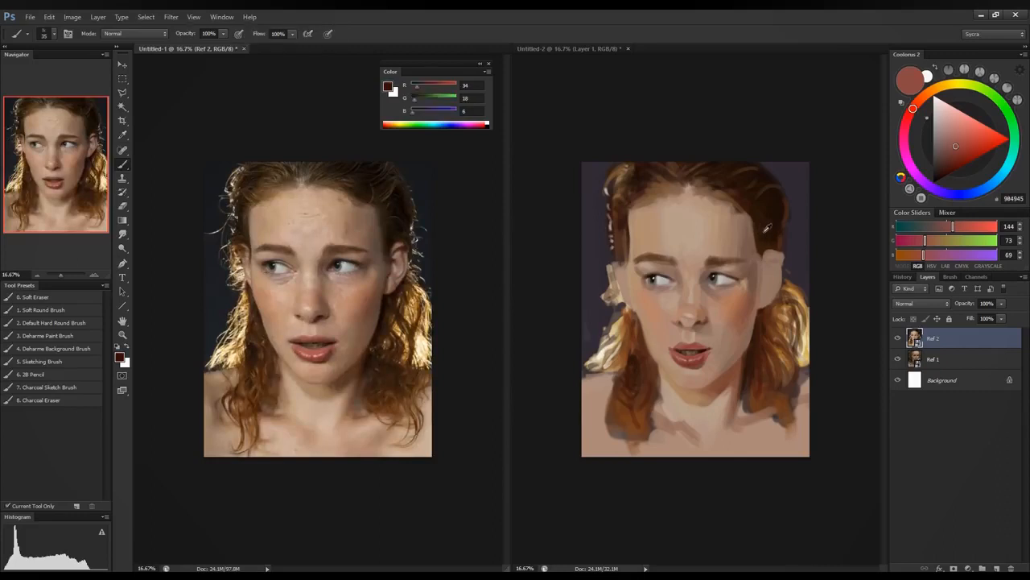
{"action": "left_click", "coordinate": [765, 263]}
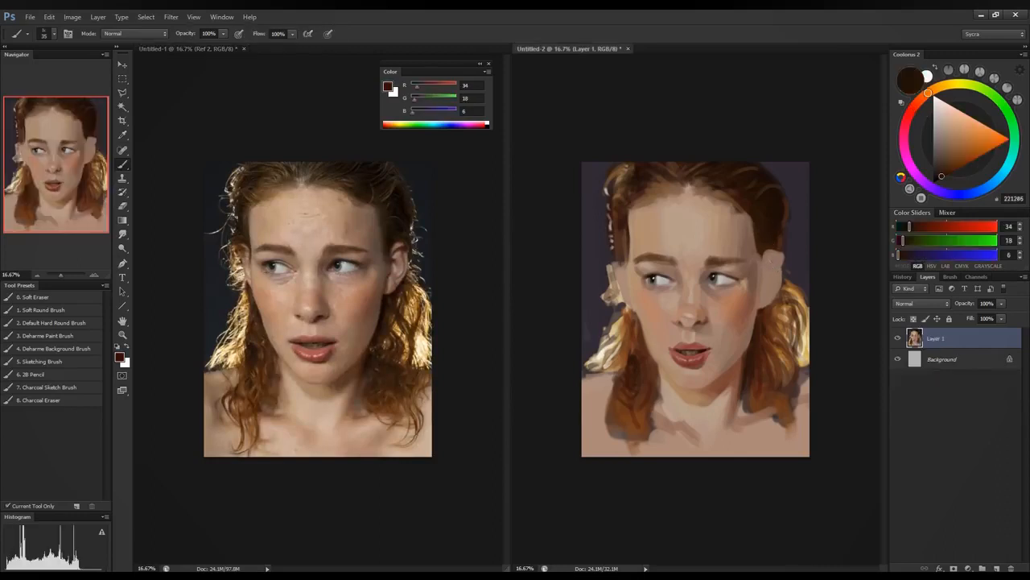
{"action": "left_click_drag", "start_coordinate": [767, 263], "coordinate": [783, 252]}
{"action": "left_click", "coordinate": [782, 256], "text": "alt"}
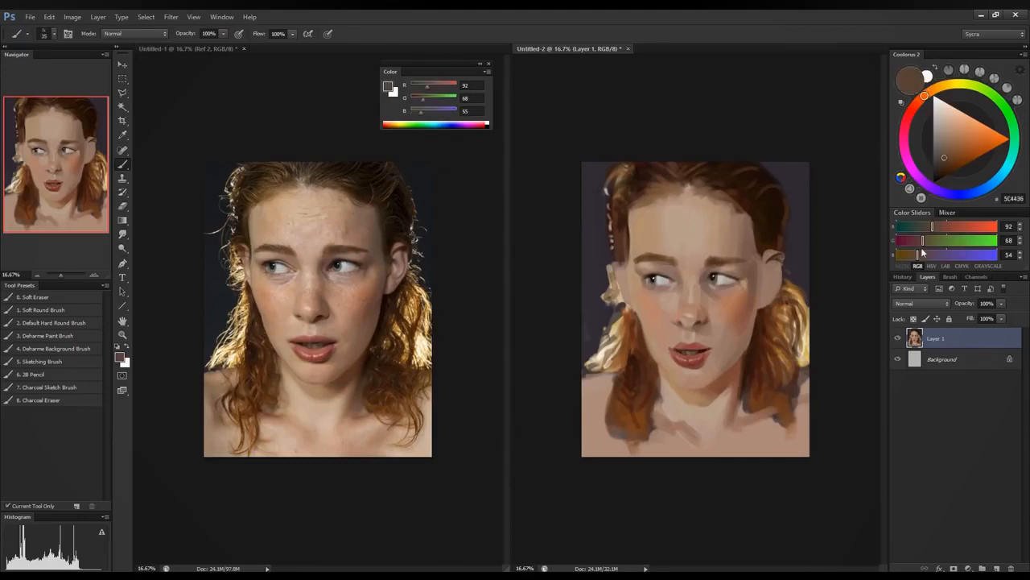
{"action": "left_click_drag", "start_coordinate": [932, 227], "coordinate": [918, 256]}
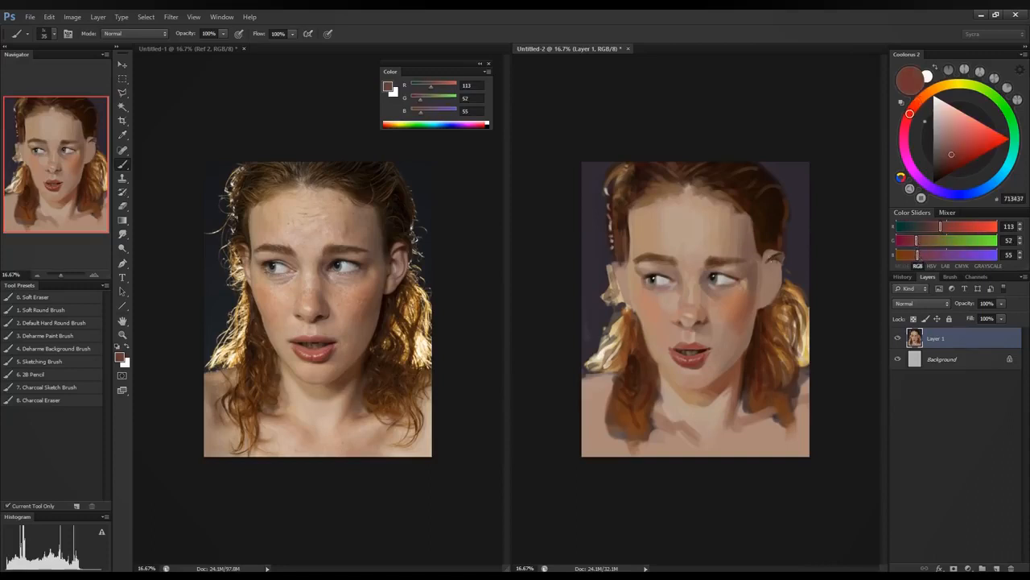
{"action": "left_click", "coordinate": [785, 253], "text": "alt"}
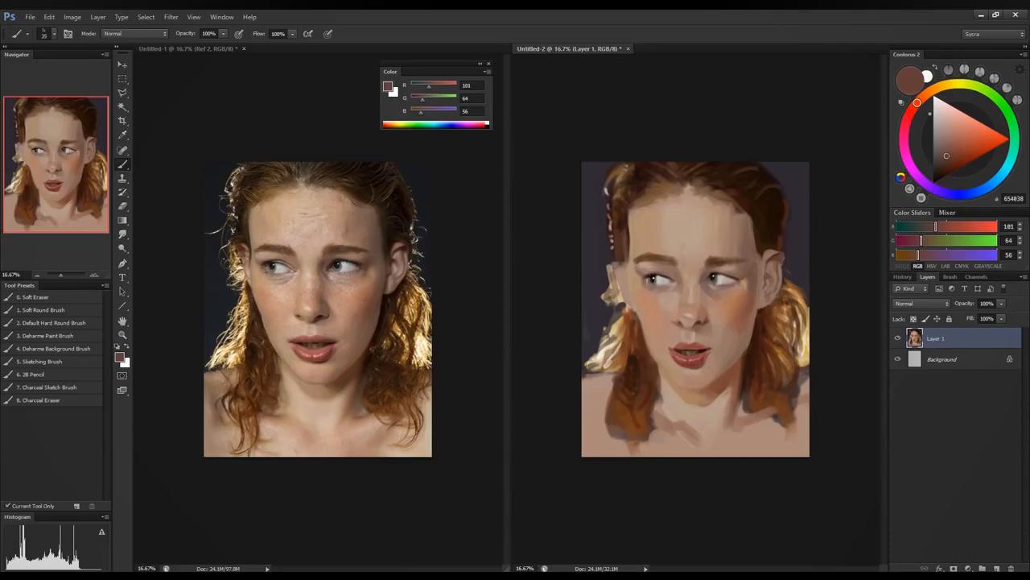
Step: Refine the hair and hairline at the right temple with dark browns and a skin-edge tone sampled from the surrounding area
{"action": "left_click", "coordinate": [762, 315], "text": "alt"}
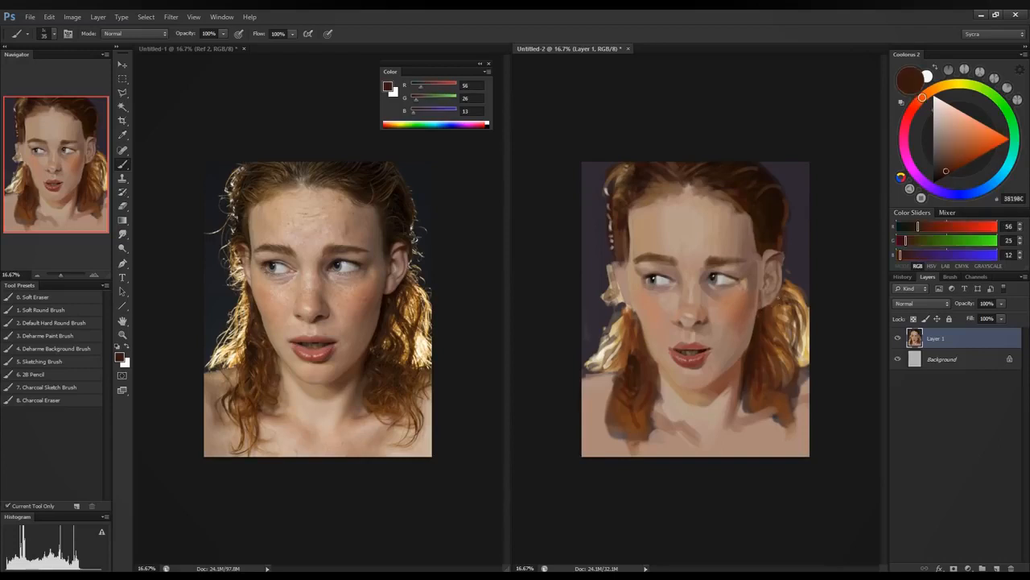
{"action": "left_click", "coordinate": [760, 233], "text": "alt"}
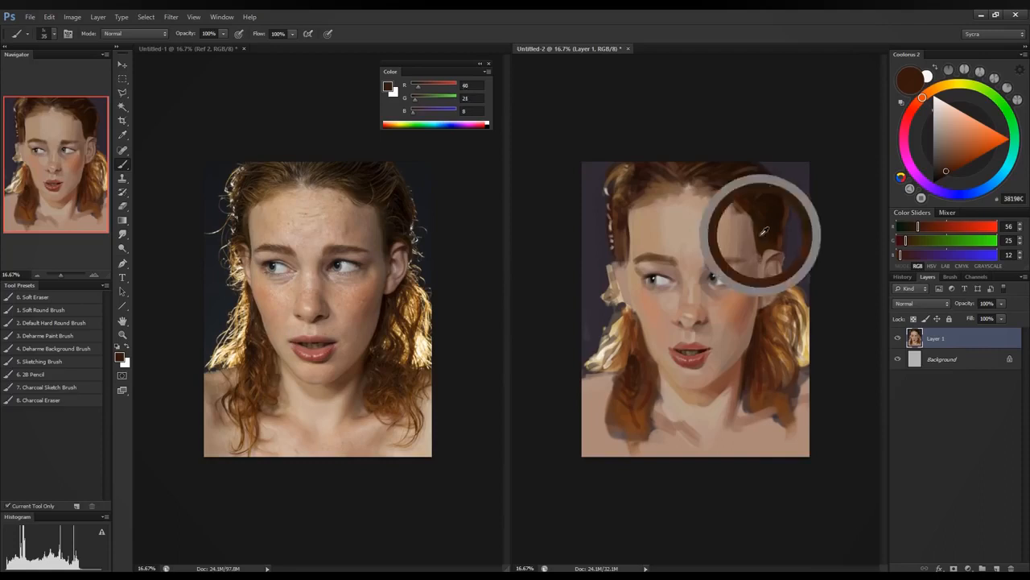
{"action": "left_click", "coordinate": [736, 208], "text": "alt"}
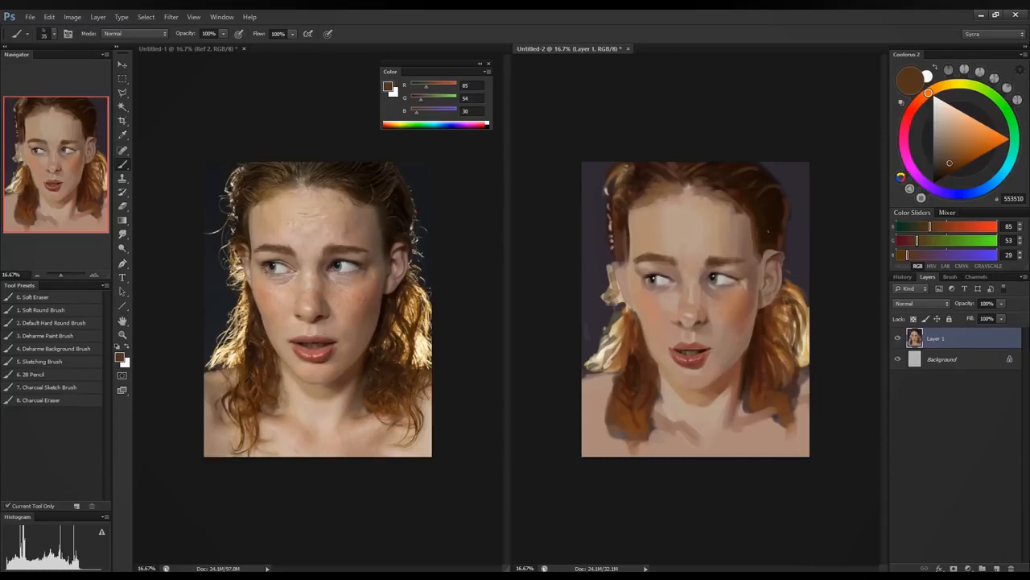
{"action": "left_click", "coordinate": [753, 229], "text": "alt"}
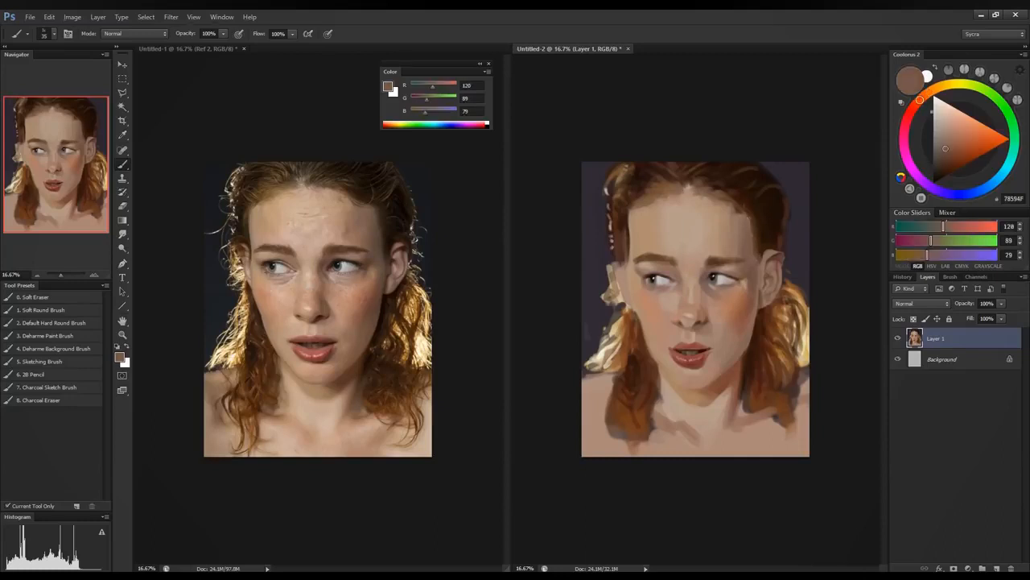
{"action": "left_click", "coordinate": [765, 231], "text": "alt"}
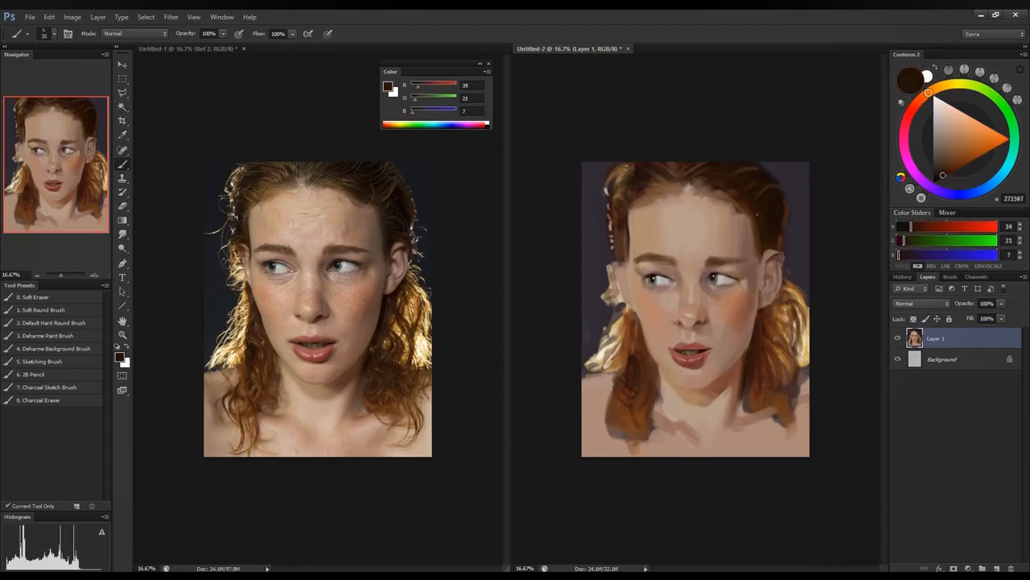
{"action": "left_click", "coordinate": [763, 237], "text": "alt"}
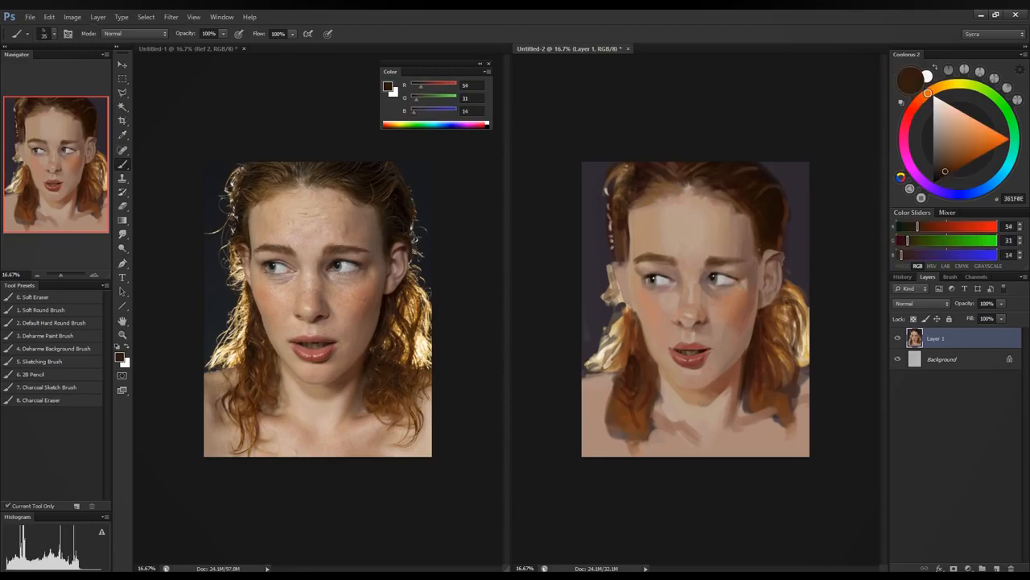
{"action": "left_click", "coordinate": [764, 227], "text": "alt"}
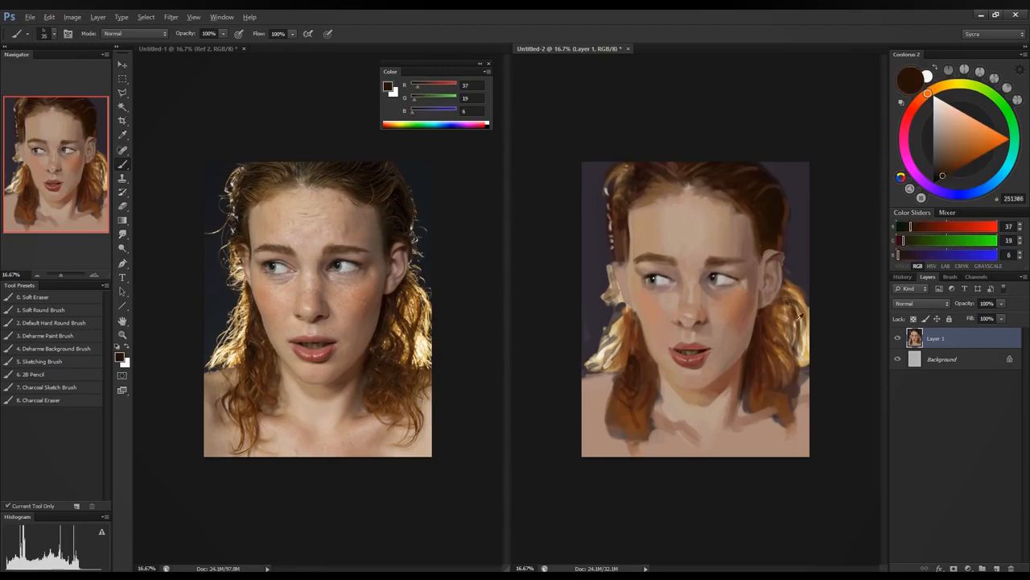
Step: Paint fine flyaway strands along the right side of the hair with sampled cream and golden tones and a size 20 brush
{"action": "left_click", "coordinate": [809, 340], "text": "alt"}
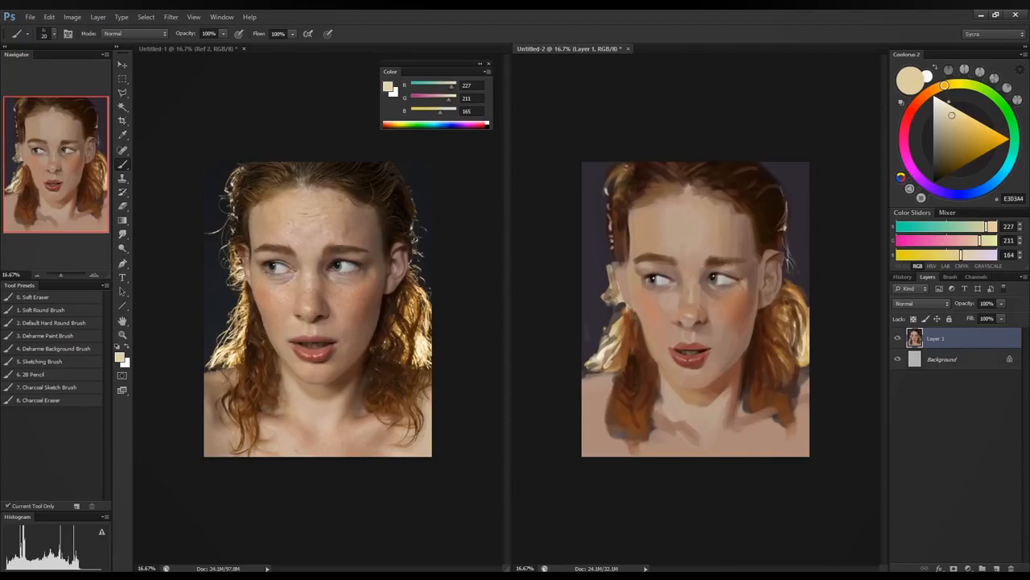
{"action": "left_click", "coordinate": [797, 286], "text": "alt"}
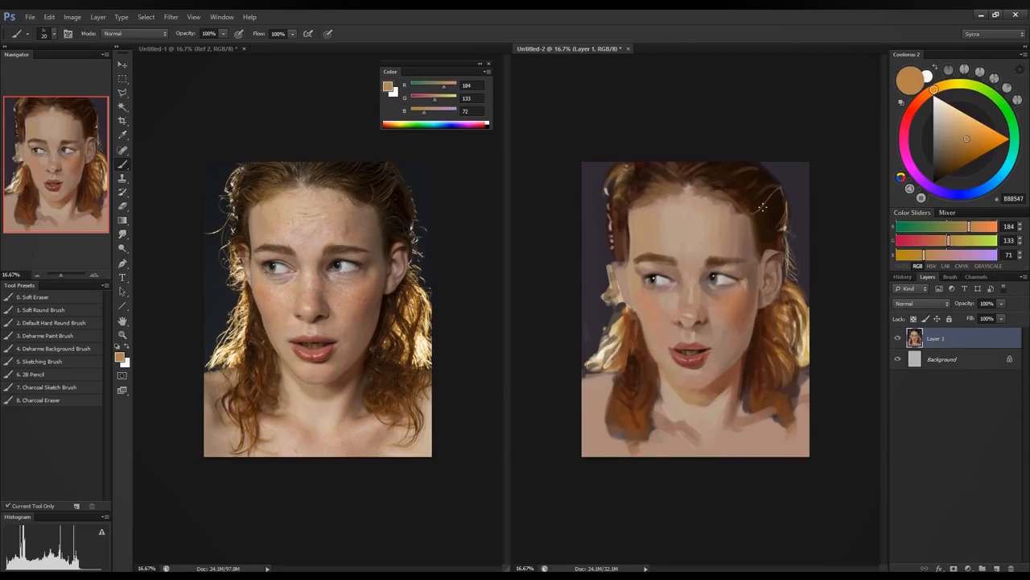
{"action": "left_click", "coordinate": [793, 327], "text": "alt"}
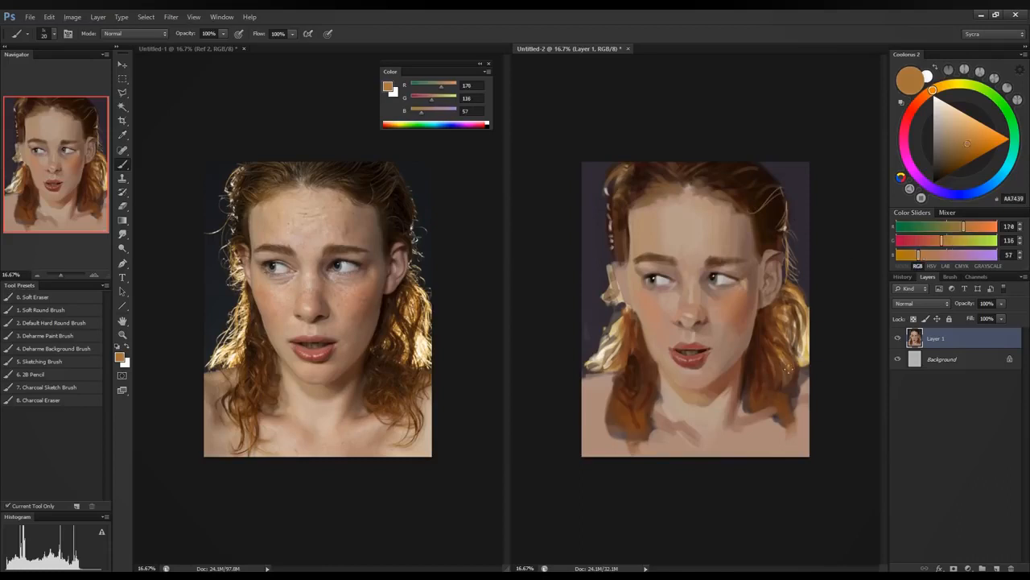
Step: Paint dark brown strands through the golden lock below the right ear using a tone sampled beside the jaw
{"action": "left_click", "coordinate": [757, 345], "text": "alt"}
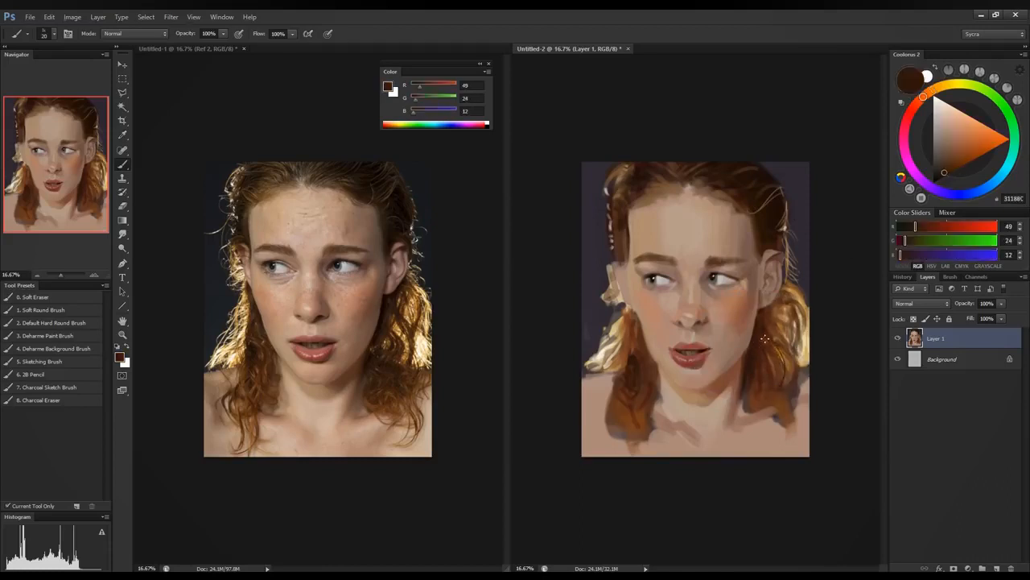
{"action": "mouse_move", "coordinate": [777, 311]}
{"action": "left_mouse_down"}
{"action": "mouse_move", "coordinate": [788, 307]}
{"action": "mouse_move", "coordinate": [795, 335]}
{"action": "mouse_move", "coordinate": [781, 346]}
{"action": "left_mouse_up"}
{"action": "left_click_drag", "start_coordinate": [791, 290], "coordinate": [808, 327]}
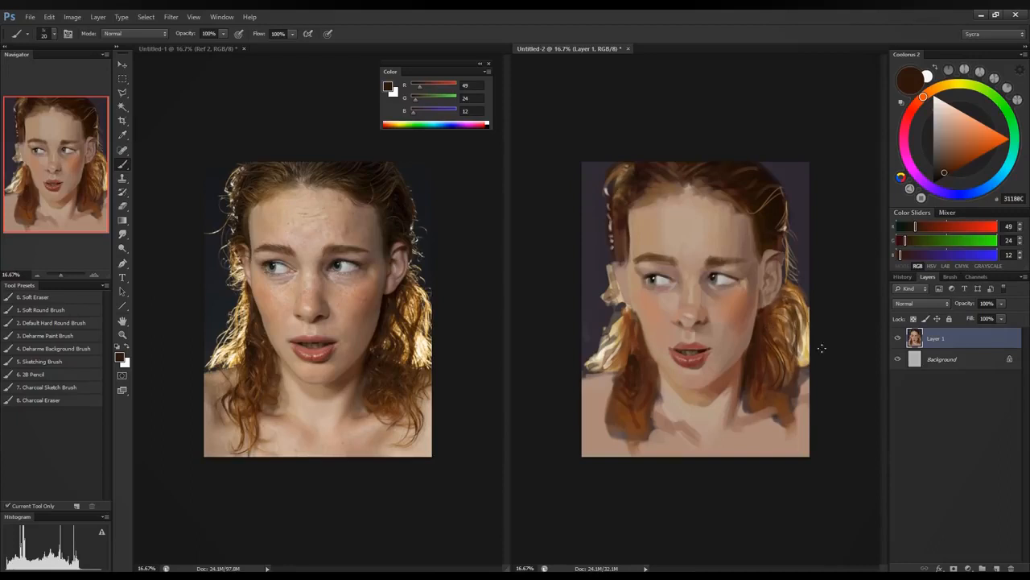
Step: Define the left lock with sampled cream highlights and brown strands sweeping over the shoulder edge
{"action": "left_click", "coordinate": [613, 342], "text": "alt"}
{"action": "left_click", "coordinate": [624, 317], "text": "alt"}
{"action": "mouse_move", "coordinate": [611, 328]}
{"action": "left_mouse_down"}
{"action": "mouse_move", "coordinate": [587, 344]}
{"action": "mouse_move", "coordinate": [589, 356]}
{"action": "mouse_move", "coordinate": [603, 354]}
{"action": "mouse_move", "coordinate": [620, 325]}
{"action": "left_mouse_up"}
{"action": "left_click", "coordinate": [616, 332], "text": "alt"}
{"action": "left_click_drag", "start_coordinate": [603, 339], "coordinate": [594, 356]}
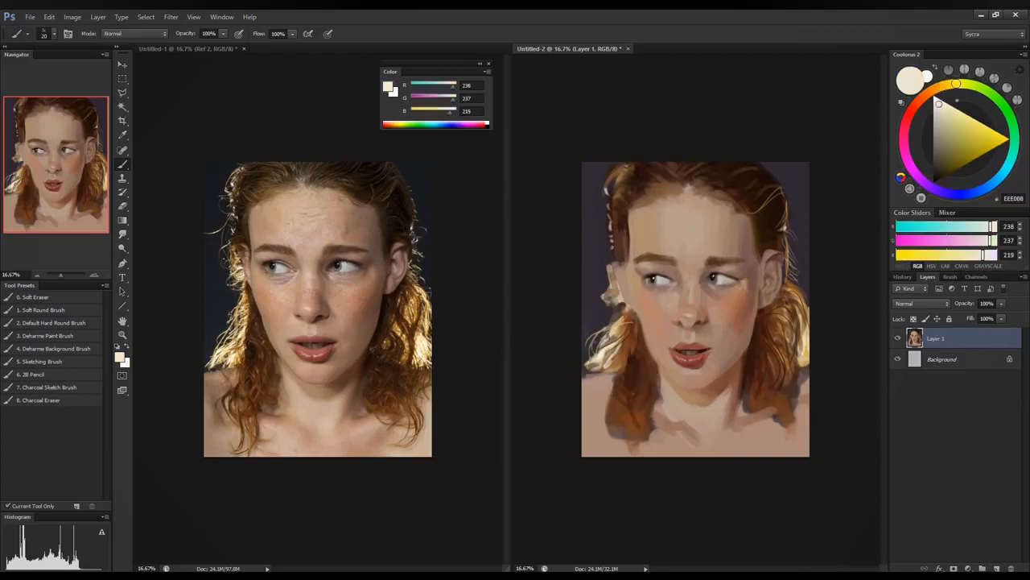
{"action": "mouse_move", "coordinate": [630, 322]}
{"action": "left_mouse_down"}
{"action": "mouse_move", "coordinate": [591, 357]}
{"action": "mouse_move", "coordinate": [610, 349]}
{"action": "left_mouse_up"}
{"action": "left_click_drag", "start_coordinate": [636, 336], "coordinate": [597, 359]}
{"action": "left_click", "coordinate": [636, 342], "text": "alt"}
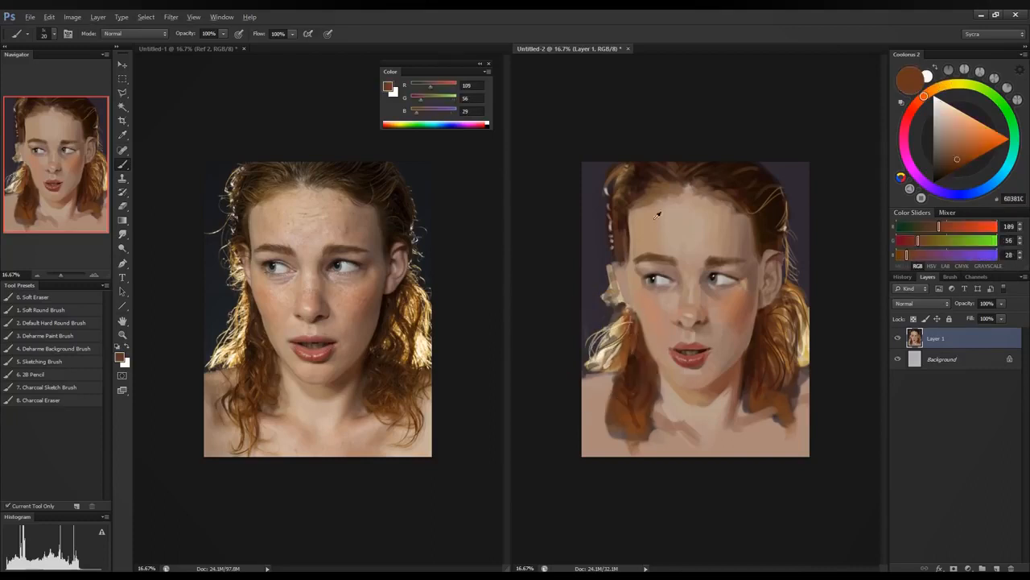
Step: Add thin golden and cream flyaway strands beside the left temple and a light strand at the upper right hair
{"action": "left_click", "coordinate": [621, 321], "text": "alt"}
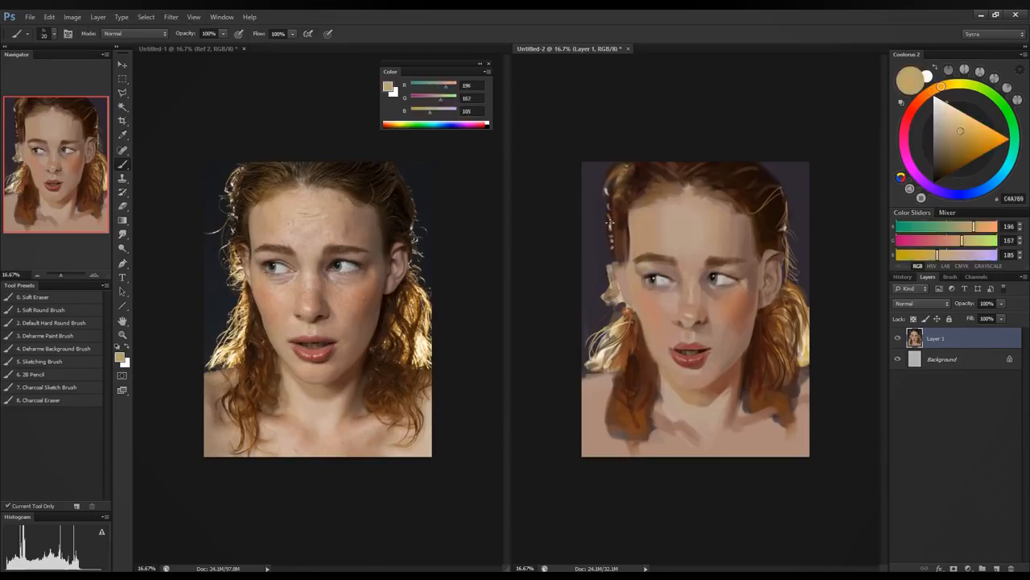
{"action": "mouse_move", "coordinate": [608, 201]}
{"action": "left_mouse_down"}
{"action": "mouse_move", "coordinate": [606, 193]}
{"action": "mouse_move", "coordinate": [609, 217]}
{"action": "mouse_move", "coordinate": [583, 248]}
{"action": "mouse_move", "coordinate": [595, 243]}
{"action": "left_mouse_up"}
{"action": "left_click", "coordinate": [605, 347], "text": "alt"}
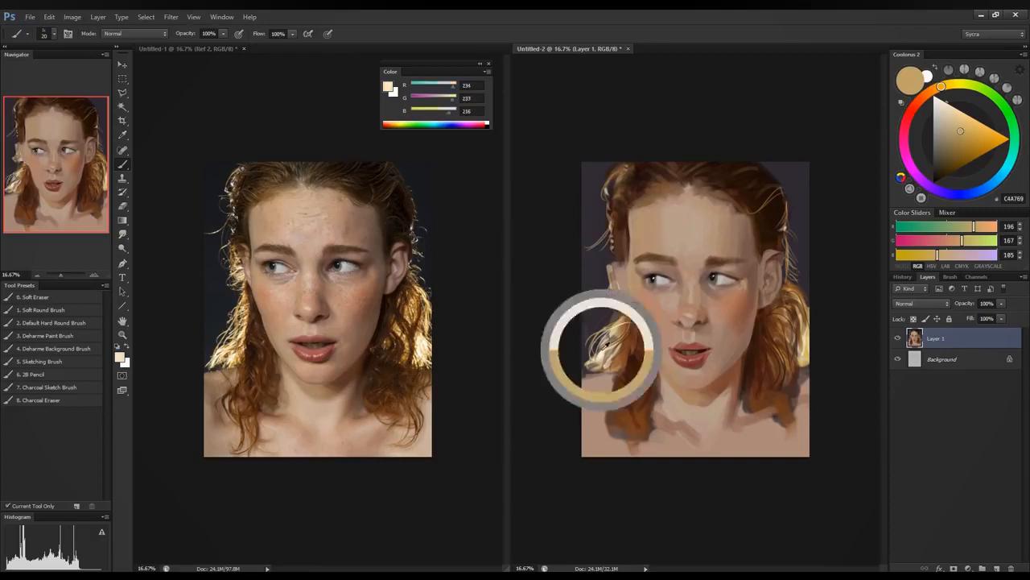
{"action": "left_click_drag", "start_coordinate": [607, 343], "coordinate": [608, 333]}
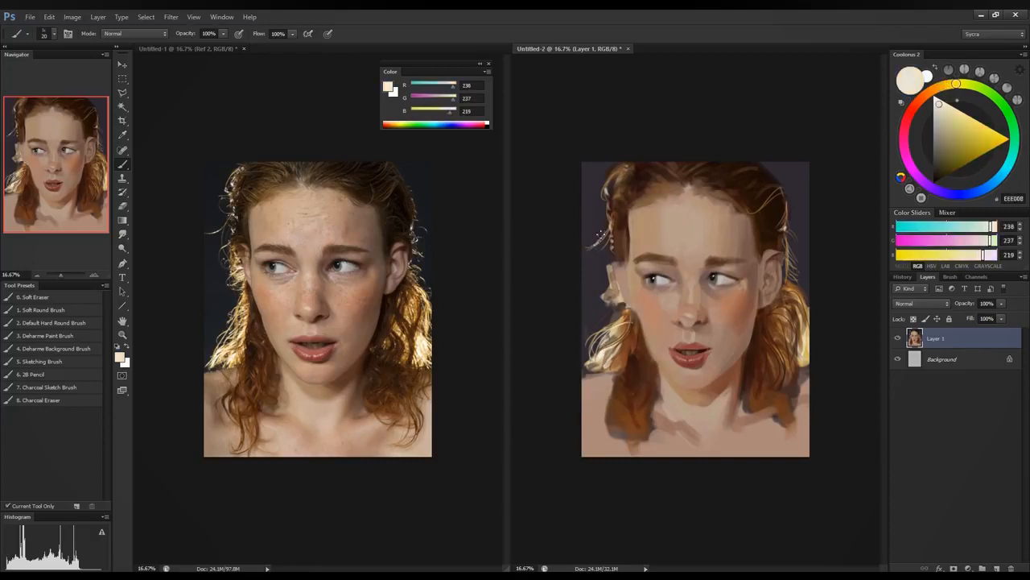
{"action": "left_click_drag", "start_coordinate": [602, 237], "coordinate": [587, 248]}
{"action": "left_click_drag", "start_coordinate": [775, 197], "coordinate": [784, 210]}
Step: Paint wispy strand ends on the lower right and left locks with sampled reddish browns, enlarging the brush to size 40
{"action": "left_click", "coordinate": [789, 408], "text": "alt"}
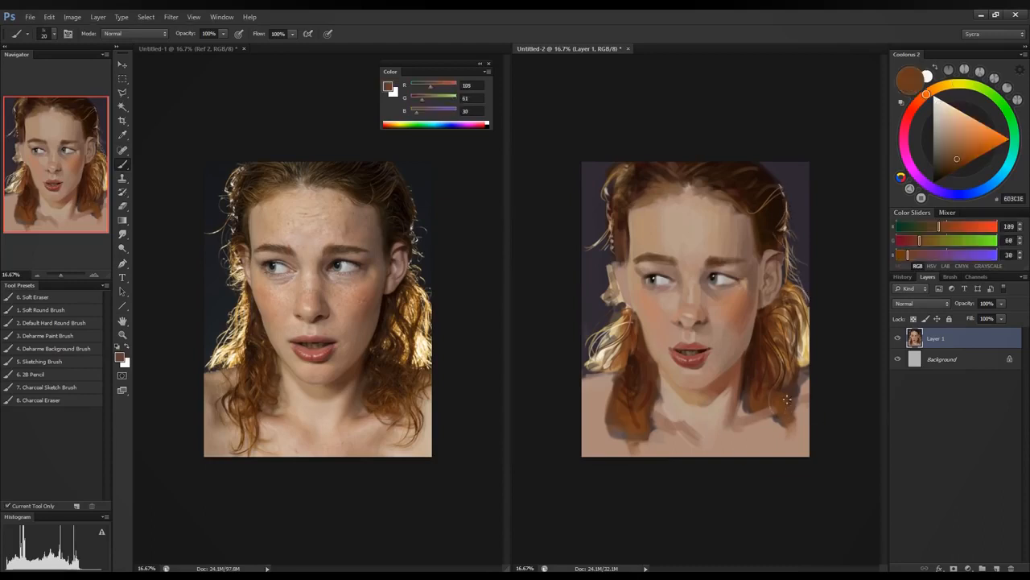
{"action": "left_click_drag", "start_coordinate": [800, 412], "coordinate": [802, 436]}
{"action": "left_click", "coordinate": [613, 407], "text": "alt"}
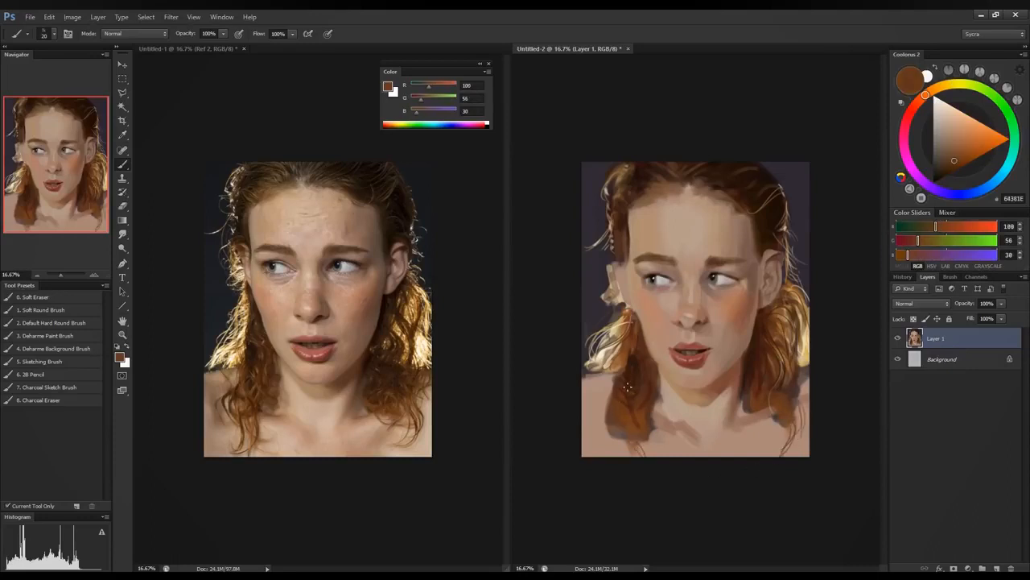
{"action": "mouse_move", "coordinate": [612, 431]}
{"action": "left_mouse_down"}
{"action": "mouse_move", "coordinate": [624, 442]}
{"action": "mouse_move", "coordinate": [617, 428]}
{"action": "left_mouse_up"}
{"action": "left_click", "coordinate": [602, 432], "text": "alt"}
{"action": "mouse_move", "coordinate": [614, 401]}
{"action": "left_mouse_down"}
{"action": "mouse_move", "coordinate": [611, 414]}
{"action": "mouse_move", "coordinate": [633, 433]}
{"action": "left_mouse_up"}
{"action": "left_click_drag", "start_coordinate": [629, 417], "coordinate": [637, 436]}
{"action": "mouse_move", "coordinate": [634, 403]}
{"action": "left_mouse_down"}
{"action": "mouse_move", "coordinate": [639, 411]}
{"action": "mouse_move", "coordinate": [620, 425]}
{"action": "left_mouse_up"}
{"action": "left_click", "coordinate": [620, 402], "text": "alt"}
{"action": "left_click_drag", "start_coordinate": [634, 435], "coordinate": [640, 446]}
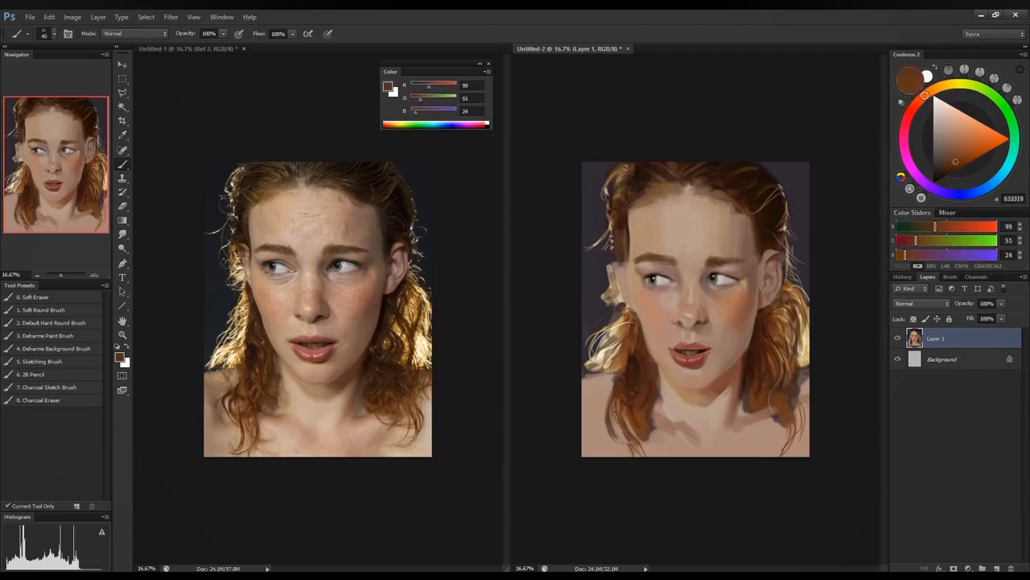
{"action": "left_click_drag", "start_coordinate": [605, 395], "coordinate": [609, 433]}
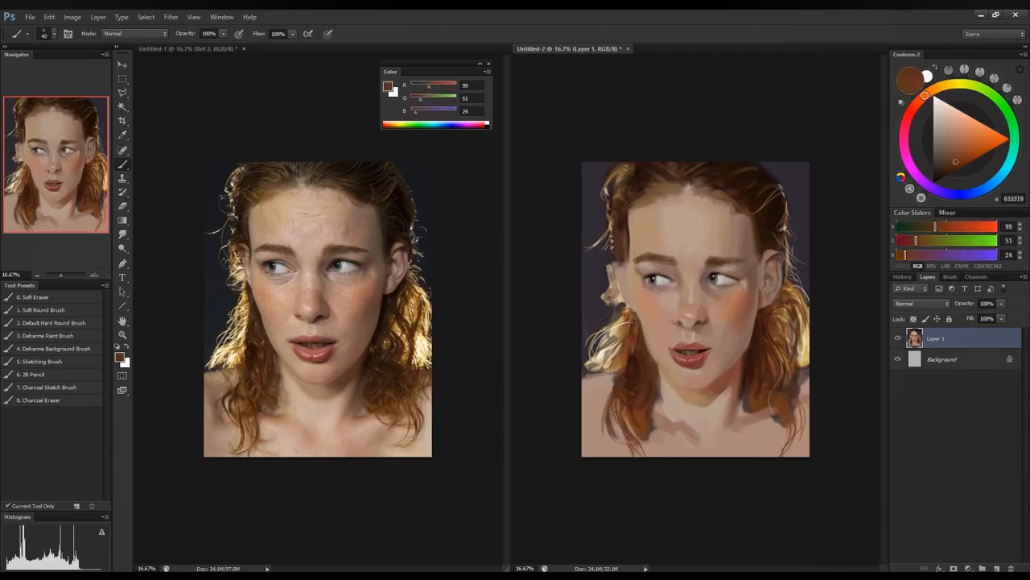
Step: Shade the left shoulder and the skin around the left lock with a skin shadow tone sampled from the collarbone
{"action": "left_click", "coordinate": [668, 425], "text": "alt"}
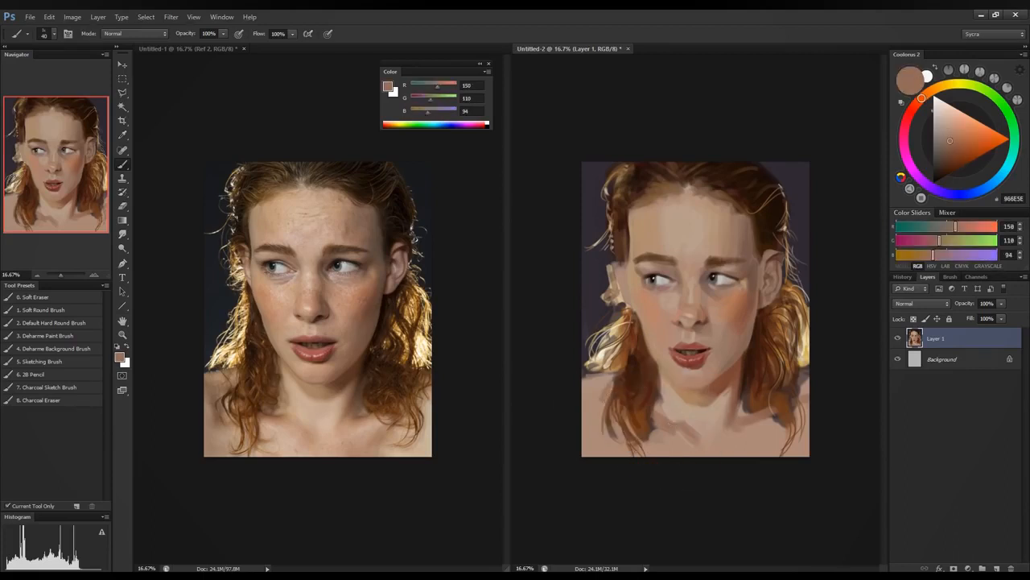
{"action": "left_click_drag", "start_coordinate": [603, 382], "coordinate": [597, 400]}
{"action": "left_click_drag", "start_coordinate": [623, 374], "coordinate": [610, 399]}
{"action": "left_click_drag", "start_coordinate": [594, 388], "coordinate": [603, 417]}
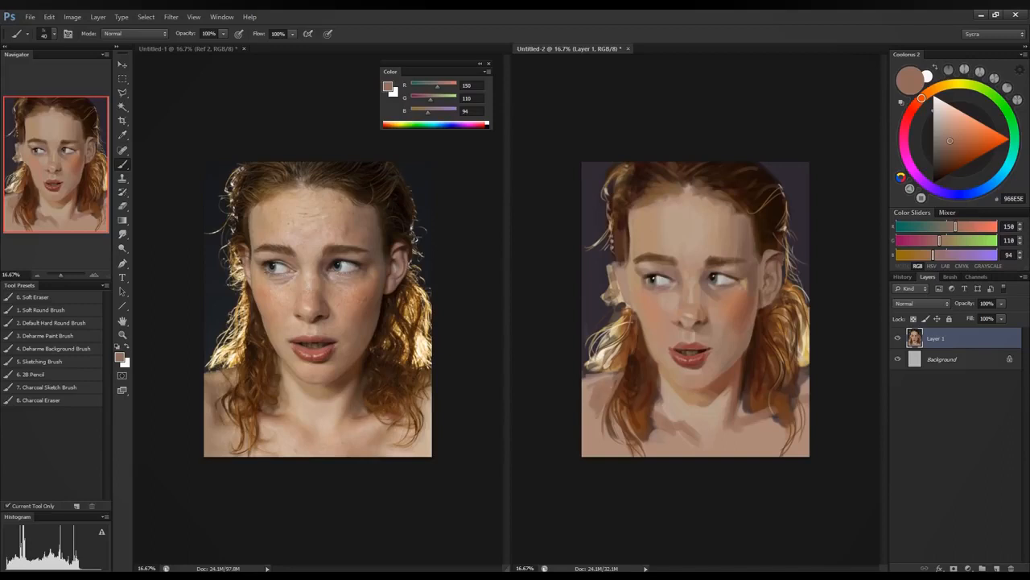
Step: Shade the left shoulder with a muted brown of R 145, G 122, B 87 and mix a brown of R 137, G 108, B 85
{"action": "left_click", "coordinate": [945, 243]}
{"action": "left_click_drag", "start_coordinate": [933, 256], "coordinate": [954, 228]}
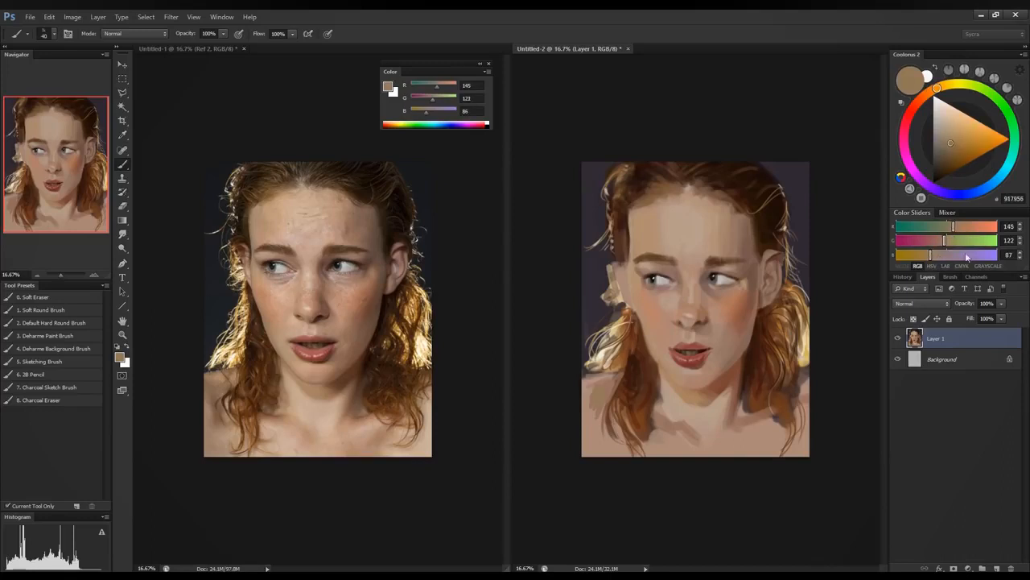
{"action": "left_click", "coordinate": [949, 227]}
{"action": "left_click_drag", "start_coordinate": [948, 240], "coordinate": [942, 239]}
{"action": "left_click", "coordinate": [922, 98]}
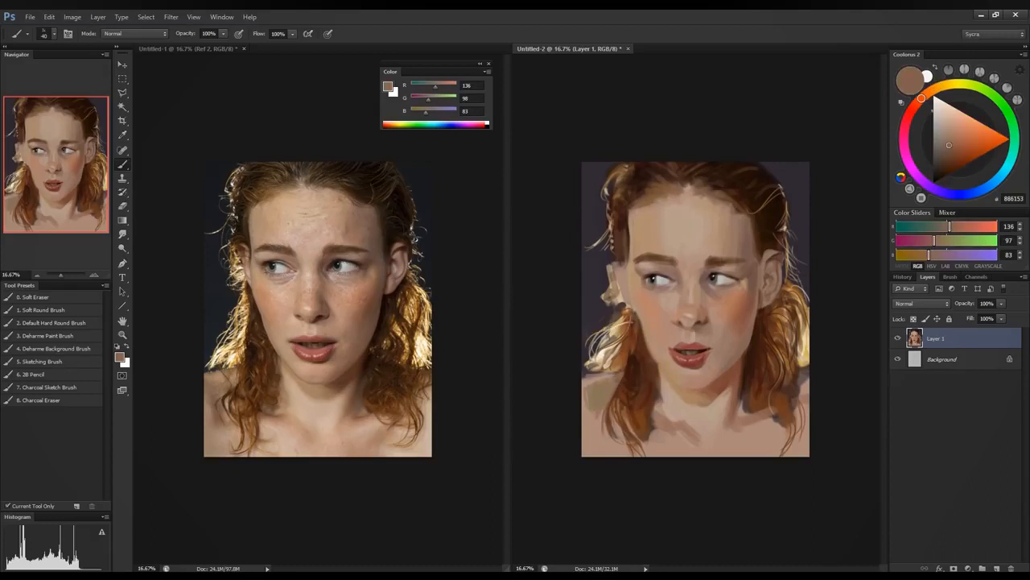
{"action": "left_click_drag", "start_coordinate": [921, 98], "coordinate": [928, 93]}
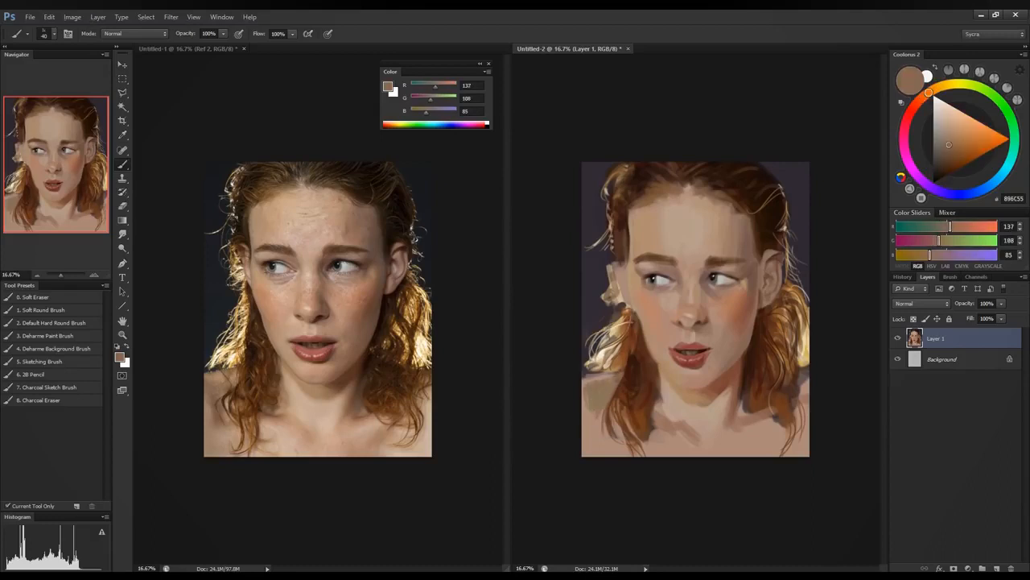
Step: Shade the left shoulder with browns sampled from the shoulder, enlarging the brush to size 90
{"action": "left_click", "coordinate": [608, 392], "text": "alt"}
{"action": "key", "text": "bracketright"}
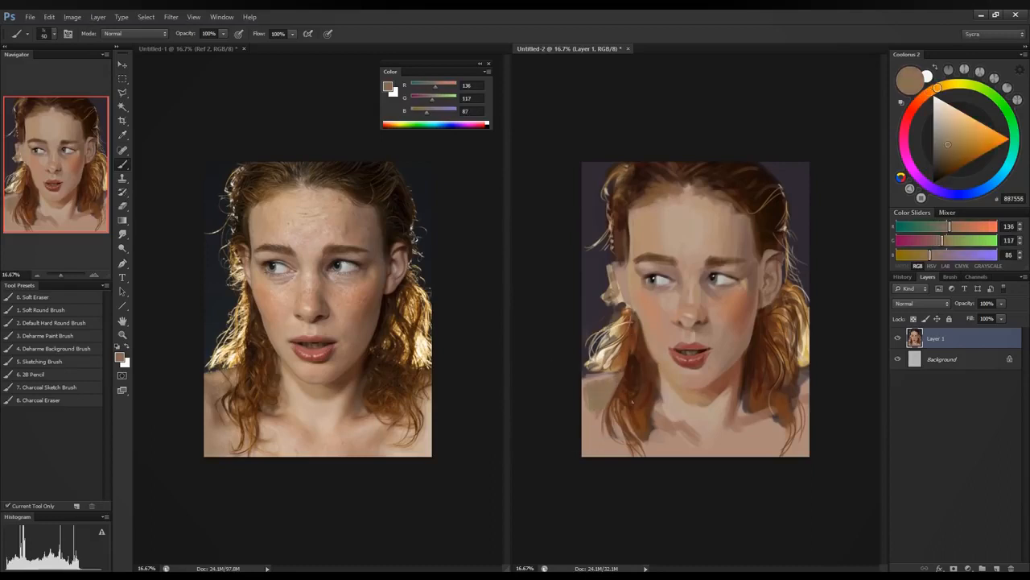
{"action": "key", "text": "bracketright"}
{"action": "left_click", "coordinate": [591, 395], "text": "alt"}
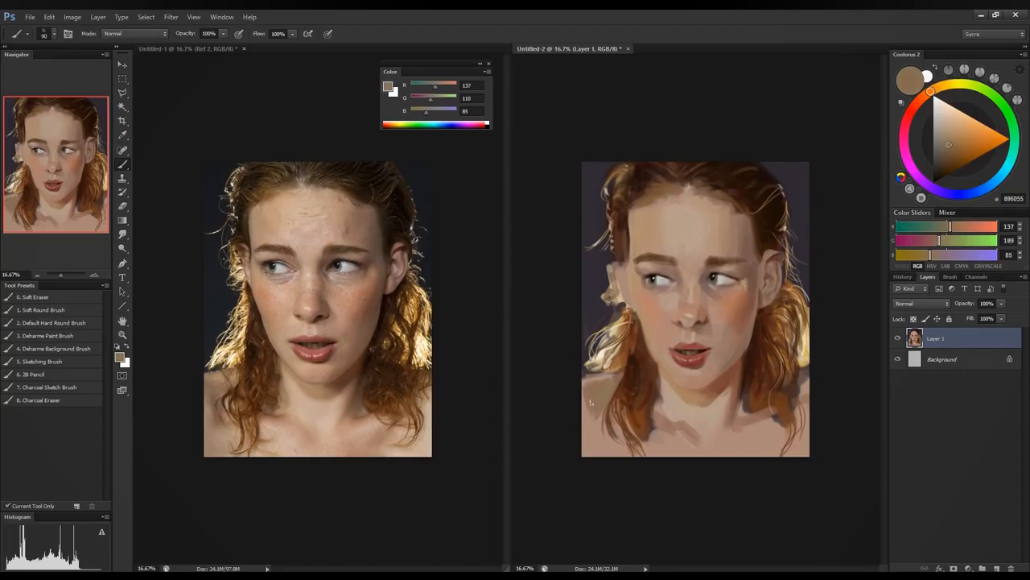
{"action": "left_click", "coordinate": [590, 417], "text": "alt"}
{"action": "left_click", "coordinate": [590, 402], "text": "alt"}
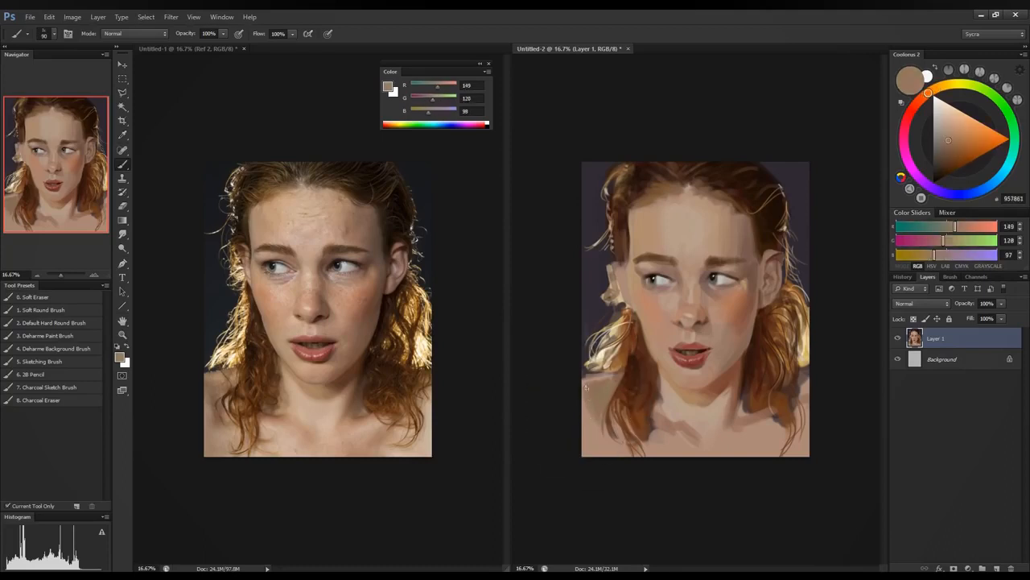
Step: Blend the left shoulder into the skin beside the left lock with sampled skin and shadow tones
{"action": "left_click", "coordinate": [605, 428], "text": "alt"}
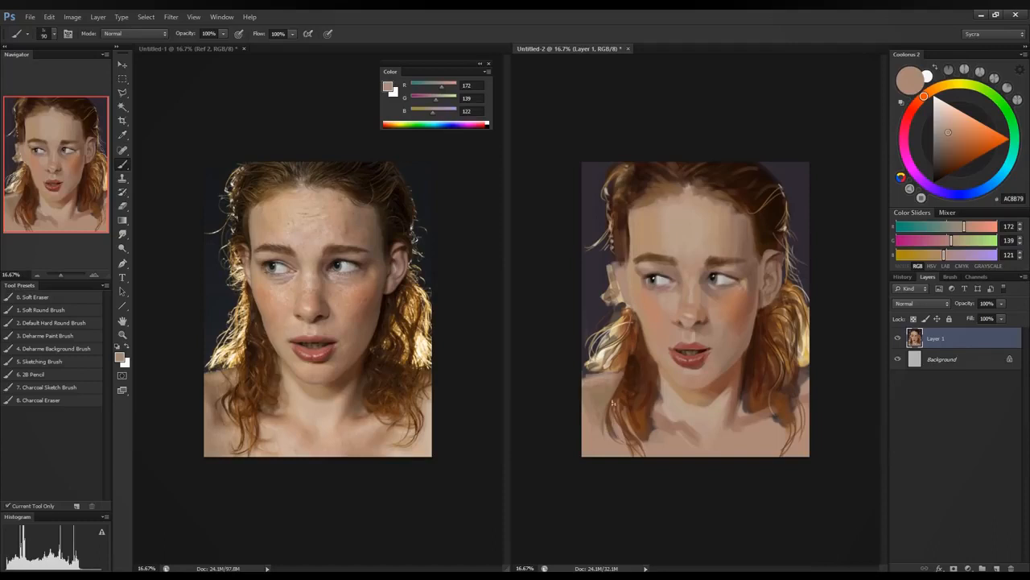
{"action": "left_click", "coordinate": [611, 388], "text": "alt"}
{"action": "left_click", "coordinate": [606, 378], "text": "alt"}
{"action": "left_click", "coordinate": [593, 420], "text": "alt"}
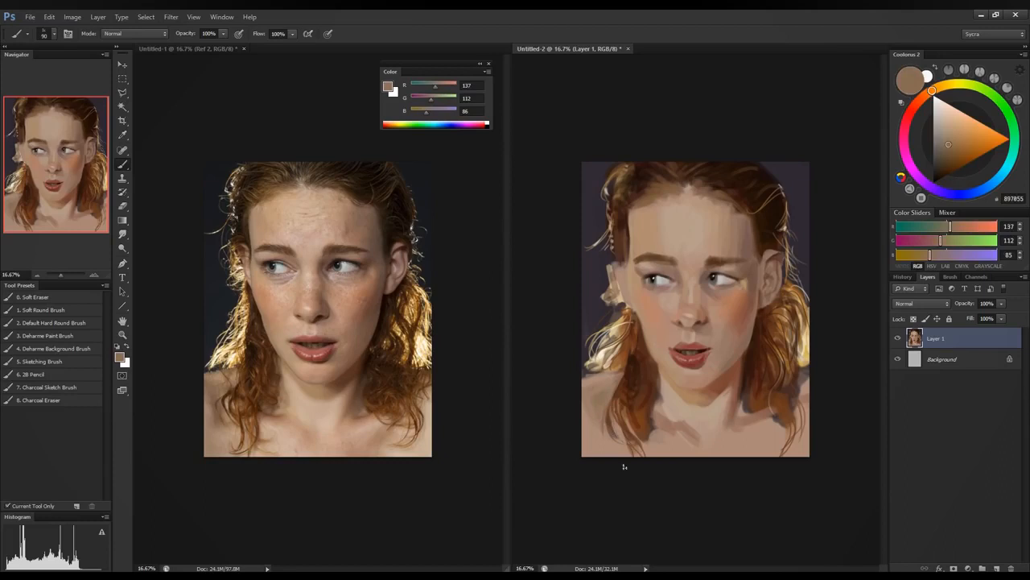
Step: Paint a reddish-brown shadow of R 125, G 74, B 55 along the left collarbone and warm it with a sampled cheek tone
{"action": "left_click", "coordinate": [686, 425], "text": "alt"}
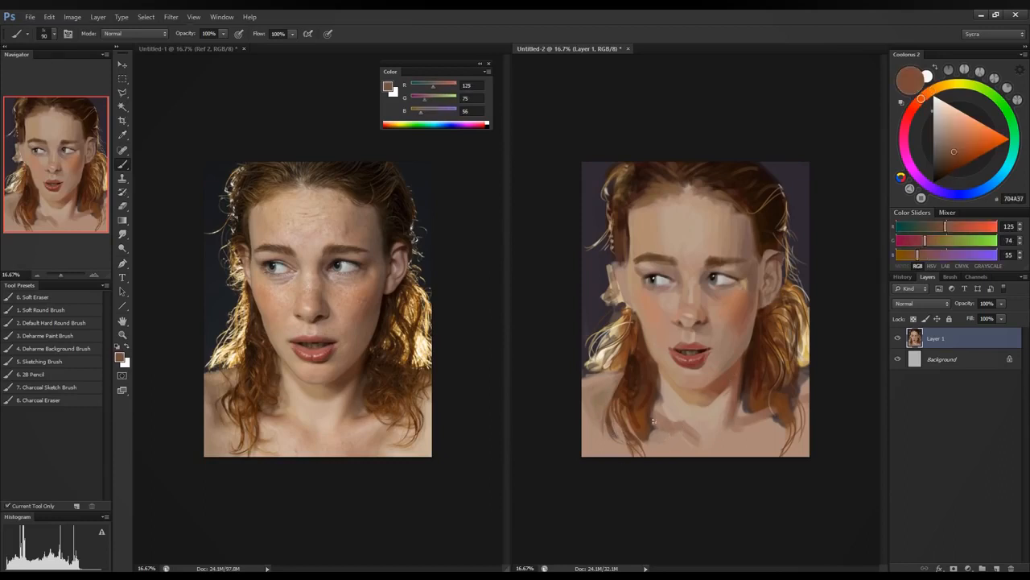
{"action": "left_click_drag", "start_coordinate": [653, 420], "coordinate": [692, 429]}
{"action": "left_click", "coordinate": [734, 301], "text": "alt"}
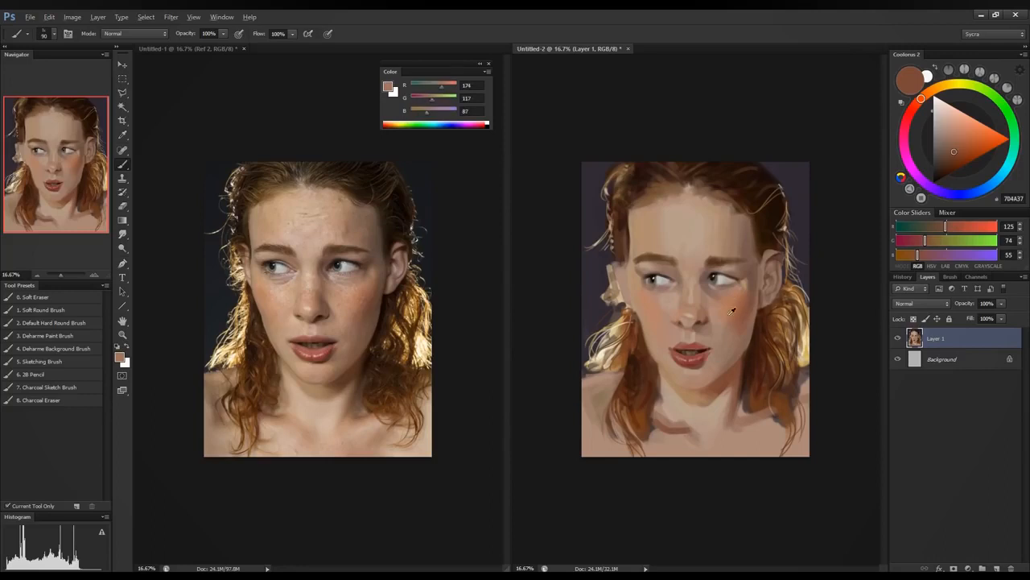
{"action": "left_click_drag", "start_coordinate": [655, 426], "coordinate": [674, 432]}
Step: Soften the edges of the left collarbone shadow with sampled midtones and a light skin tone of R 180, G 157, B 136
{"action": "left_click", "coordinate": [675, 422], "text": "alt"}
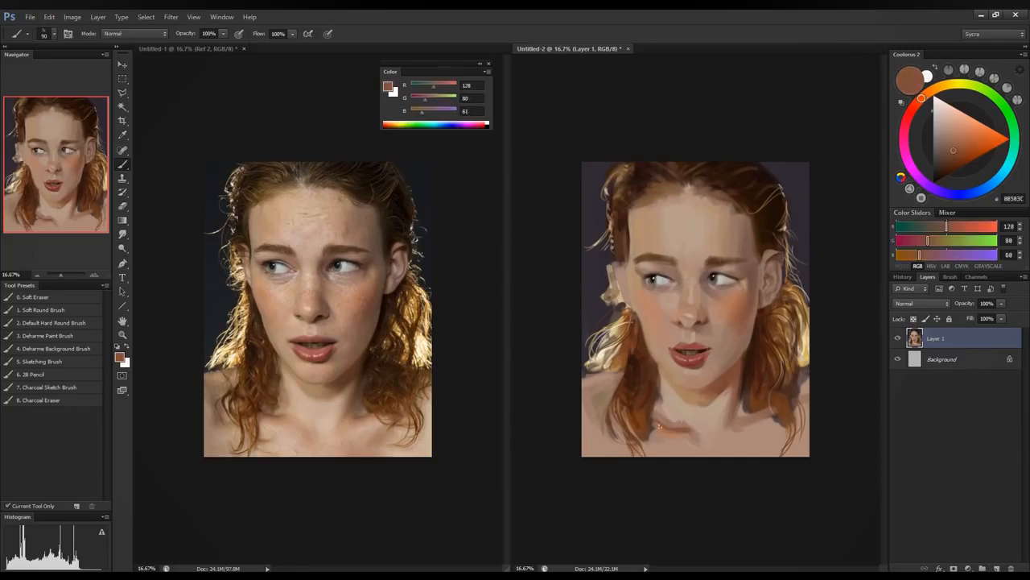
{"action": "left_click", "coordinate": [660, 417], "text": "alt"}
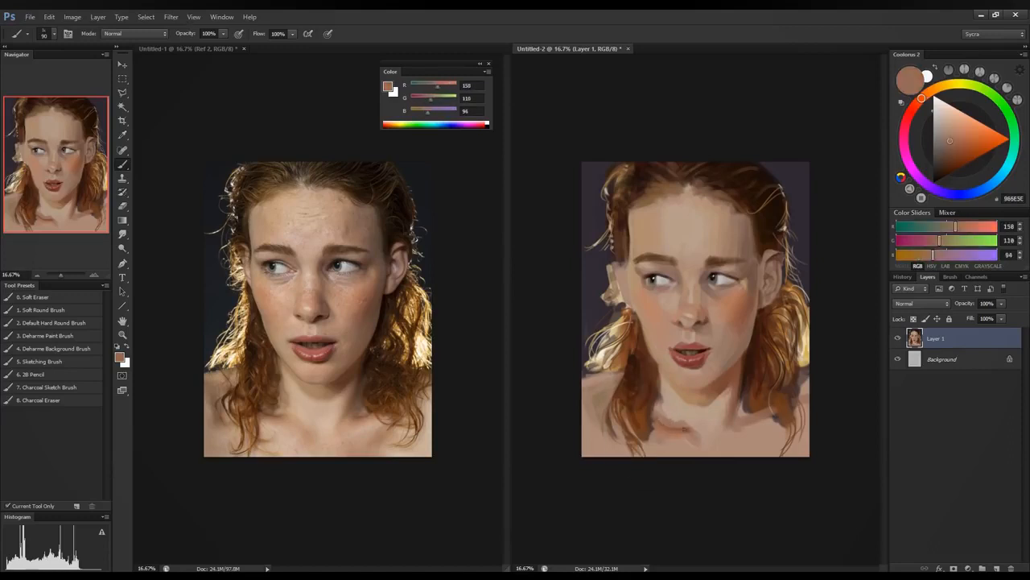
{"action": "left_click", "coordinate": [666, 433], "text": "alt"}
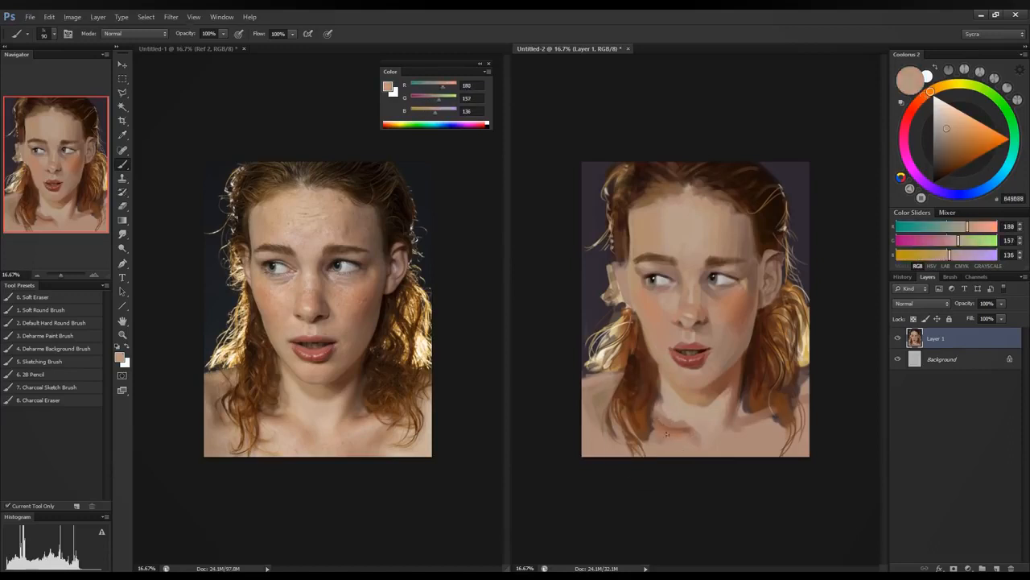
{"action": "left_click_drag", "start_coordinate": [658, 434], "coordinate": [669, 441]}
Step: Shade the right collarbone and the chest beside the right lock with sampled skin tones such as R 167, G 122, B 100
{"action": "left_click", "coordinate": [693, 445], "text": "alt"}
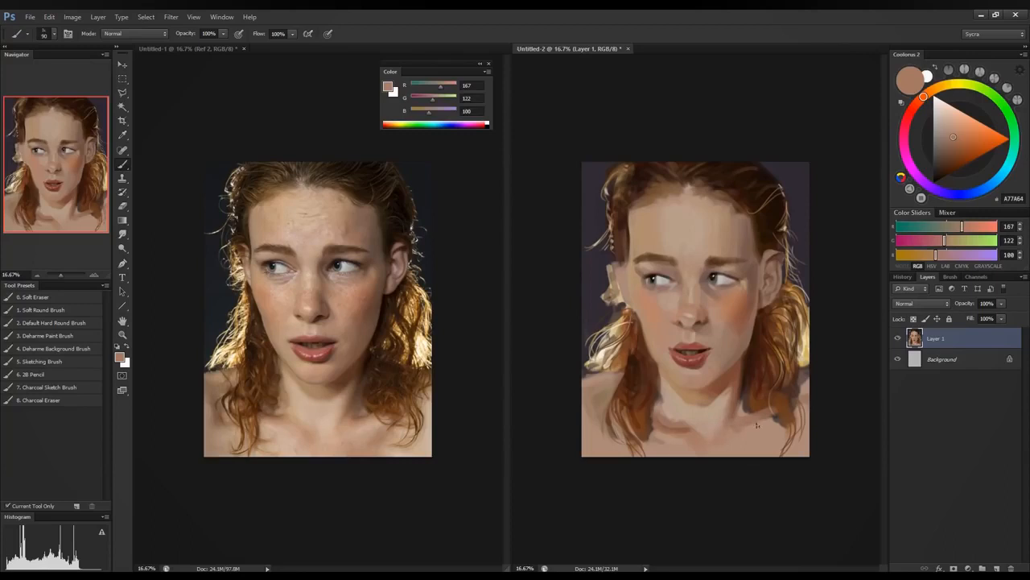
{"action": "left_click", "coordinate": [737, 409], "text": "alt"}
{"action": "left_click", "coordinate": [735, 427], "text": "alt"}
{"action": "left_click", "coordinate": [735, 425], "text": "alt"}
{"action": "left_click", "coordinate": [769, 429], "text": "alt"}
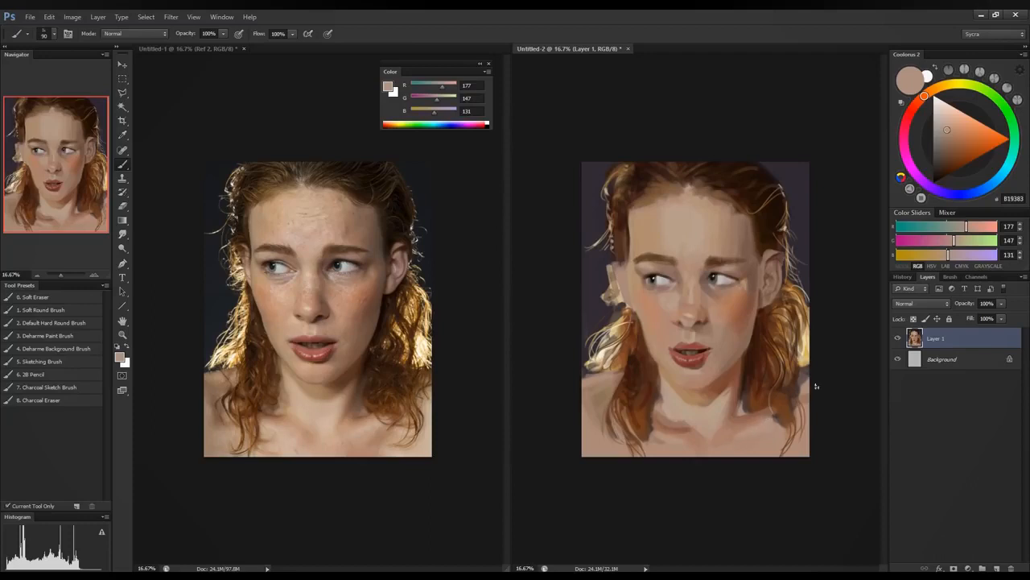
Step: Blend the left side of the neck and the skin under the left collarbone with sampled warm skin tones
{"action": "left_click", "coordinate": [672, 394], "text": "alt"}
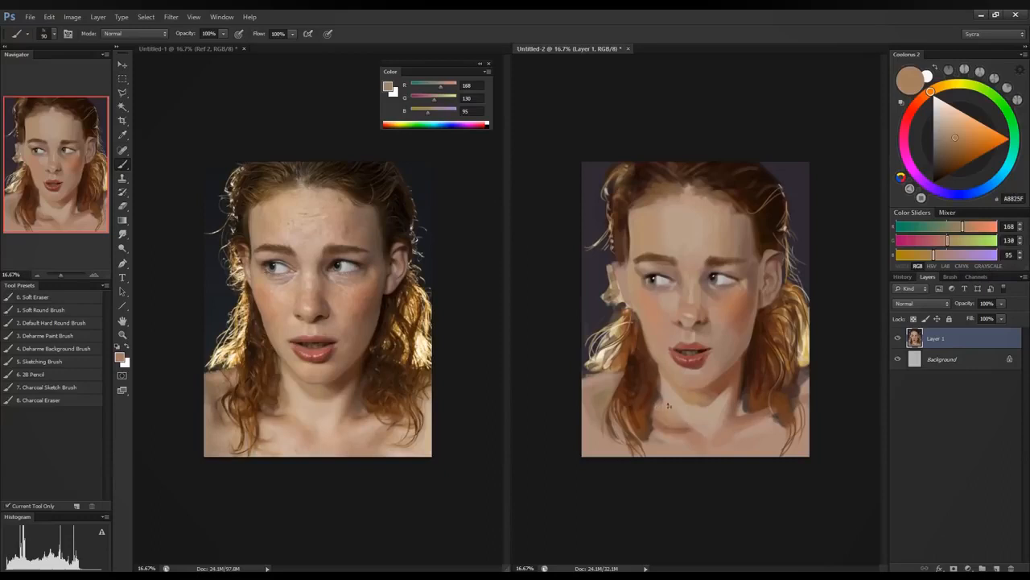
{"action": "left_click", "coordinate": [683, 430], "text": "alt"}
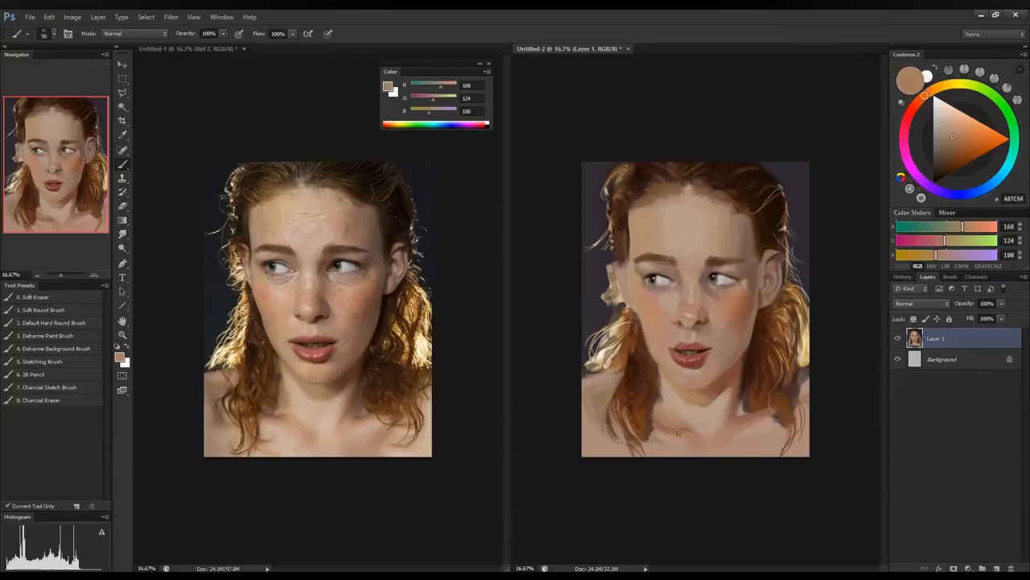
{"action": "left_click", "coordinate": [673, 435], "text": "alt"}
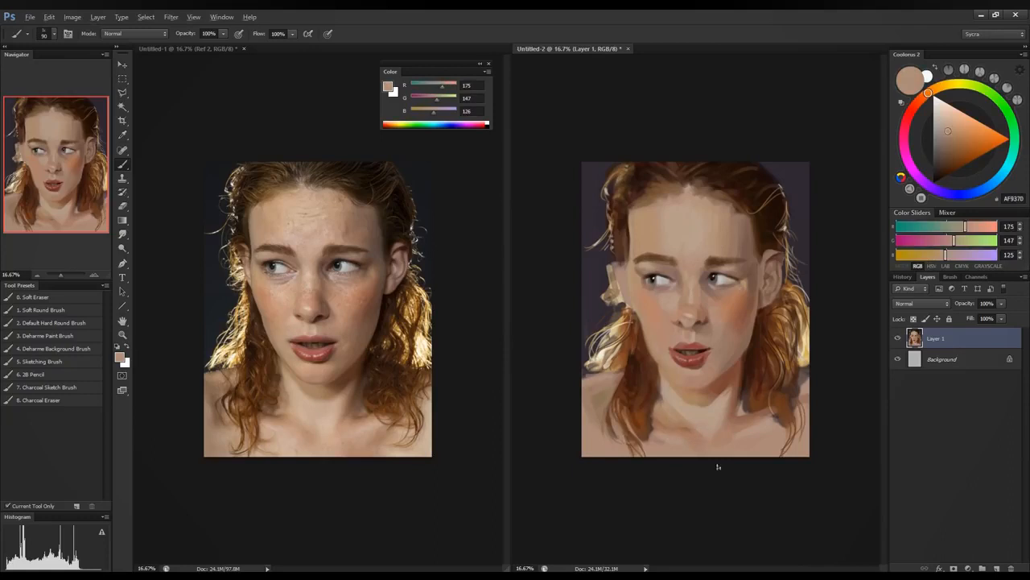
{"action": "left_click", "coordinate": [683, 436], "text": "alt"}
Step: Shade the neck below the left jaw and lighten the throat down to the collarbone with R 180, G 159, B 136
{"action": "left_click", "coordinate": [673, 385], "text": "alt"}
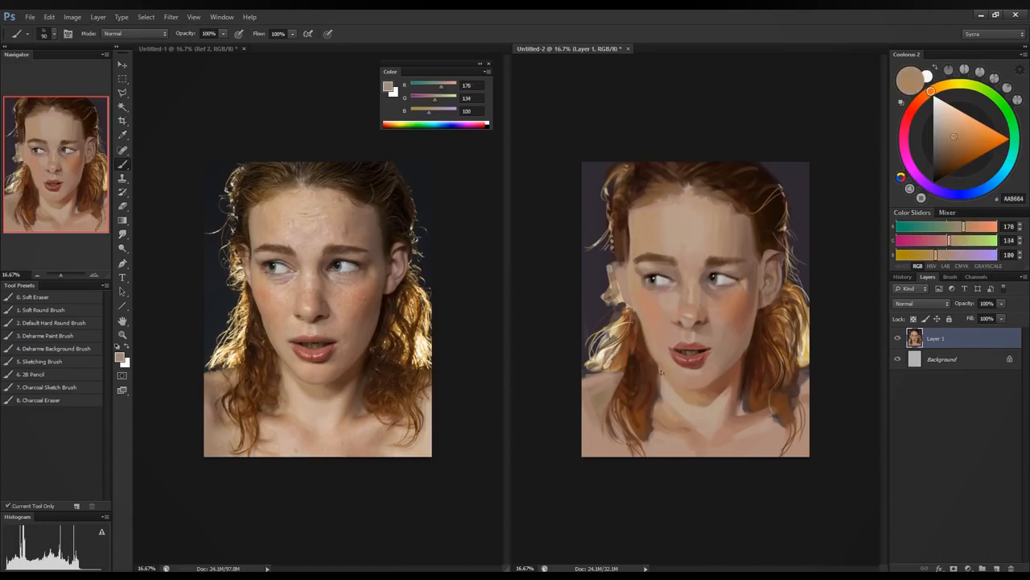
{"action": "left_click", "coordinate": [682, 416], "text": "alt"}
{"action": "left_click", "coordinate": [679, 399], "text": "alt"}
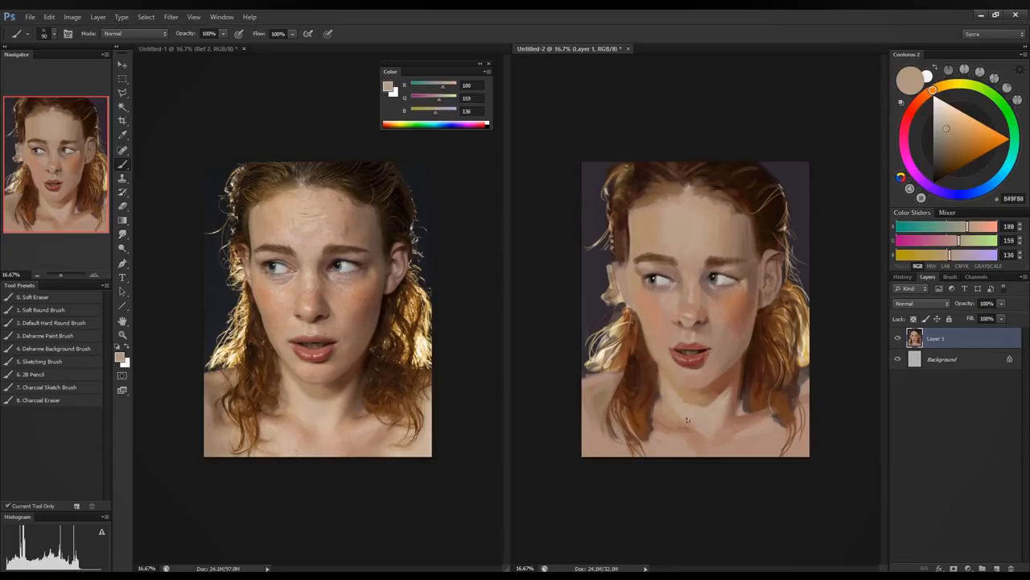
{"action": "left_click_drag", "start_coordinate": [672, 413], "coordinate": [689, 431]}
Step: Refine the base of the neck with a mixed brown of R 167, G 125, B 94 and shadow tones sampled under the right jaw
{"action": "left_click", "coordinate": [738, 392], "text": "alt"}
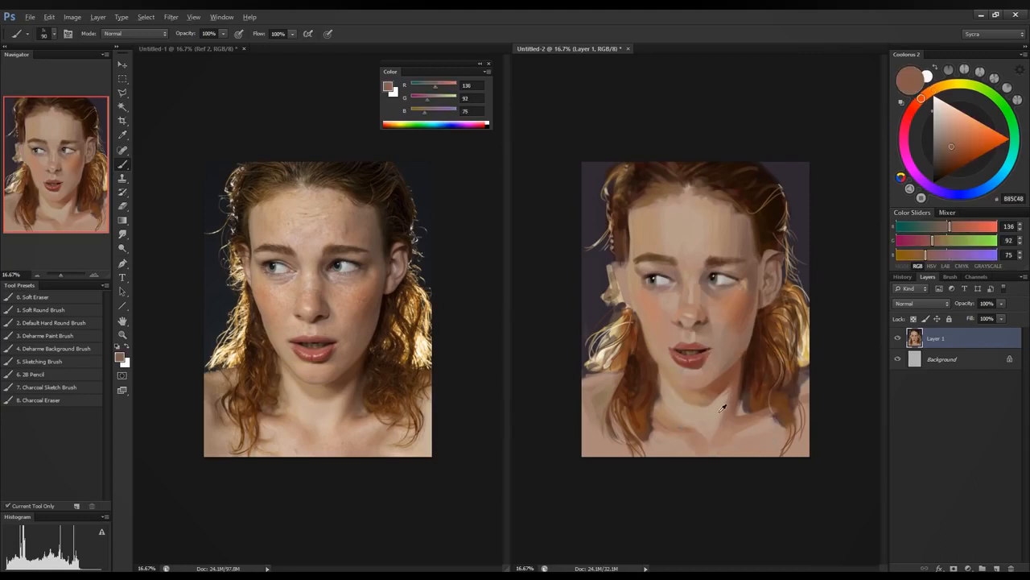
{"action": "left_click", "coordinate": [722, 408], "text": "alt"}
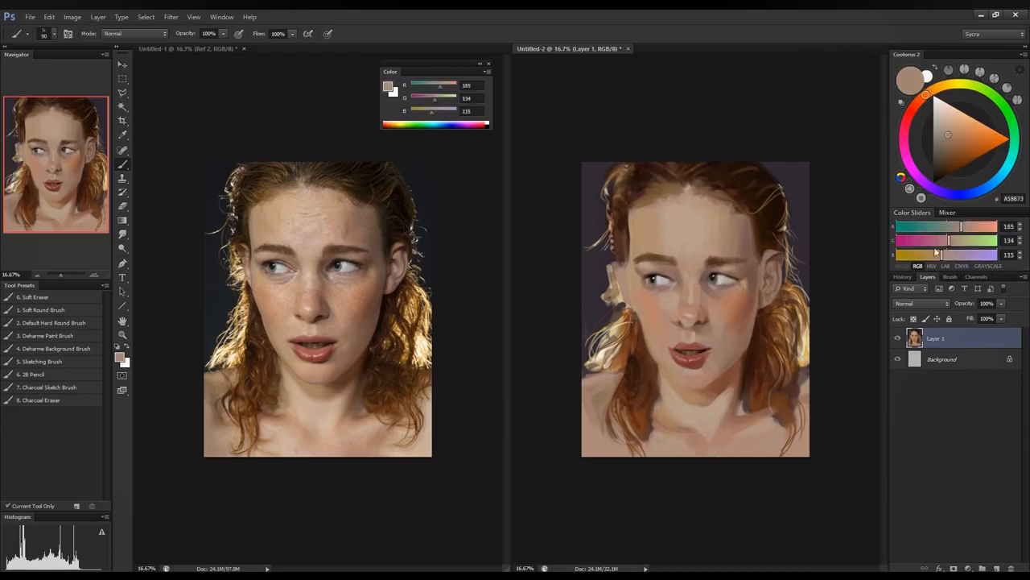
{"action": "mouse_move", "coordinate": [963, 228]}
{"action": "left_mouse_down"}
{"action": "mouse_move", "coordinate": [933, 257]}
{"action": "mouse_move", "coordinate": [962, 232]}
{"action": "left_mouse_up"}
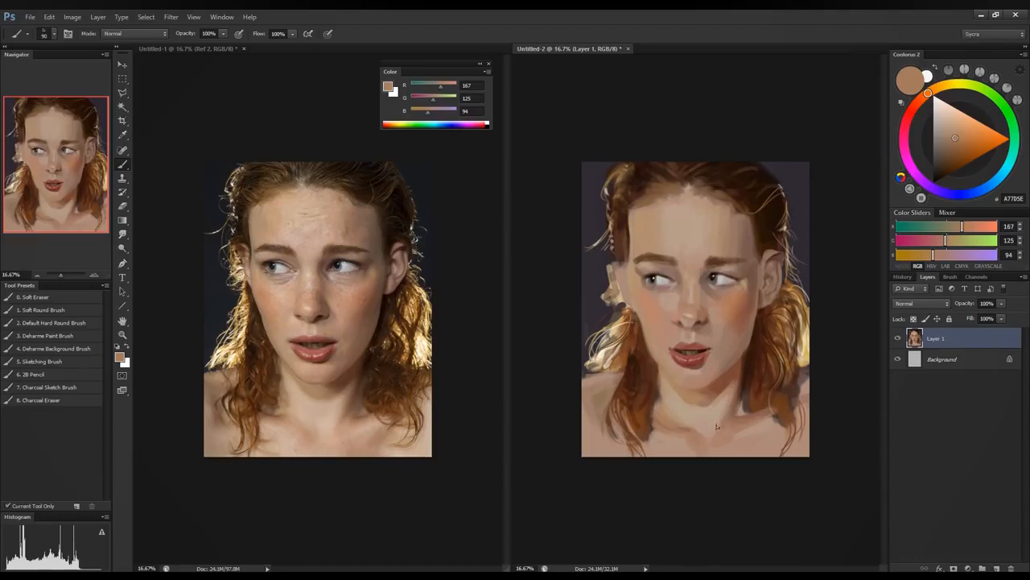
{"action": "left_click", "coordinate": [738, 379], "text": "alt"}
{"action": "left_click", "coordinate": [731, 380], "text": "alt"}
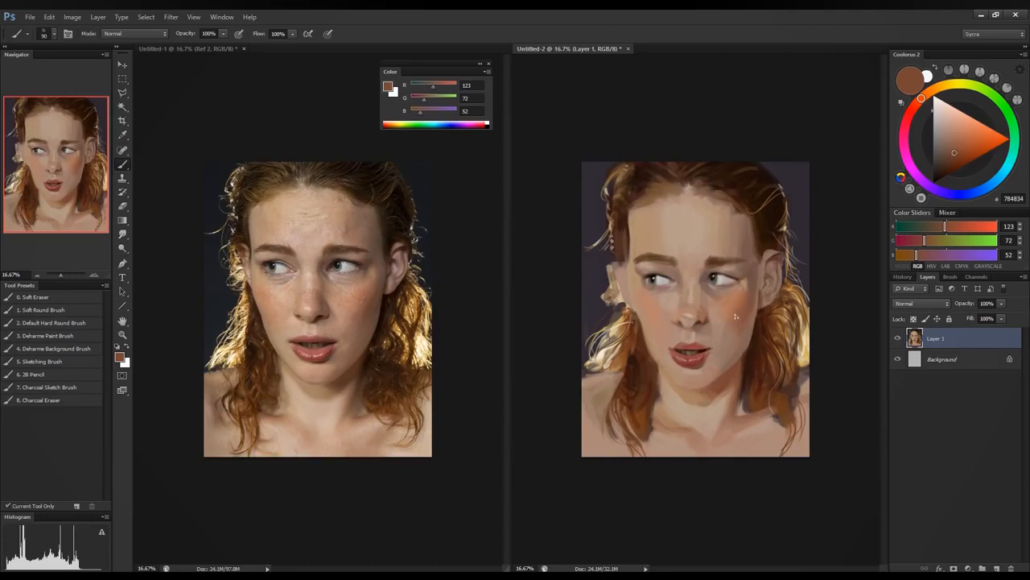
Step: Mix a muted pink of R 175, G 133, B 124 from a tone sampled under the right eye for the right cheek
{"action": "left_click", "coordinate": [725, 288], "text": "alt"}
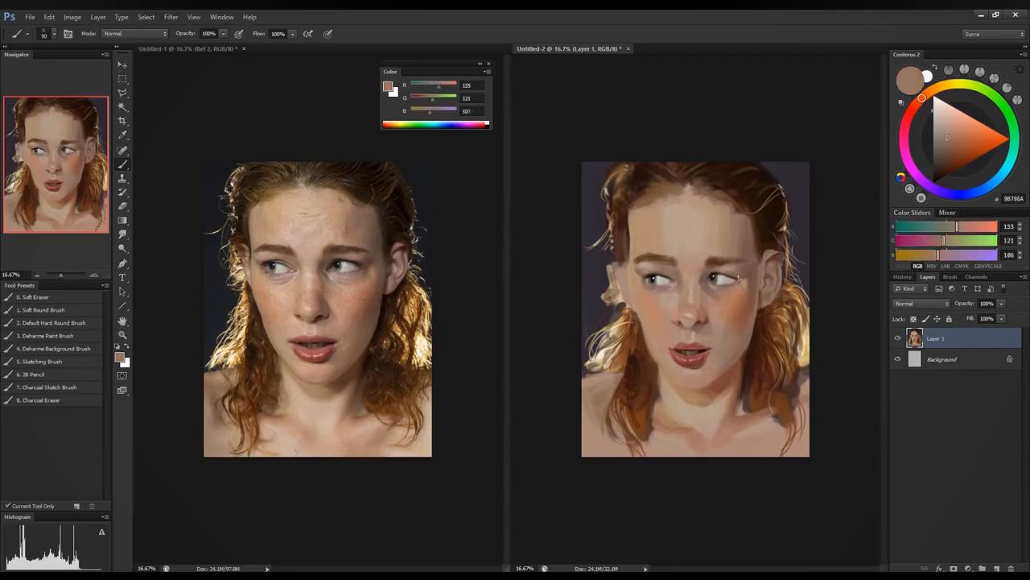
{"action": "left_click", "coordinate": [964, 229]}
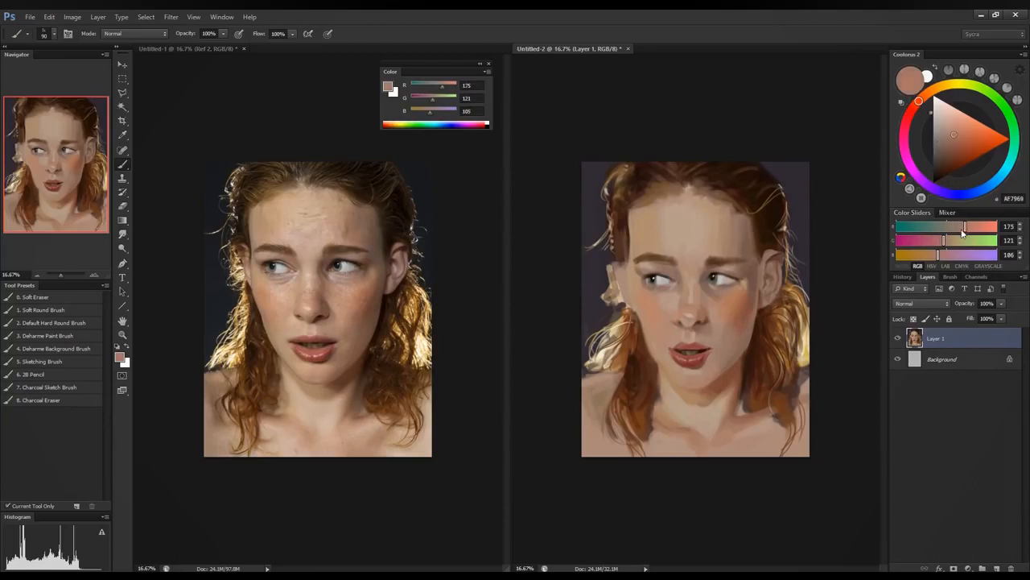
{"action": "left_click", "coordinate": [948, 241]}
{"action": "left_click", "coordinate": [942, 256]}
{"action": "left_click_drag", "start_coordinate": [943, 254], "coordinate": [945, 254]}
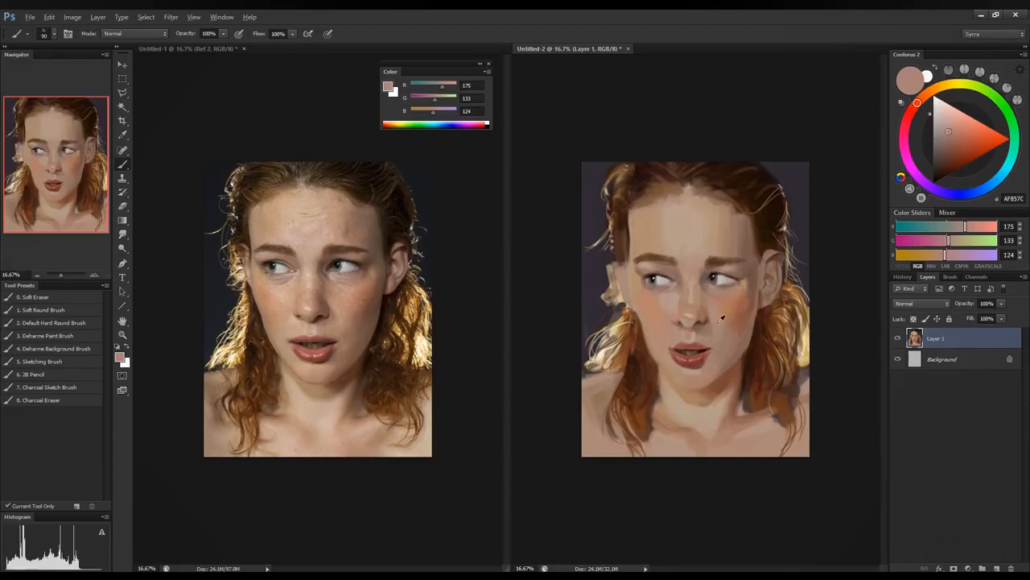
Step: Blend the skin under both eyes and beside the nose with sampled cheek and nose tones
{"action": "left_click", "coordinate": [728, 292], "text": "alt"}
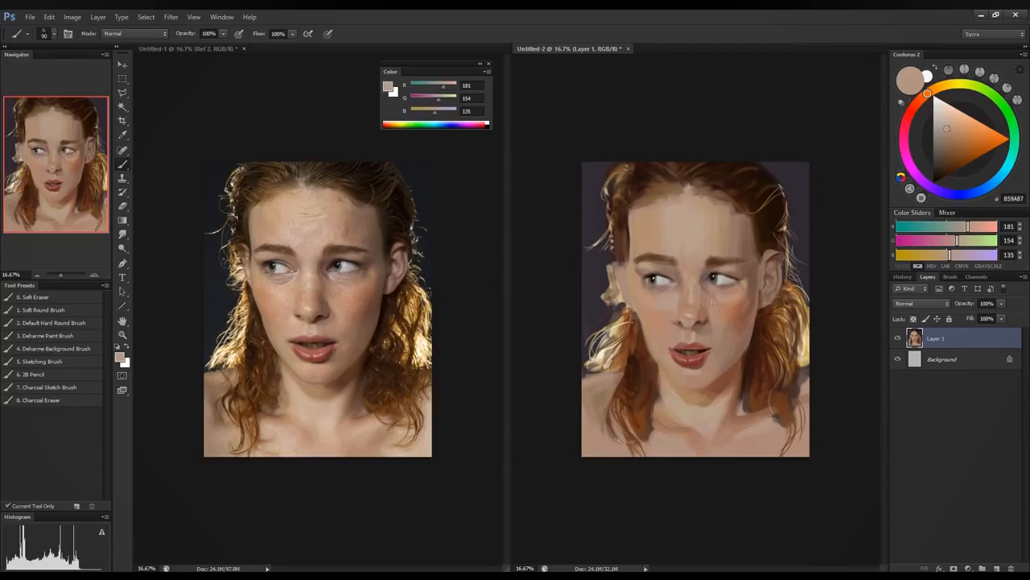
{"action": "left_click", "coordinate": [680, 292], "text": "alt"}
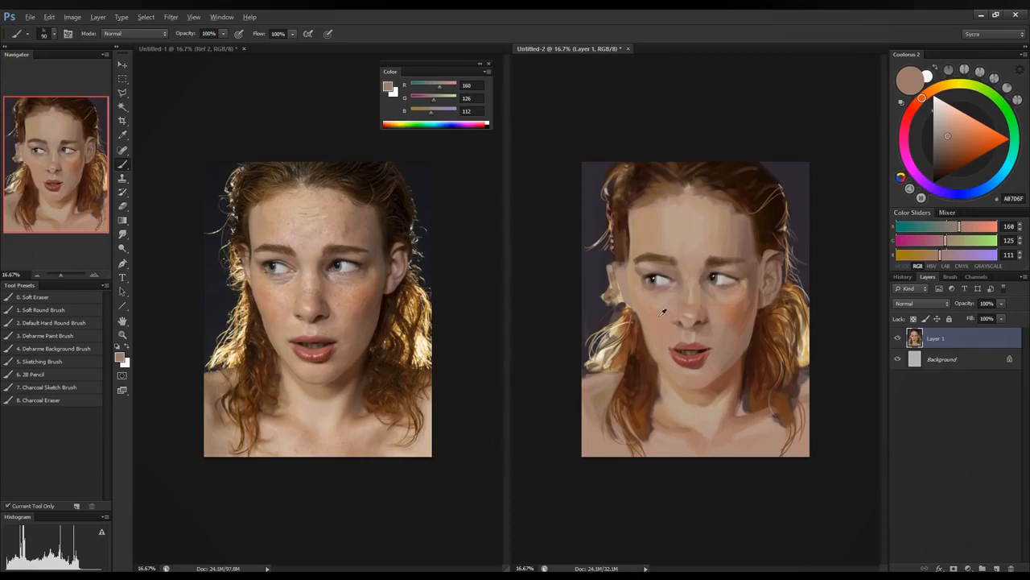
{"action": "left_click", "coordinate": [669, 311], "text": "alt"}
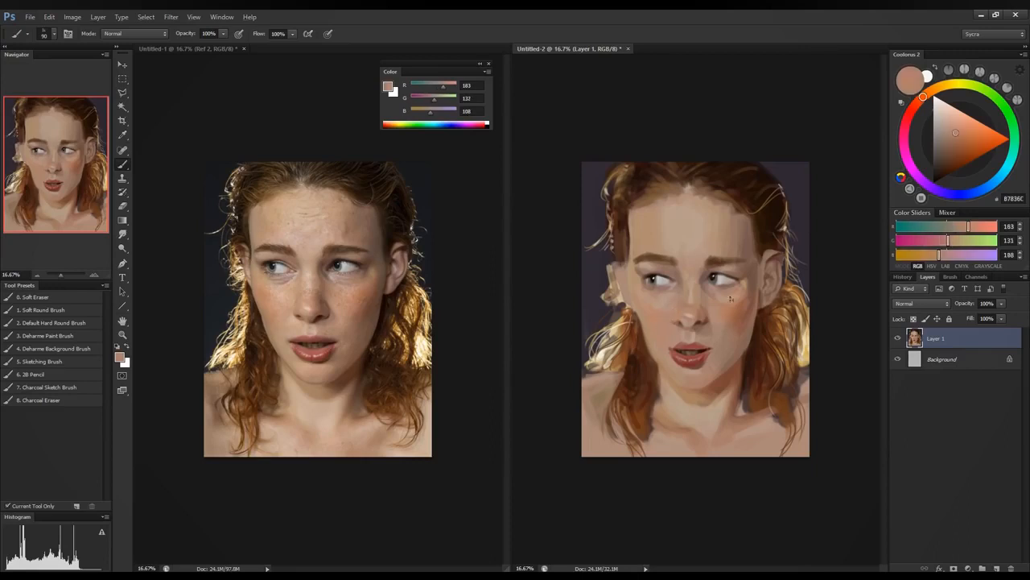
Step: Smooth the blush on the right cheek with sampled reddish skin tones such as R 174, G 124, B 101
{"action": "left_click", "coordinate": [706, 300], "text": "alt"}
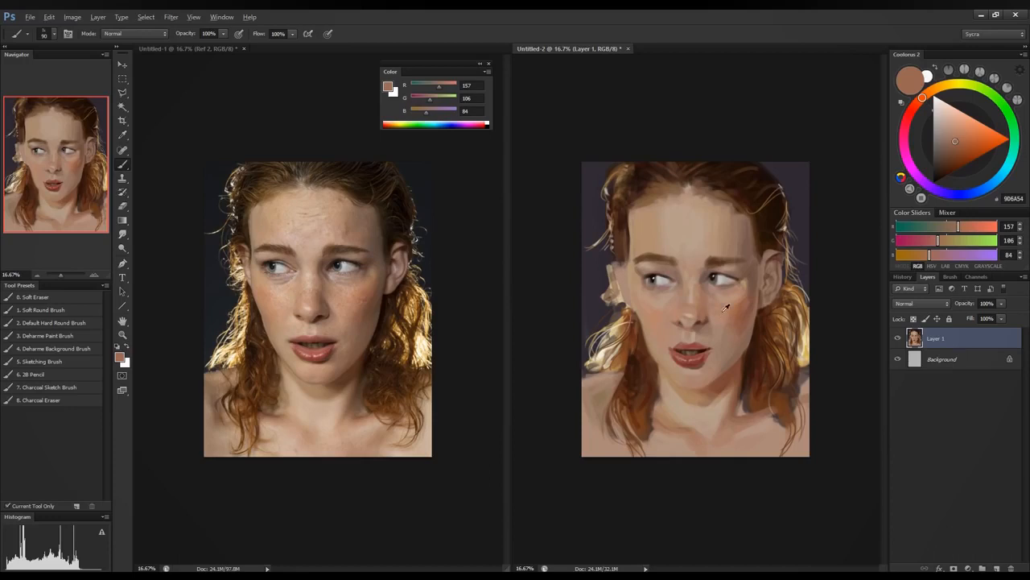
{"action": "left_click", "coordinate": [725, 309], "text": "alt"}
{"action": "left_click", "coordinate": [727, 306], "text": "alt"}
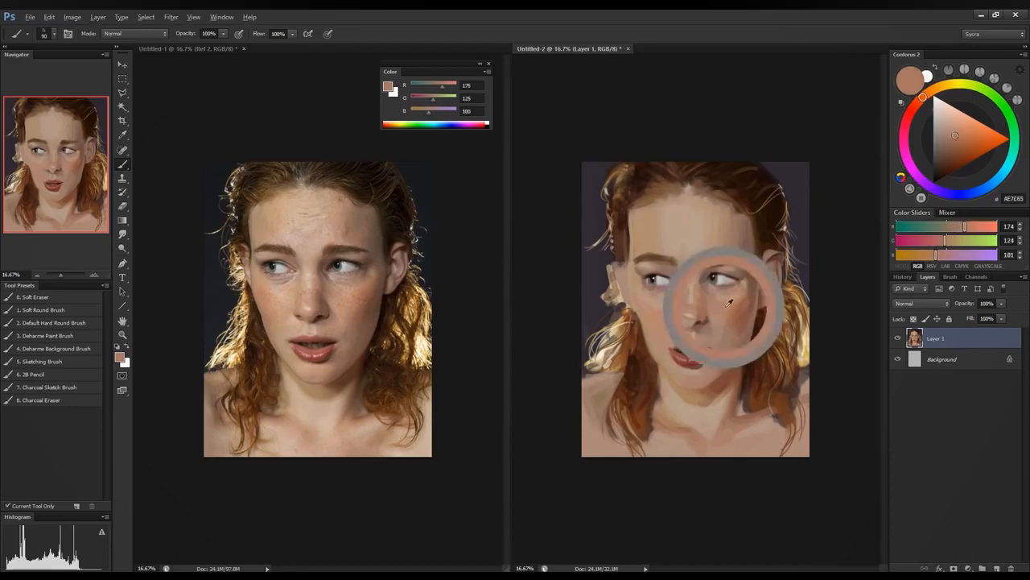
{"action": "left_click", "coordinate": [720, 316], "text": "alt"}
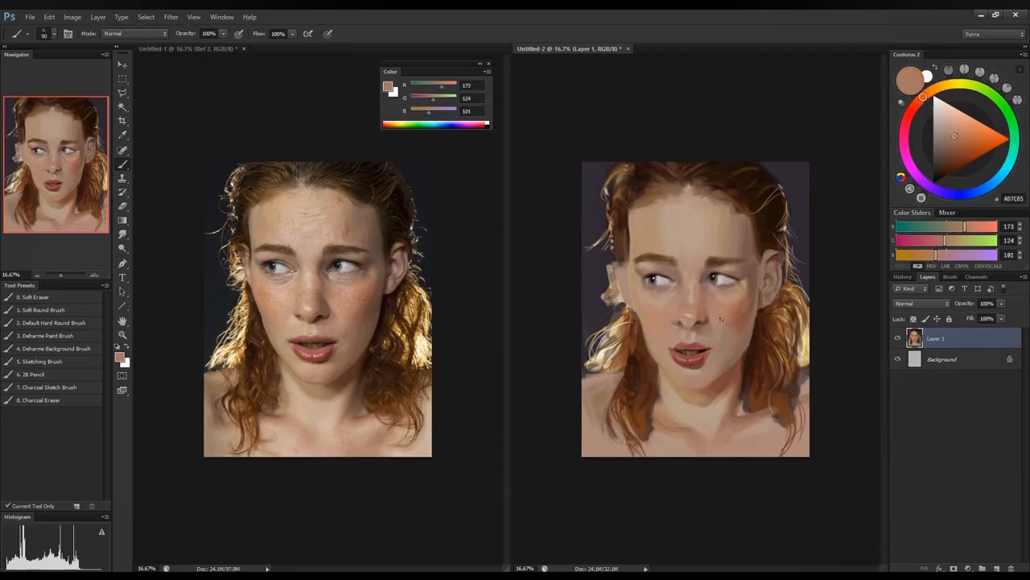
Step: Blend the lower right cheek and the skin around the mouth with tones sampled from the cheek and lips
{"action": "left_click", "coordinate": [723, 325], "text": "alt"}
{"action": "left_click", "coordinate": [725, 330], "text": "alt"}
{"action": "left_click", "coordinate": [716, 327], "text": "alt"}
{"action": "left_click", "coordinate": [703, 334], "text": "alt"}
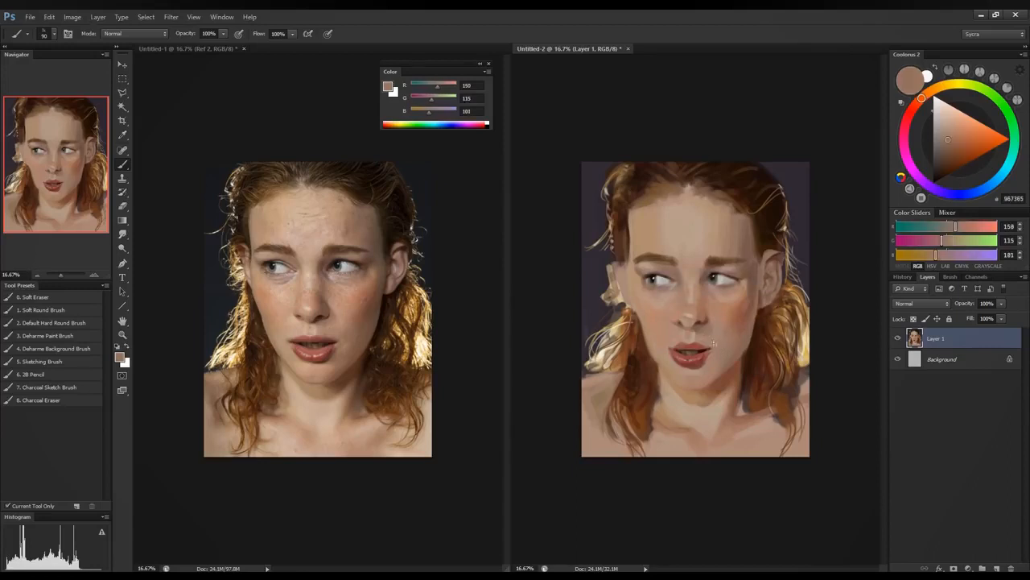
{"action": "left_click", "coordinate": [694, 346], "text": "alt"}
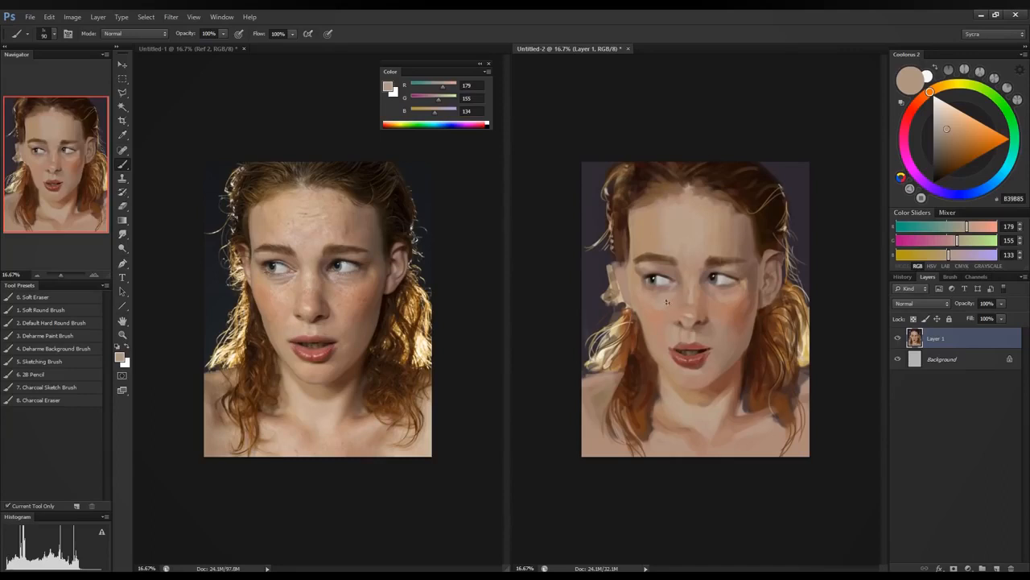
Step: Mix lighter skin tones up to R 198, G 174, B 161 and paint highlights on the forehead above the brows
{"action": "left_click", "coordinate": [971, 228]}
{"action": "left_click", "coordinate": [962, 242]}
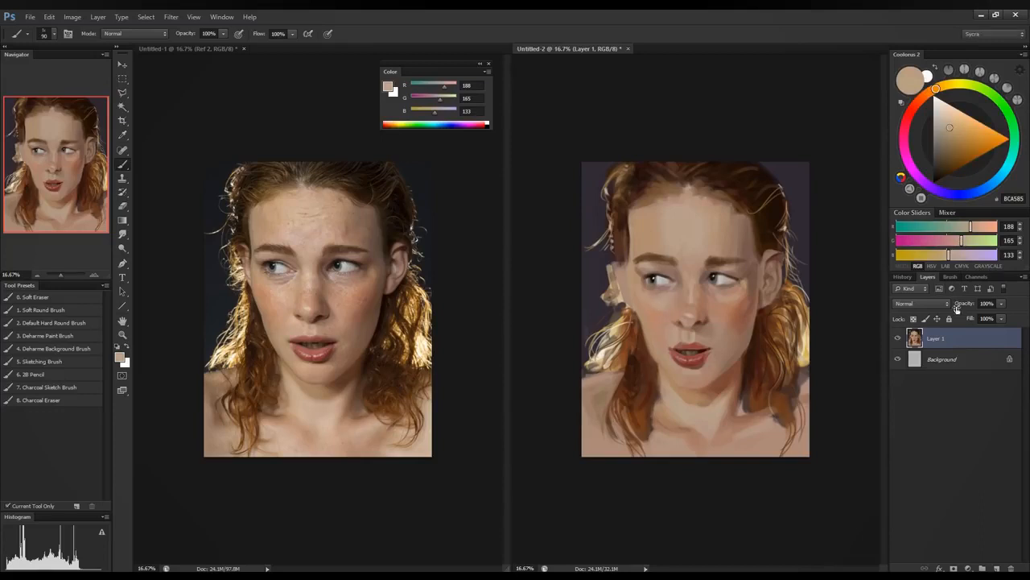
{"action": "left_click", "coordinate": [952, 255]}
{"action": "left_click", "coordinate": [673, 243], "text": "alt"}
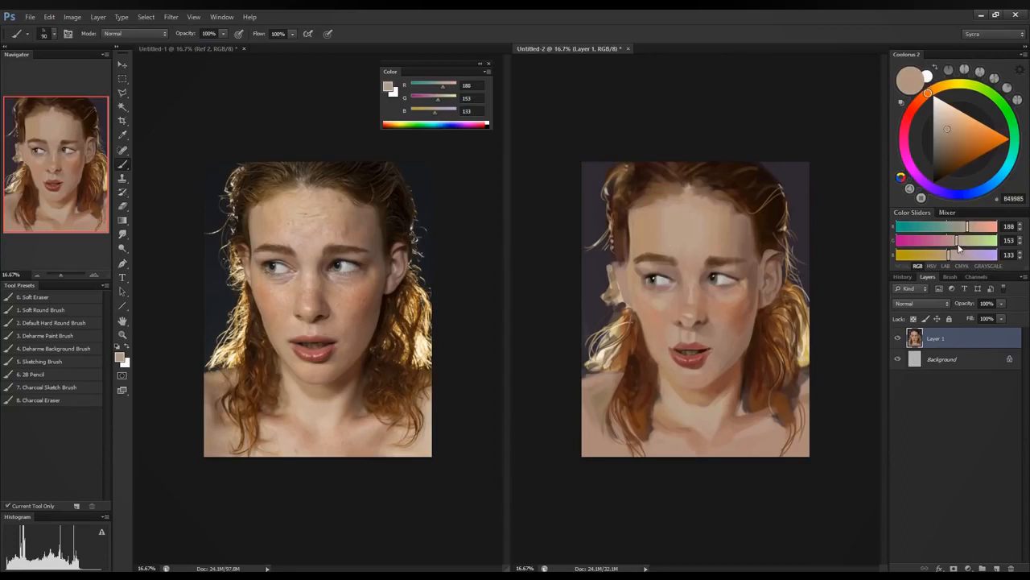
{"action": "left_click_drag", "start_coordinate": [955, 260], "coordinate": [960, 257]}
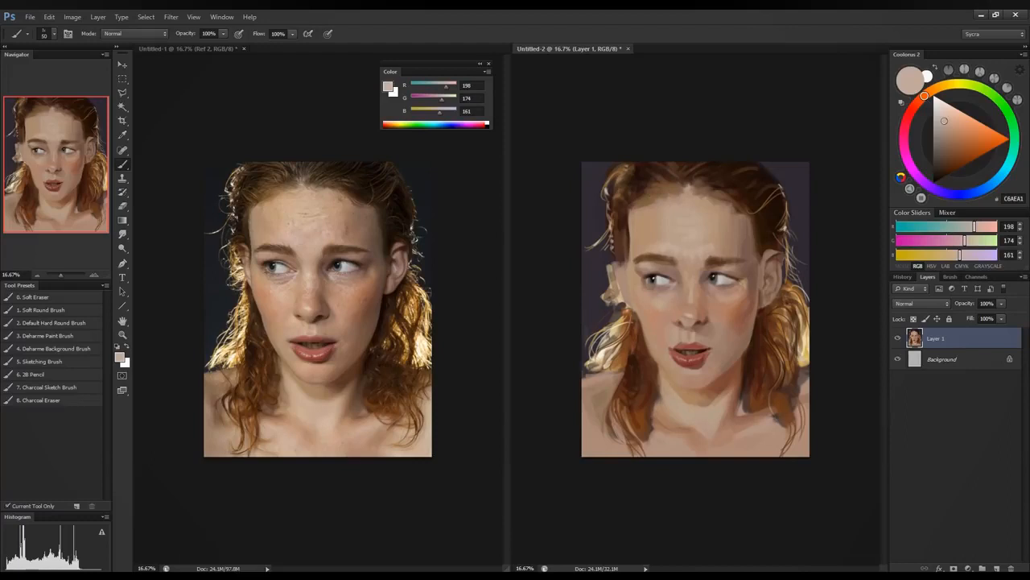
Step: Refine the left eyebrow and its inner end with brow browns and surrounding skin tones sampled from the painting
{"action": "left_click", "coordinate": [738, 279], "text": "alt"}
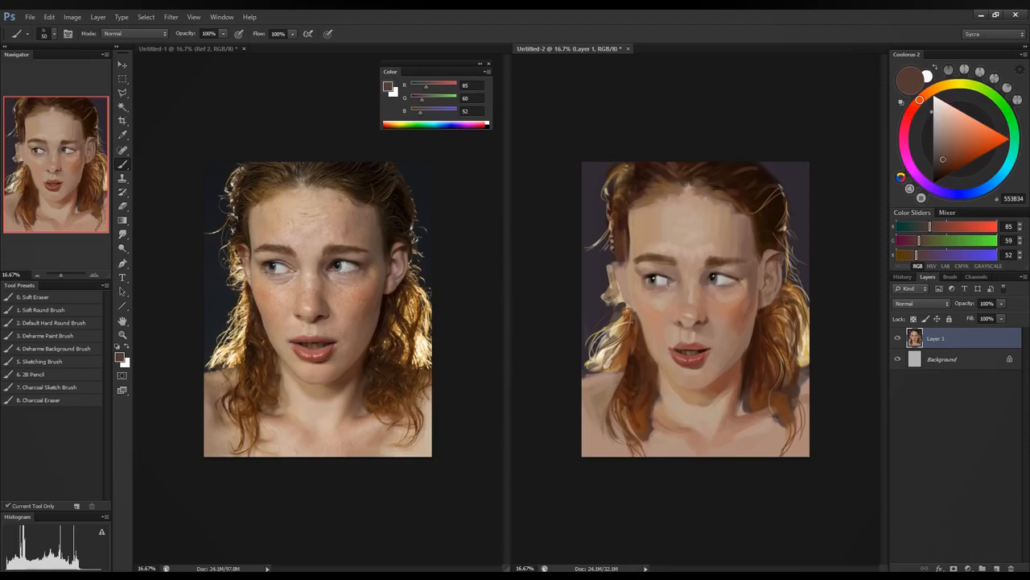
{"action": "left_click", "coordinate": [652, 275], "text": "alt"}
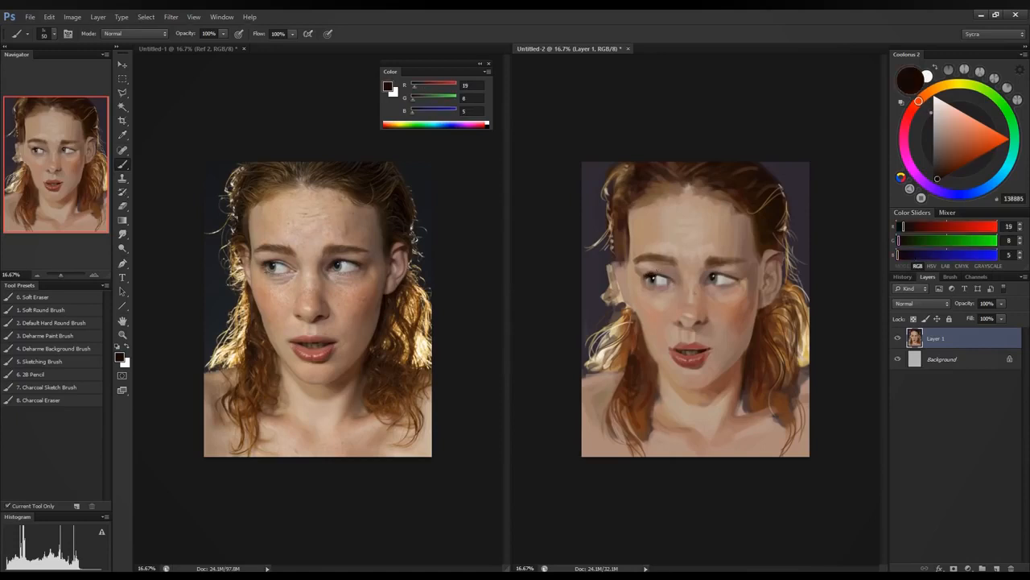
{"action": "left_click", "coordinate": [652, 254], "text": "alt"}
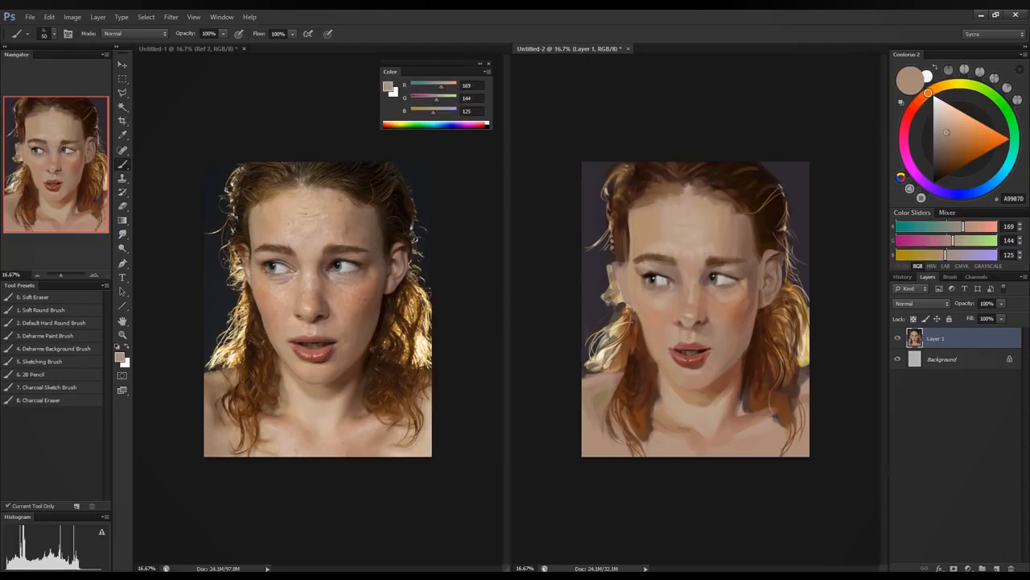
{"action": "left_click", "coordinate": [648, 252], "text": "alt"}
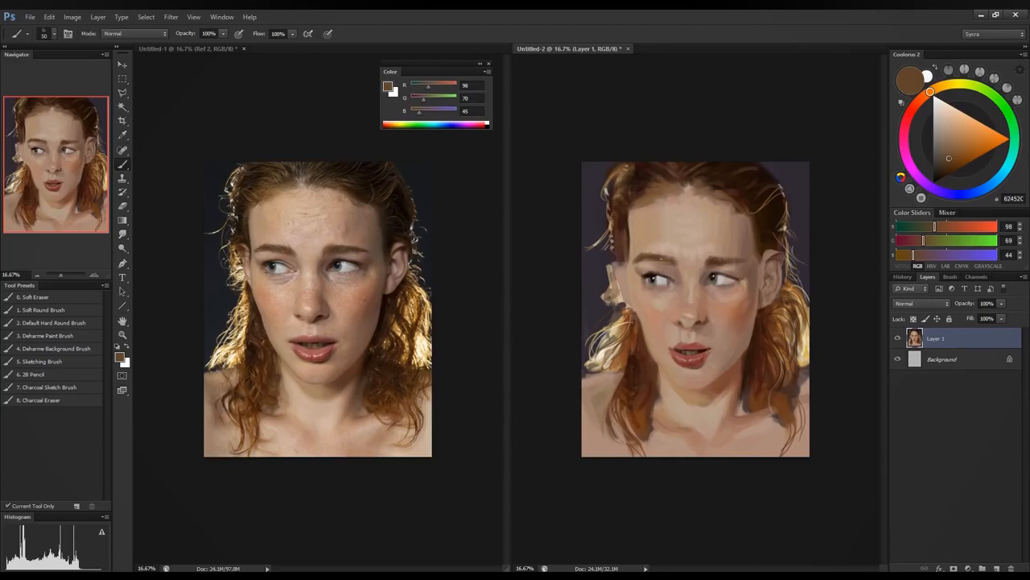
{"action": "left_click", "coordinate": [642, 260], "text": "alt"}
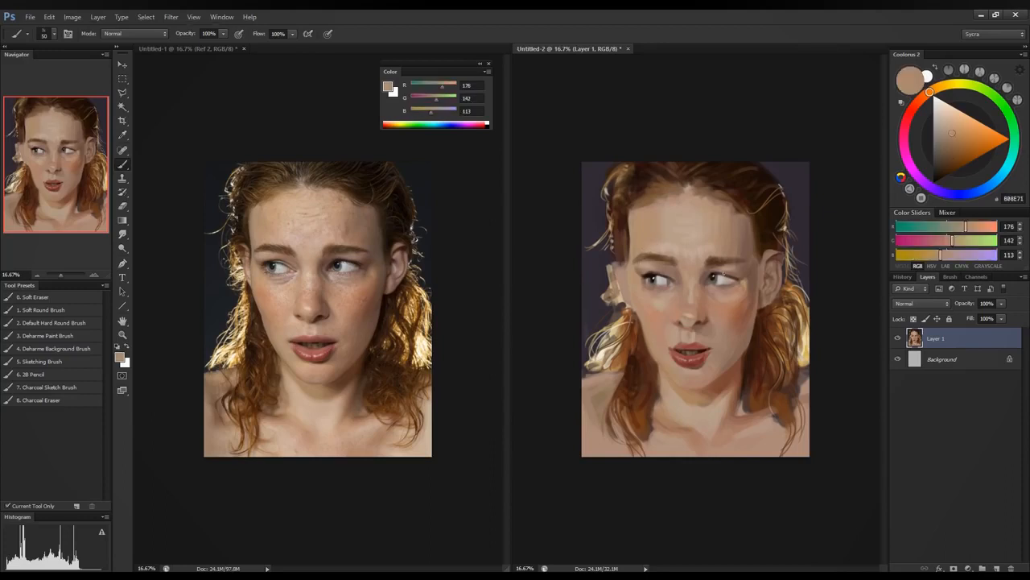
{"action": "left_click", "coordinate": [669, 259], "text": "alt"}
{"action": "left_click", "coordinate": [658, 257], "text": "alt"}
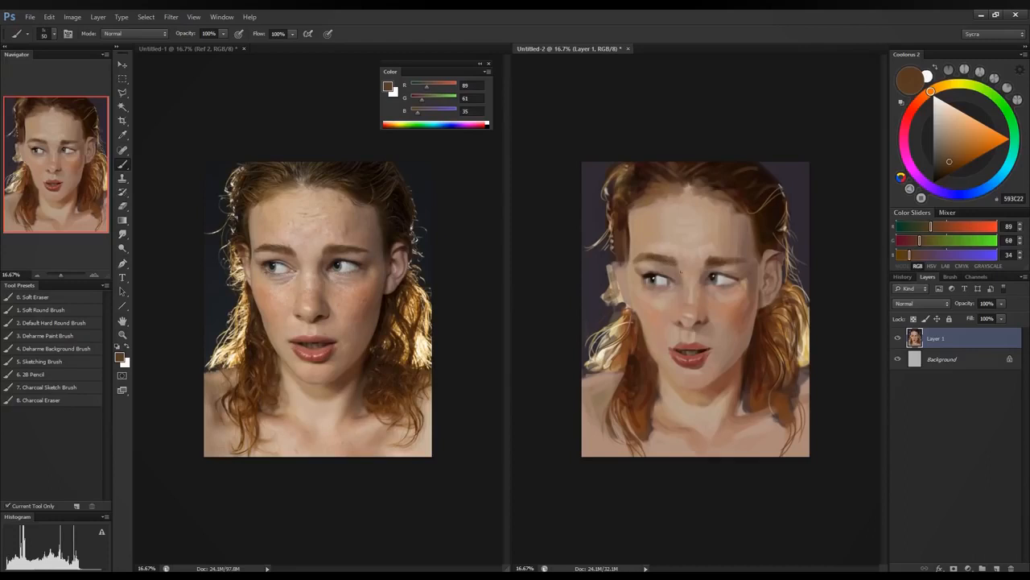
{"action": "left_click_drag", "start_coordinate": [677, 258], "coordinate": [680, 268]}
Step: Reduce the brush size and sharpen the dark lines of both eyes with a sampled near-black brown, touching up with forehead skin tone
{"action": "left_click", "coordinate": [657, 272], "text": "alt"}
{"action": "key", "text": "bracketleft"}
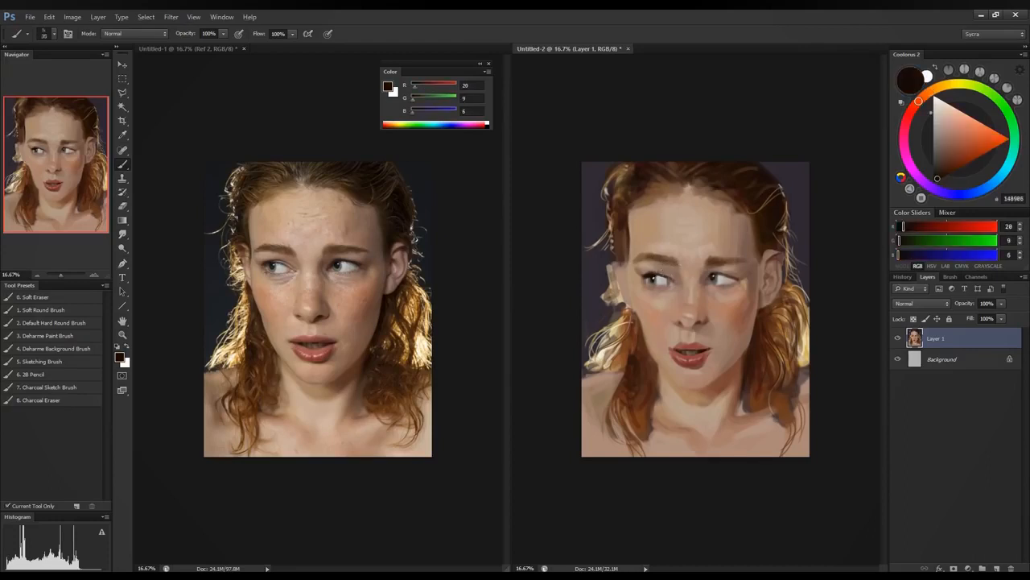
{"action": "left_click_drag", "start_coordinate": [653, 272], "coordinate": [673, 276]}
{"action": "left_click_drag", "start_coordinate": [702, 282], "coordinate": [711, 272]}
{"action": "left_click", "coordinate": [682, 250], "text": "alt"}
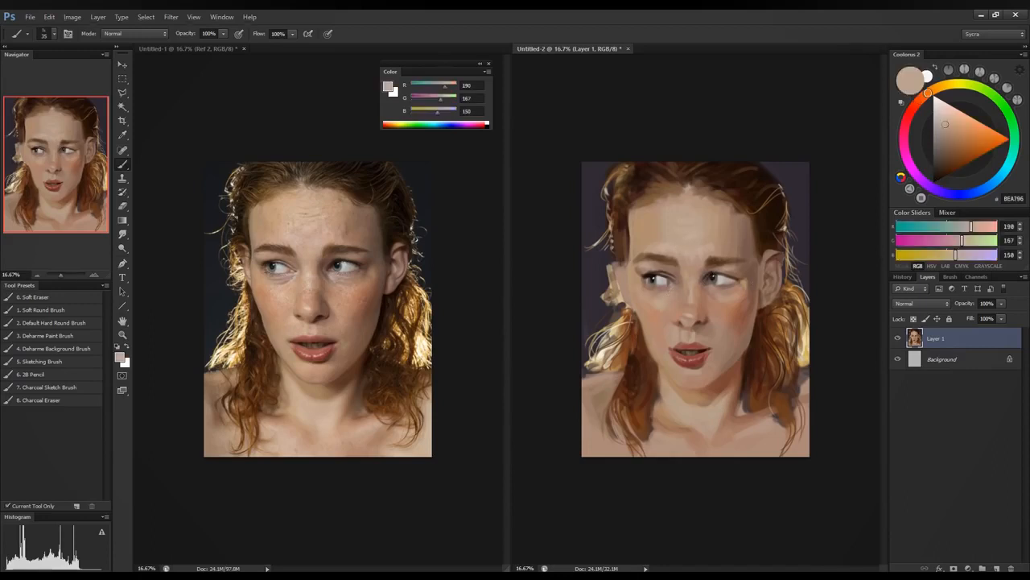
{"action": "left_click_drag", "start_coordinate": [659, 275], "coordinate": [673, 279]}
Step: Mix a brown of R 95, G 62, B 51 and paint the shadow between the left temple and ear, sampling nearby skin
{"action": "left_click", "coordinate": [947, 158]}
{"action": "left_click_drag", "start_coordinate": [928, 94], "coordinate": [932, 111]}
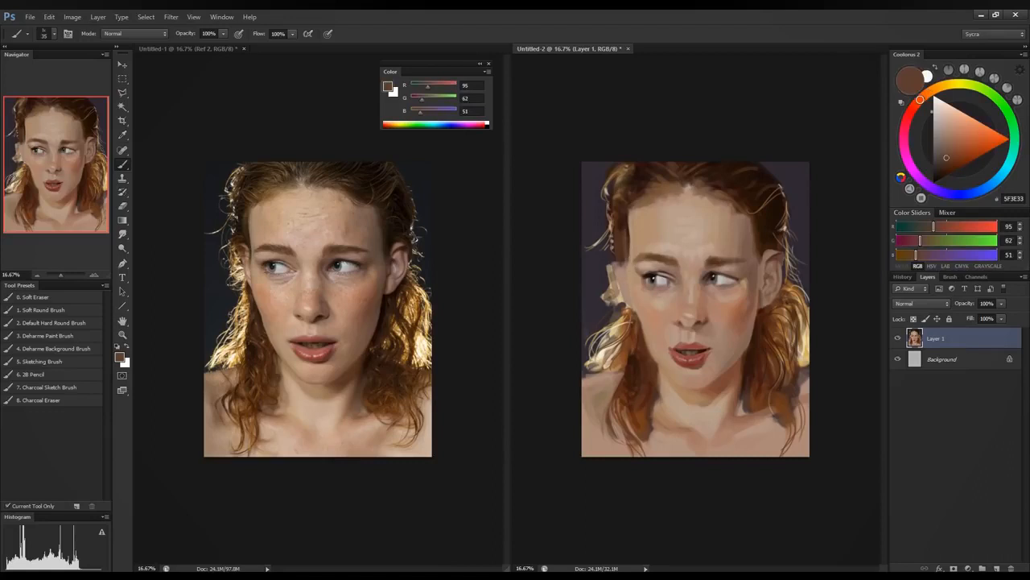
{"action": "left_click_drag", "start_coordinate": [627, 261], "coordinate": [629, 281]}
{"action": "left_click_drag", "start_coordinate": [621, 263], "coordinate": [622, 289]}
{"action": "left_click", "coordinate": [624, 297], "text": "alt"}
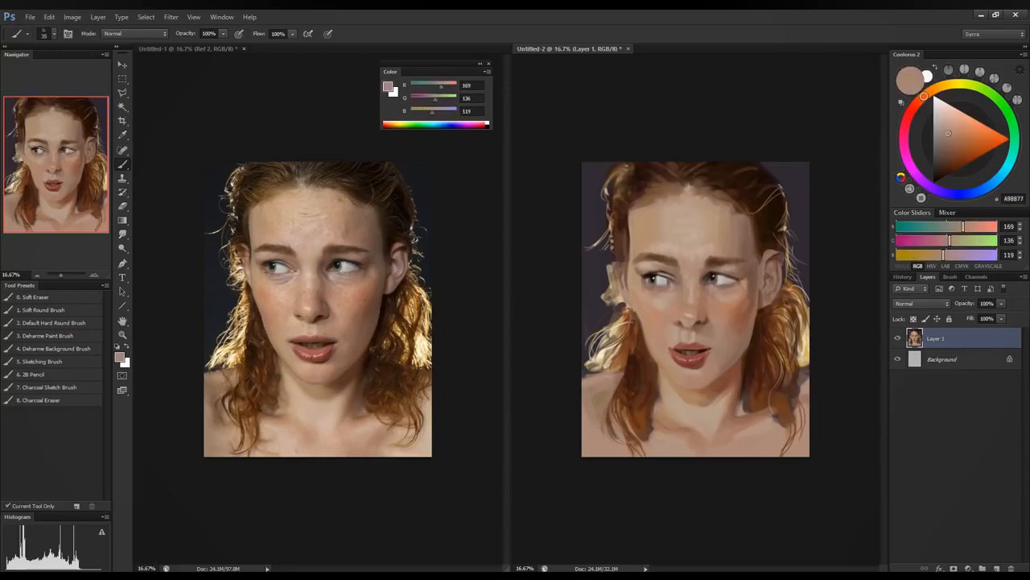
Step: Refine the nostrils and the underside of the nose with sampled skin and shadow tones such as R 141, G 98, B 81
{"action": "left_click", "coordinate": [686, 294], "text": "alt"}
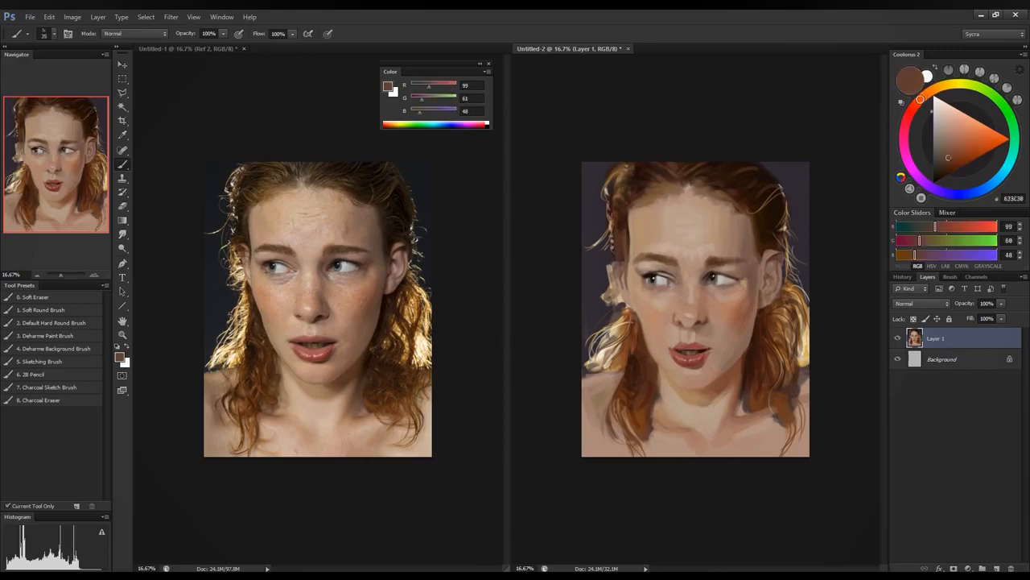
{"action": "left_click", "coordinate": [677, 317], "text": "alt"}
{"action": "left_click", "coordinate": [682, 320], "text": "alt"}
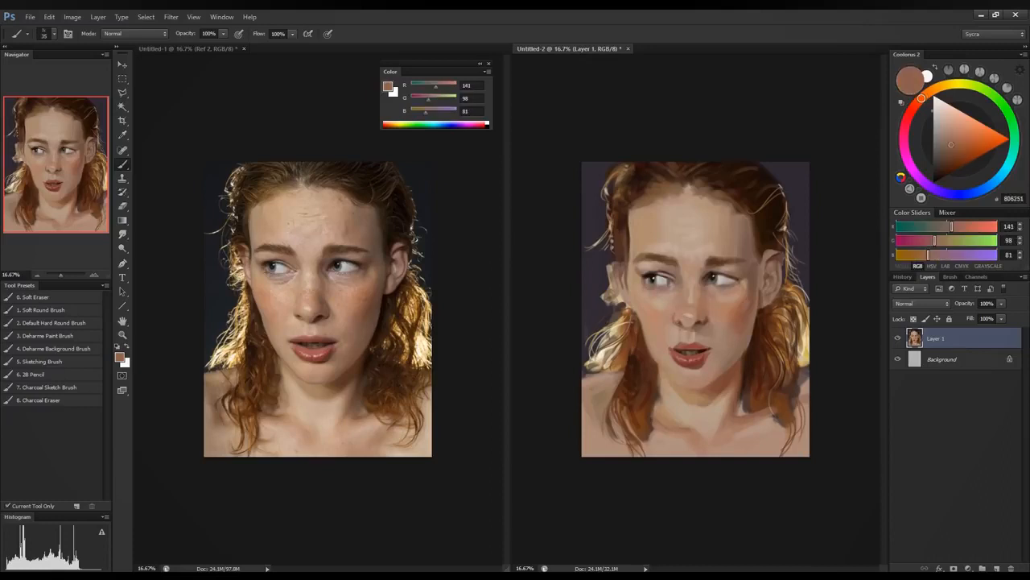
{"action": "left_click", "coordinate": [711, 318], "text": "alt"}
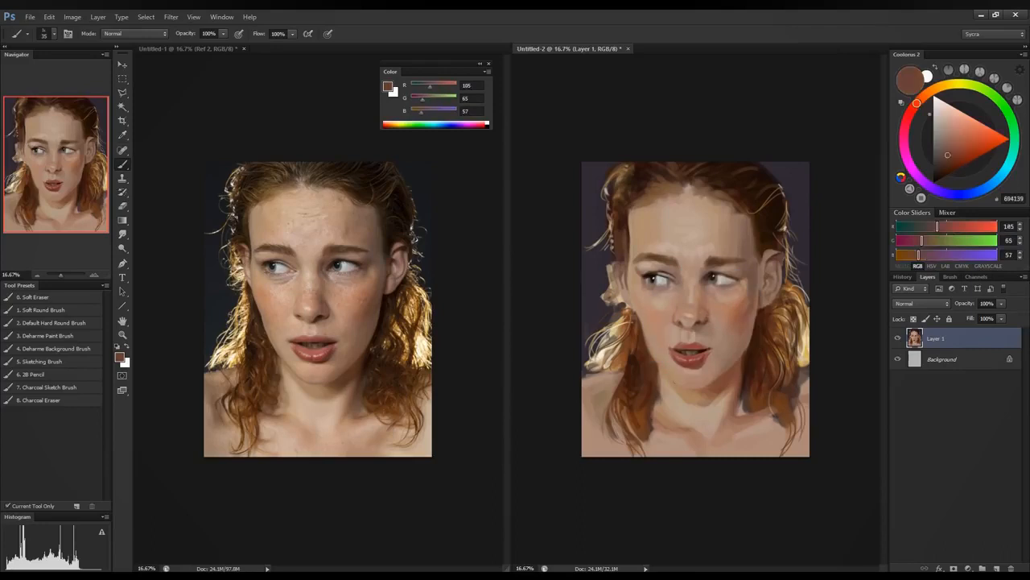
Step: Reshape the upper lip and left corner of the mouth with sampled lip reds and surrounding skin tones
{"action": "left_click", "coordinate": [681, 346], "text": "alt"}
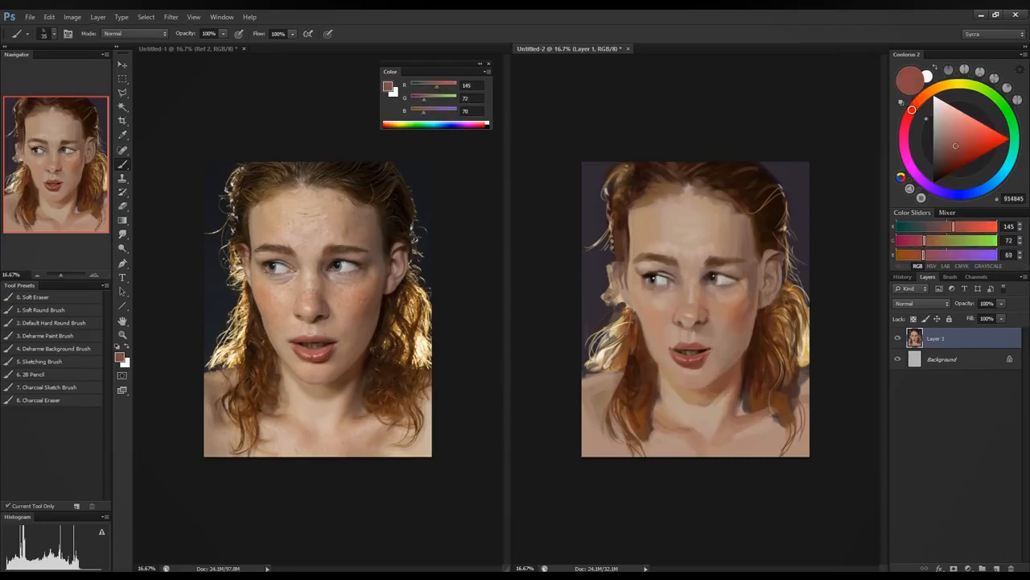
{"action": "left_click_drag", "start_coordinate": [678, 344], "coordinate": [669, 346]}
{"action": "left_click", "coordinate": [681, 345], "text": "alt"}
{"action": "left_click", "coordinate": [685, 343], "text": "alt"}
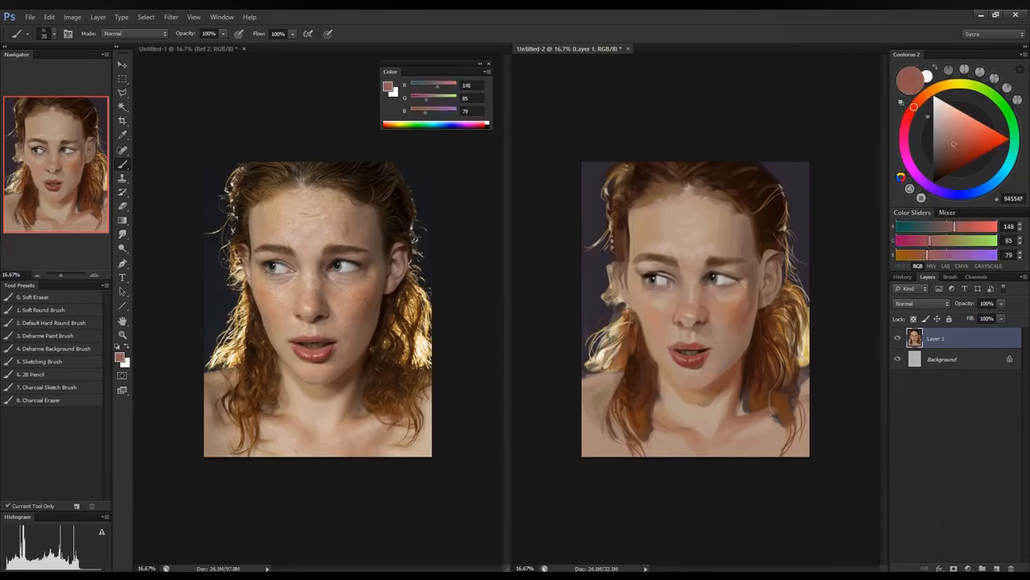
{"action": "left_click", "coordinate": [675, 350], "text": "alt"}
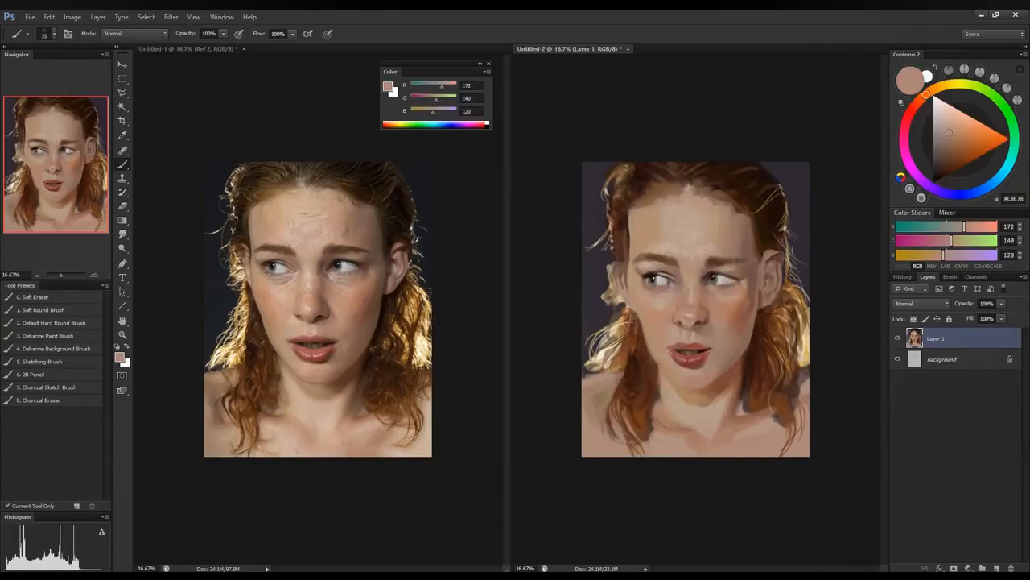
{"action": "left_click", "coordinate": [676, 348], "text": "alt"}
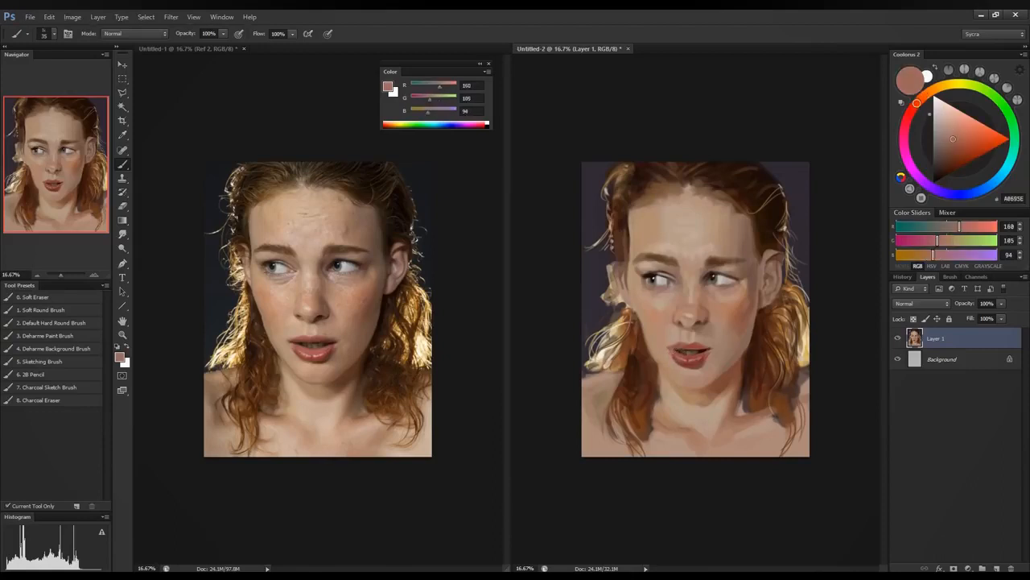
{"action": "left_click", "coordinate": [685, 350], "text": "alt"}
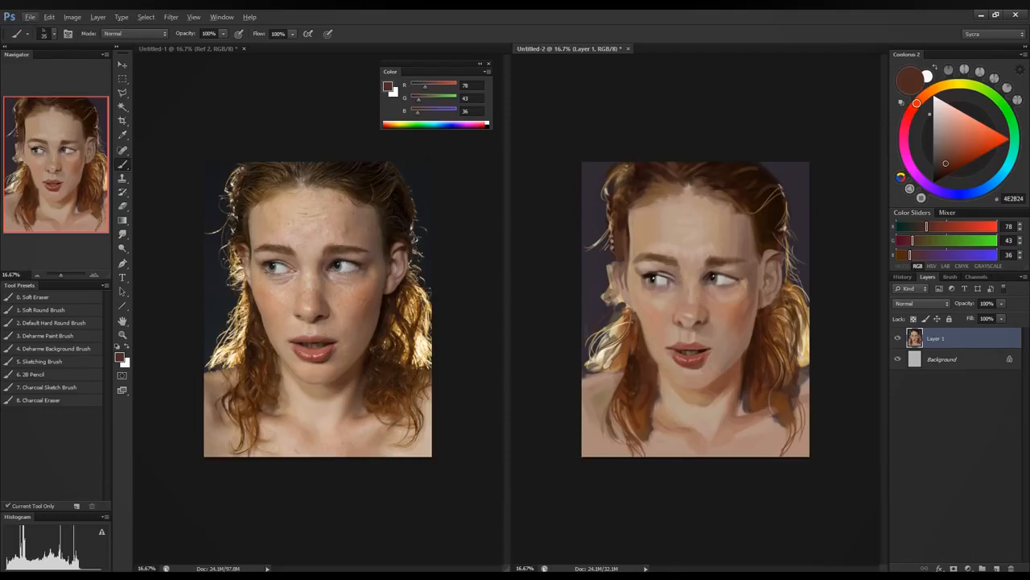
Step: Blend the skin between the eyes and above the brows with sampled tones, enlarging the brush to 70 for the forehead
{"action": "left_click", "coordinate": [683, 278], "text": "alt"}
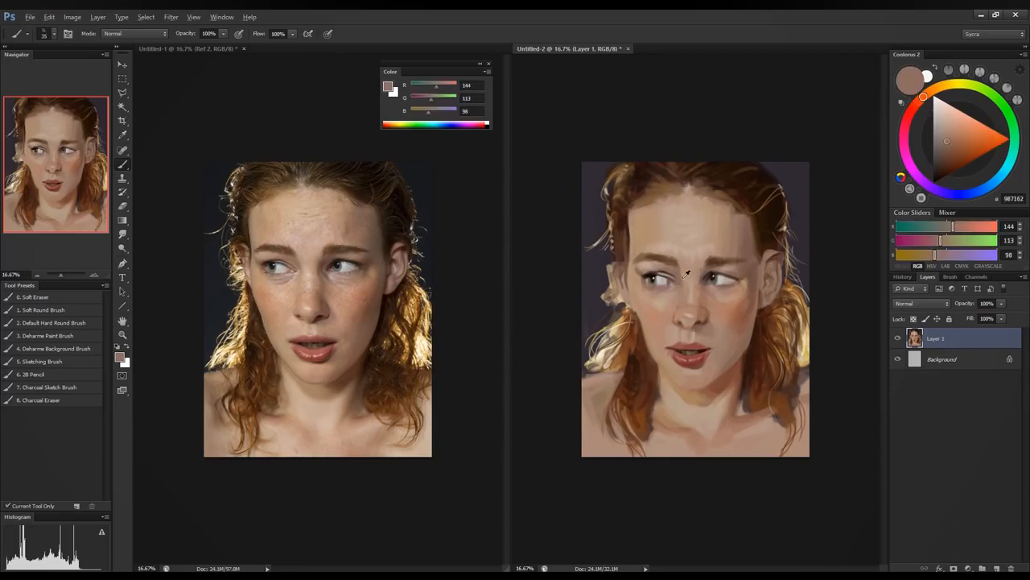
{"action": "left_click", "coordinate": [680, 275], "text": "alt"}
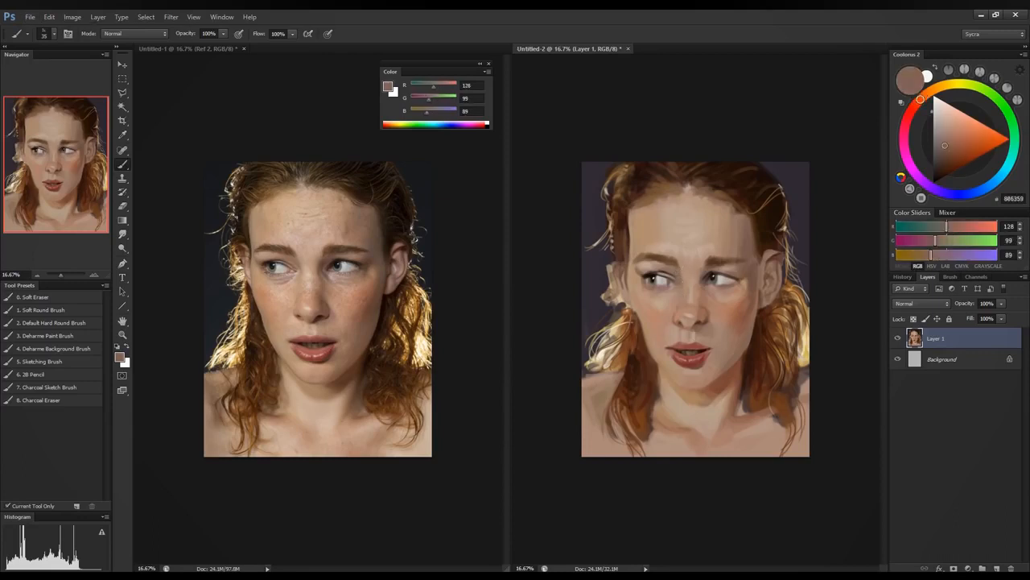
{"action": "left_click", "coordinate": [689, 273], "text": "alt"}
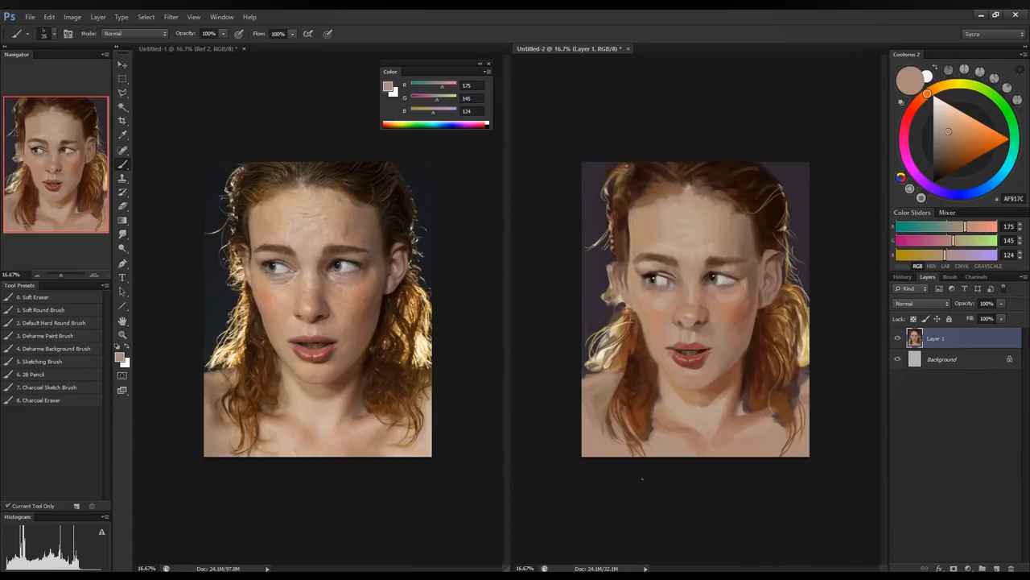
{"action": "left_click", "coordinate": [698, 245], "text": "alt"}
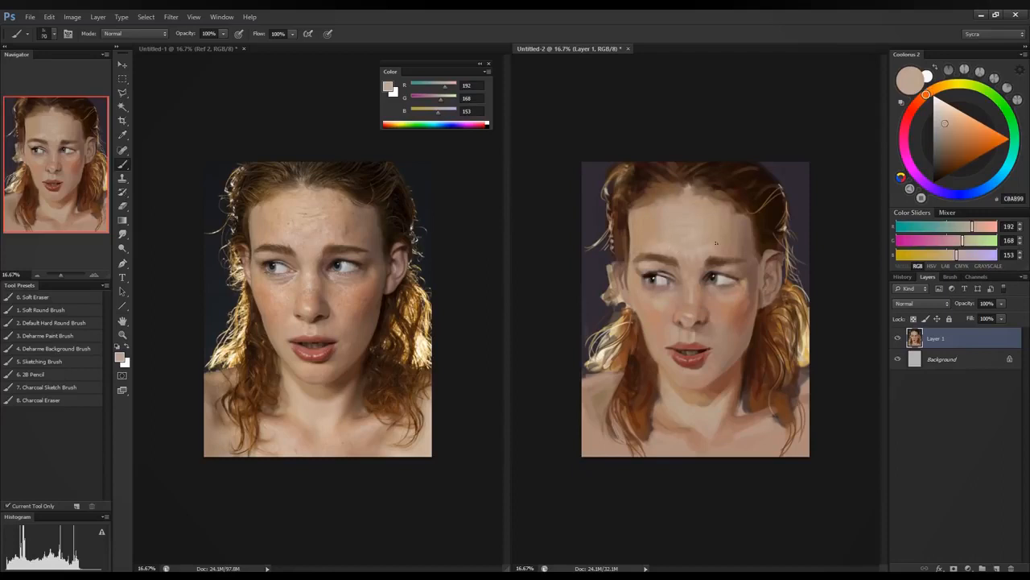
Step: Blend the left cheek and paint the hair beside it with sampled skin and dark reddish-brown tones
{"action": "left_click", "coordinate": [655, 307], "text": "alt"}
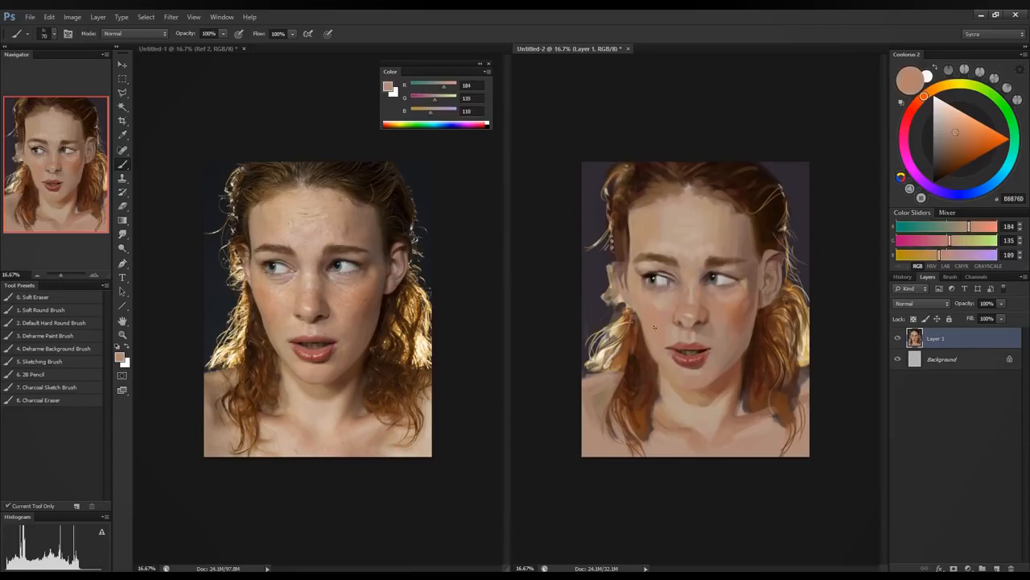
{"action": "left_click", "coordinate": [635, 314], "text": "alt"}
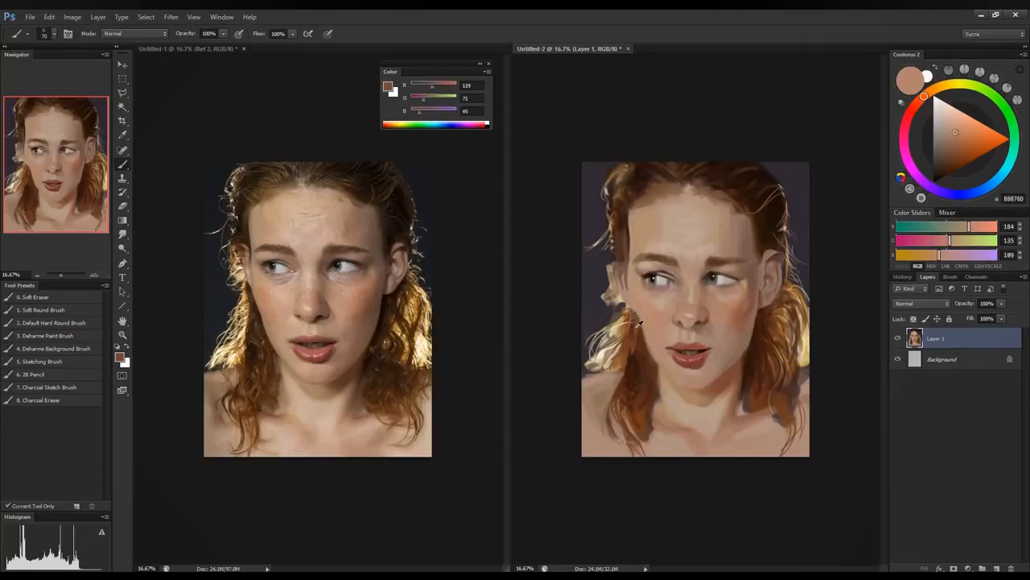
{"action": "mouse_move", "coordinate": [625, 293]}
{"action": "left_mouse_down"}
{"action": "mouse_move", "coordinate": [617, 317]}
{"action": "mouse_move", "coordinate": [632, 322]}
{"action": "mouse_move", "coordinate": [610, 356]}
{"action": "left_mouse_up"}
{"action": "left_click", "coordinate": [626, 314], "text": "alt"}
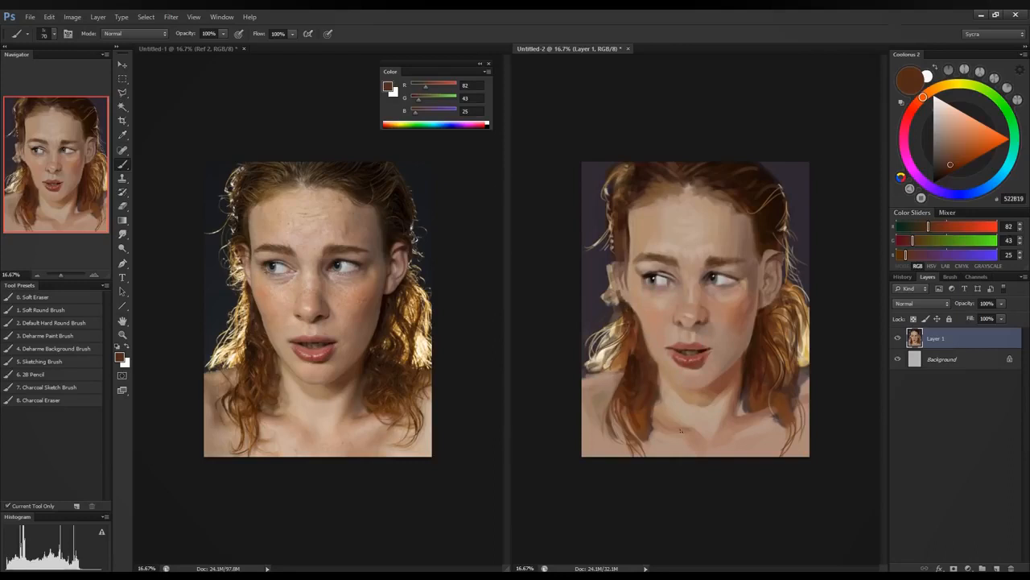
Step: Smooth the neck, collarbone and skin edge beside the right-hand hair with sampled skin and shadow tones
{"action": "left_click", "coordinate": [729, 401], "text": "alt"}
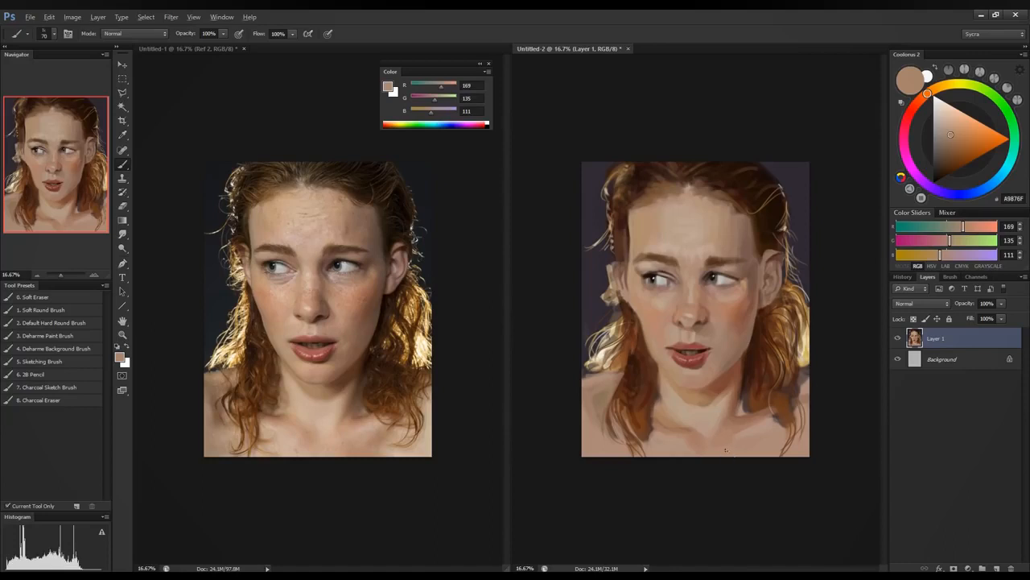
{"action": "left_click", "coordinate": [716, 426], "text": "alt"}
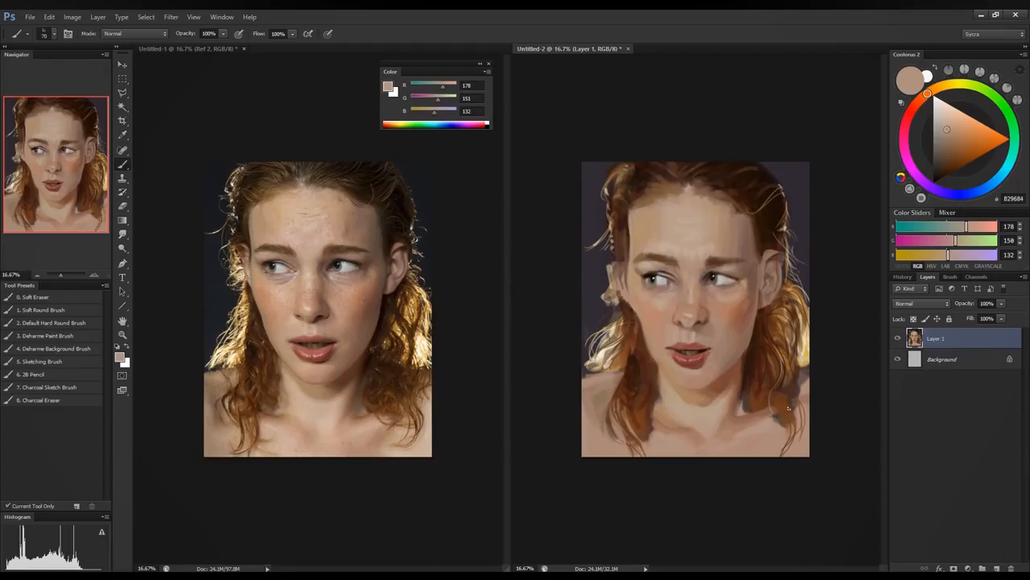
{"action": "left_click", "coordinate": [744, 410], "text": "alt"}
{"action": "left_click", "coordinate": [706, 393], "text": "alt"}
{"action": "left_click_drag", "start_coordinate": [737, 408], "coordinate": [742, 400]}
{"action": "left_click", "coordinate": [747, 398], "text": "alt"}
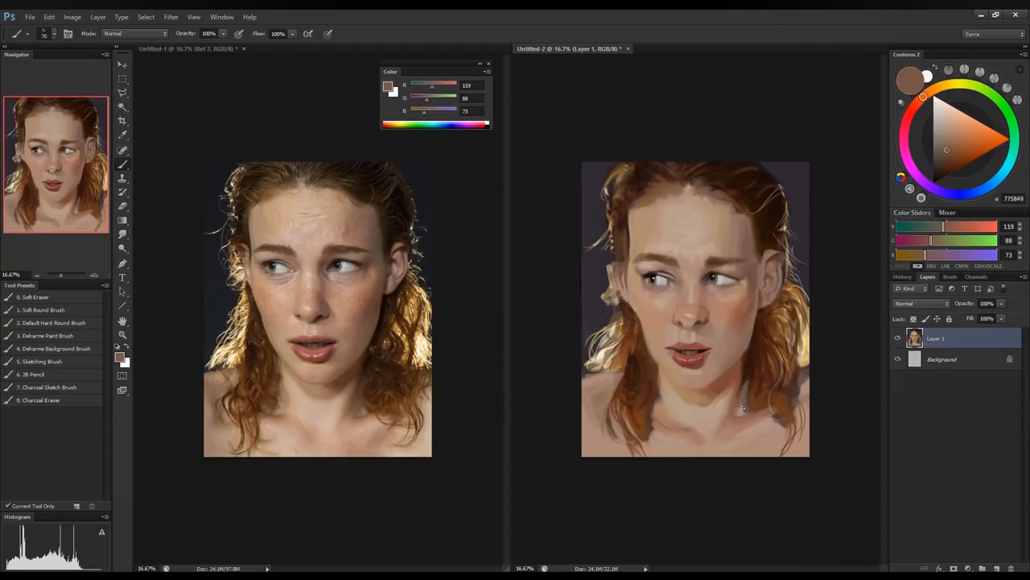
{"action": "left_click", "coordinate": [748, 409], "text": "alt"}
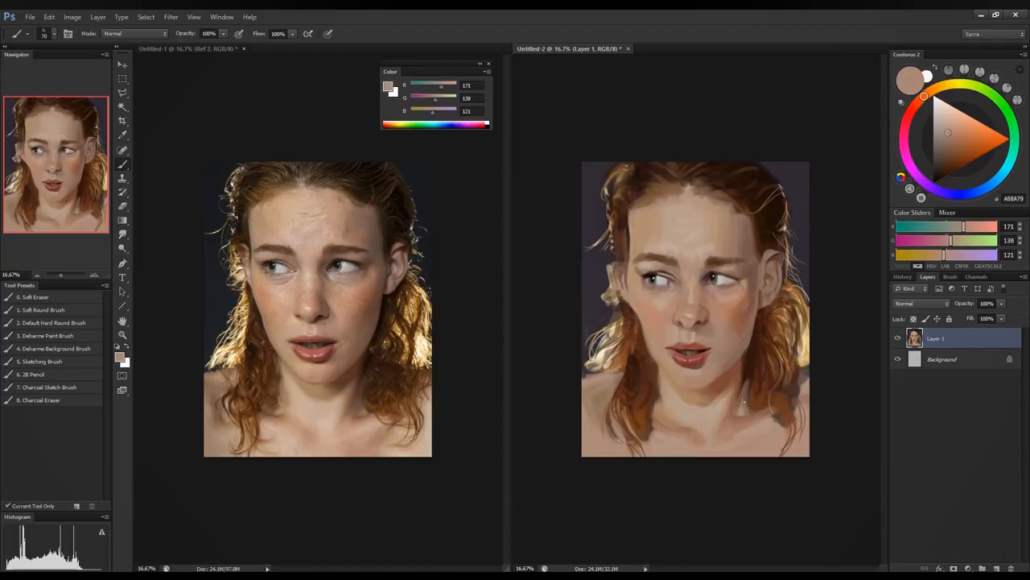
{"action": "left_click", "coordinate": [726, 435], "text": "alt"}
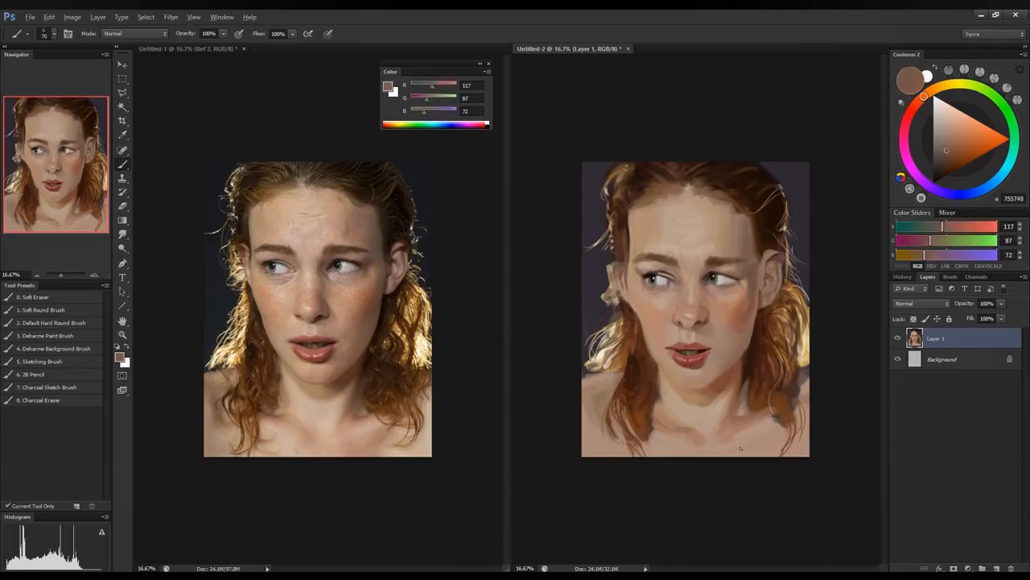
Step: Mix a dark blue of R 16, G 21, B 31, enlarge the brush to 400 and darken the upper-left background
{"action": "left_click", "coordinate": [594, 310], "text": "alt"}
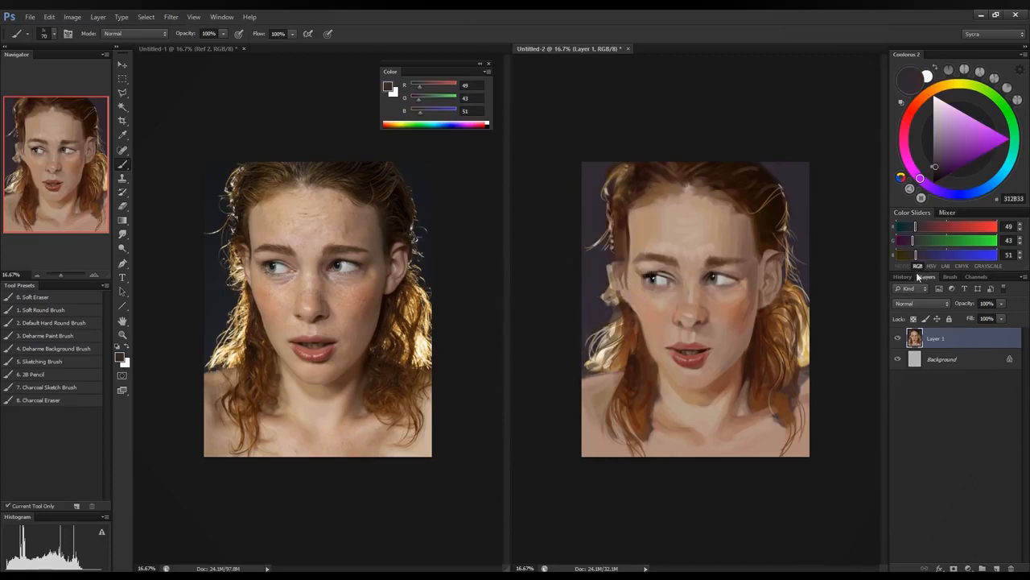
{"action": "mouse_move", "coordinate": [911, 228]}
{"action": "left_mouse_down"}
{"action": "mouse_move", "coordinate": [908, 255]}
{"action": "mouse_move", "coordinate": [907, 230]}
{"action": "mouse_move", "coordinate": [920, 255]}
{"action": "mouse_move", "coordinate": [911, 226]}
{"action": "mouse_move", "coordinate": [902, 227]}
{"action": "mouse_move", "coordinate": [914, 257]}
{"action": "mouse_move", "coordinate": [905, 242]}
{"action": "left_mouse_up"}
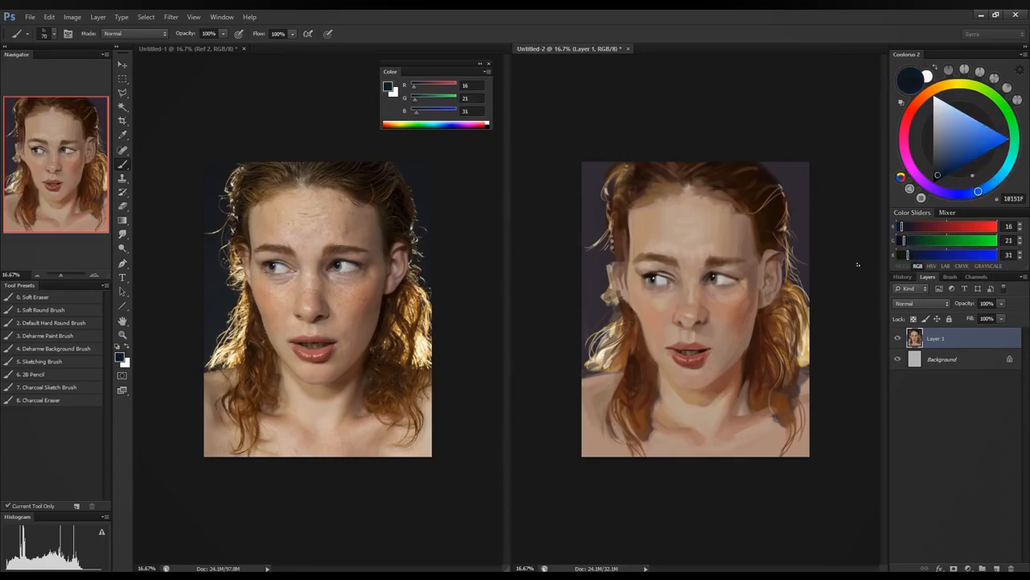
{"action": "key", "text": "bracketright"}
{"action": "key", "text": "bracketright"}
{"action": "key", "text": "bracketright"}
{"action": "key", "text": "bracketright"}
{"action": "key", "text": "bracketright"}
{"action": "key", "text": "bracketright"}
{"action": "key", "text": "bracketright"}
{"action": "key", "text": "bracketright"}
{"action": "key", "text": "bracketright"}
{"action": "left_click_drag", "start_coordinate": [587, 160], "coordinate": [567, 234]}
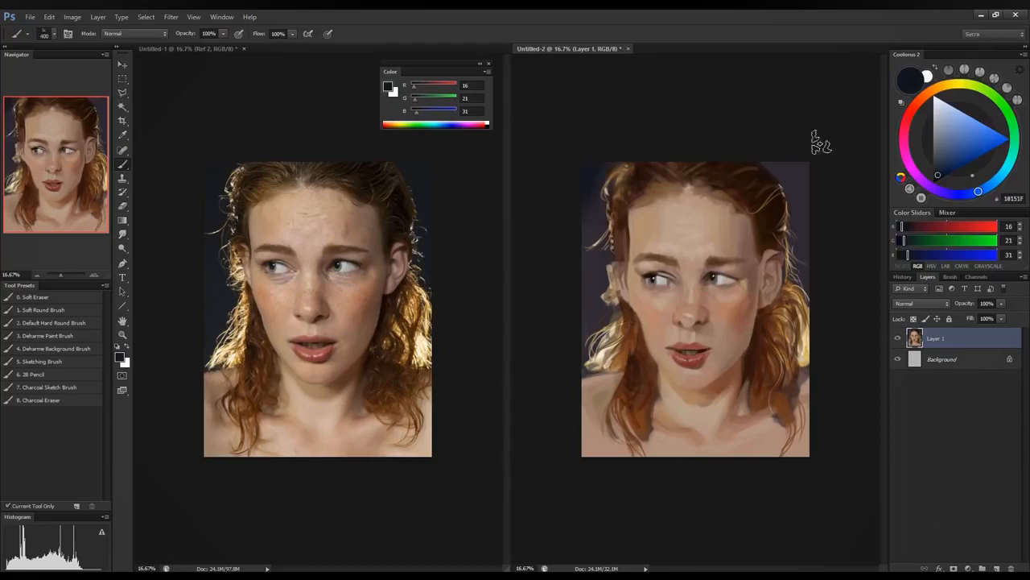
Step: Darken the remaining background around the hair with a near-black blue of R 9, G 14, B 17 and sampled background tones
{"action": "left_click", "coordinate": [901, 226]}
{"action": "left_click", "coordinate": [902, 240]}
{"action": "left_click", "coordinate": [904, 254]}
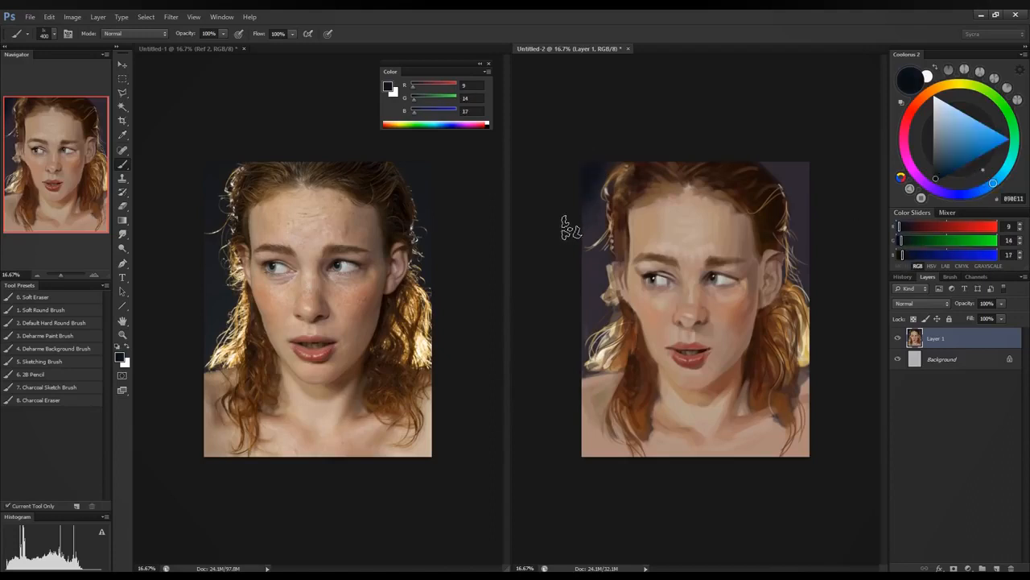
{"action": "left_click", "coordinate": [575, 221], "text": "alt"}
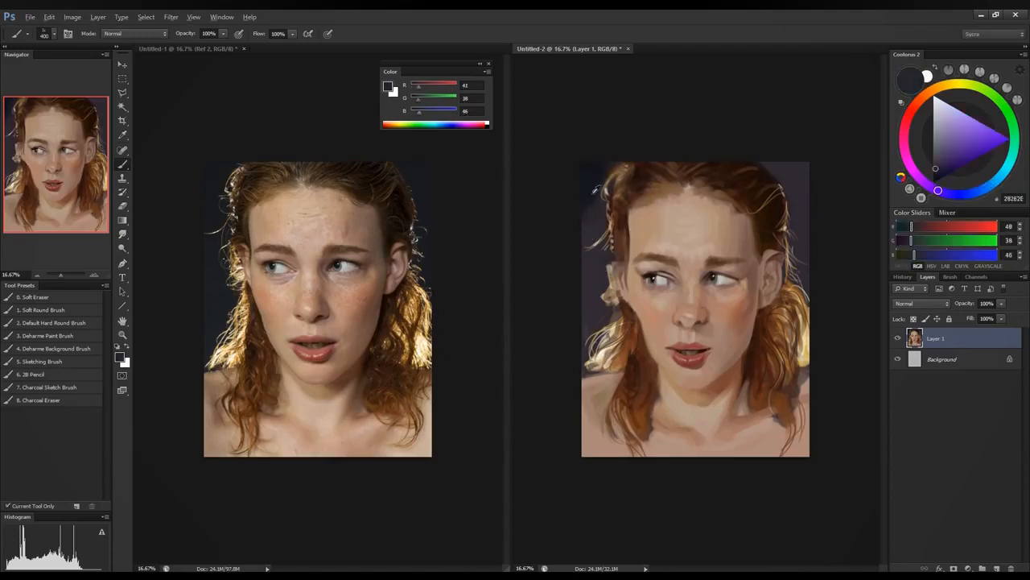
{"action": "left_click", "coordinate": [597, 164], "text": "alt"}
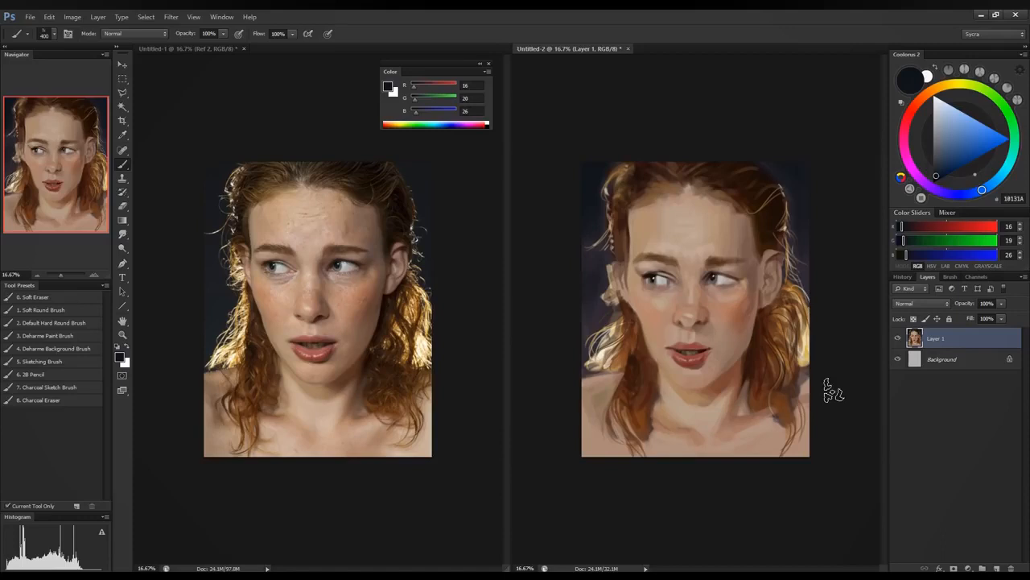
Step: Reduce the brush to 90, mix a reddish brown of R 109, G 59, B 32 and paint the hair edge beside the right-hand jaw
{"action": "key", "text": "["}
{"action": "key", "text": "["}
{"action": "key", "text": "["}
{"action": "key", "text": "["}
{"action": "key", "text": "["}
{"action": "key", "text": "["}
{"action": "key", "text": "["}
{"action": "key", "text": "["}
{"action": "left_click", "coordinate": [749, 327], "text": "alt"}
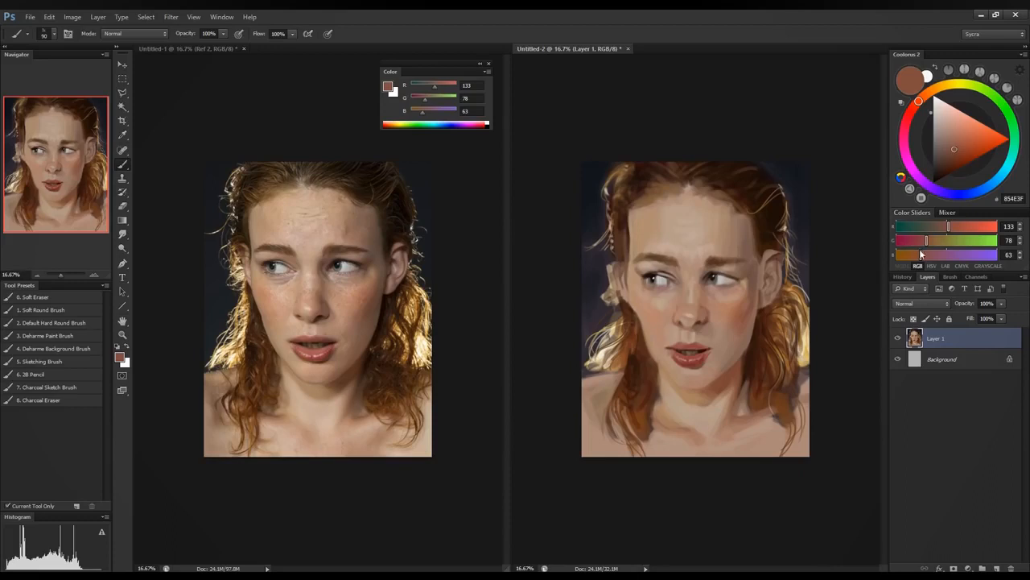
{"action": "left_click_drag", "start_coordinate": [921, 253], "coordinate": [920, 241]}
{"action": "left_click", "coordinate": [939, 228]}
{"action": "left_click_drag", "start_coordinate": [913, 254], "coordinate": [908, 254]}
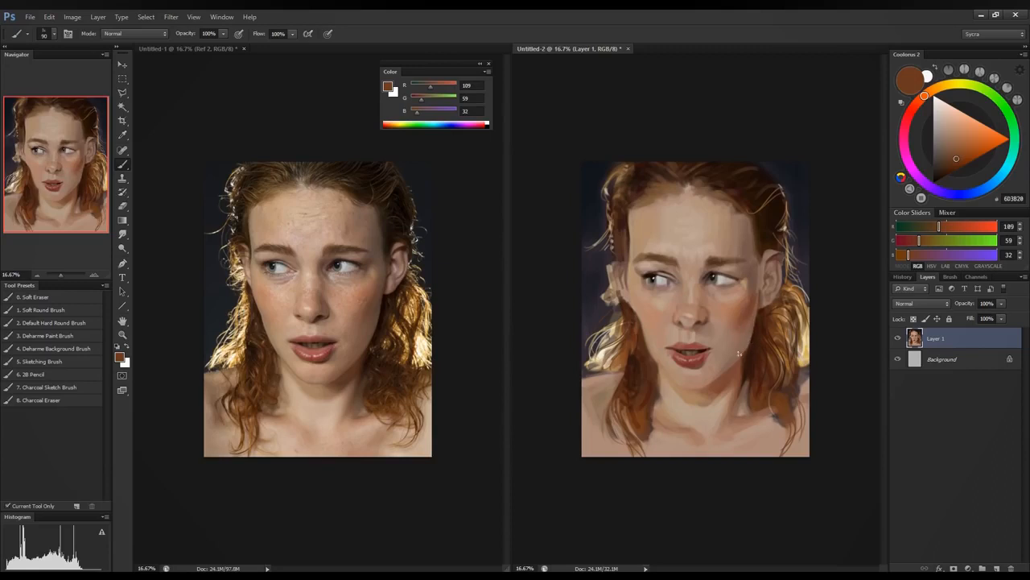
Step: Mix a muted shadow brown of R 90, G 62, B 59 and blend the right-hand cheek and jaw with sampled skin tones
{"action": "mouse_move", "coordinate": [937, 228]}
{"action": "left_mouse_down"}
{"action": "mouse_move", "coordinate": [914, 260]}
{"action": "mouse_move", "coordinate": [933, 228]}
{"action": "mouse_move", "coordinate": [919, 256]}
{"action": "mouse_move", "coordinate": [921, 240]}
{"action": "left_mouse_up"}
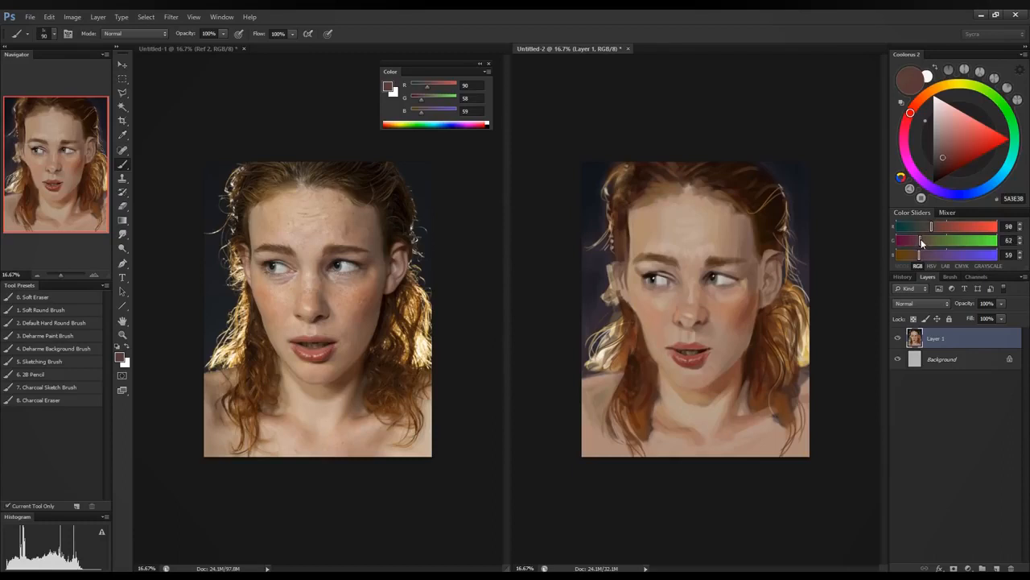
{"action": "left_click", "coordinate": [733, 333], "text": "alt"}
{"action": "left_click", "coordinate": [732, 362], "text": "alt"}
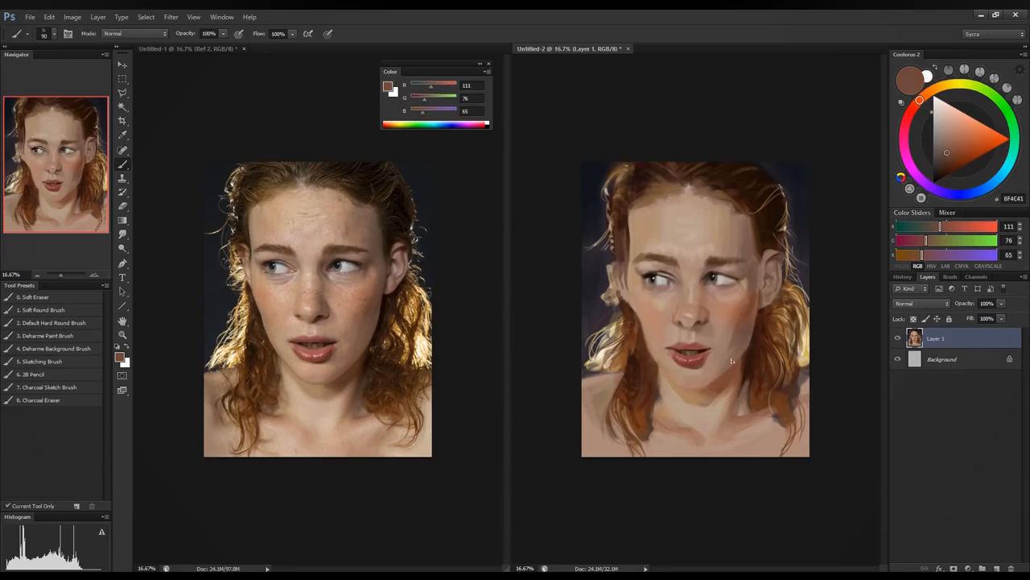
{"action": "left_click", "coordinate": [732, 338], "text": "alt"}
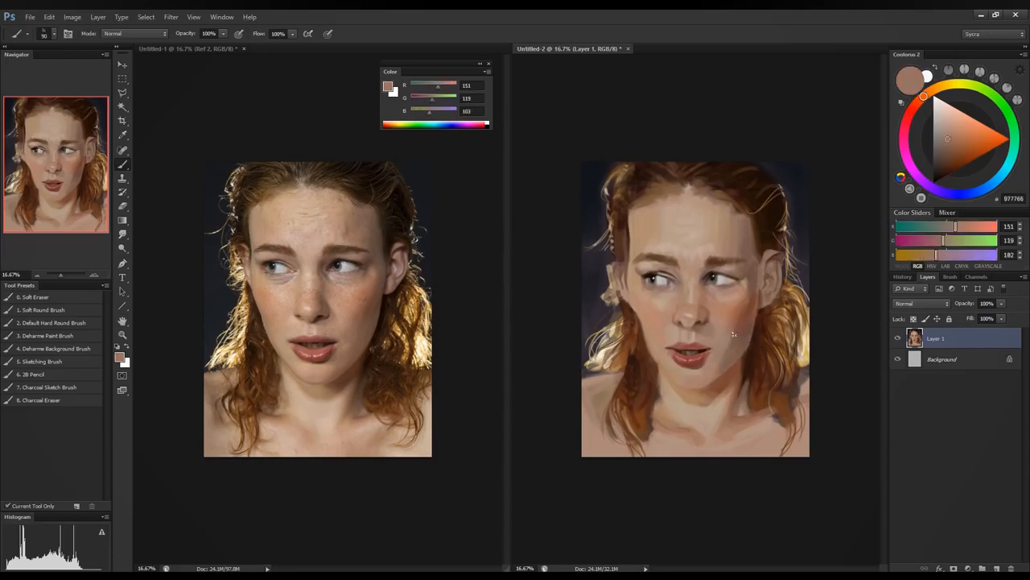
{"action": "left_click", "coordinate": [722, 360], "text": "alt"}
{"action": "left_click", "coordinate": [730, 331], "text": "alt"}
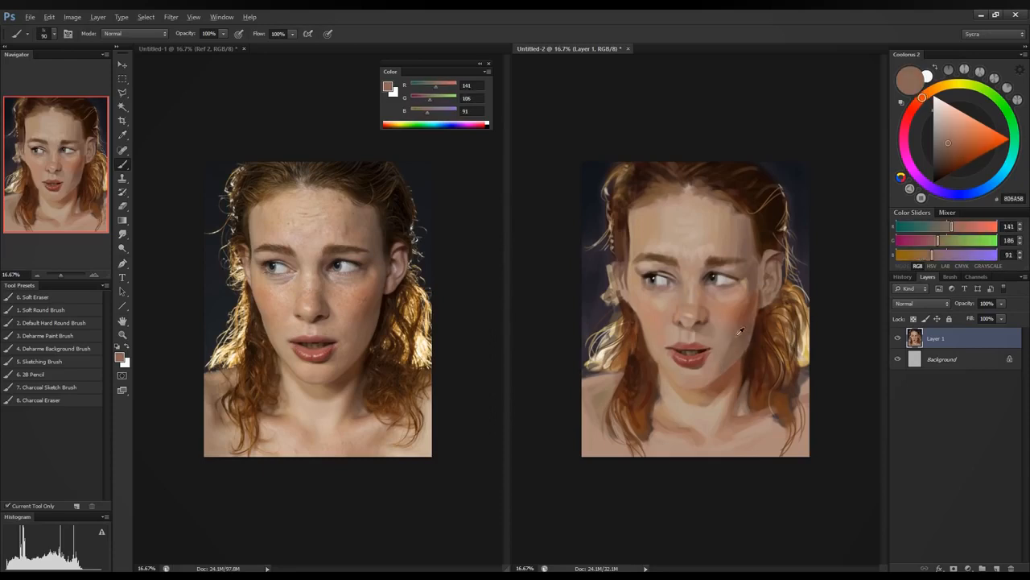
{"action": "left_click", "coordinate": [733, 330], "text": "alt"}
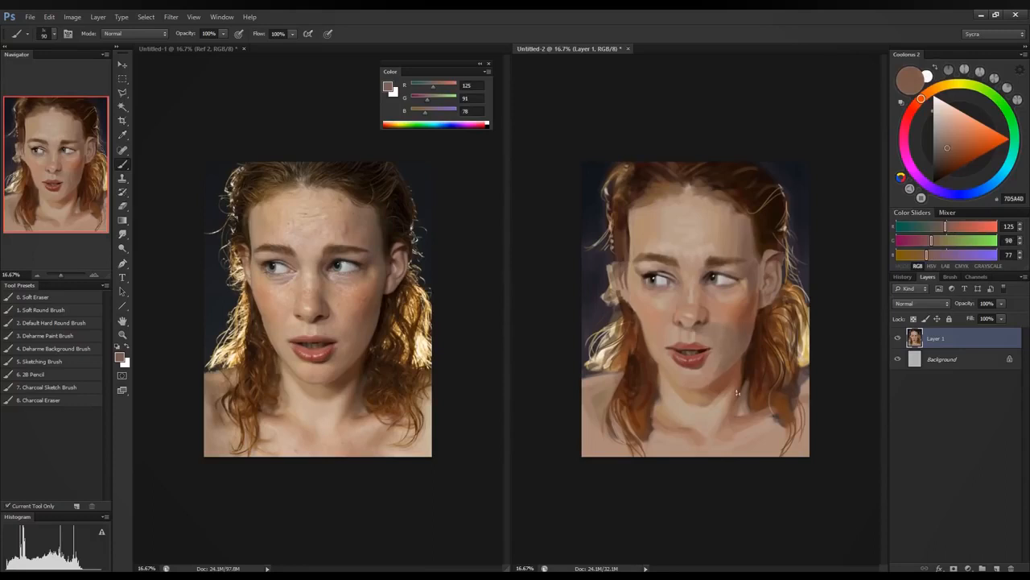
Step: Smooth the jaw, chin side and lower cheek beside the mouth with sampled skin tones, enlarging the brush to 150
{"action": "left_click", "coordinate": [730, 356], "text": "alt"}
{"action": "left_click", "coordinate": [700, 390], "text": "alt"}
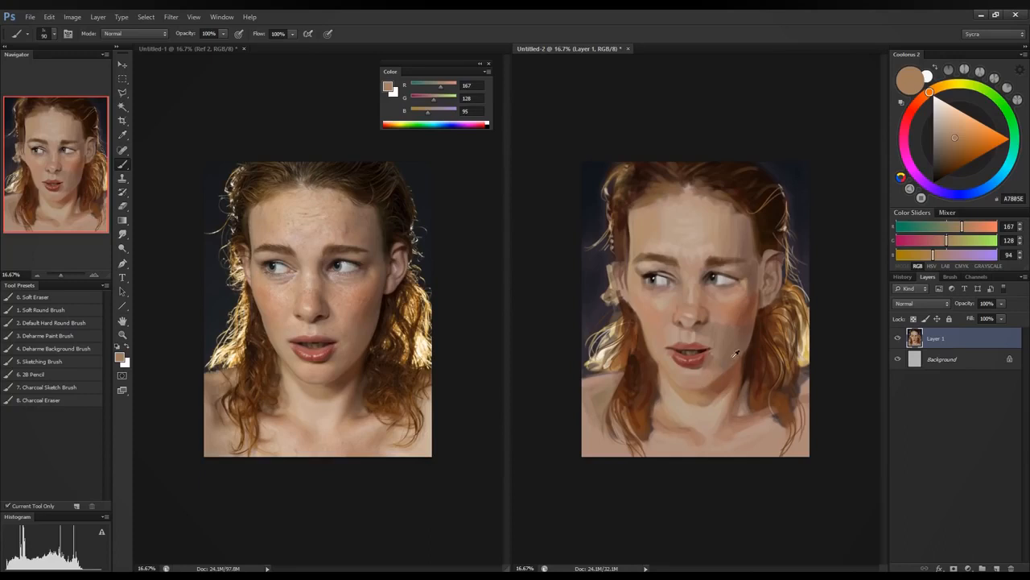
{"action": "left_click", "coordinate": [725, 360], "text": "alt"}
{"action": "left_click", "coordinate": [714, 351], "text": "alt"}
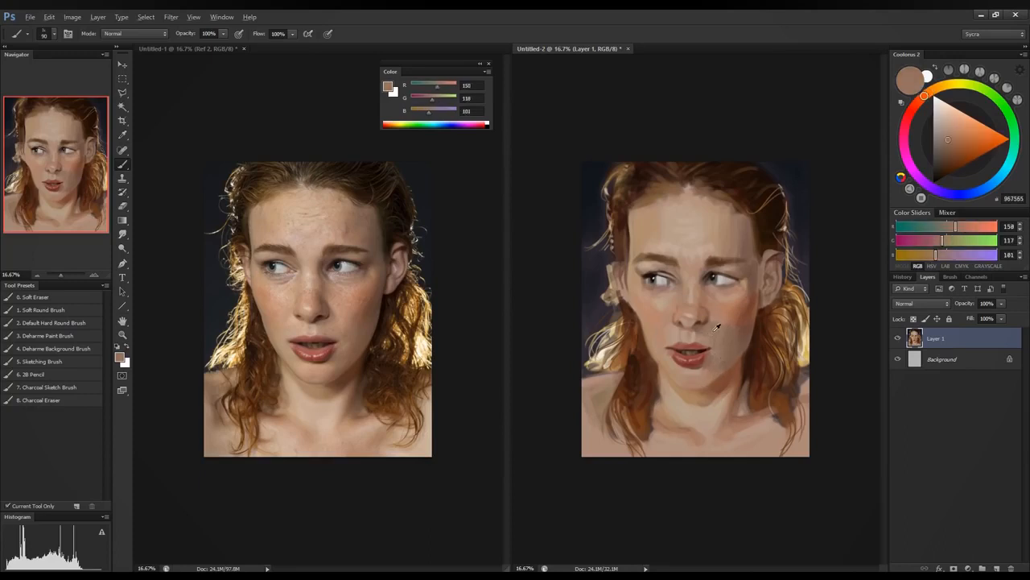
{"action": "key", "text": "bracketright"}
{"action": "key", "text": "bracketright"}
{"action": "key", "text": "bracketright"}
{"action": "left_click", "coordinate": [705, 338], "text": "alt"}
{"action": "left_click", "coordinate": [723, 333], "text": "alt"}
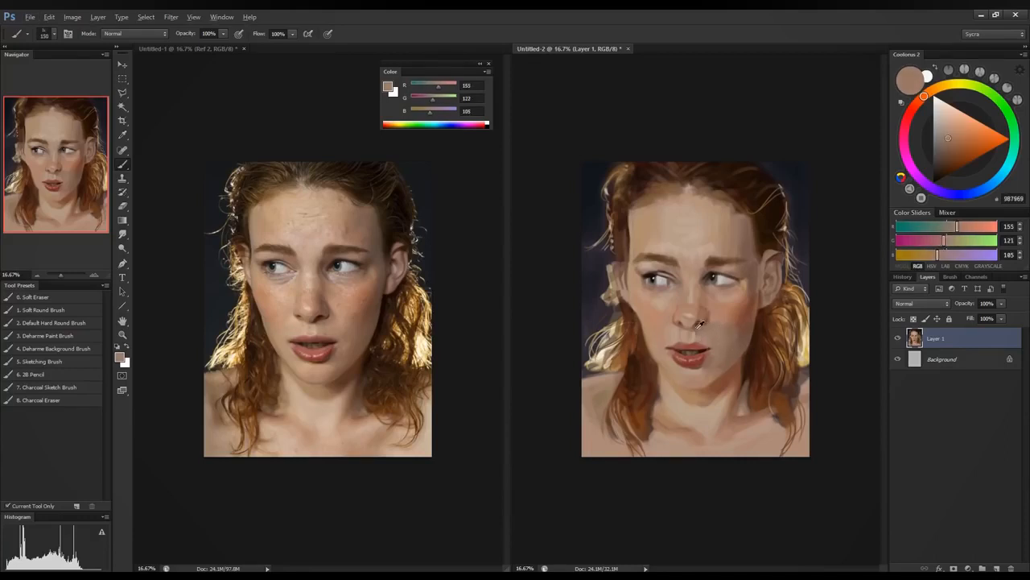
Step: Reduce the brush to 90 and refine the nostril shadow and skin above the upper lip with sampled tones
{"action": "left_click", "coordinate": [699, 323], "text": "alt"}
{"action": "key", "text": "bracketleft"}
{"action": "key", "text": "bracketleft"}
{"action": "key", "text": "bracketleft"}
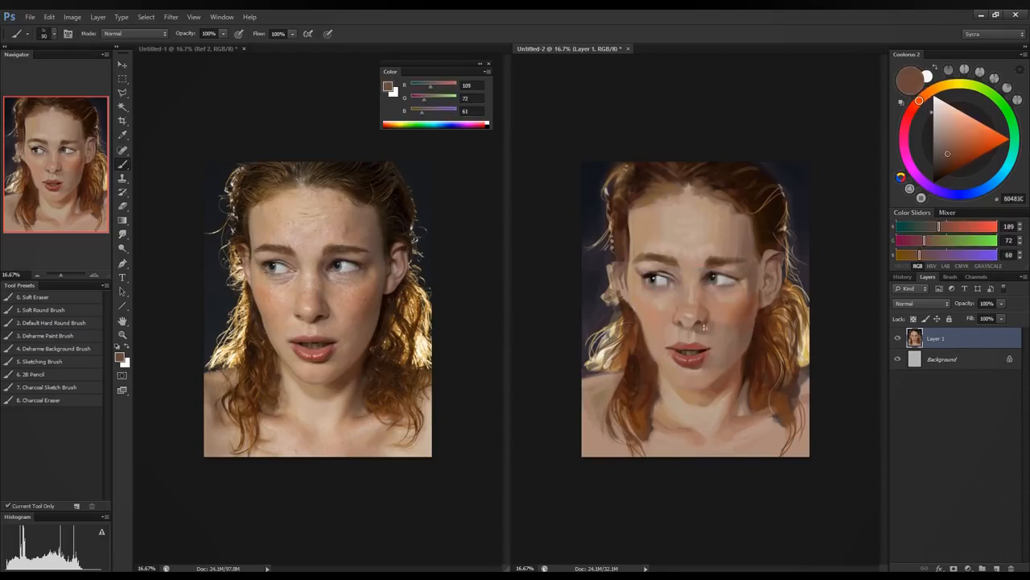
{"action": "left_click", "coordinate": [718, 328], "text": "alt"}
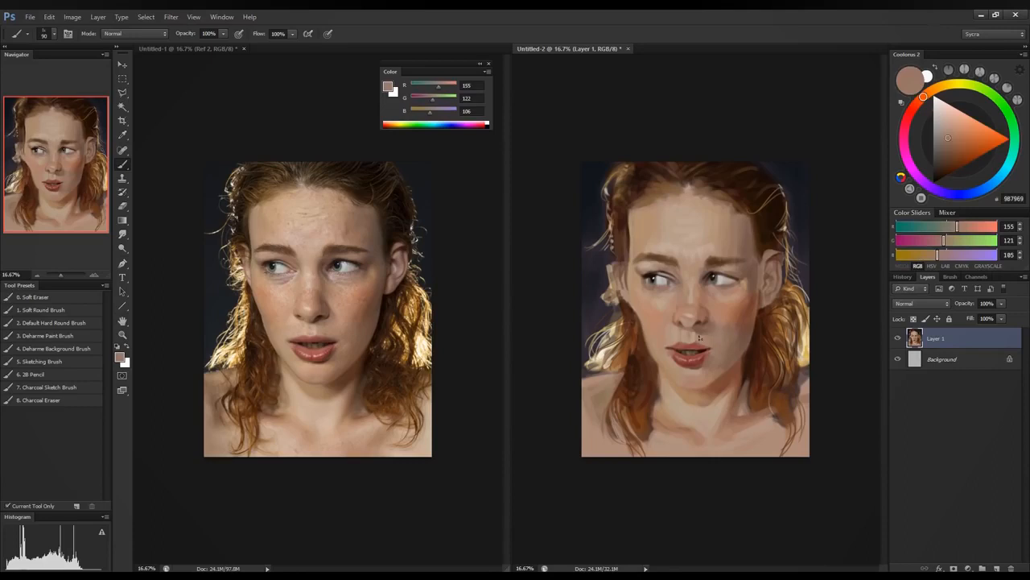
{"action": "left_click", "coordinate": [700, 333], "text": "alt"}
{"action": "left_click", "coordinate": [706, 332], "text": "alt"}
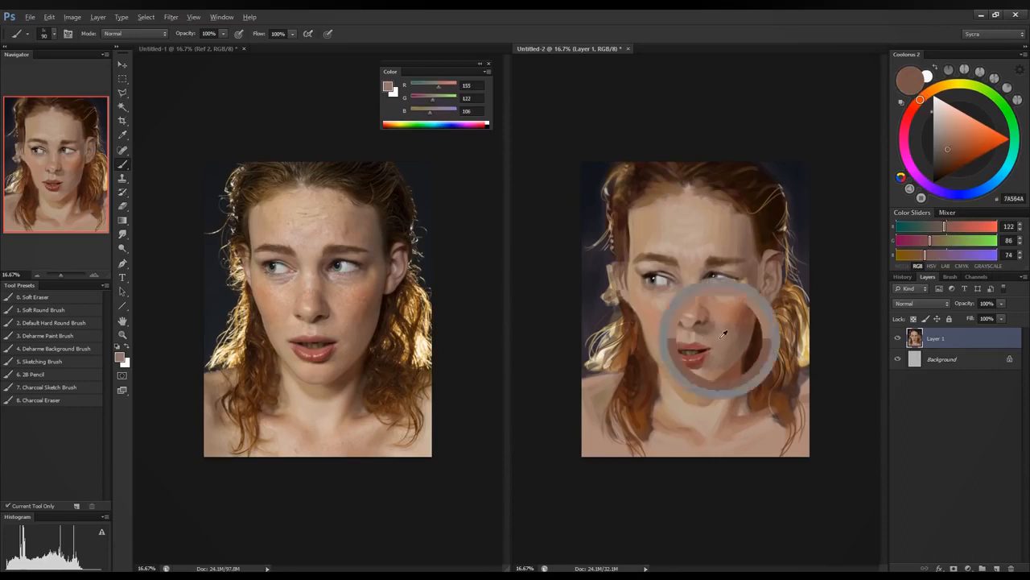
Step: Blend the crease beside the nostril into the right-hand cheek with sampled skin and shadow tones
{"action": "left_click", "coordinate": [719, 343], "text": "alt"}
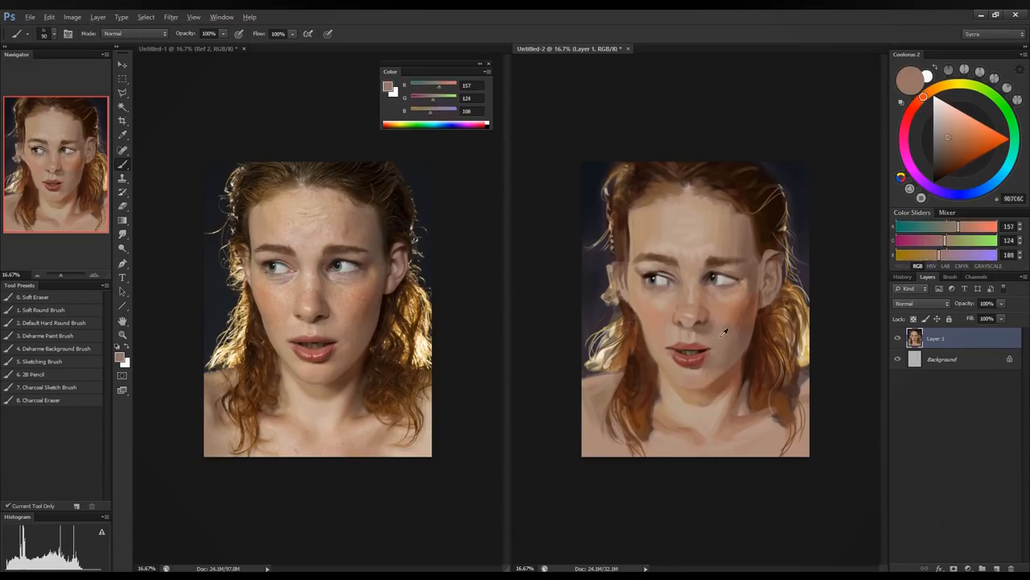
{"action": "left_click", "coordinate": [701, 326], "text": "alt"}
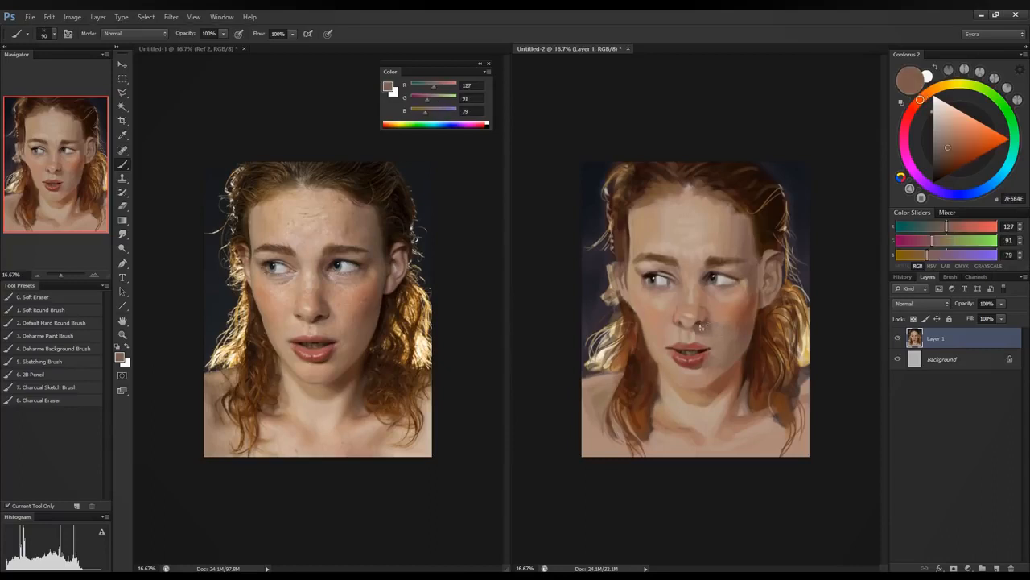
{"action": "left_click", "coordinate": [717, 332], "text": "alt"}
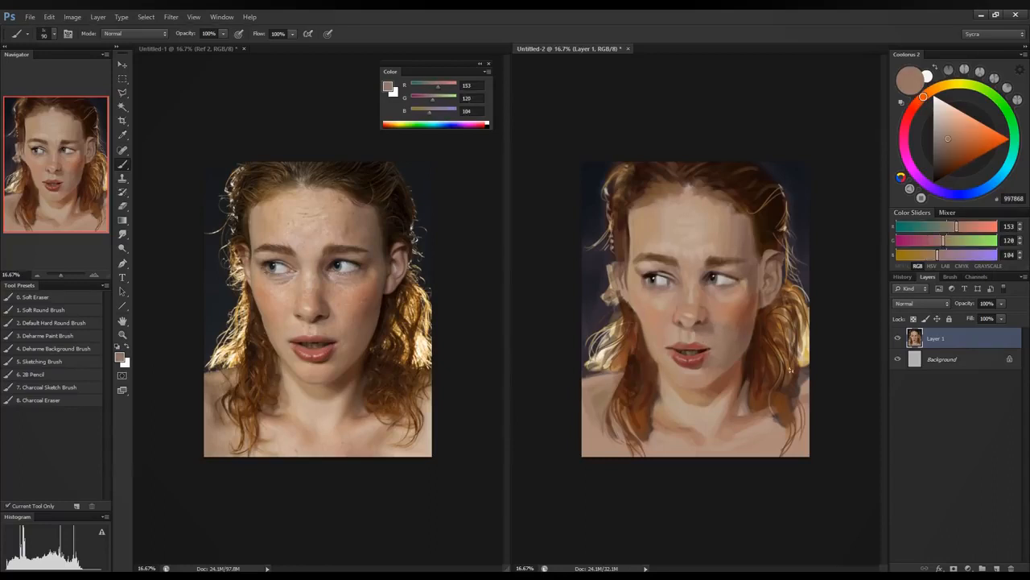
{"action": "left_click", "coordinate": [709, 318], "text": "alt"}
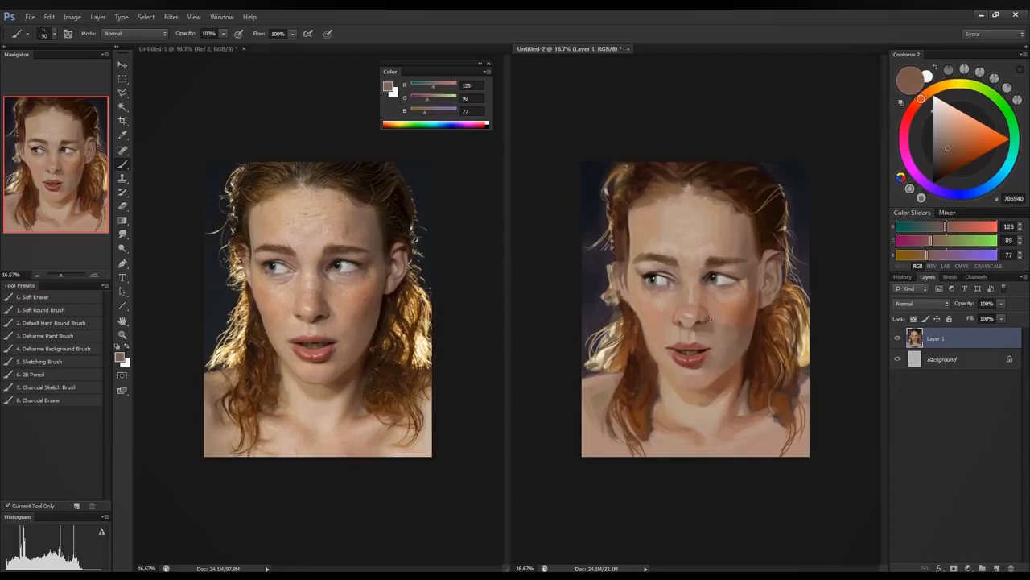
{"action": "left_click", "coordinate": [716, 316], "text": "alt"}
{"action": "left_click", "coordinate": [742, 314], "text": "alt"}
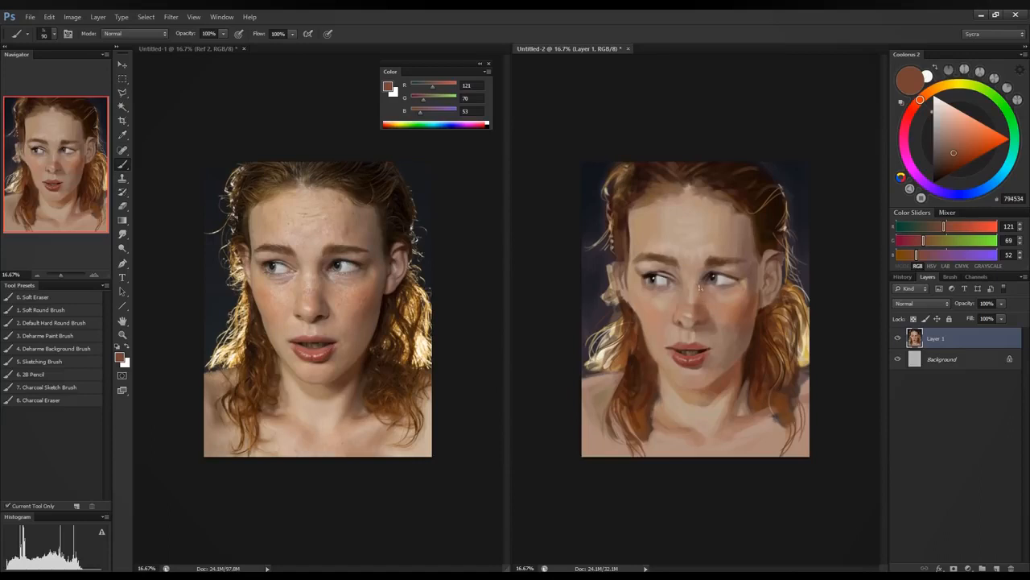
Step: Shade the sides of the nose bridge and the underside of the nose, reducing the brush to 70
{"action": "left_click", "coordinate": [703, 274], "text": "alt"}
{"action": "left_click", "coordinate": [707, 282], "text": "alt"}
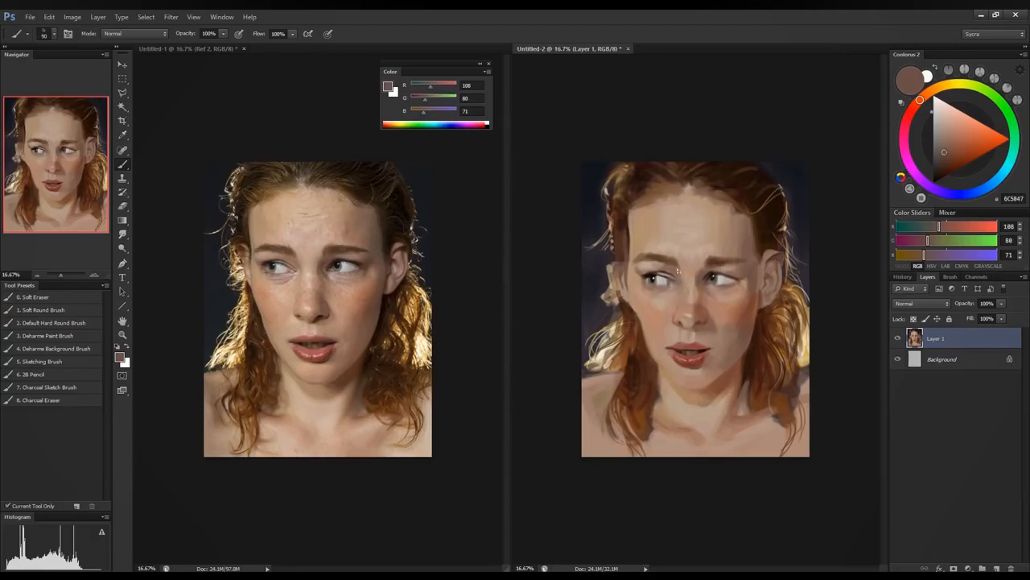
{"action": "left_click_drag", "start_coordinate": [675, 268], "coordinate": [683, 280]}
{"action": "left_click", "coordinate": [688, 322], "text": "alt"}
{"action": "left_click_drag", "start_coordinate": [695, 326], "coordinate": [690, 334]}
{"action": "left_click", "coordinate": [693, 312], "text": "alt"}
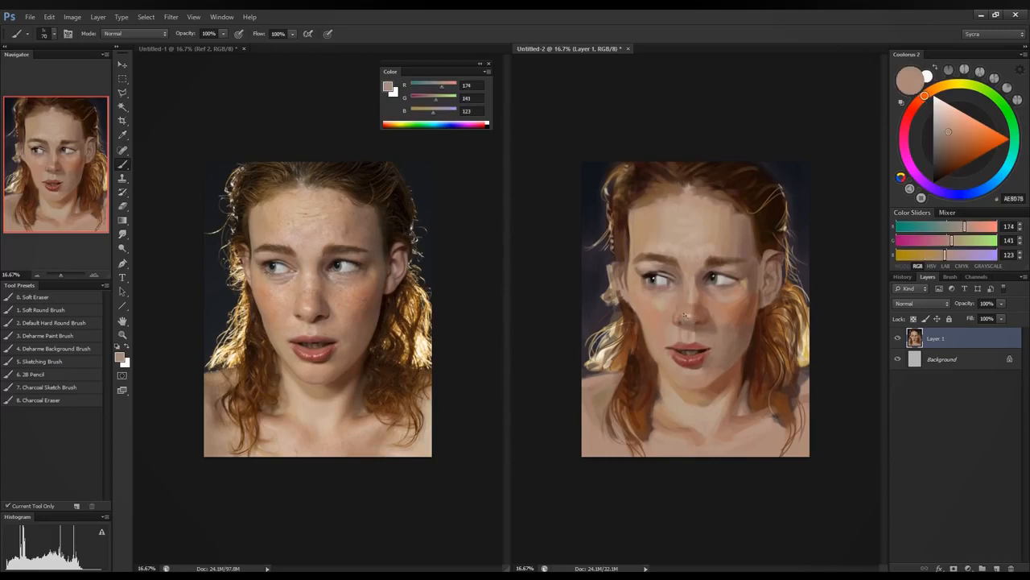
Step: Refine the nose tip and bridge with sampled highlight and mid skin tones
{"action": "left_click", "coordinate": [690, 319], "text": "alt"}
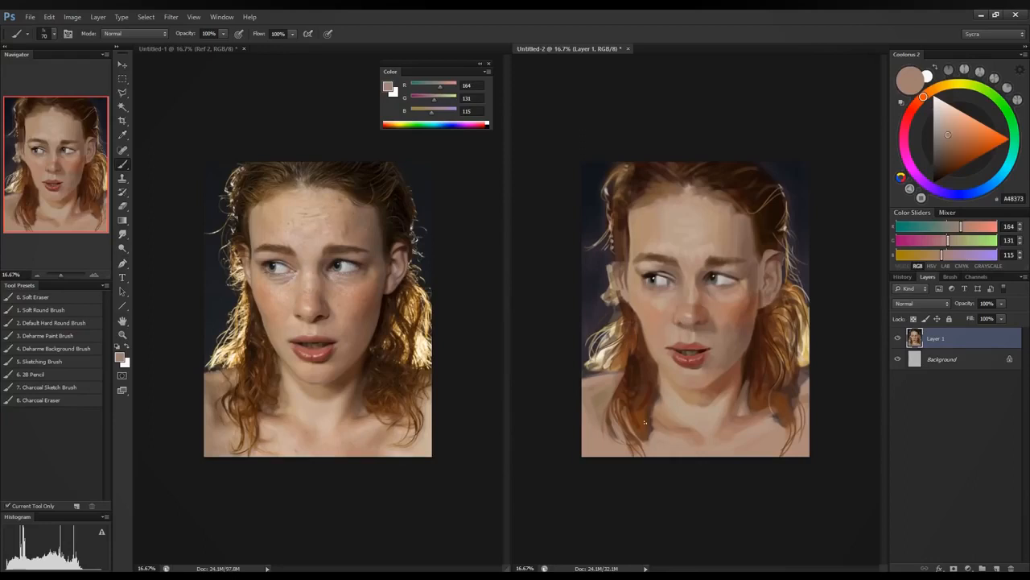
{"action": "left_click", "coordinate": [686, 311], "text": "alt"}
{"action": "left_click", "coordinate": [678, 281], "text": "alt"}
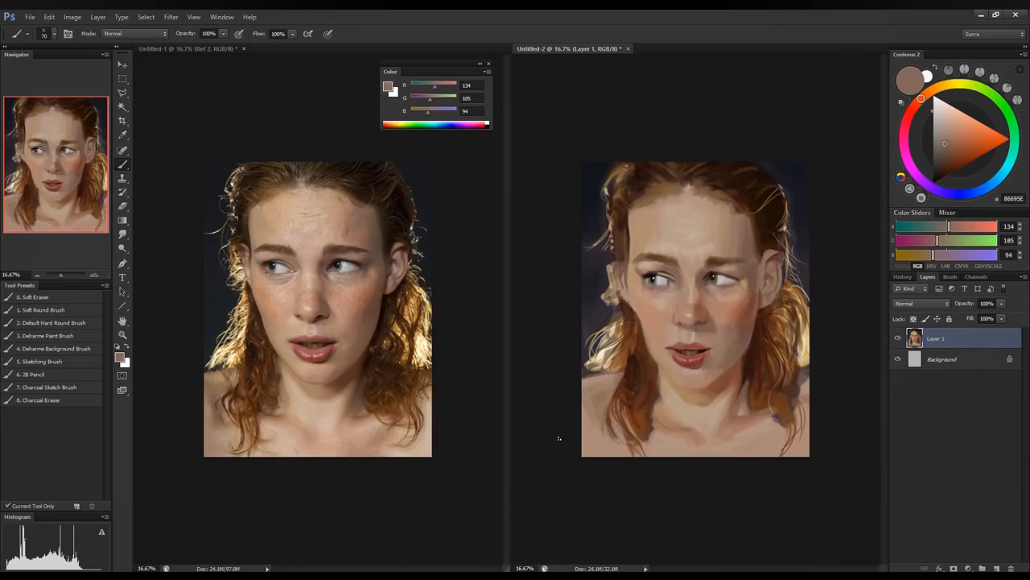
{"action": "left_click", "coordinate": [697, 284], "text": "alt"}
{"action": "left_click", "coordinate": [694, 297], "text": "alt"}
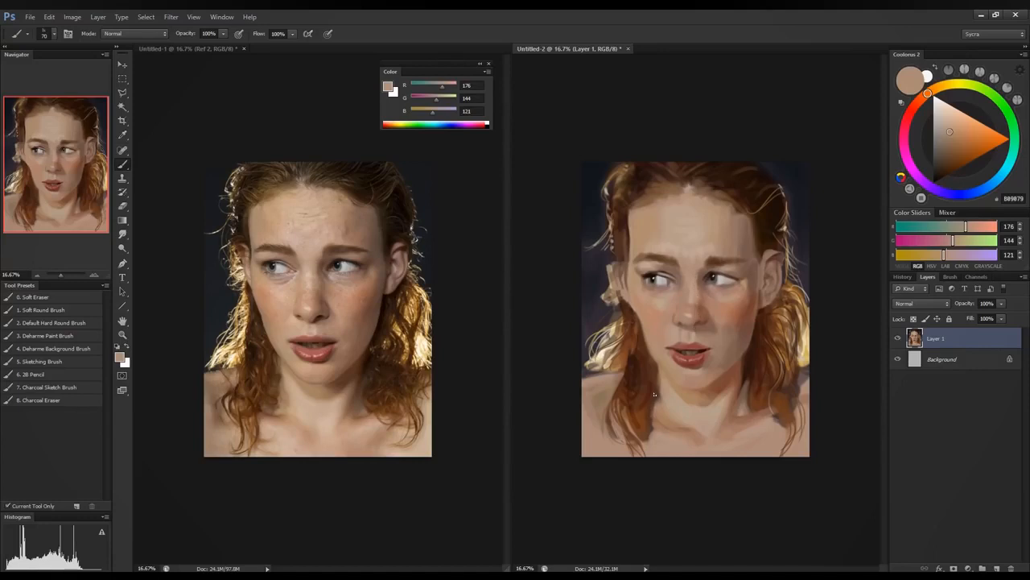
Step: Flip both the painting and the reference photo horizontally
{"action": "key", "text": "ctrl+shift+h"}
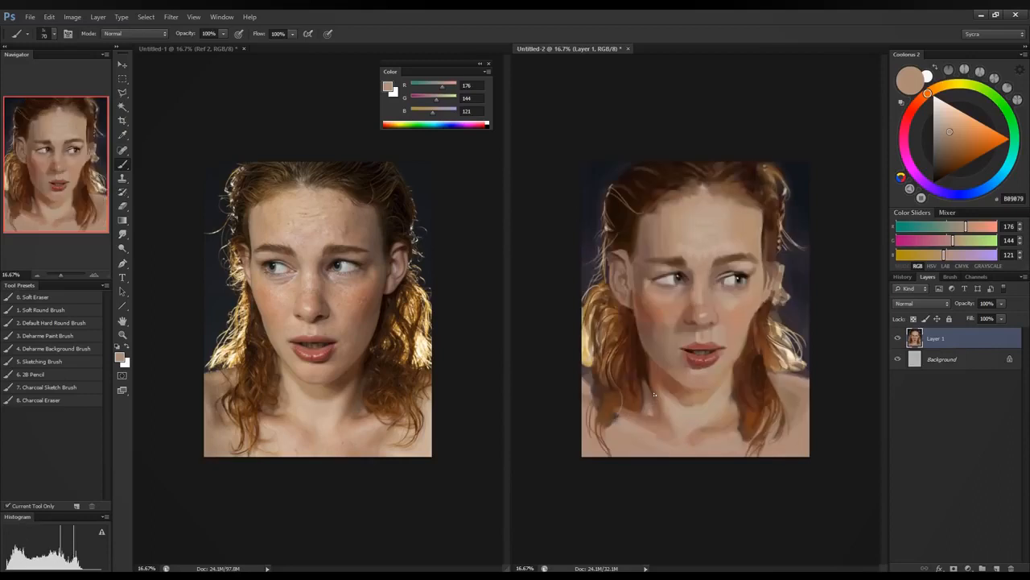
{"action": "left_click", "coordinate": [210, 48]}
{"action": "key", "text": "ctrl+shift+h"}
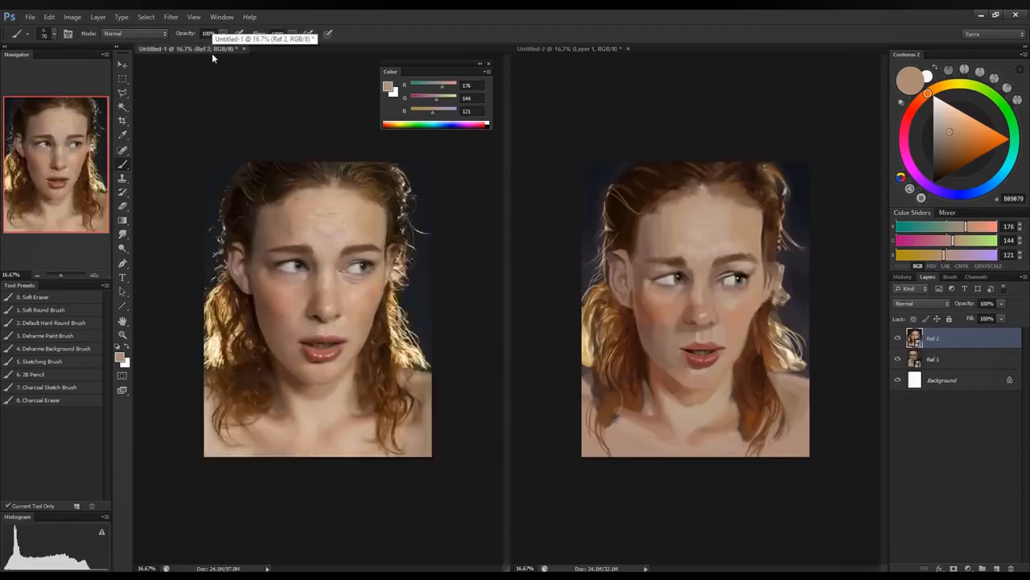
Step: Blend the hairline, forehead and left temple of the flipped portrait with sampled skin tones
{"action": "left_click", "coordinate": [722, 198], "text": "alt"}
{"action": "left_click", "coordinate": [725, 193], "text": "alt"}
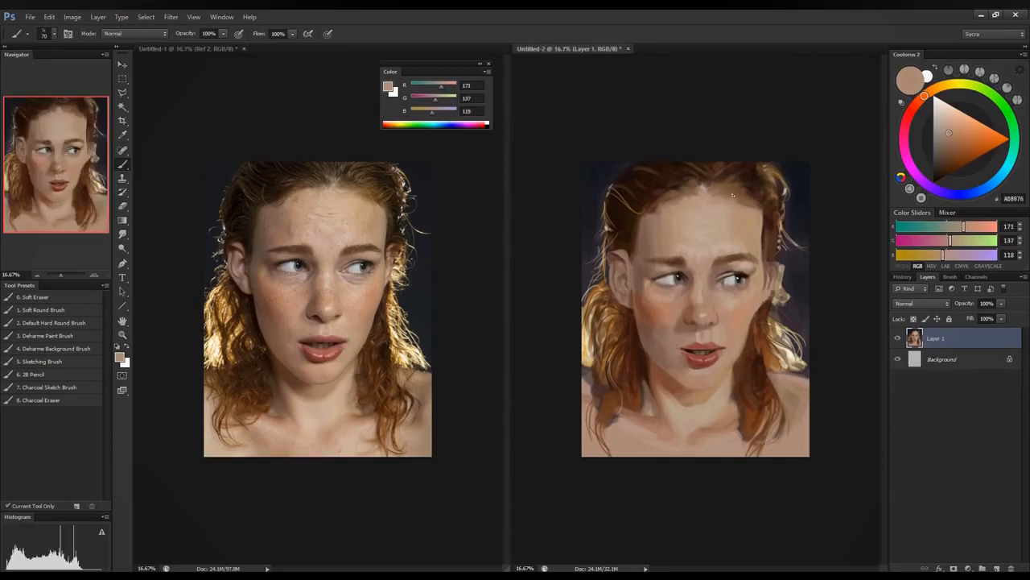
{"action": "left_click", "coordinate": [733, 233], "text": "alt"}
{"action": "left_click", "coordinate": [691, 241], "text": "alt"}
{"action": "left_click", "coordinate": [690, 244], "text": "alt"}
{"action": "left_click", "coordinate": [651, 242], "text": "alt"}
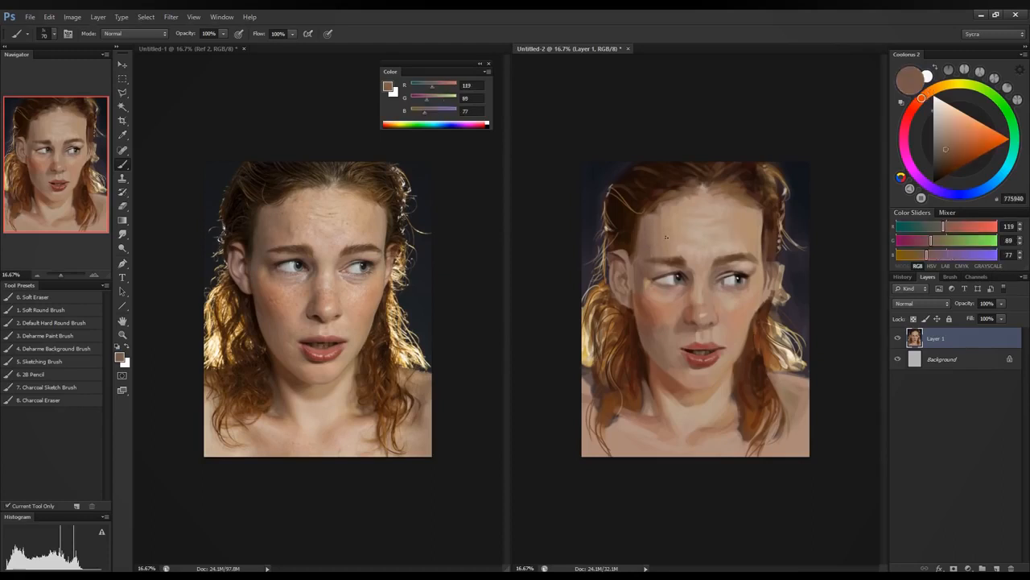
{"action": "left_click", "coordinate": [665, 235], "text": "alt"}
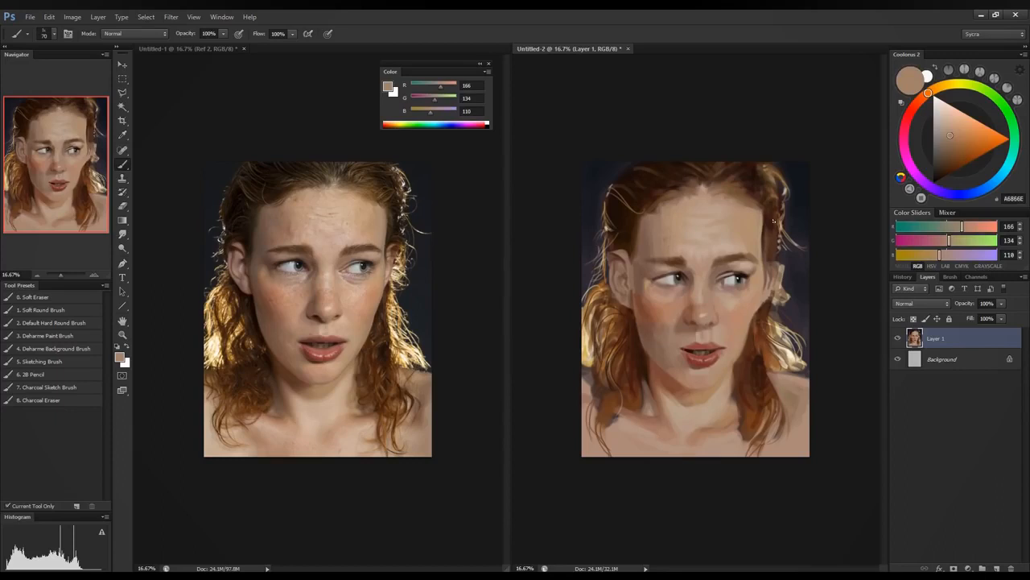
Step: Blend sampled reddish-brown skin tones into the left cheek of the painting, enlarging the brush to 125
{"action": "left_click", "coordinate": [665, 312], "text": "alt"}
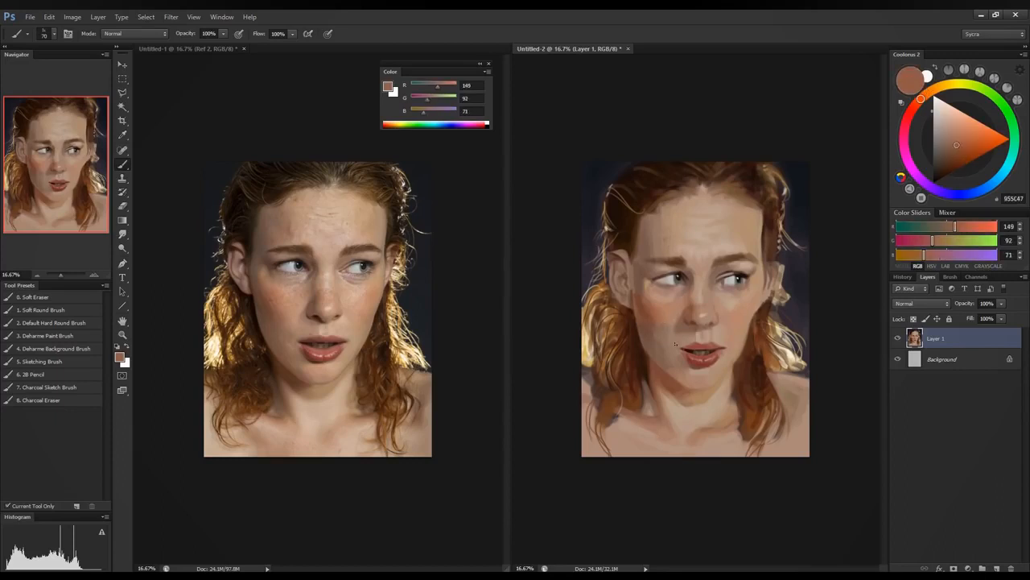
{"action": "key", "text": "bracketright"}
{"action": "key", "text": "bracketright"}
{"action": "key", "text": "bracketright"}
{"action": "left_click", "coordinate": [656, 307], "text": "alt"}
{"action": "left_click", "coordinate": [654, 308], "text": "alt"}
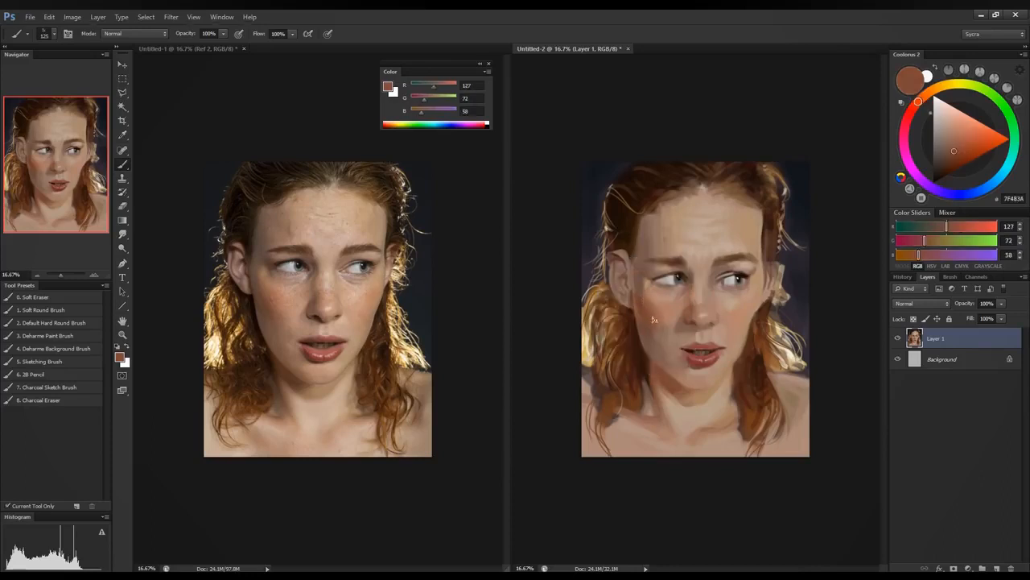
{"action": "left_click", "coordinate": [657, 316], "text": "alt"}
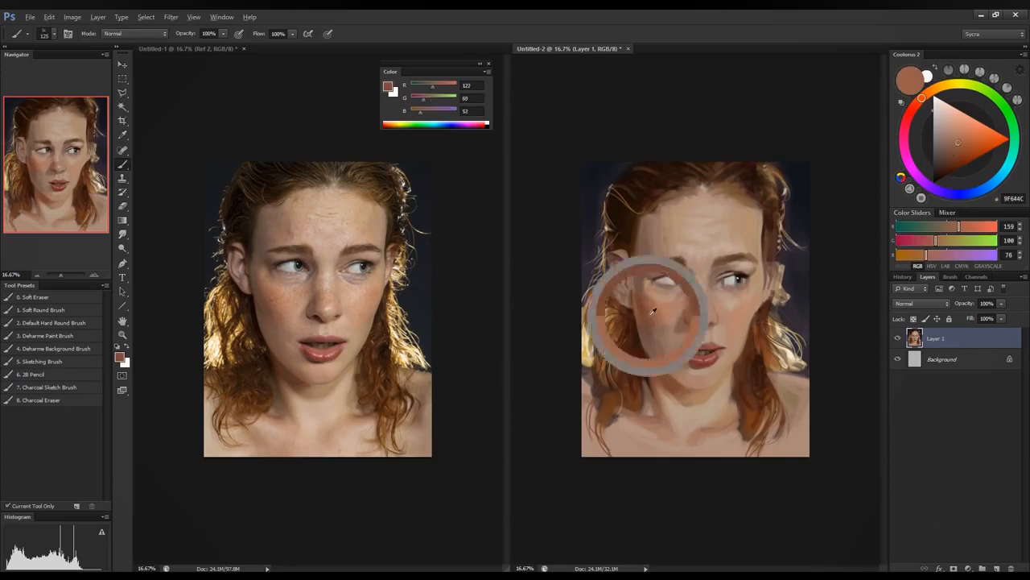
{"action": "left_click", "coordinate": [648, 294], "text": "alt"}
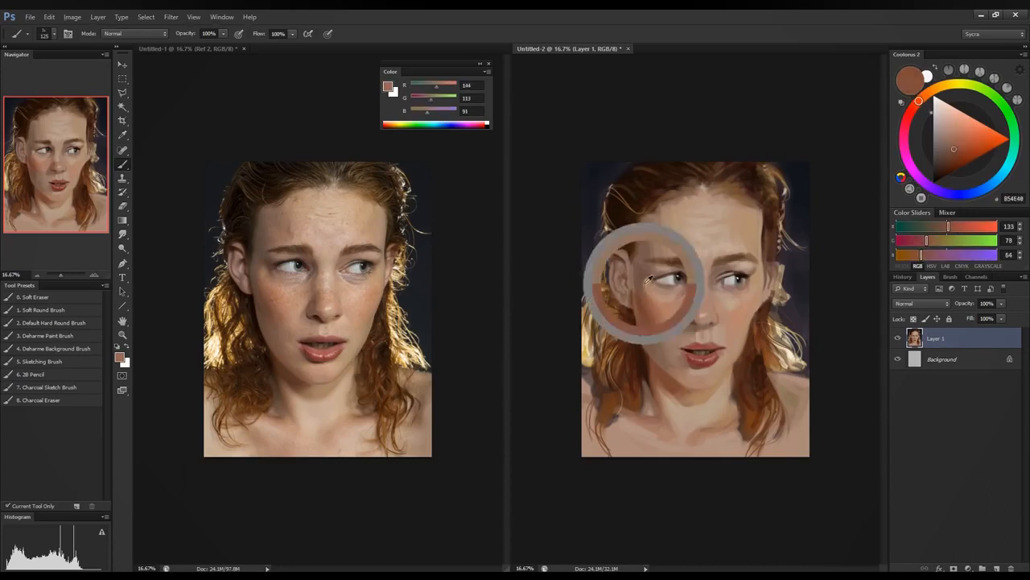
Step: Refine the left cheek and the area under the eye with a smaller brush, using sampled and slightly adjusted reddish tones
{"action": "key", "text": "bracketleft"}
{"action": "key", "text": "bracketleft"}
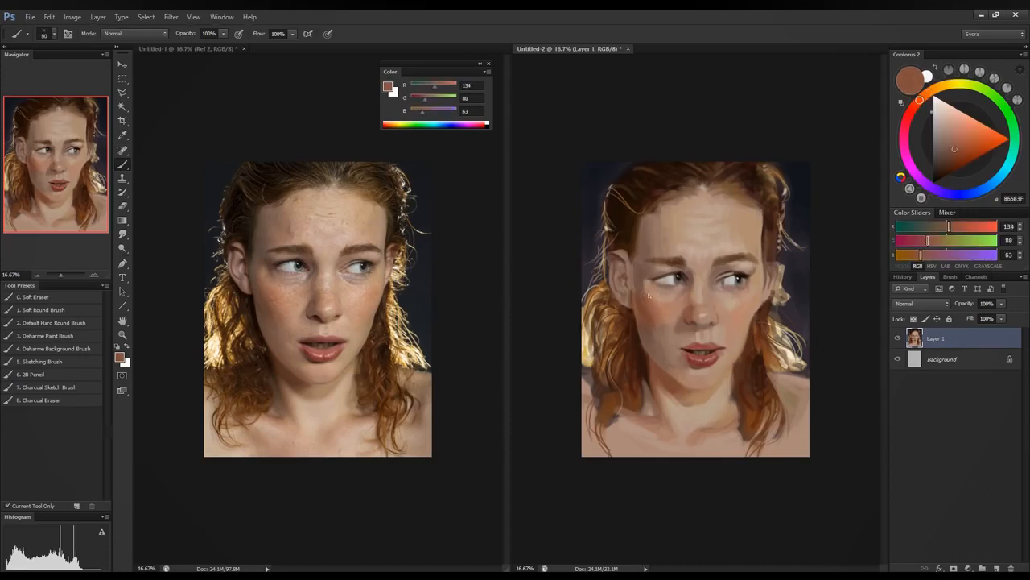
{"action": "left_click", "coordinate": [648, 283], "text": "alt"}
{"action": "left_click", "coordinate": [651, 282], "text": "alt"}
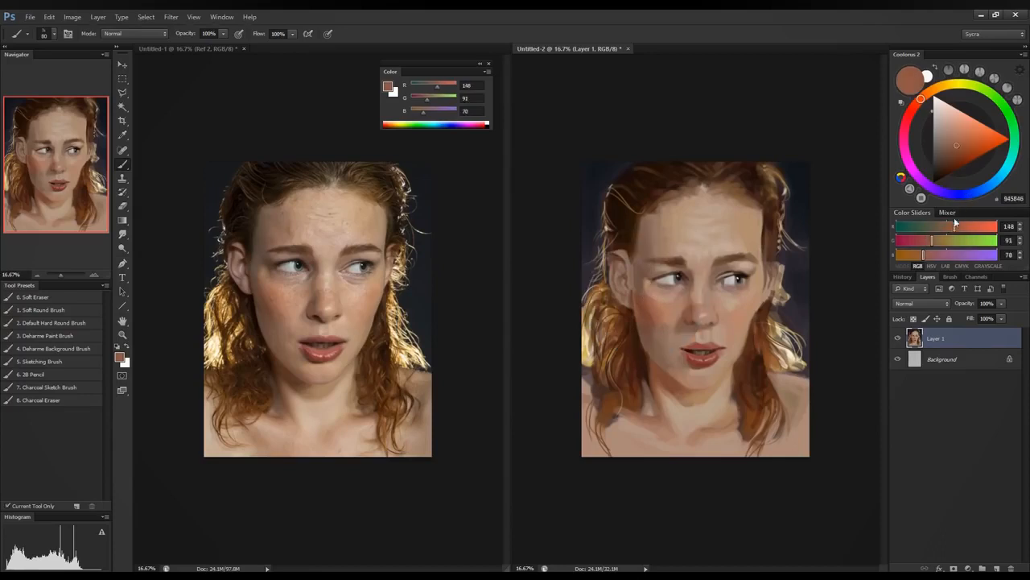
{"action": "left_click_drag", "start_coordinate": [933, 245], "coordinate": [922, 254]}
{"action": "left_click_drag", "start_coordinate": [934, 245], "coordinate": [934, 244]}
{"action": "left_click", "coordinate": [649, 298], "text": "alt"}
{"action": "left_click", "coordinate": [647, 302], "text": "alt"}
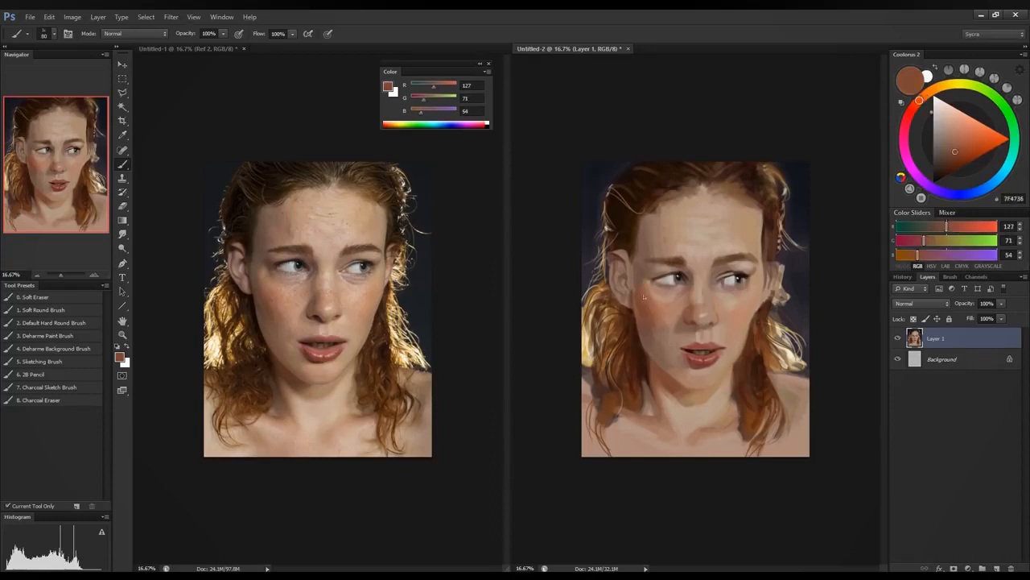
{"action": "left_click", "coordinate": [641, 316], "text": "alt"}
{"action": "left_click", "coordinate": [646, 289], "text": "alt"}
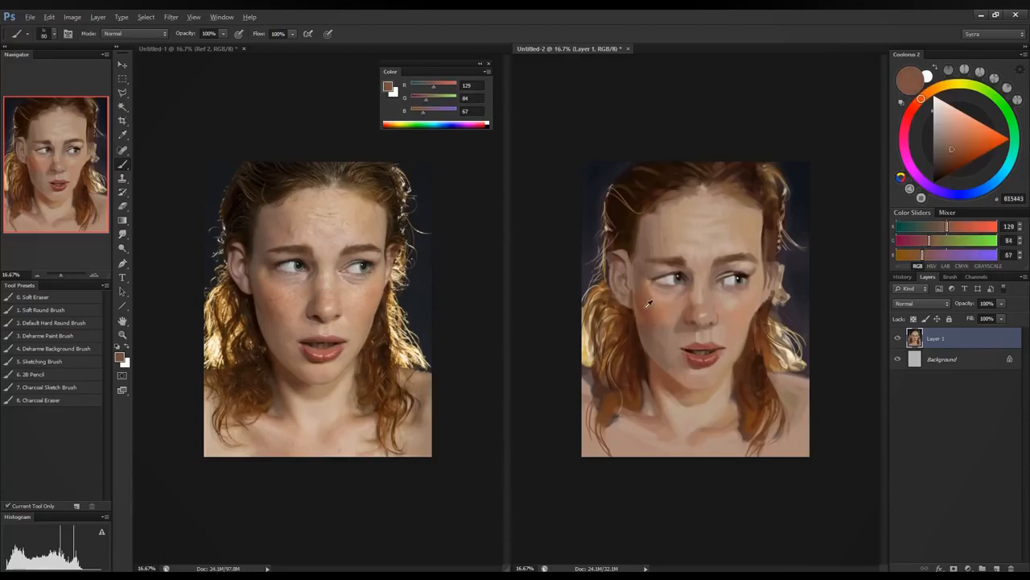
{"action": "left_click", "coordinate": [650, 322], "text": "alt"}
Step: Deepen the lips and the mouth line with a size 50 brush, using a dark red of RGB 102, 31, 41 and sampled near-black brown
{"action": "left_click", "coordinate": [701, 355], "text": "alt"}
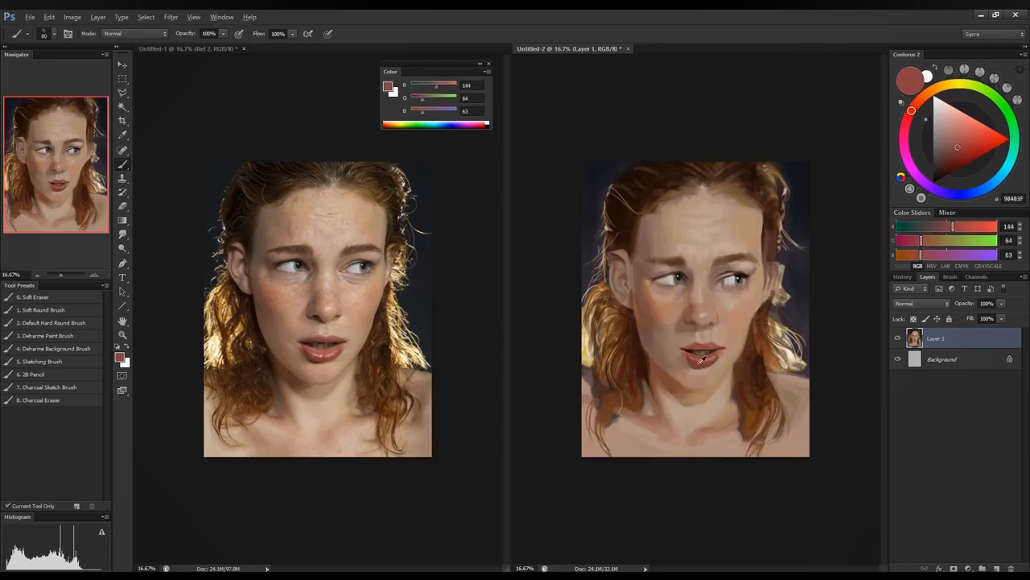
{"action": "left_click", "coordinate": [689, 360], "text": "alt"}
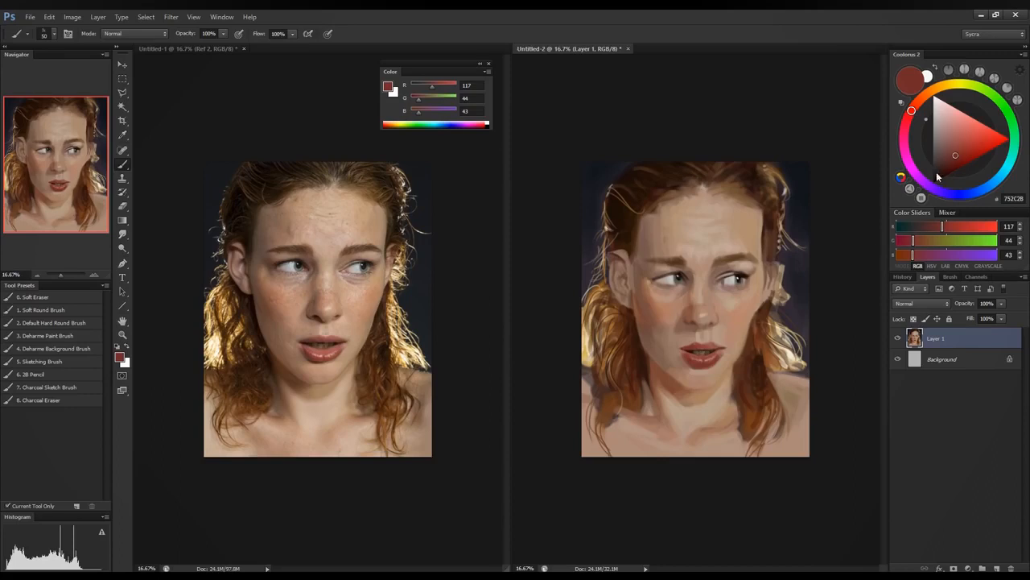
{"action": "left_click_drag", "start_coordinate": [910, 244], "coordinate": [909, 244]}
{"action": "left_click_drag", "start_coordinate": [912, 255], "coordinate": [936, 227]}
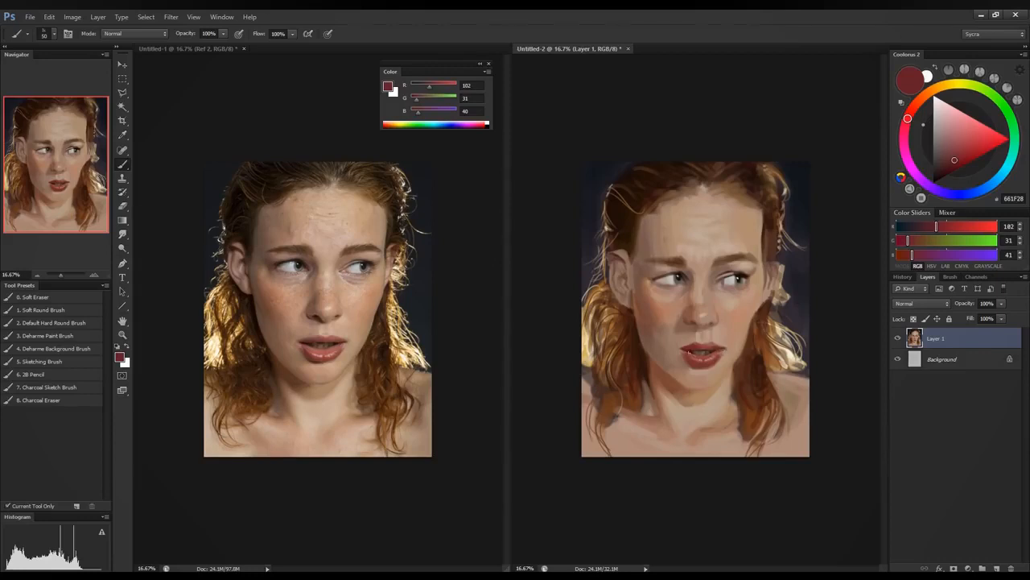
{"action": "left_click", "coordinate": [694, 351], "text": "alt"}
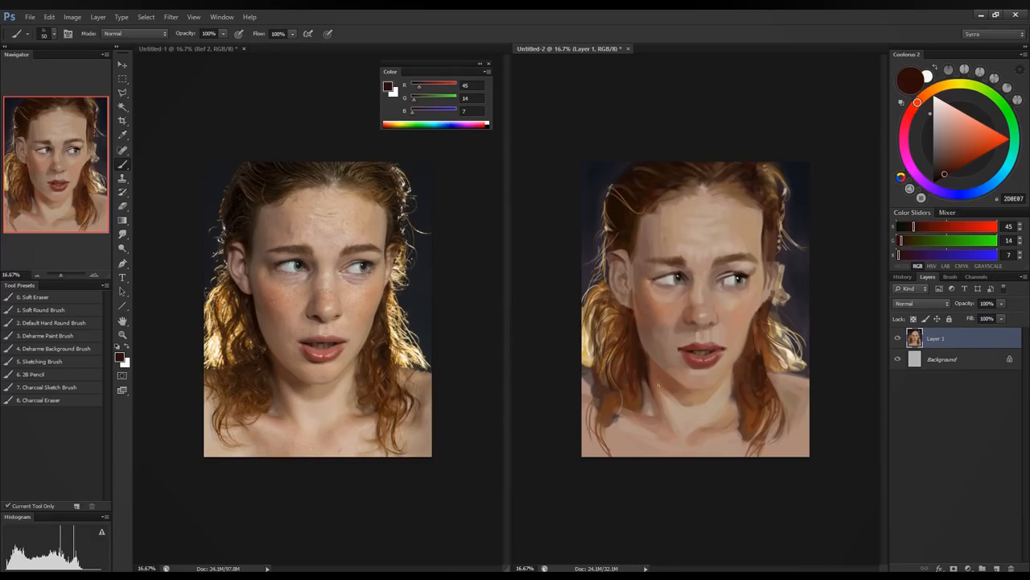
{"action": "left_click", "coordinate": [691, 349], "text": "alt"}
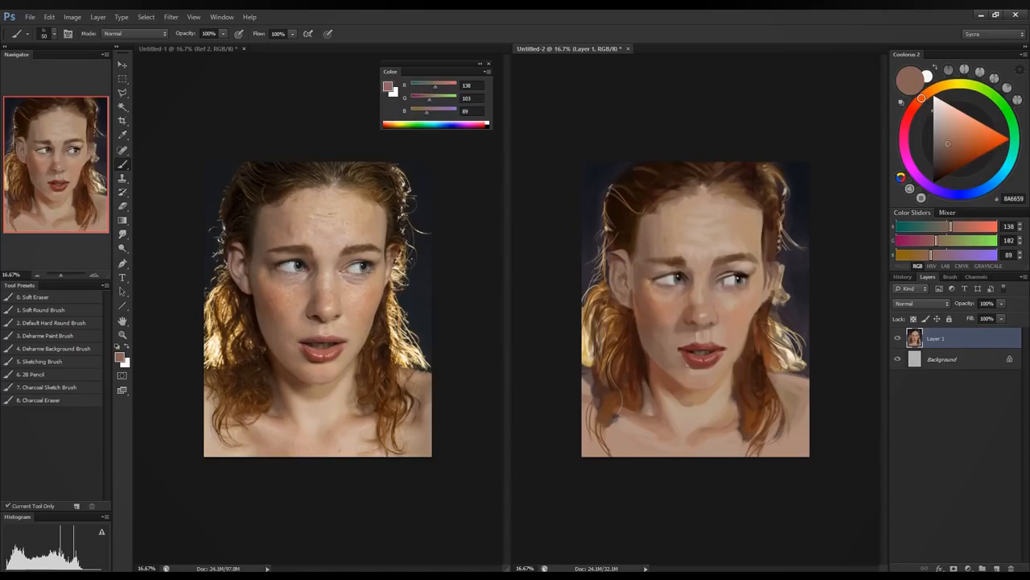
Step: Model the lips with a muted pink of about RGB 155, 99, 98 and sampled mid reds, reshaping the lower lip's bottom edge
{"action": "left_click", "coordinate": [683, 351], "text": "alt"}
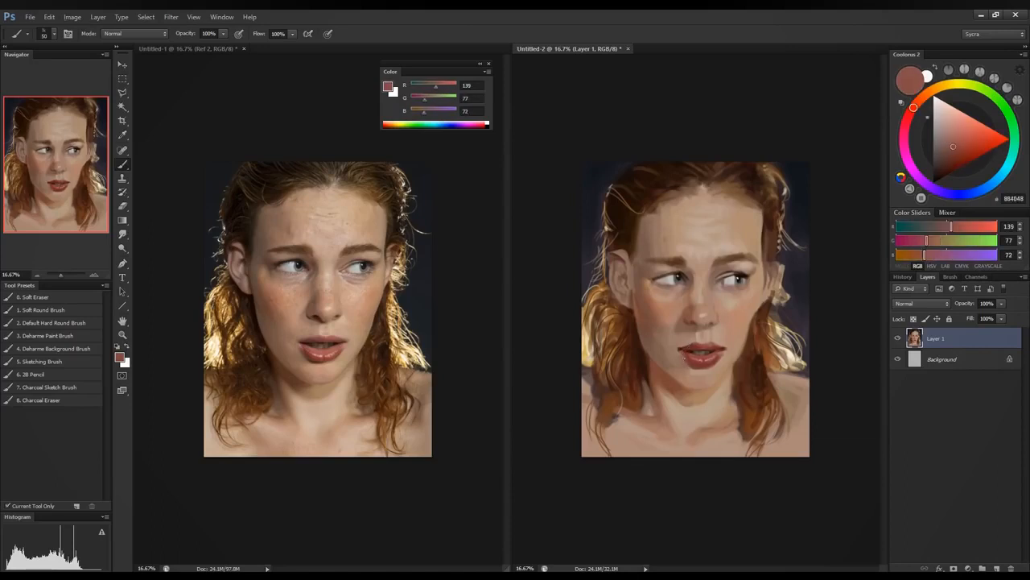
{"action": "key", "text": "alt"}
{"action": "left_click_drag", "start_coordinate": [952, 226], "coordinate": [936, 240]}
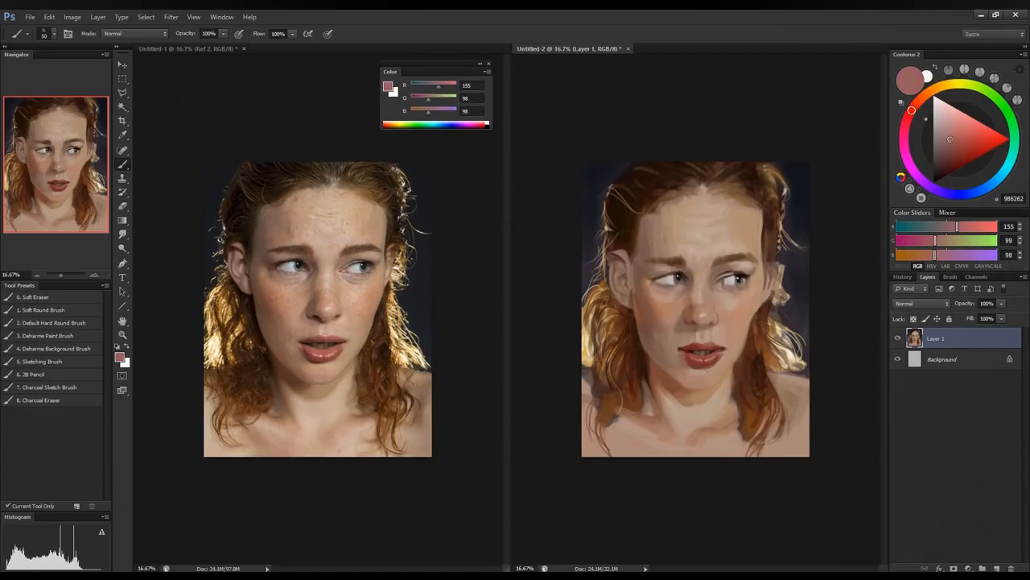
{"action": "left_click", "coordinate": [706, 357], "text": "alt"}
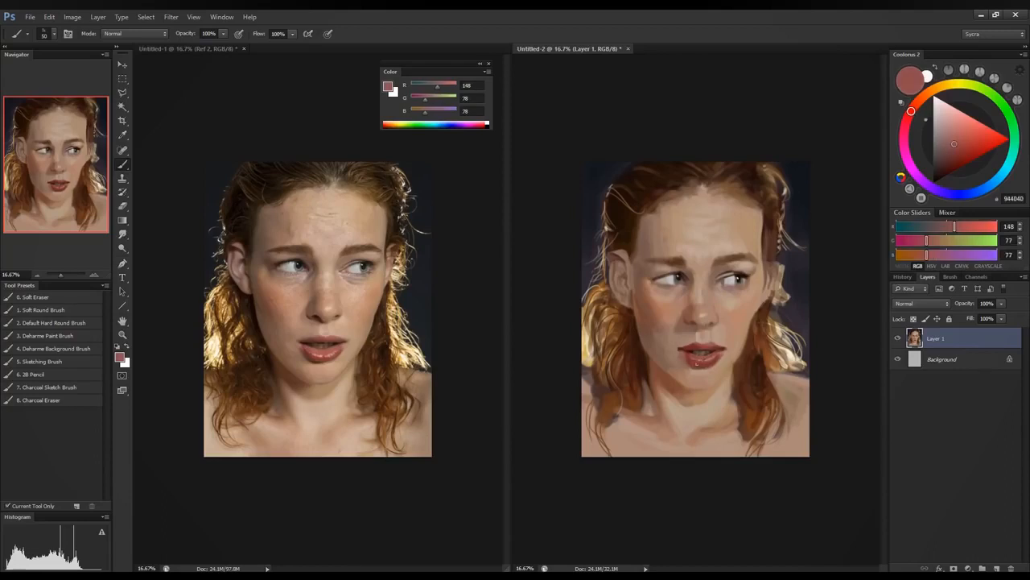
{"action": "left_click", "coordinate": [714, 360], "text": "alt"}
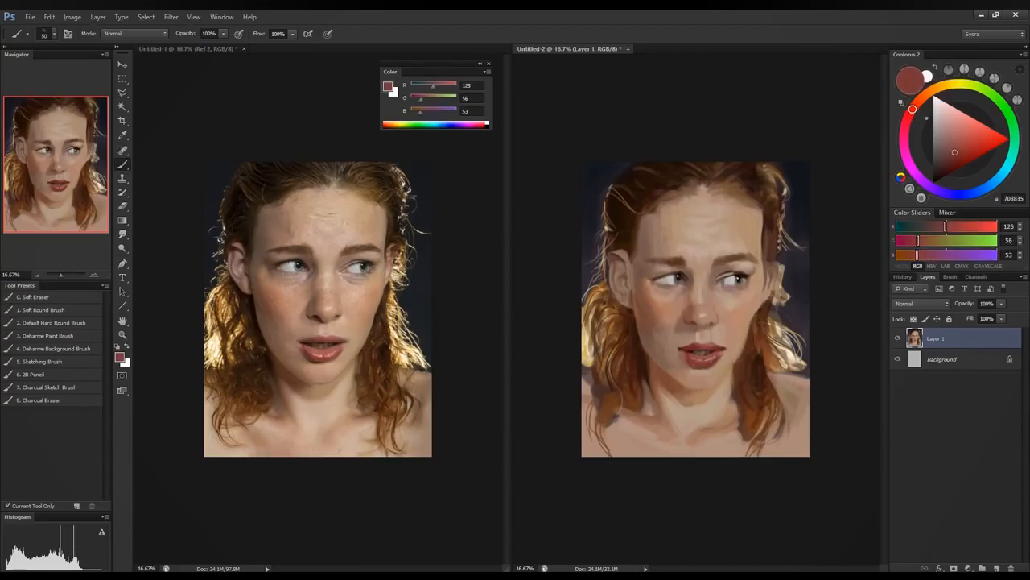
{"action": "left_click_drag", "start_coordinate": [697, 369], "coordinate": [709, 369]}
{"action": "left_click", "coordinate": [706, 359], "text": "alt"}
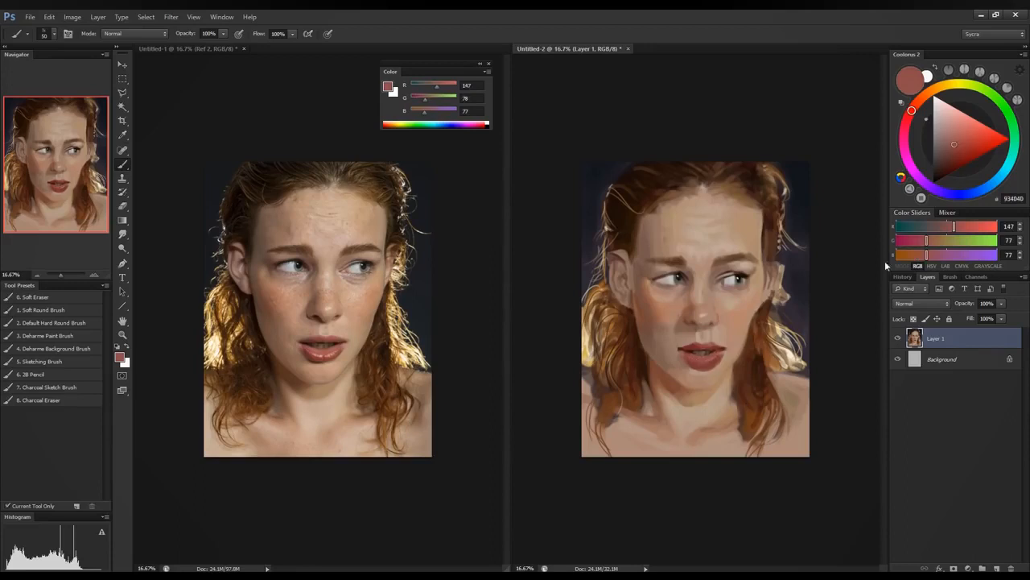
Step: Add small pale pink highlights of RGB 186, 176, 178 to the lower lip with a size 35 brush
{"action": "left_click", "coordinate": [971, 228]}
{"action": "left_click", "coordinate": [967, 245]}
{"action": "left_click", "coordinate": [969, 254]}
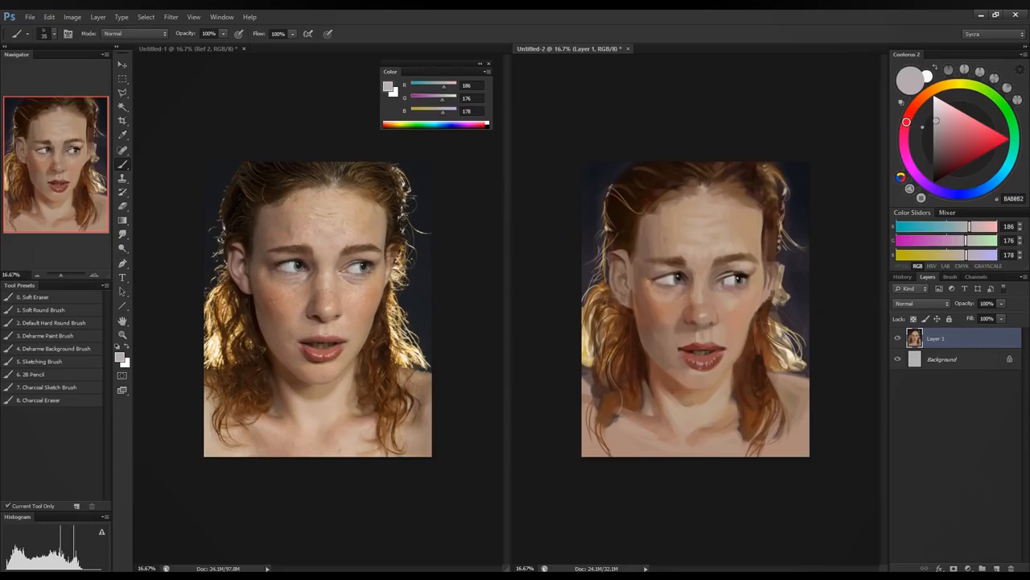
Step: Soften the lower lip with sampled reds and darken its bottom edge with dark brown sampled from the hair
{"action": "left_click", "coordinate": [700, 360], "text": "alt"}
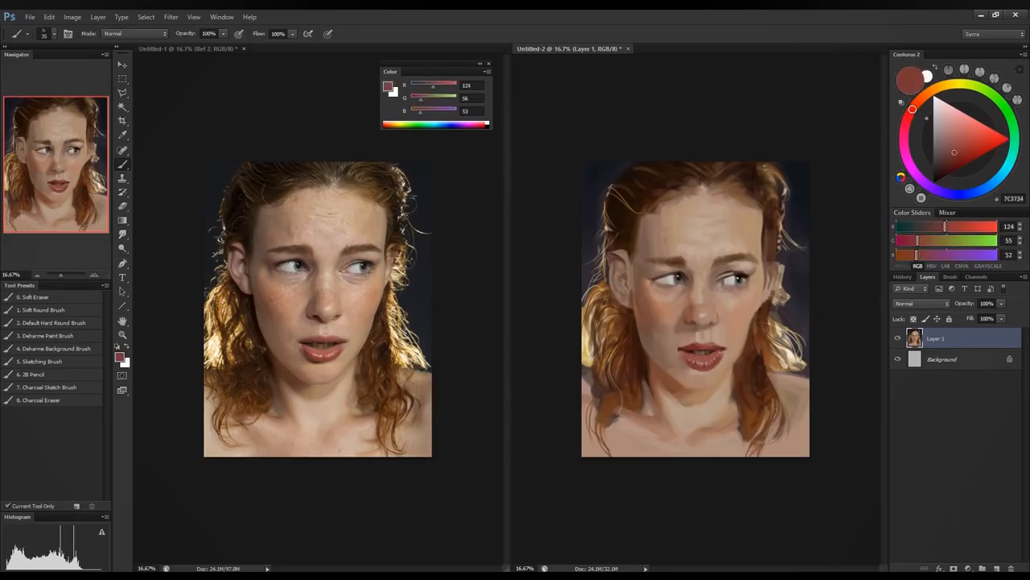
{"action": "left_click", "coordinate": [709, 360], "text": "alt"}
{"action": "left_click", "coordinate": [762, 363], "text": "alt"}
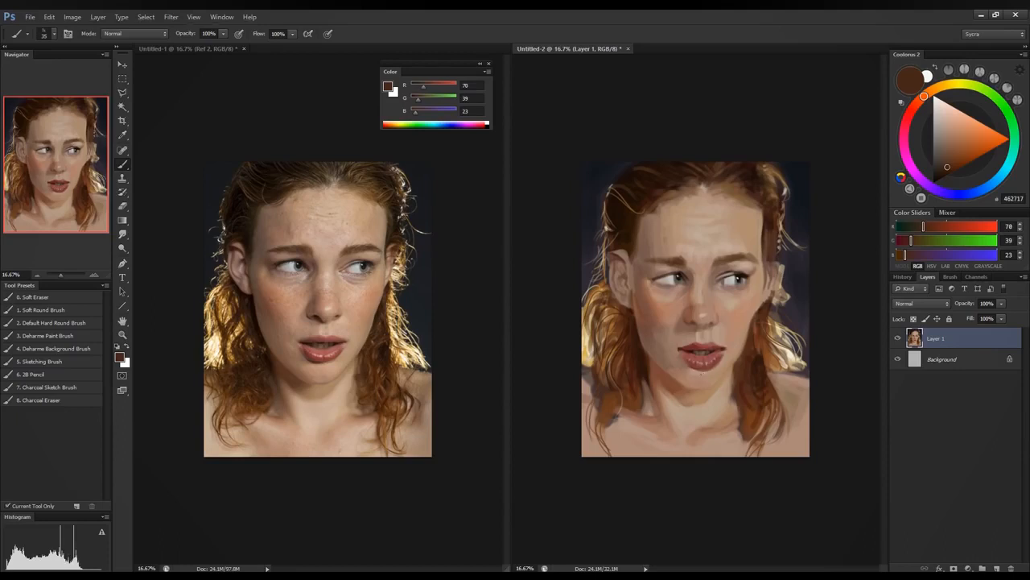
{"action": "left_click_drag", "start_coordinate": [690, 369], "coordinate": [704, 372]}
Step: Paint light tan skin tones along the outer edges of the right cheek and the right side of the forehead
{"action": "left_click", "coordinate": [748, 335], "text": "alt"}
{"action": "left_click", "coordinate": [752, 321], "text": "alt"}
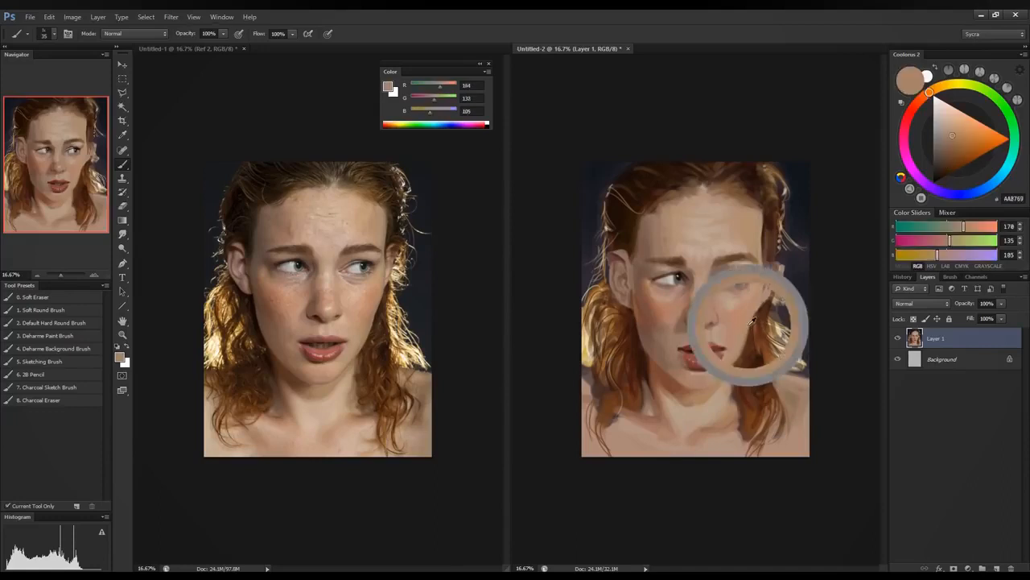
{"action": "left_click_drag", "start_coordinate": [752, 316], "coordinate": [749, 331]}
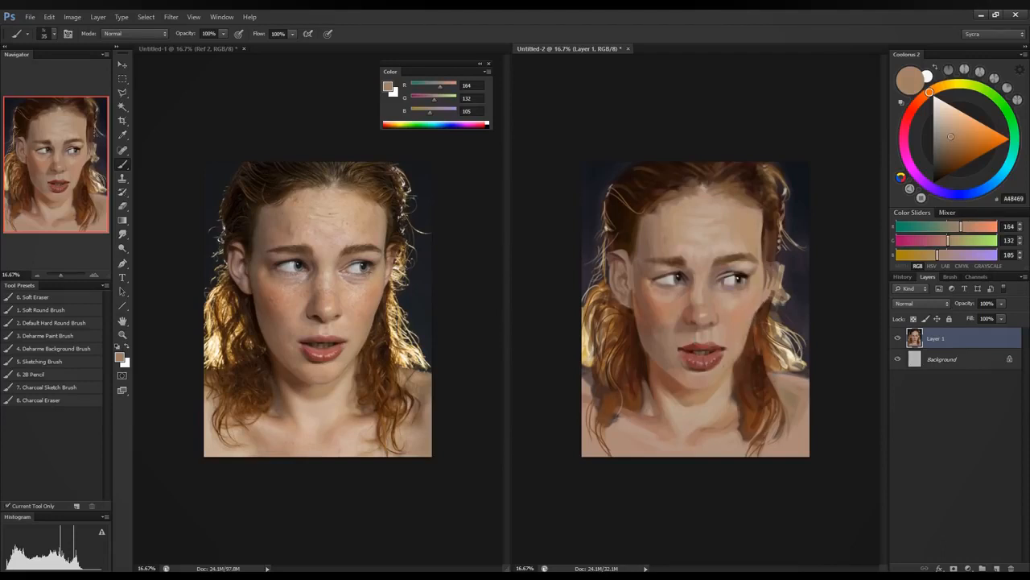
{"action": "left_click_drag", "start_coordinate": [763, 215], "coordinate": [763, 236]}
Step: Define the right jawline and chin edge with sampled dark brown and light skin tones
{"action": "left_click", "coordinate": [739, 351], "text": "alt"}
{"action": "left_click", "coordinate": [740, 361], "text": "alt"}
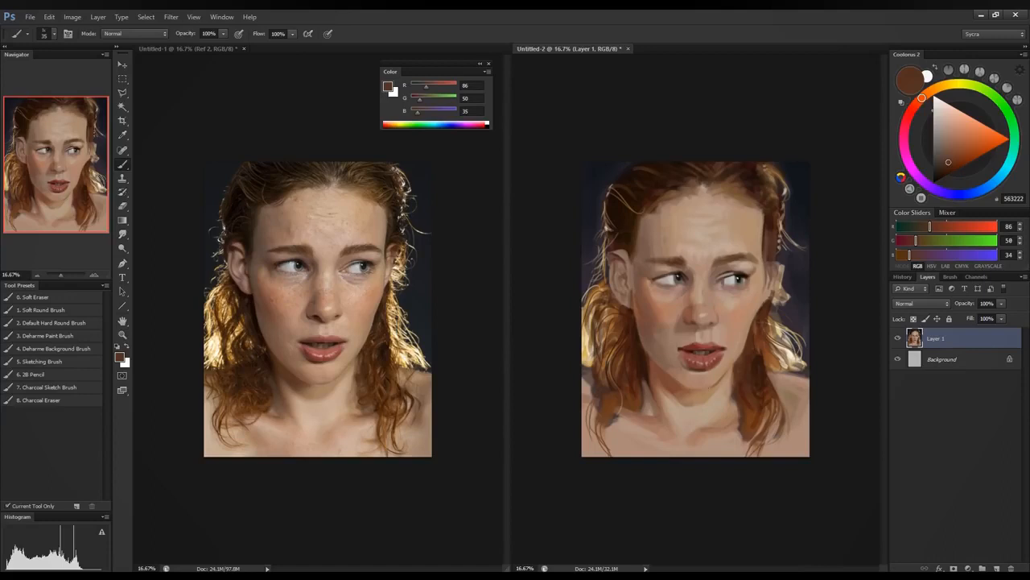
{"action": "left_click", "coordinate": [713, 378], "text": "alt"}
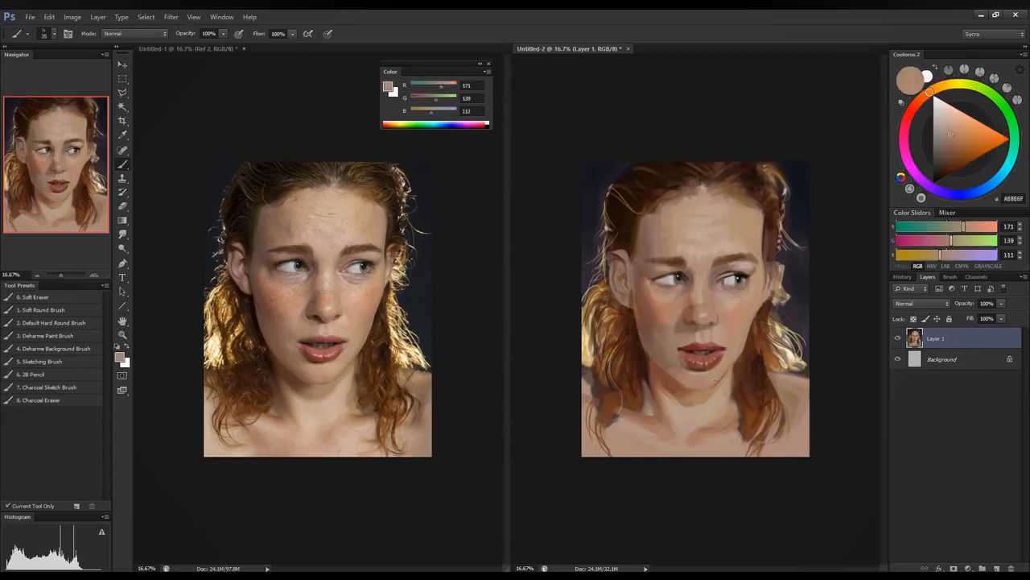
{"action": "left_click", "coordinate": [643, 325], "text": "alt"}
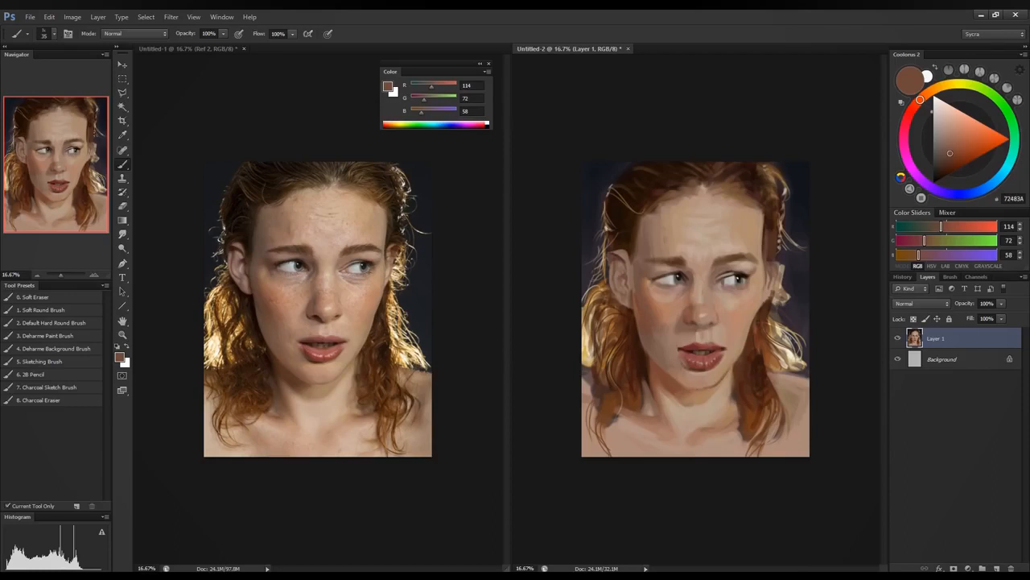
Step: Blend sampled shadow and mid skin tones along the lower jaw and chin with a size 50 brush
{"action": "left_click", "coordinate": [669, 355], "text": "alt"}
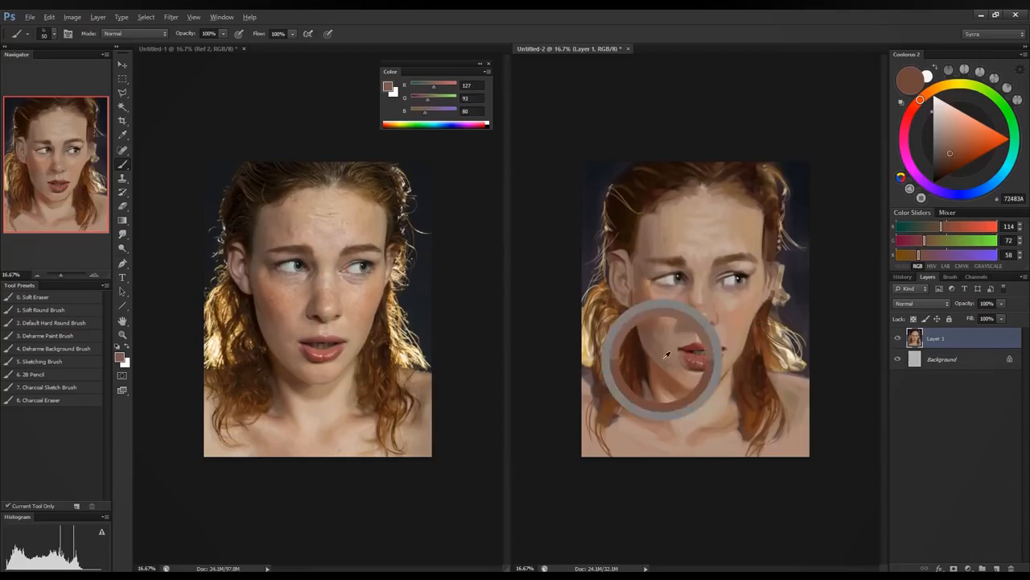
{"action": "left_click", "coordinate": [708, 380], "text": "alt"}
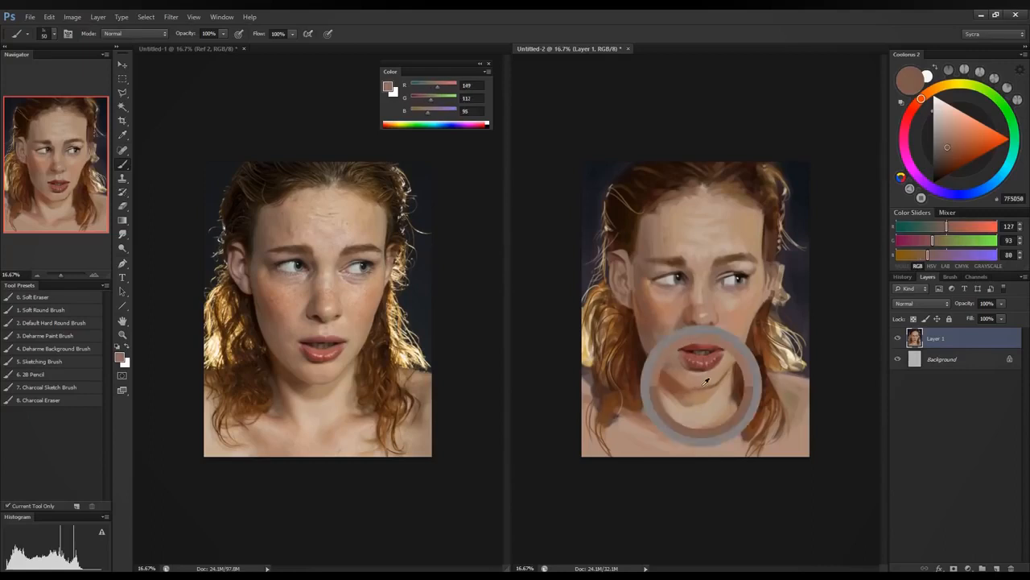
{"action": "left_click", "coordinate": [727, 366], "text": "alt"}
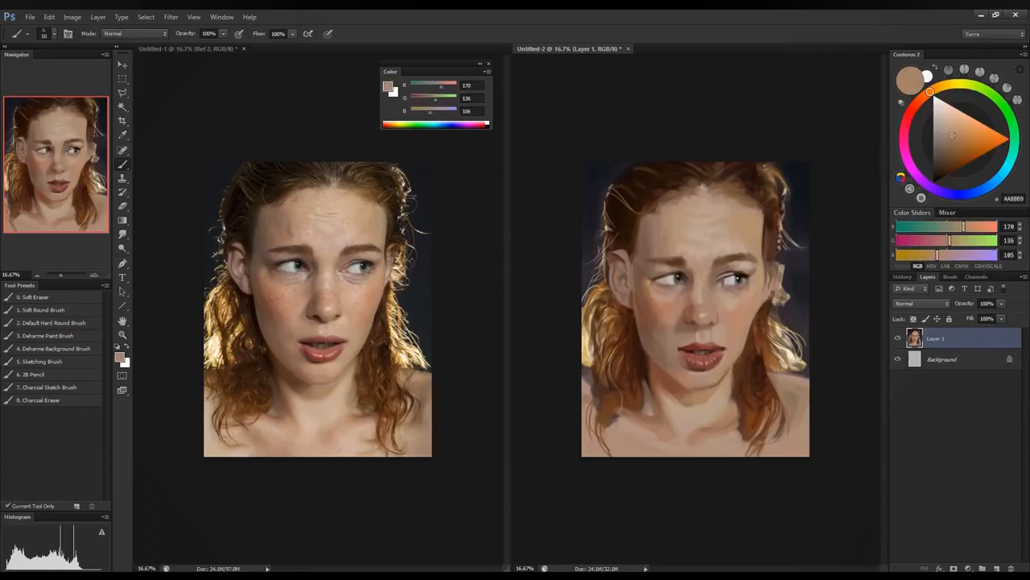
{"action": "left_click", "coordinate": [716, 381], "text": "alt"}
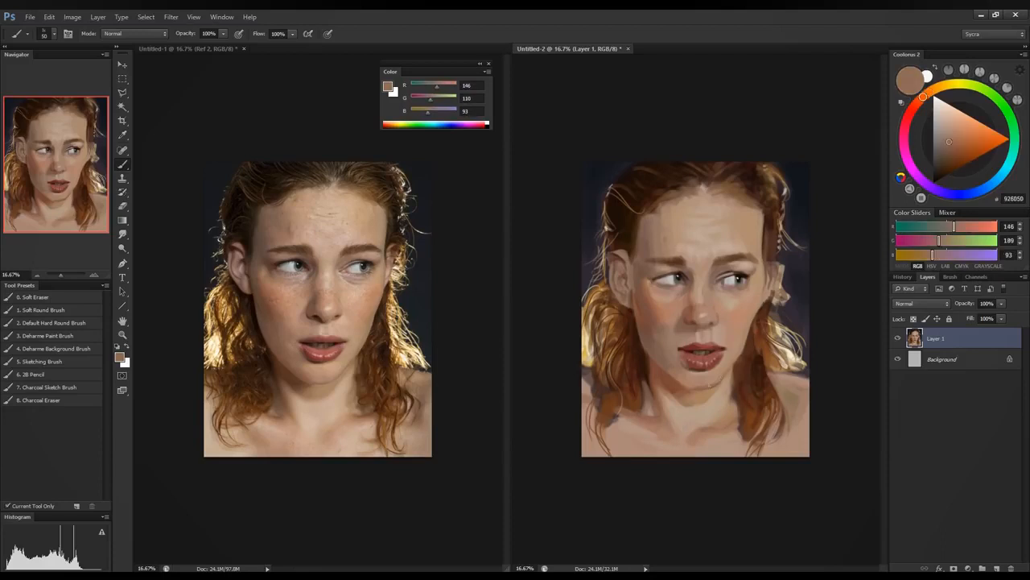
{"action": "left_click", "coordinate": [707, 376], "text": "alt"}
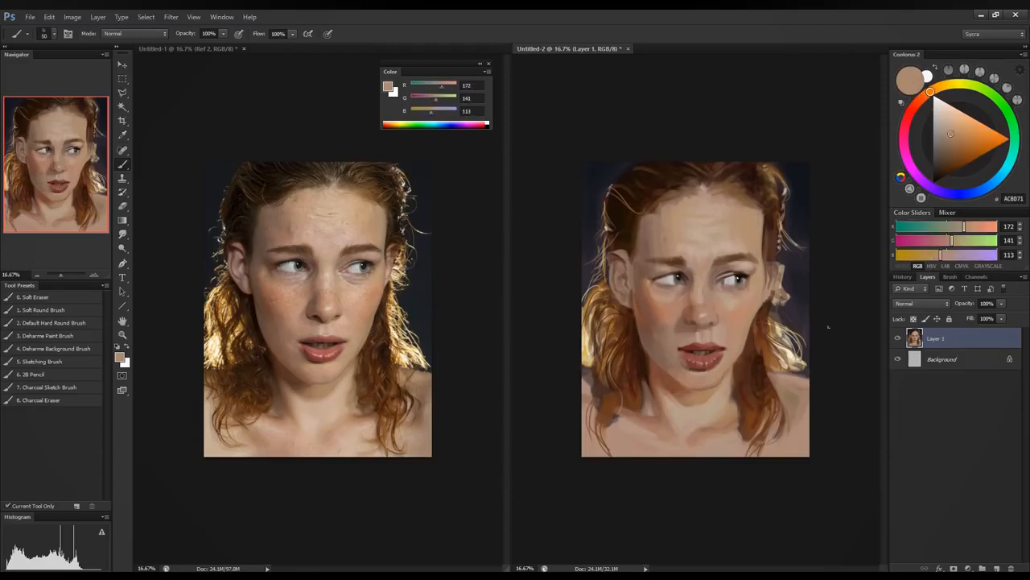
Step: Model the chin below the lower lip with sampled light, mid and warm skin tones
{"action": "left_click", "coordinate": [732, 308], "text": "alt"}
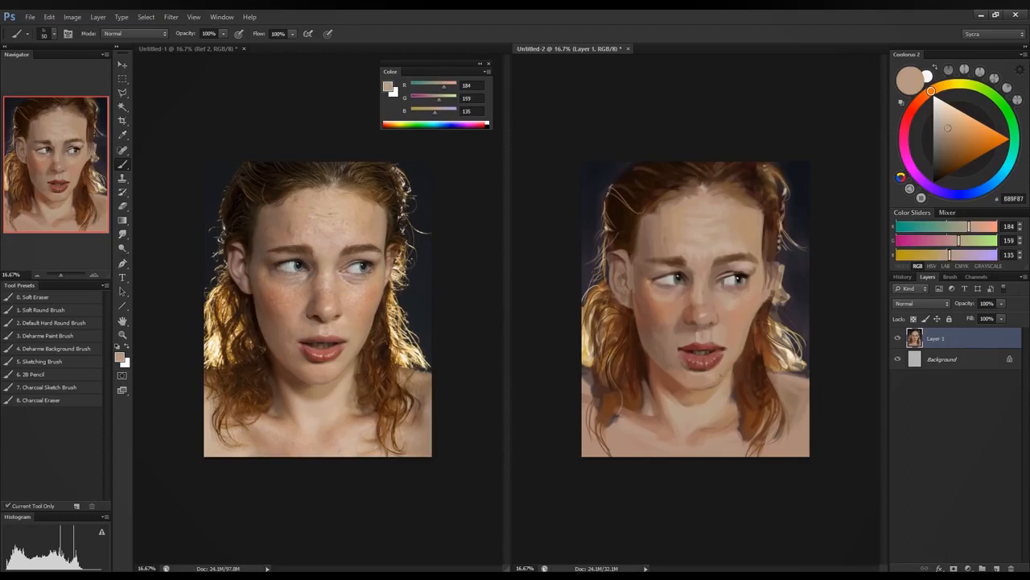
{"action": "left_click", "coordinate": [699, 383], "text": "alt"}
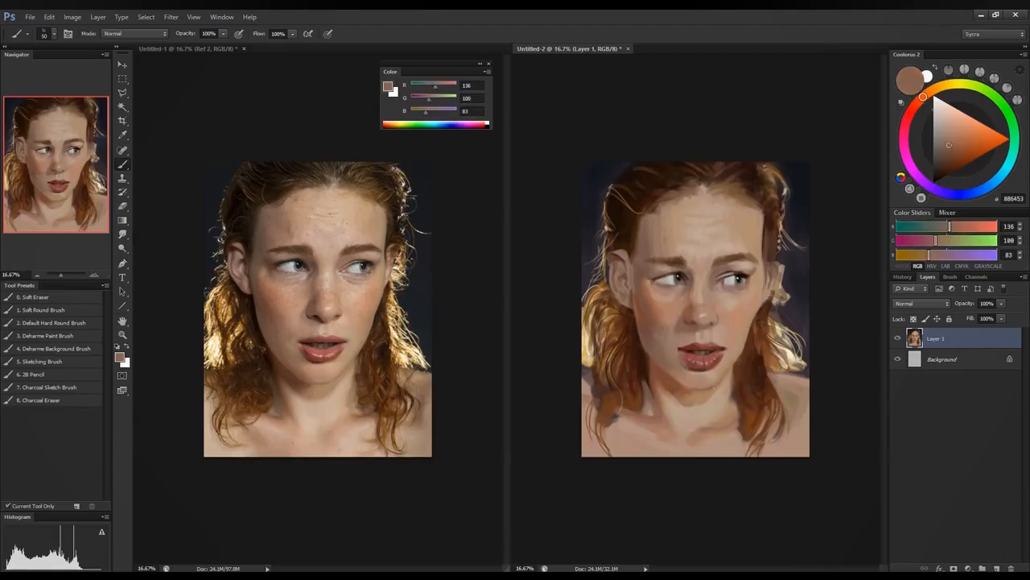
{"action": "left_click", "coordinate": [692, 378], "text": "alt"}
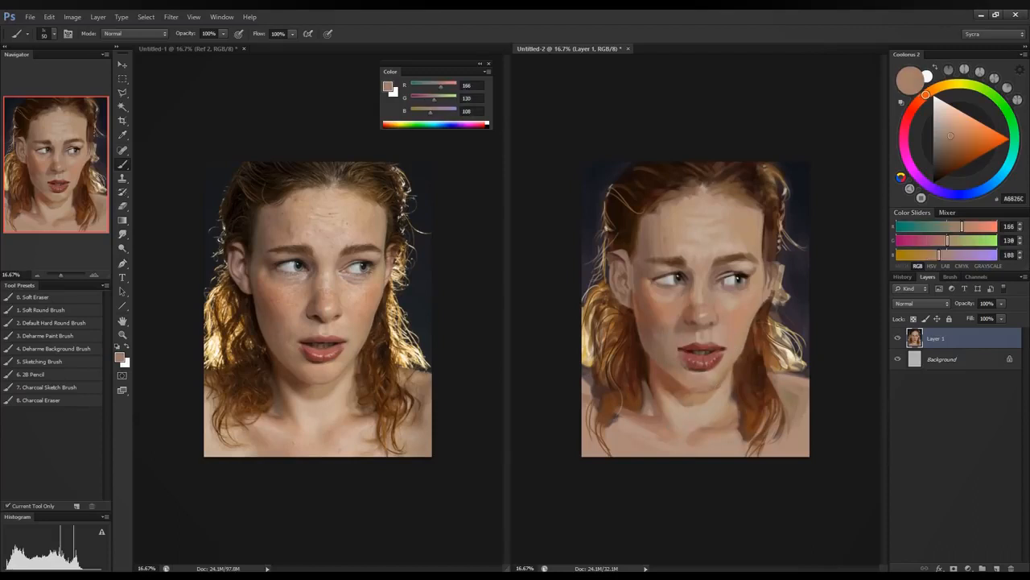
{"action": "left_click", "coordinate": [706, 374], "text": "alt"}
{"action": "left_click", "coordinate": [703, 375], "text": "alt"}
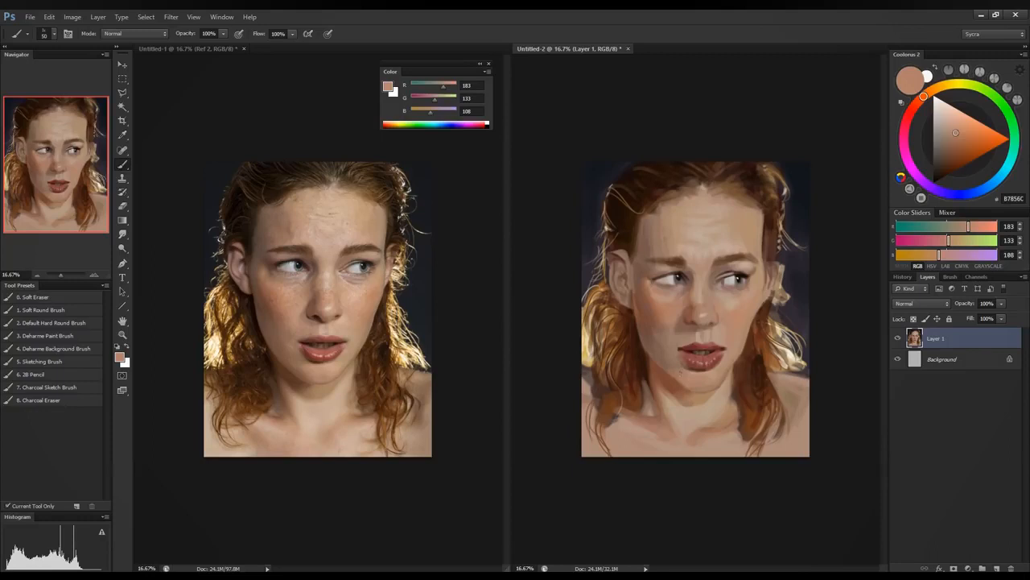
Step: Refine the lower cheek and jawline on the portrait's left side with sampled dark brown and muted skin tones, using a size 50 brush
{"action": "left_click", "coordinate": [676, 362], "text": "alt"}
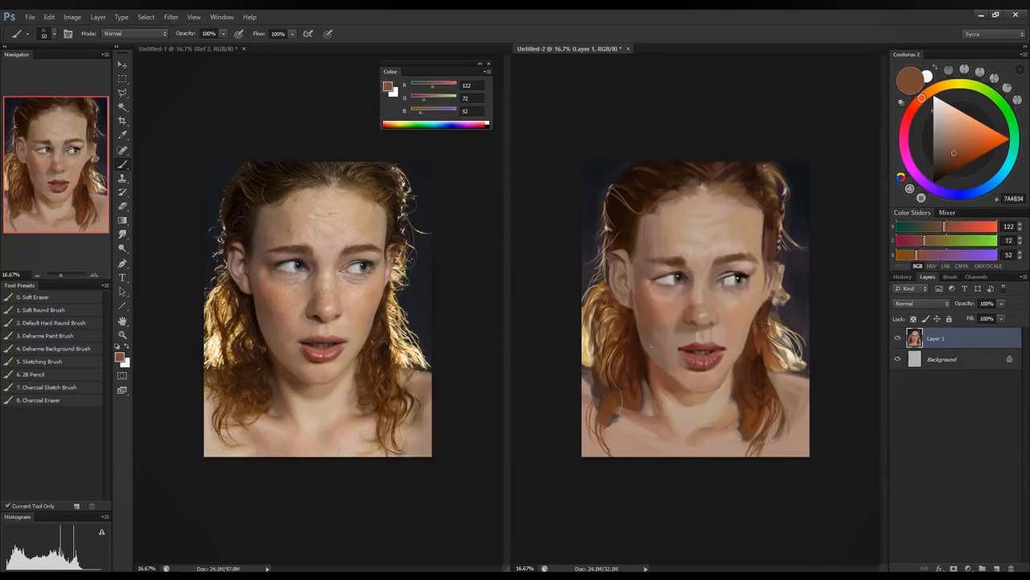
{"action": "left_click", "coordinate": [649, 360], "text": "alt"}
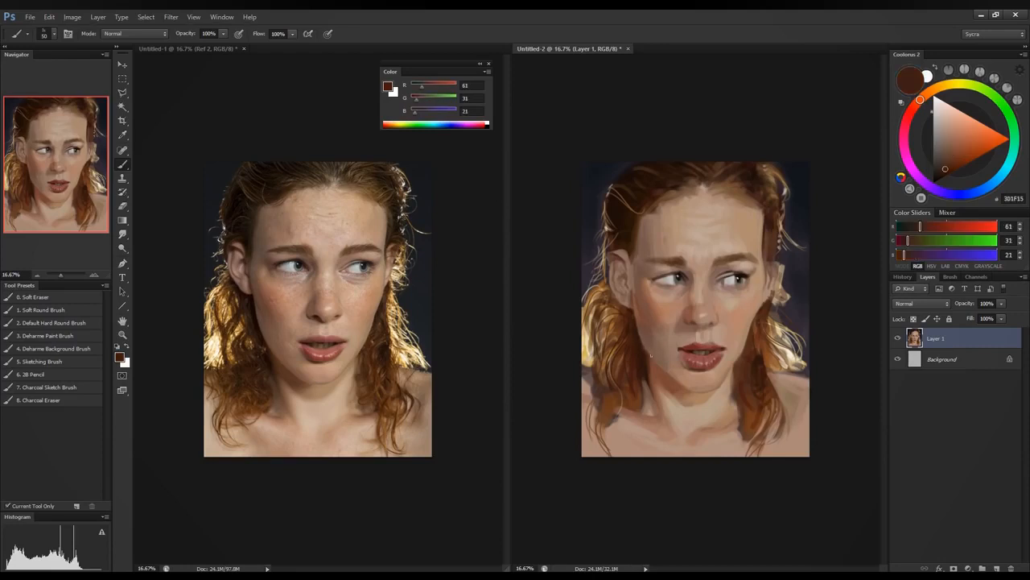
{"action": "left_click", "coordinate": [649, 353], "text": "alt"}
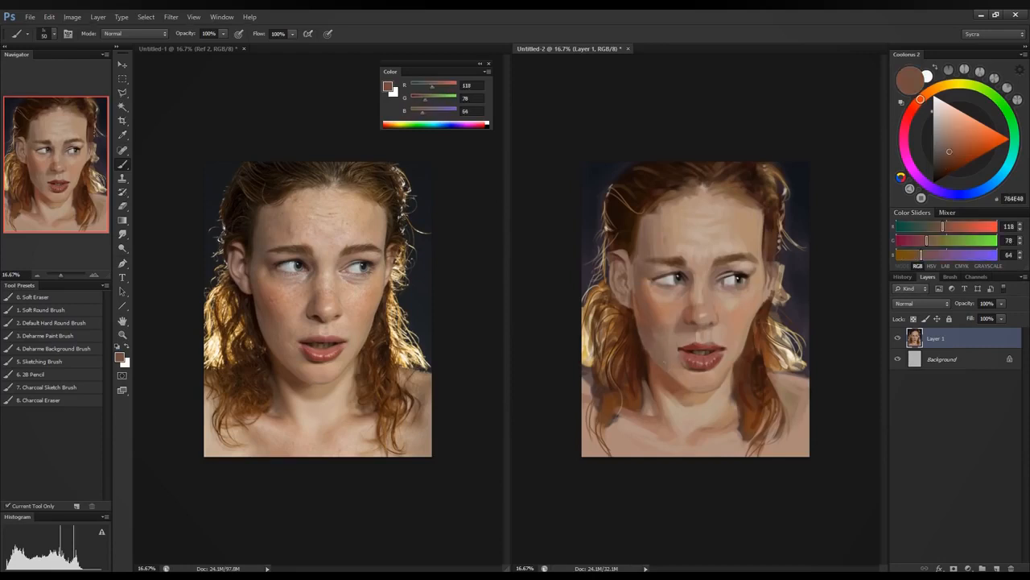
{"action": "left_click", "coordinate": [670, 354], "text": "alt"}
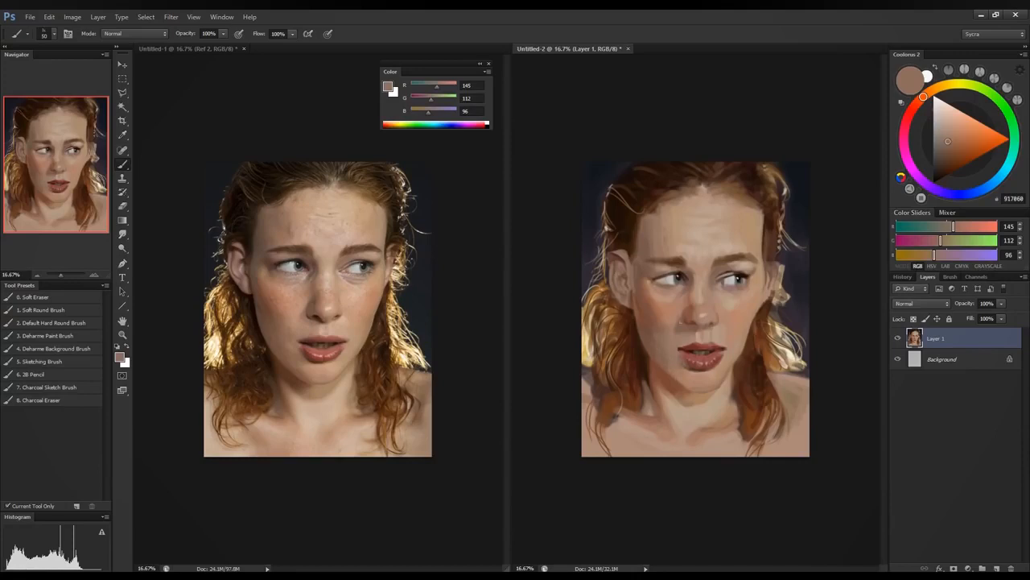
Step: Blend the outer cheek on the portrait's left side with sampled brown and warm skin tones, using a size 70 brush
{"action": "left_click", "coordinate": [660, 332], "text": "alt"}
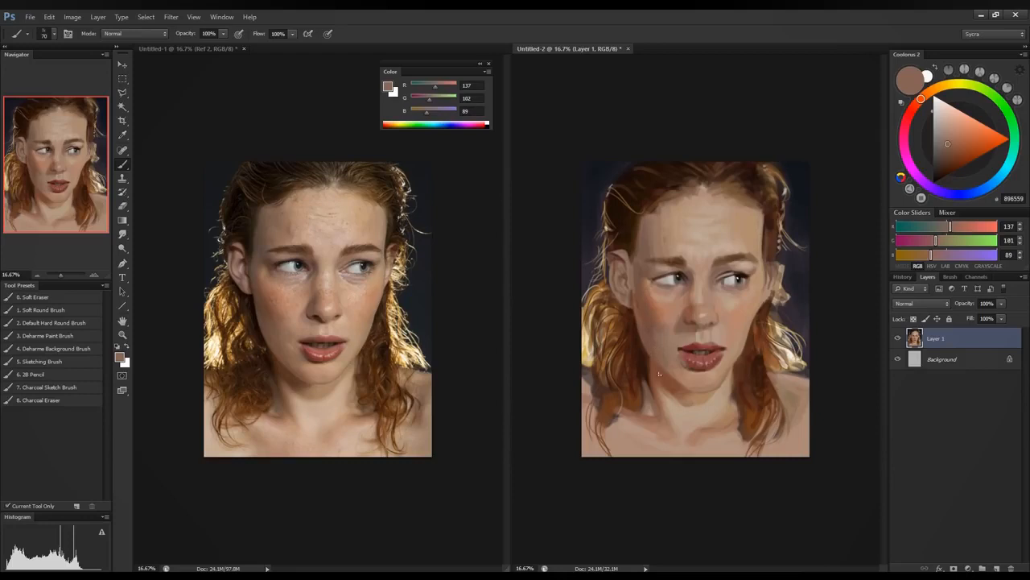
{"action": "left_click", "coordinate": [650, 312], "text": "alt"}
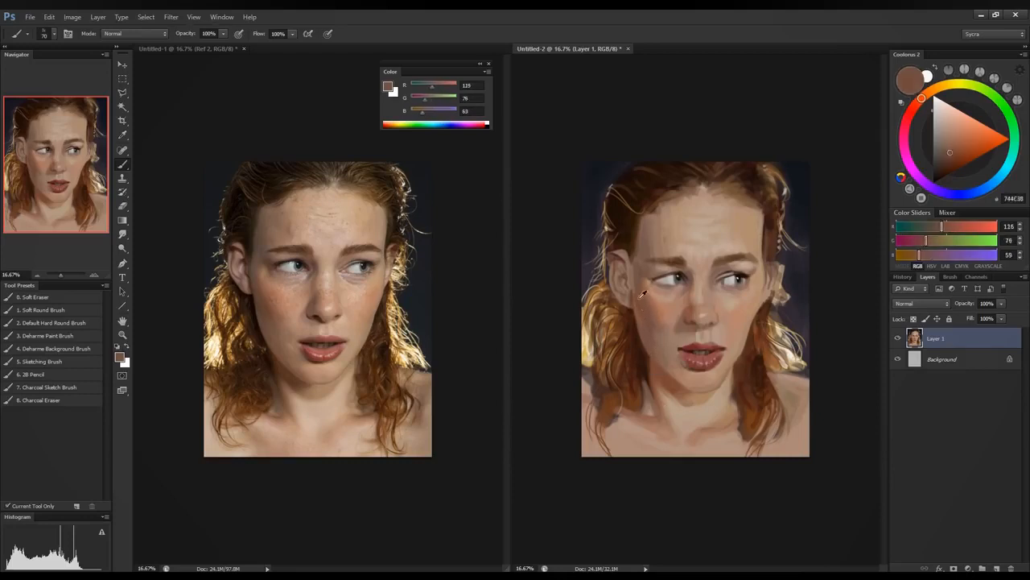
{"action": "left_click", "coordinate": [641, 302], "text": "alt"}
{"action": "left_click", "coordinate": [662, 304], "text": "alt"}
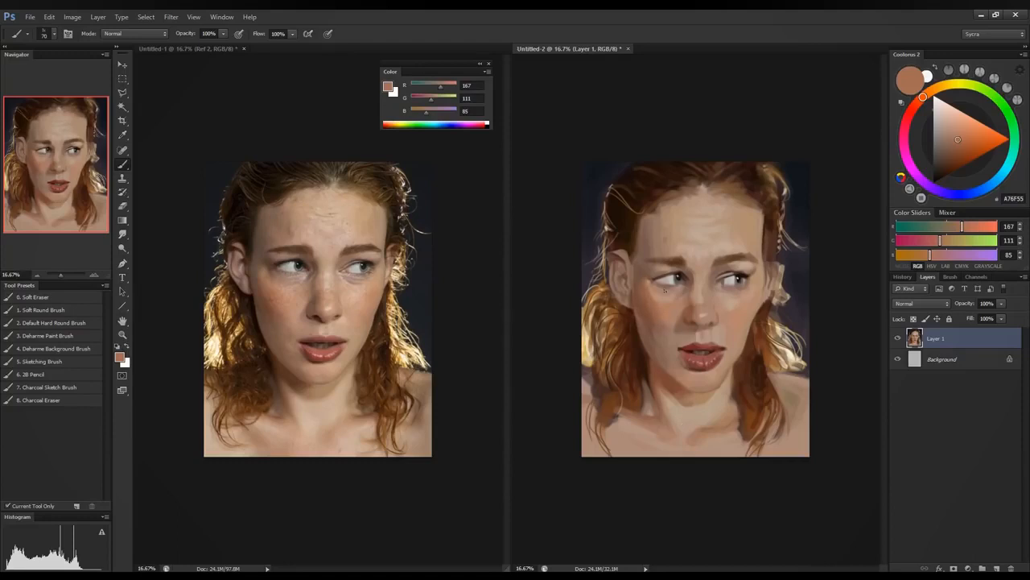
Step: Lighten the forehead above and between the eyebrows with a sampled skin tone adjusted to red 191 and green 174
{"action": "left_click", "coordinate": [712, 240], "text": "alt"}
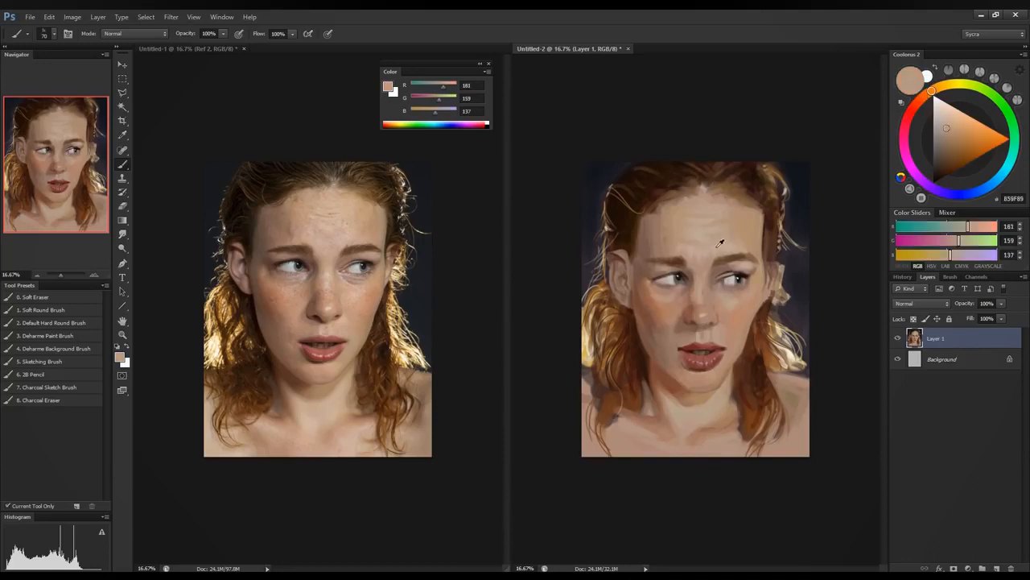
{"action": "left_click", "coordinate": [716, 250], "text": "alt"}
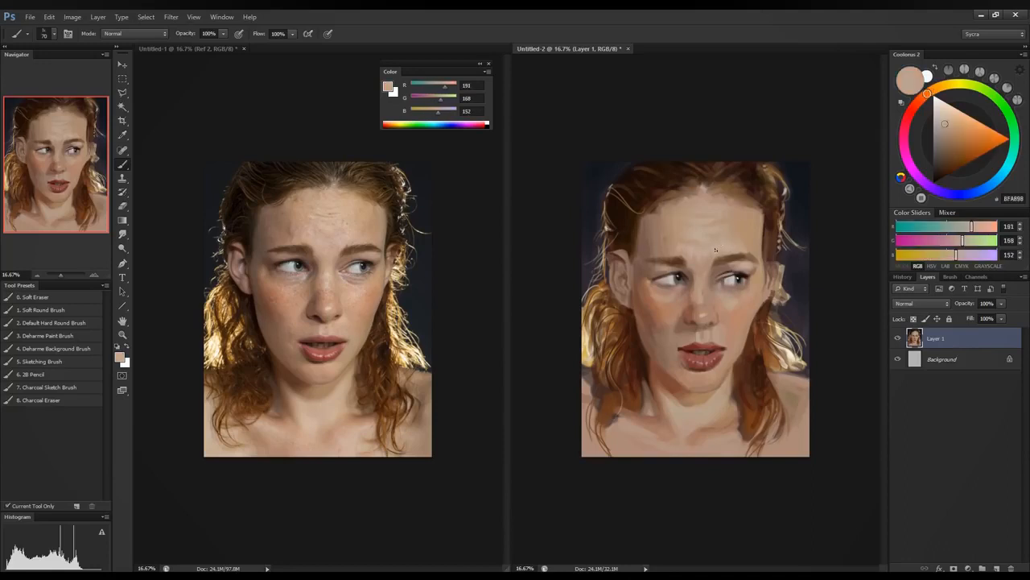
{"action": "left_click", "coordinate": [960, 256]}
{"action": "left_click", "coordinate": [965, 240]}
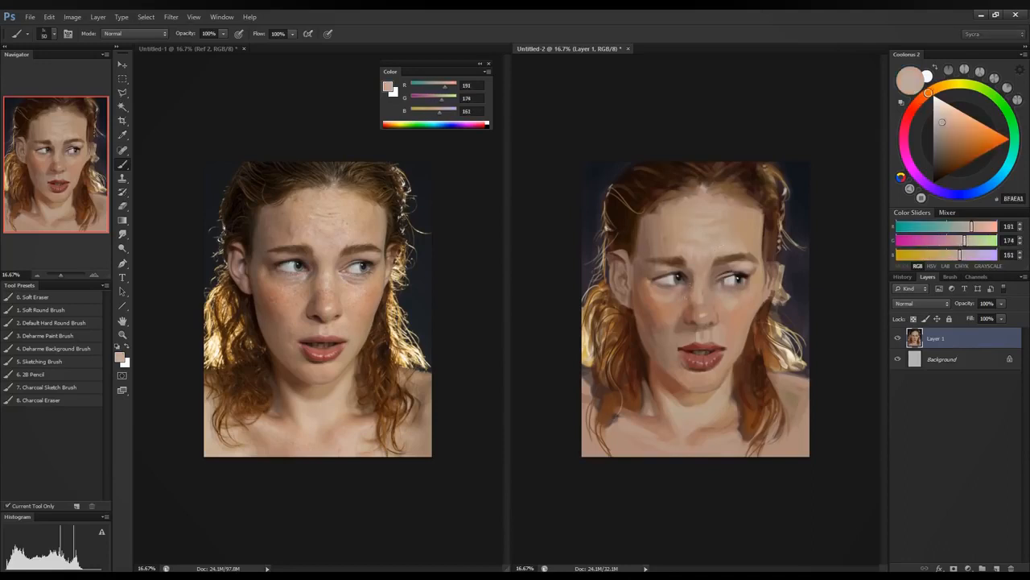
{"action": "left_click", "coordinate": [962, 256]}
Step: Model the bridge of the nose with sampled light skin tones, using a size 50 brush
{"action": "left_click", "coordinate": [702, 285], "text": "alt"}
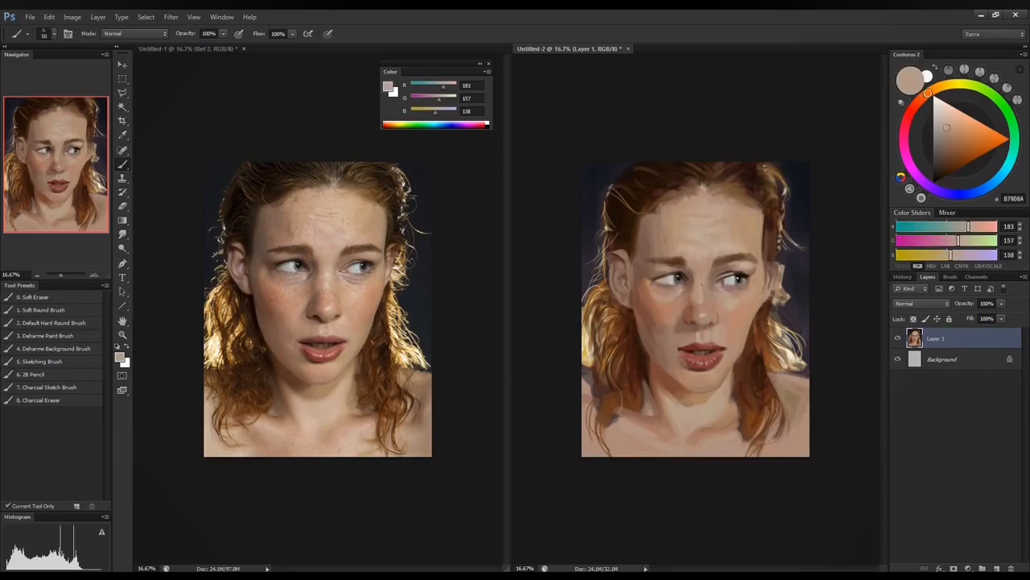
{"action": "left_click", "coordinate": [698, 298], "text": "alt"}
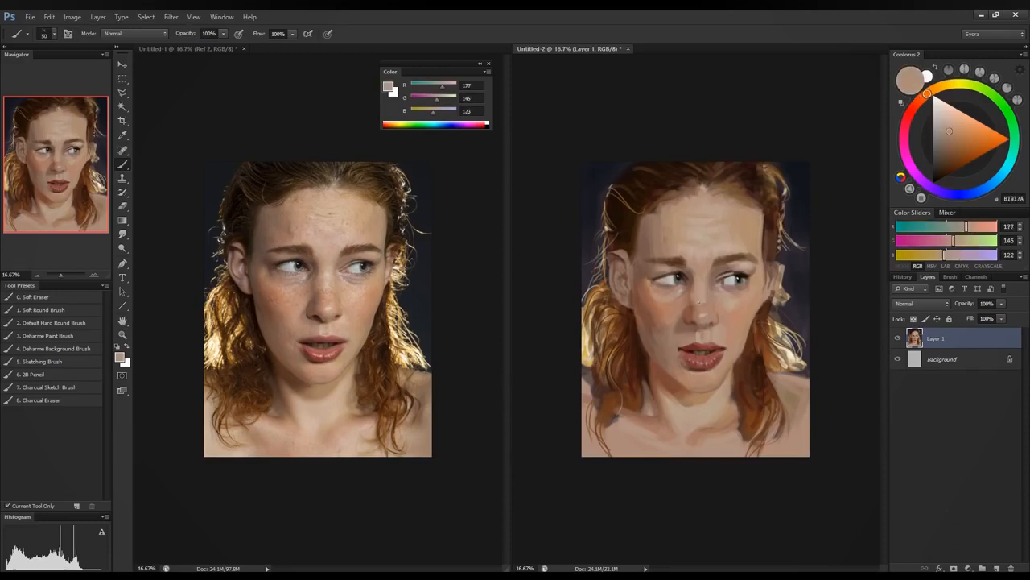
{"action": "left_click", "coordinate": [697, 247], "text": "alt"}
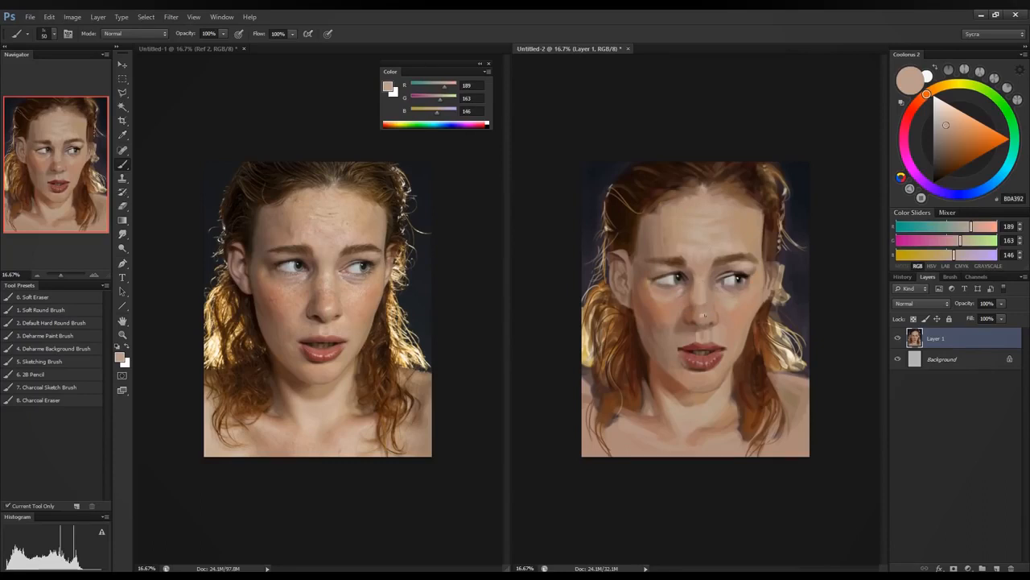
{"action": "left_click", "coordinate": [705, 314], "text": "alt"}
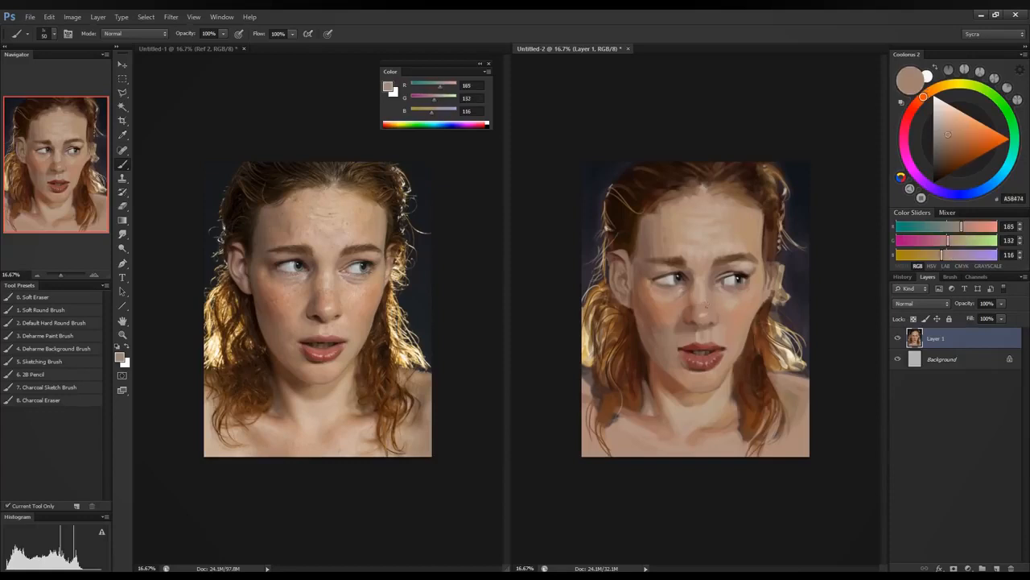
Step: Blend the tip of the nose with closely sampled light and mid skin tones
{"action": "left_click", "coordinate": [699, 303], "text": "alt"}
{"action": "left_click", "coordinate": [699, 309], "text": "alt"}
{"action": "left_click", "coordinate": [696, 309], "text": "alt"}
{"action": "left_click", "coordinate": [700, 304], "text": "alt"}
{"action": "left_click", "coordinate": [697, 305], "text": "alt"}
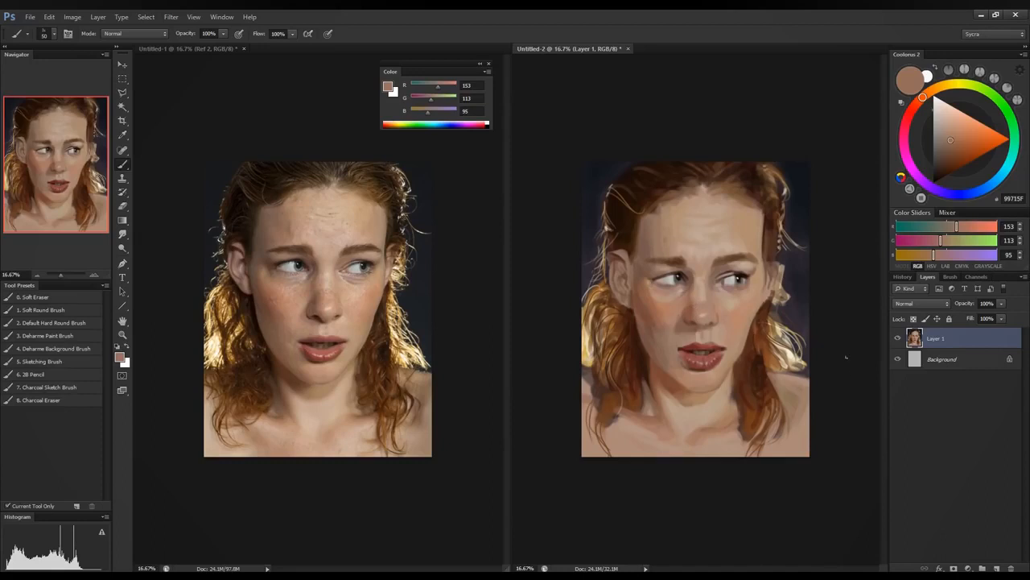
Step: Soften the cheek on the portrait's left side with sampled pinkish and brown skin tones, enlarging the brush to size 175
{"action": "left_click", "coordinate": [668, 316], "text": "alt"}
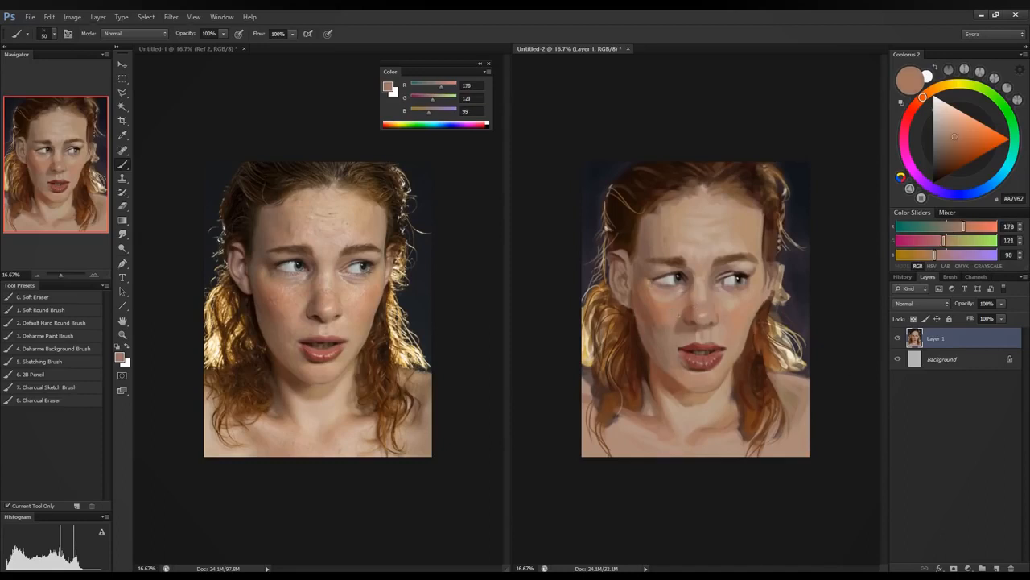
{"action": "left_click", "coordinate": [665, 317], "text": "alt"}
{"action": "left_click", "coordinate": [668, 322], "text": "alt"}
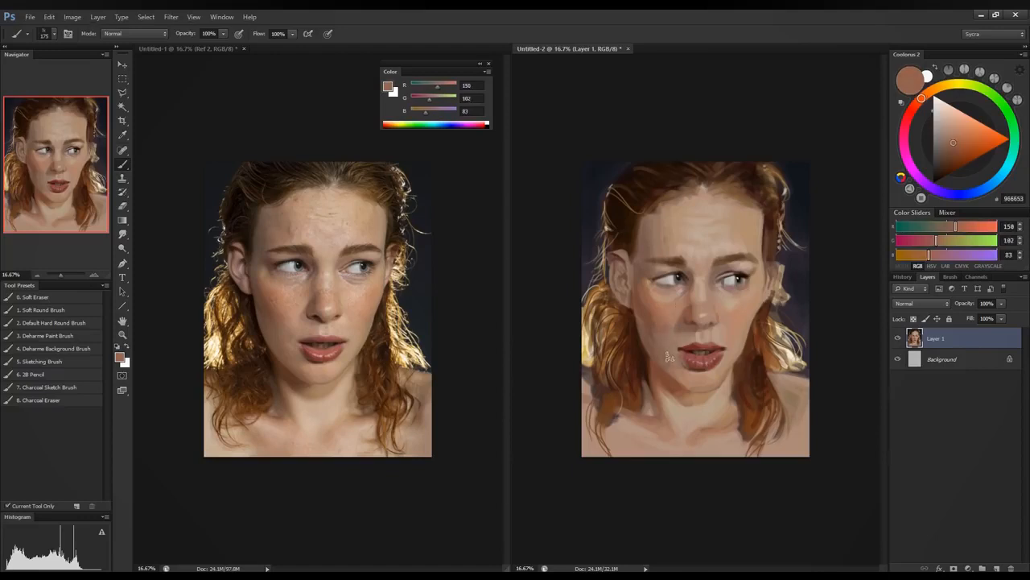
{"action": "left_click", "coordinate": [671, 294], "text": "alt"}
{"action": "left_click", "coordinate": [674, 310], "text": "alt"}
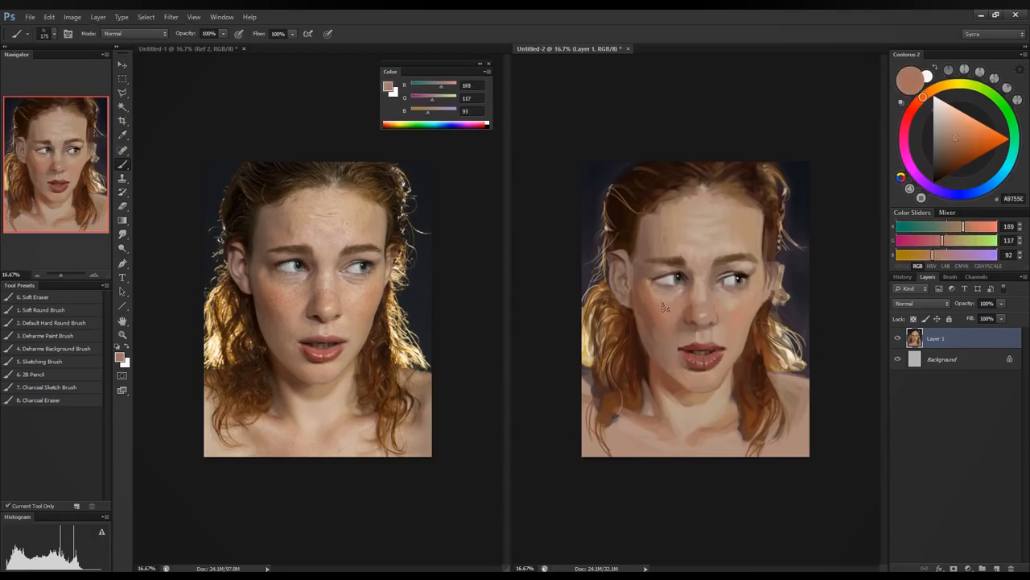
{"action": "left_click", "coordinate": [661, 298], "text": "alt"}
{"action": "left_click", "coordinate": [649, 295], "text": "alt"}
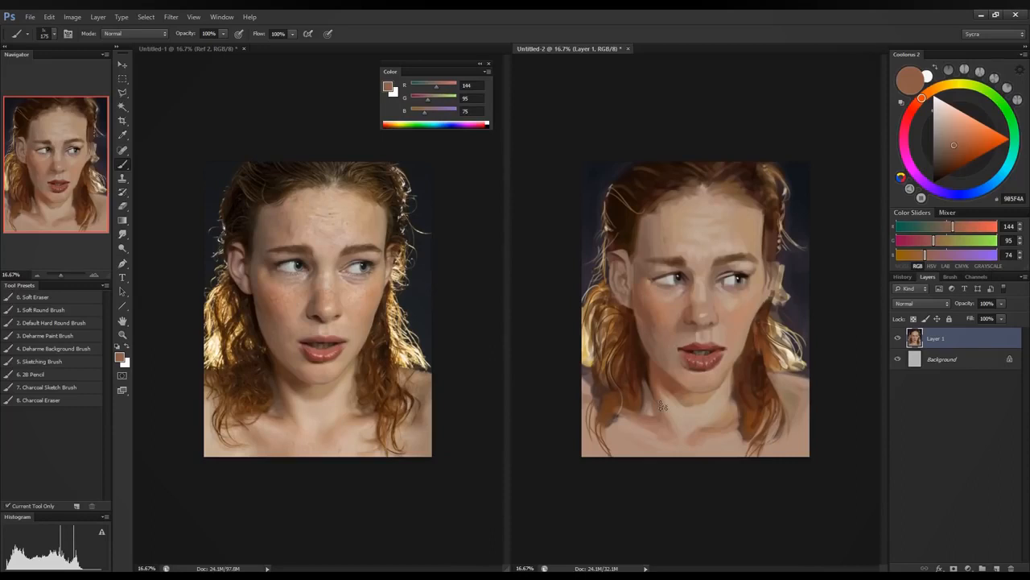
Step: Add sampled reddish and light skin tones to the cheek on the portrait's right side with the size 175 brush
{"action": "left_click", "coordinate": [662, 306], "text": "alt"}
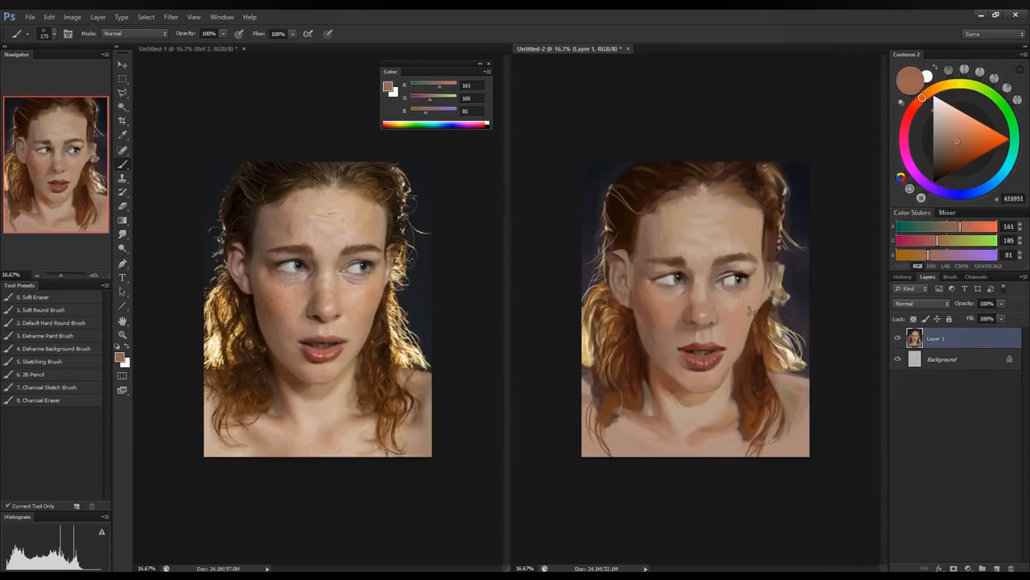
{"action": "left_click", "coordinate": [746, 297], "text": "alt"}
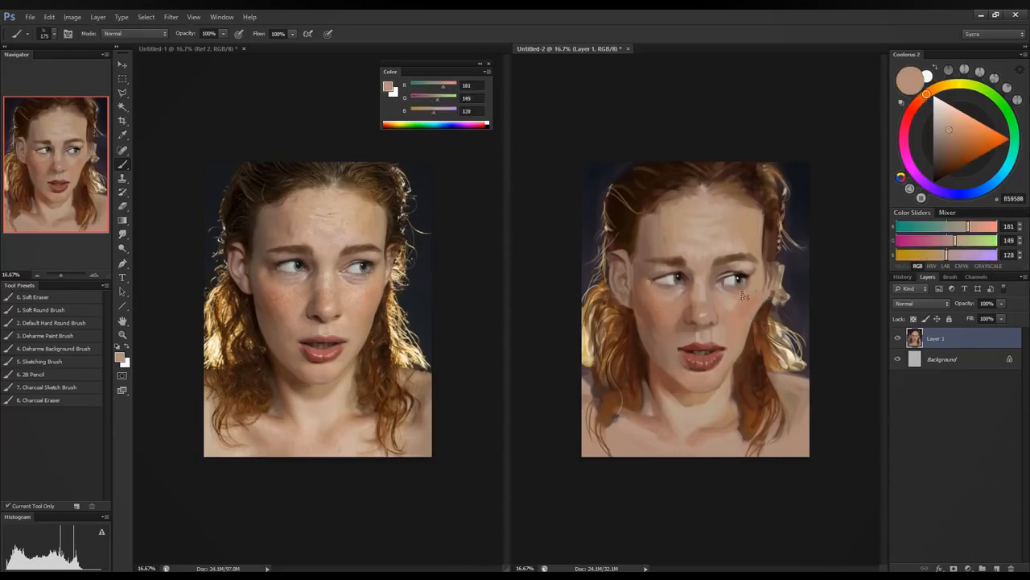
{"action": "left_click", "coordinate": [750, 314], "text": "alt"}
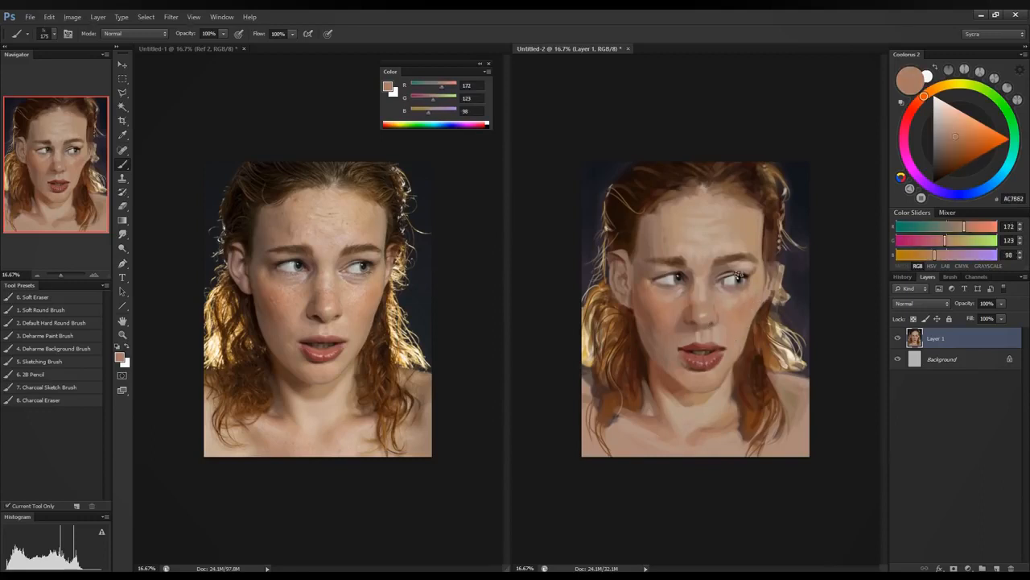
Step: Shade the inner corner of the left-hand eye beside the nose bridge with sampled skin tones, reducing the brush to size 60
{"action": "left_click", "coordinate": [695, 284], "text": "alt"}
{"action": "key", "text": "bracketleft"}
{"action": "key", "text": "bracketleft"}
{"action": "key", "text": "bracketleft"}
{"action": "key", "text": "bracketleft"}
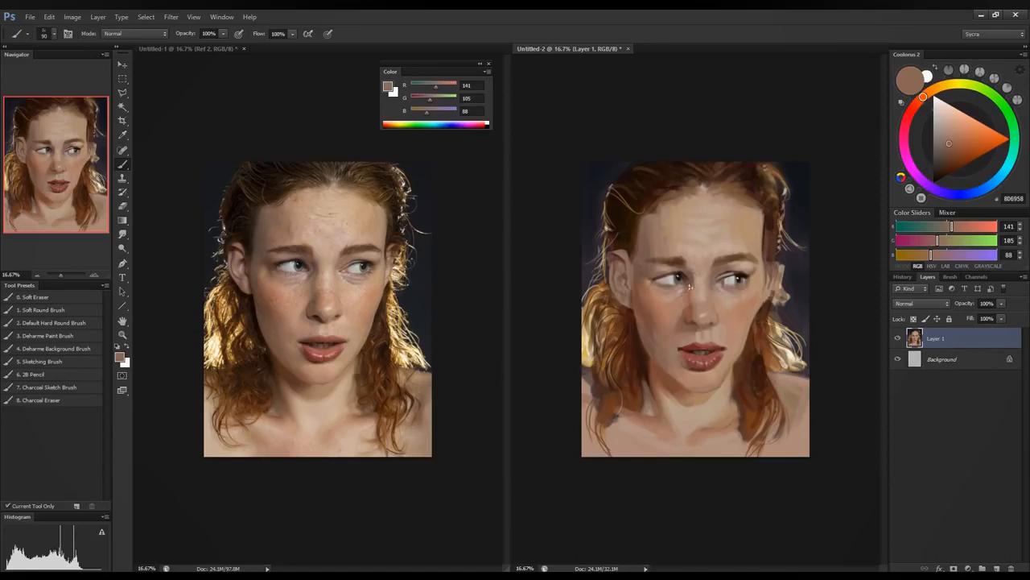
{"action": "left_click", "coordinate": [691, 288], "text": "alt"}
{"action": "left_click", "coordinate": [683, 269], "text": "alt"}
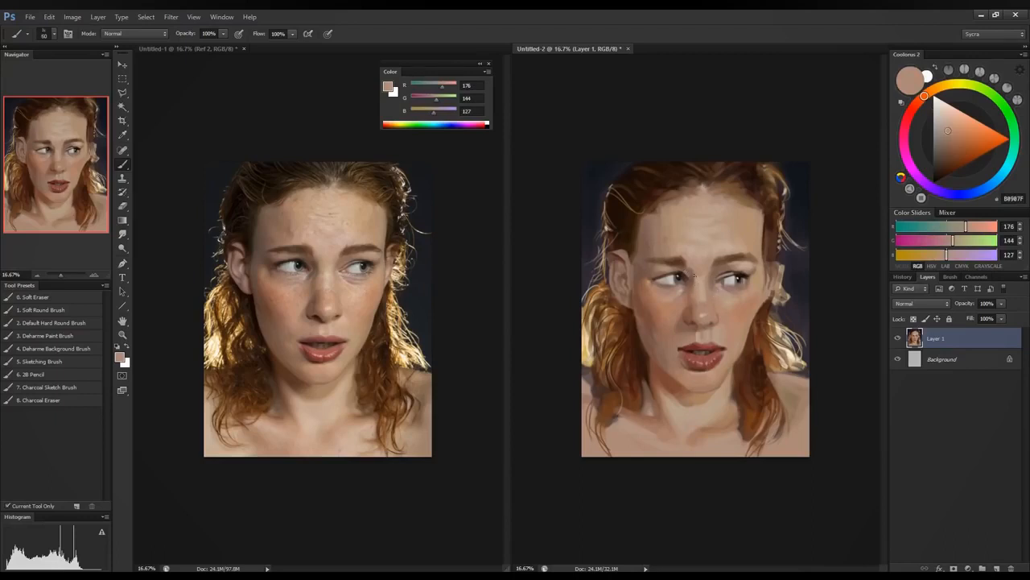
{"action": "left_click", "coordinate": [692, 275], "text": "alt"}
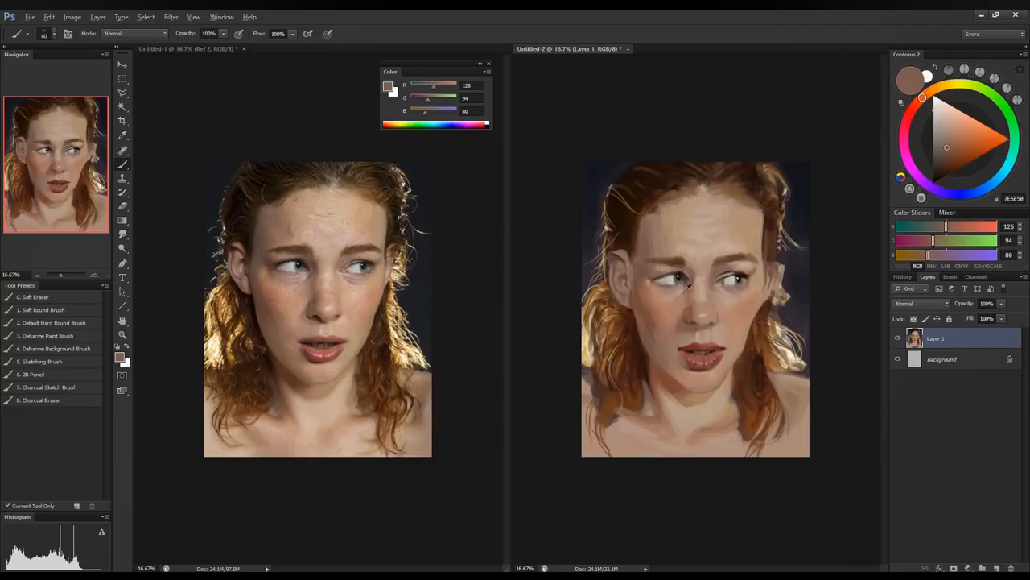
Step: Define the outer corner of the left-hand eye with sampled dark and mid brown tones, using a size 60 brush
{"action": "left_click", "coordinate": [646, 279], "text": "alt"}
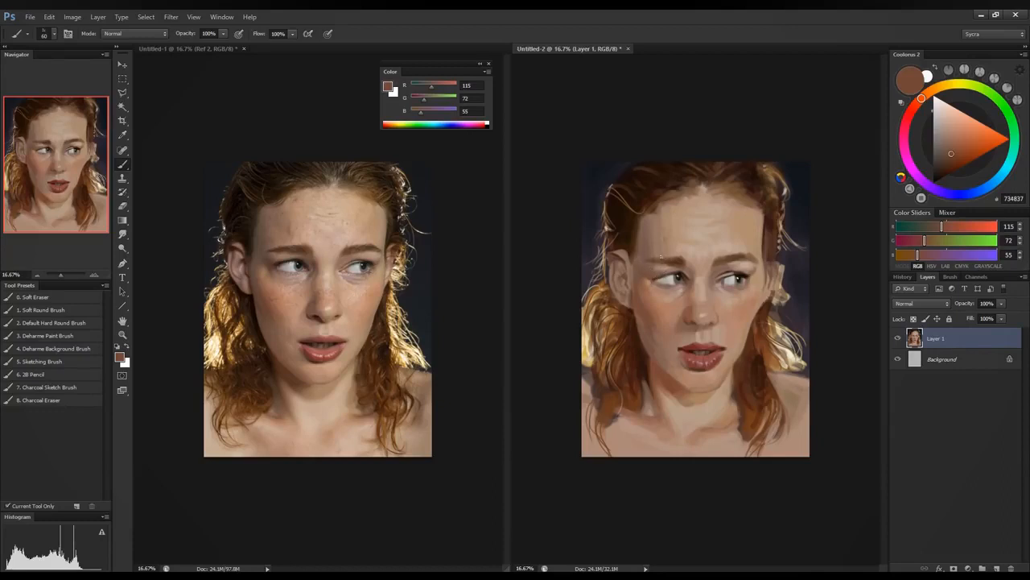
{"action": "left_click", "coordinate": [654, 277], "text": "alt"}
{"action": "left_click", "coordinate": [655, 278], "text": "alt"}
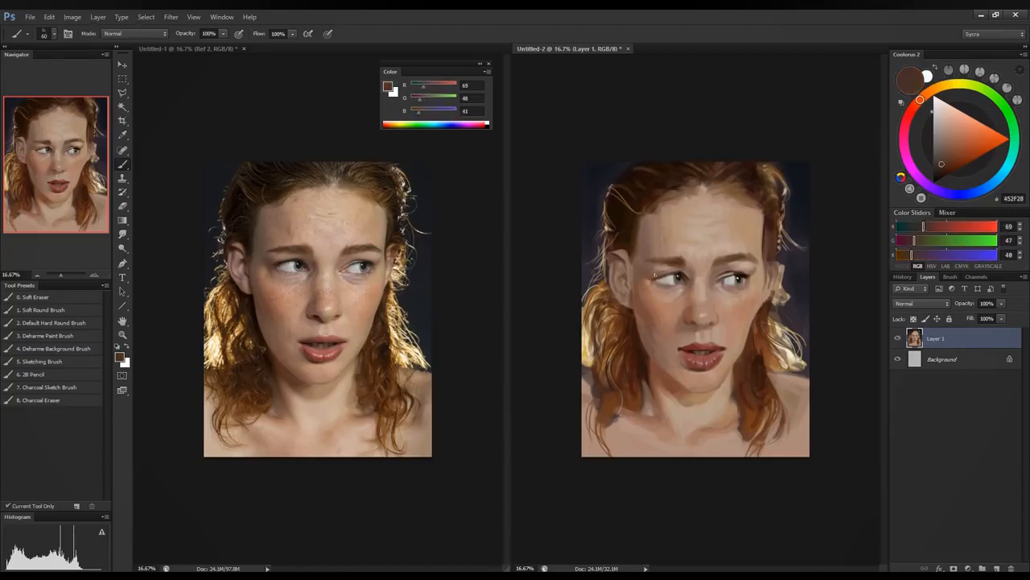
{"action": "left_click", "coordinate": [653, 278], "text": "alt"}
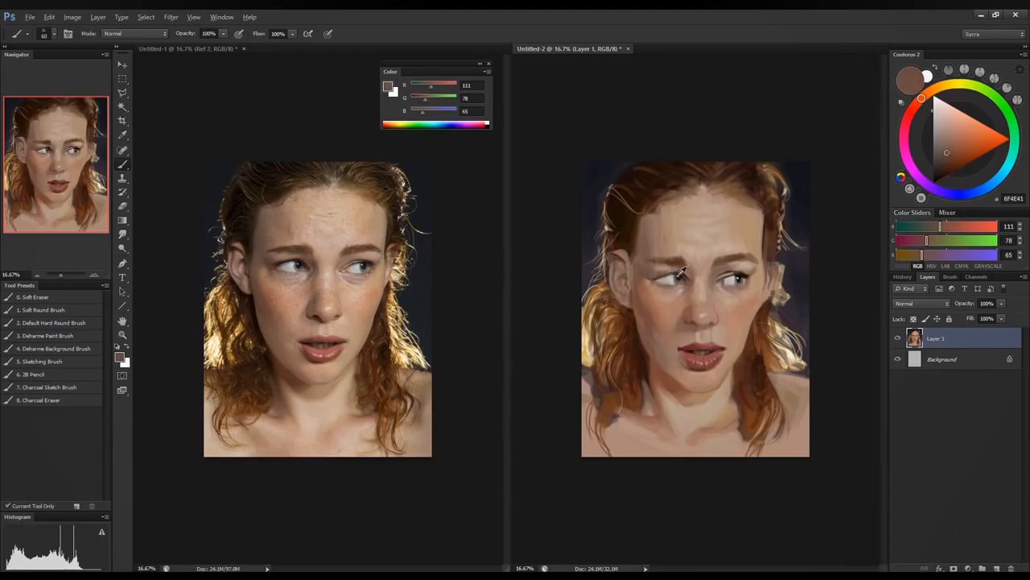
Step: Darken the eyelid line of the left-hand eye and touch up the right-hand eye with dark brown
{"action": "left_click", "coordinate": [680, 272], "text": "alt"}
{"action": "left_click_drag", "start_coordinate": [656, 281], "coordinate": [673, 275]}
{"action": "mouse_move", "coordinate": [735, 280]}
{"action": "left_mouse_down"}
{"action": "mouse_move", "coordinate": [745, 277]}
{"action": "mouse_move", "coordinate": [736, 276]}
{"action": "left_mouse_up"}
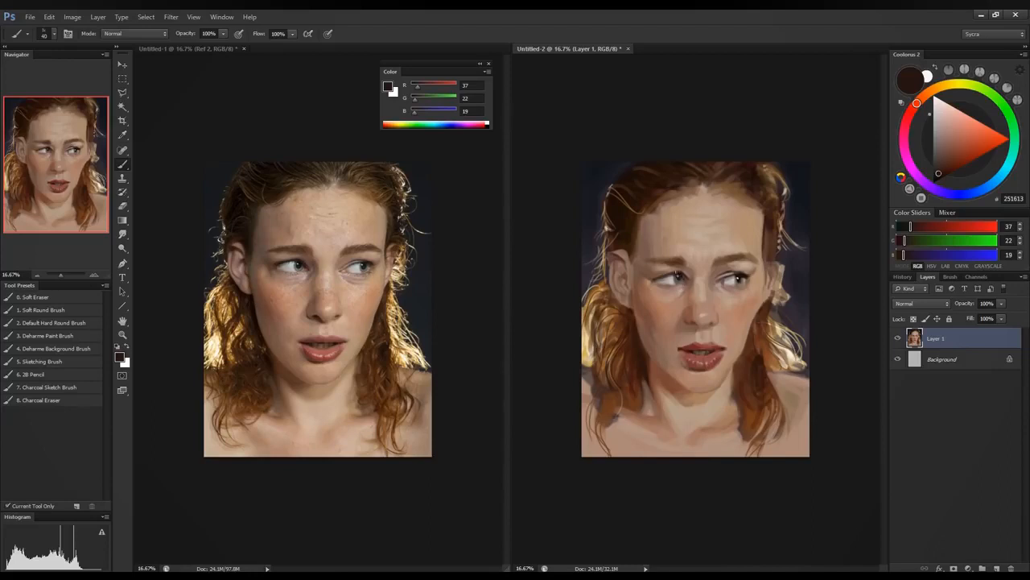
Step: Refine the white and lower lid of the left-hand eye with sampled grey and muted skin tones, using a size 40 brush
{"action": "left_click", "coordinate": [677, 277], "text": "alt"}
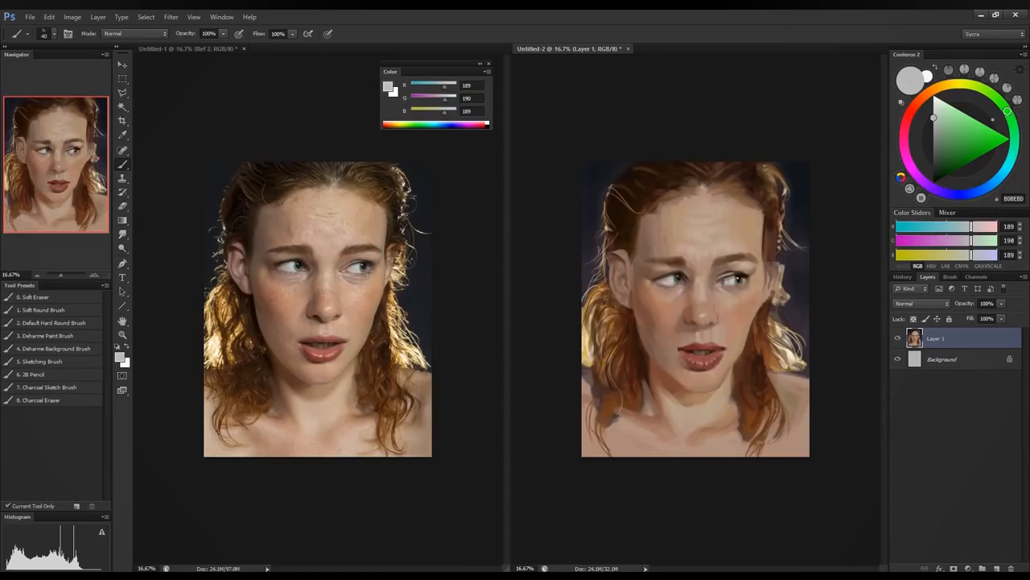
{"action": "left_click", "coordinate": [677, 286], "text": "alt"}
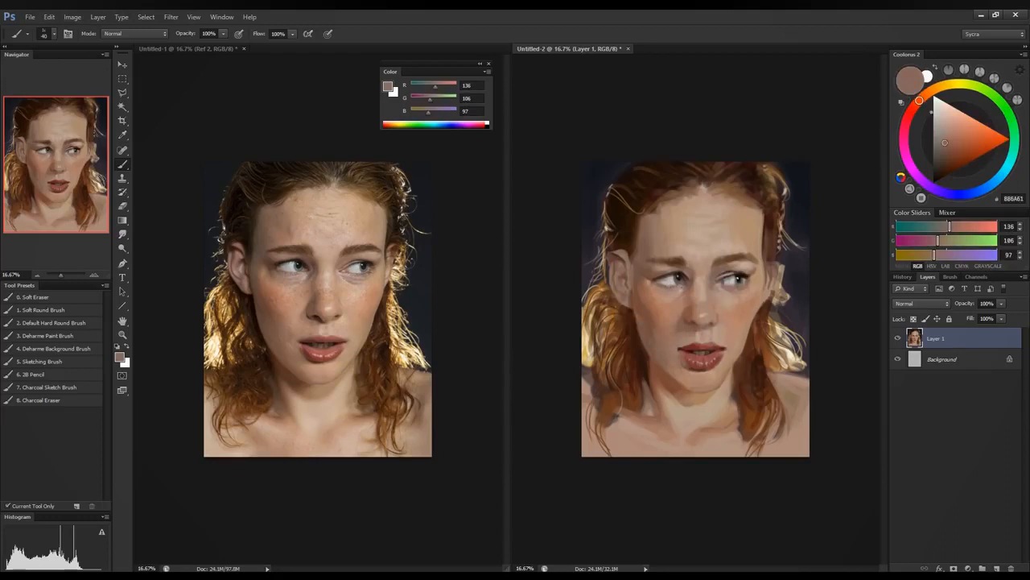
{"action": "left_click", "coordinate": [682, 274], "text": "alt"}
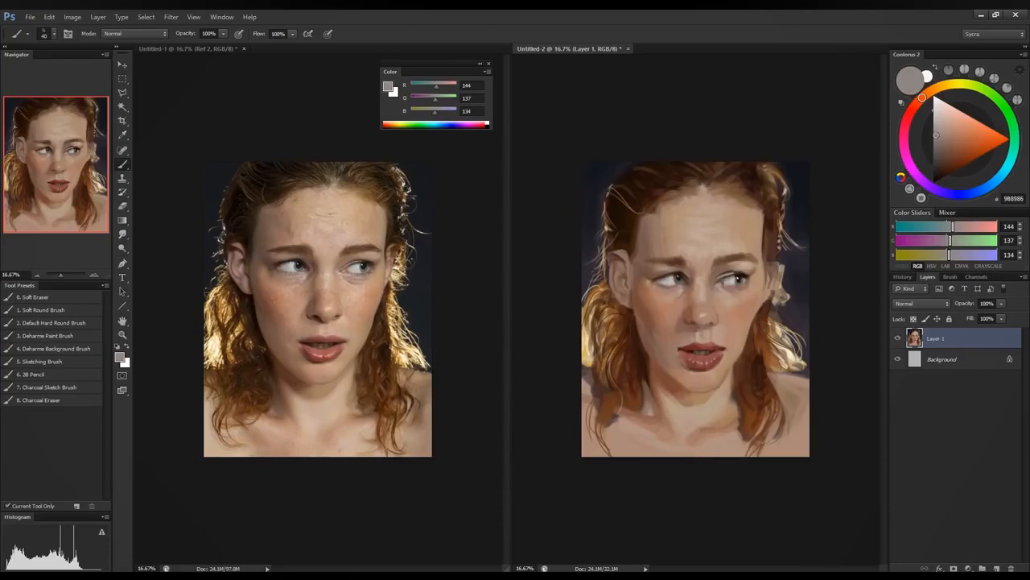
Step: Paint below the right-hand eye with a reddish skin tone of RGB 190, 116, 101 and a sampled lighter skin tone
{"action": "left_click", "coordinate": [739, 302], "text": "alt"}
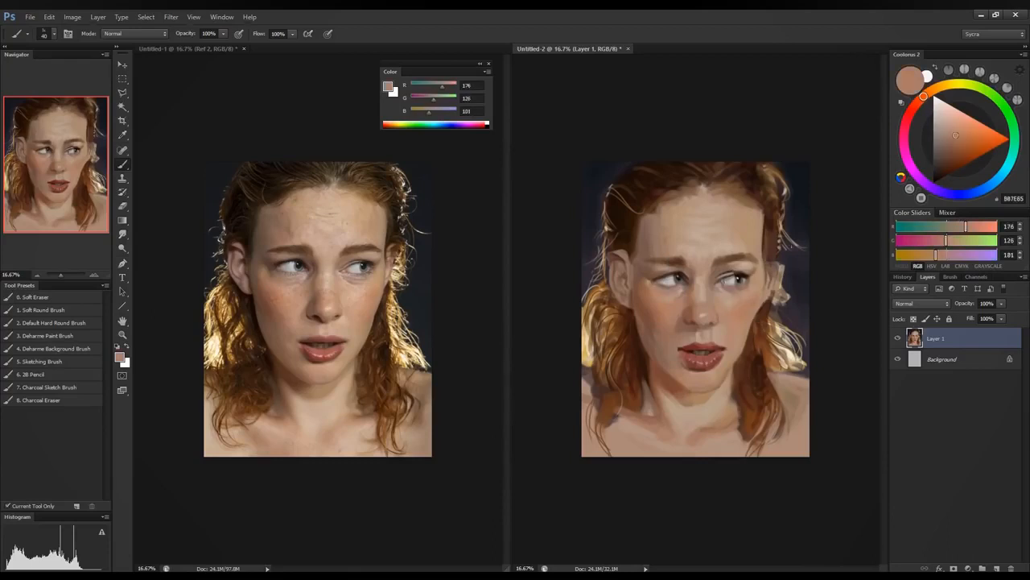
{"action": "left_click_drag", "start_coordinate": [966, 229], "coordinate": [942, 241]}
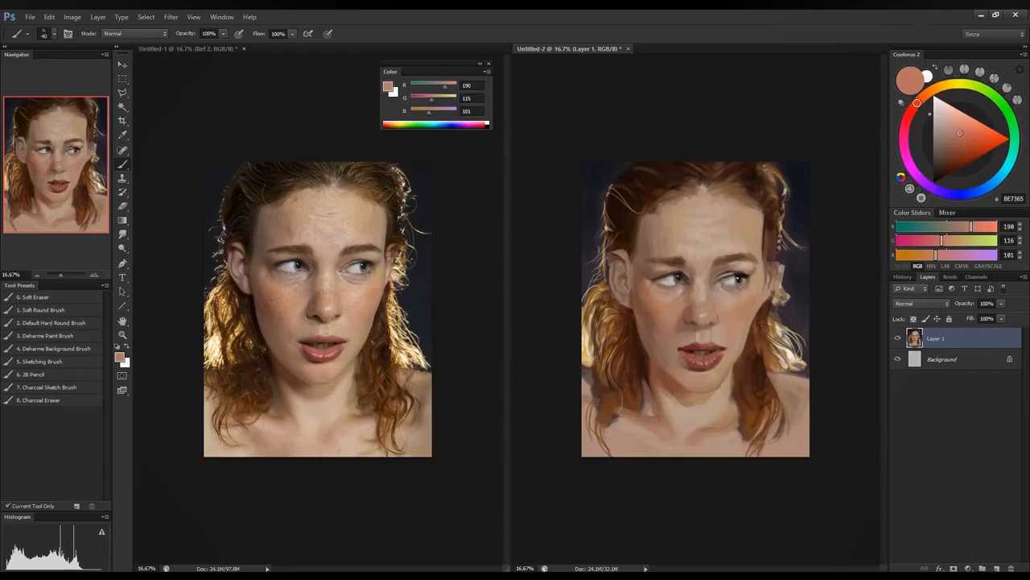
{"action": "left_click", "coordinate": [725, 287], "text": "alt"}
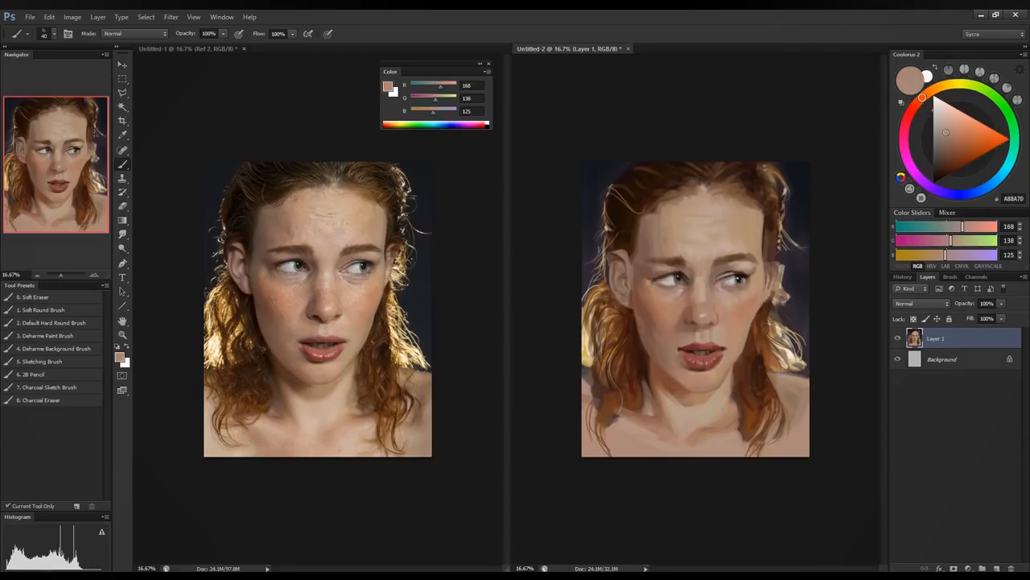
Step: Touch up the right-hand cheek, the nostril and the inner part of the right-hand eye with sampled skin, brown and grey tones
{"action": "left_click", "coordinate": [741, 313], "text": "alt"}
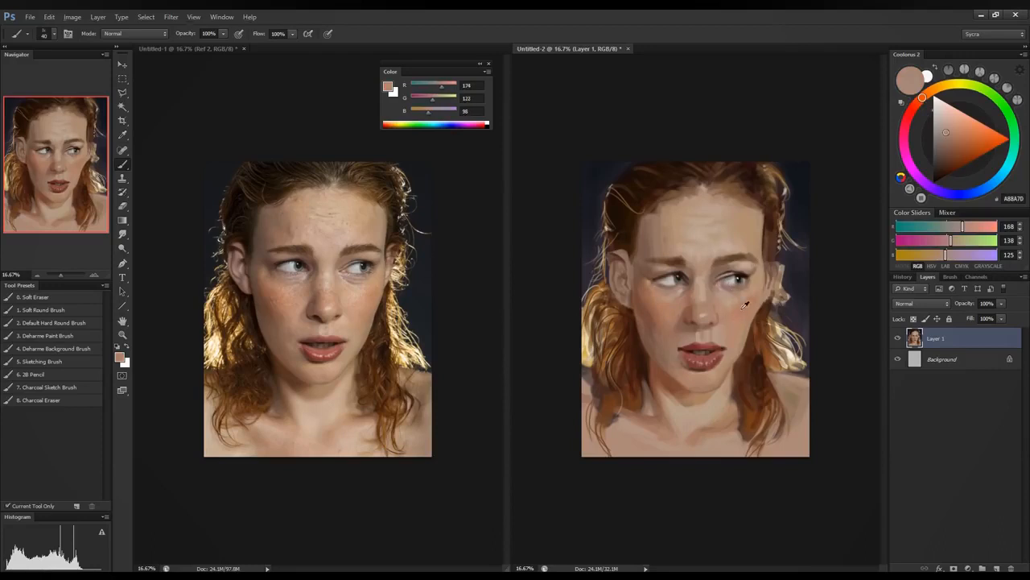
{"action": "left_click", "coordinate": [686, 319], "text": "alt"}
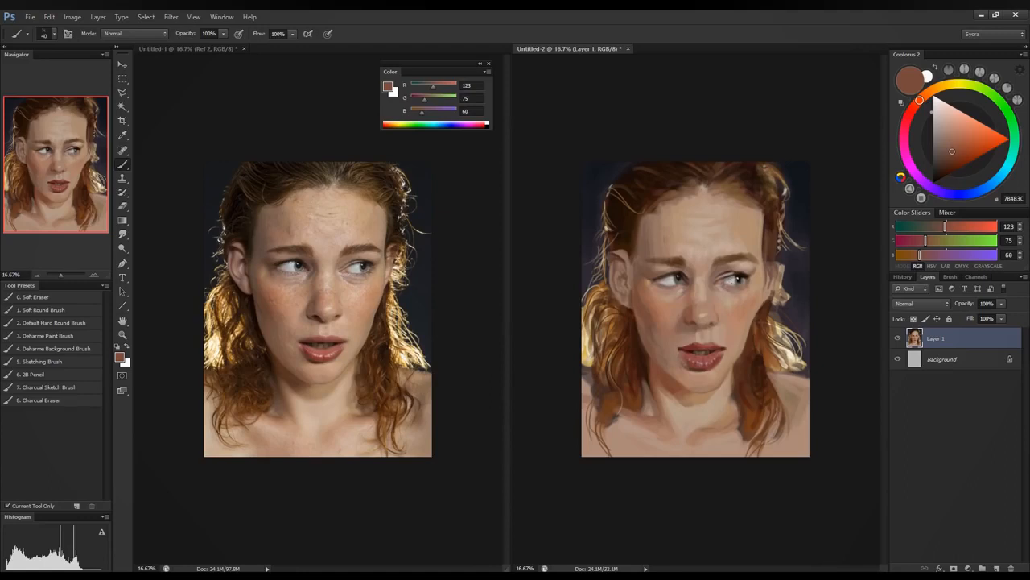
{"action": "left_click", "coordinate": [728, 282], "text": "alt"}
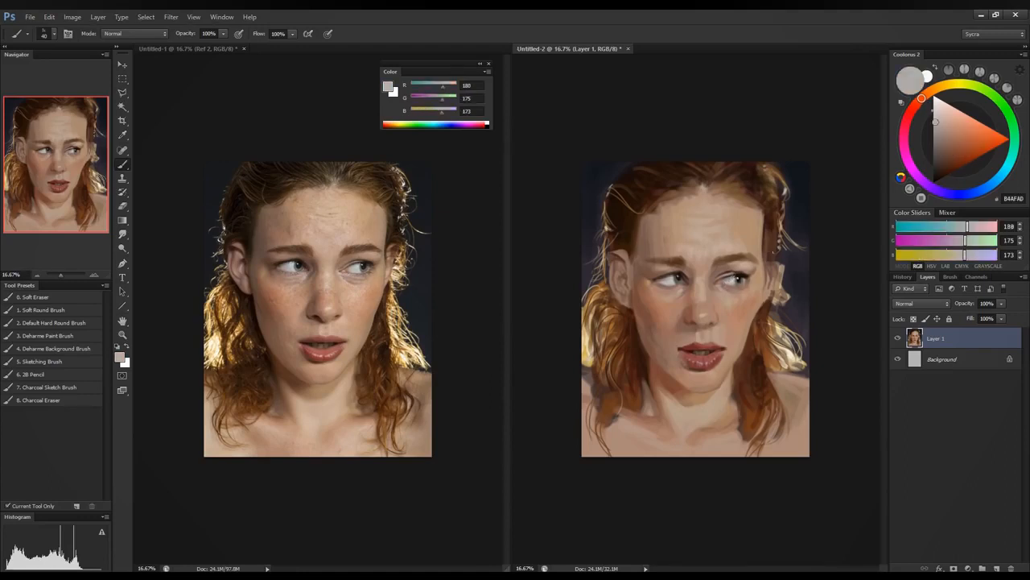
{"action": "left_click", "coordinate": [719, 282], "text": "alt"}
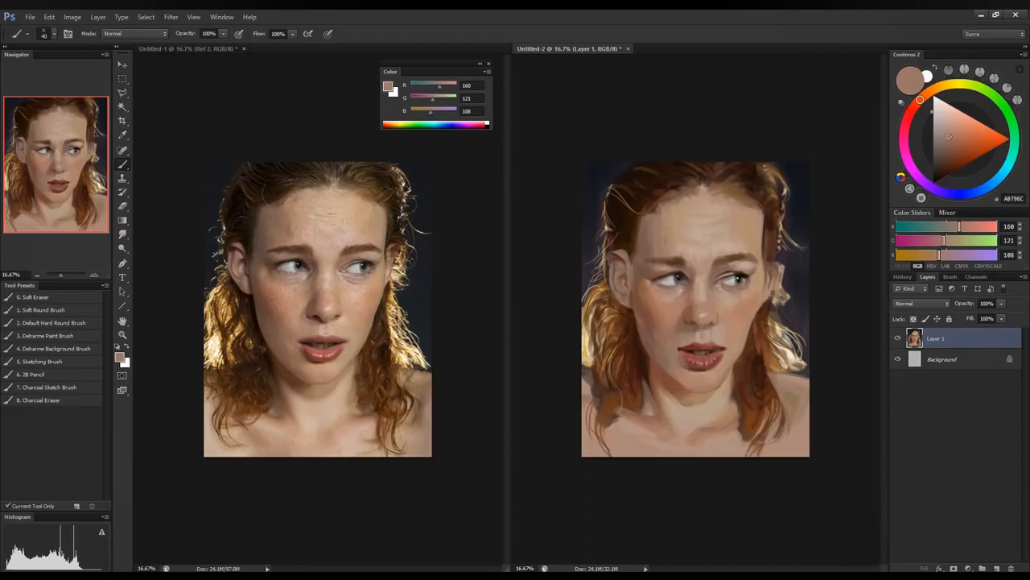
Step: Add reddish accents around the eyes with tones of RGB 176, 102, 86 and RGB 176, 56, 67
{"action": "left_click", "coordinate": [931, 254]}
{"action": "left_click", "coordinate": [940, 240]}
{"action": "left_click", "coordinate": [966, 227]}
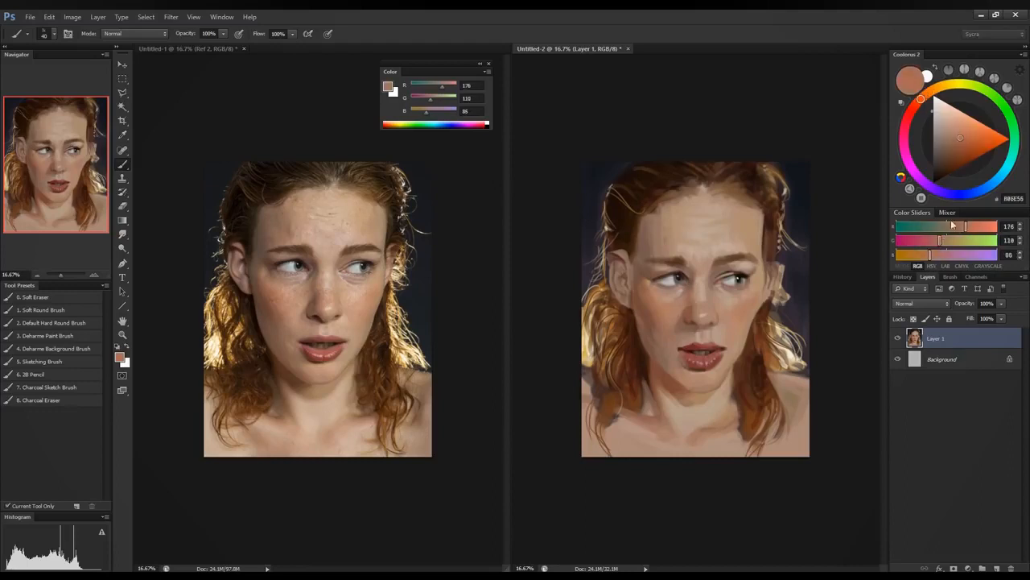
{"action": "left_click_drag", "start_coordinate": [938, 241], "coordinate": [936, 240]}
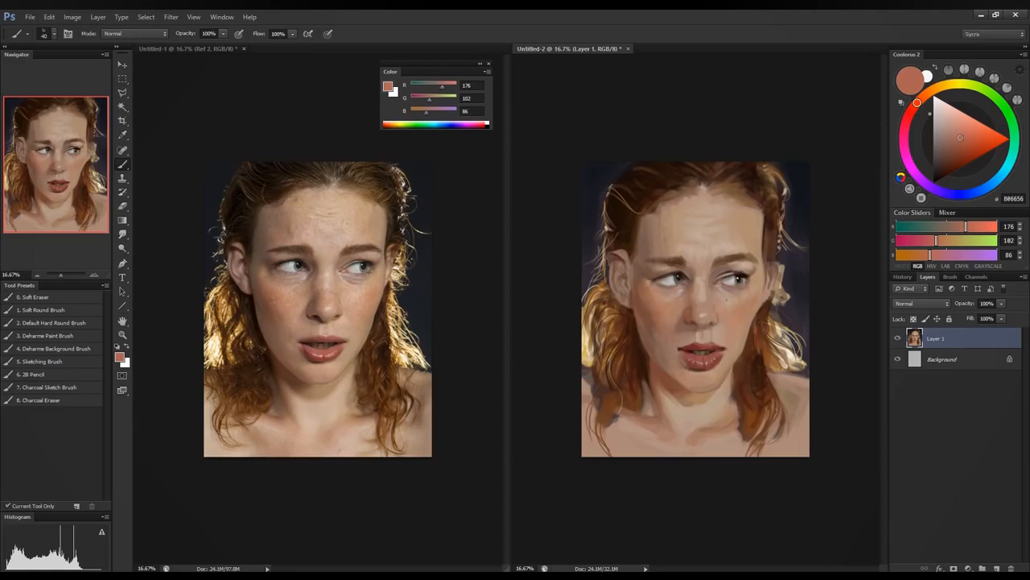
{"action": "left_click_drag", "start_coordinate": [934, 242], "coordinate": [918, 242]}
{"action": "left_click", "coordinate": [922, 254]}
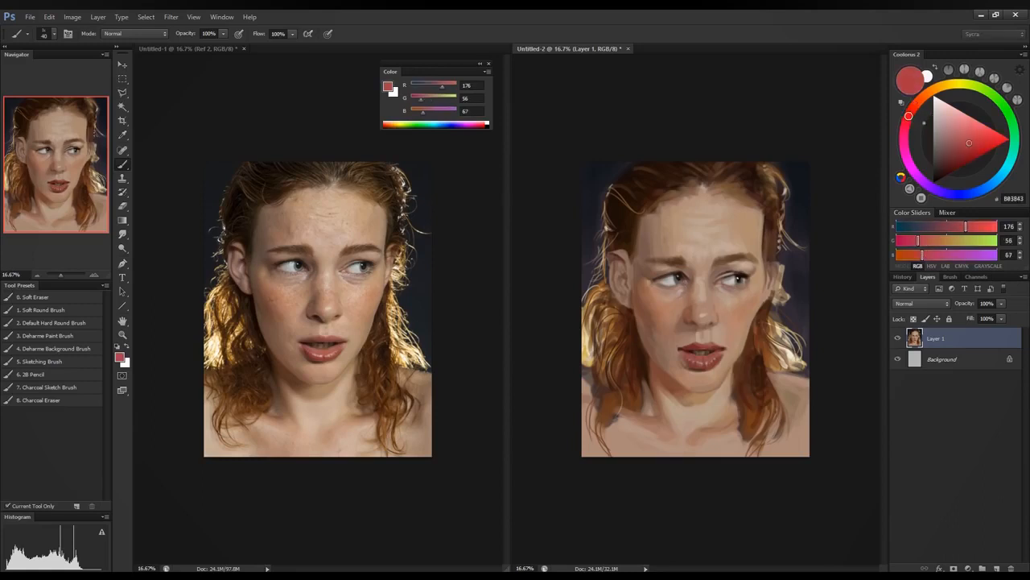
Step: Refine the iris, white and corner of the left-hand eye with sampled dark brown, light grey and muted skin tones
{"action": "left_click", "coordinate": [682, 274], "text": "alt"}
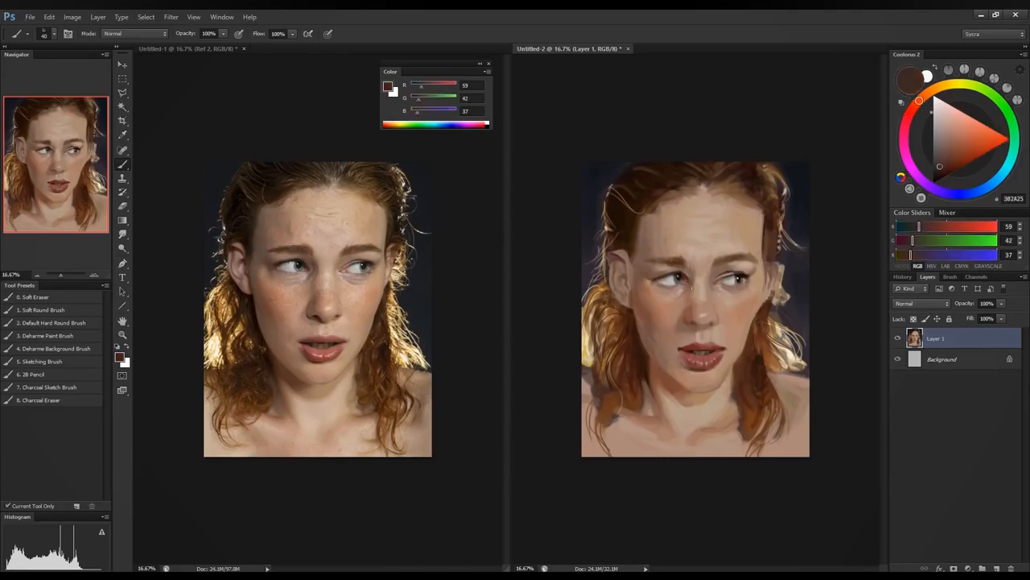
{"action": "left_click", "coordinate": [673, 277], "text": "alt"}
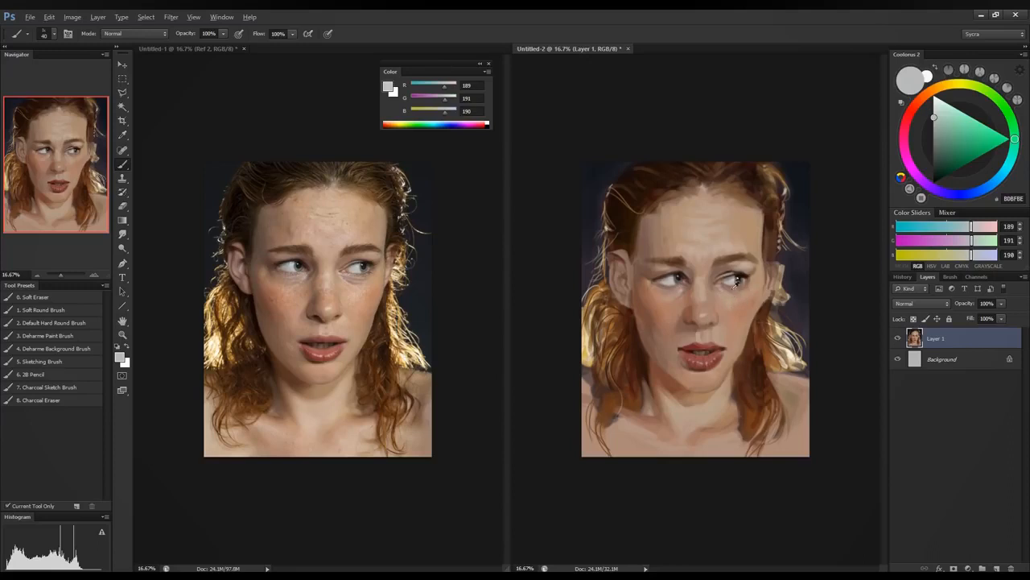
{"action": "left_click", "coordinate": [721, 284], "text": "alt"}
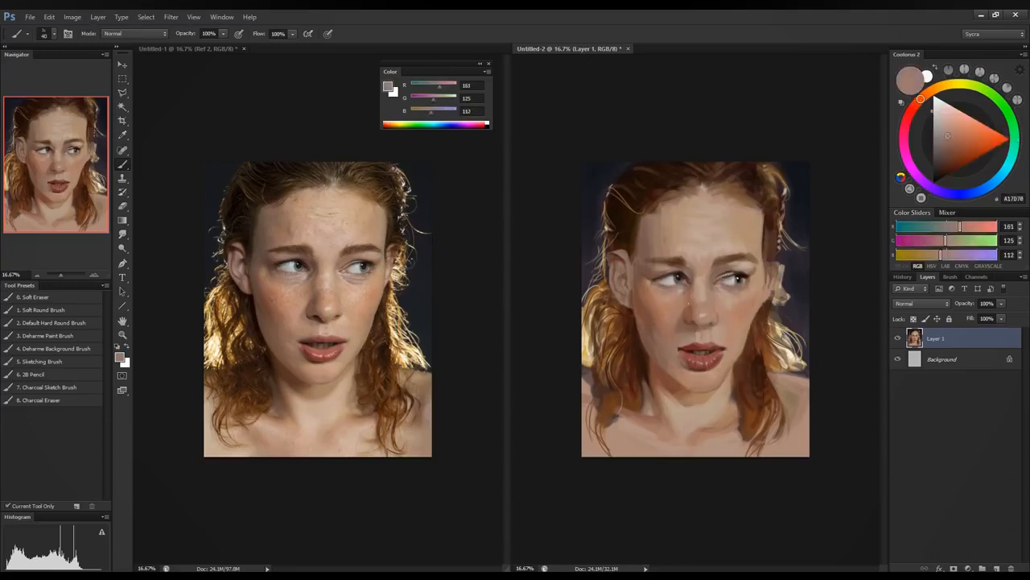
{"action": "left_click", "coordinate": [687, 278], "text": "alt"}
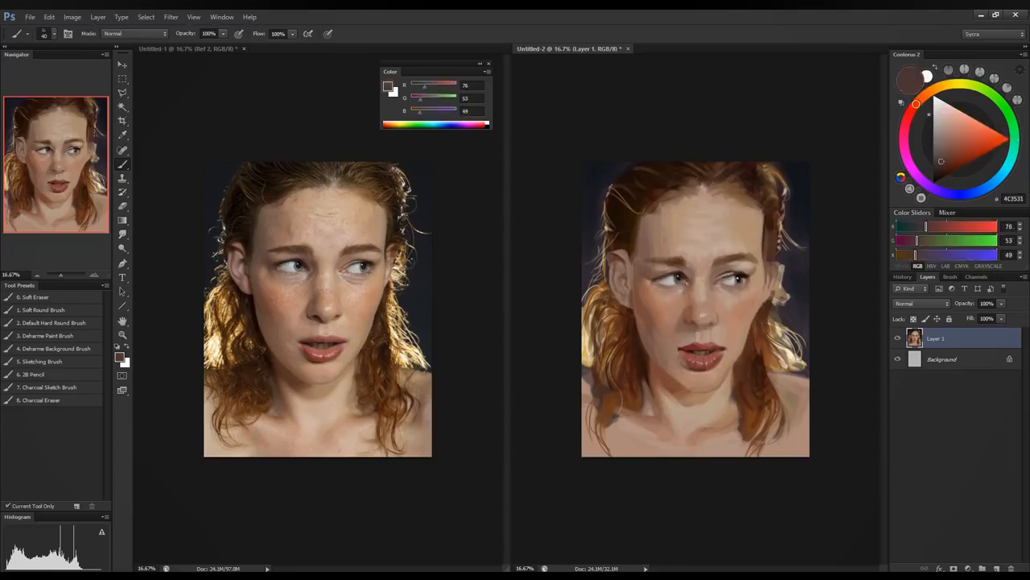
{"action": "left_click", "coordinate": [691, 281], "text": "alt"}
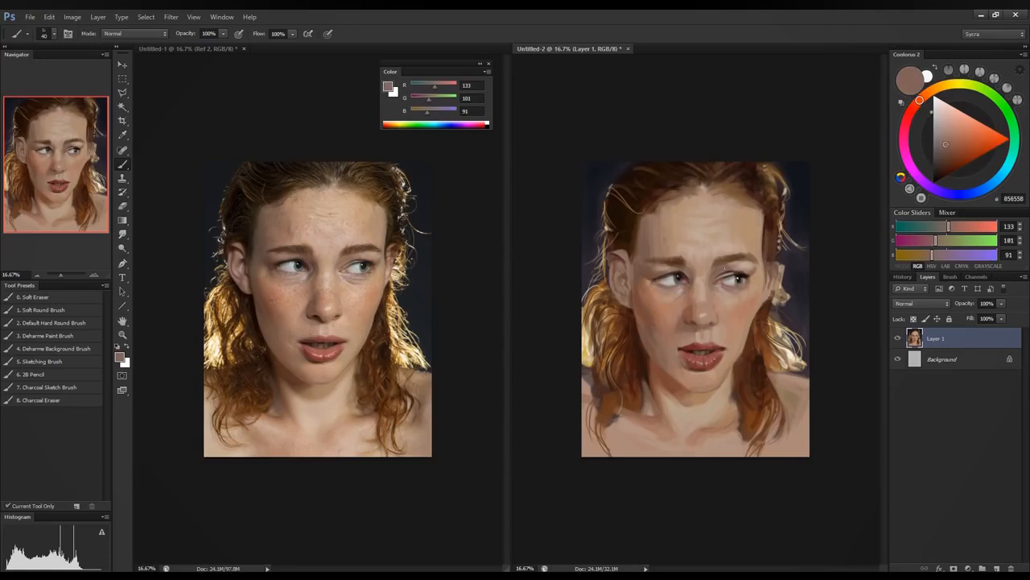
{"action": "left_click", "coordinate": [668, 280], "text": "alt"}
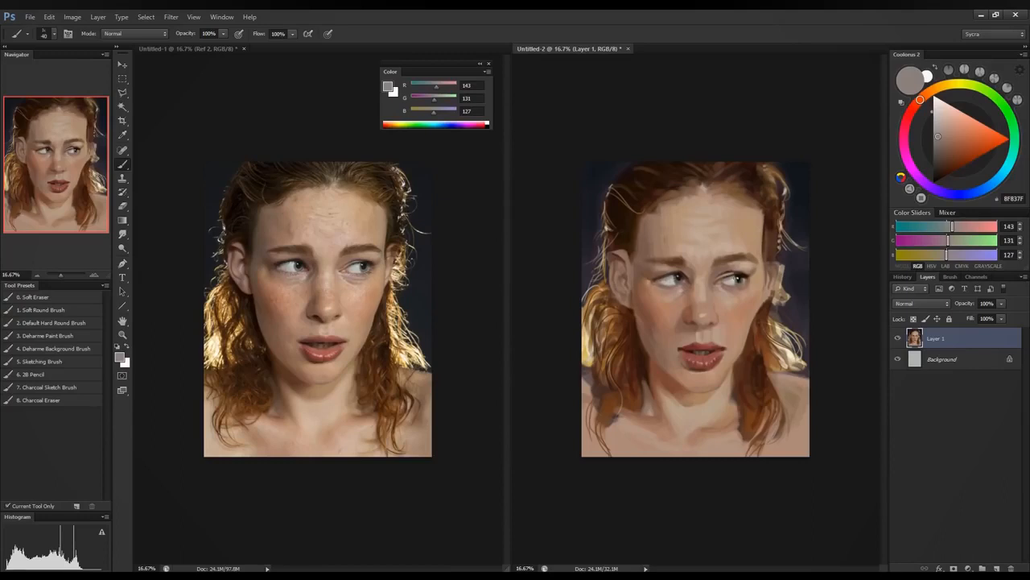
Step: Refine the white of the right-hand eye with sampled light and mid greys
{"action": "left_click", "coordinate": [731, 280], "text": "alt"}
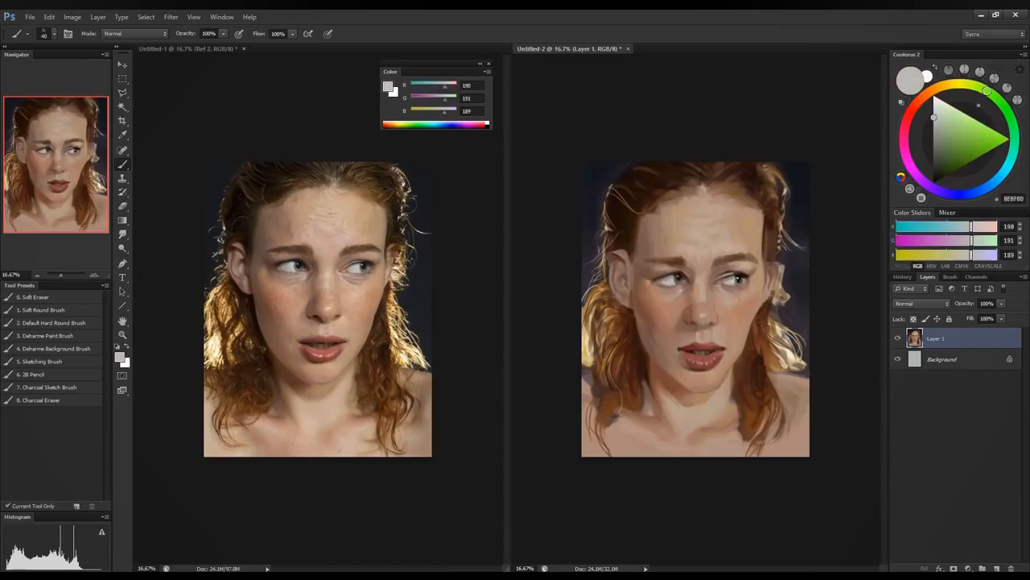
{"action": "left_click", "coordinate": [733, 277], "text": "alt"}
{"action": "left_click", "coordinate": [728, 279], "text": "alt"}
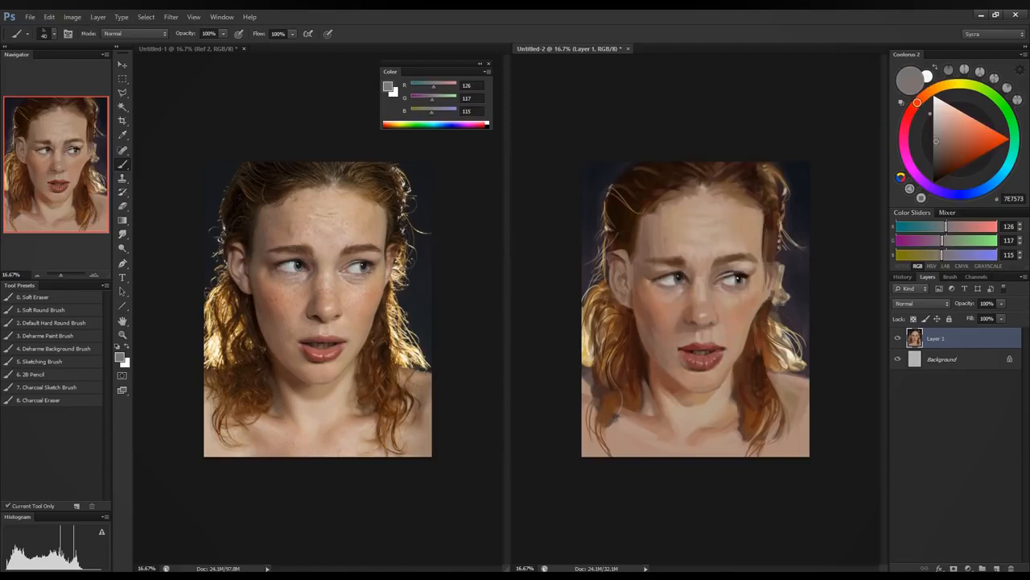
{"action": "left_click", "coordinate": [730, 279], "text": "alt"}
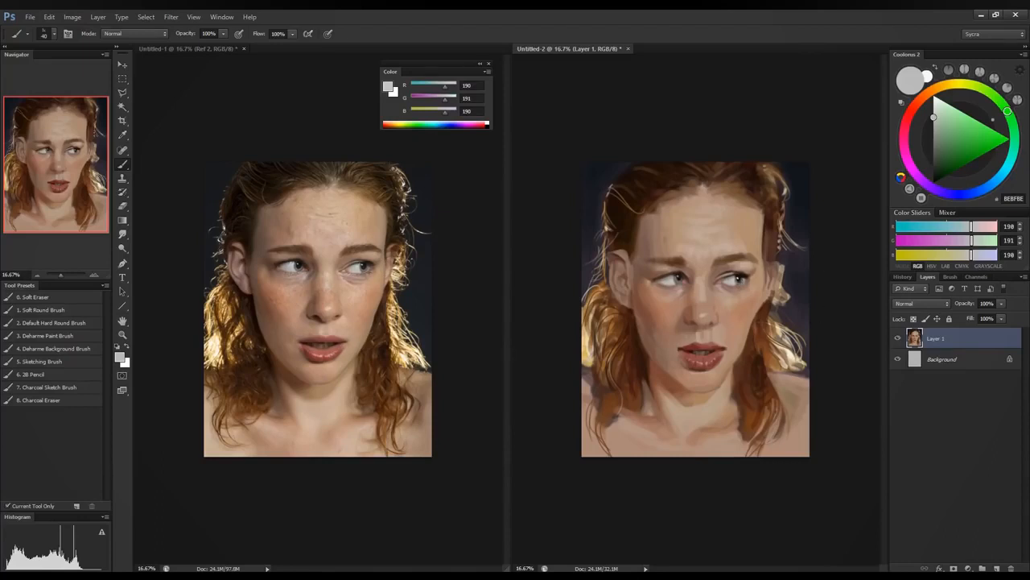
Step: Switch to a 400 px speckled texture brush and enlarge it to size 1100
{"action": "right_click", "coordinate": [720, 348]}
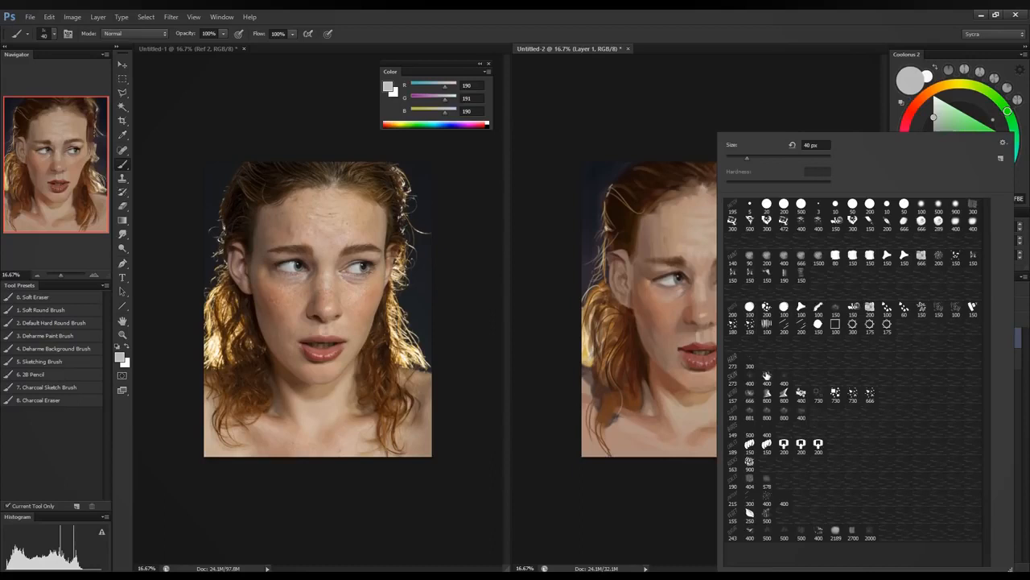
{"action": "left_click", "coordinate": [767, 375]}
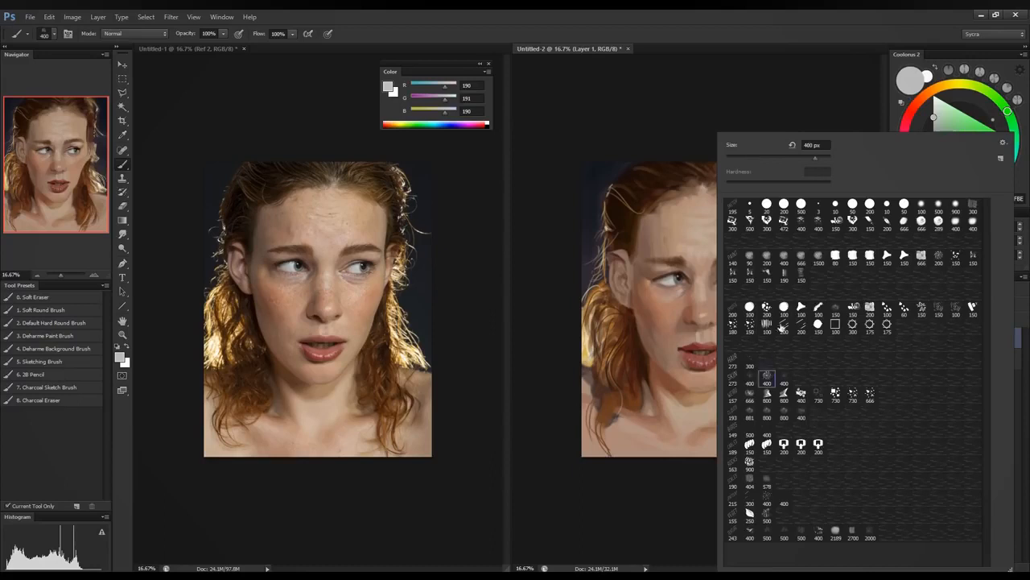
{"action": "left_click", "coordinate": [785, 377]}
{"action": "left_click", "coordinate": [750, 377]}
{"action": "left_click", "coordinate": [724, 107]}
{"action": "key", "text": "bracketright"}
{"action": "key", "text": "bracketright"}
{"action": "key", "text": "bracketright"}
{"action": "key", "text": "bracketright"}
{"action": "key", "text": "bracketright"}
{"action": "key", "text": "bracketright"}
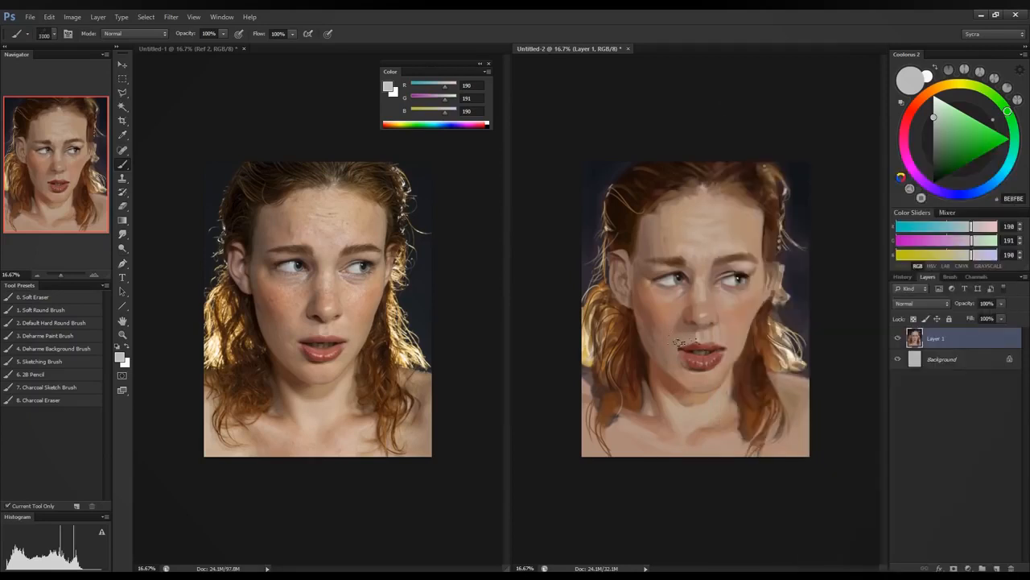
Step: Stipple freckles on the cheeks in brown RGB 116, 71, 55 and add speckled texture to the hair, chest and neck with sampled tones
{"action": "left_click", "coordinate": [645, 310], "text": "alt"}
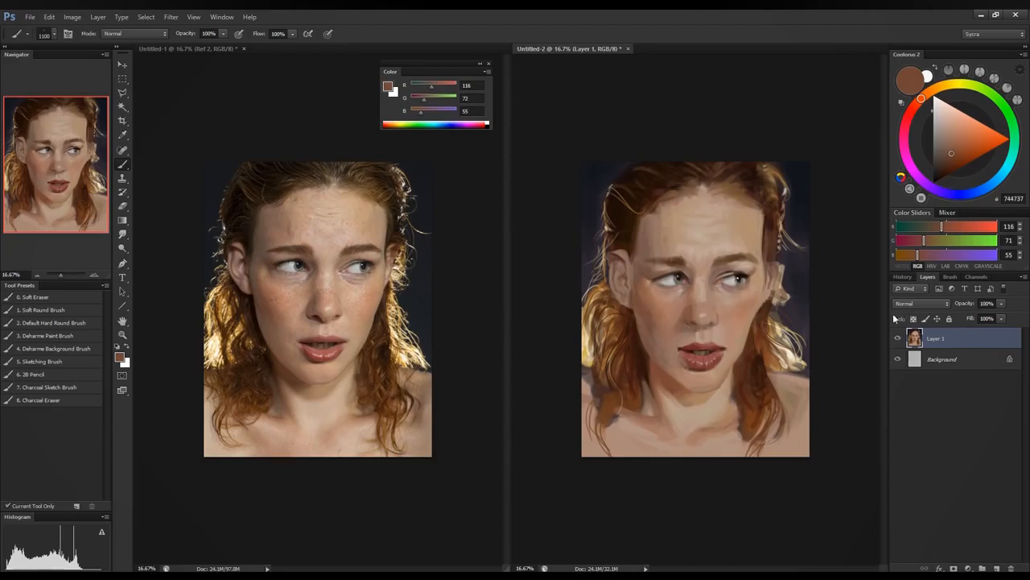
{"action": "left_click", "coordinate": [654, 190], "text": "alt"}
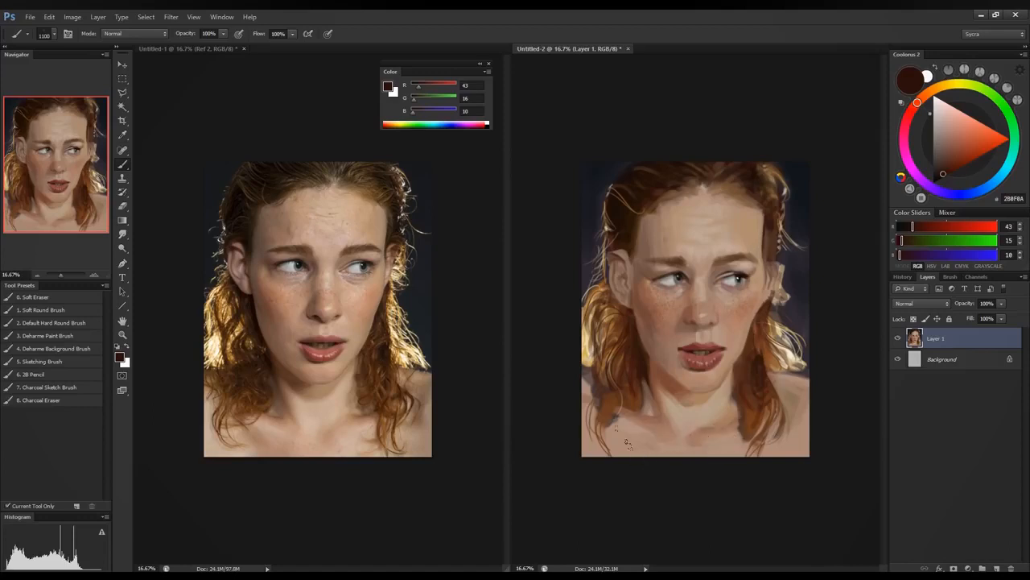
{"action": "left_click", "coordinate": [645, 419], "text": "alt"}
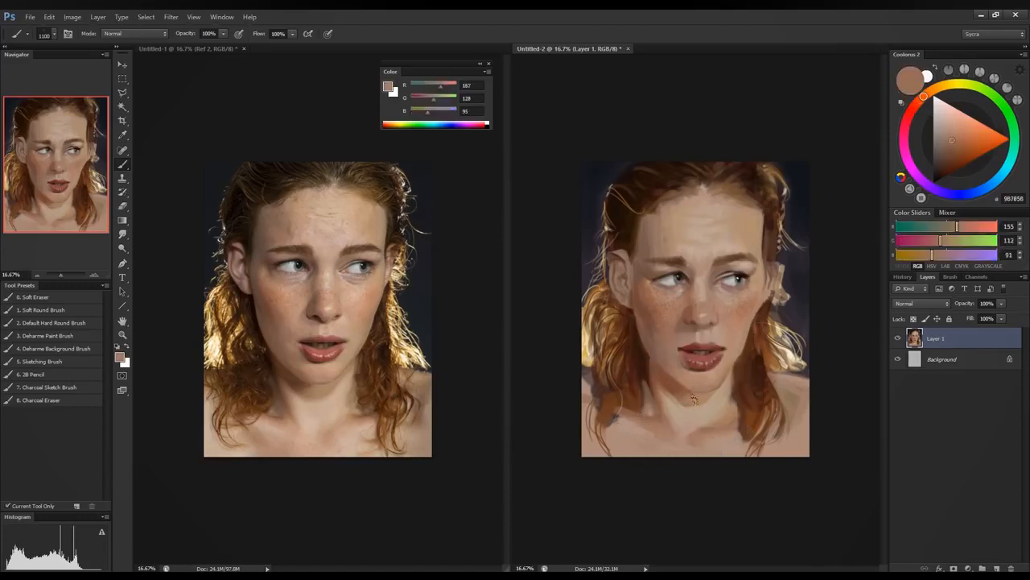
{"action": "left_click", "coordinate": [694, 400], "text": "alt"}
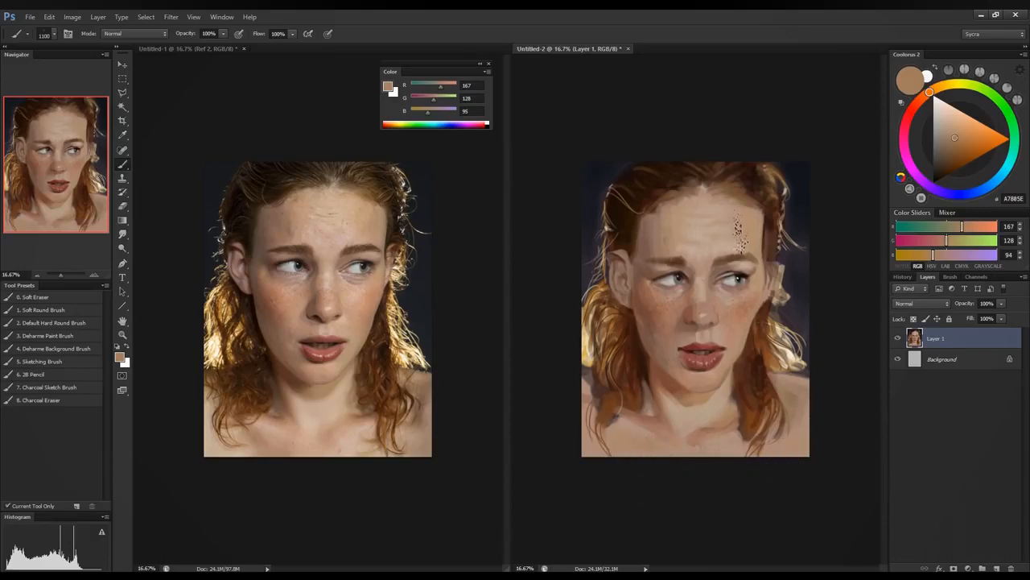
Step: Add speckled texture to the forehead and hair with sampled mid and dark browns, using brush size 800
{"action": "key", "text": "bracketleft"}
{"action": "key", "text": "bracketleft"}
{"action": "key", "text": "bracketleft"}
{"action": "left_click", "coordinate": [755, 206], "text": "alt"}
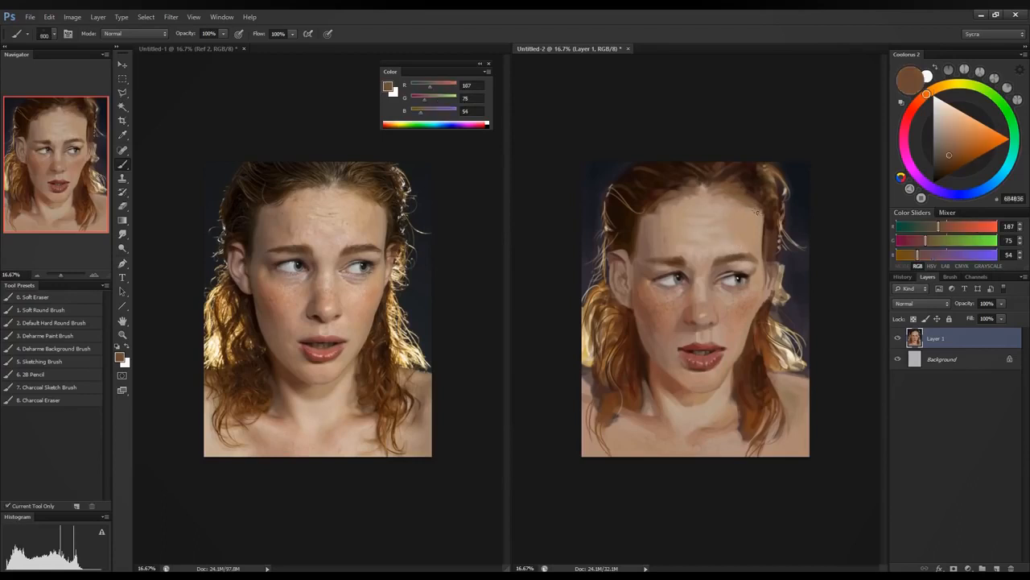
{"action": "left_click", "coordinate": [753, 194], "text": "alt"}
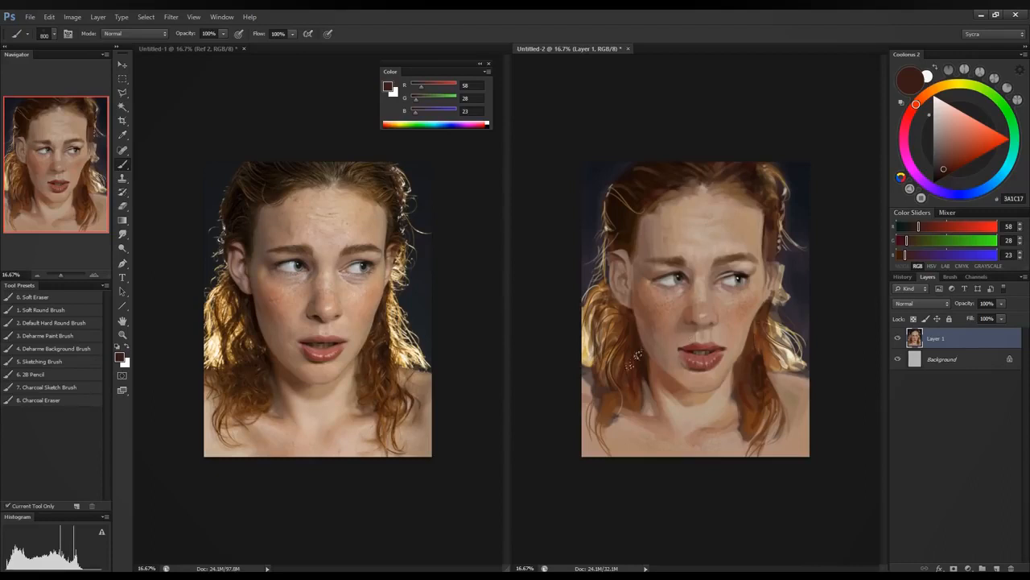
Step: Paint the lips with the Deharme Paint Brush at size 70 in a muted red of RGB 163, 88, 89
{"action": "left_click", "coordinate": [85, 333]}
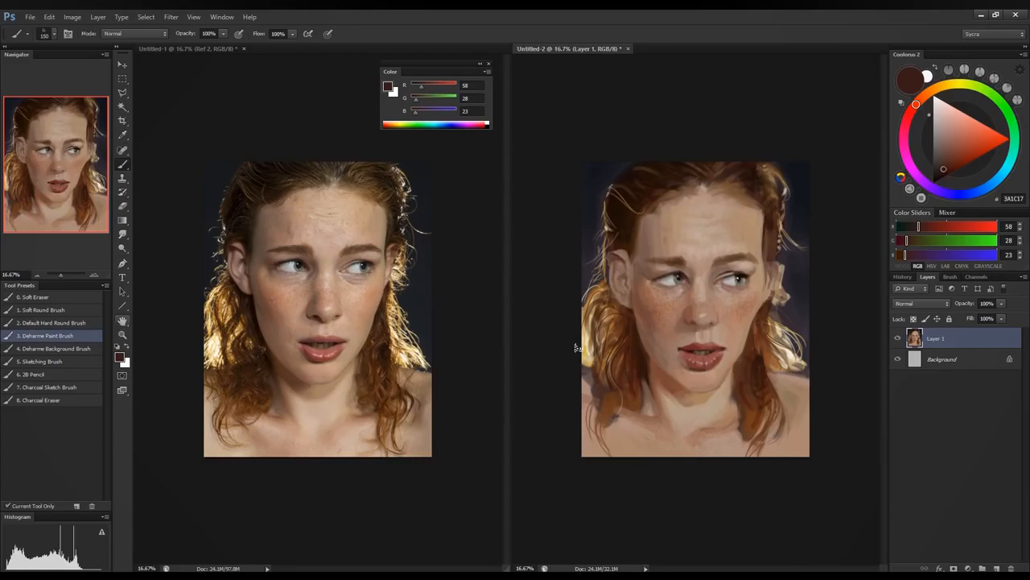
{"action": "left_click", "coordinate": [713, 352], "text": "alt"}
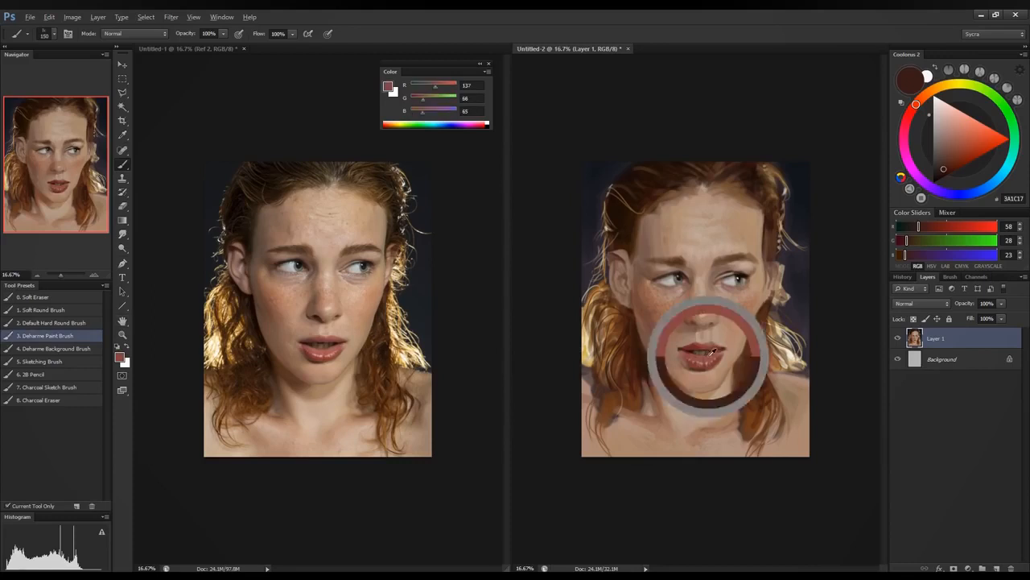
{"action": "left_click", "coordinate": [961, 227]}
{"action": "left_click", "coordinate": [932, 253]}
{"action": "left_click", "coordinate": [927, 241]}
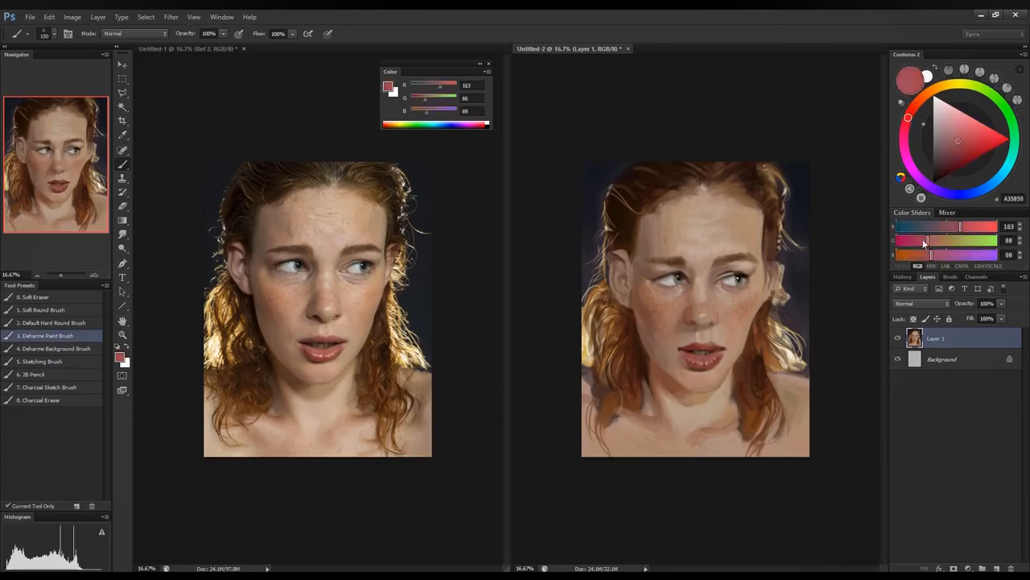
{"action": "key", "text": "["}
{"action": "key", "text": "bracketleft"}
{"action": "key", "text": "bracketleft"}
{"action": "key", "text": "bracketleft"}
{"action": "key", "text": "bracketleft"}
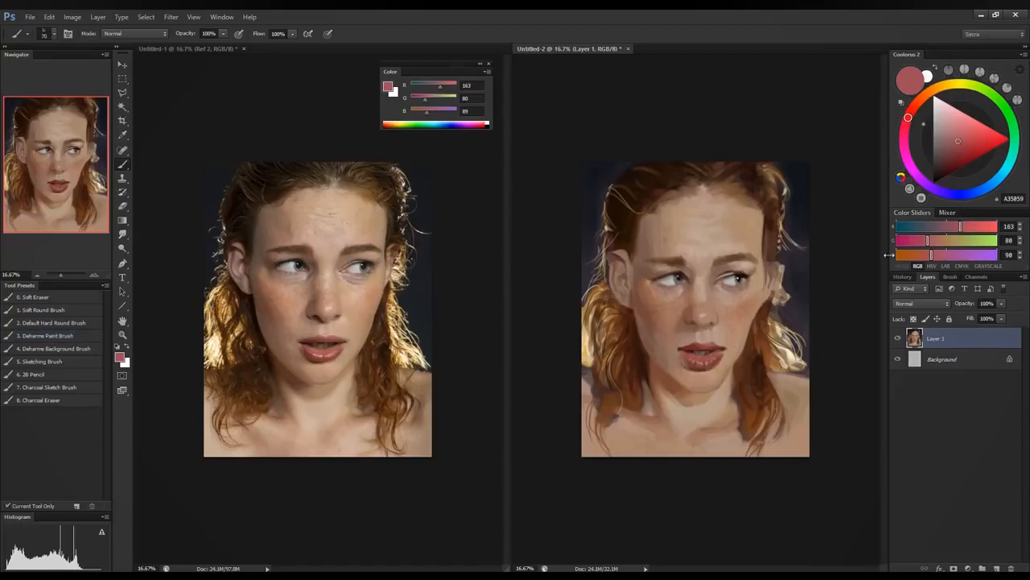
Step: Mix a lighter pinkish skin tone of RGB 175, 122, 114 for the mouth area
{"action": "left_click", "coordinate": [942, 255]}
{"action": "left_click", "coordinate": [939, 242]}
{"action": "left_click", "coordinate": [962, 230]}
{"action": "left_click", "coordinate": [966, 228]}
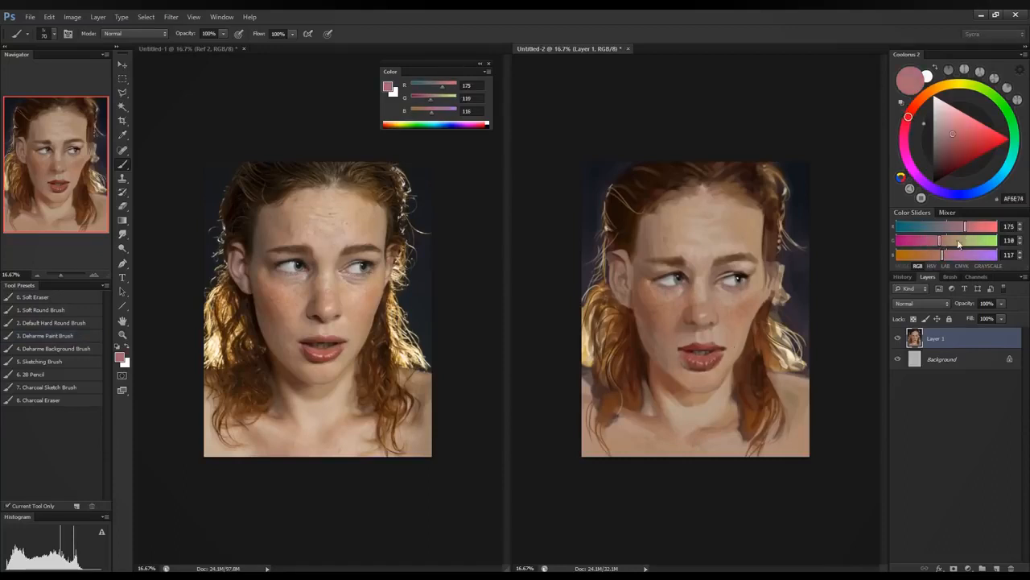
{"action": "left_click", "coordinate": [936, 255]}
{"action": "left_click", "coordinate": [946, 241]}
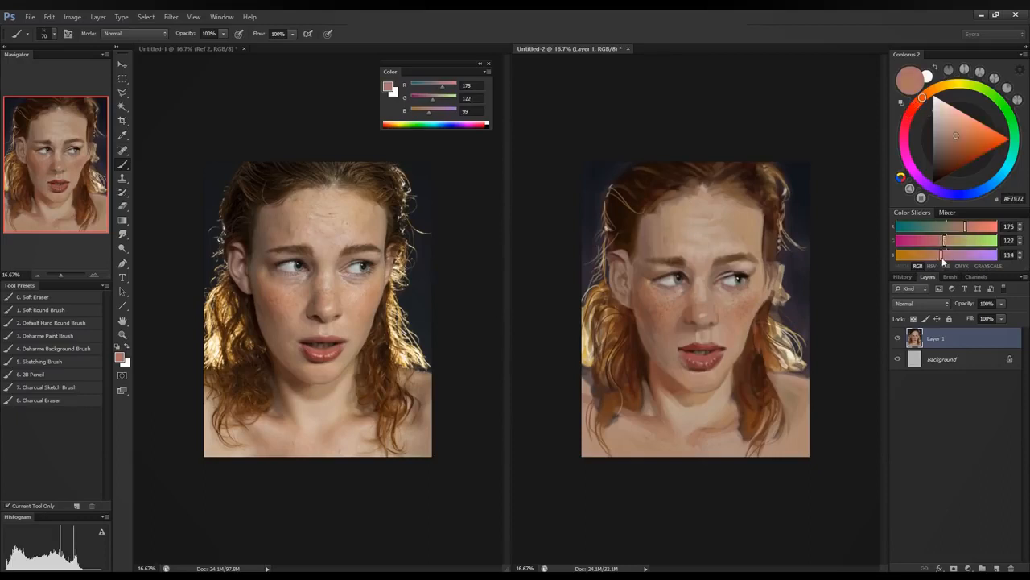
{"action": "left_click", "coordinate": [942, 255]}
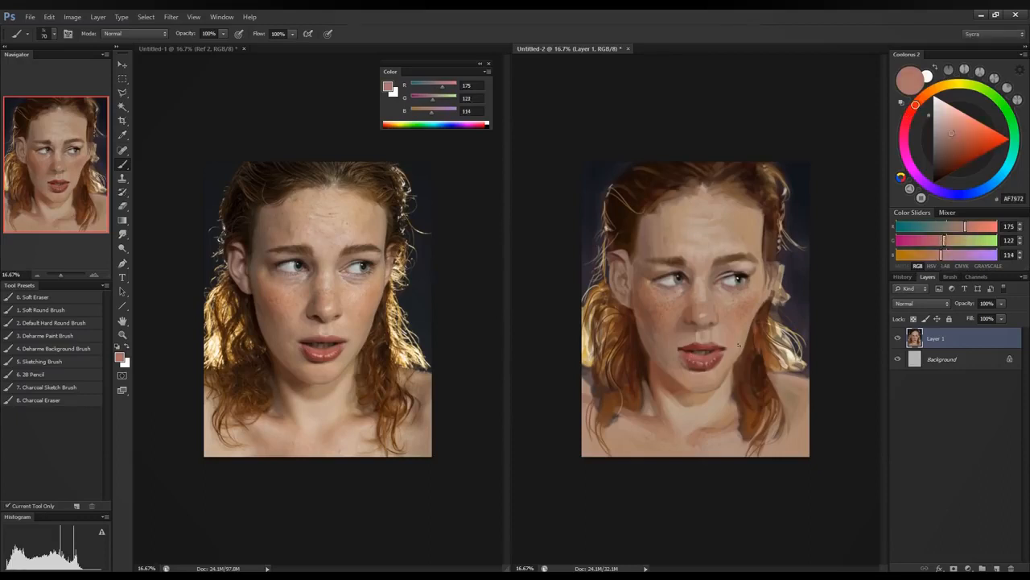